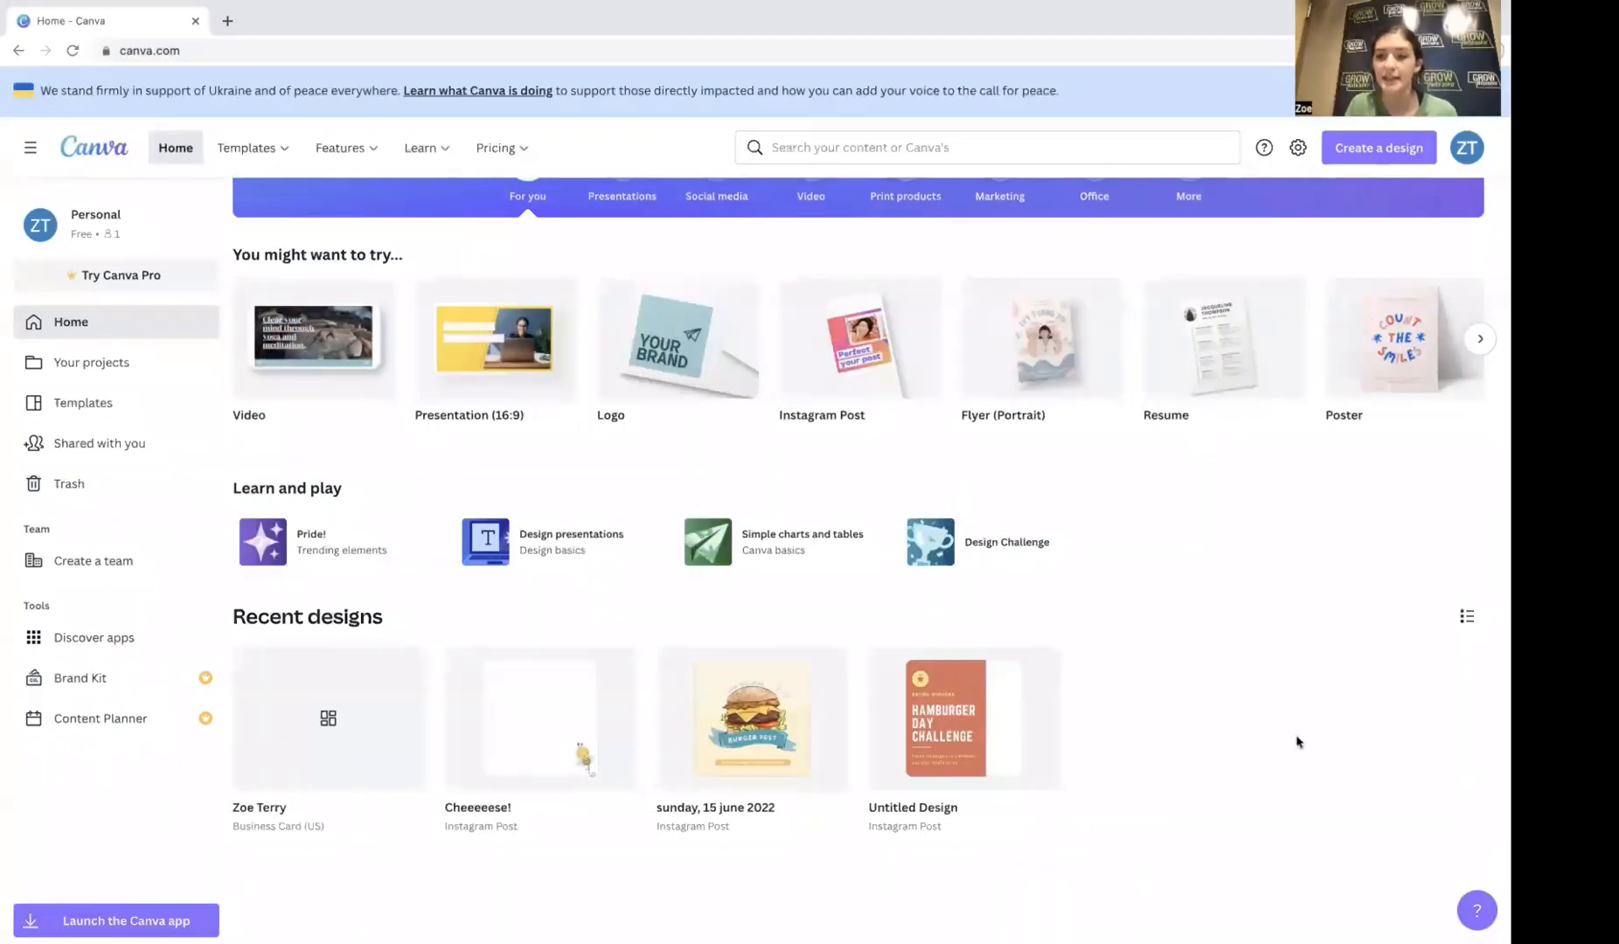
Step: Review the options available for the signed-in account, leaving its settings as they are
scroll(1155, 572, up, 3)
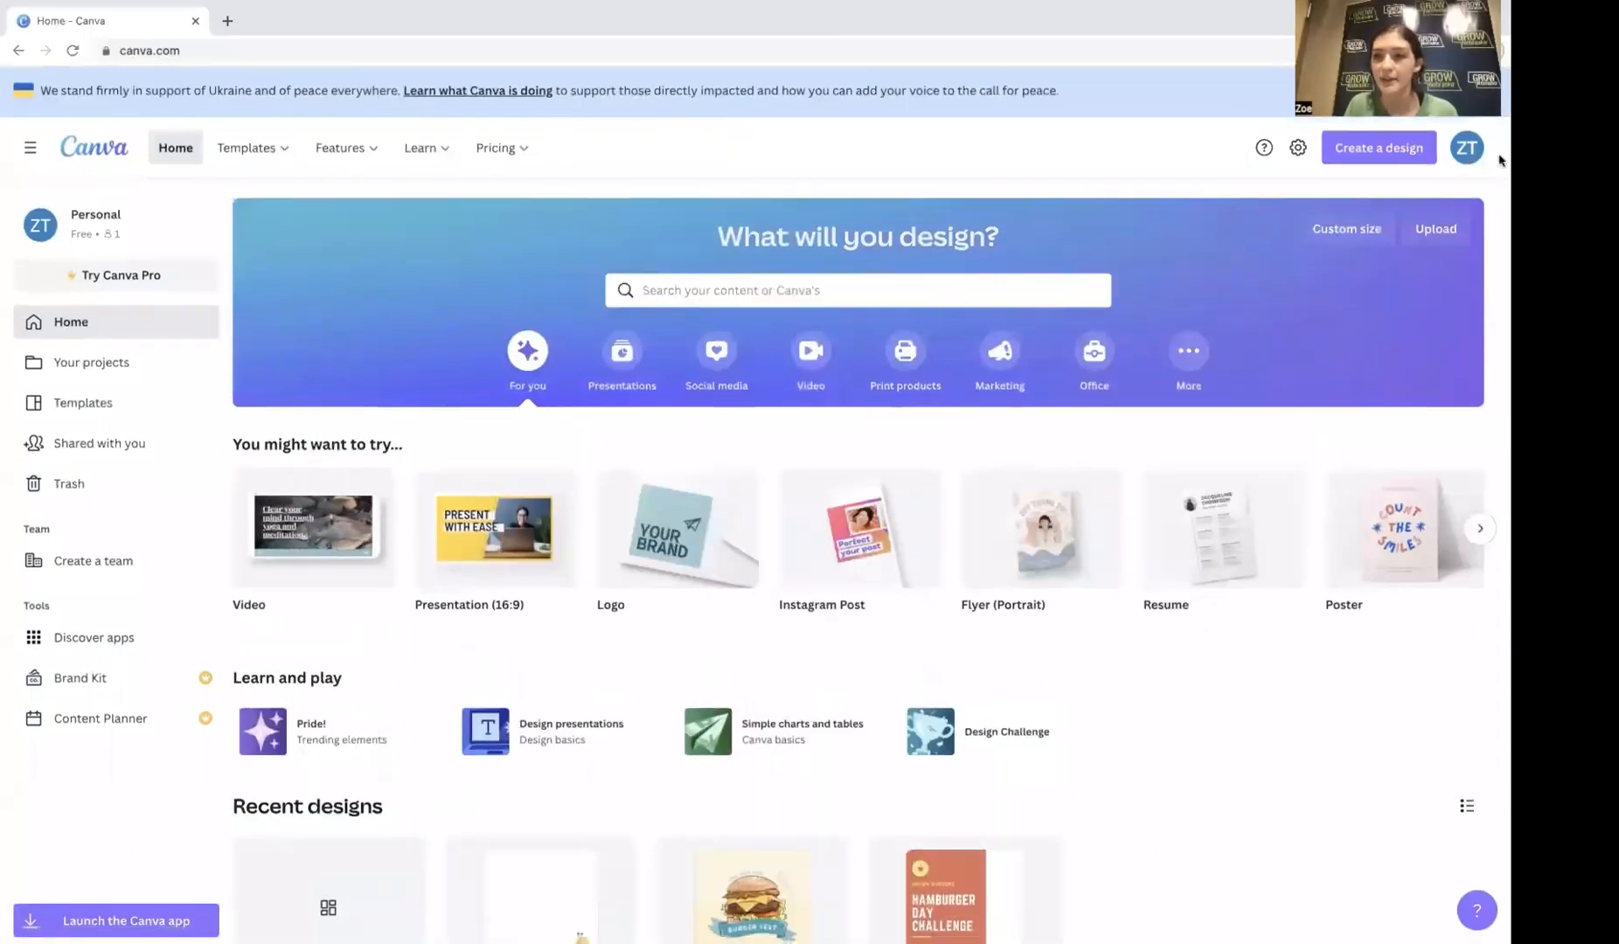
click(1472, 151)
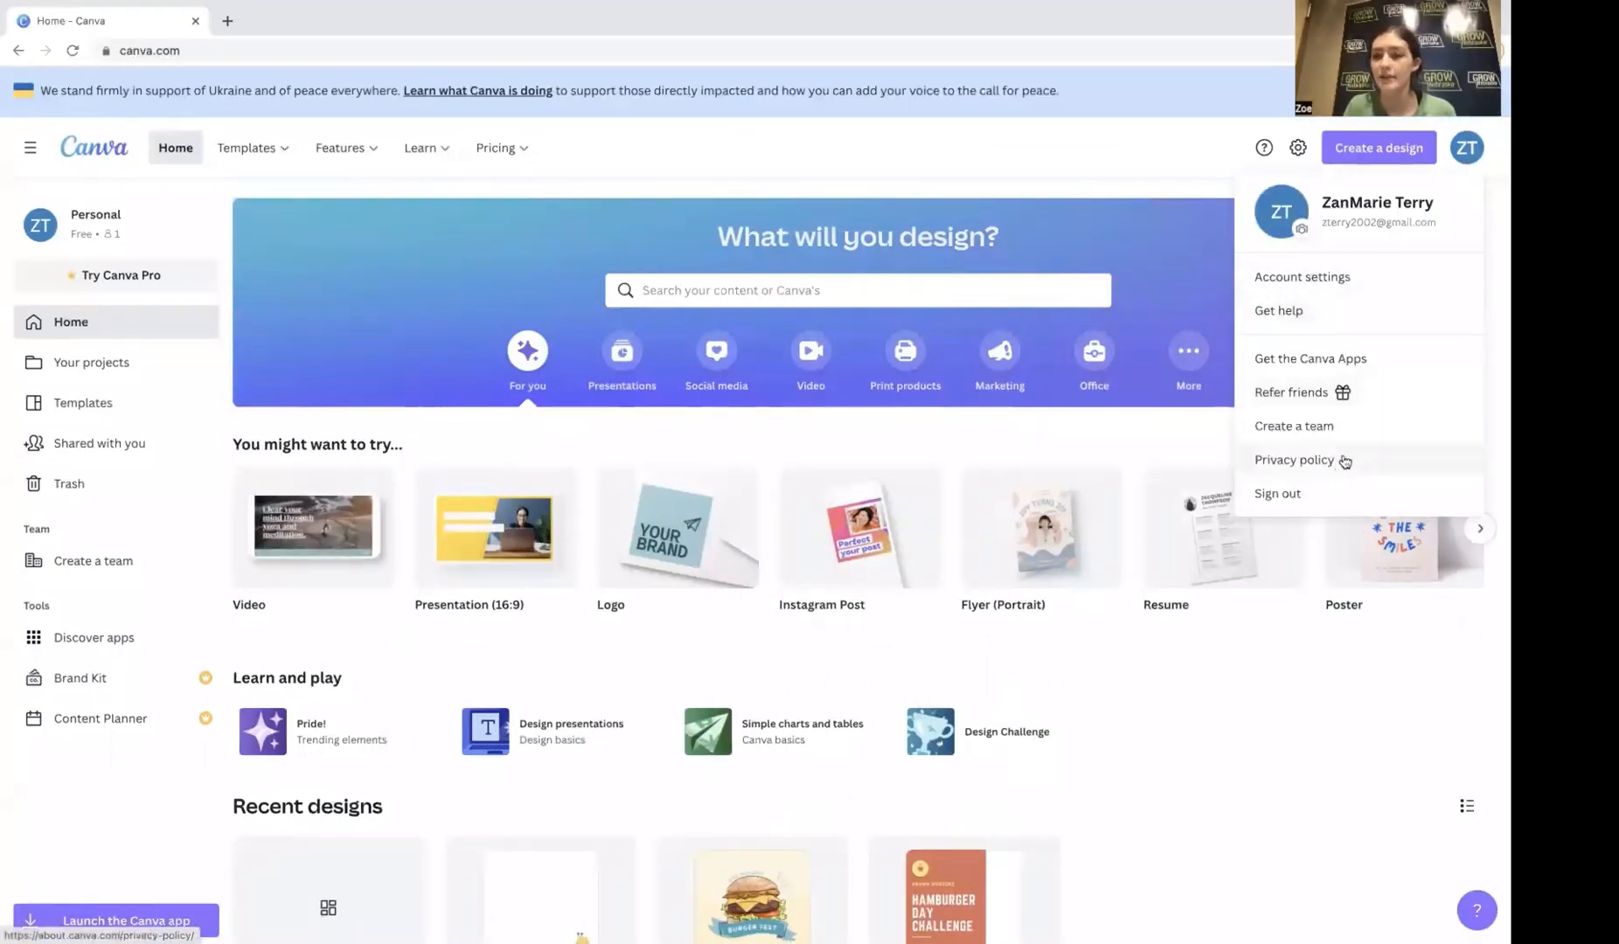
click(1185, 172)
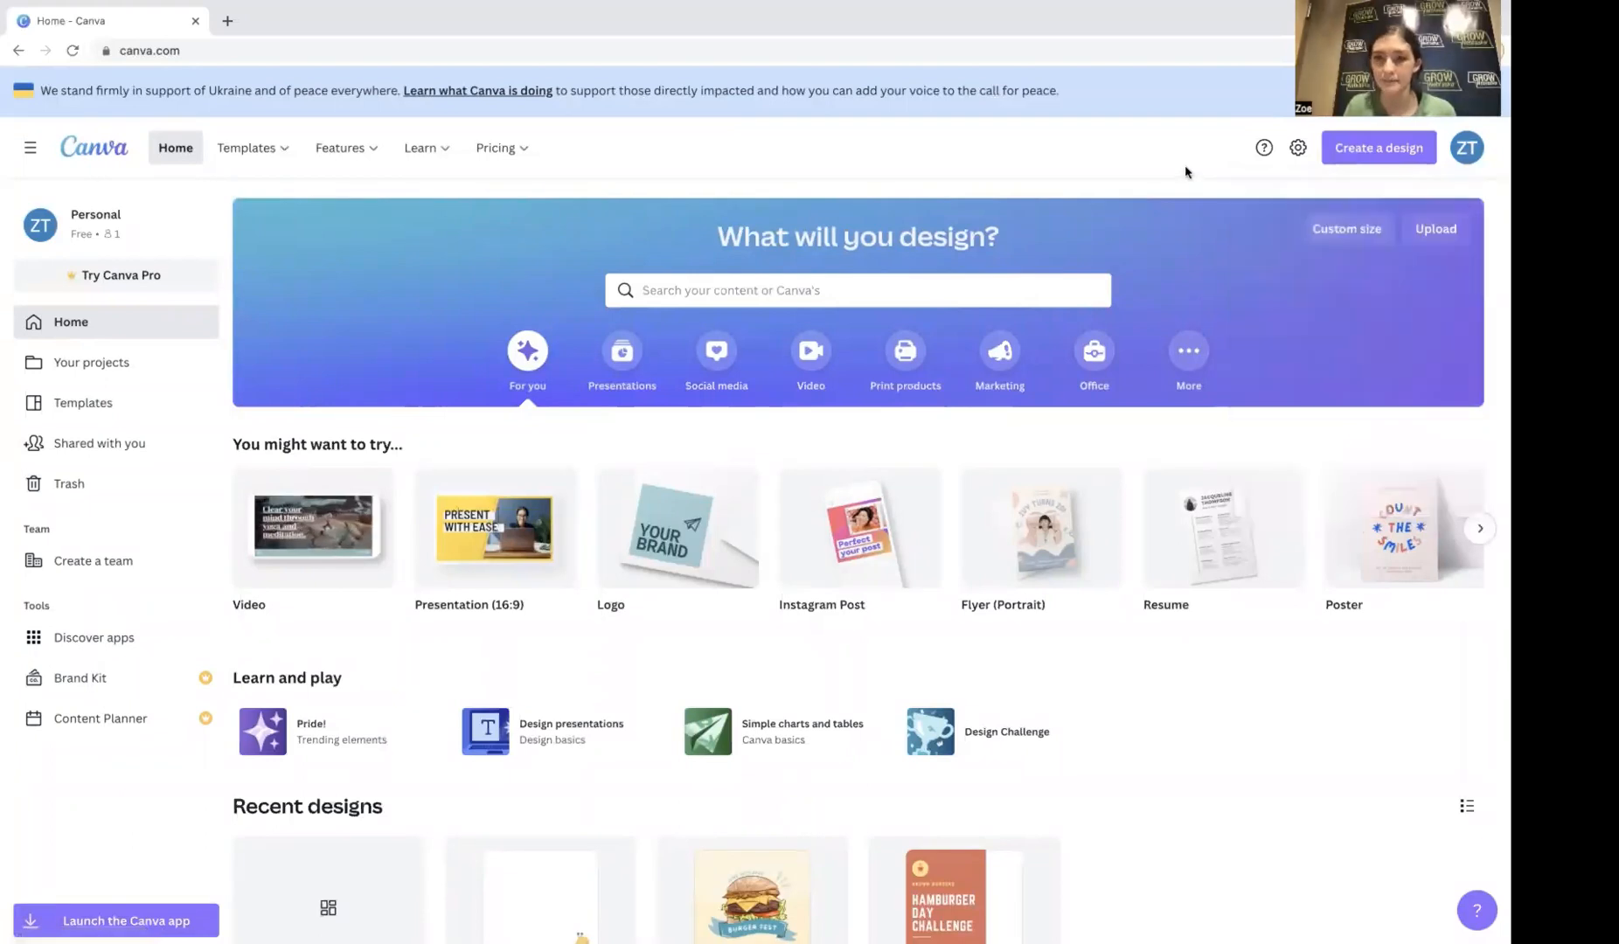
Step: Look through the design types offered for a new design, from Video to Invoice, without creating one
click(1358, 151)
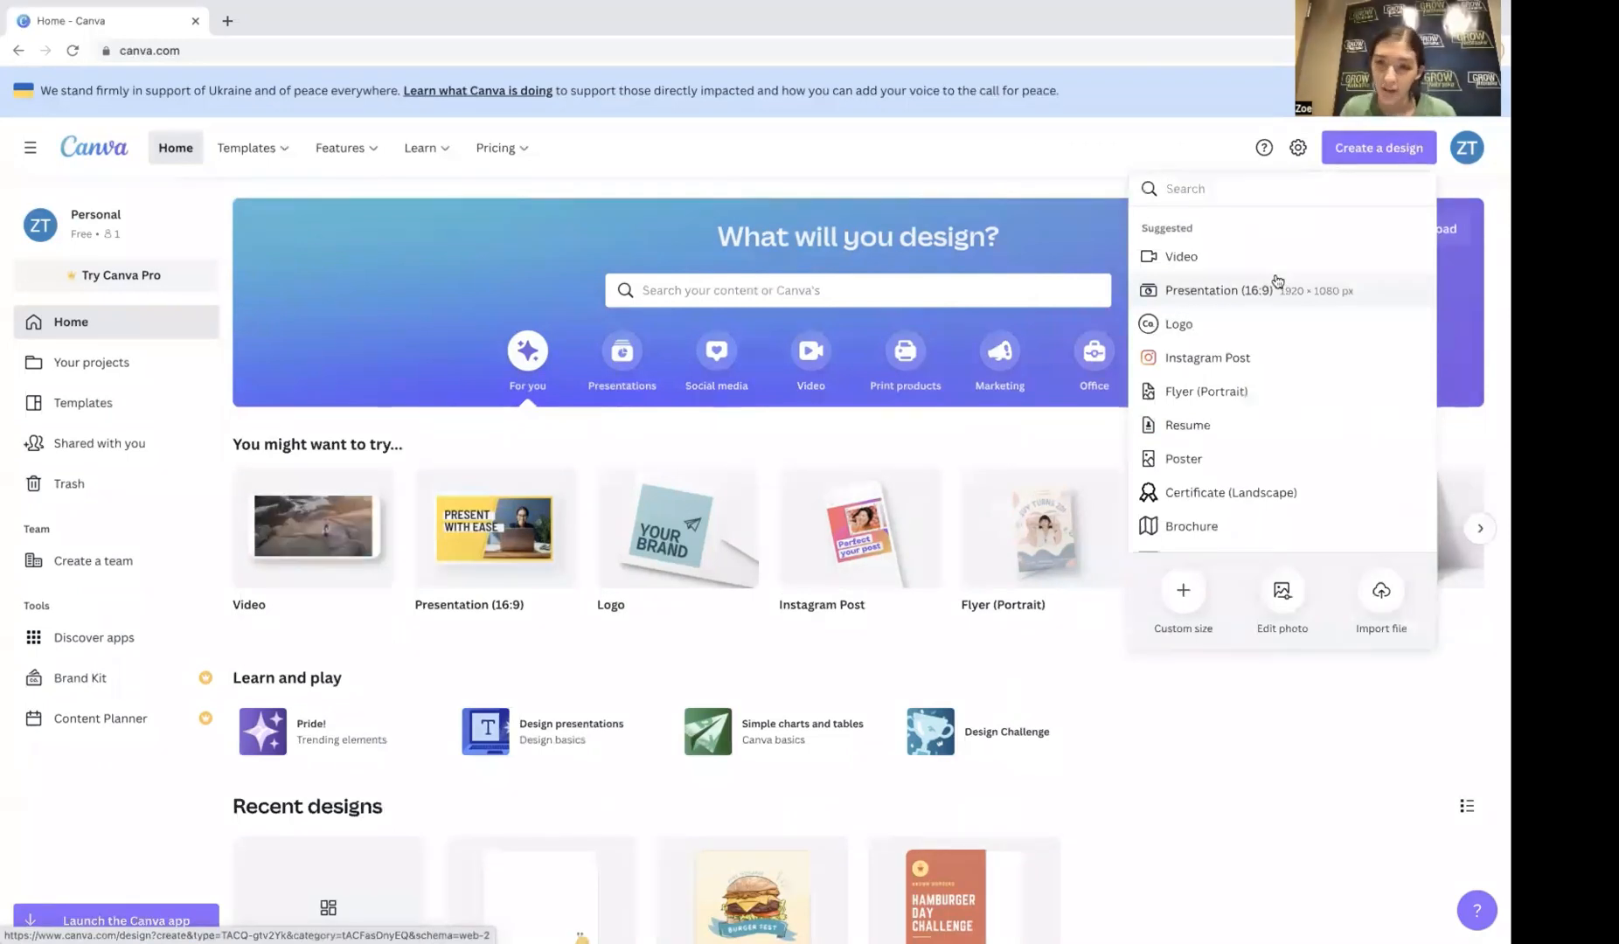
scroll(1274, 404, down, 1)
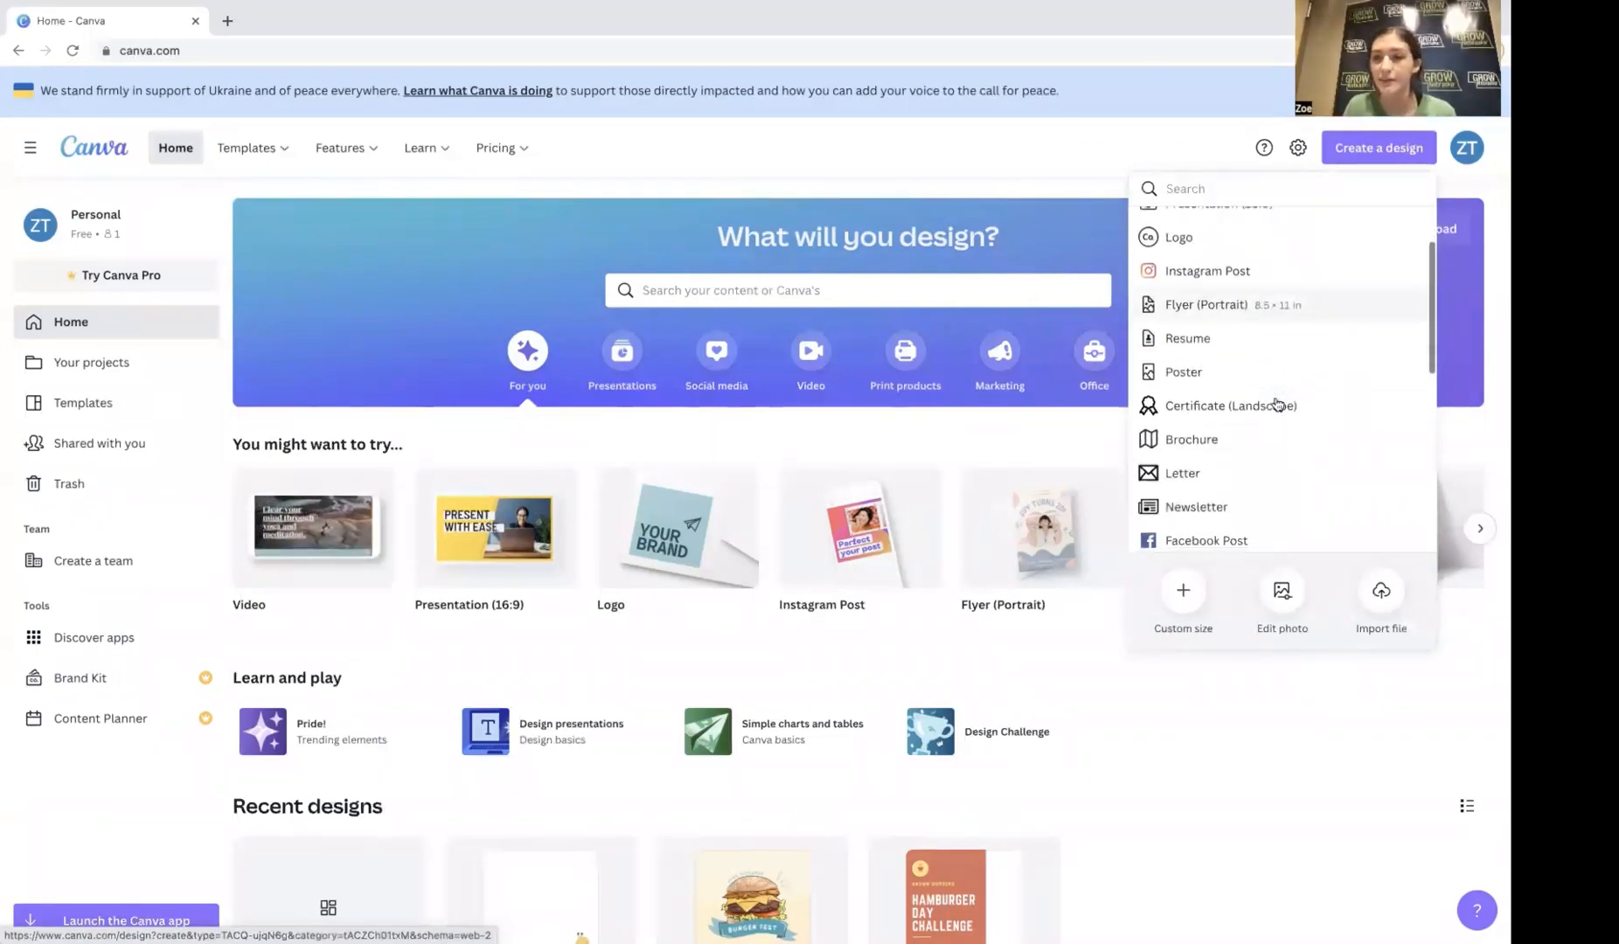
scroll(1276, 404, down, 2)
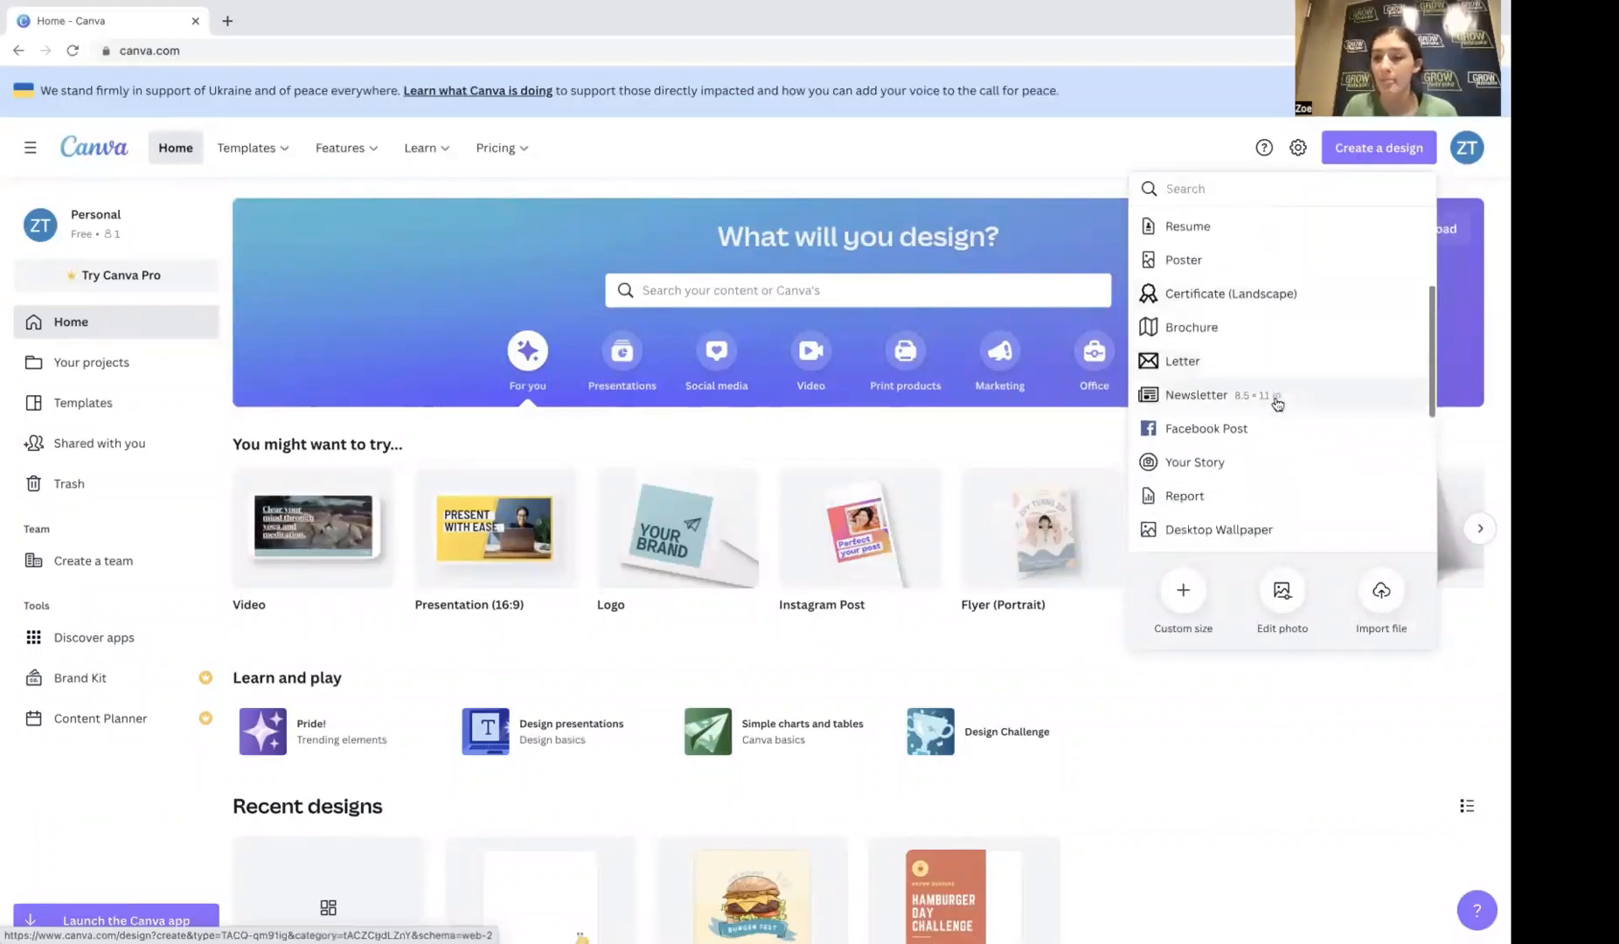
scroll(1277, 404, down, 3)
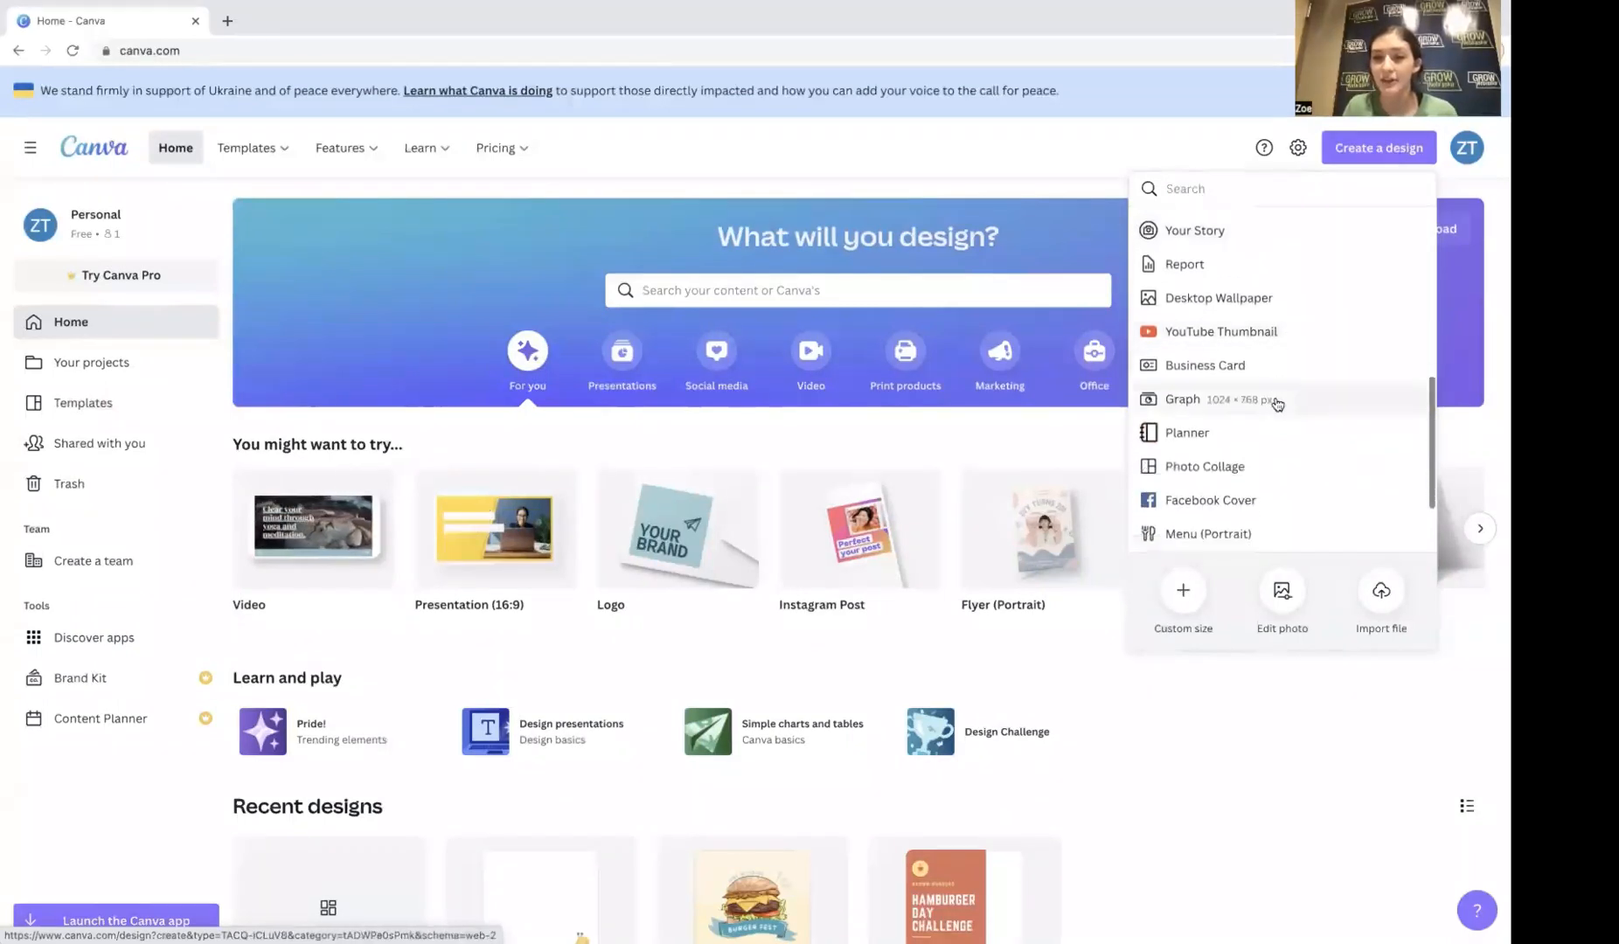
scroll(1277, 403, down, 1)
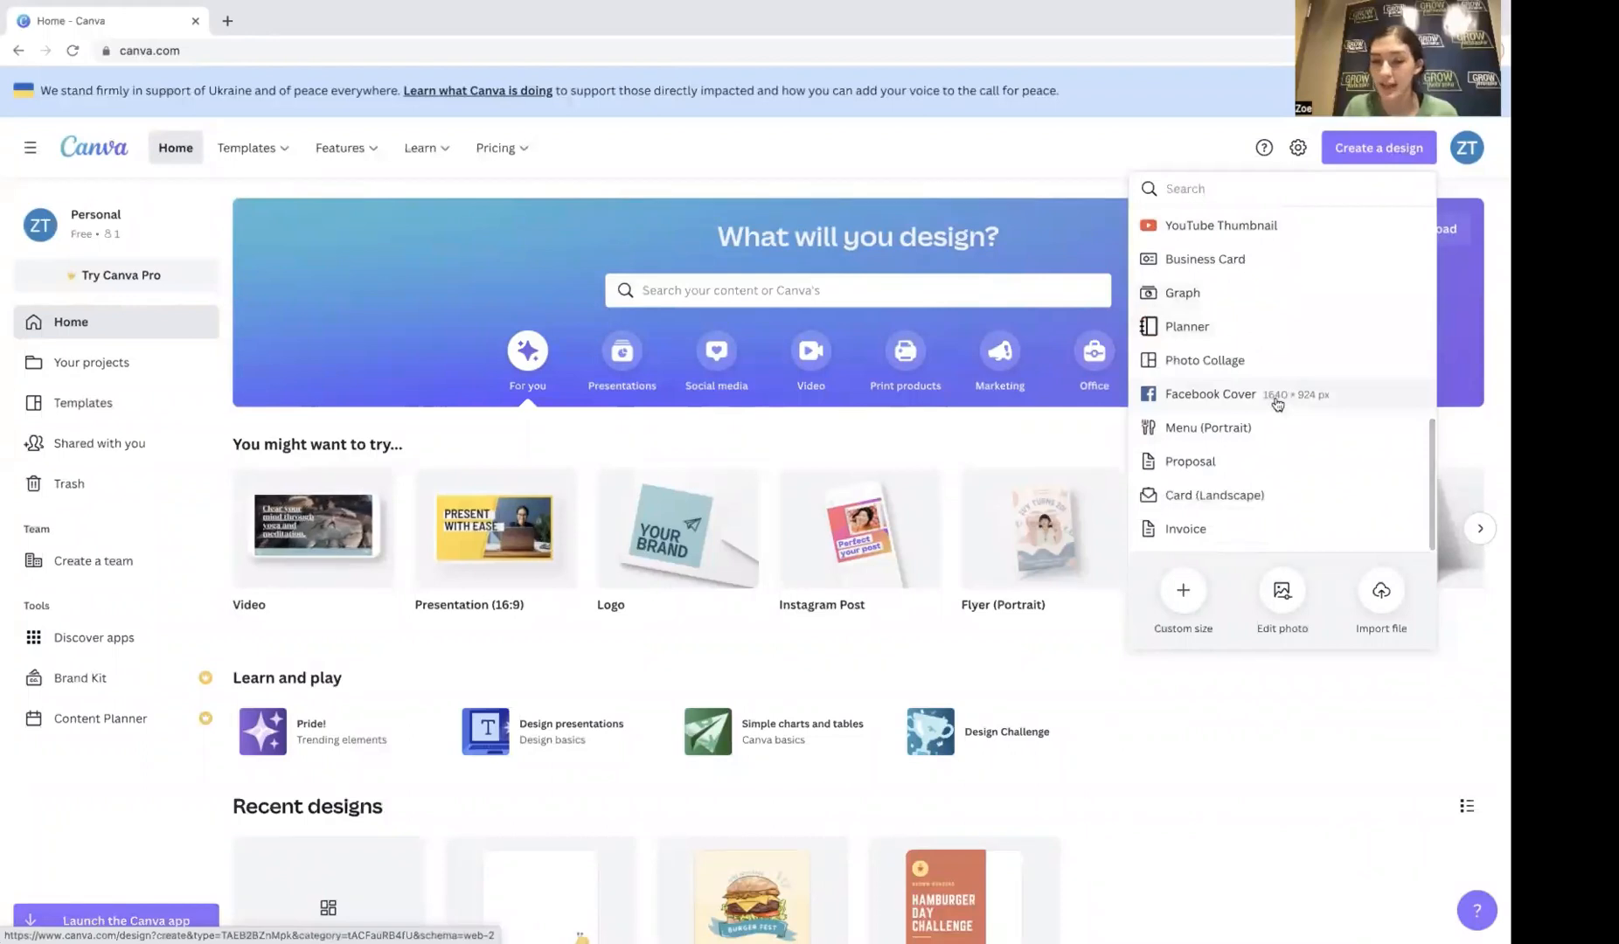
scroll(1277, 404, down, 1)
scroll(1277, 404, up, 1)
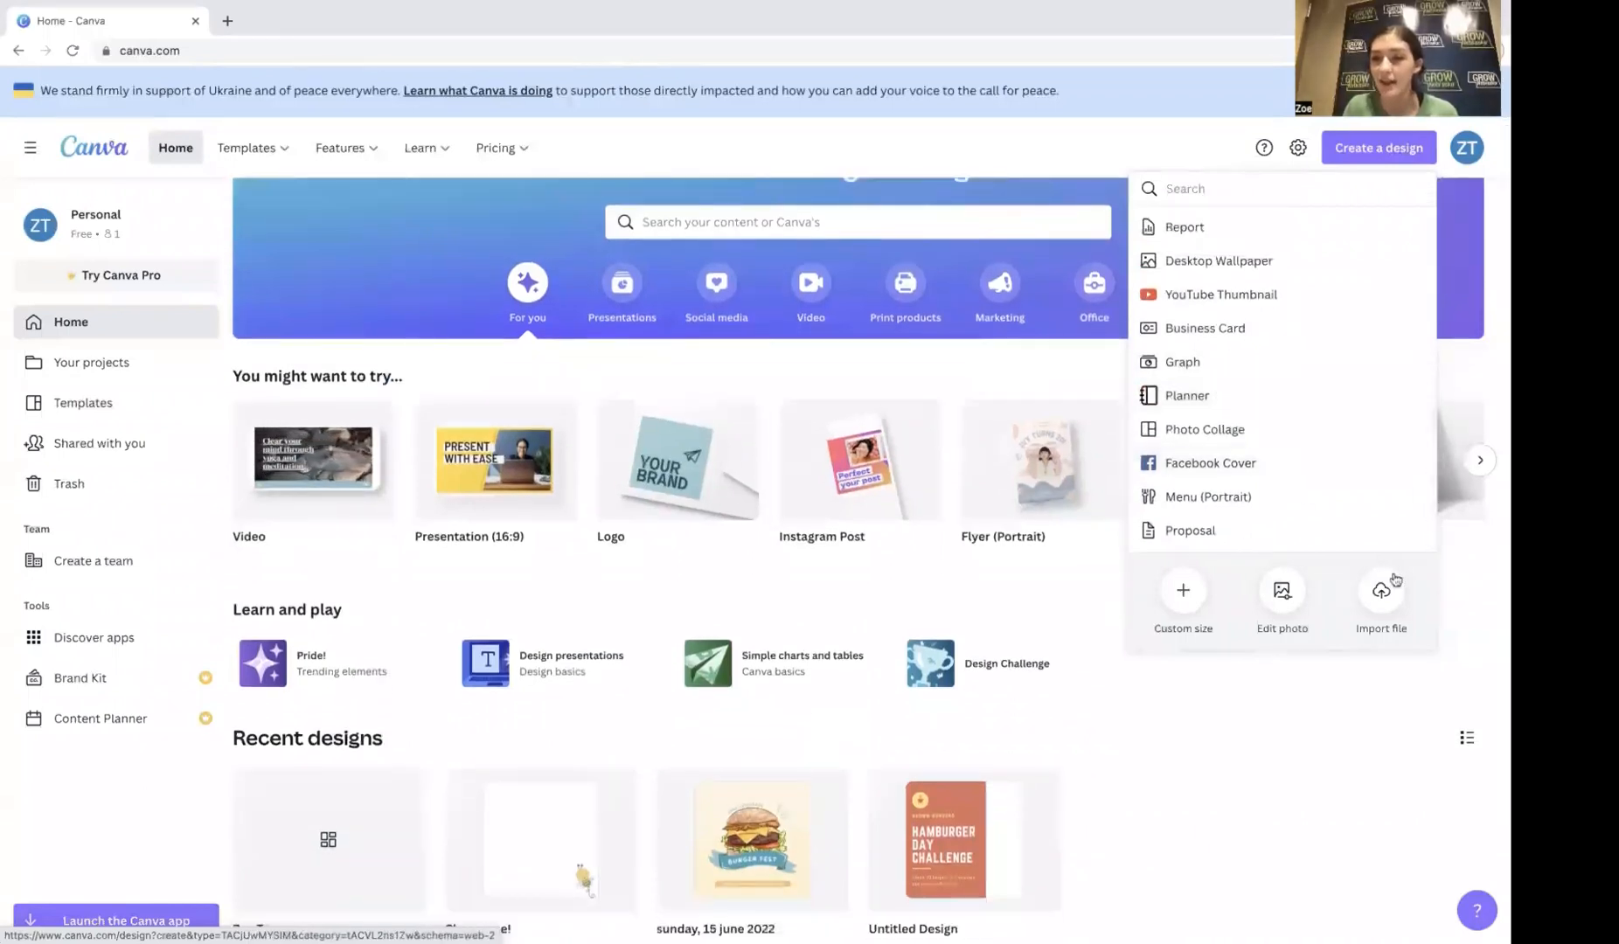
click(1470, 603)
scroll(1467, 604, up, 1)
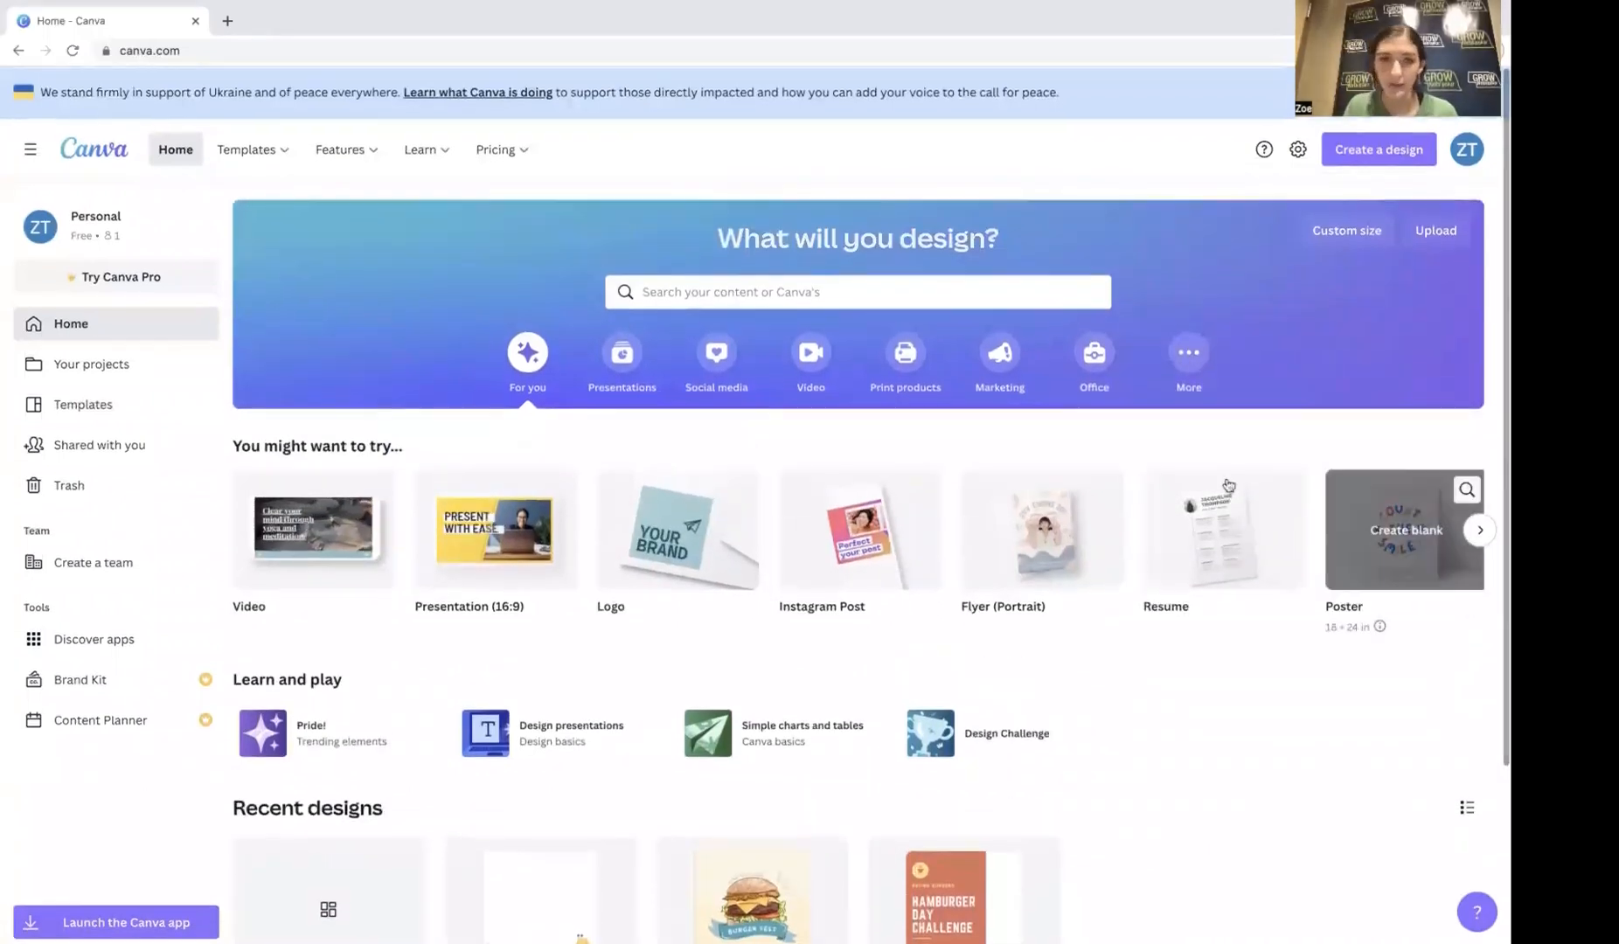
Step: Look over the pricing plans, learning resources, feature categories and template categories offered on the site
mouse_move(518, 153)
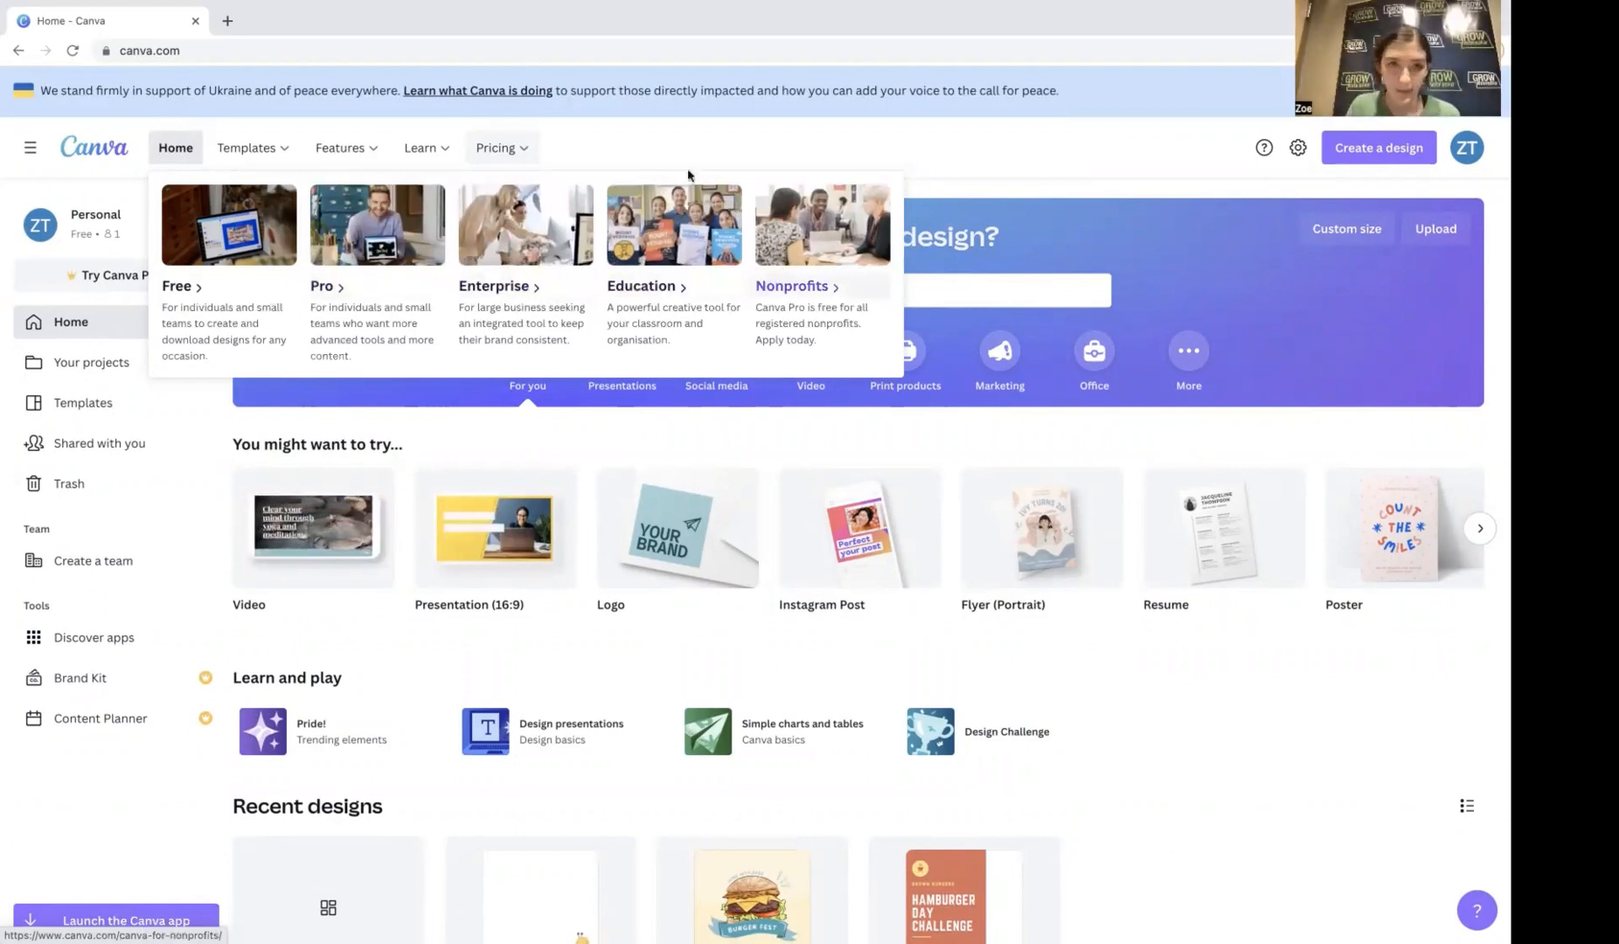
mouse_move(444, 152)
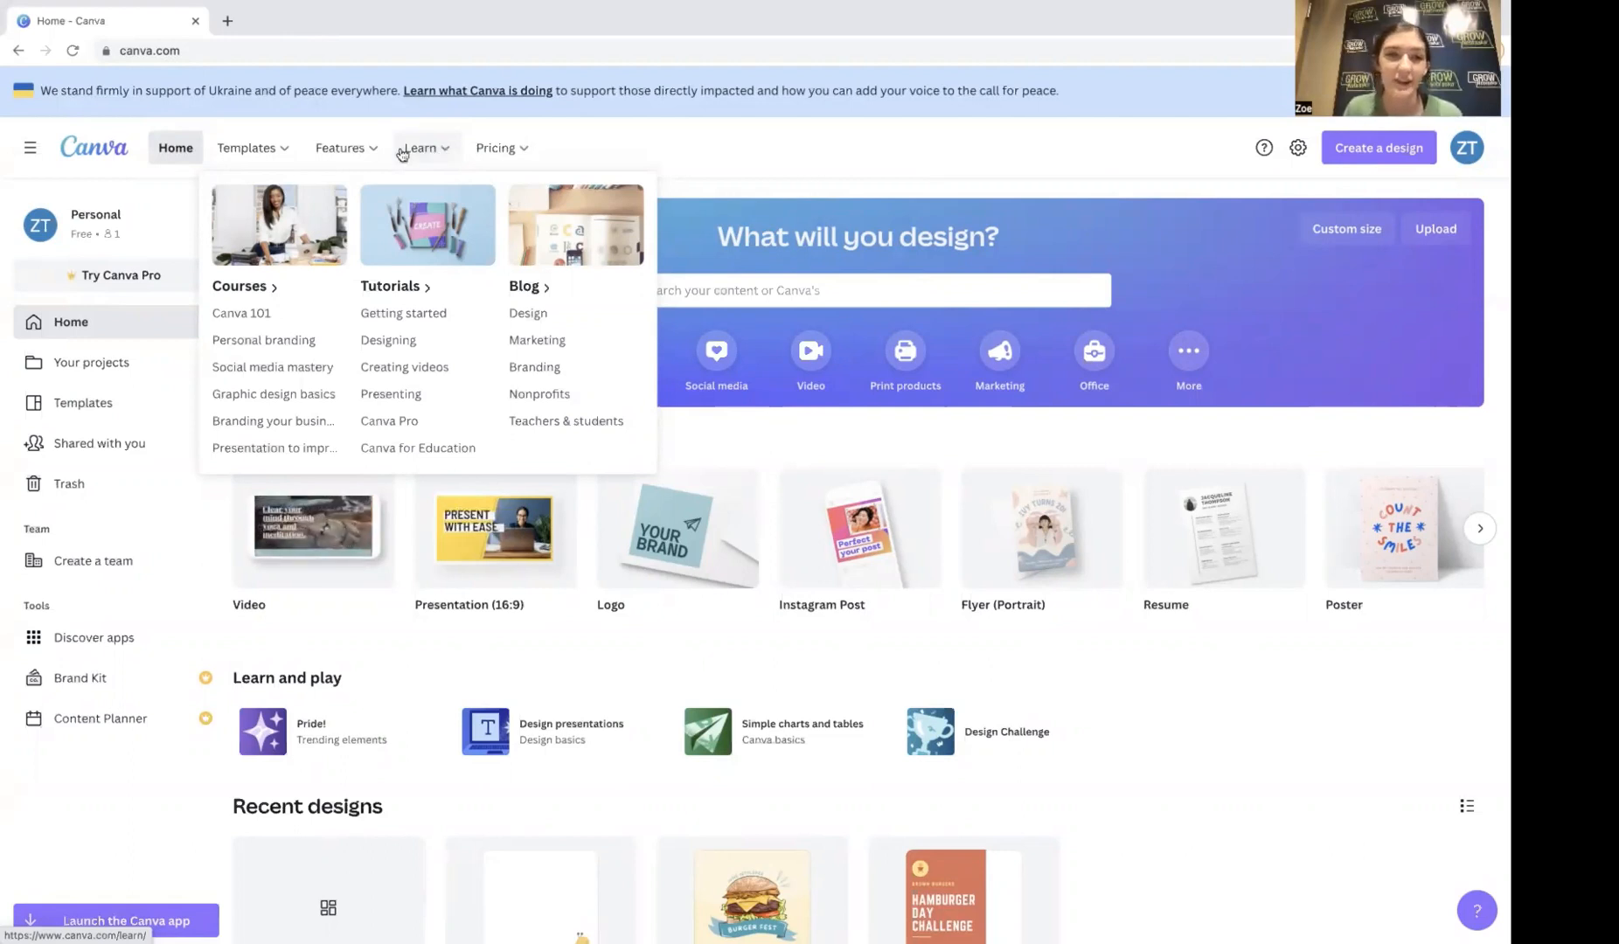
mouse_move(371, 153)
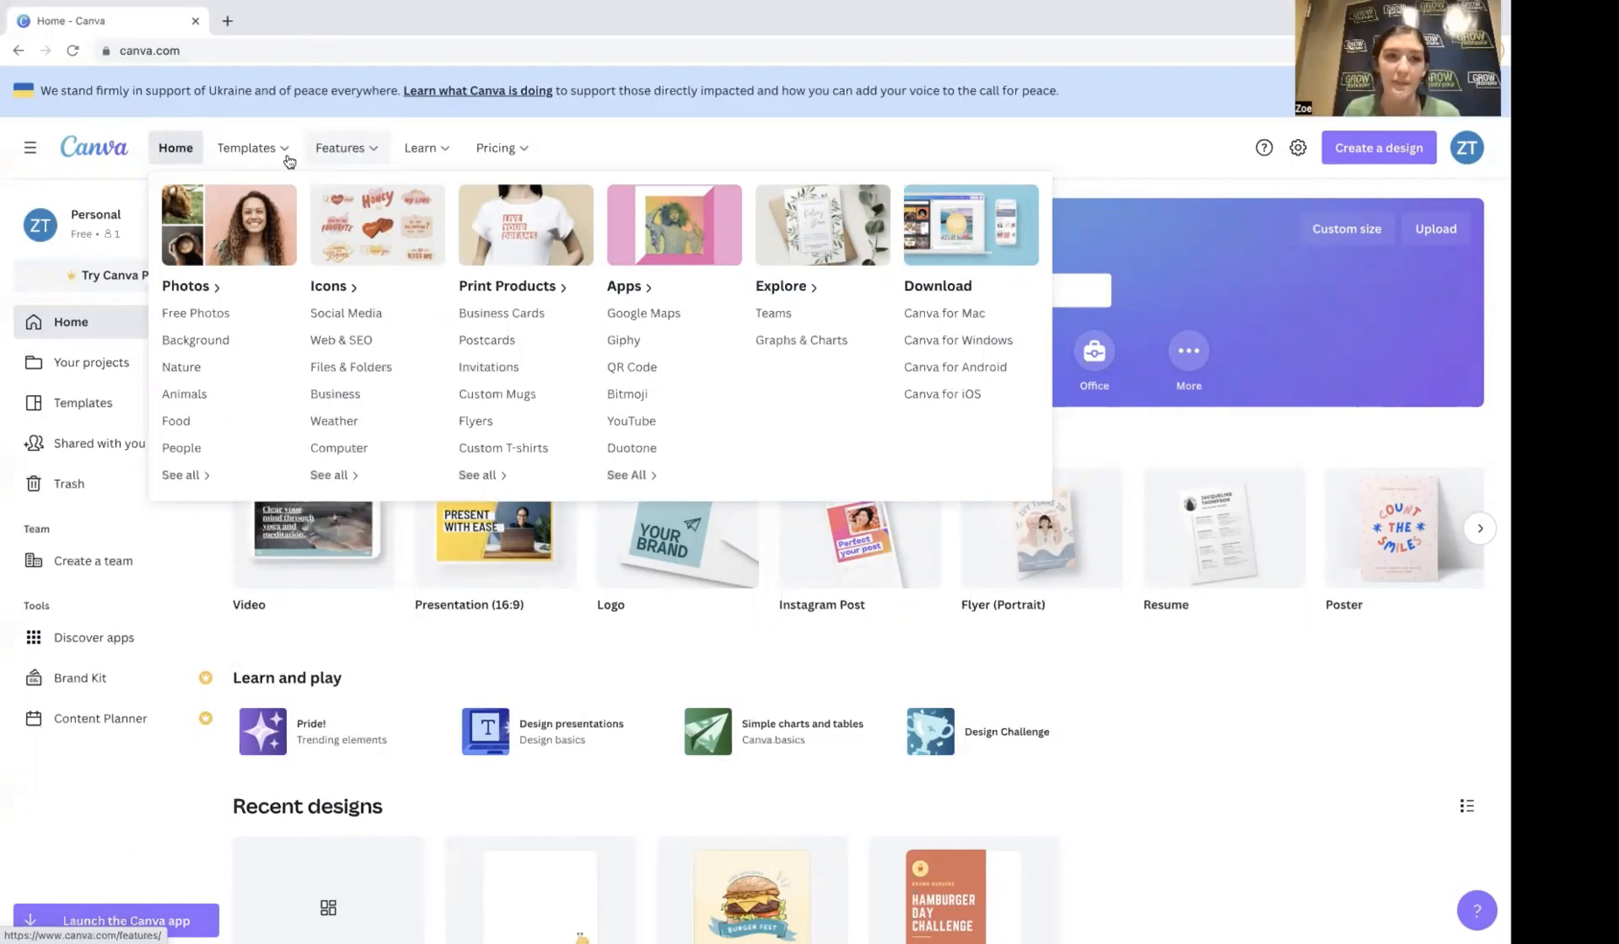
mouse_move(283, 159)
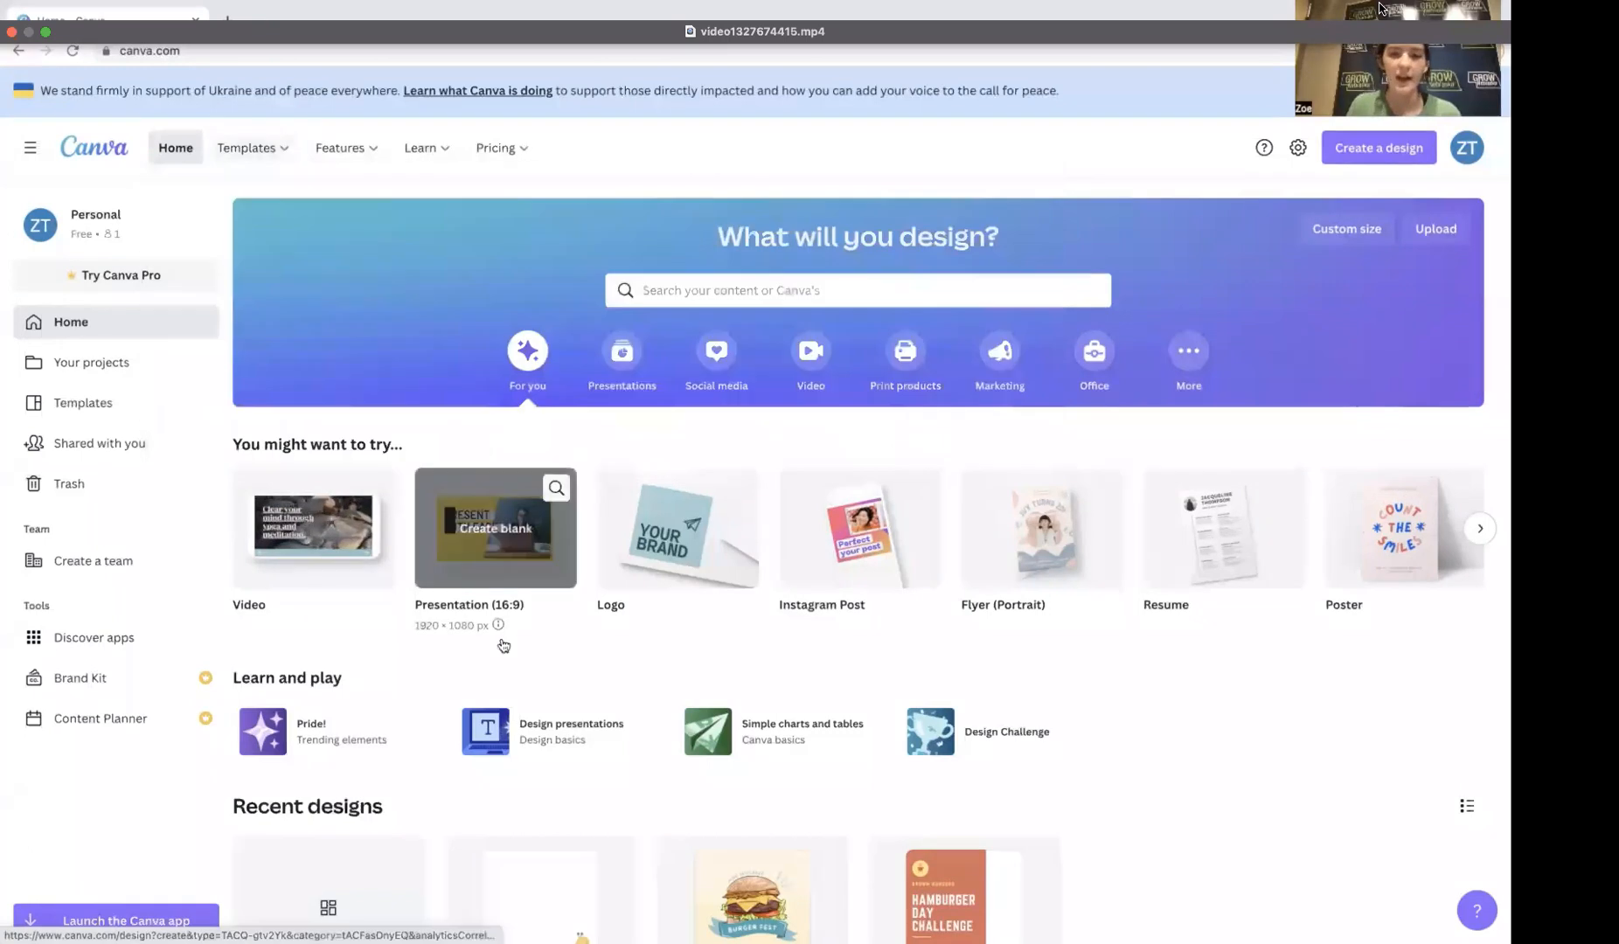
Step: Search for "summer" among templates and own projects, then clear the search and view the list of existing projects
click(804, 292)
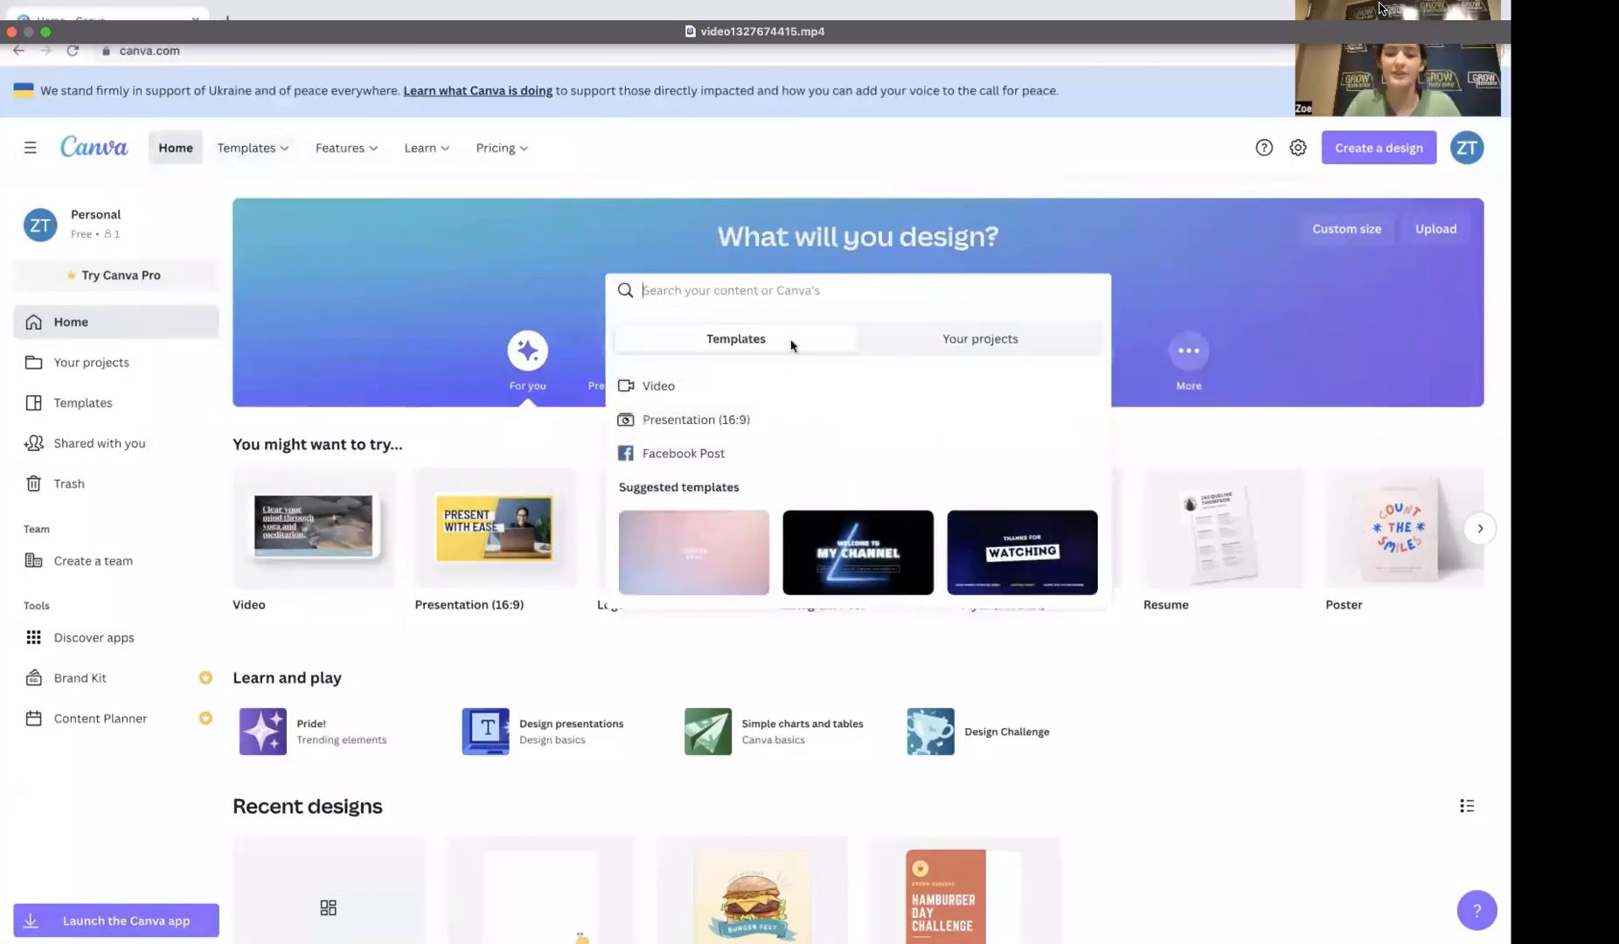
text(summer)
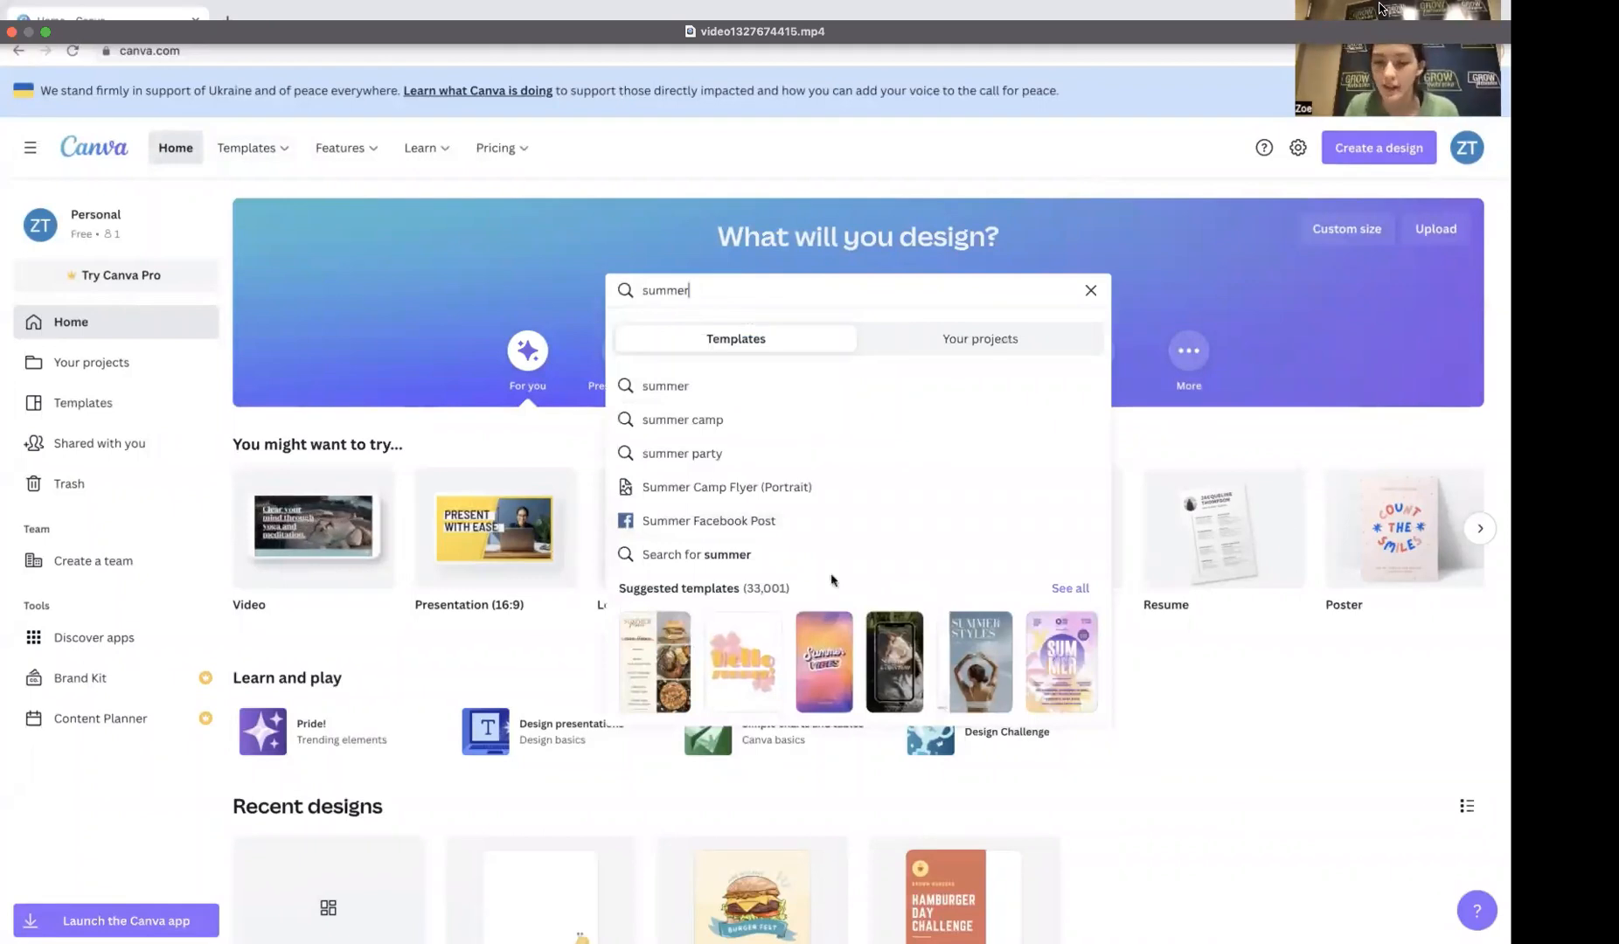
click(903, 346)
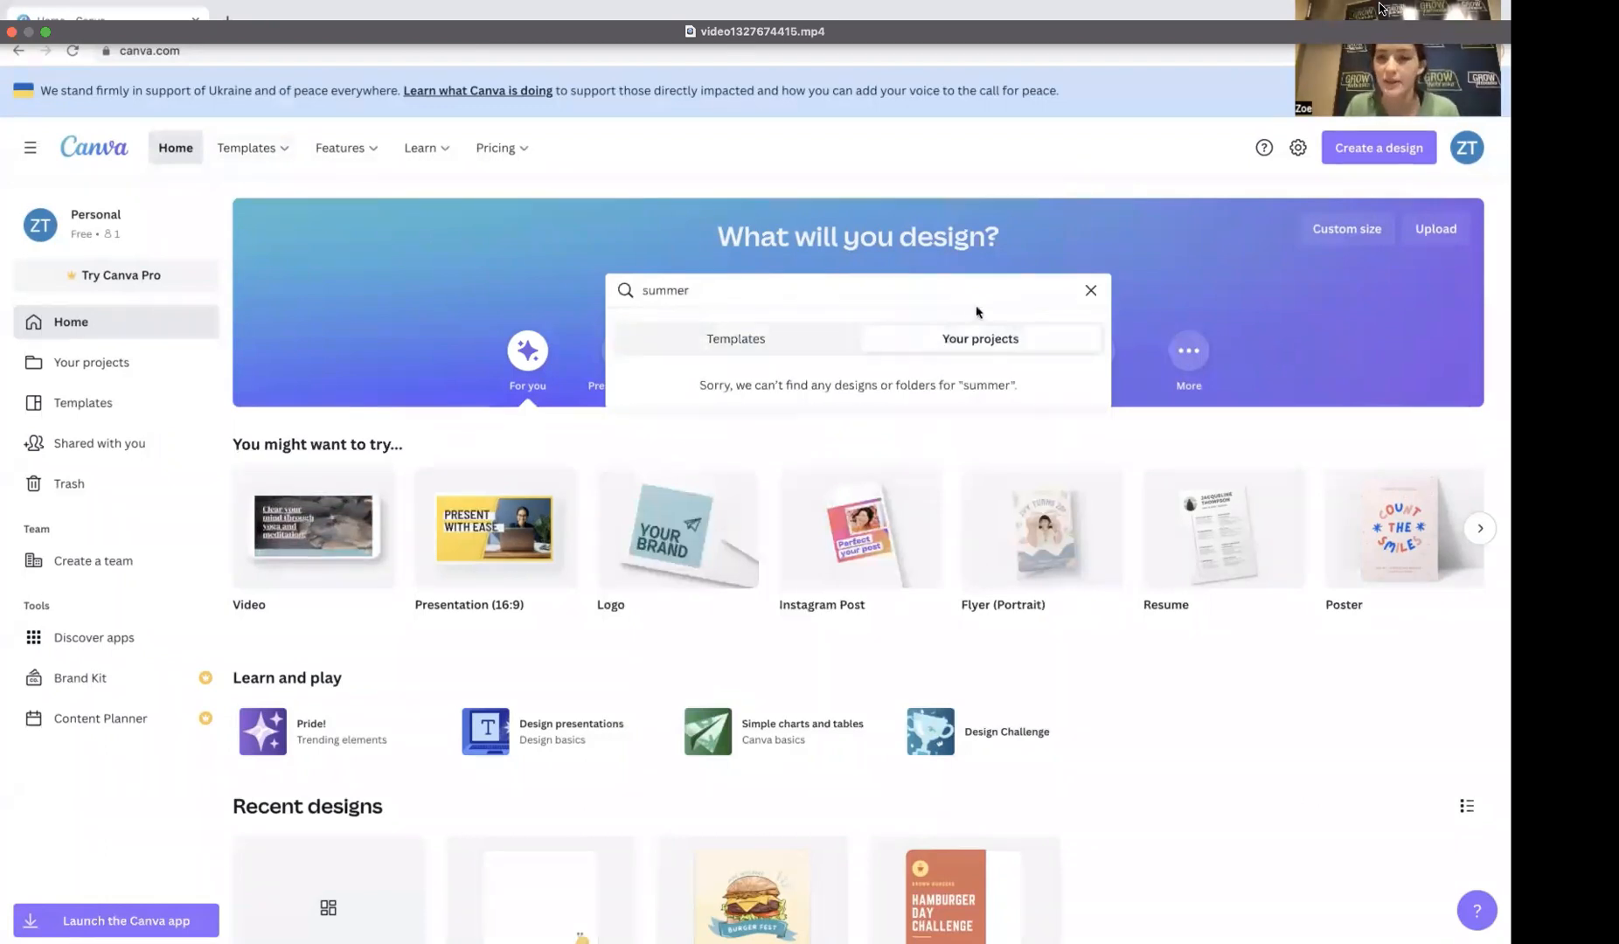
click(1090, 291)
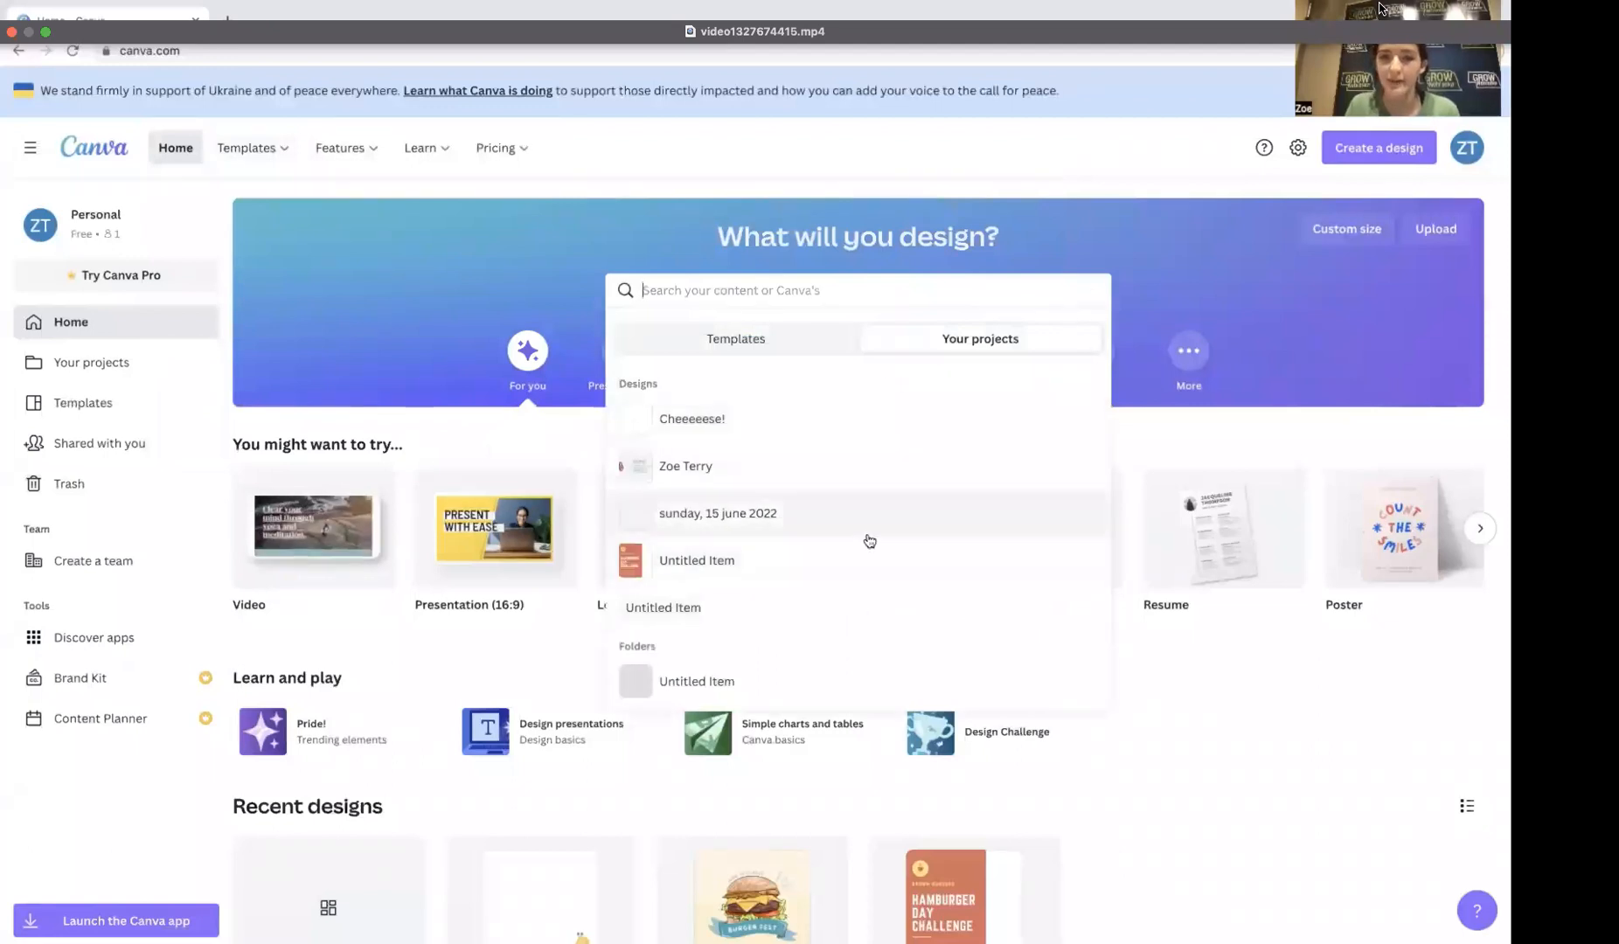
scroll(867, 542, down, 1)
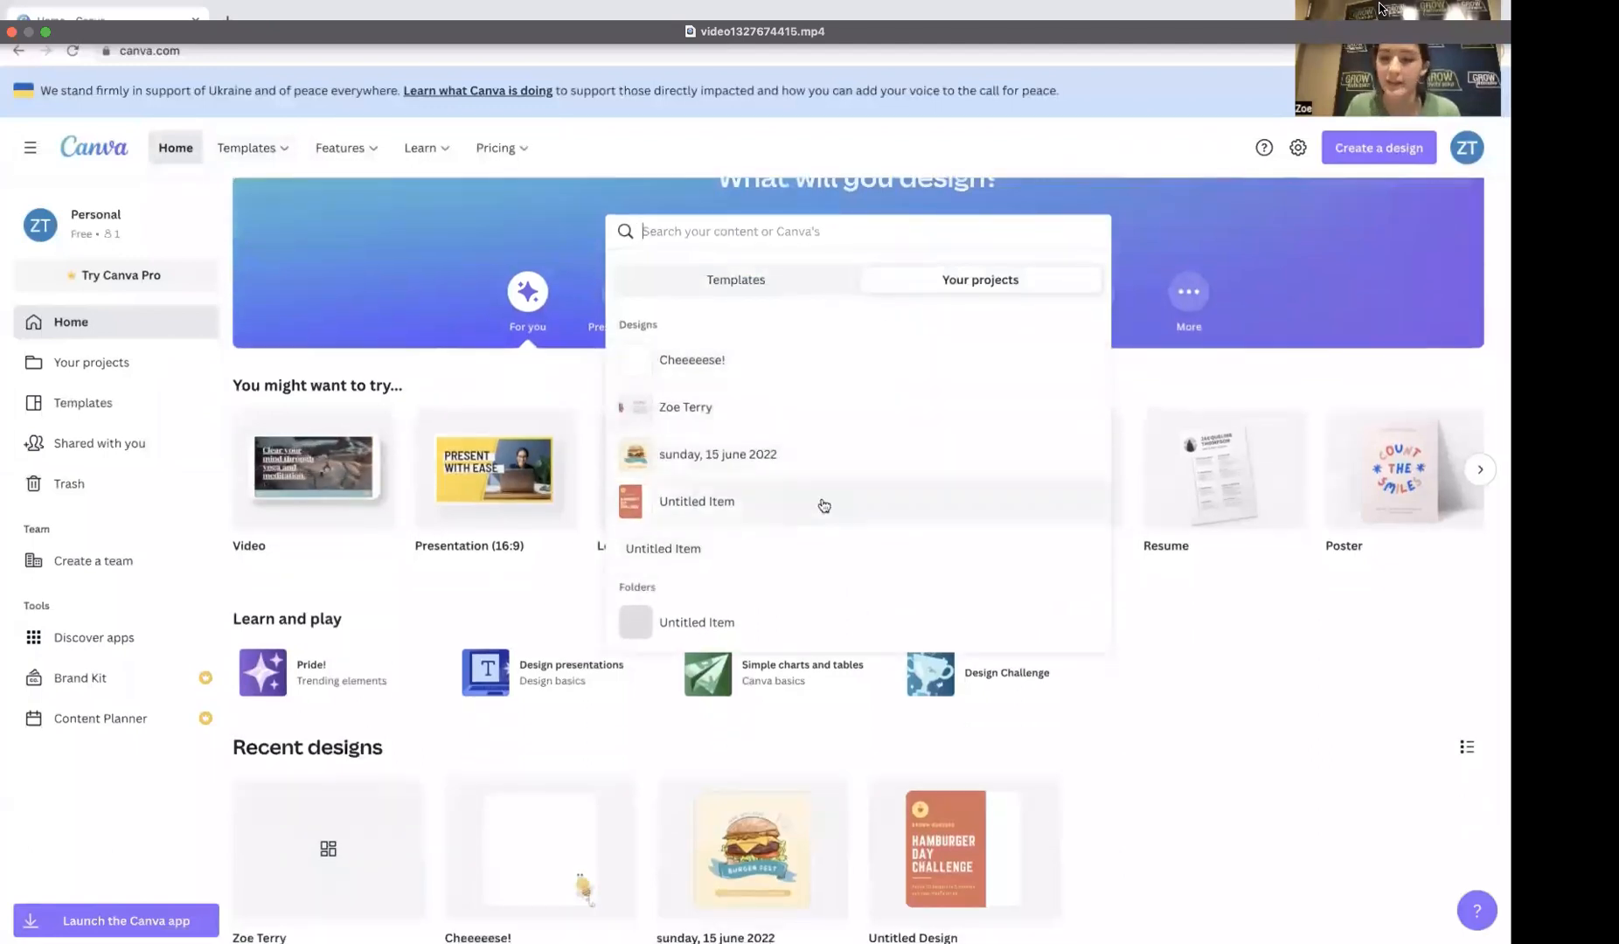
scroll(823, 505, up, 1)
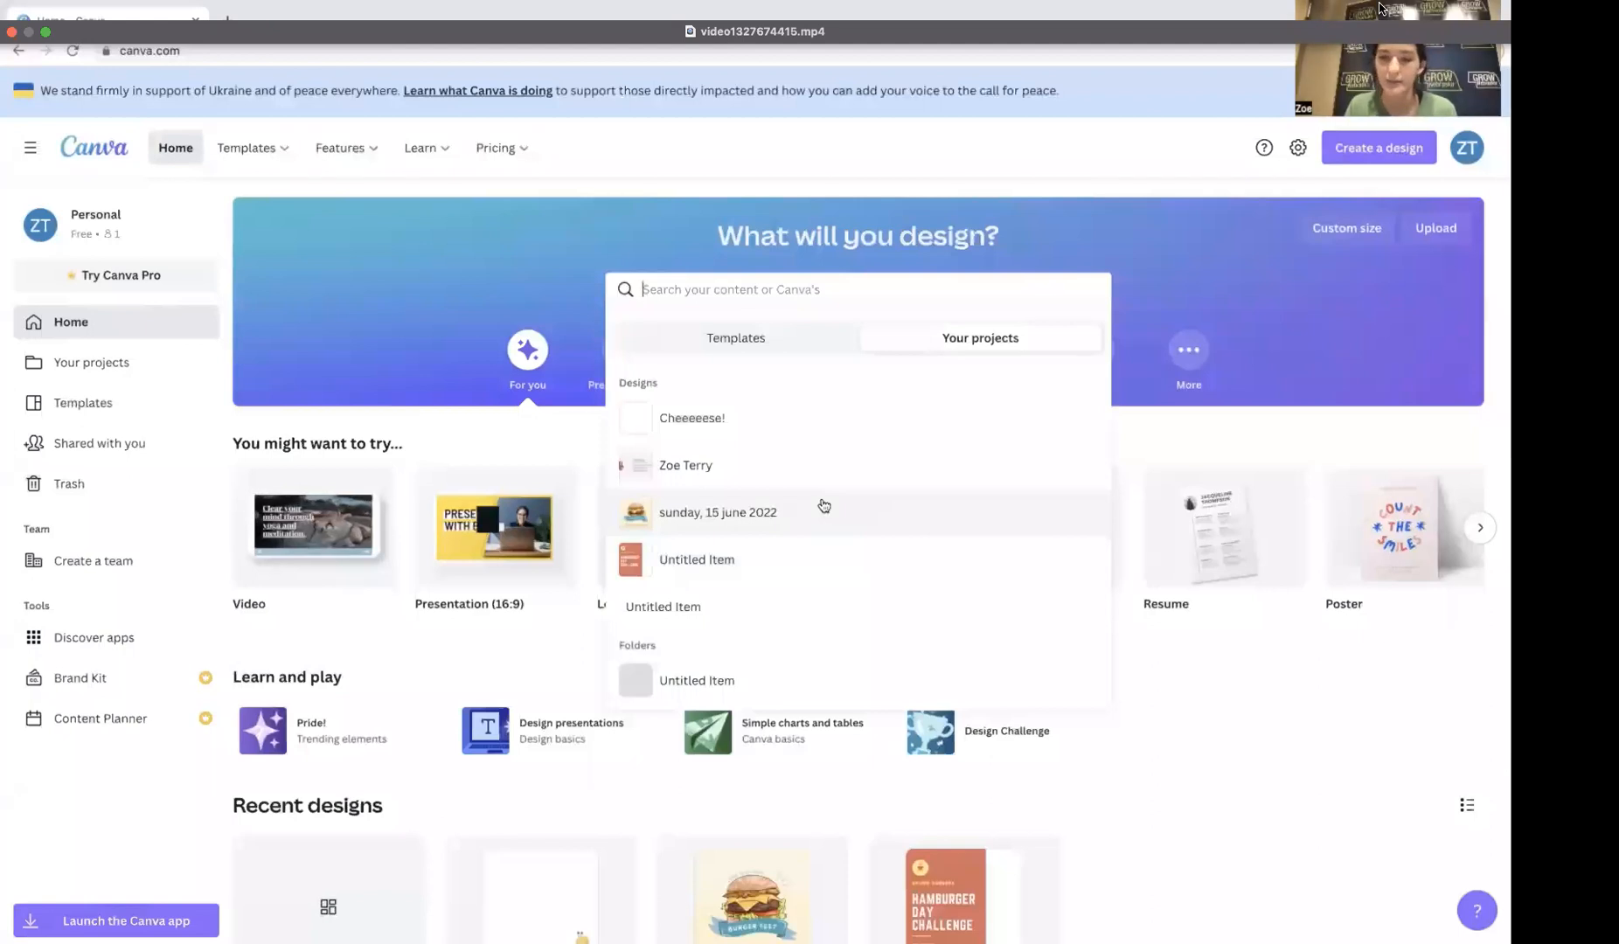
click(1162, 434)
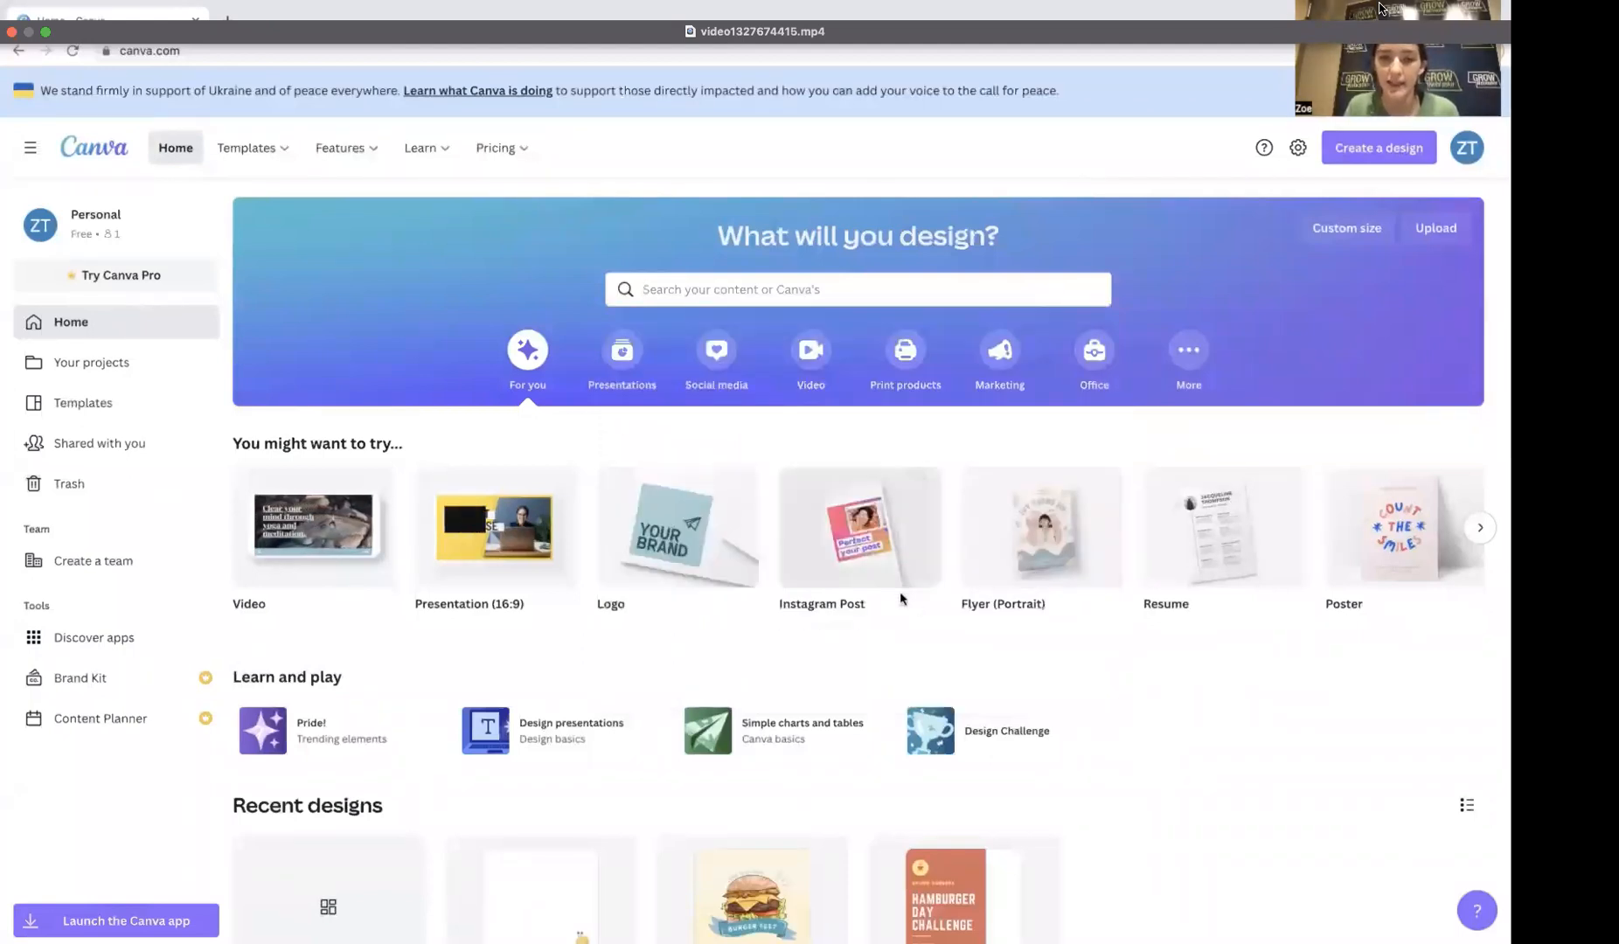
Step: Browse the suggested design types on the home page, from Video to Business Card, and view the recent designs
scroll(900, 598, right, 8)
scroll(880, 600, right, 5)
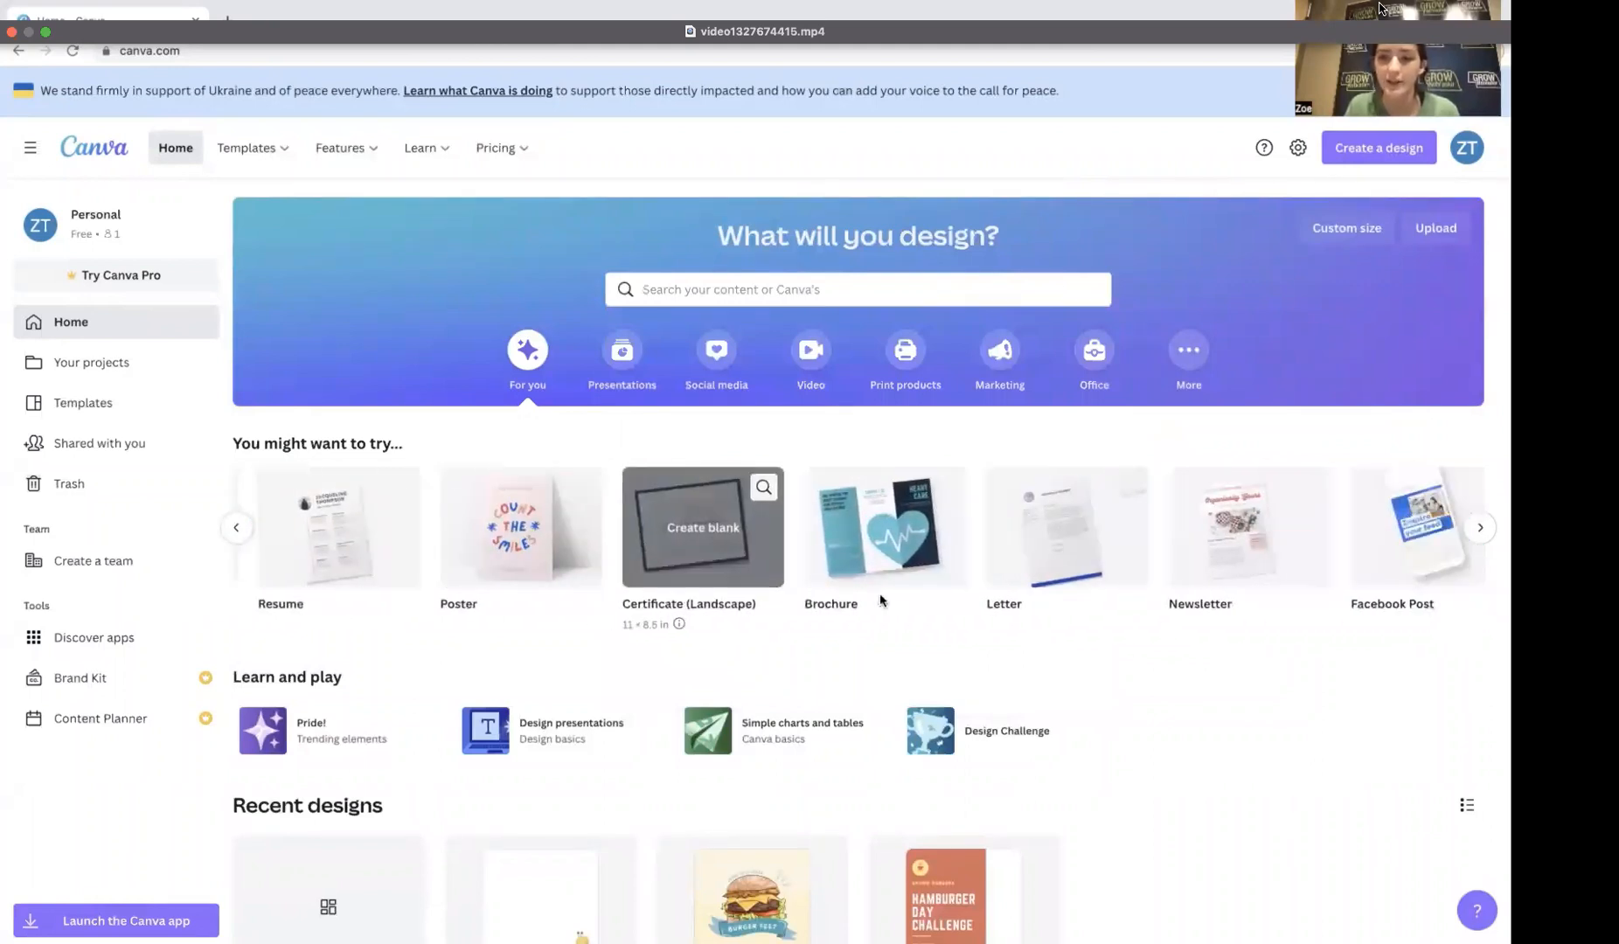
scroll(880, 600, right, 8)
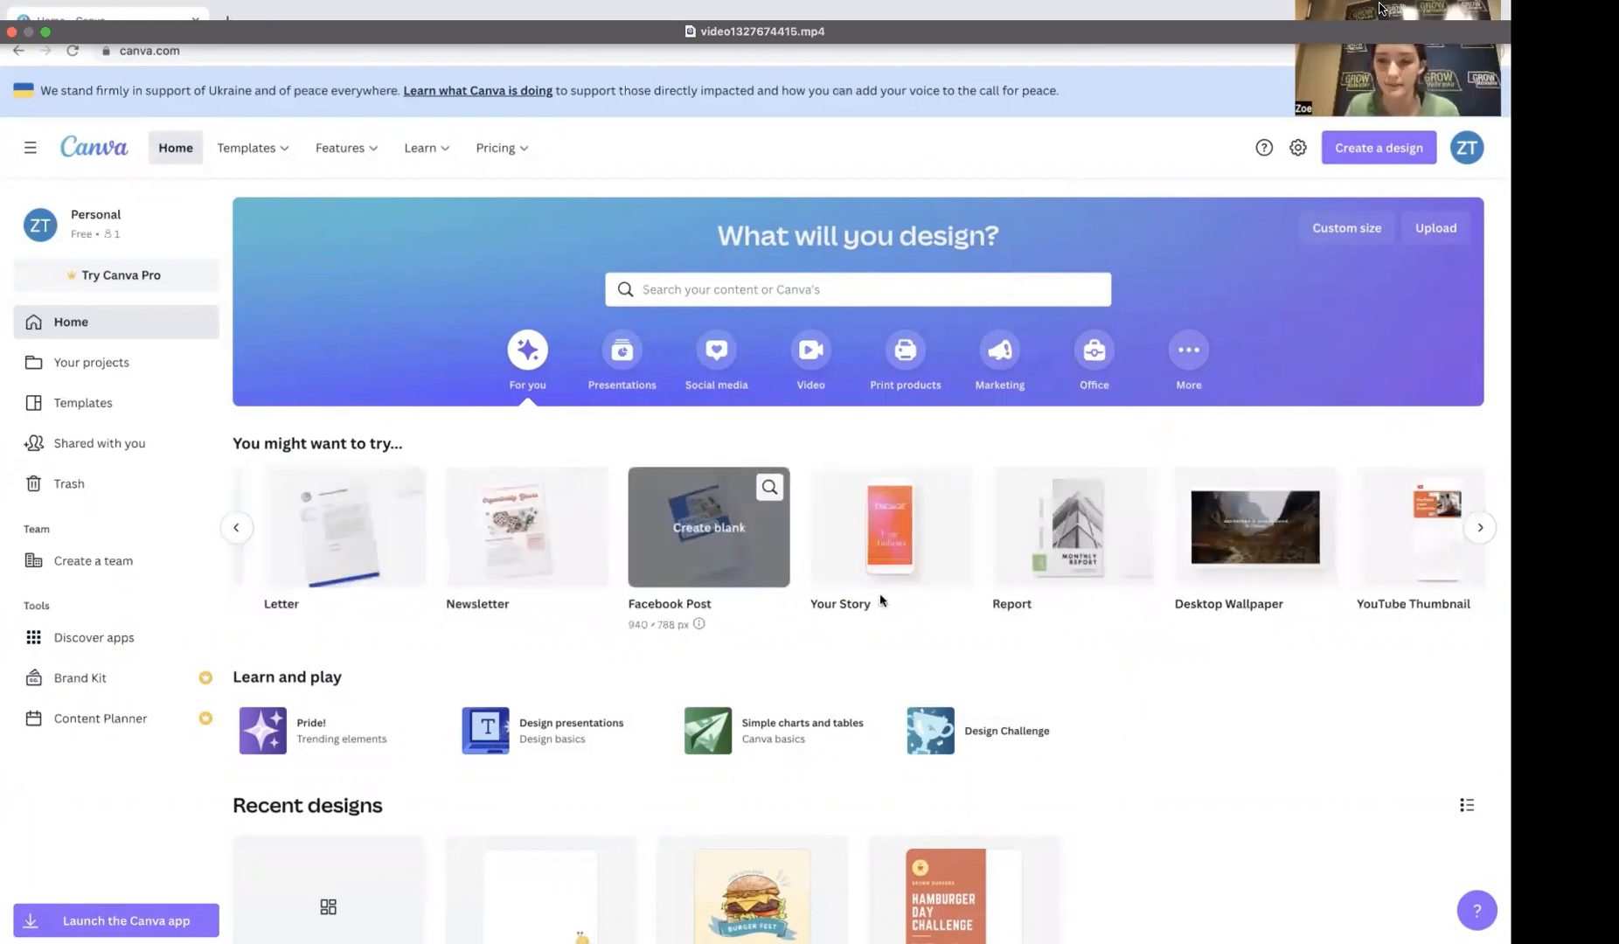
scroll(880, 599, right, 2)
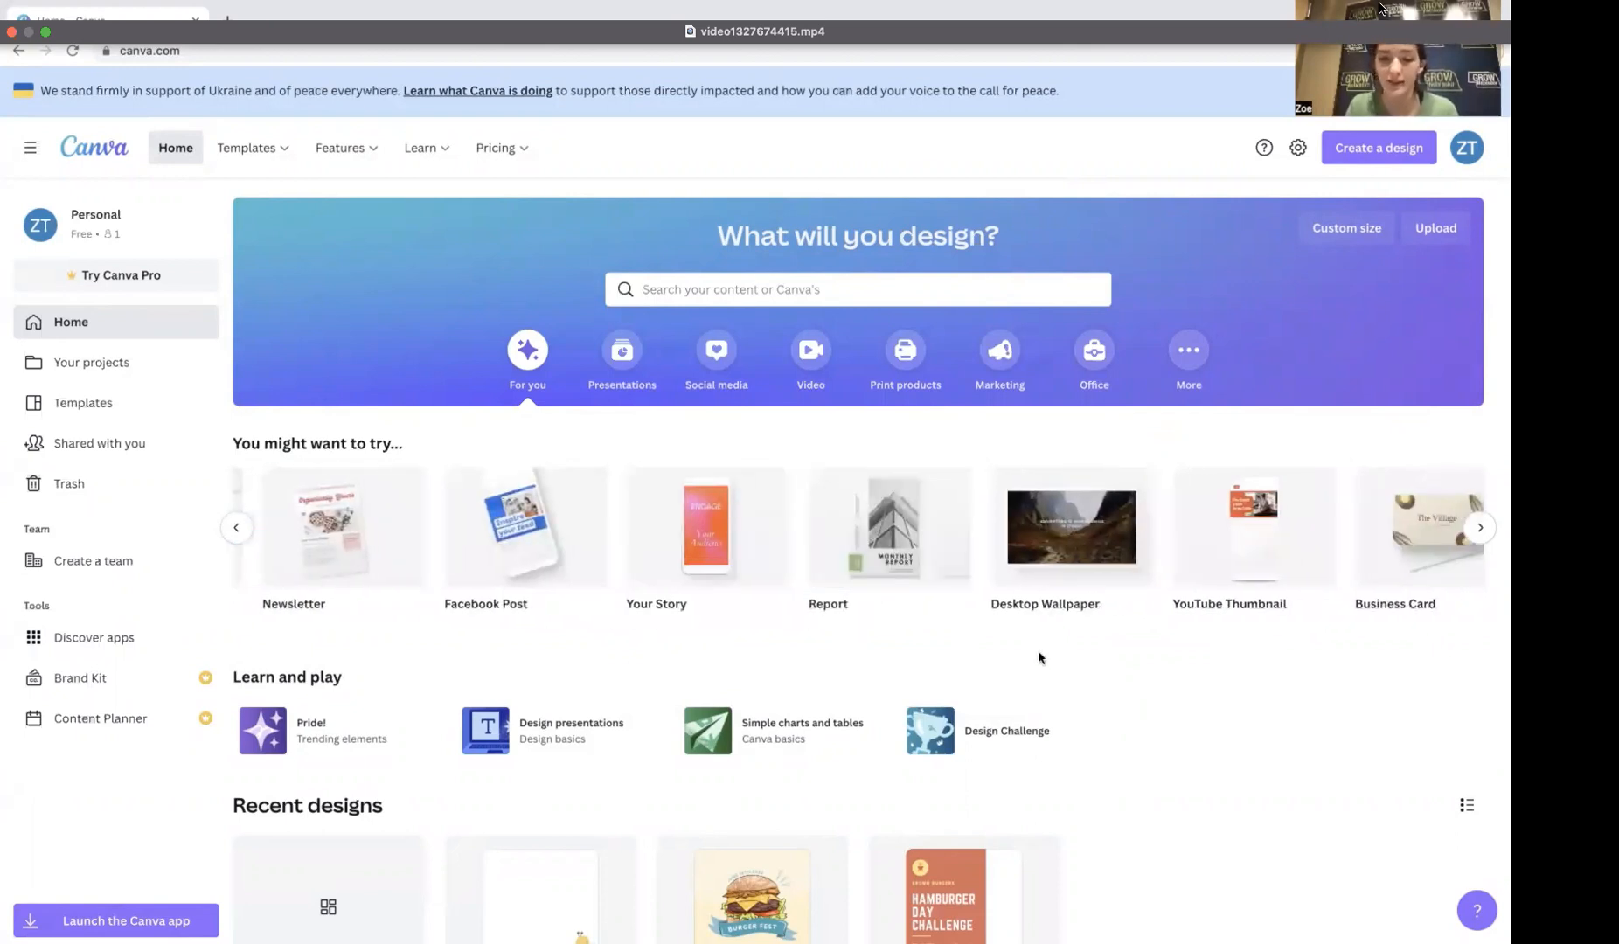
scroll(1038, 658, down, 5)
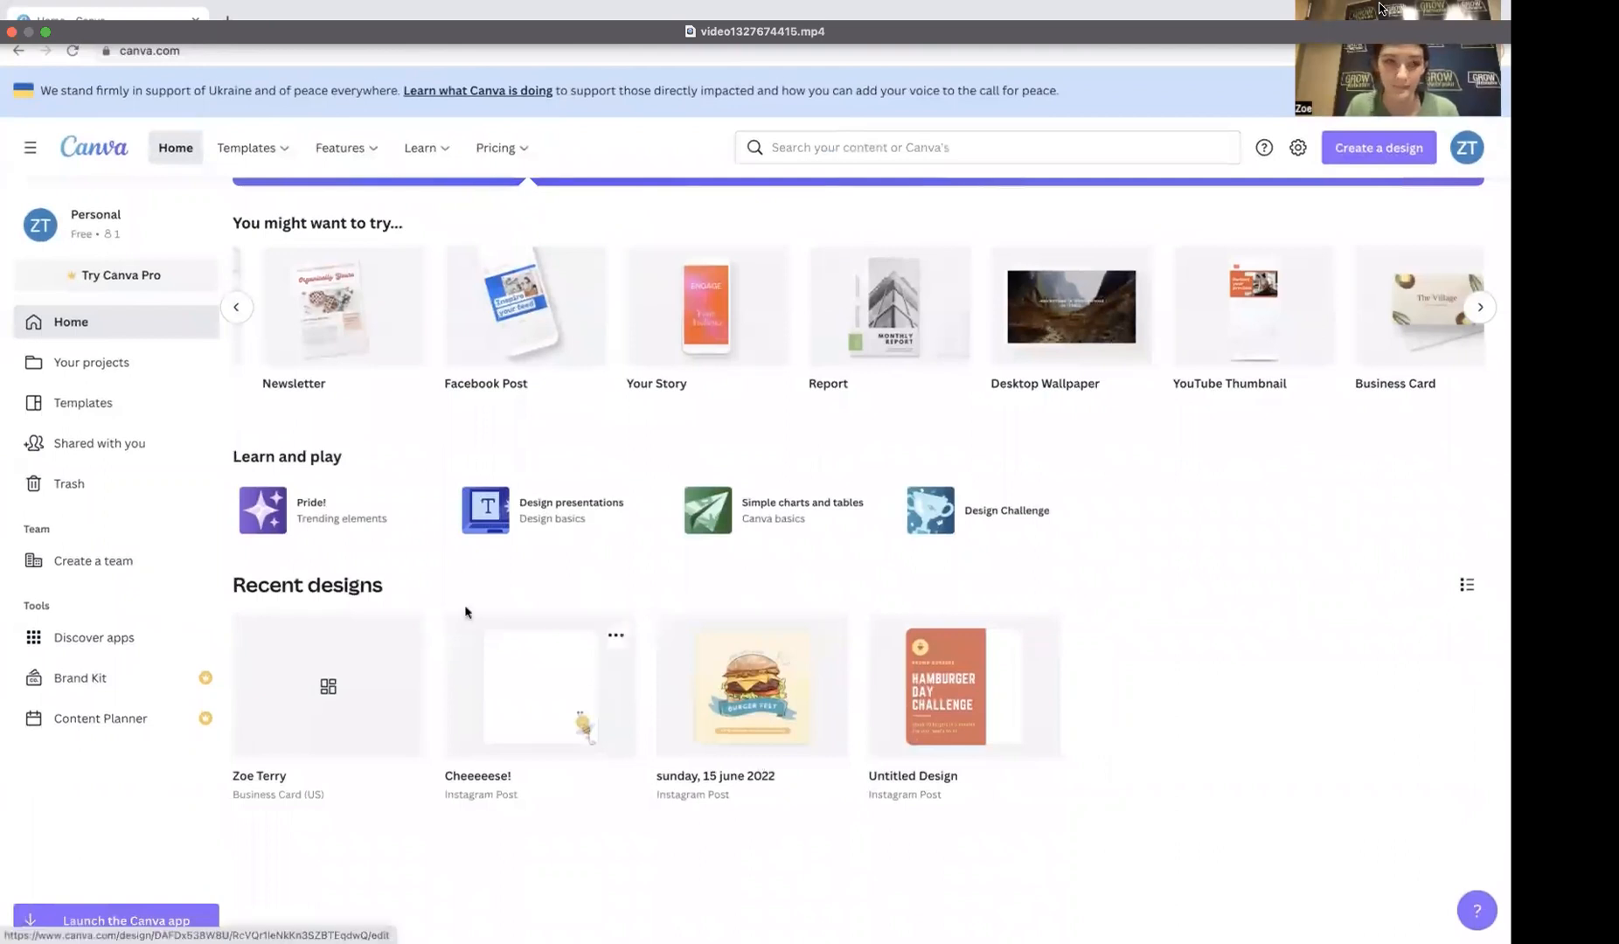
Step: Open the projects page and look through its folders, designs, uploaded images and videos
click(125, 372)
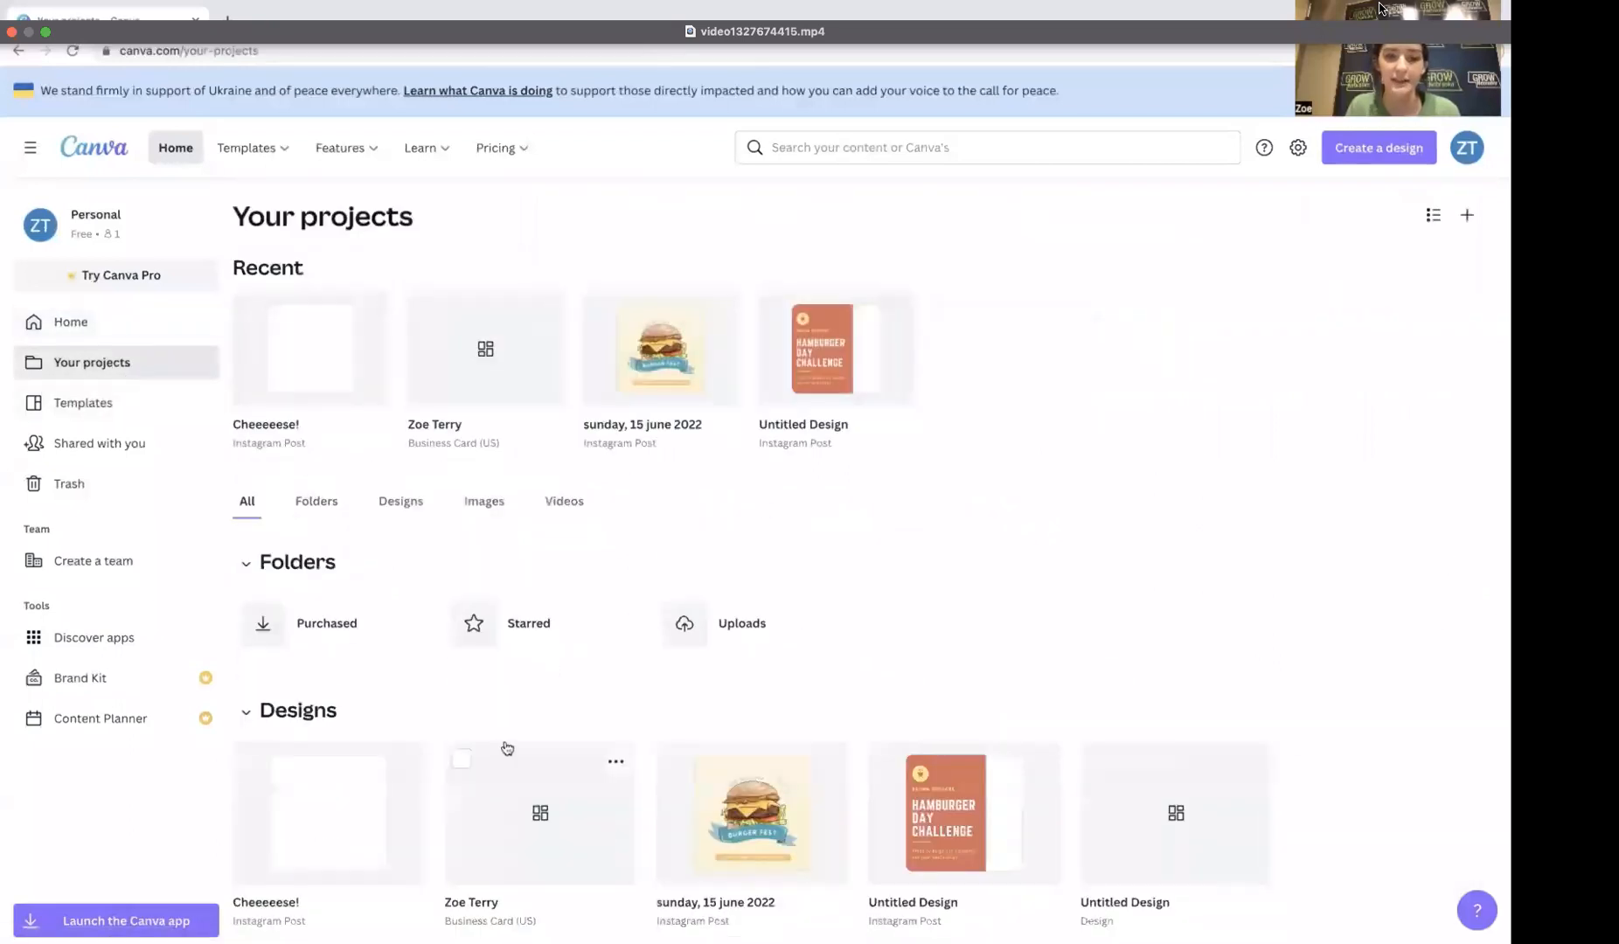
scroll(507, 743, down, 3)
scroll(507, 742, up, 1)
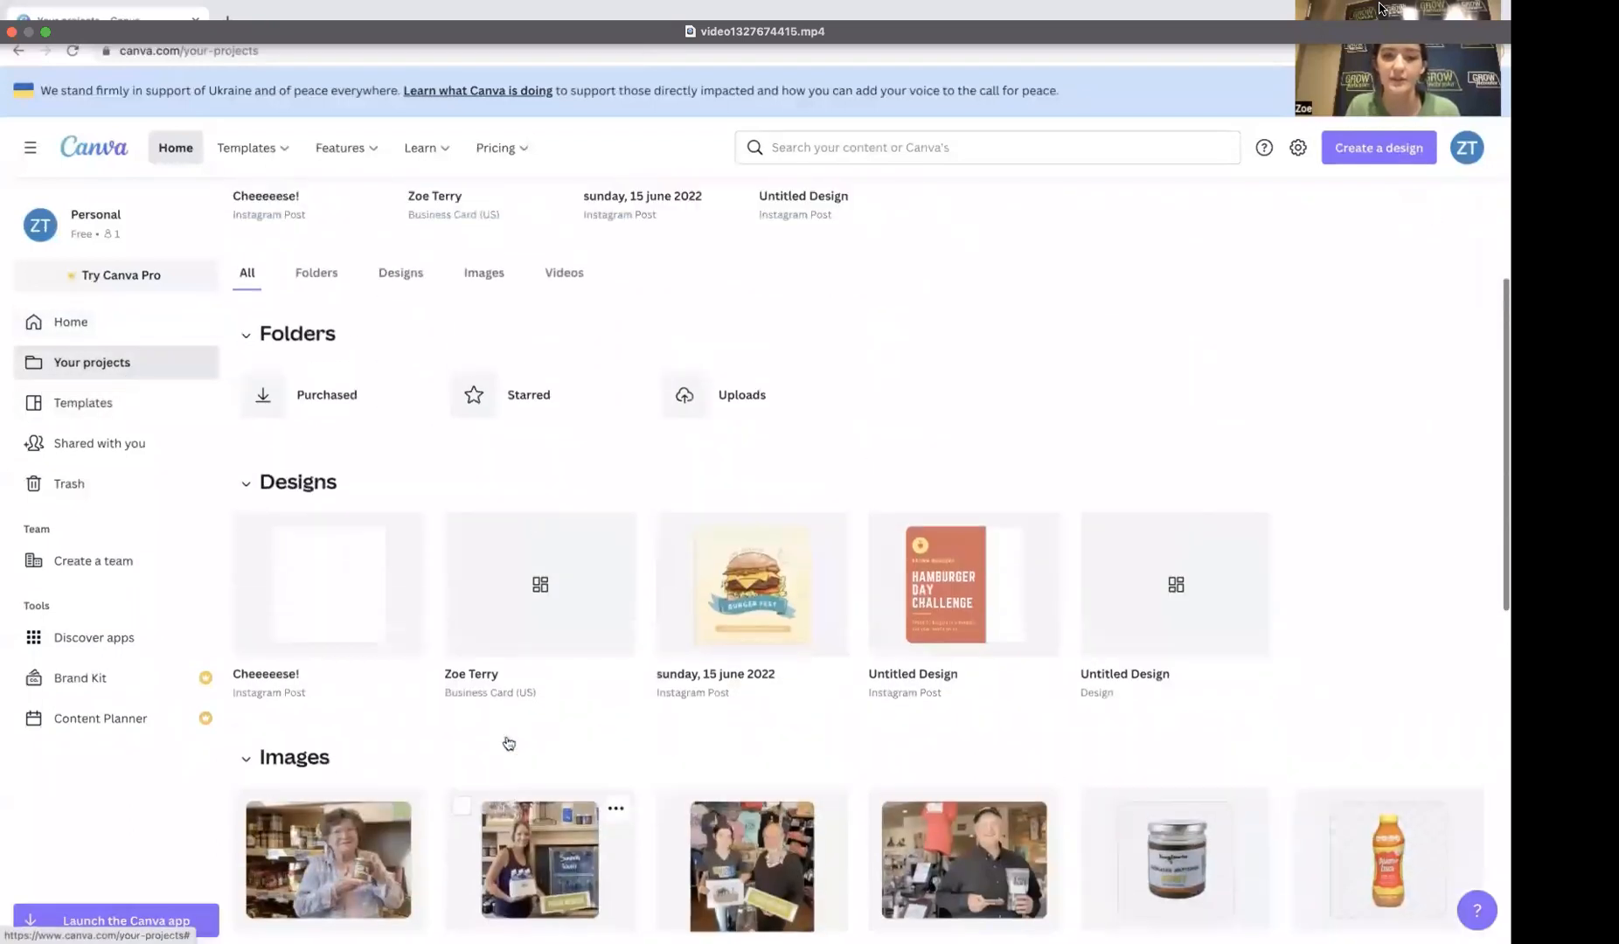
scroll(507, 742, down, 6)
scroll(506, 742, down, 2)
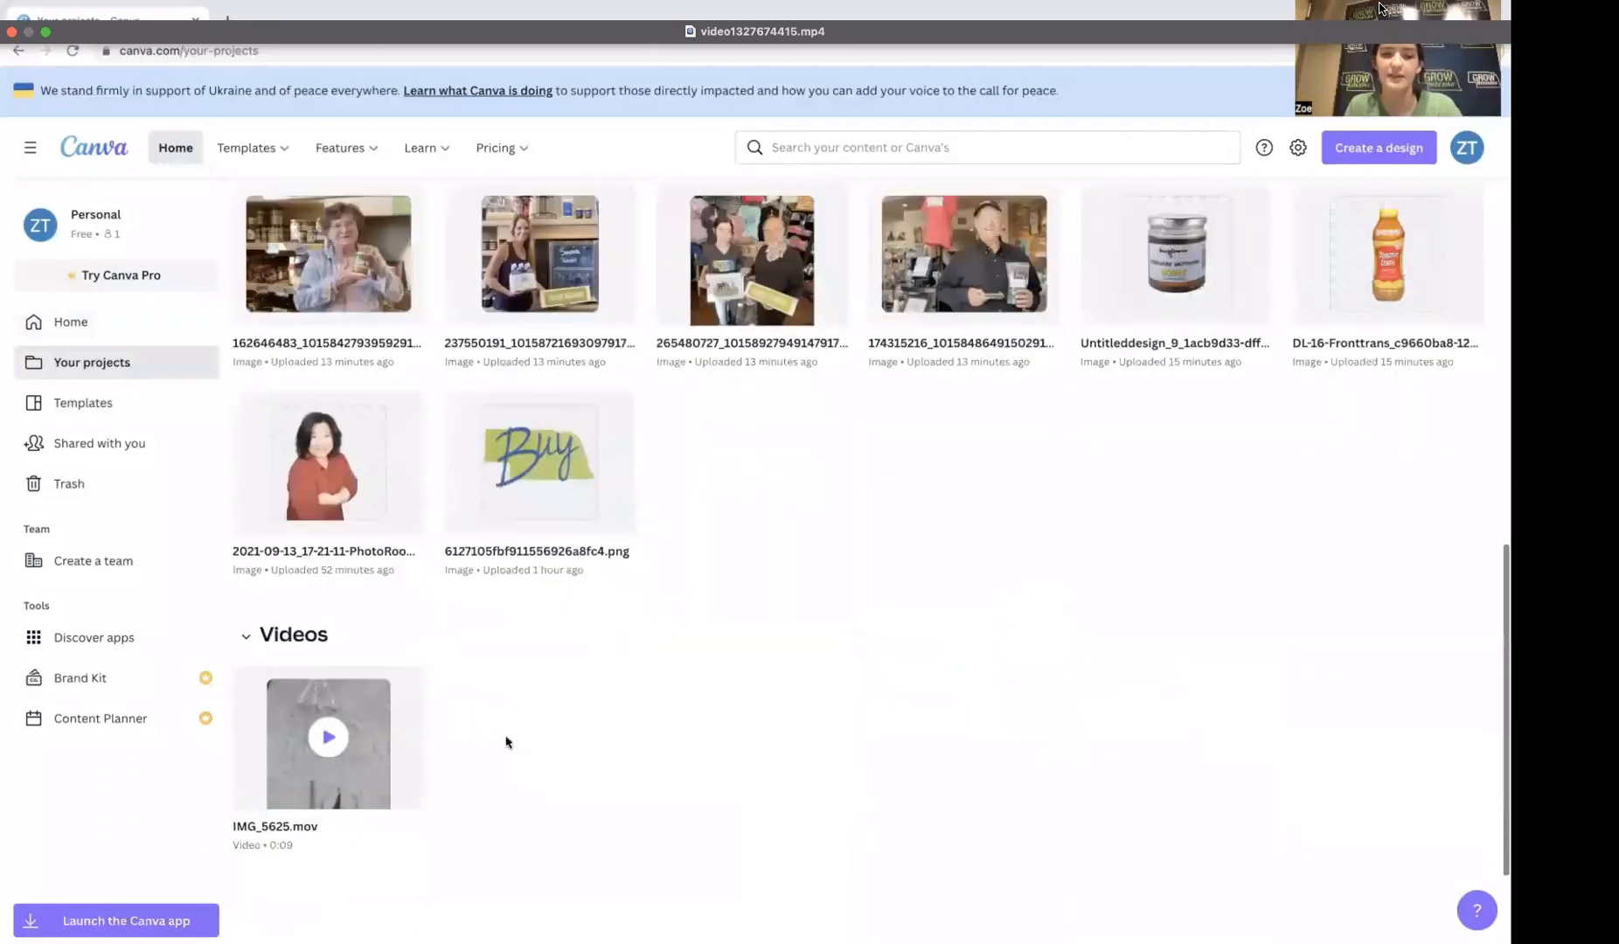
scroll(506, 742, up, 1)
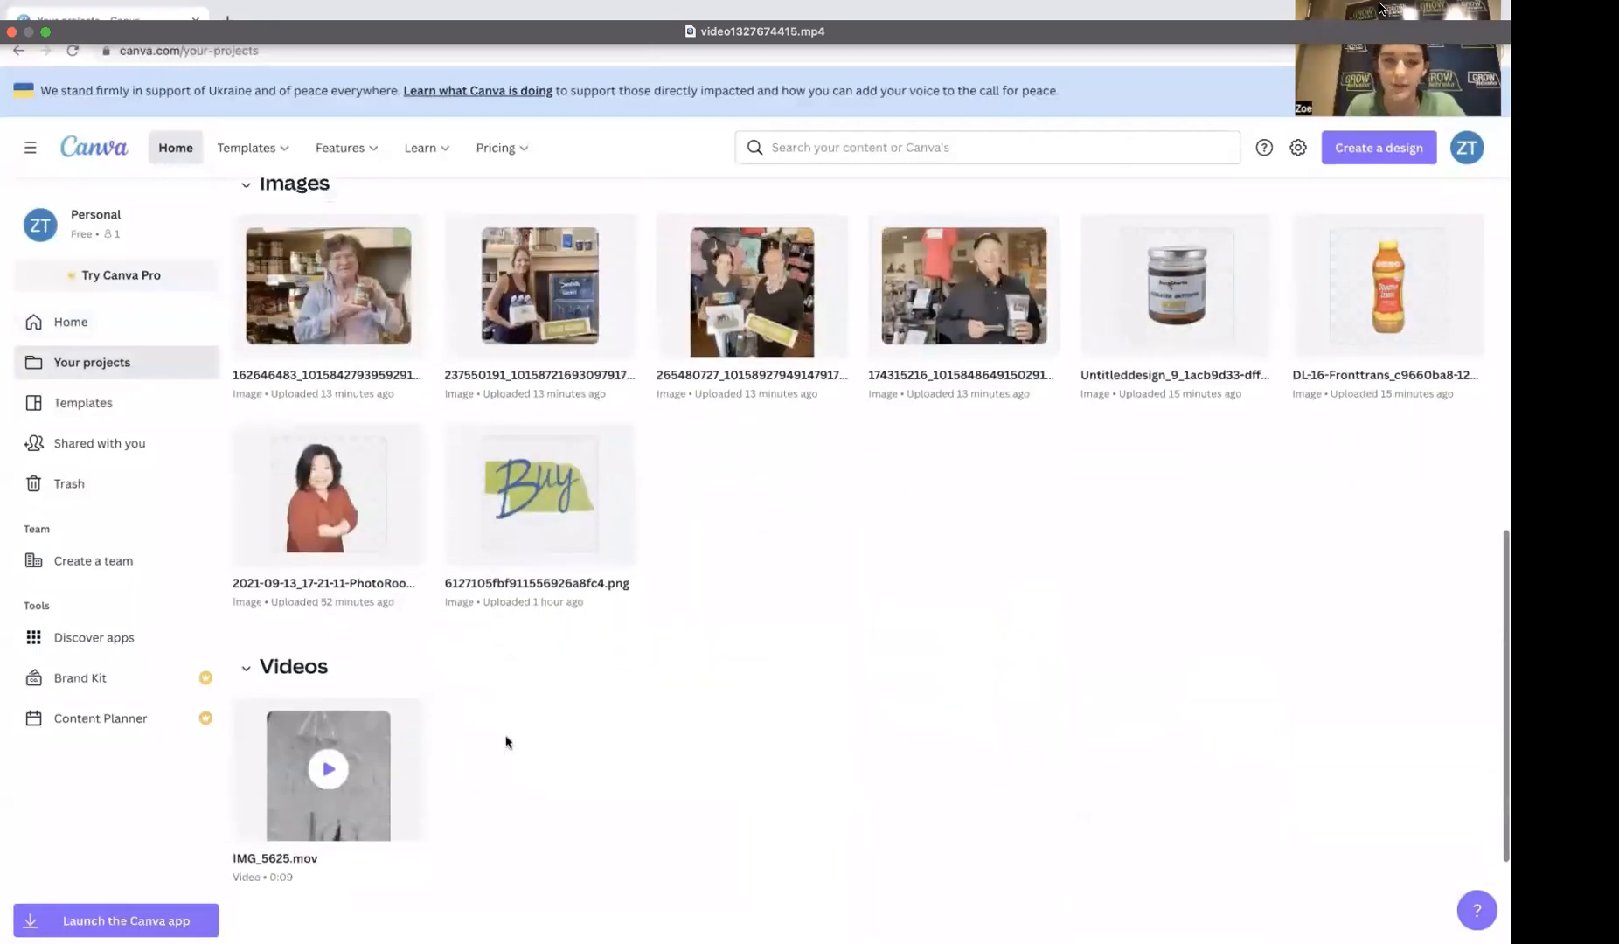
scroll(506, 743, up, 8)
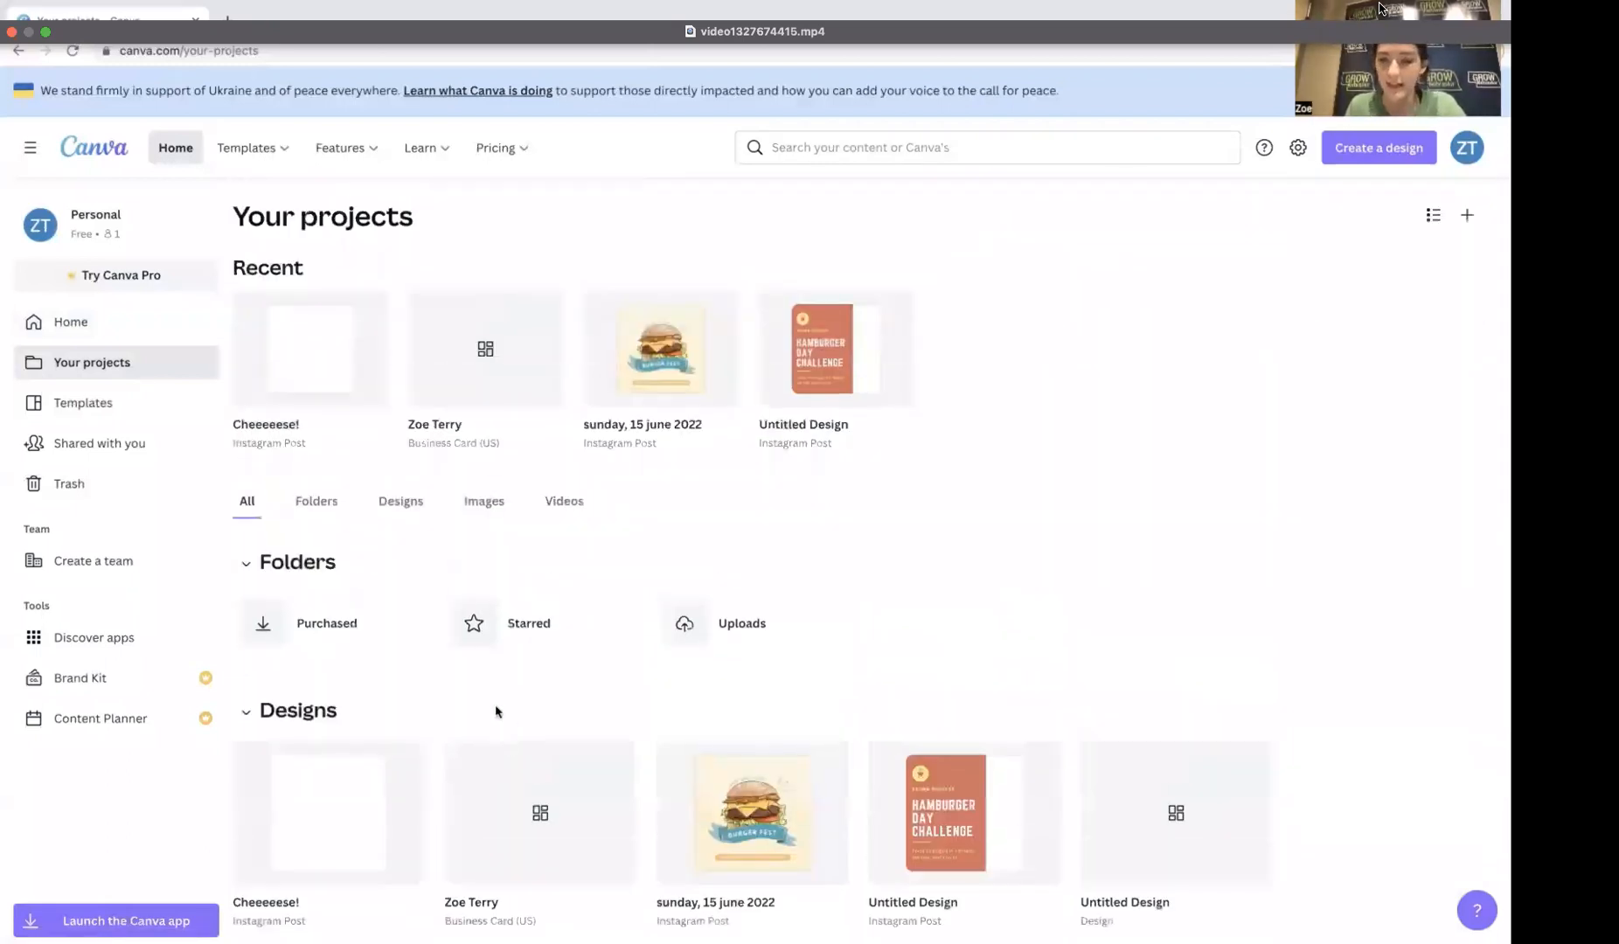
Step: Open the template library and browse its Presentations, Social media, Video and Print products categories
click(157, 411)
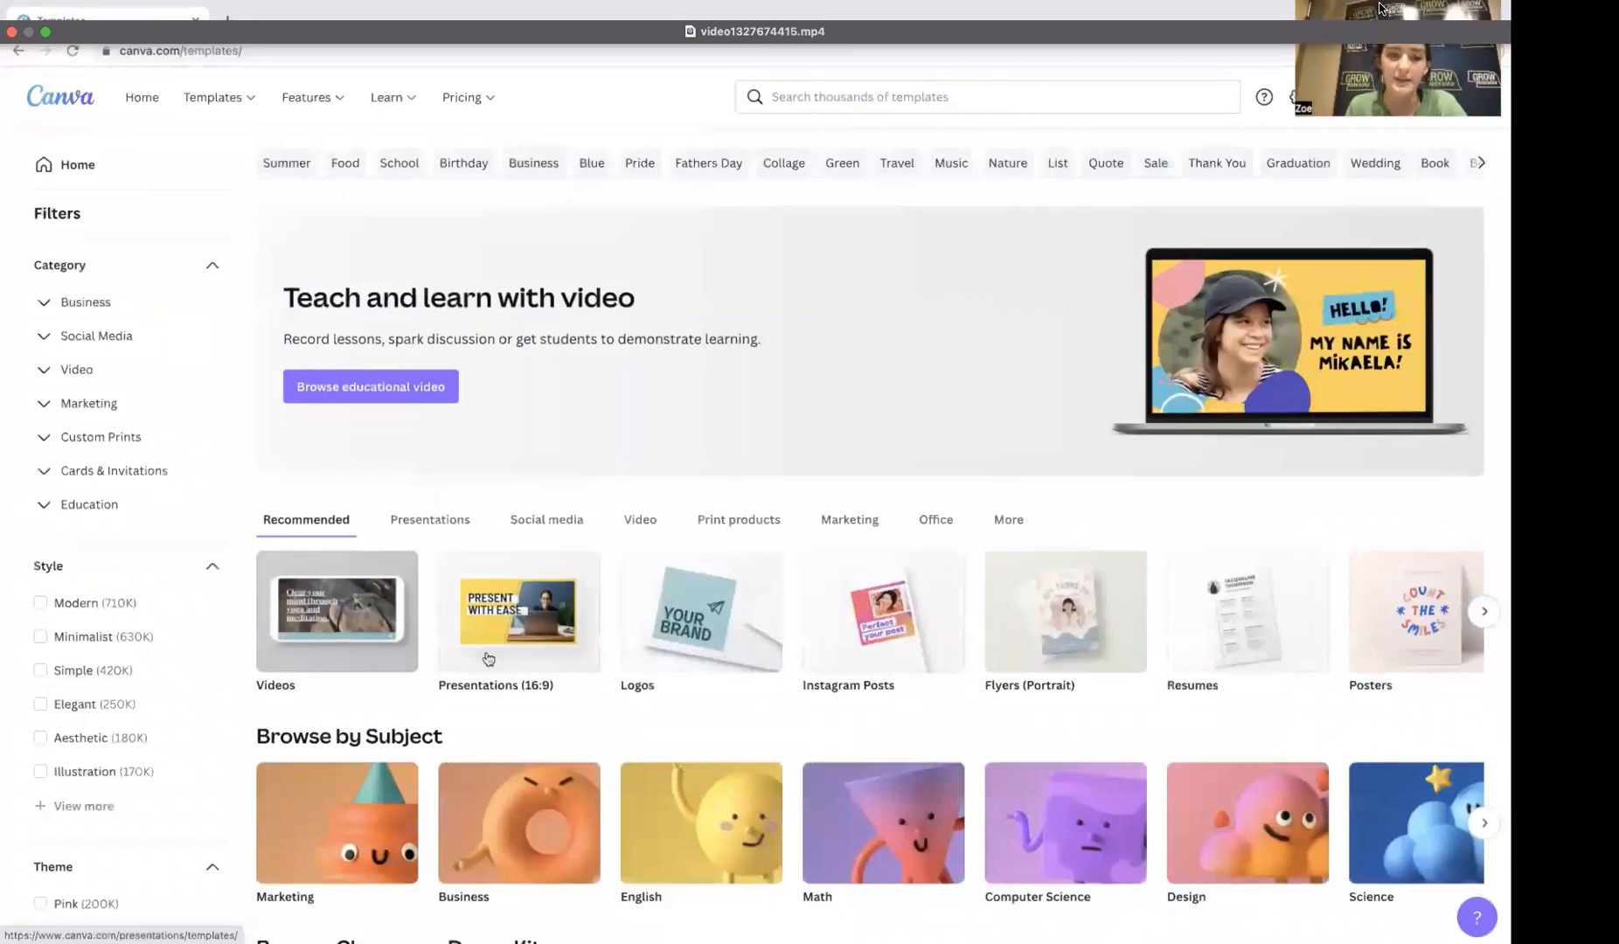
scroll(488, 658, down, 3)
click(417, 313)
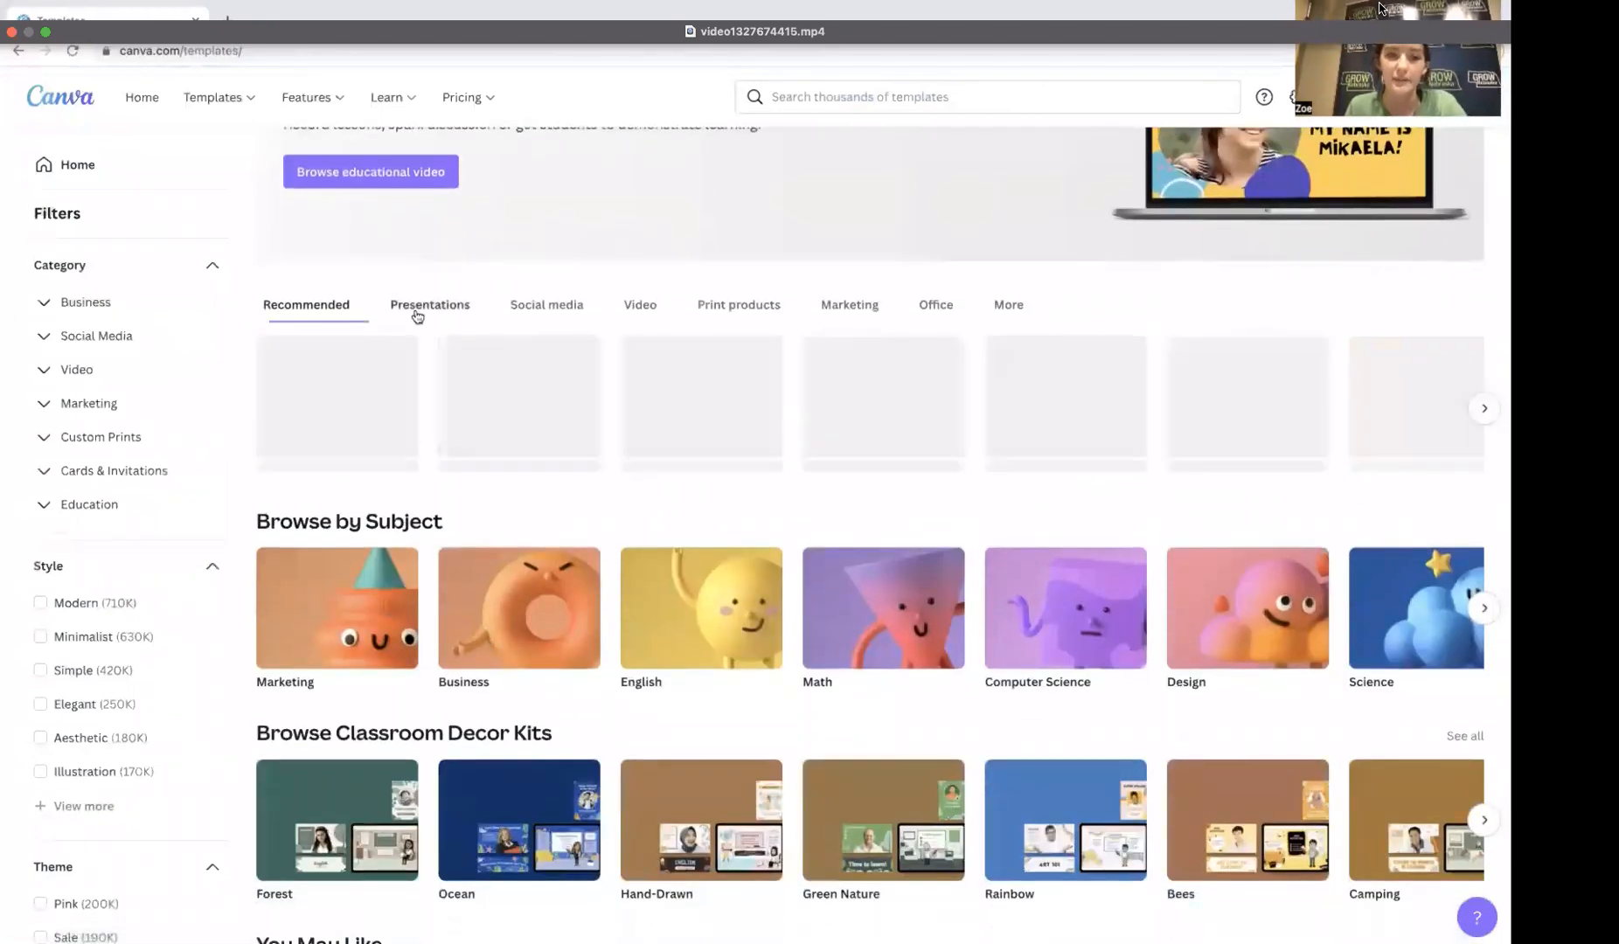
click(553, 307)
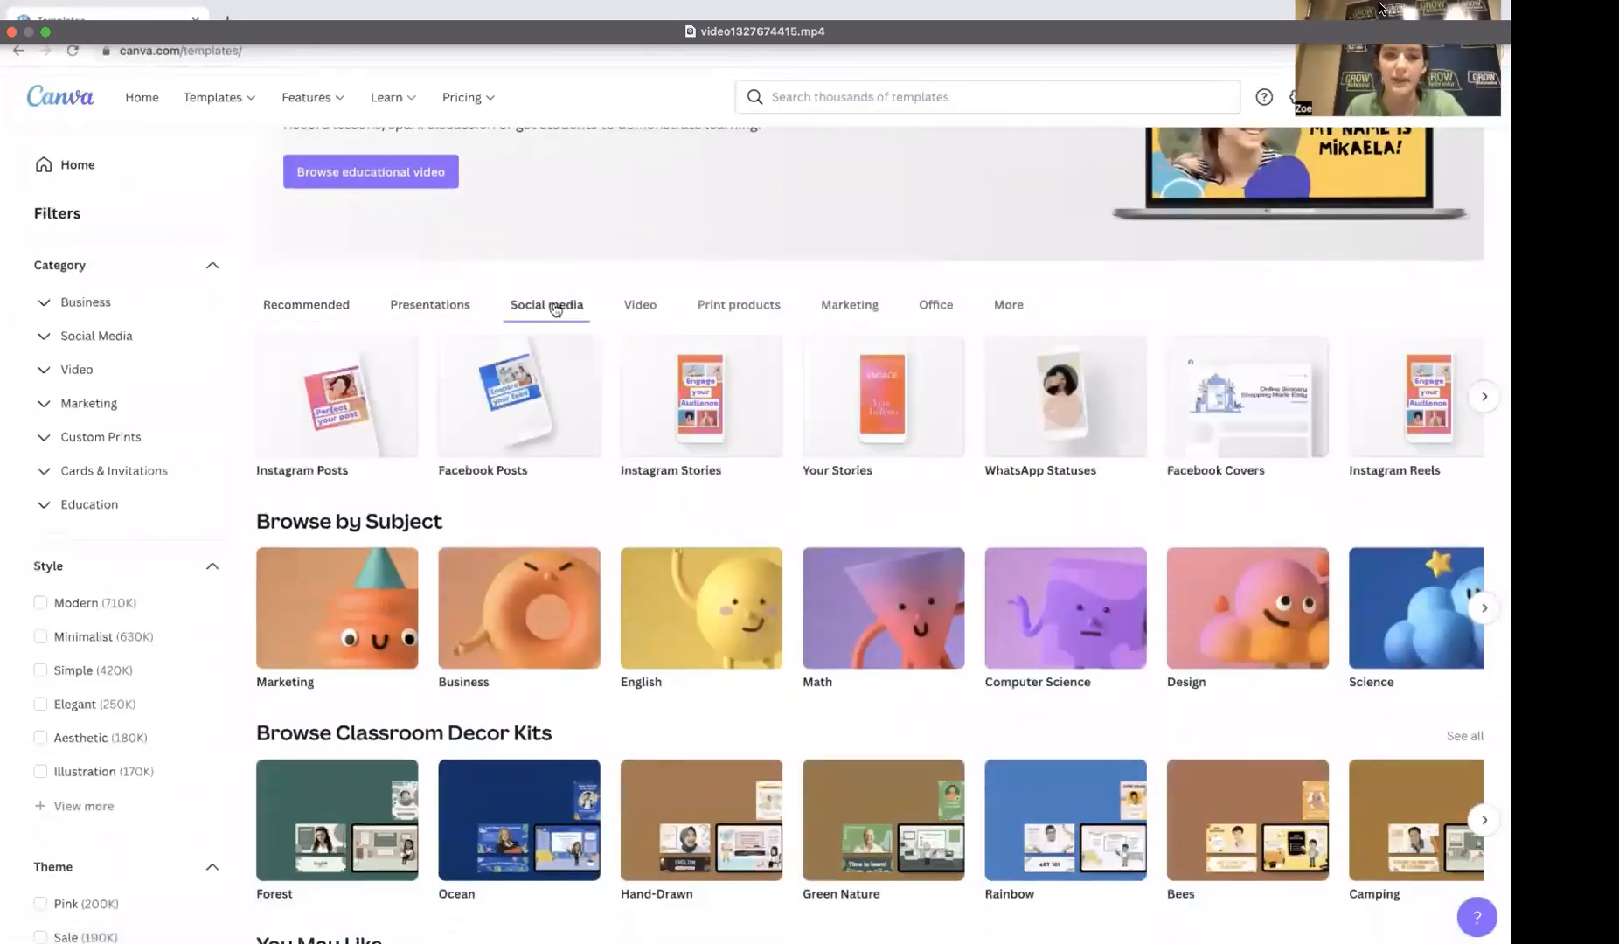
click(642, 309)
click(727, 306)
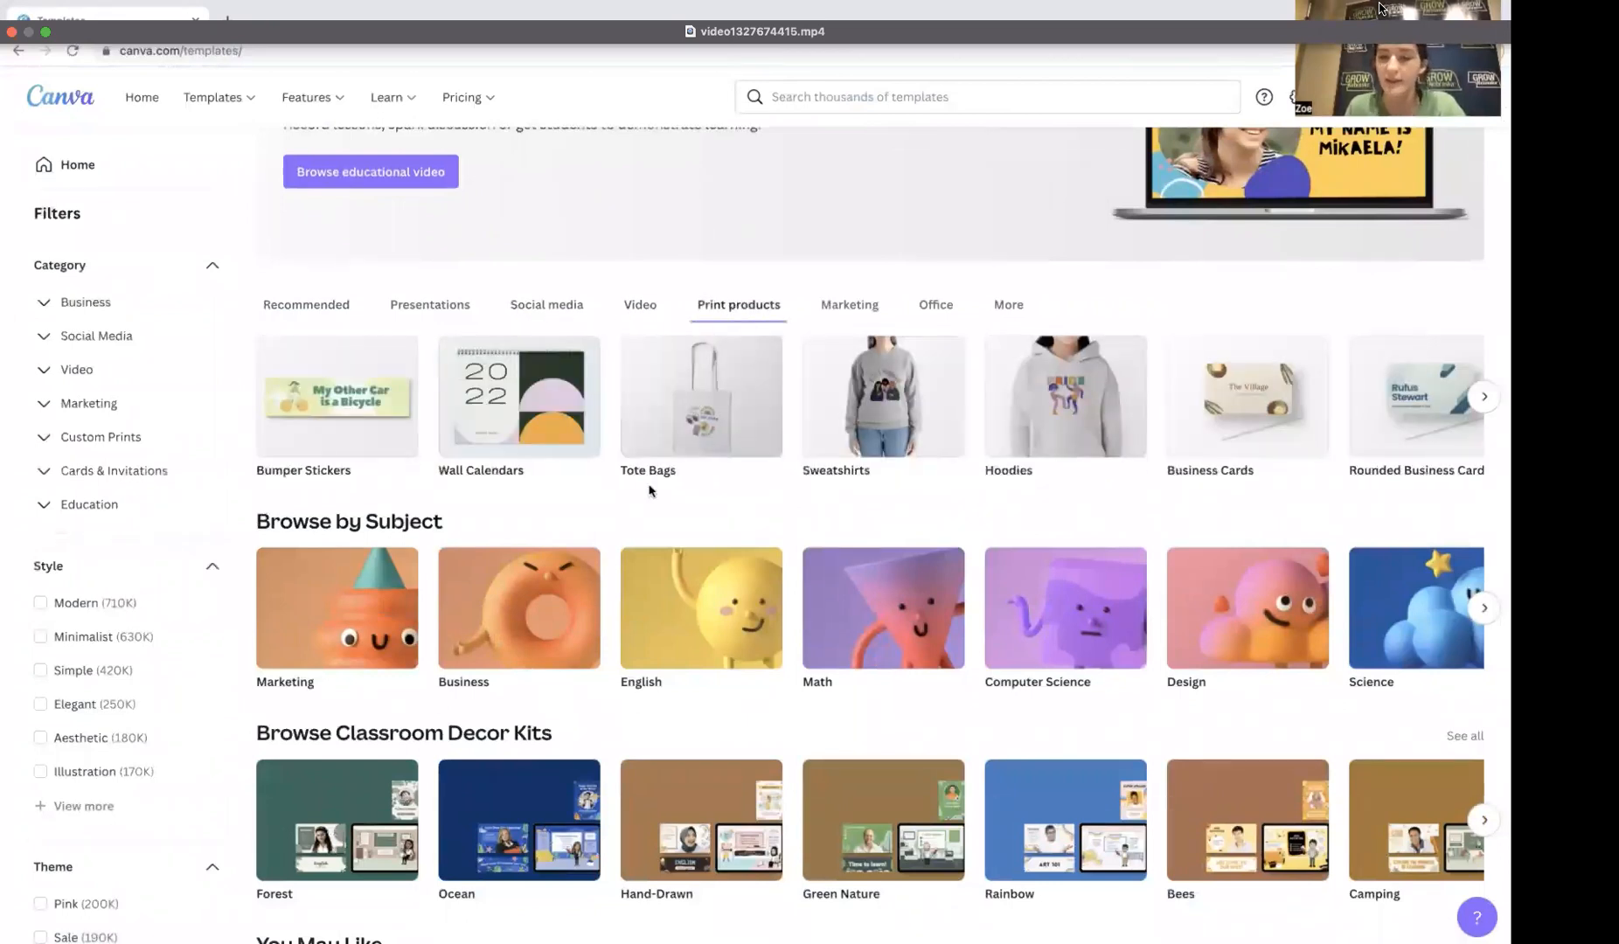
Step: Look over the template library sections from Browse by Subject and Classroom Decor Kits to Trending Near You, New in Canva and Videos
scroll(649, 491, down, 2)
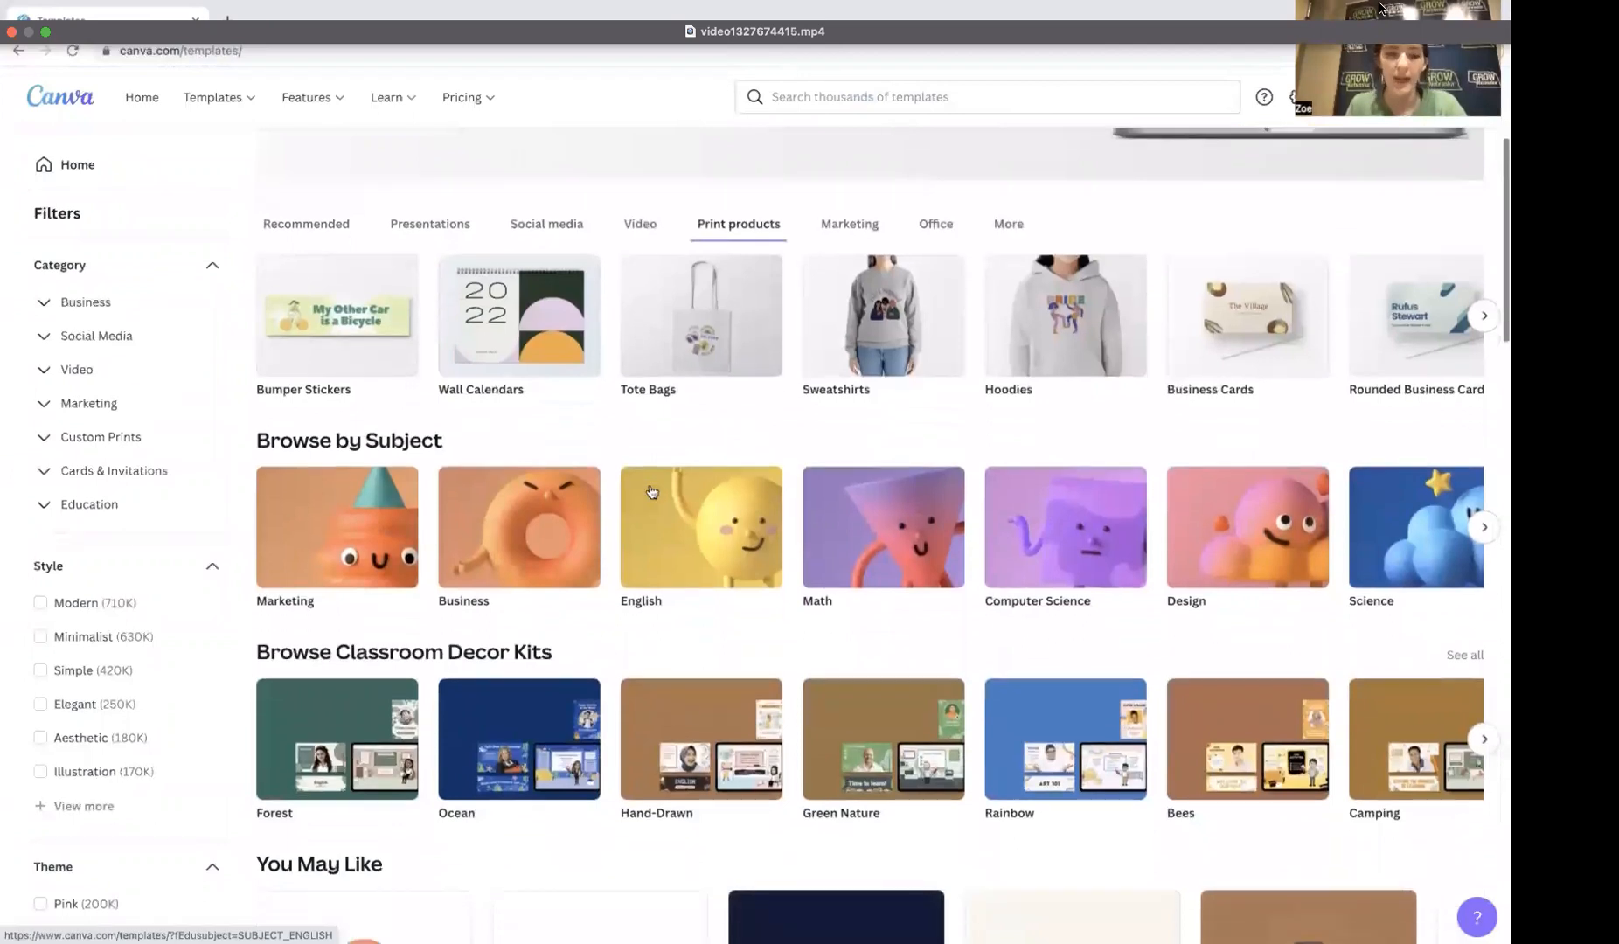
scroll(651, 492, down, 1)
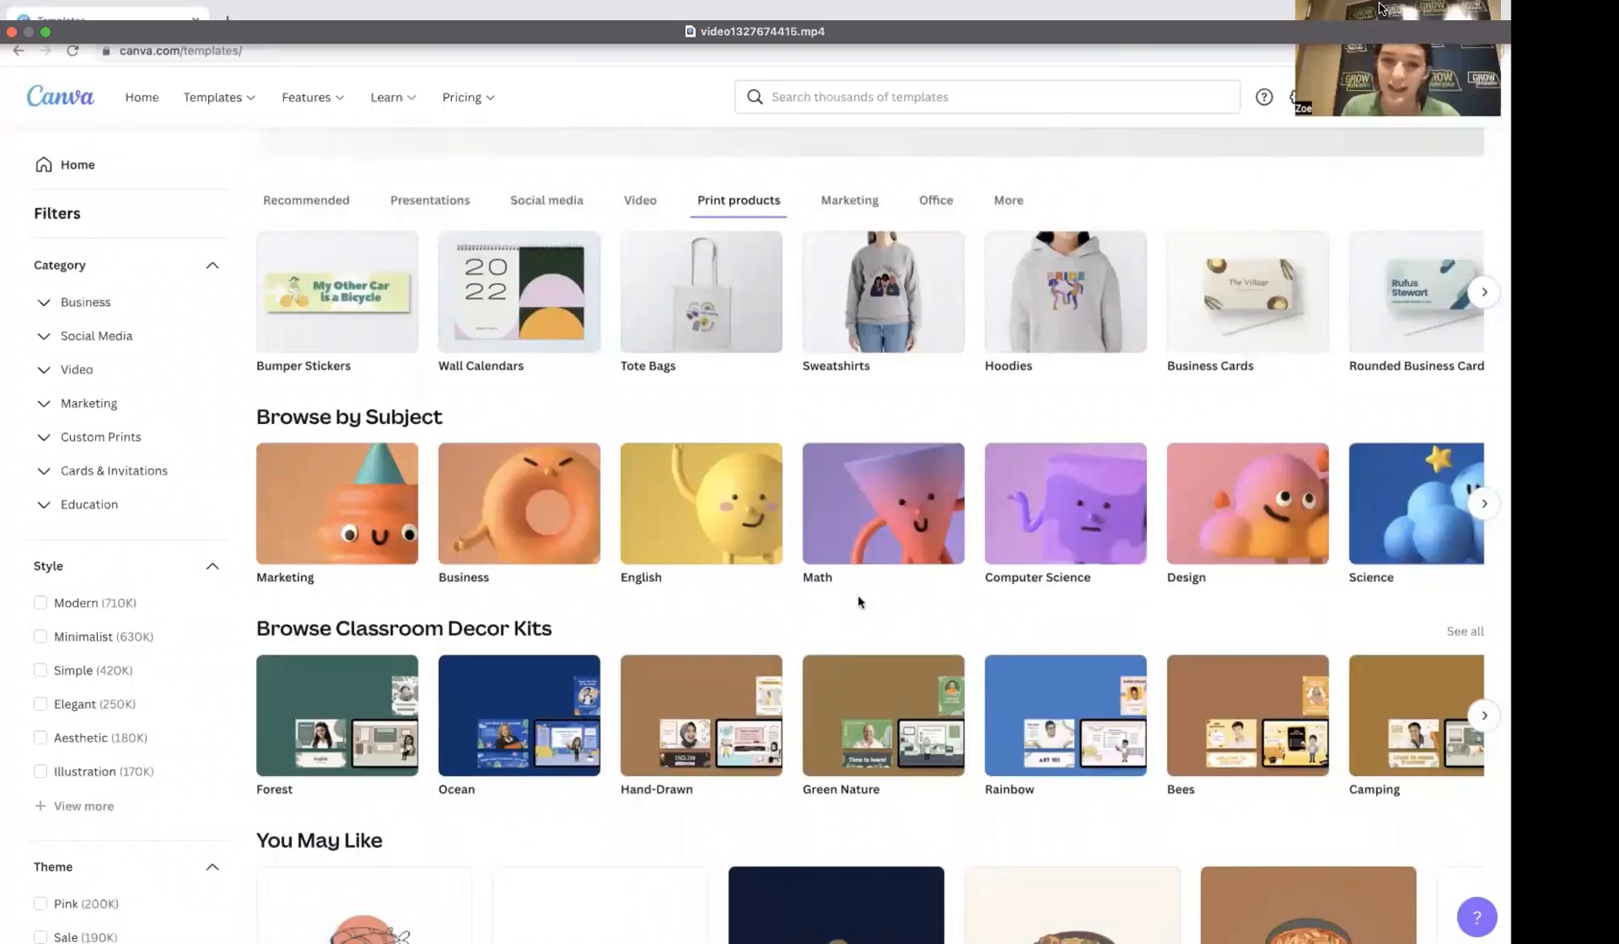
scroll(858, 601, down, 4)
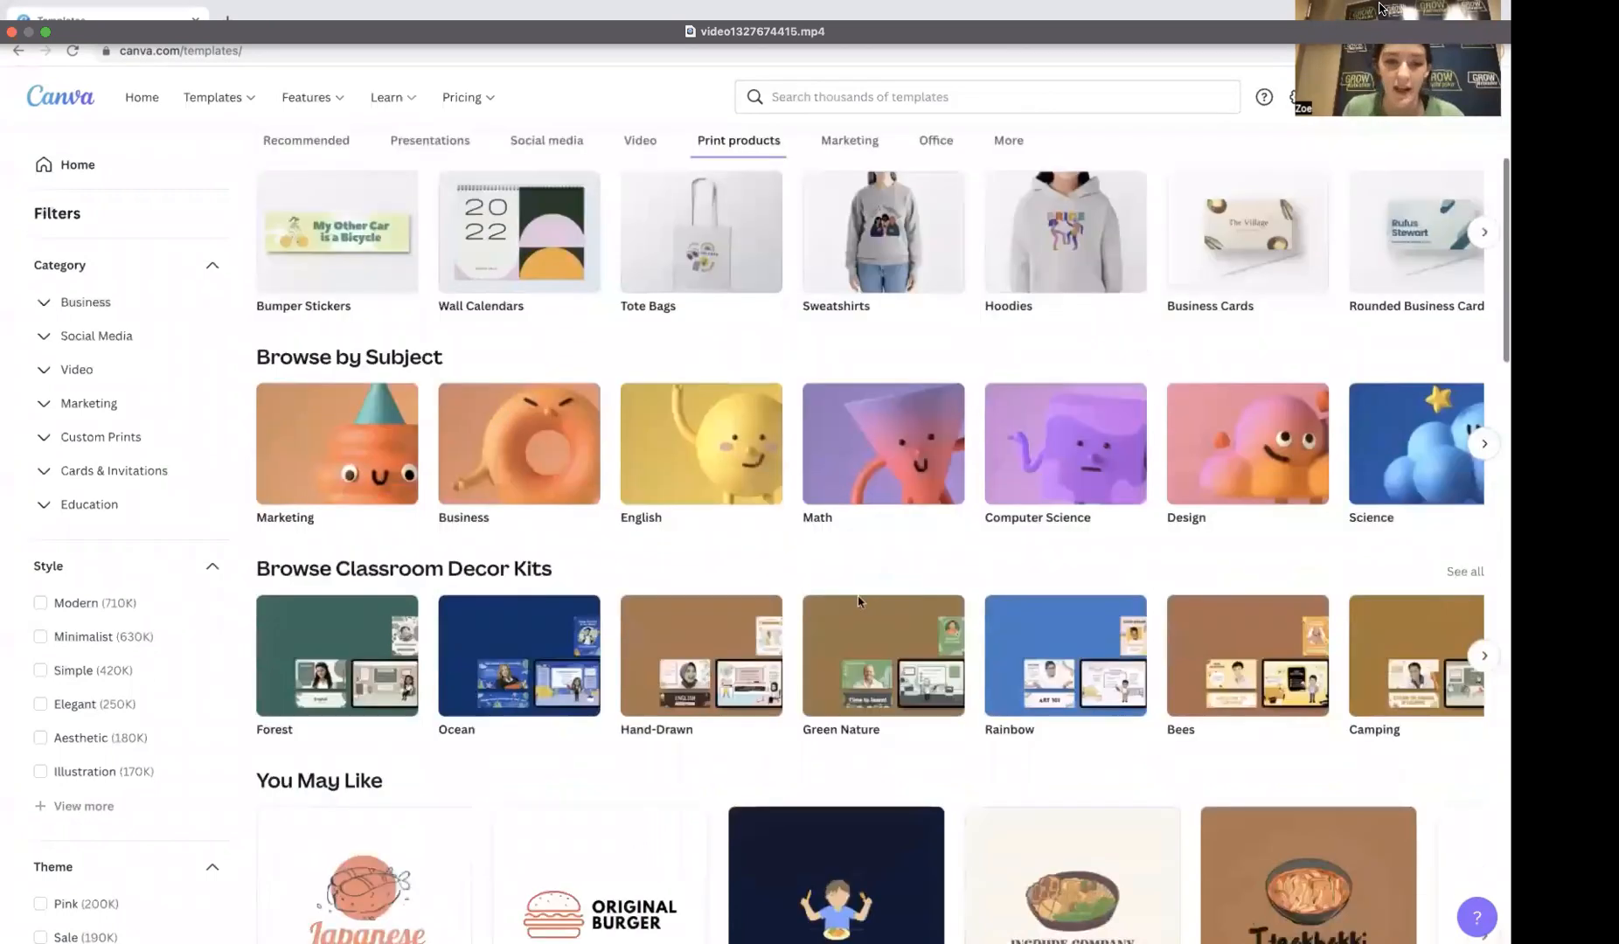
scroll(858, 603, down, 6)
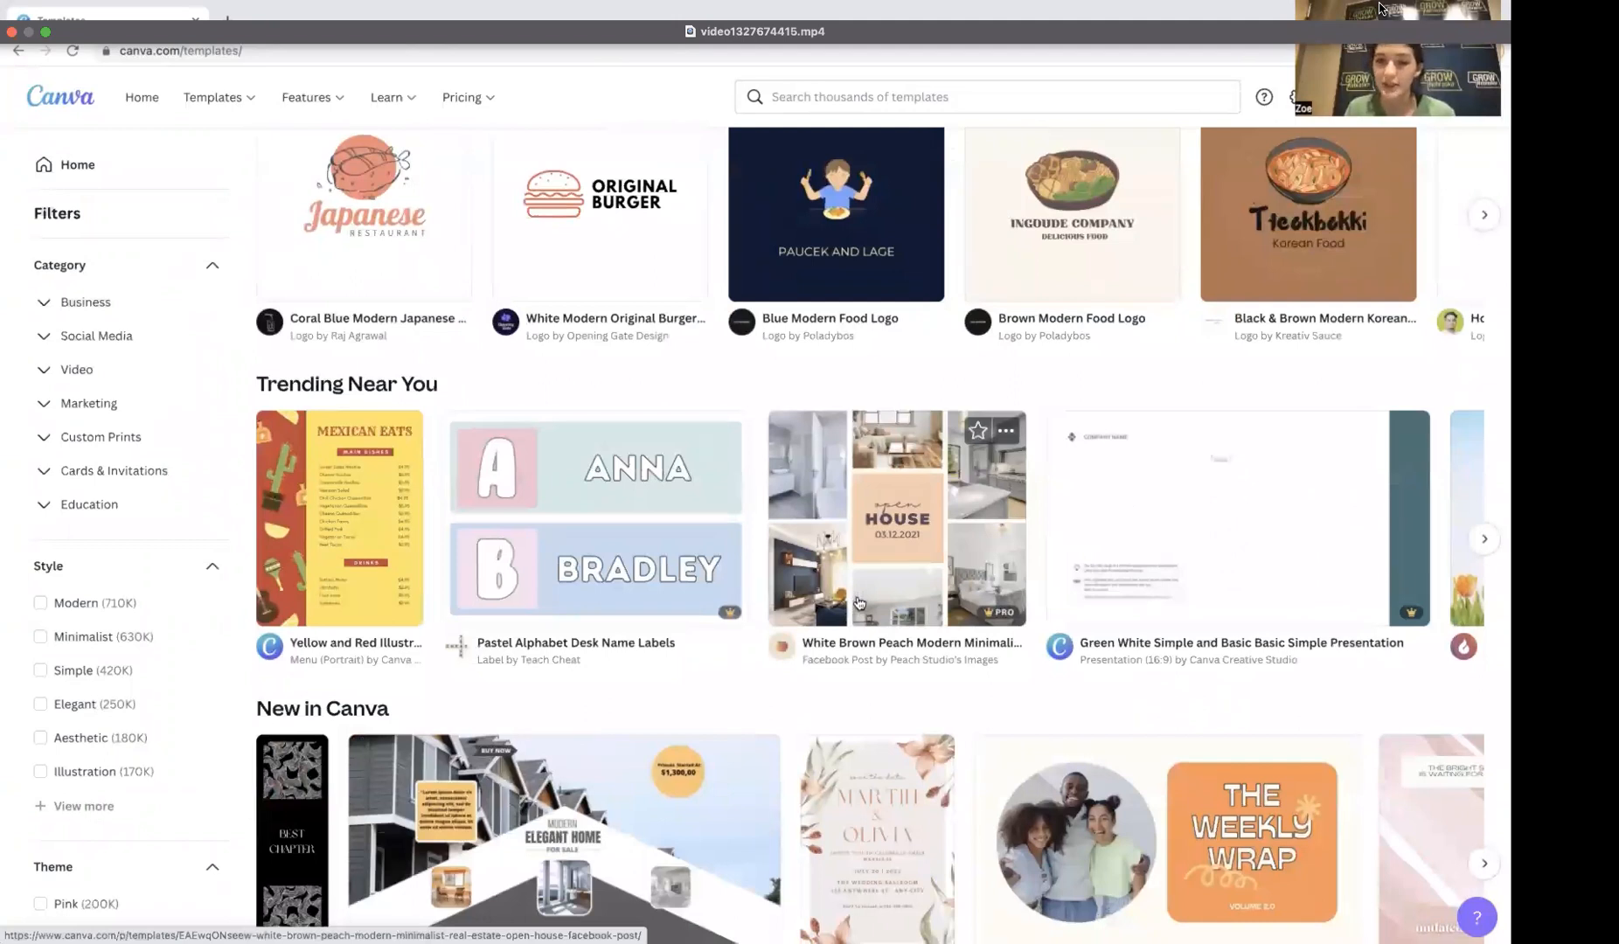
scroll(860, 603, down, 2)
scroll(859, 603, down, 3)
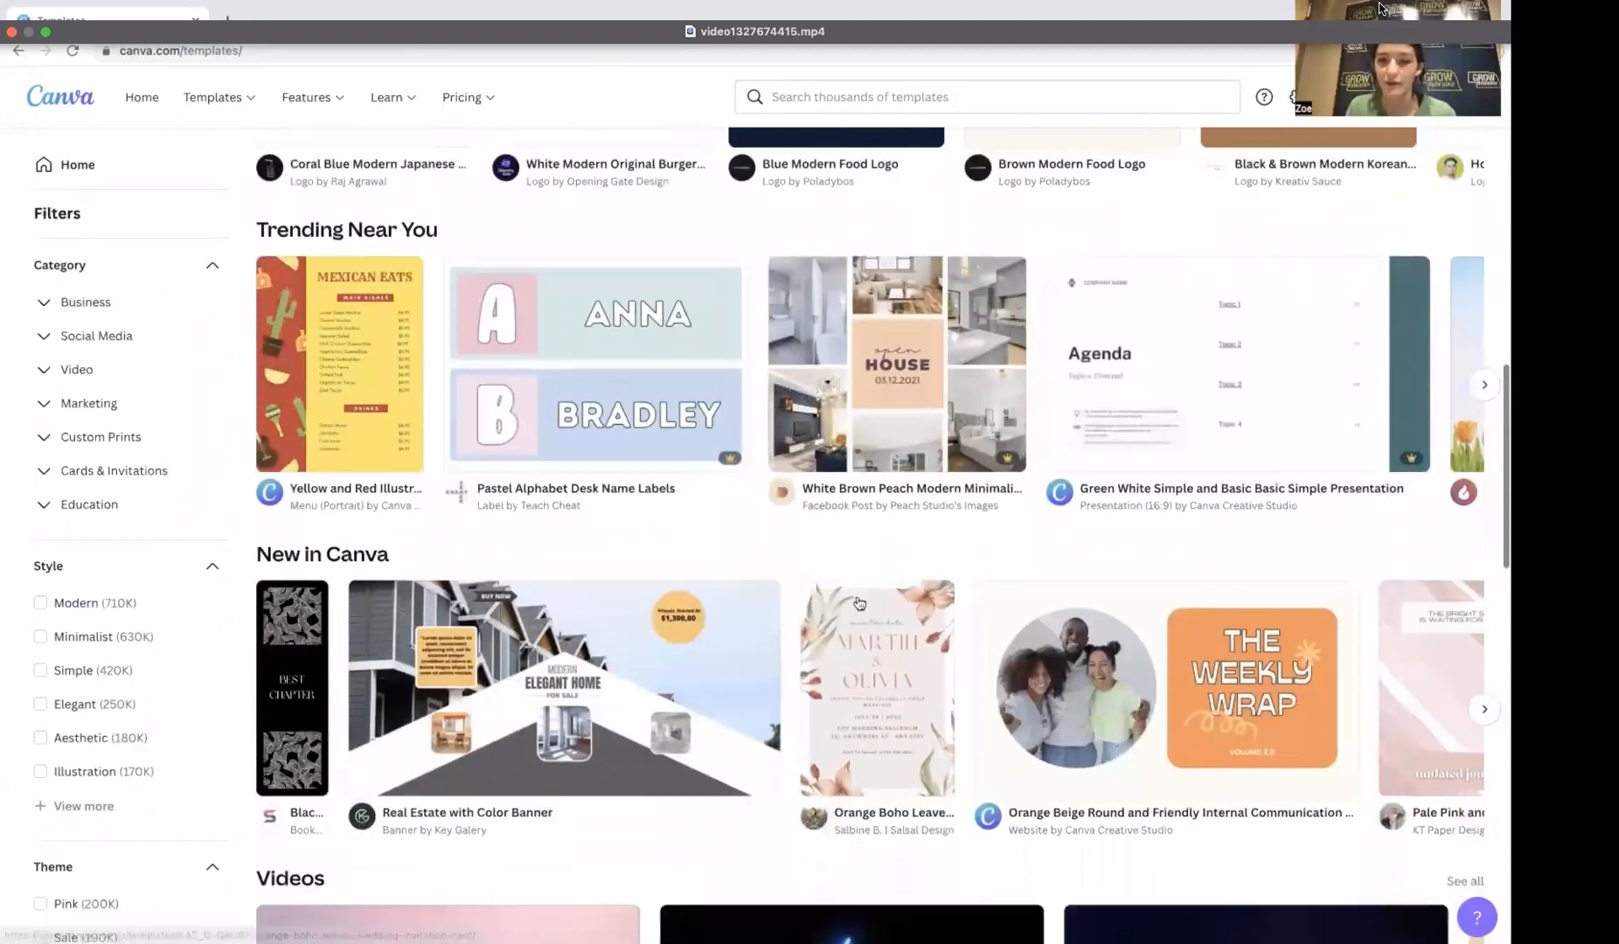
scroll(860, 603, down, 1)
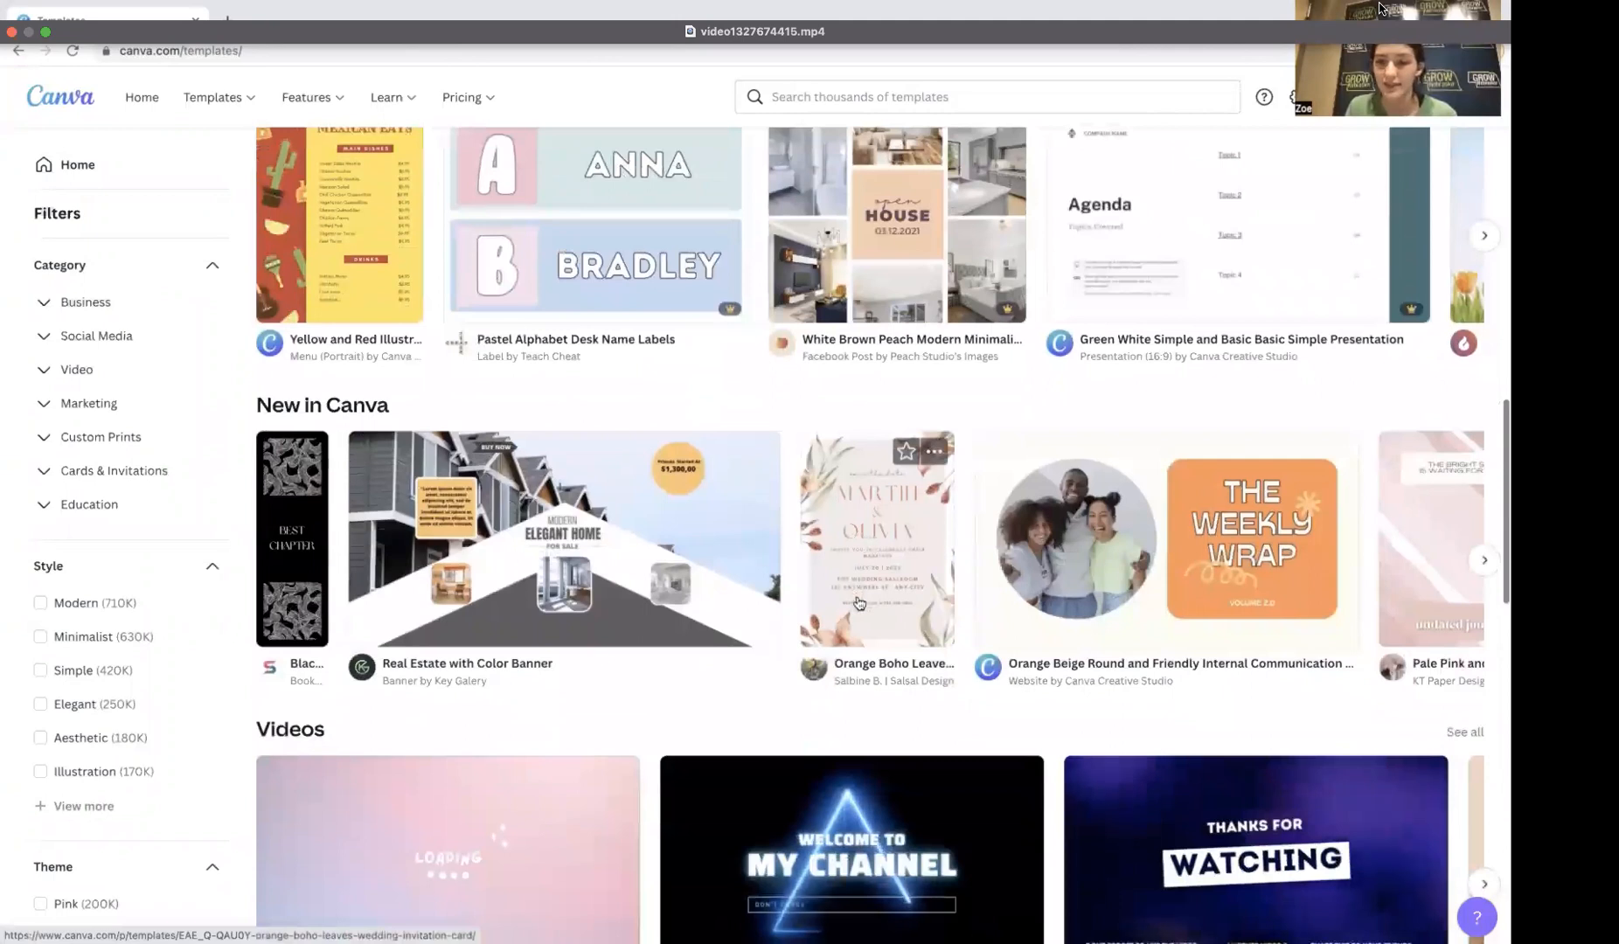
scroll(859, 599, down, 2)
scroll(860, 593, up, 3)
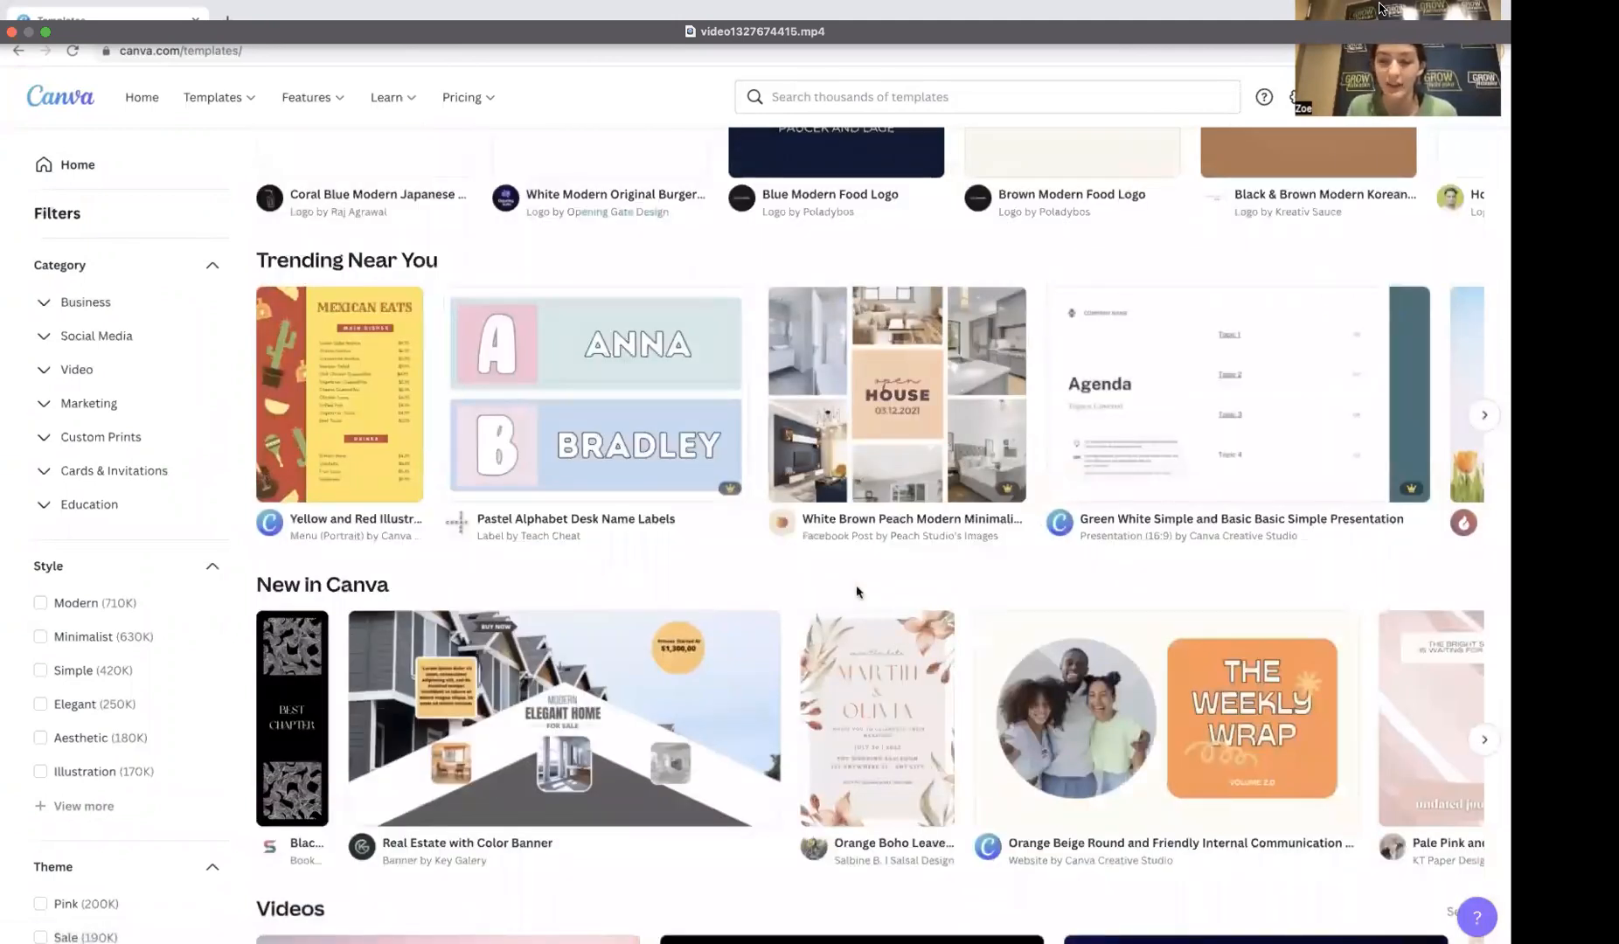
scroll(852, 590, up, 2)
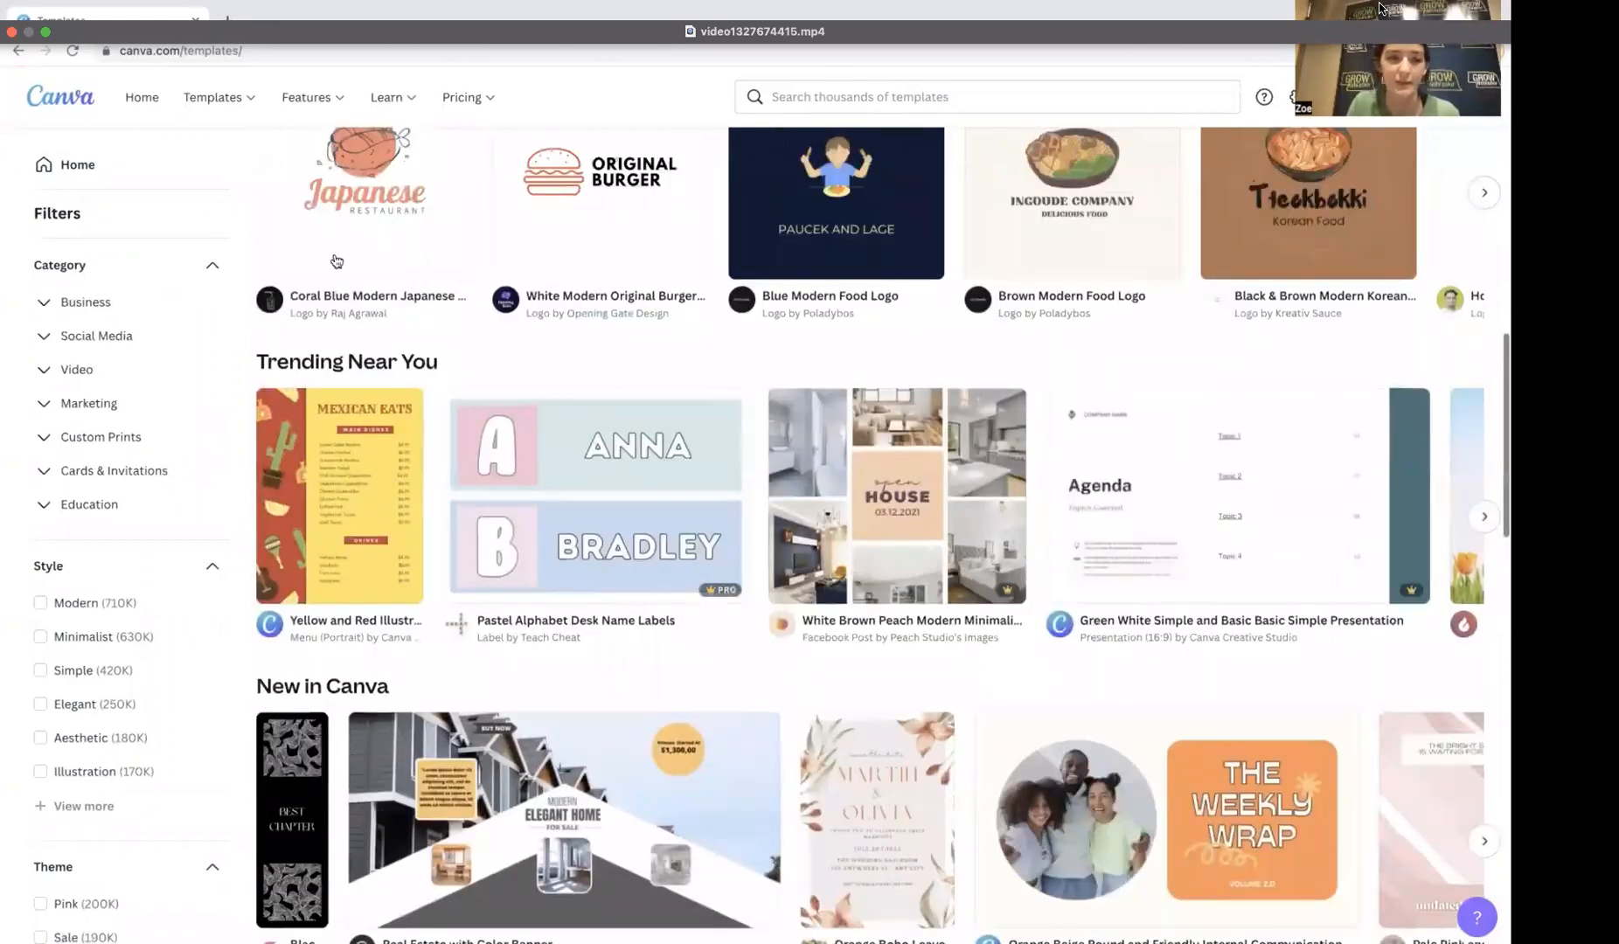
Step: Return to the home page and view the shared items, the trash and the team creation form, closing the form without creating a team
click(100, 162)
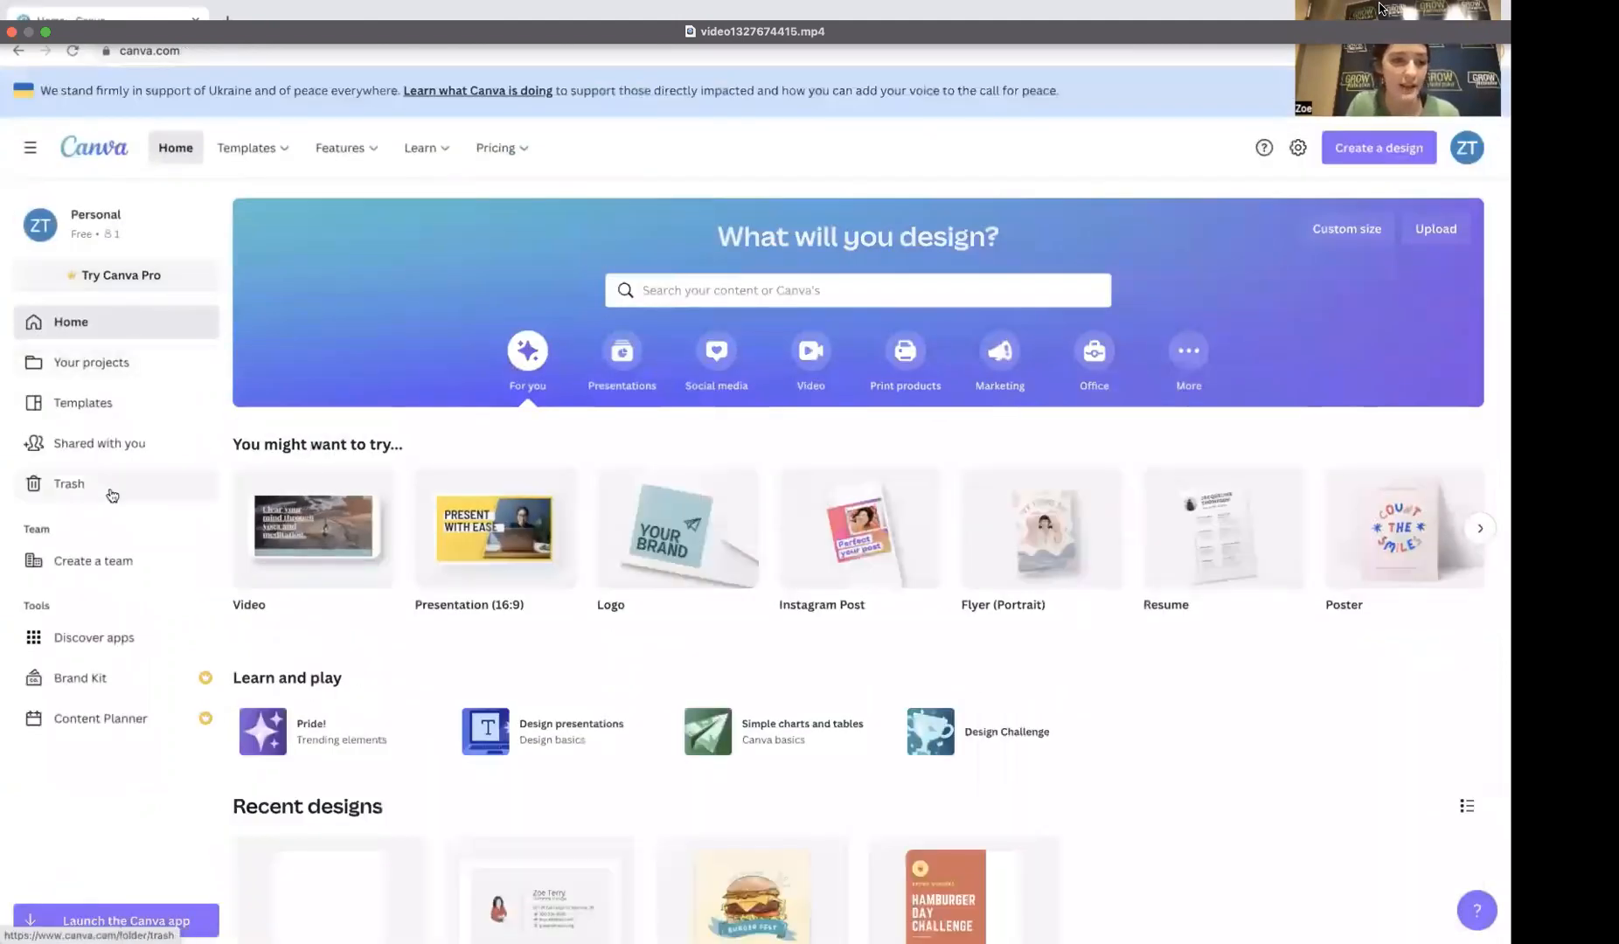
click(123, 457)
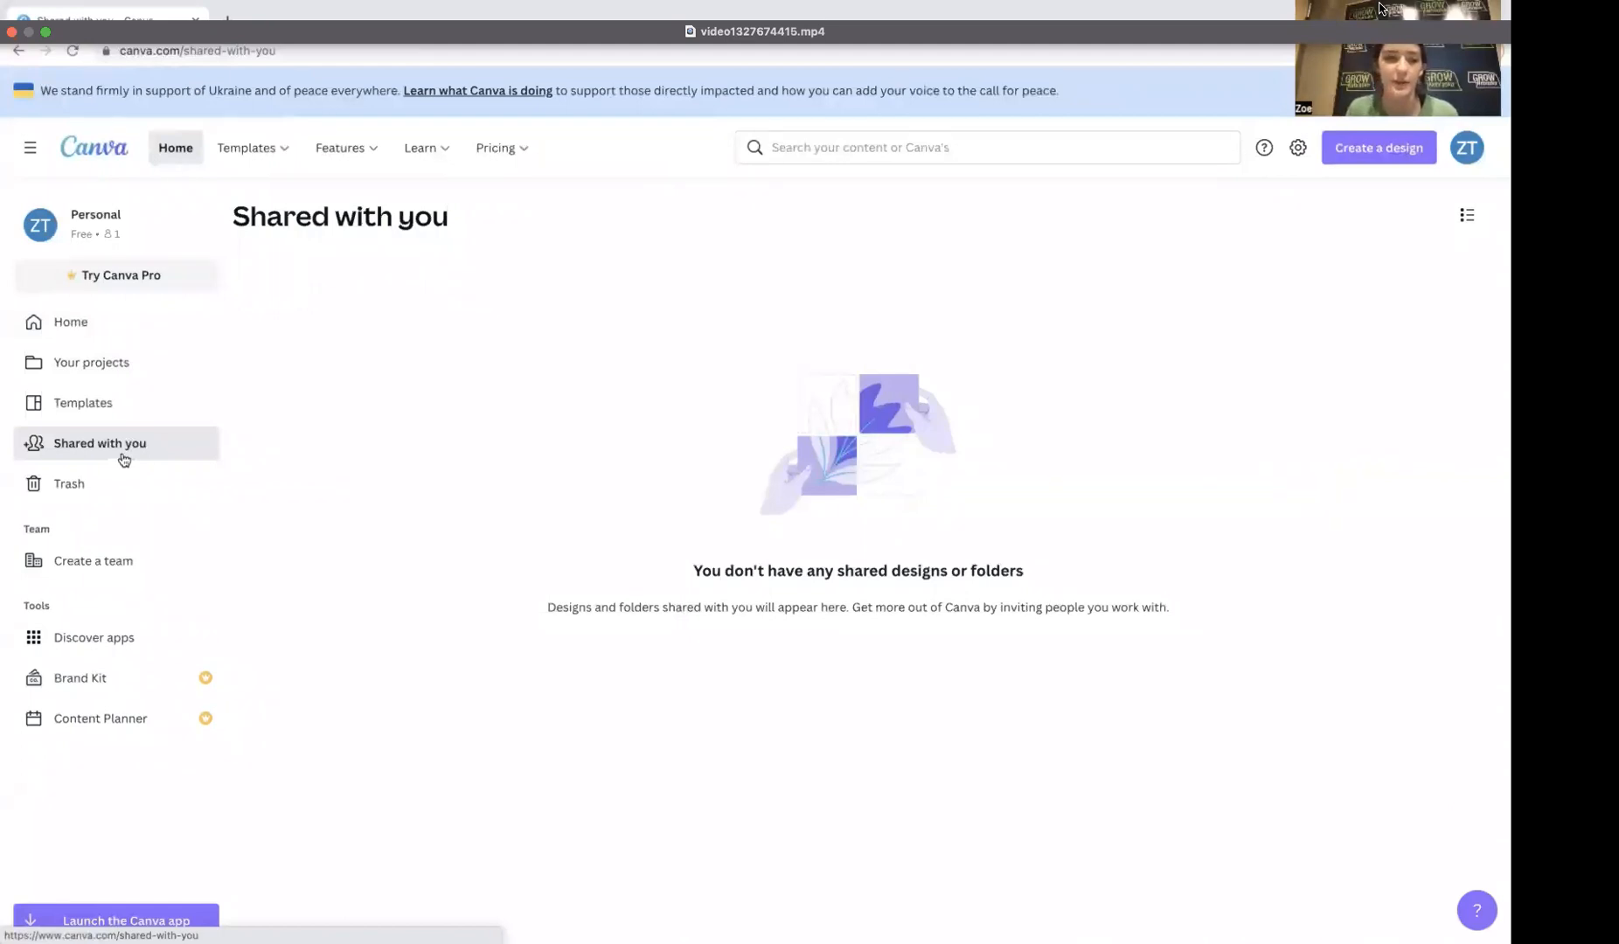
click(110, 495)
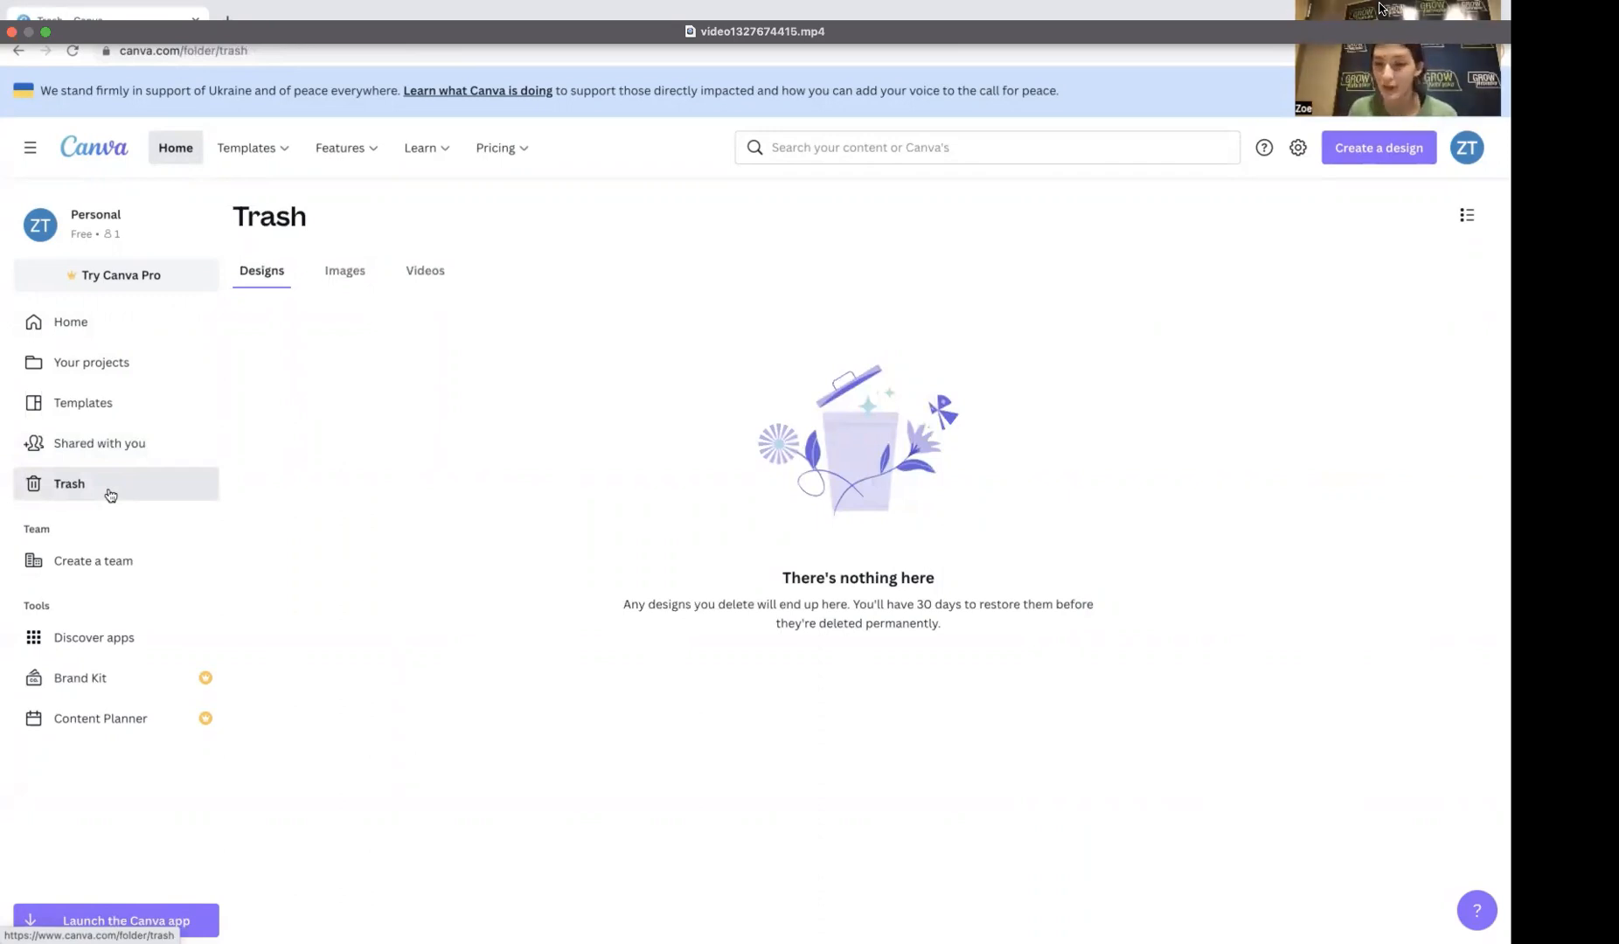
click(114, 564)
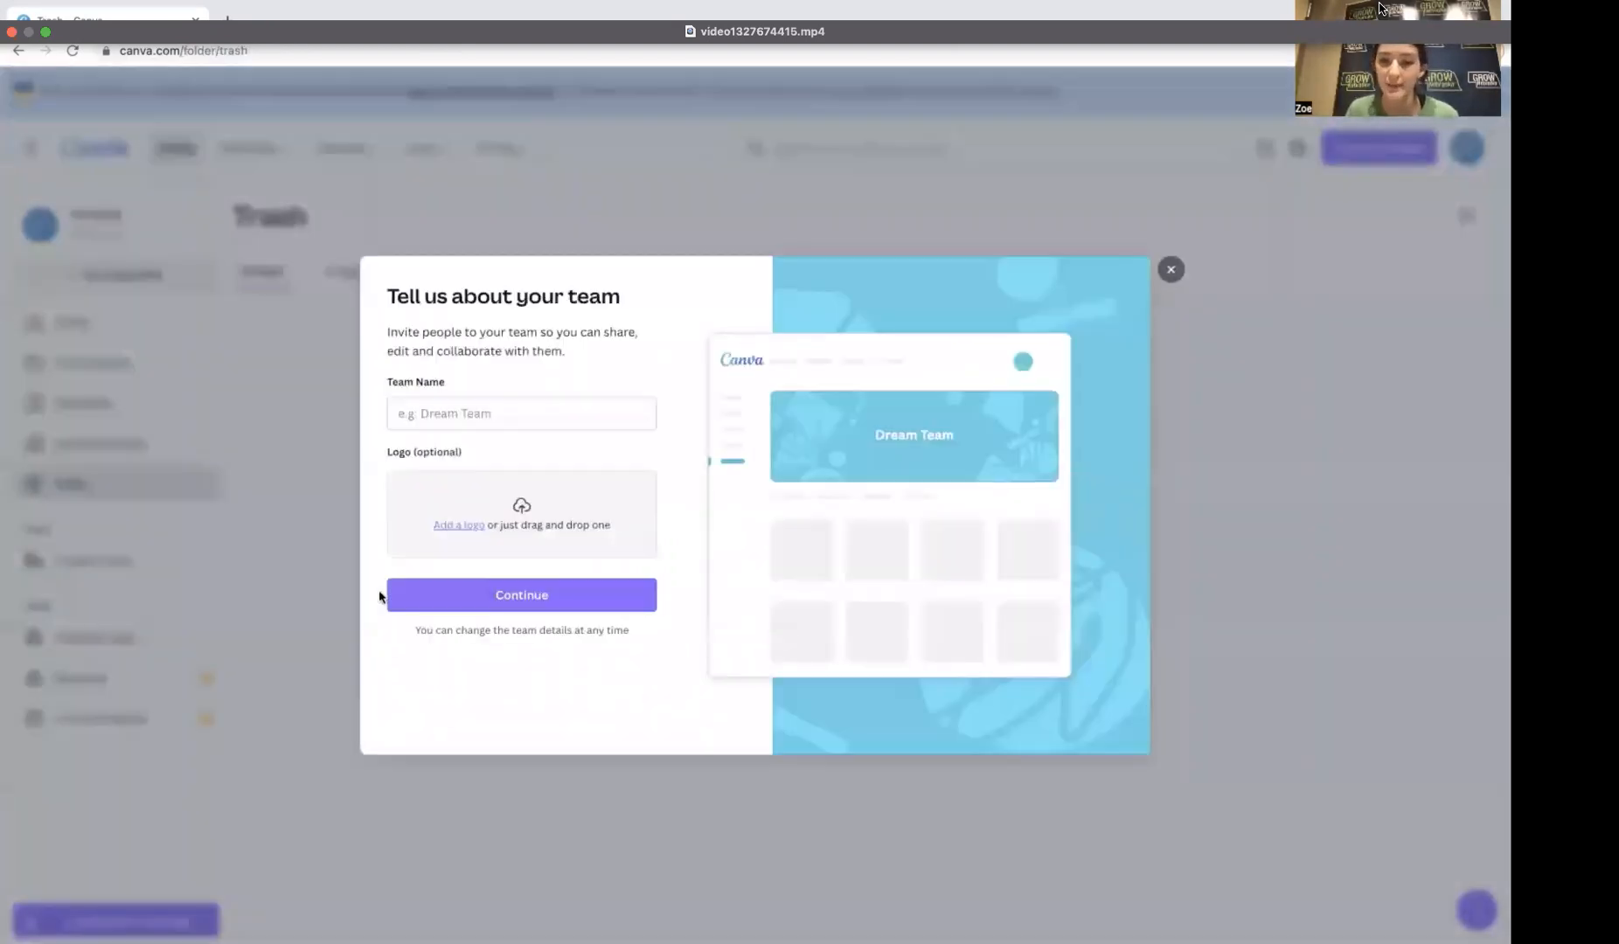
click(1170, 273)
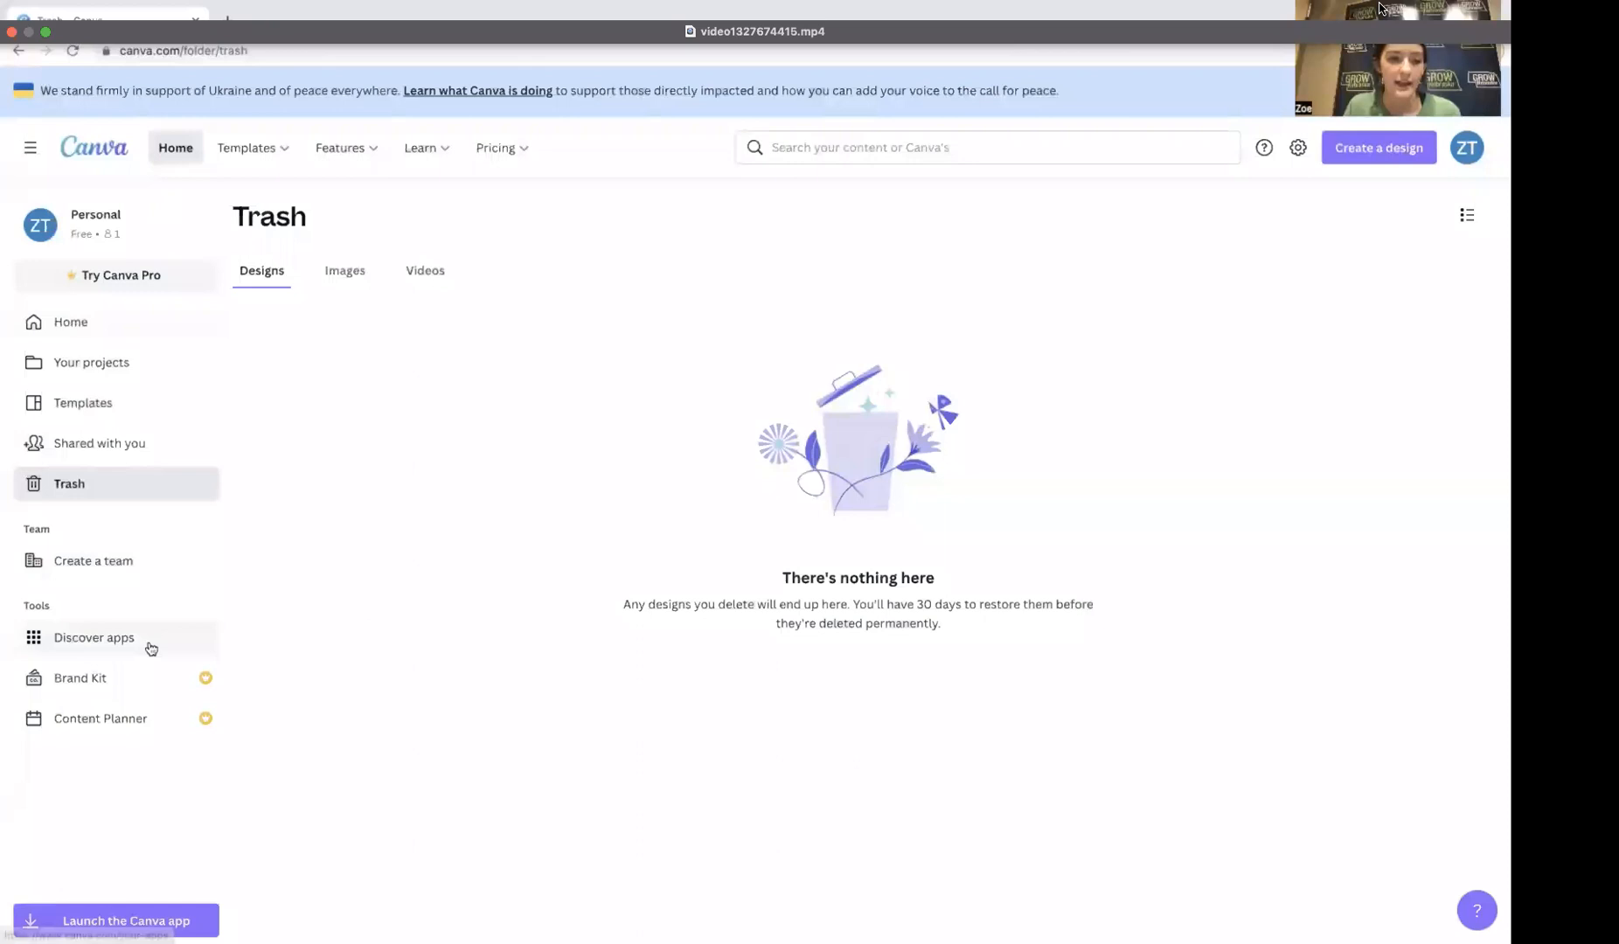
Step: Open the app directory and look through its new, popular, media import, content, photo editing and publishing apps
click(144, 644)
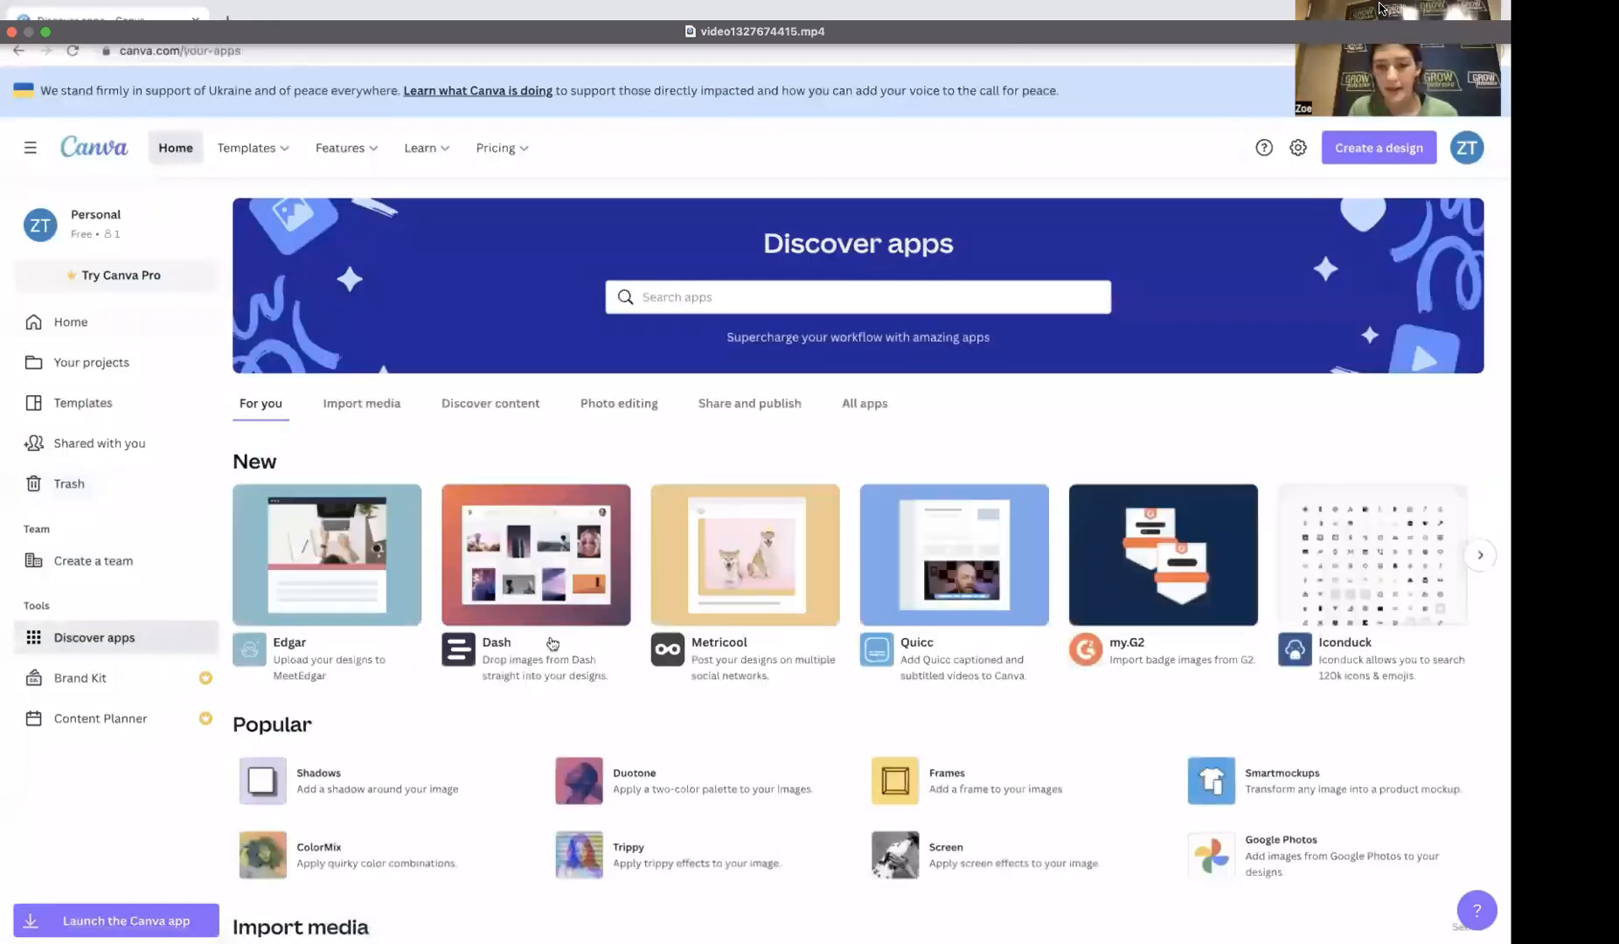
scroll(552, 644, down, 4)
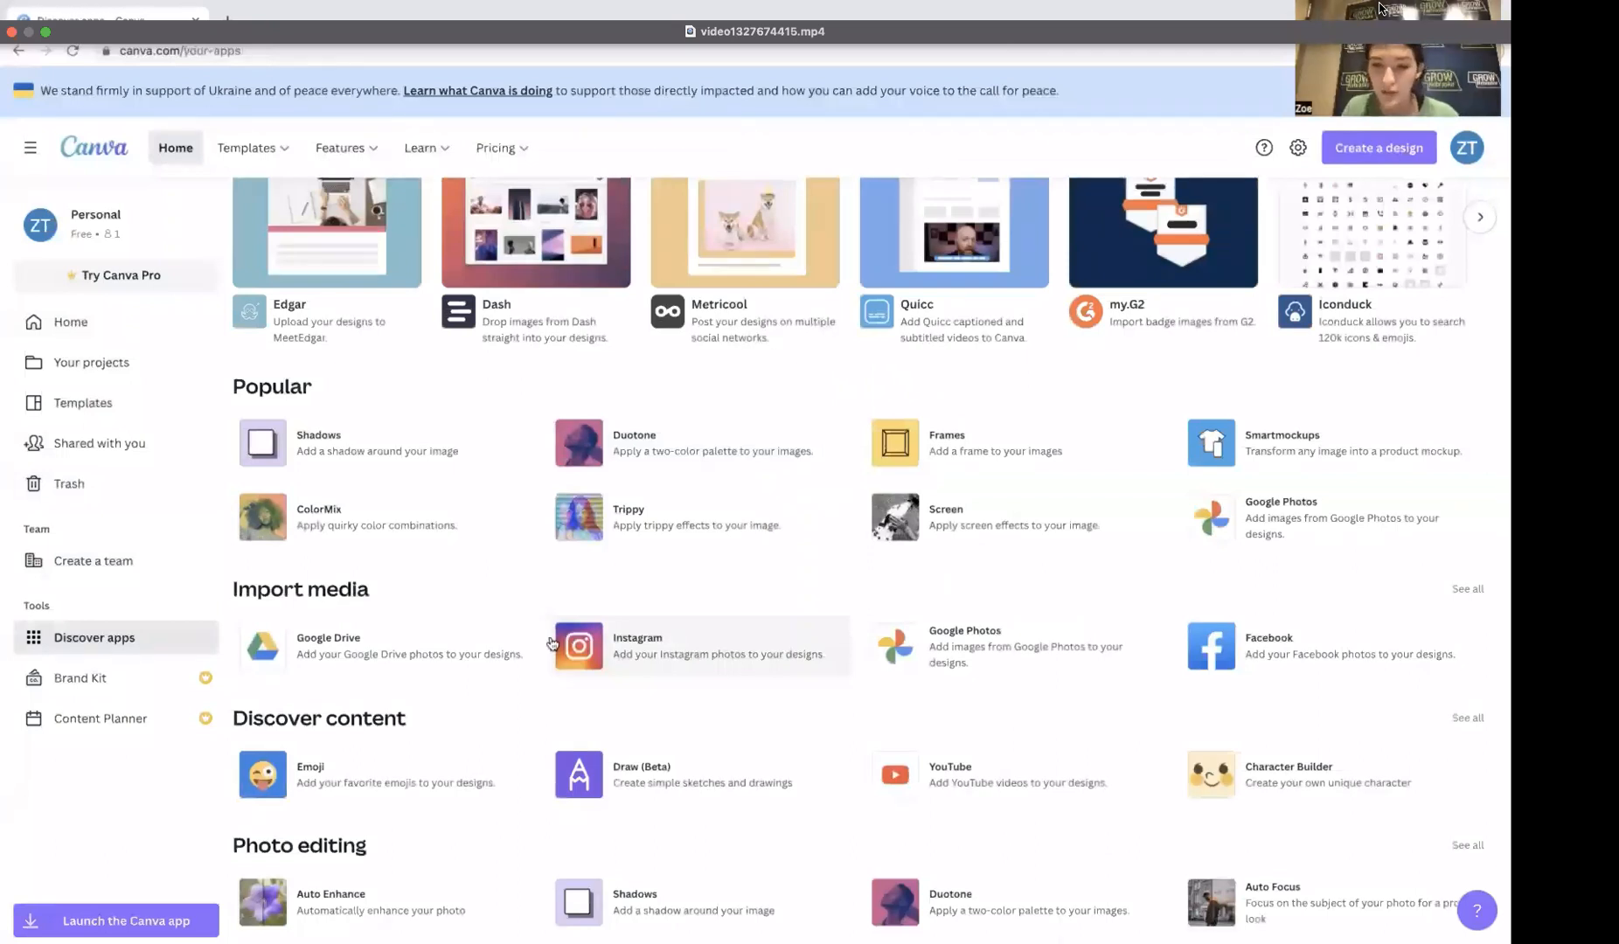
scroll(551, 643, down, 2)
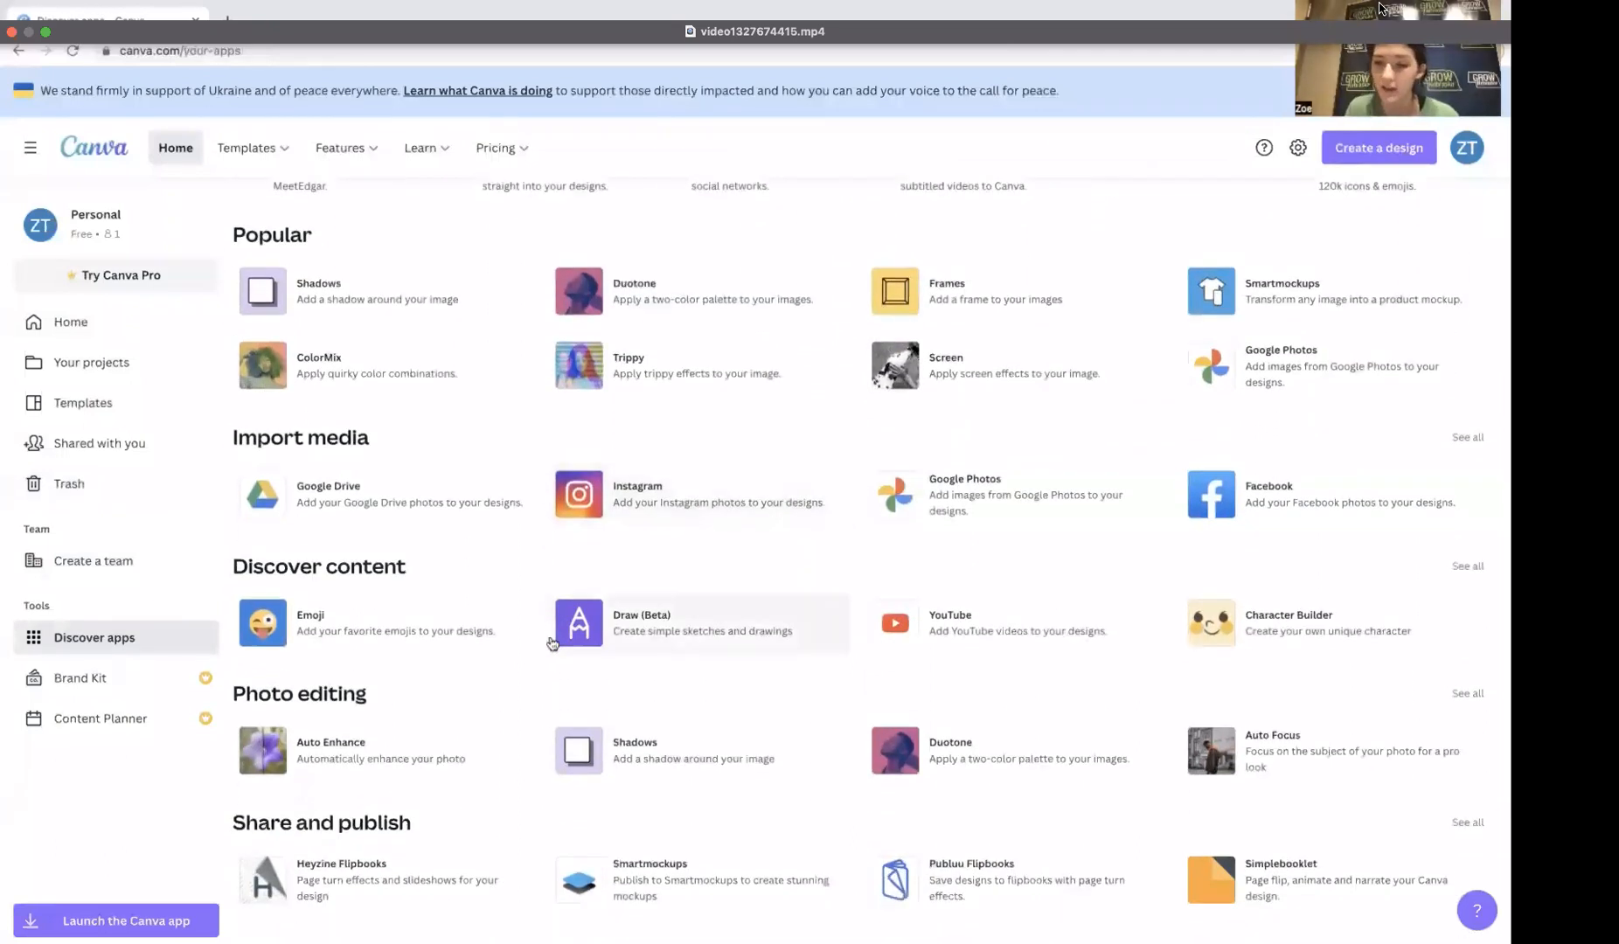
scroll(551, 644, down, 1)
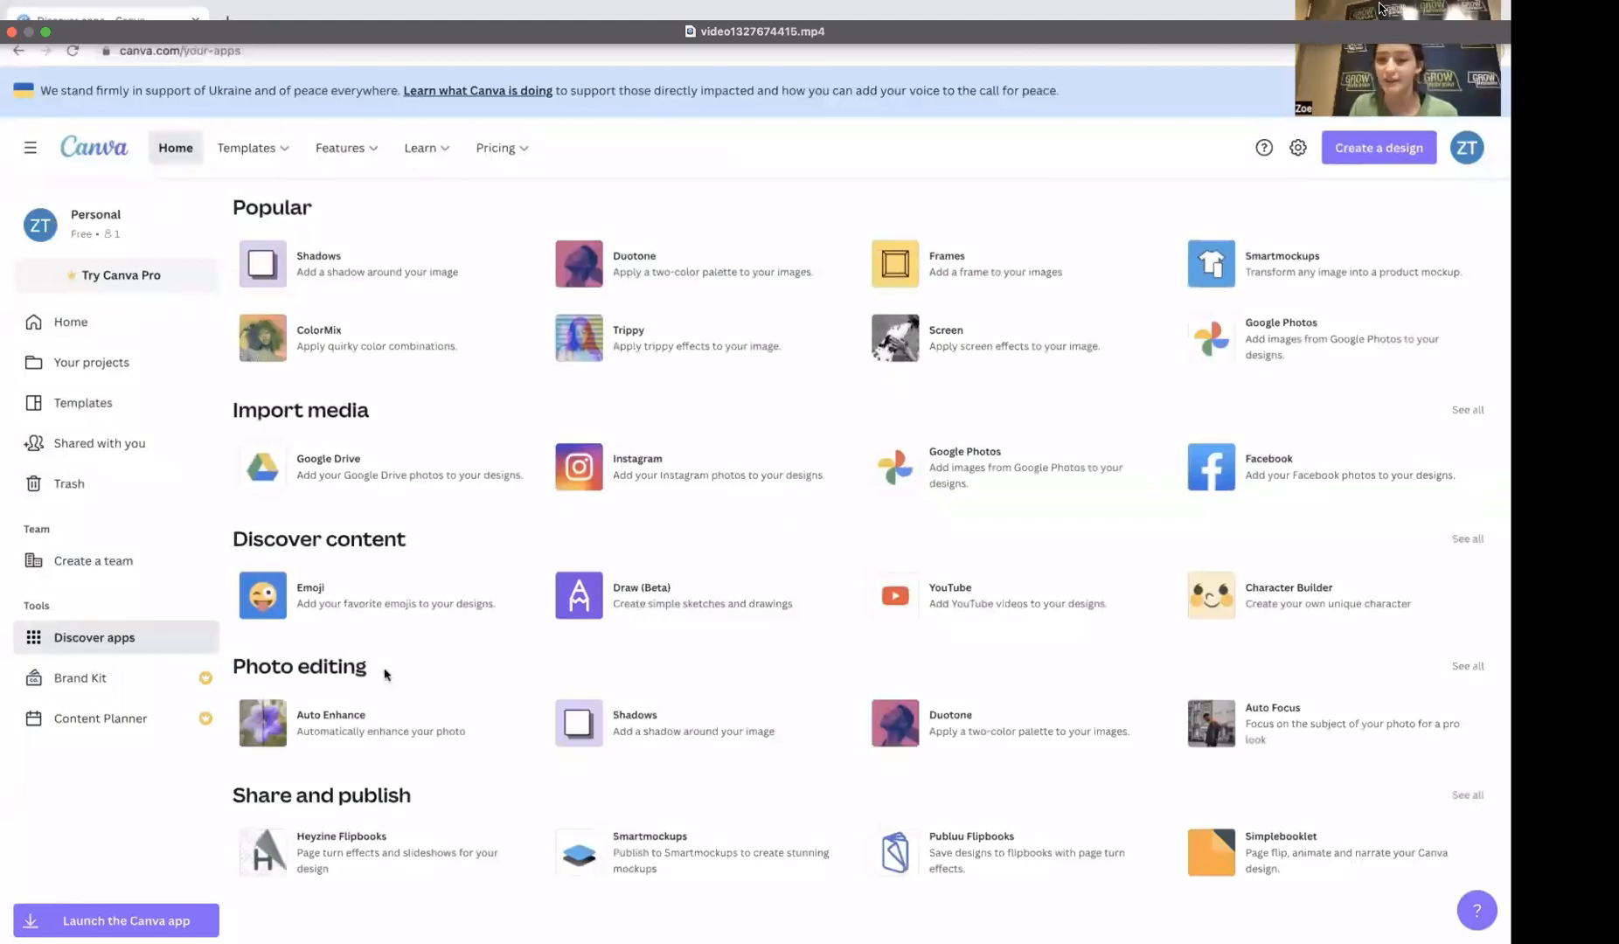
scroll(472, 542, up, 6)
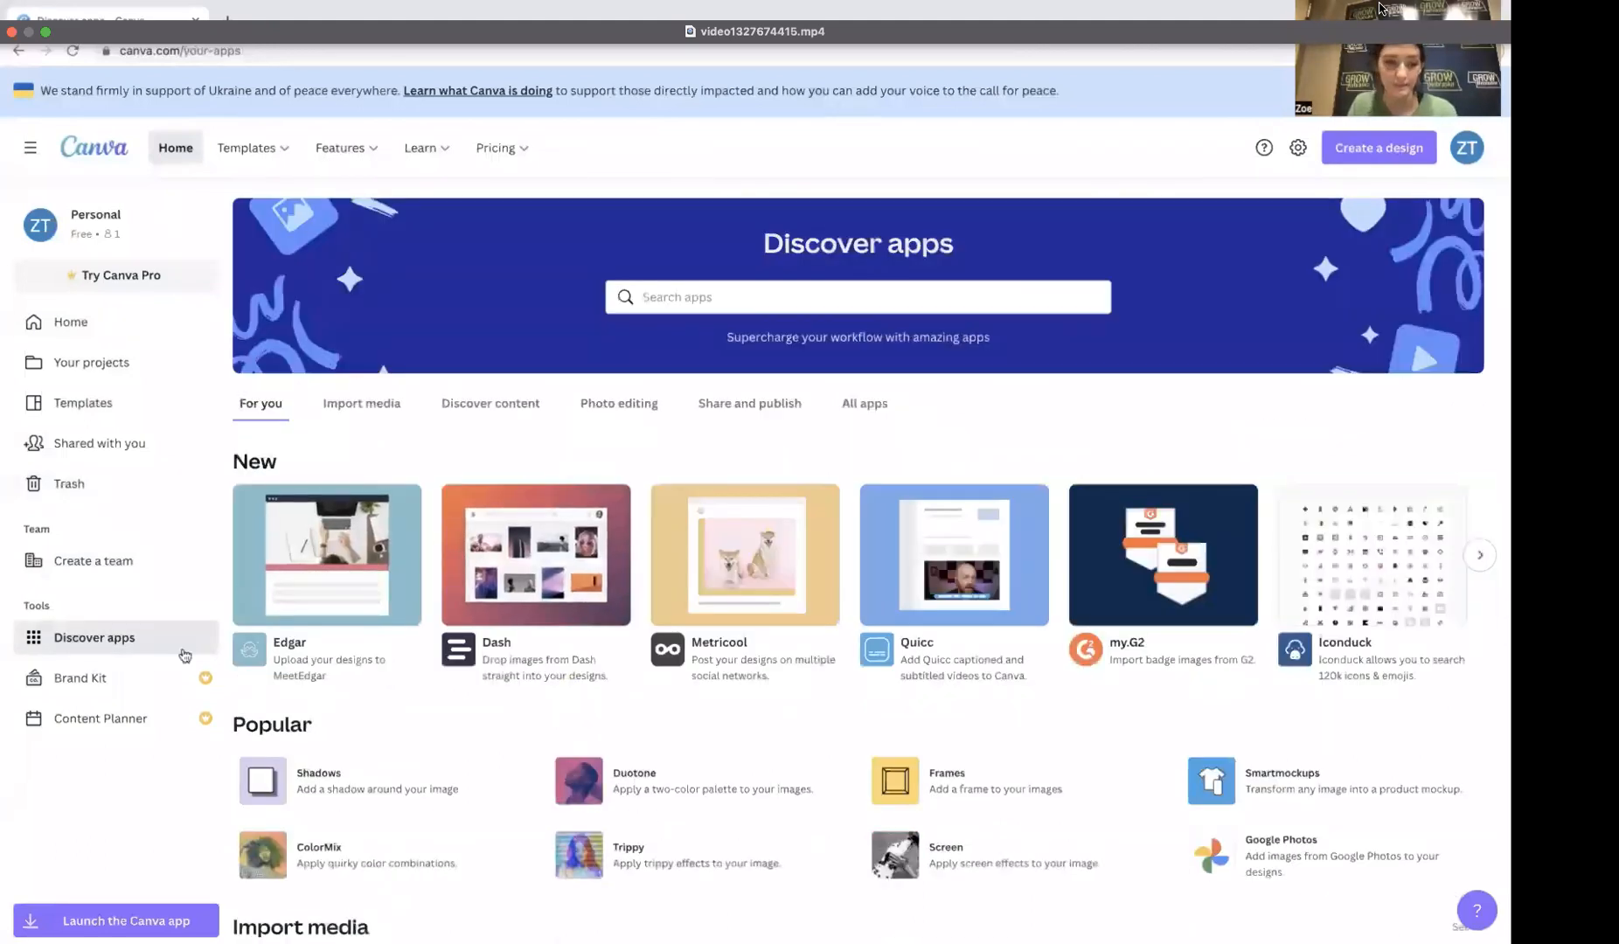
Step: Look over the Brand Kit's logos, colors and fonts, and view the Content Planner calendar
click(168, 676)
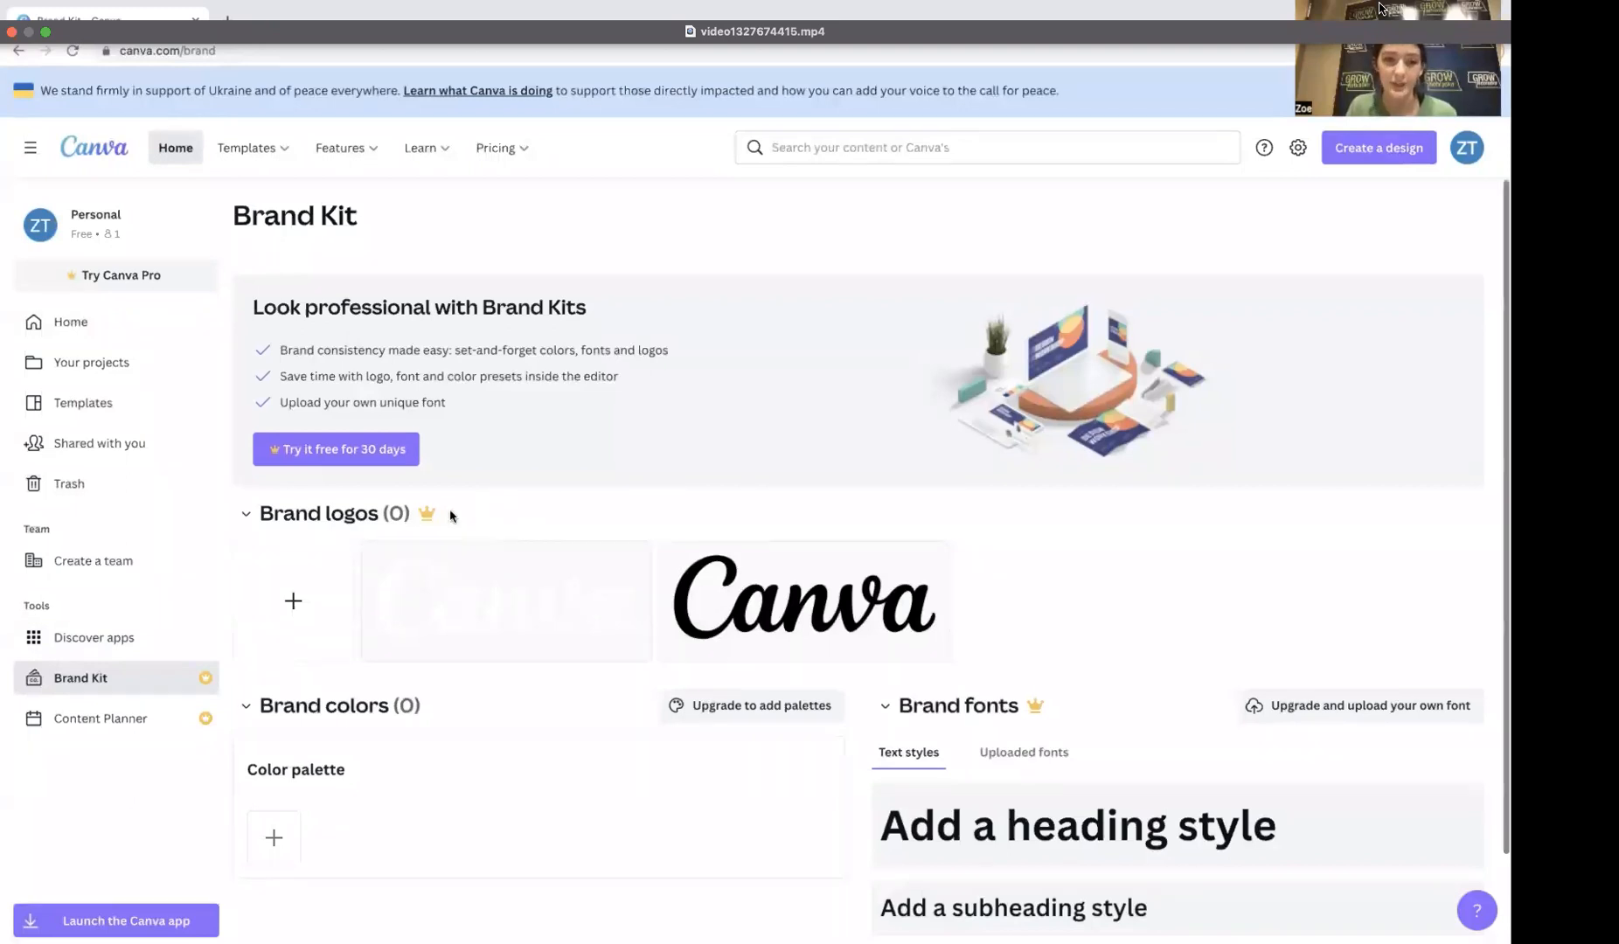
scroll(450, 516, down, 1)
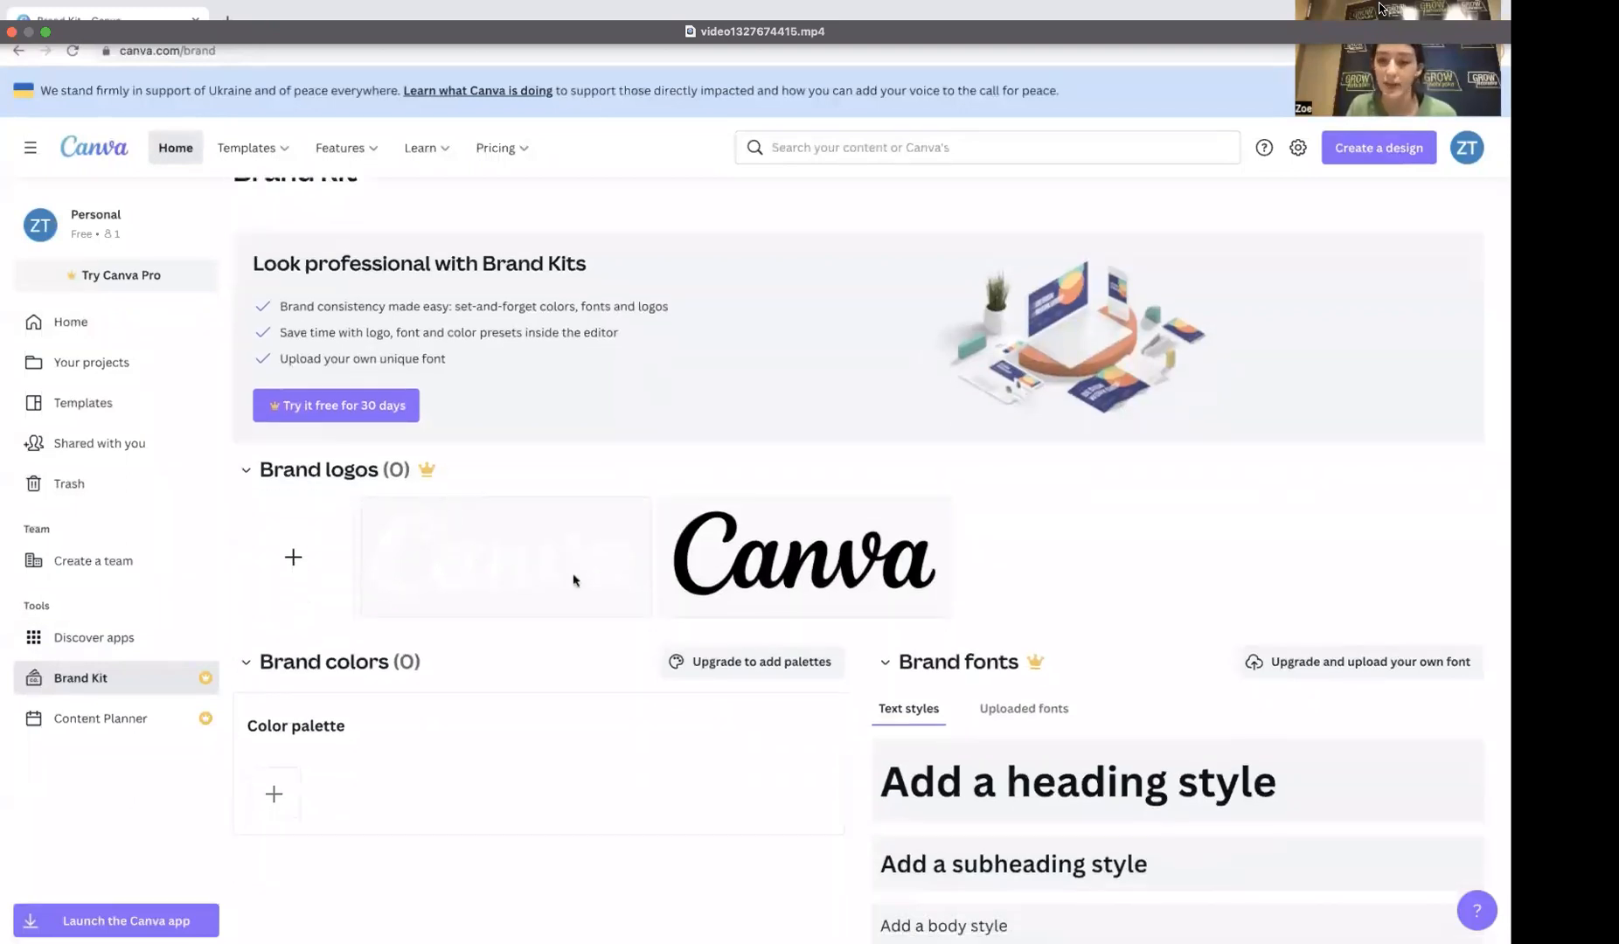
scroll(571, 575, down, 1)
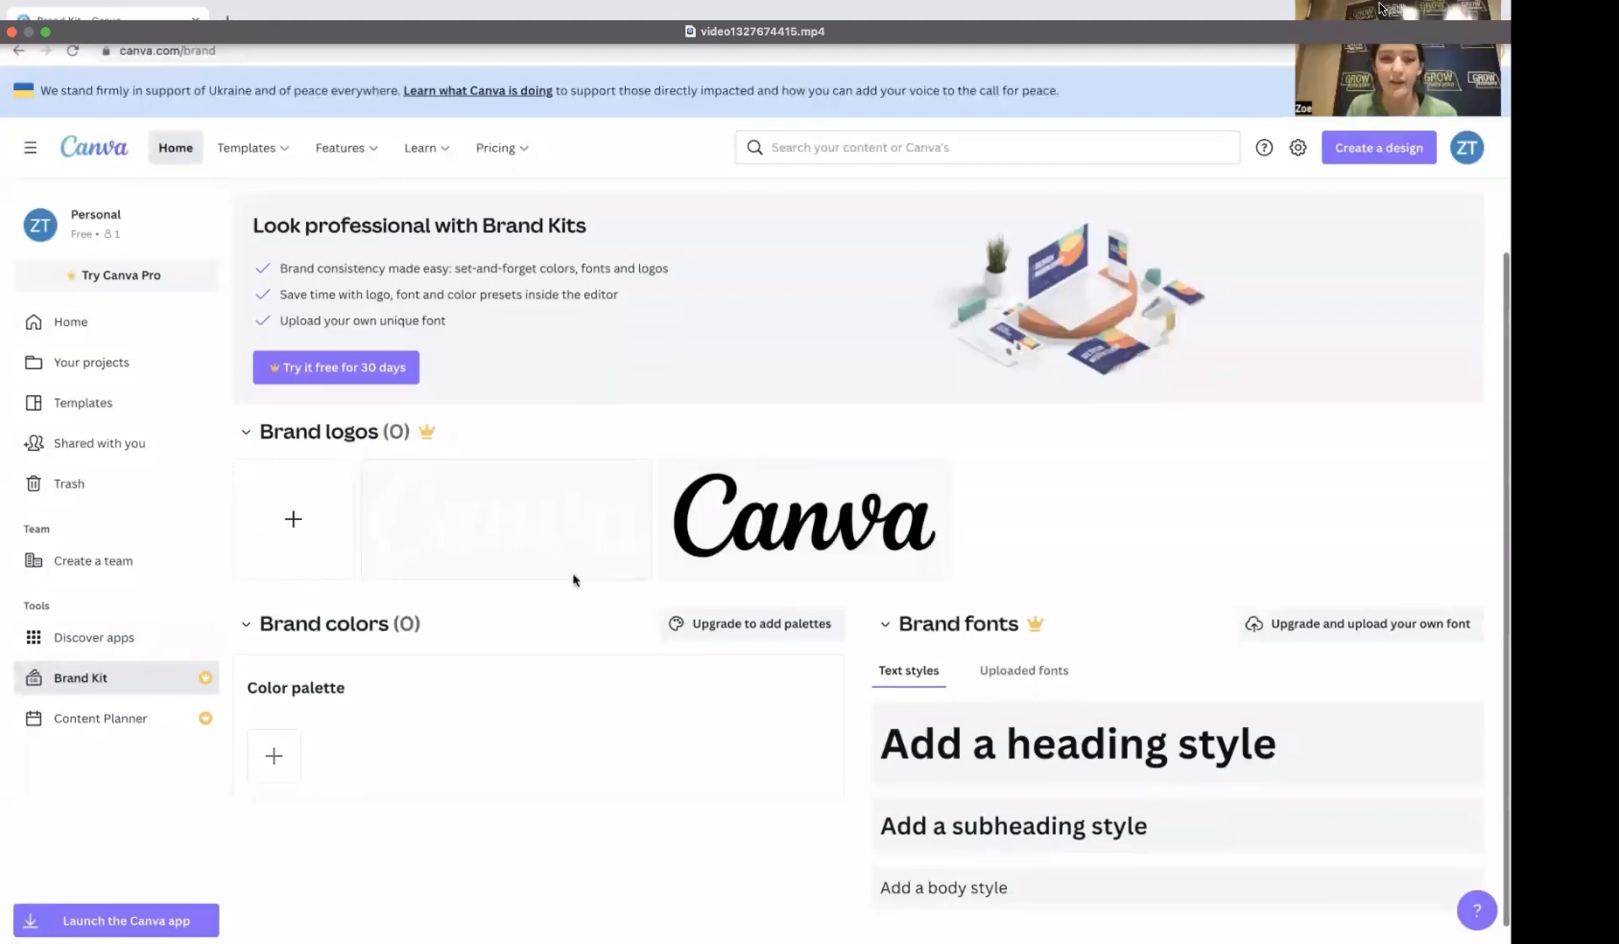
scroll(574, 579, down, 1)
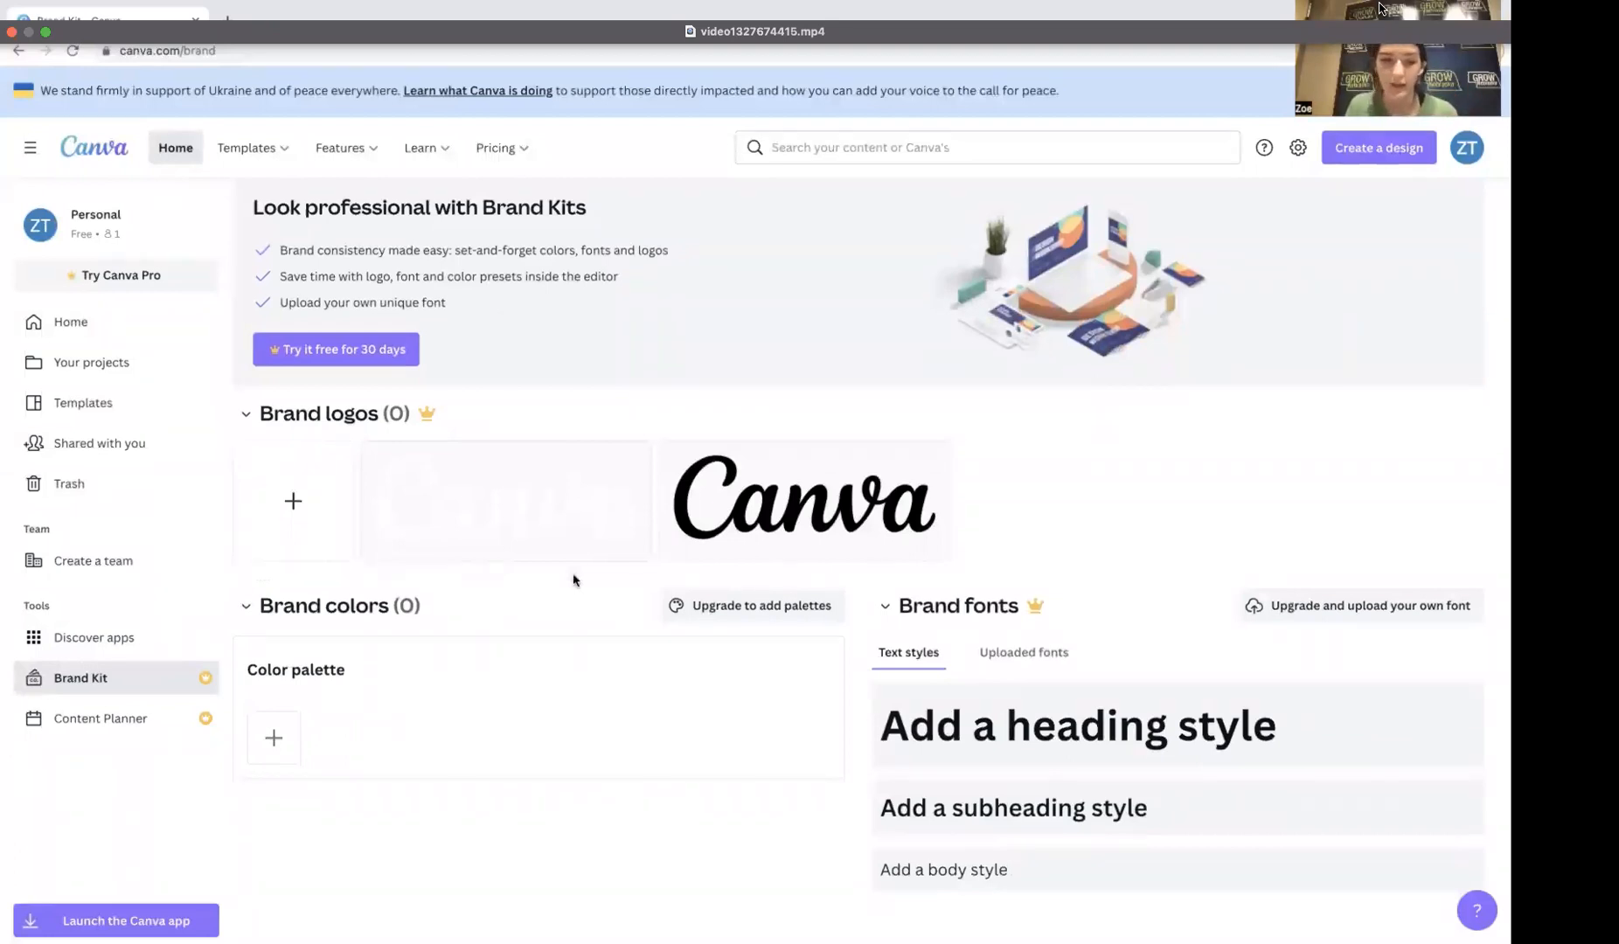
click(154, 725)
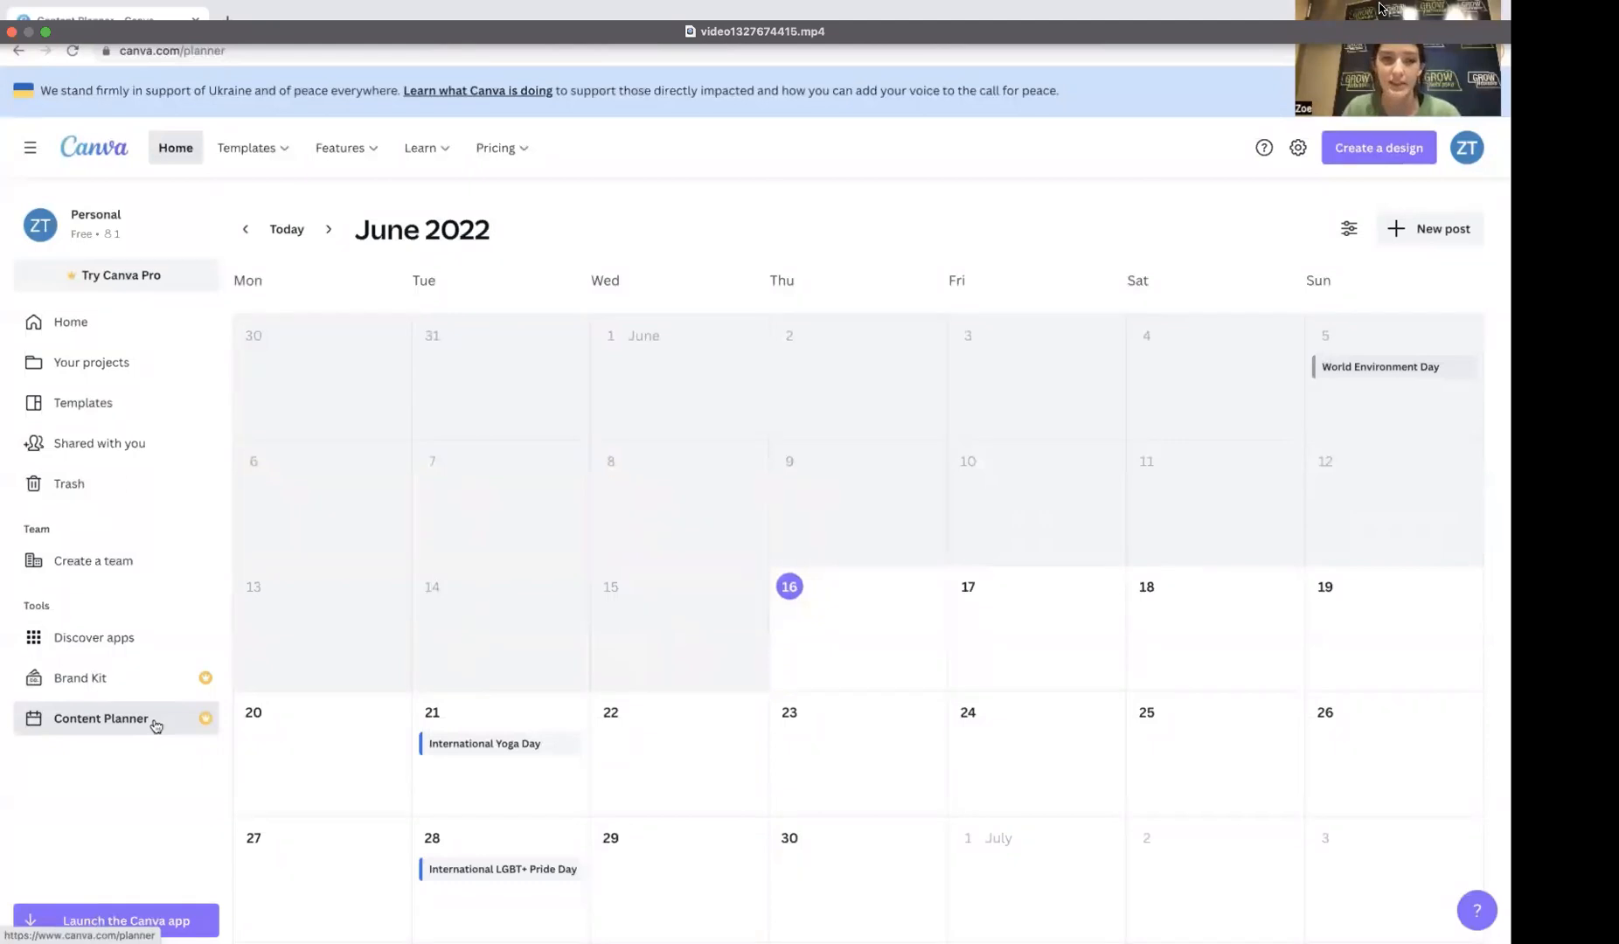
Step: Return to the home page and create a new blank Instagram Post design
click(124, 323)
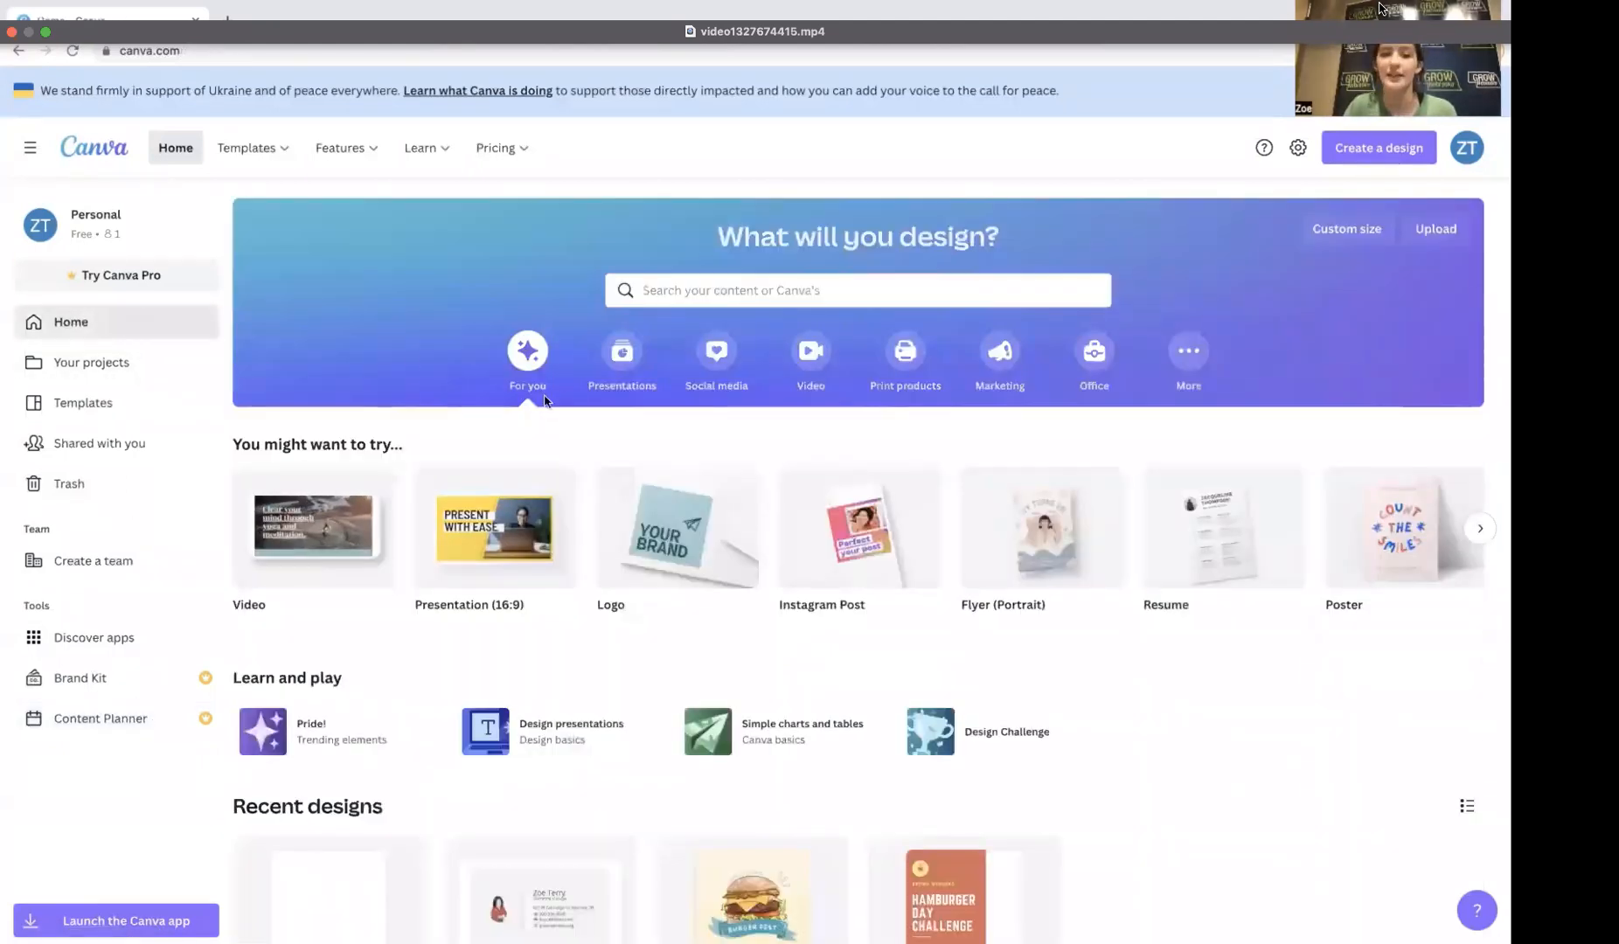
click(1368, 150)
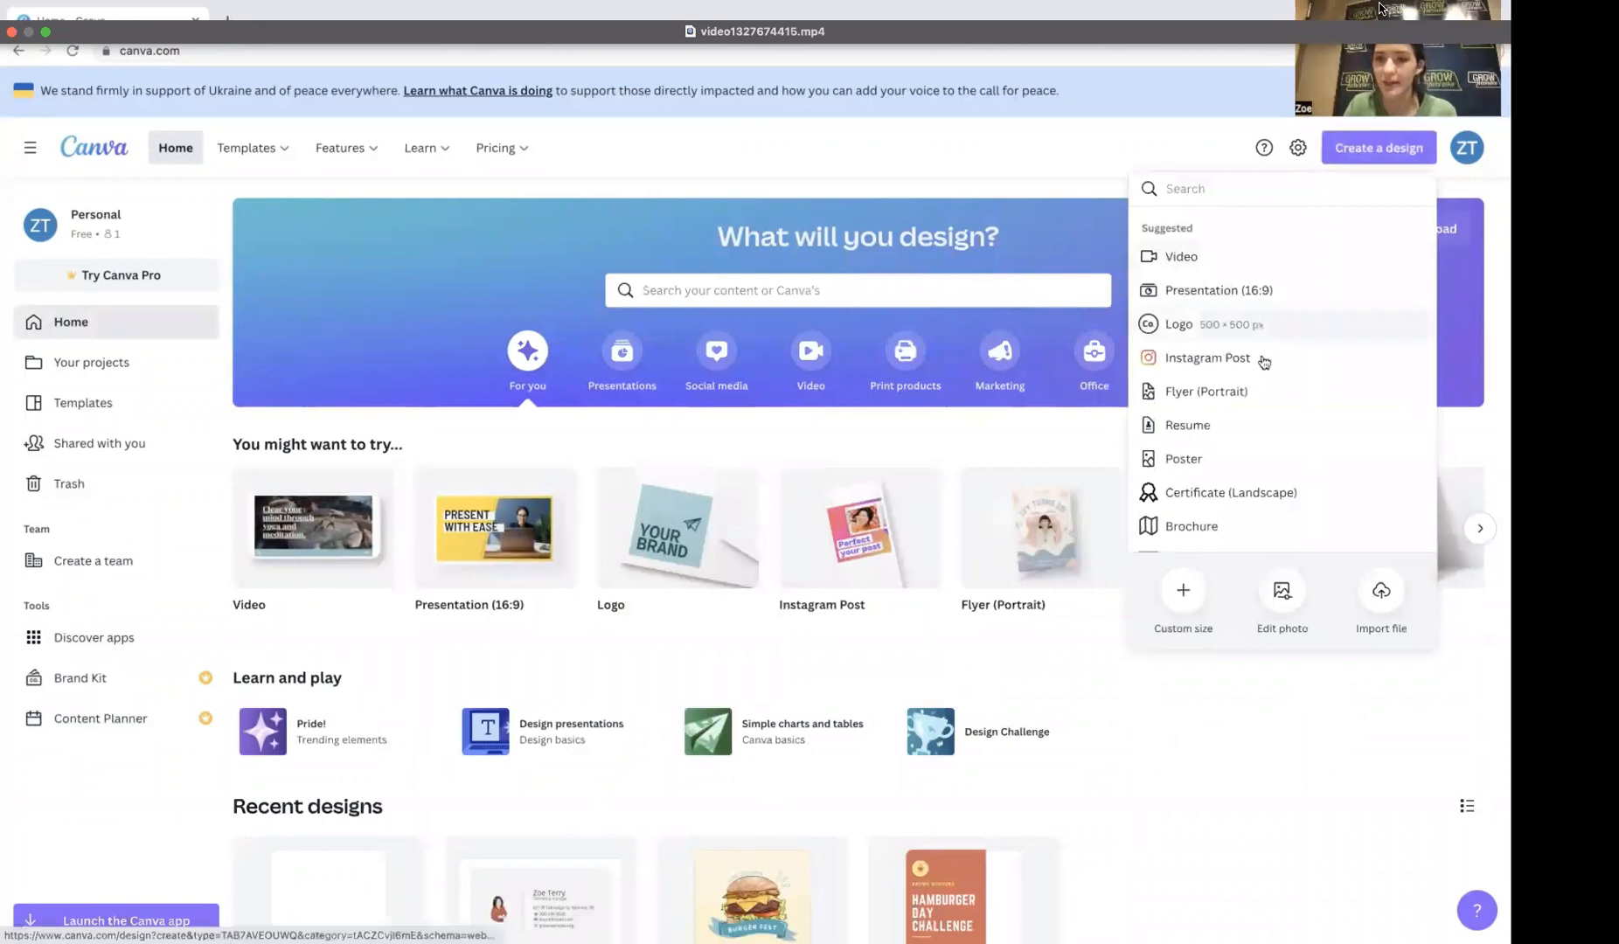
click(1263, 359)
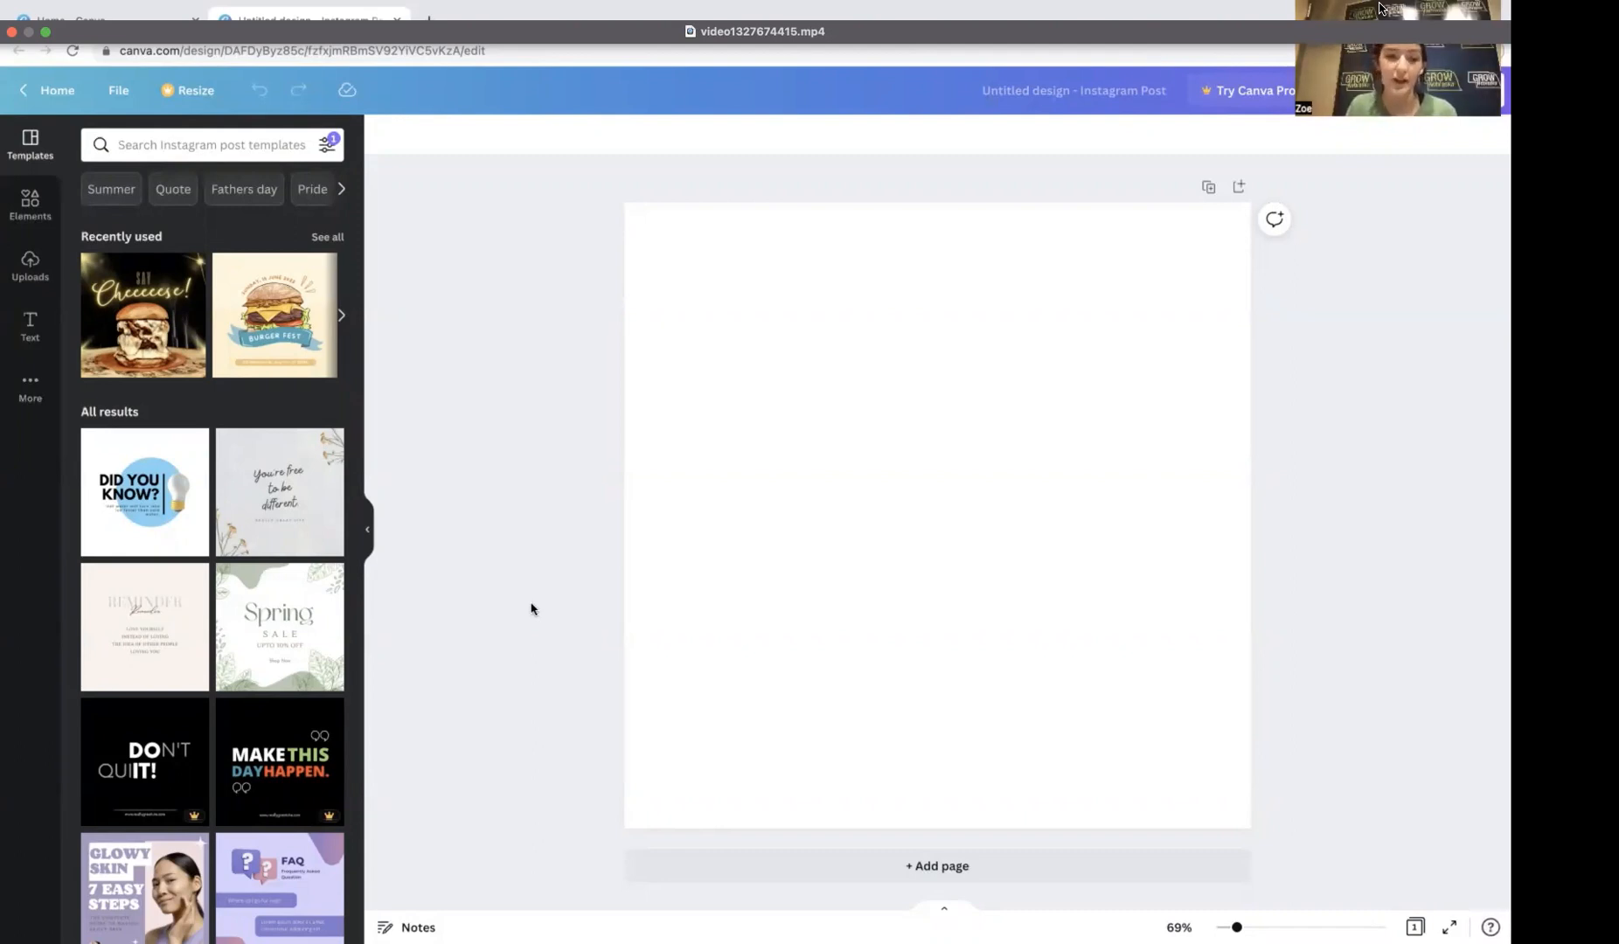
Step: Browse the Instagram post templates, search them for "summer" and clear the search after viewing the results
scroll(201, 759, down, 2)
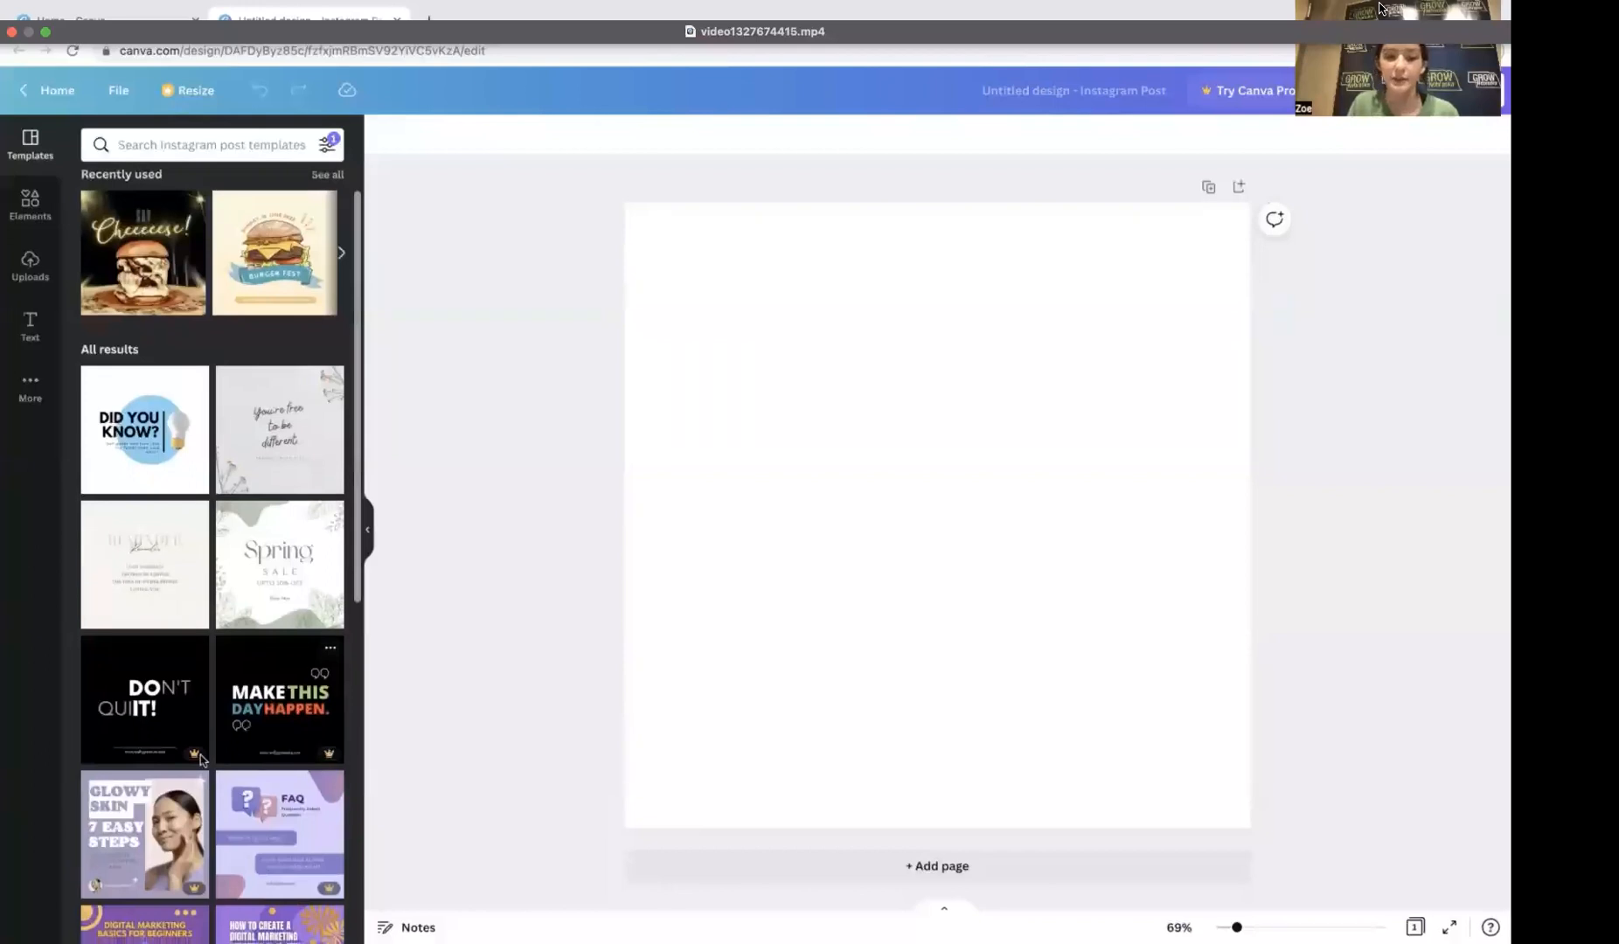
scroll(241, 752, down, 1)
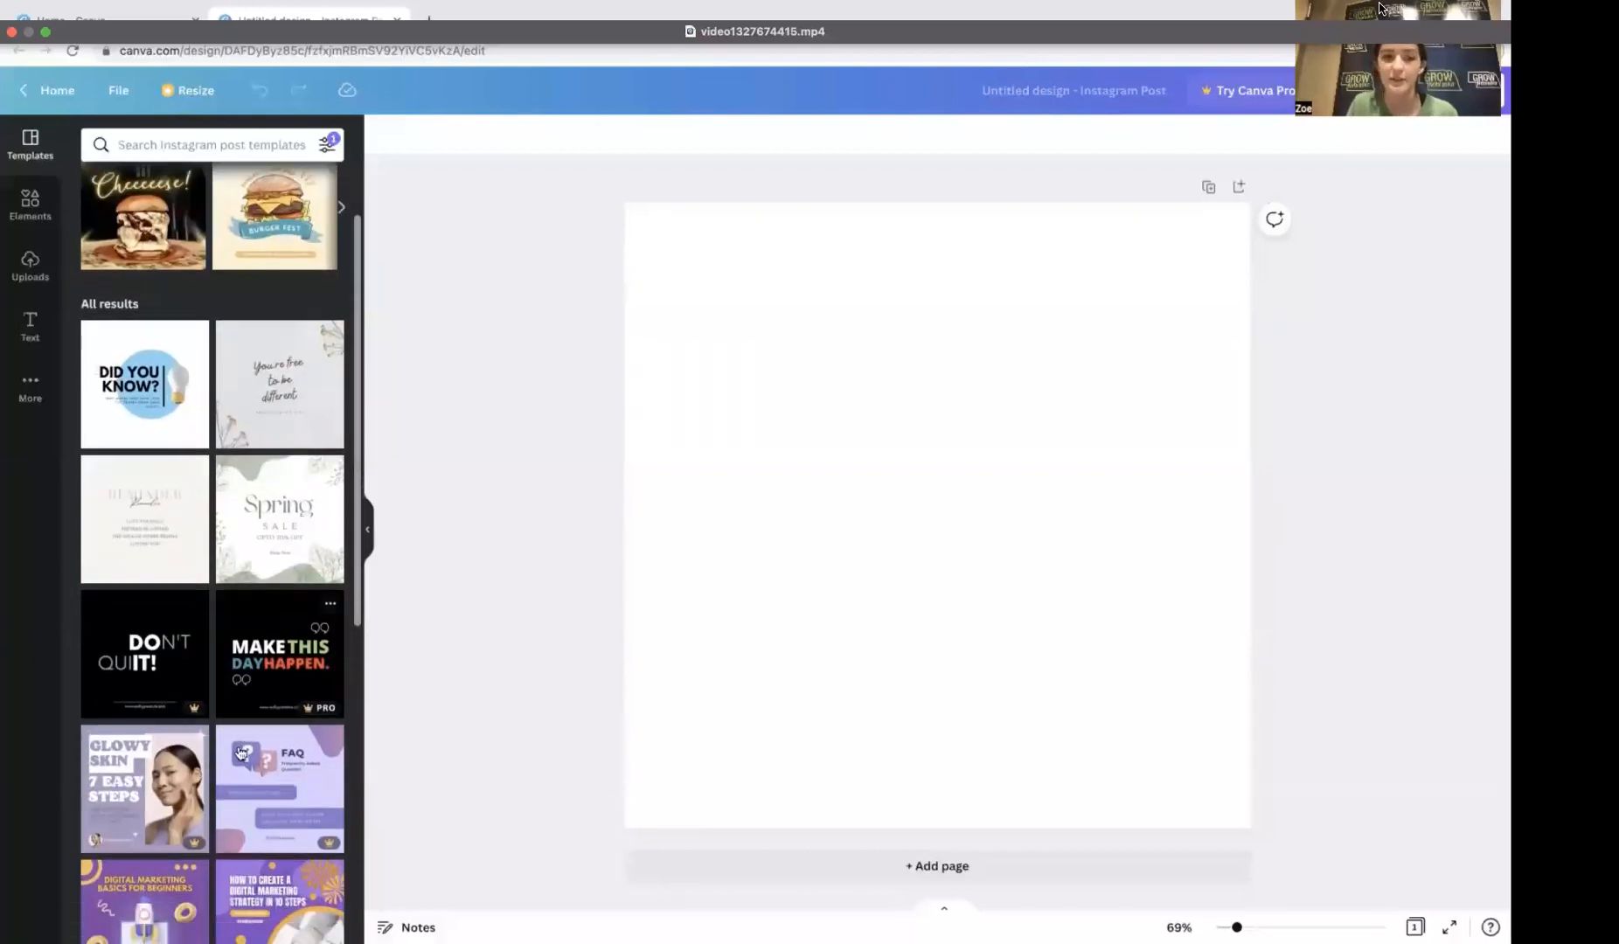
scroll(166, 565, up, 1)
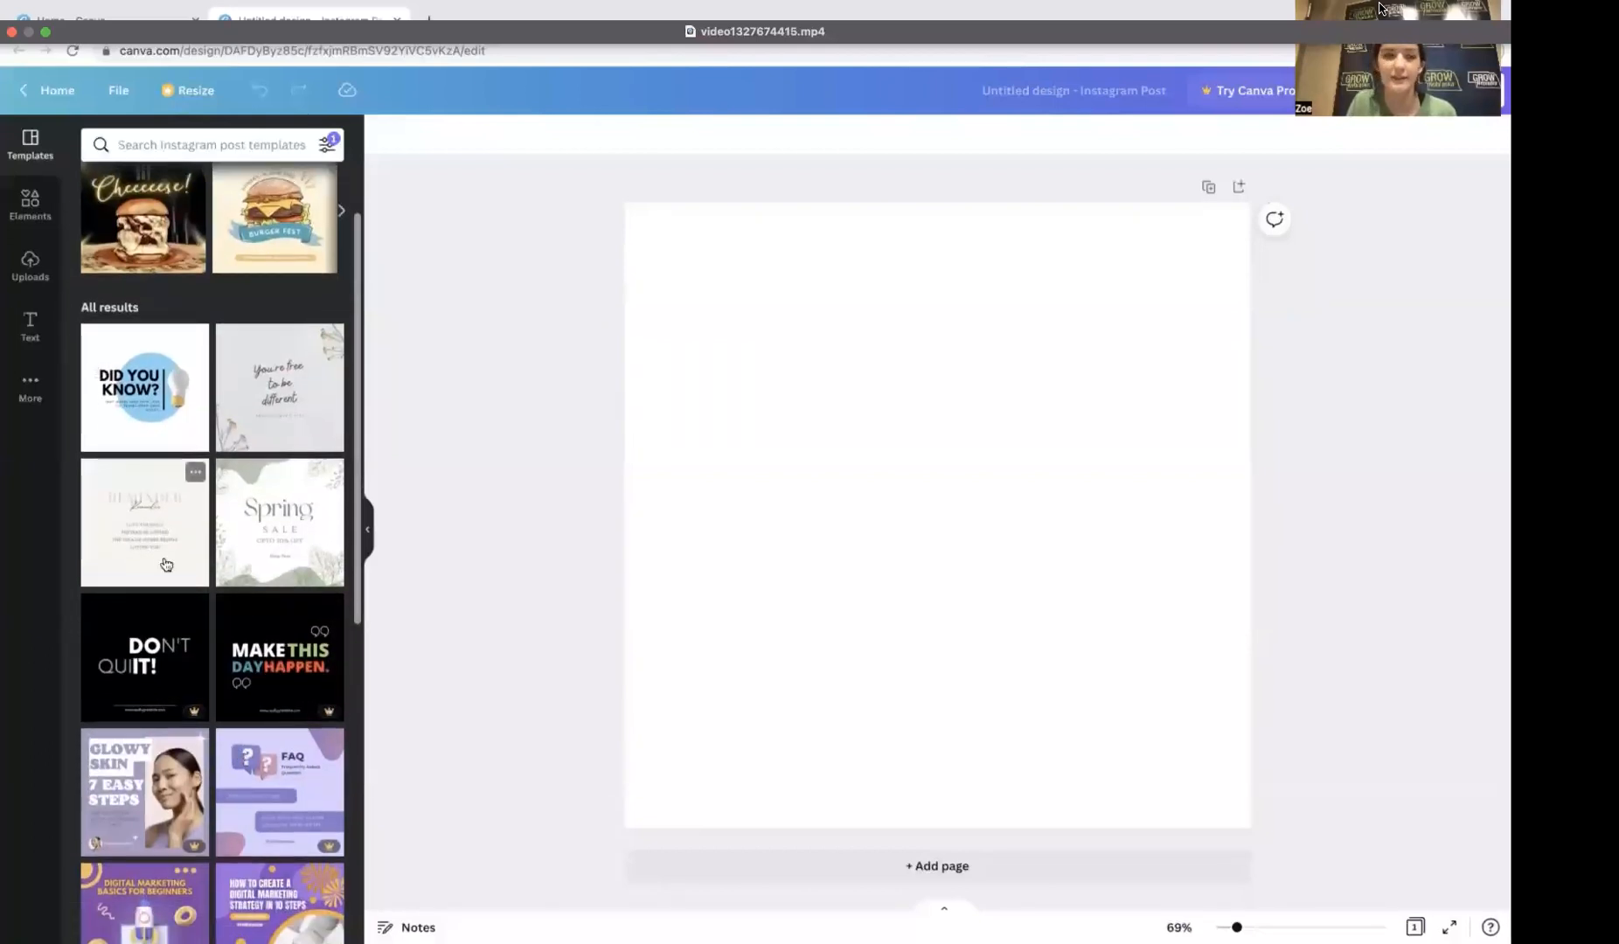
scroll(166, 565, up, 2)
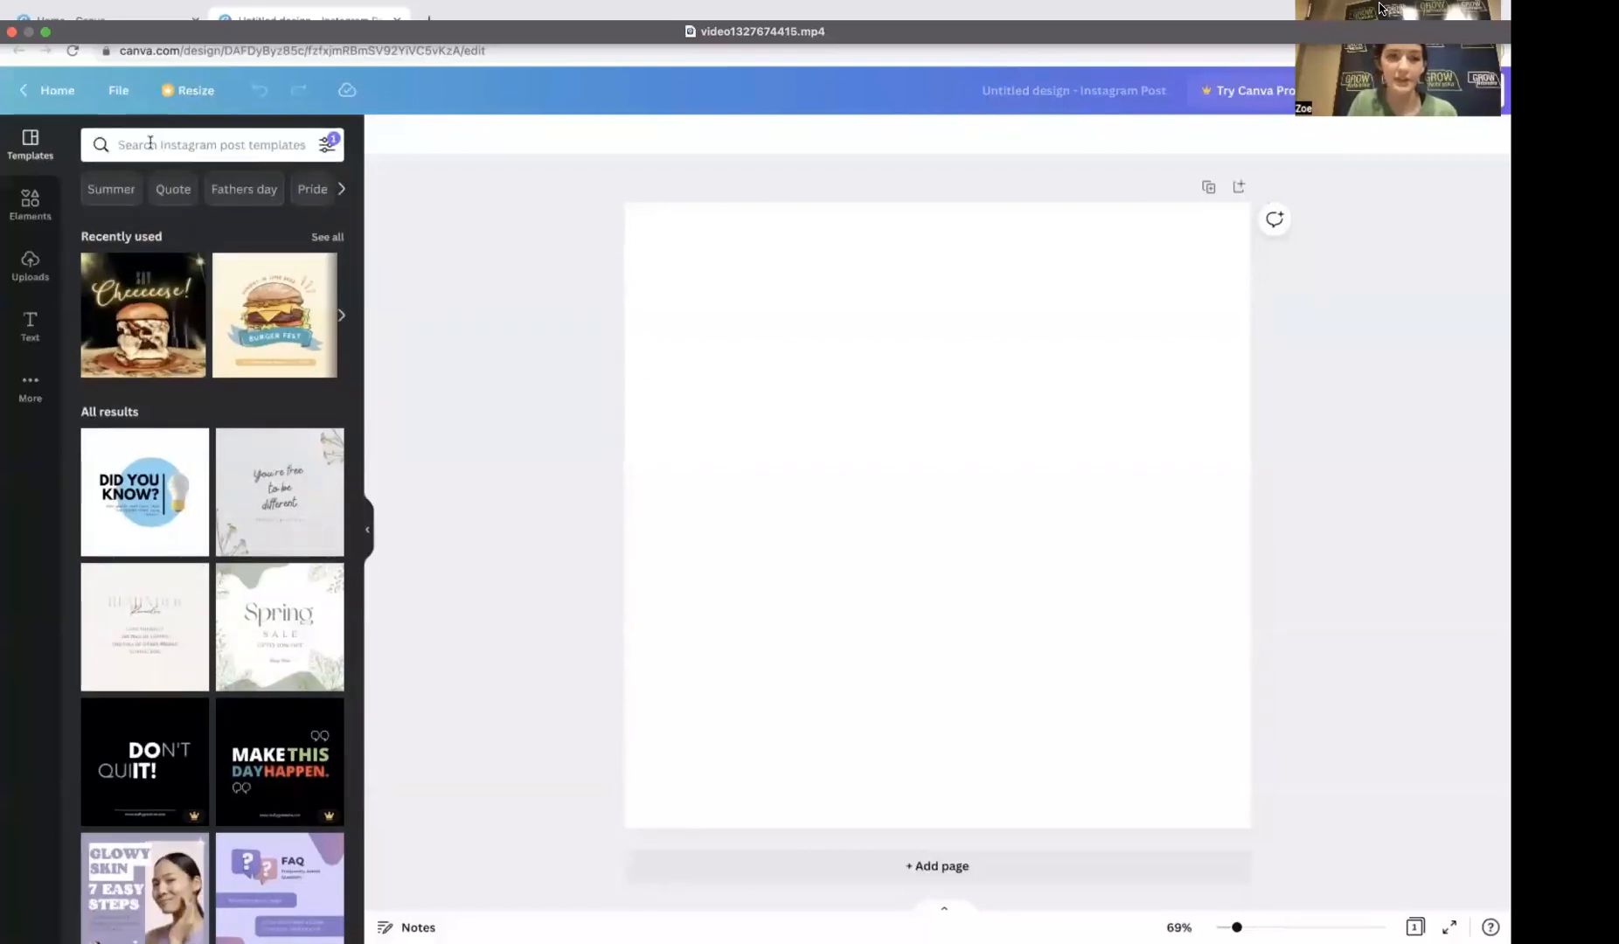
click(150, 142)
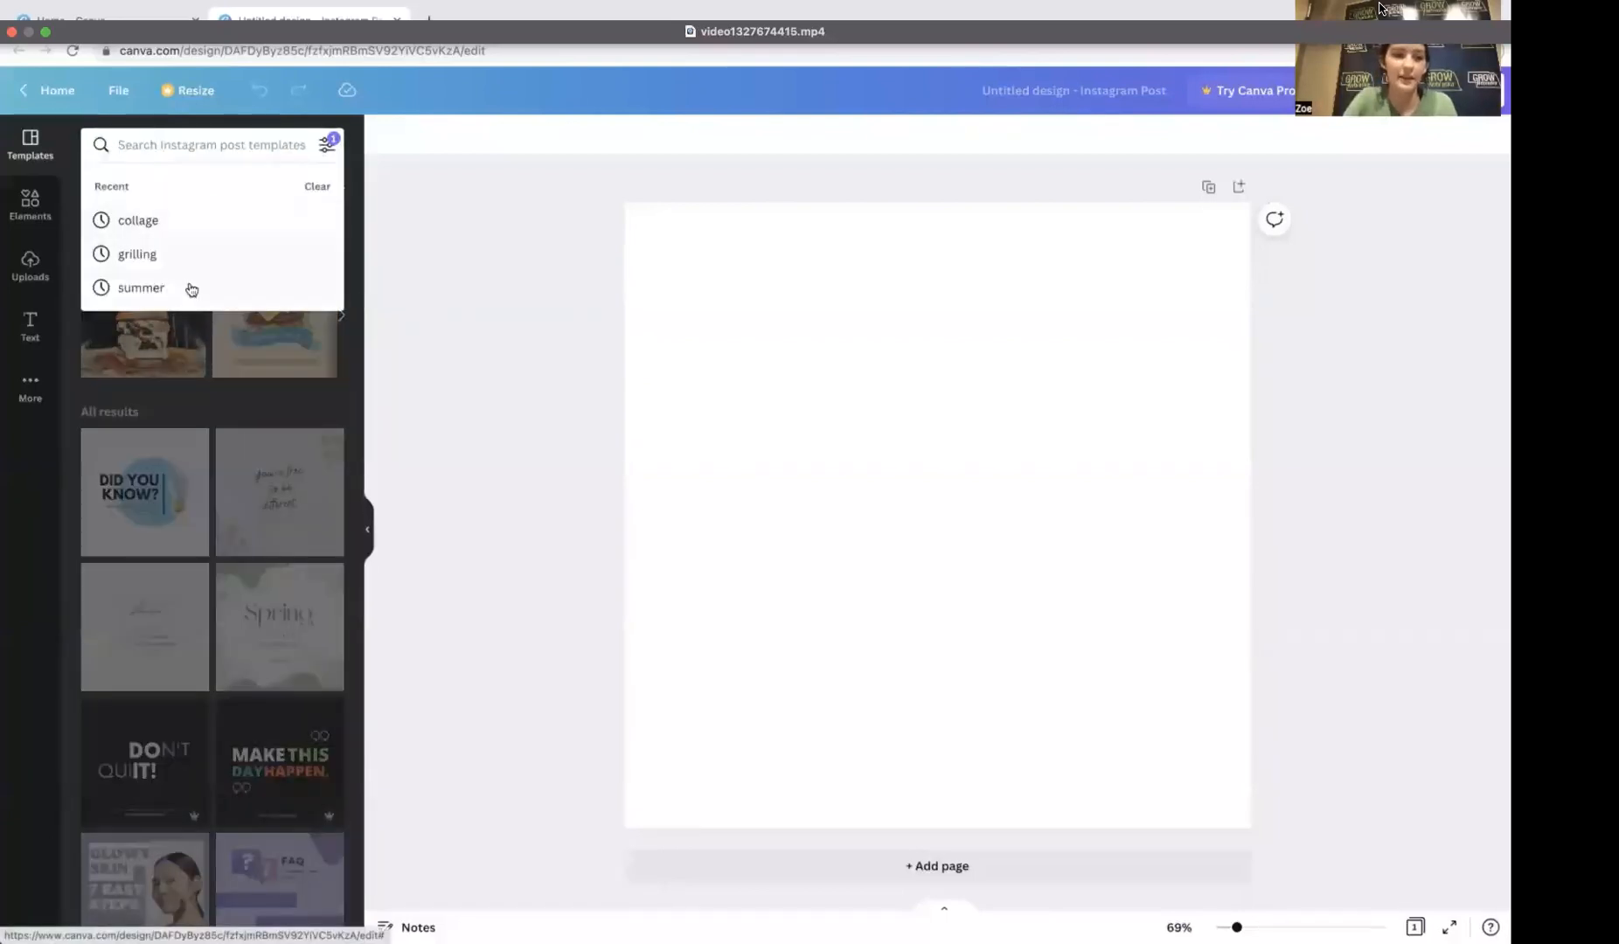
click(192, 289)
scroll(246, 460, down, 1)
scroll(246, 461, up, 1)
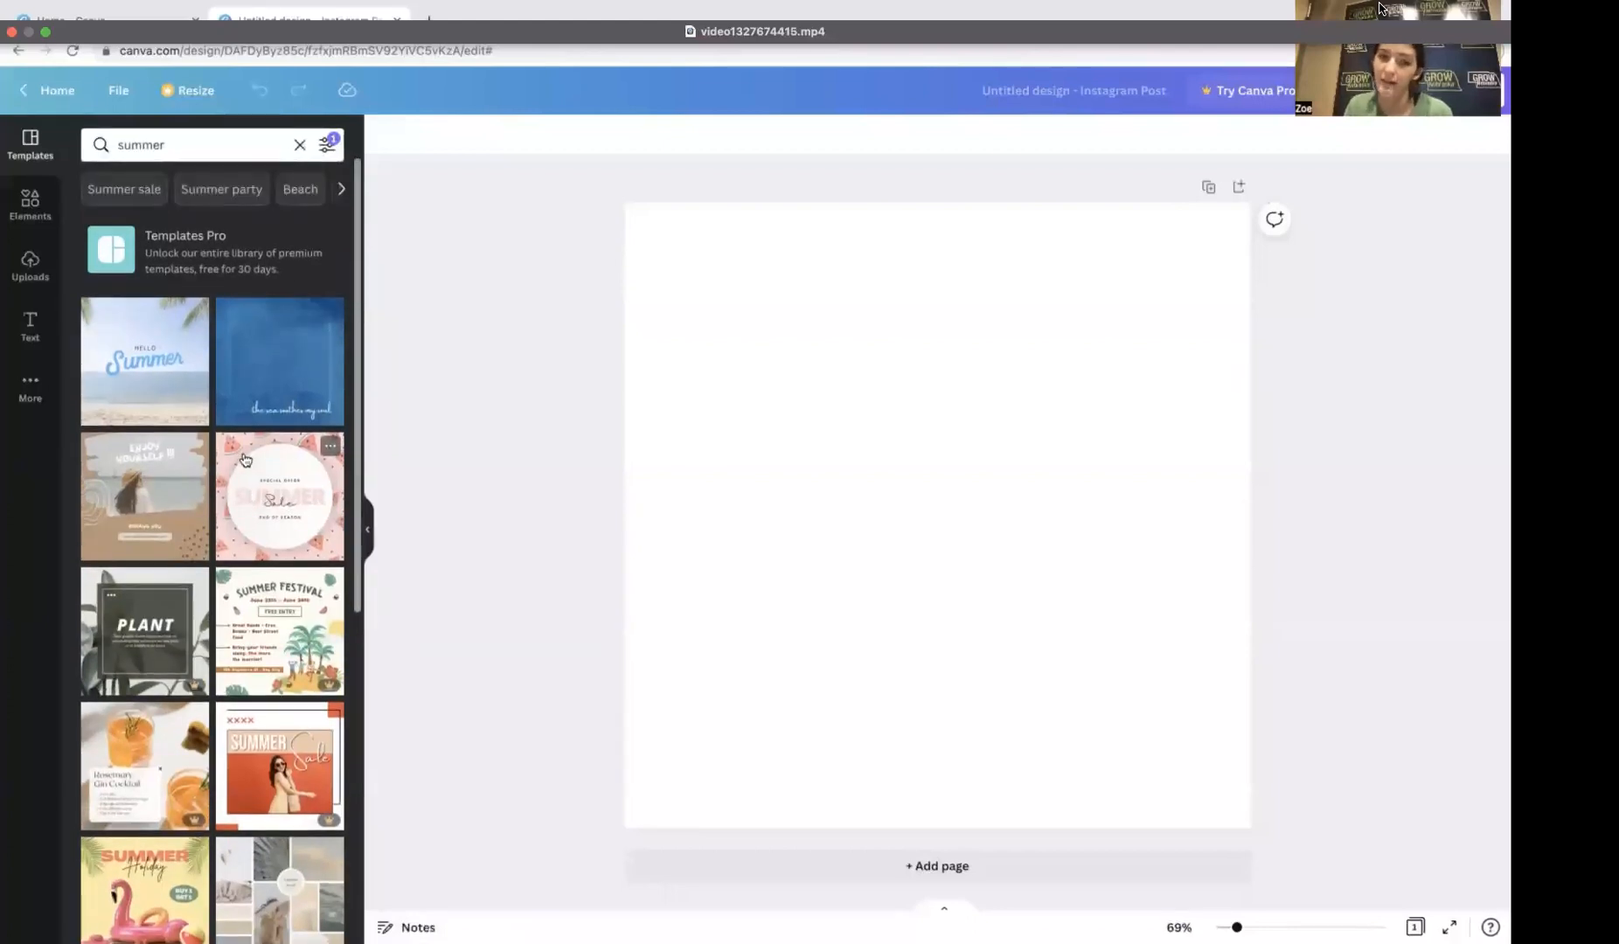
click(300, 145)
Step: Open the design elements, view the full Lines & Shapes collection and return to the elements overview
click(29, 210)
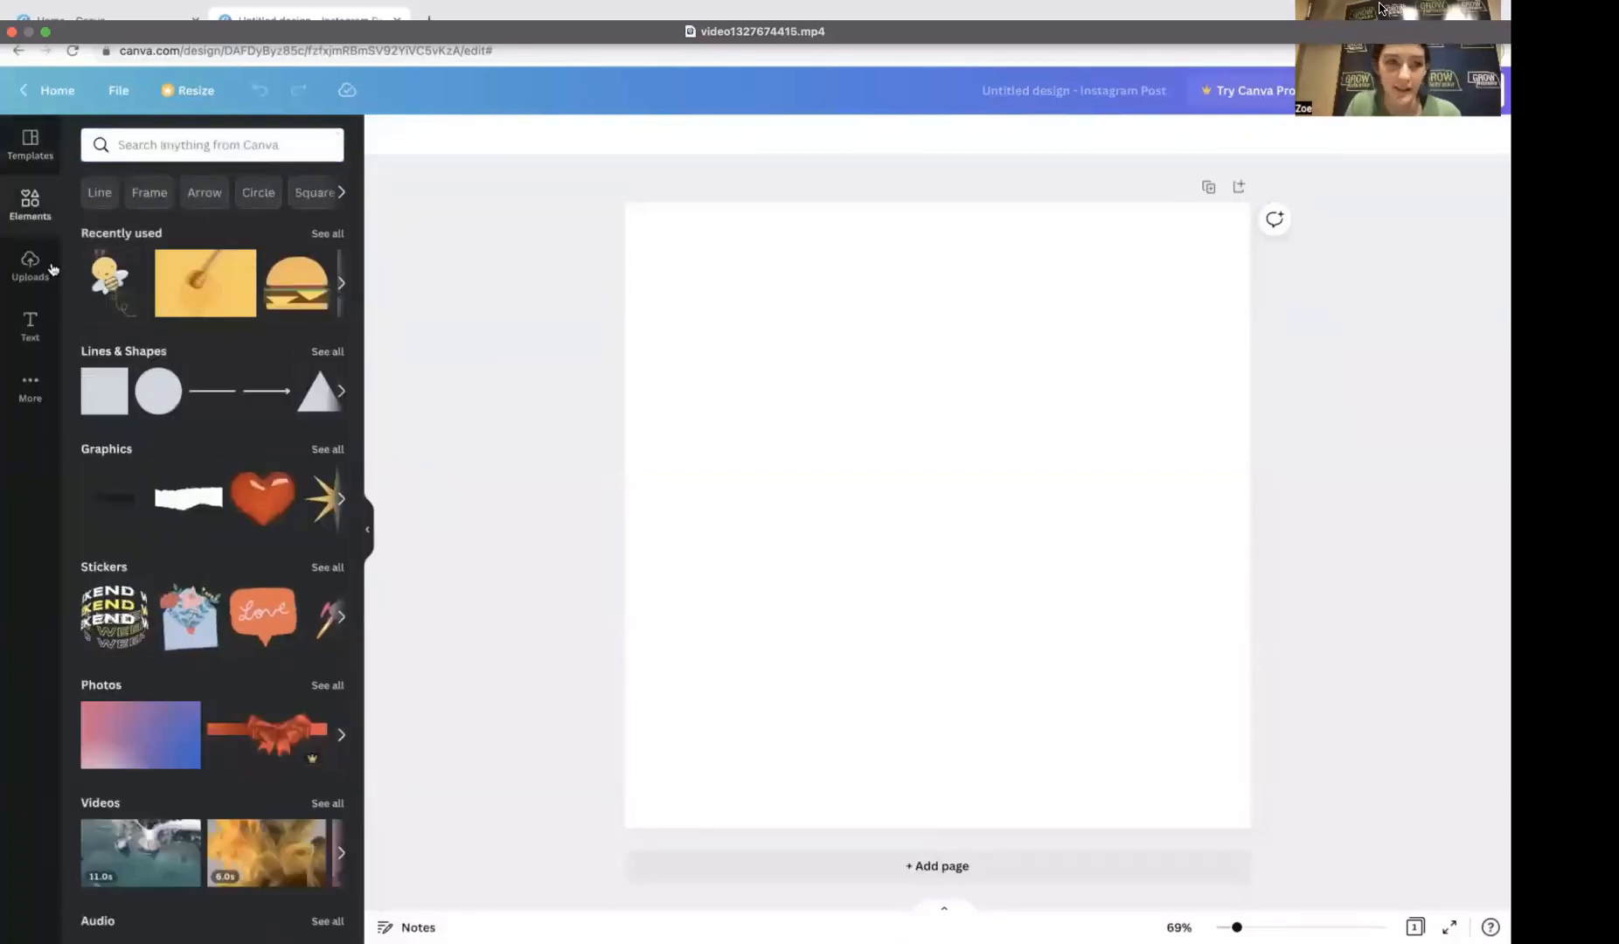
scroll(197, 332, down, 1)
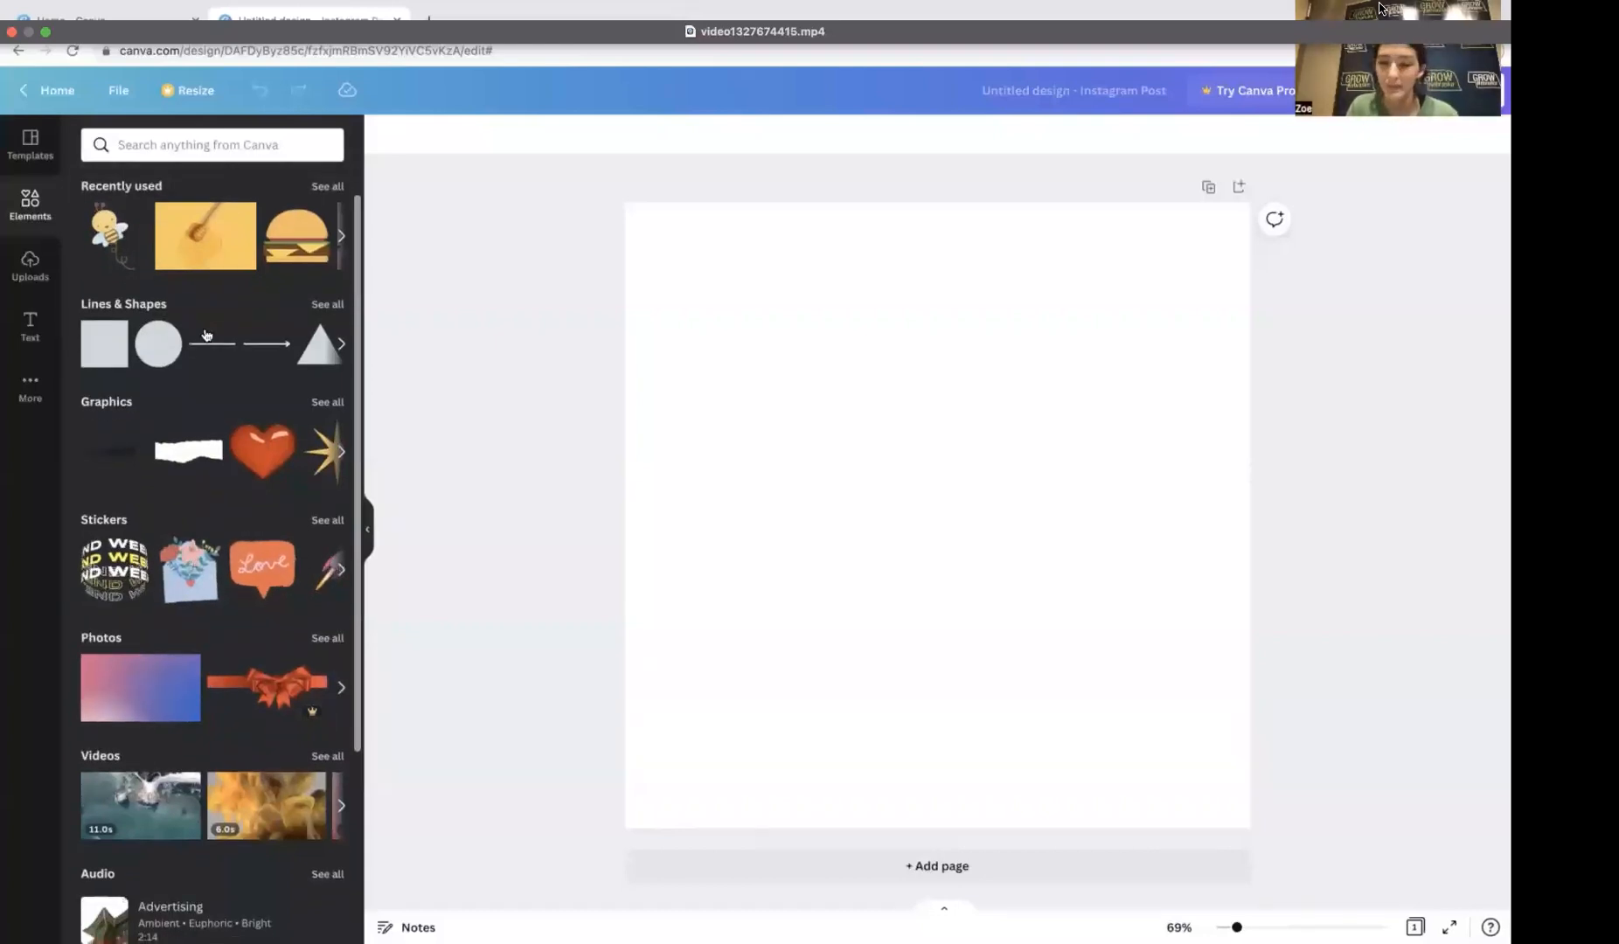
click(320, 305)
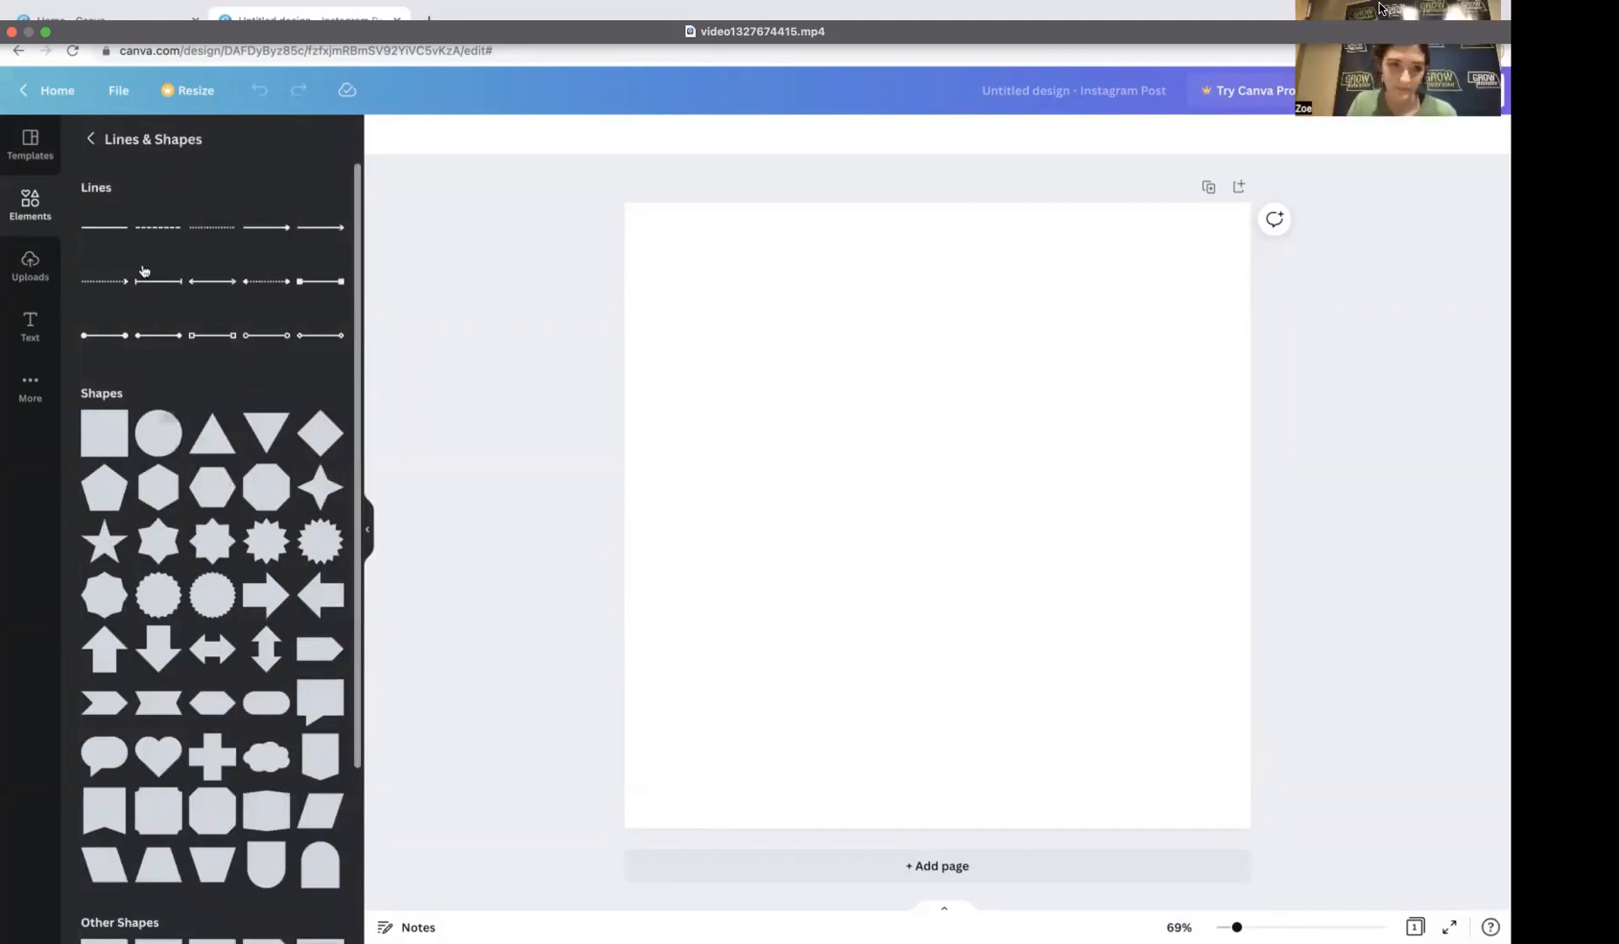
click(88, 140)
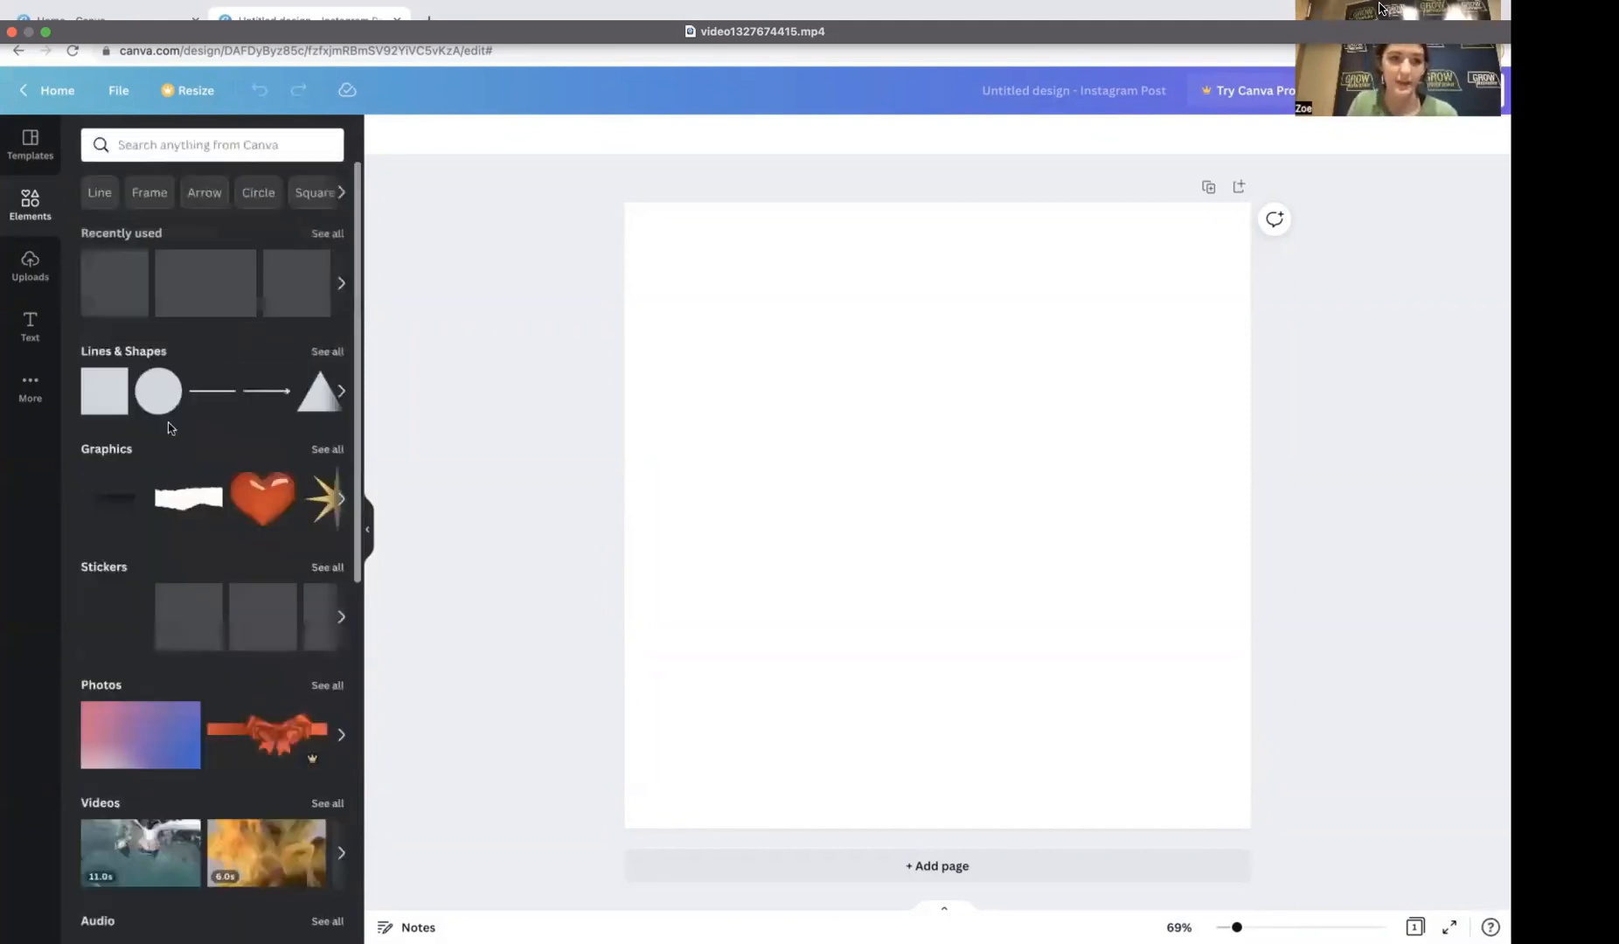
Step: Look through the full Graphics collection and search it for "sun"
scroll(225, 523, down, 1)
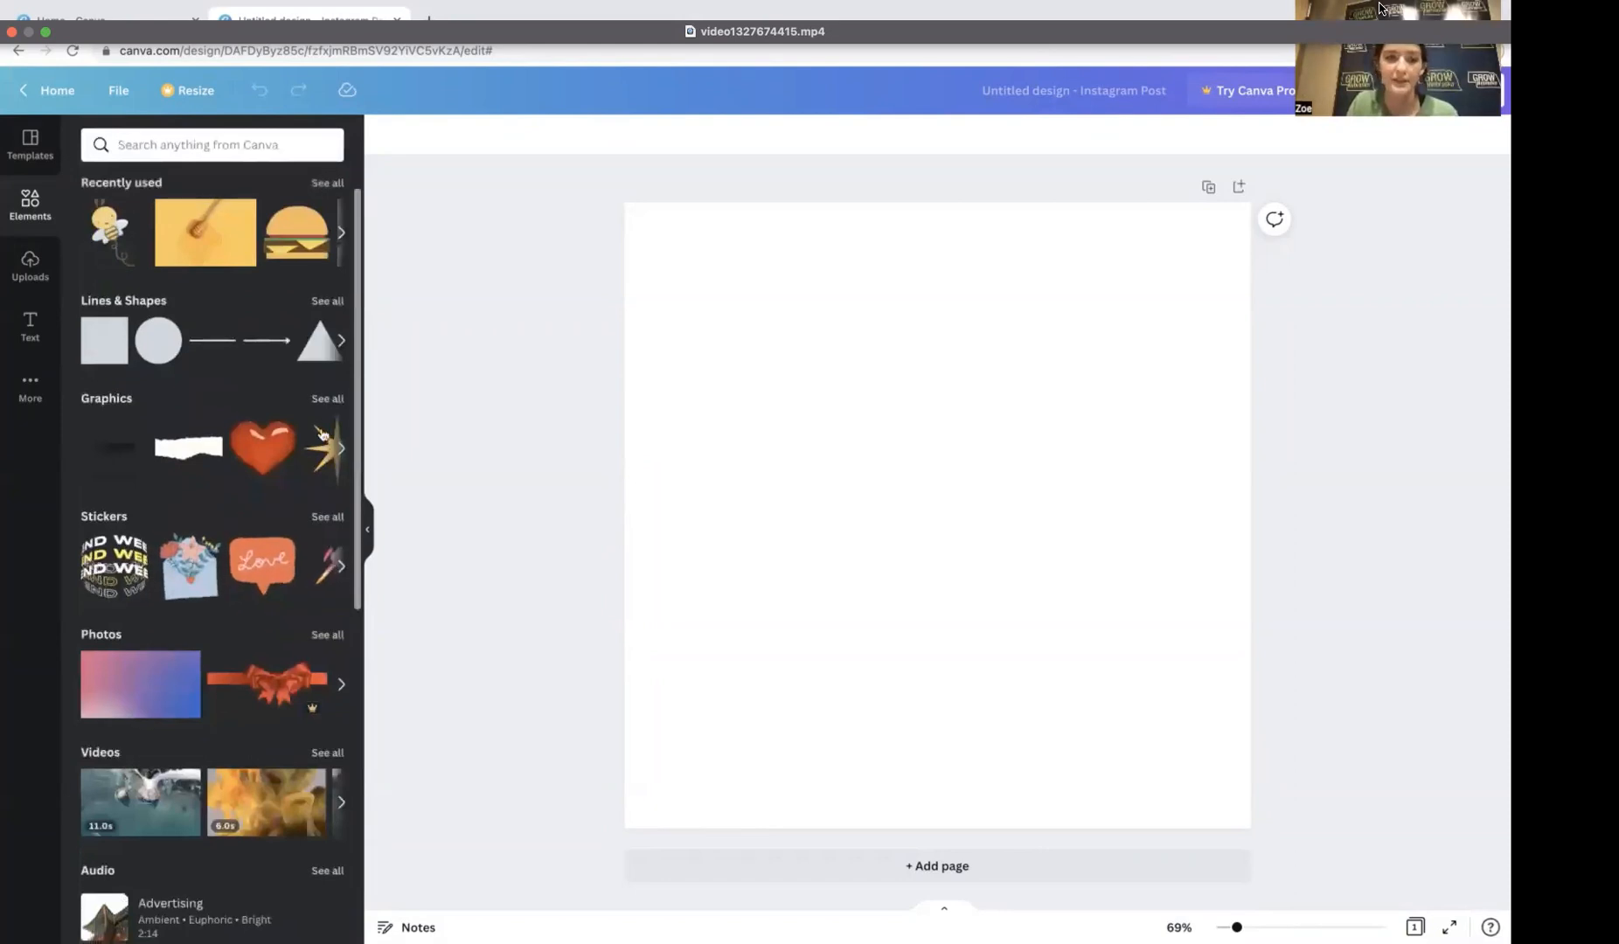
click(327, 399)
scroll(251, 540, down, 5)
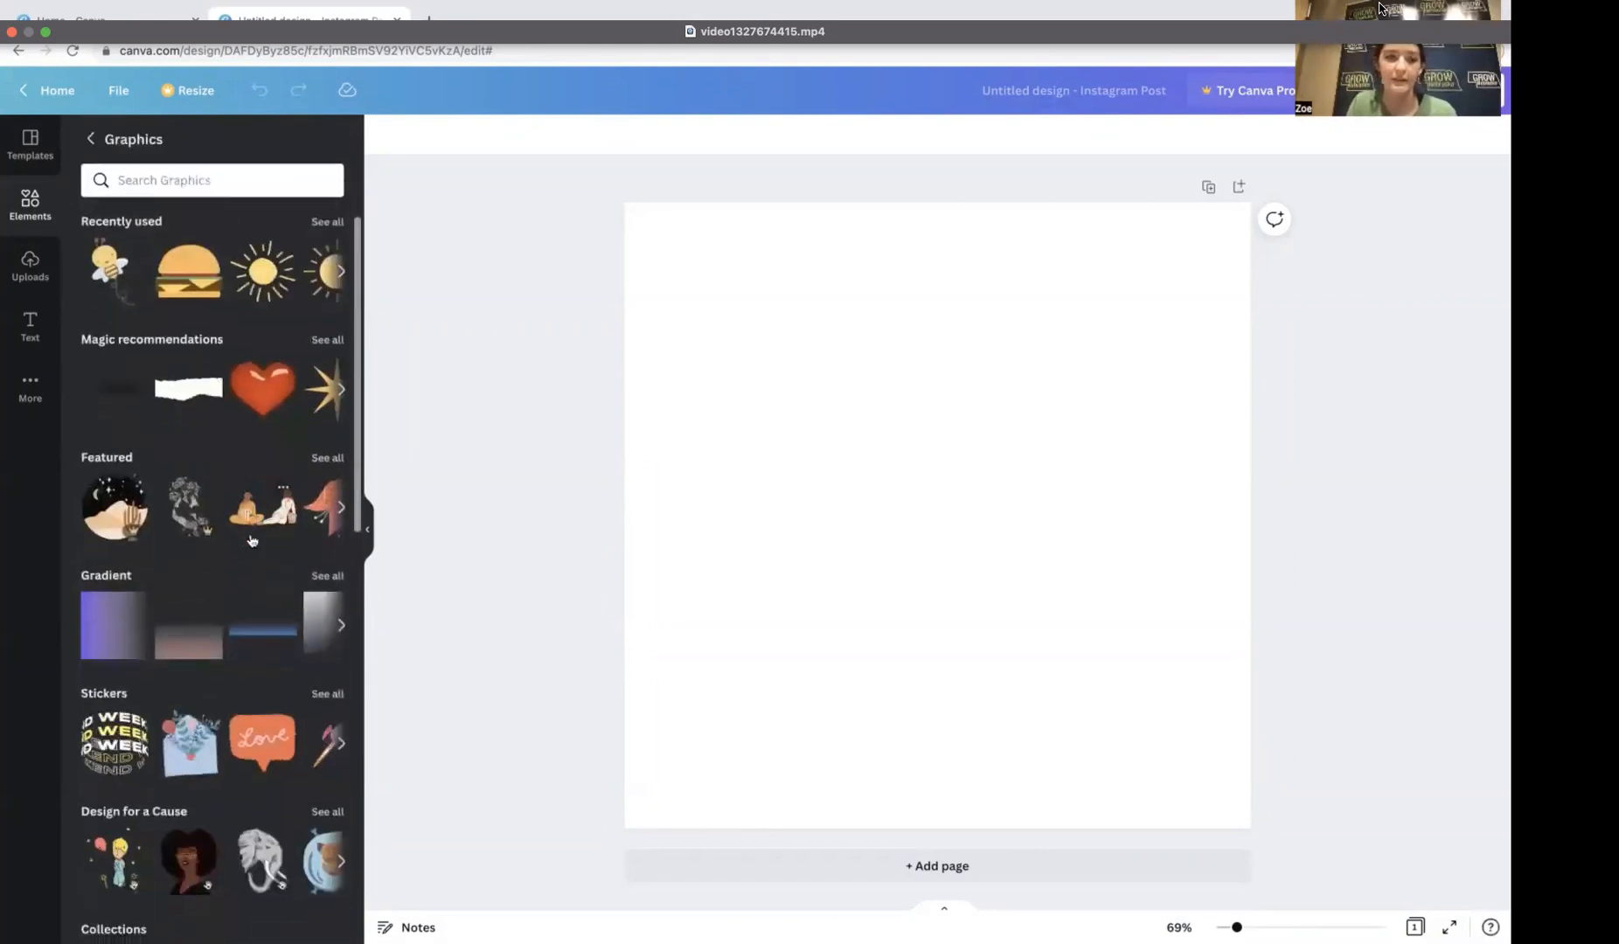
scroll(249, 538, down, 2)
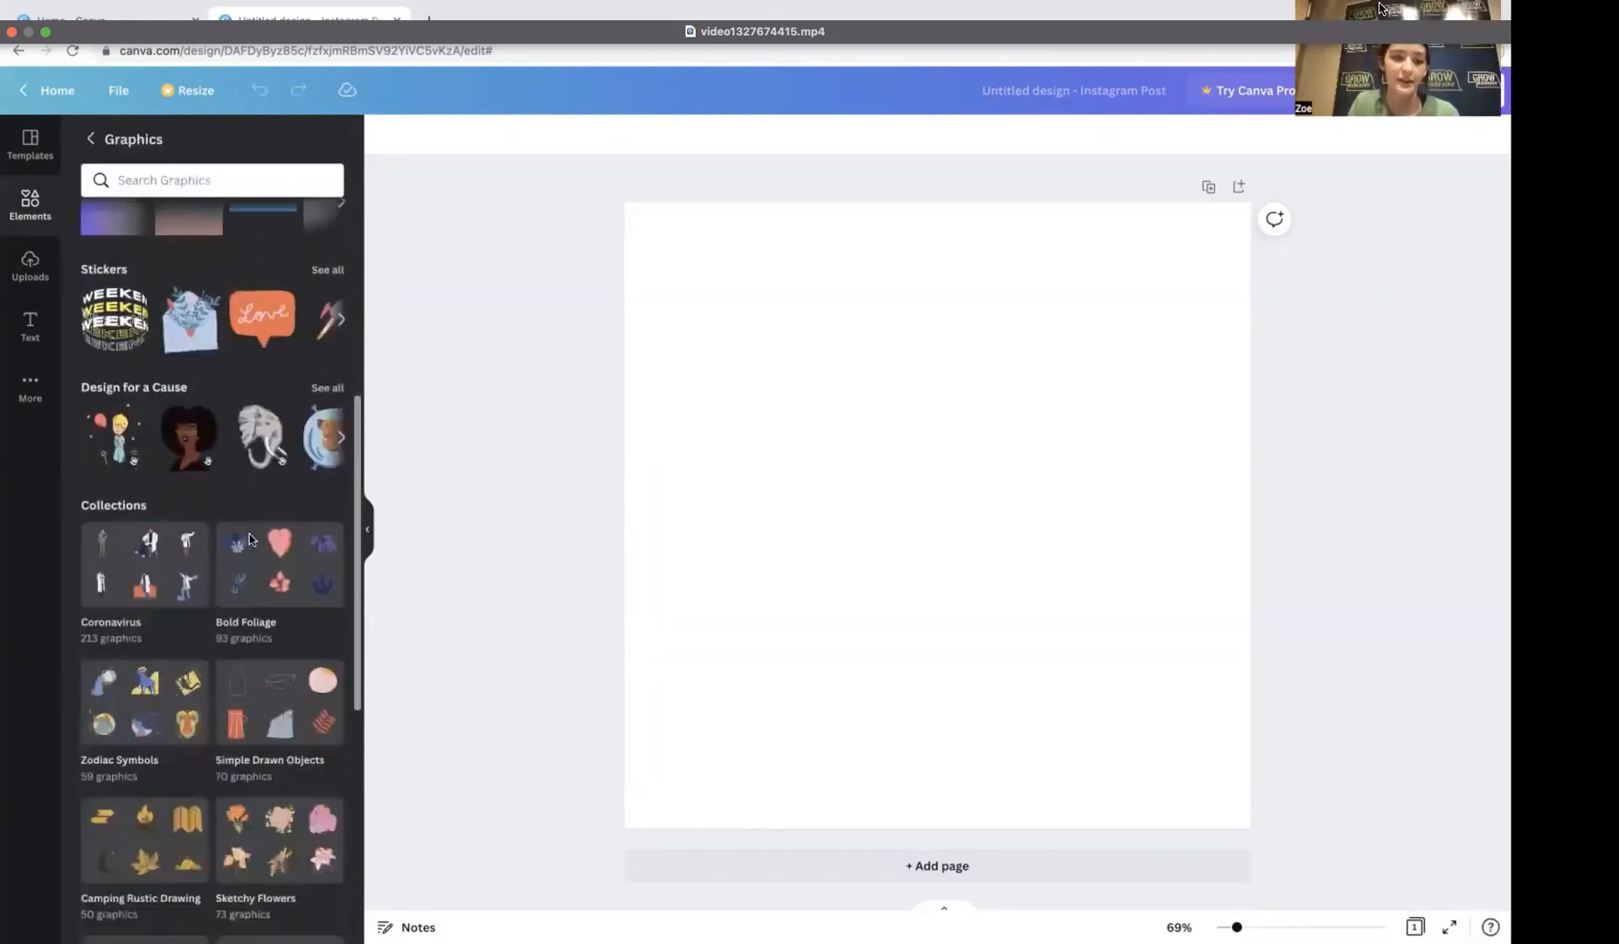
scroll(249, 538, up, 8)
click(248, 177)
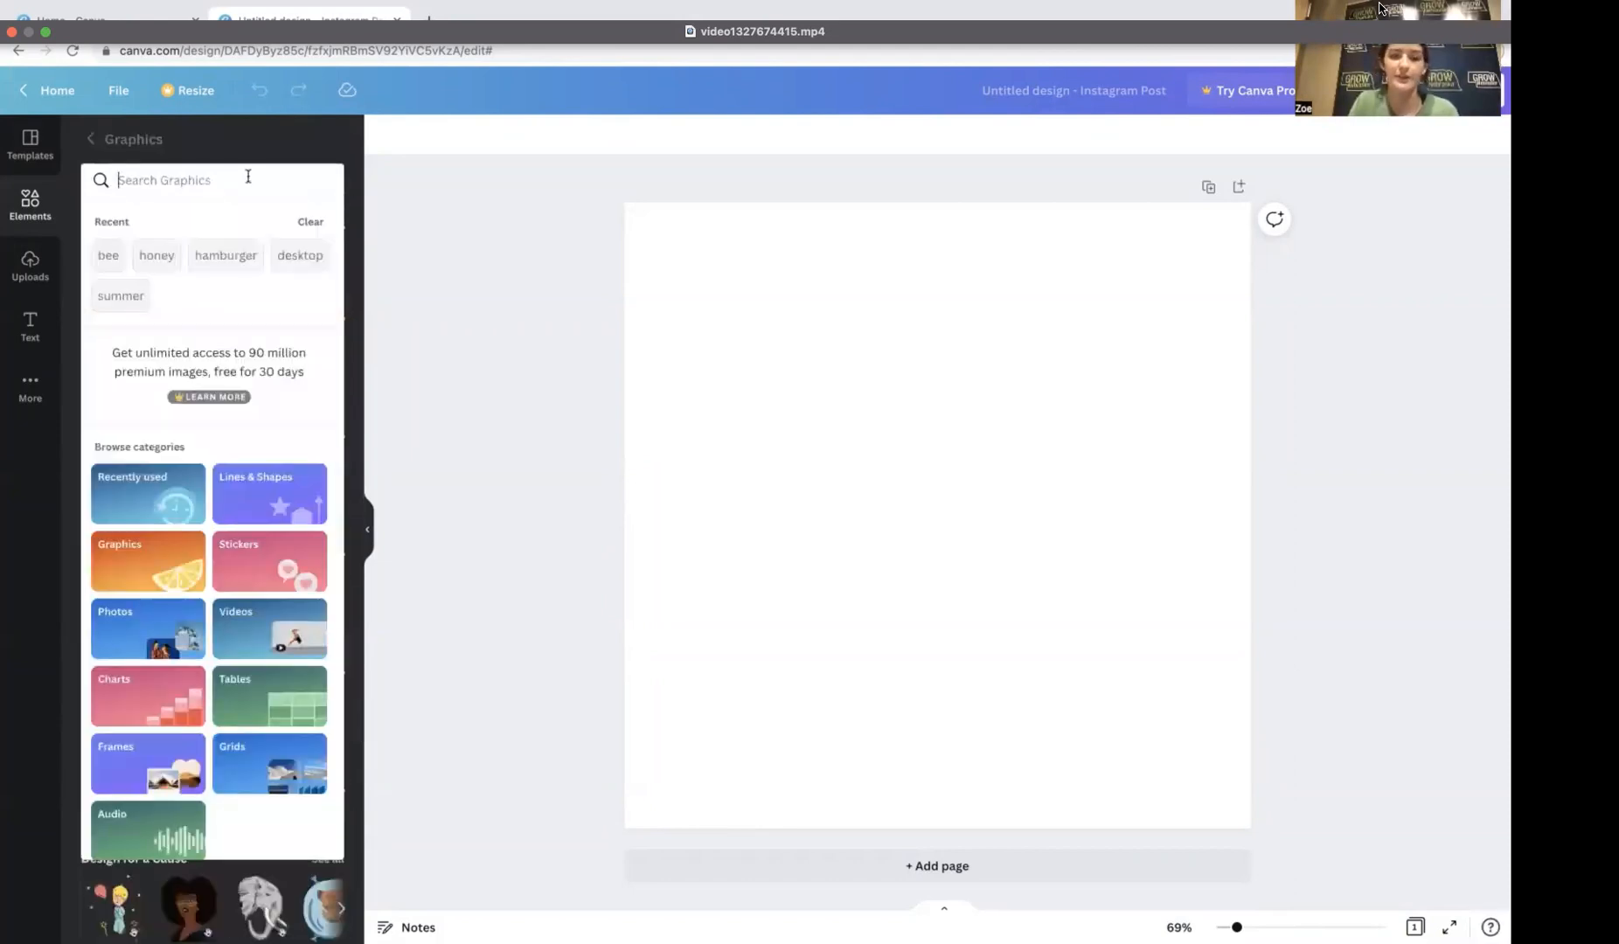
text(sun)
key(Return)
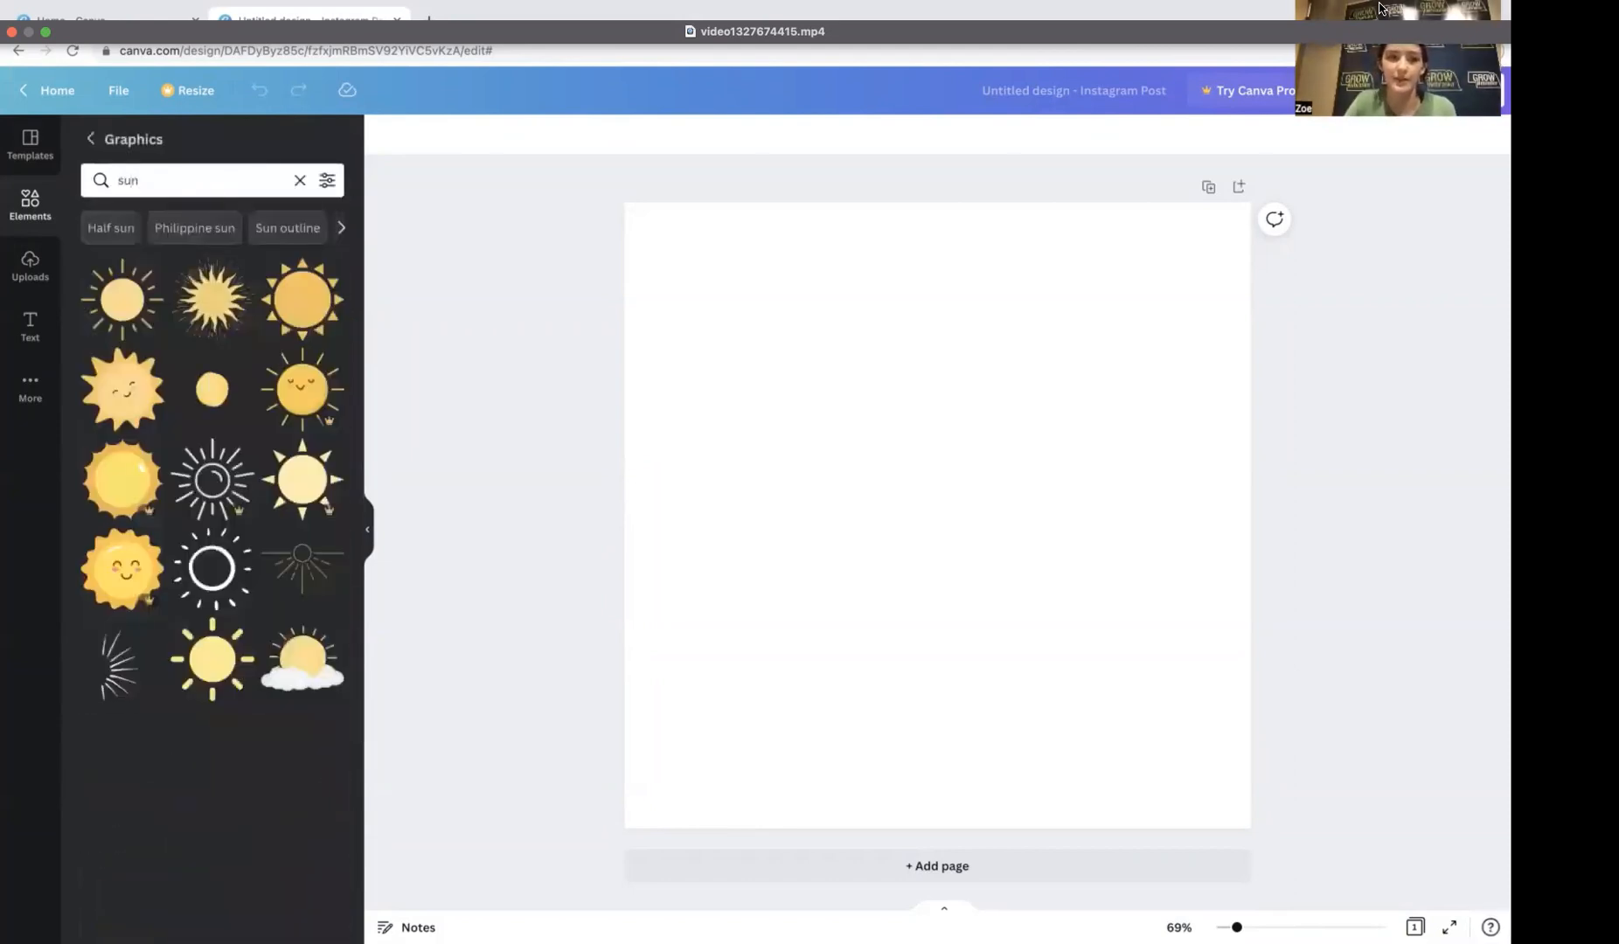
Step: Add a hand-painted yellow sun graphic to the page, delete it again and return to the elements overview
scroll(247, 525, down, 3)
scroll(247, 525, down, 3)
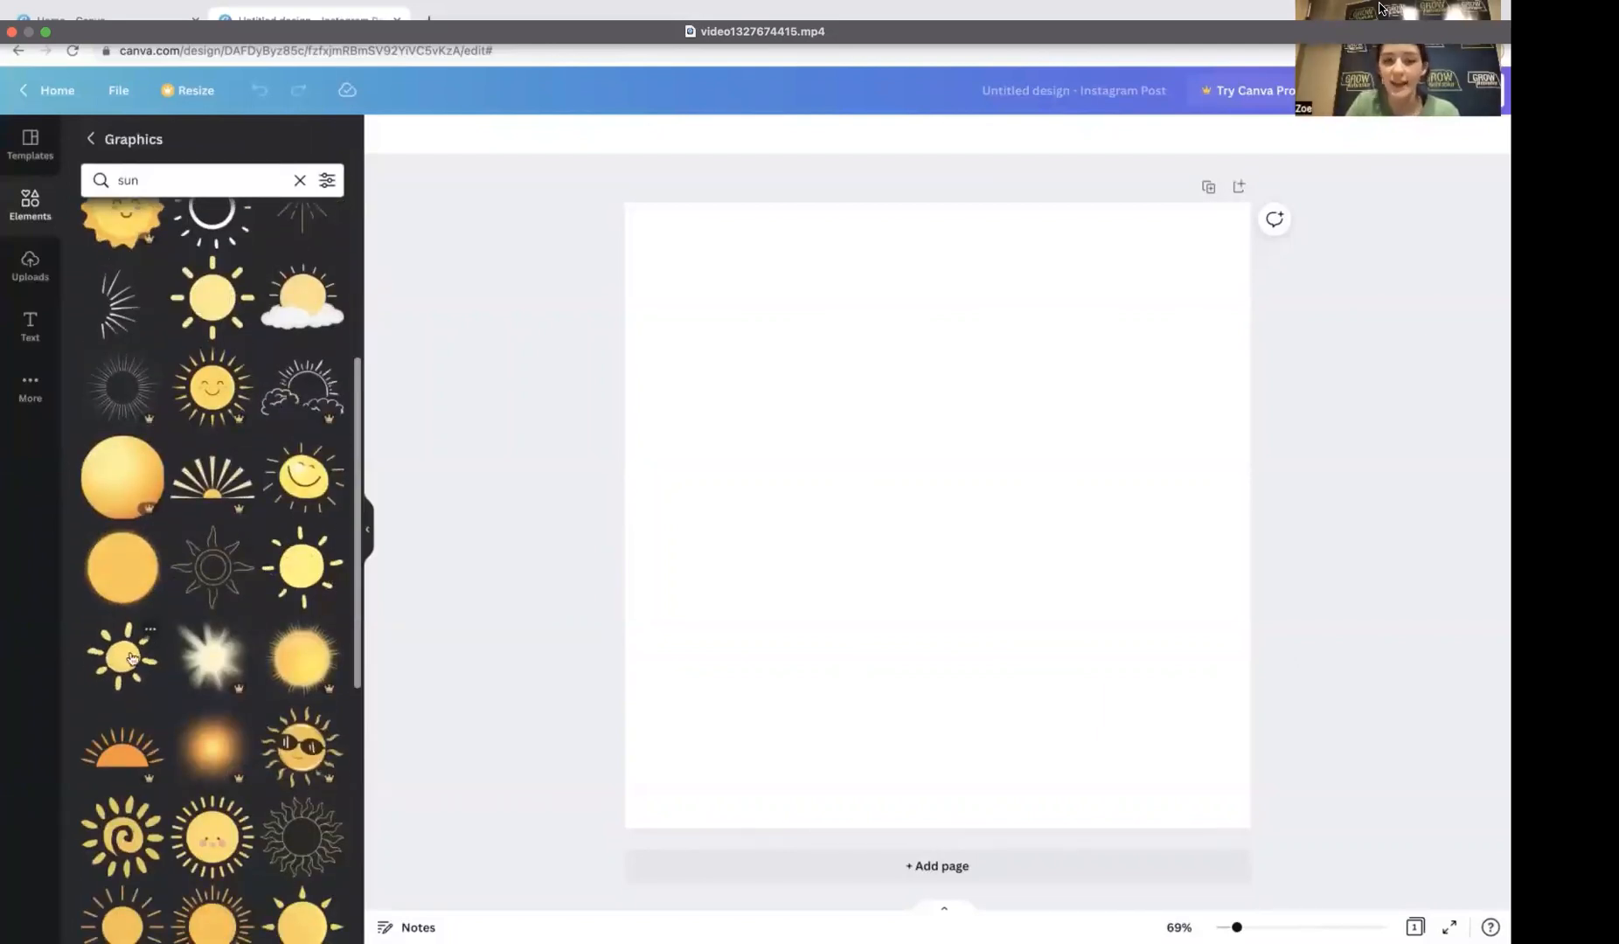
click(131, 658)
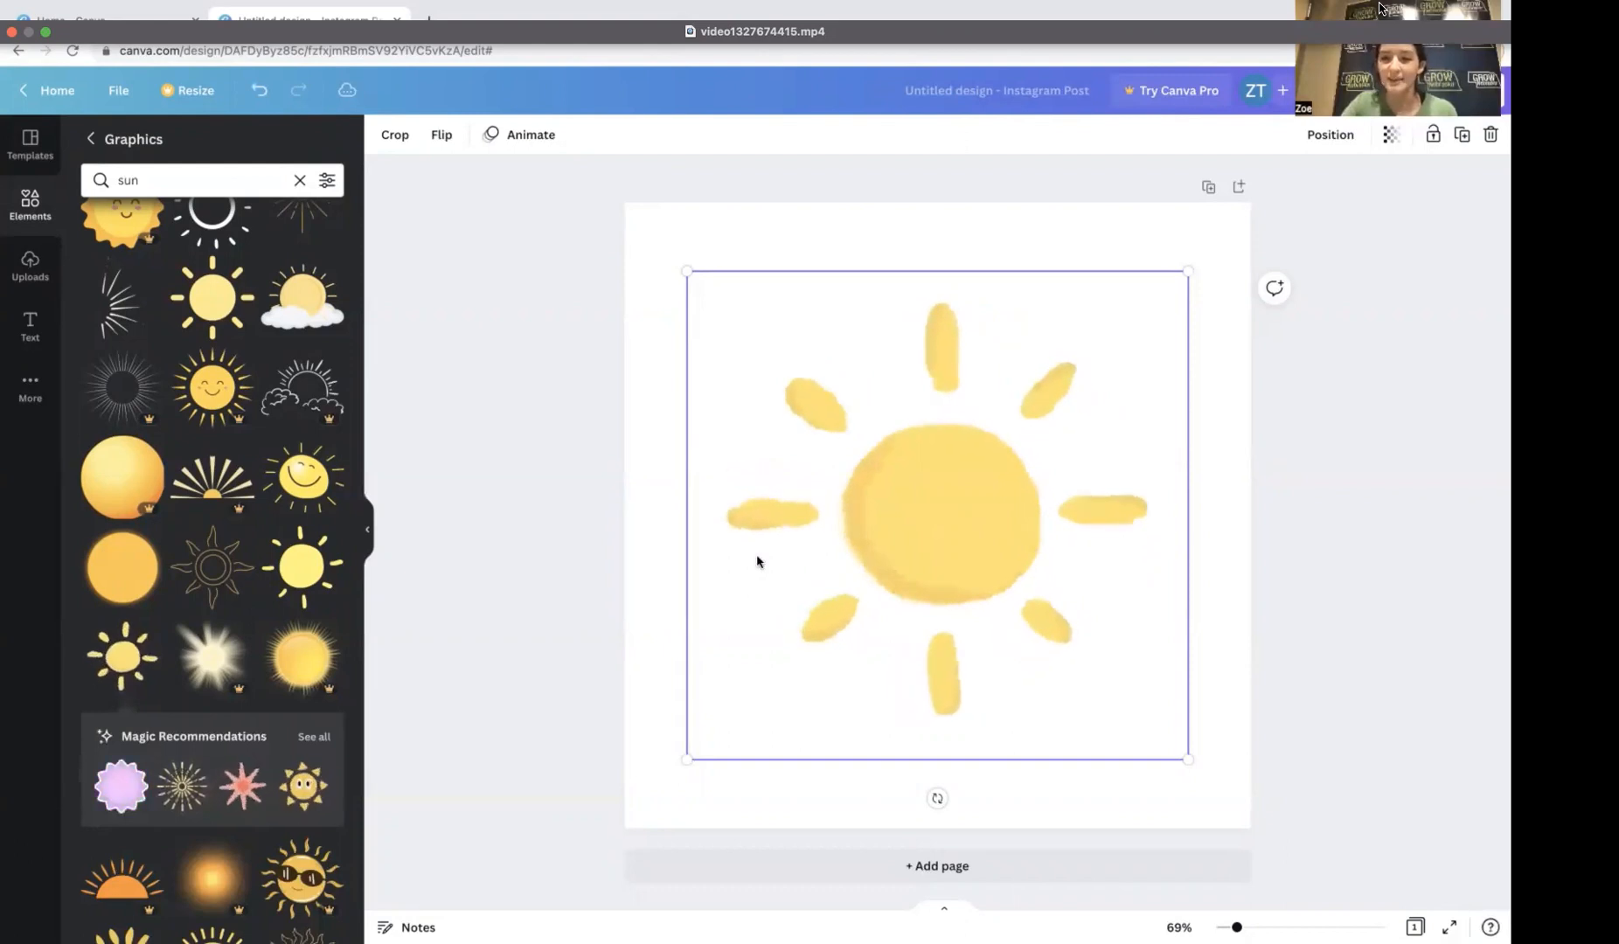
key(Delete)
scroll(233, 537, up, 1)
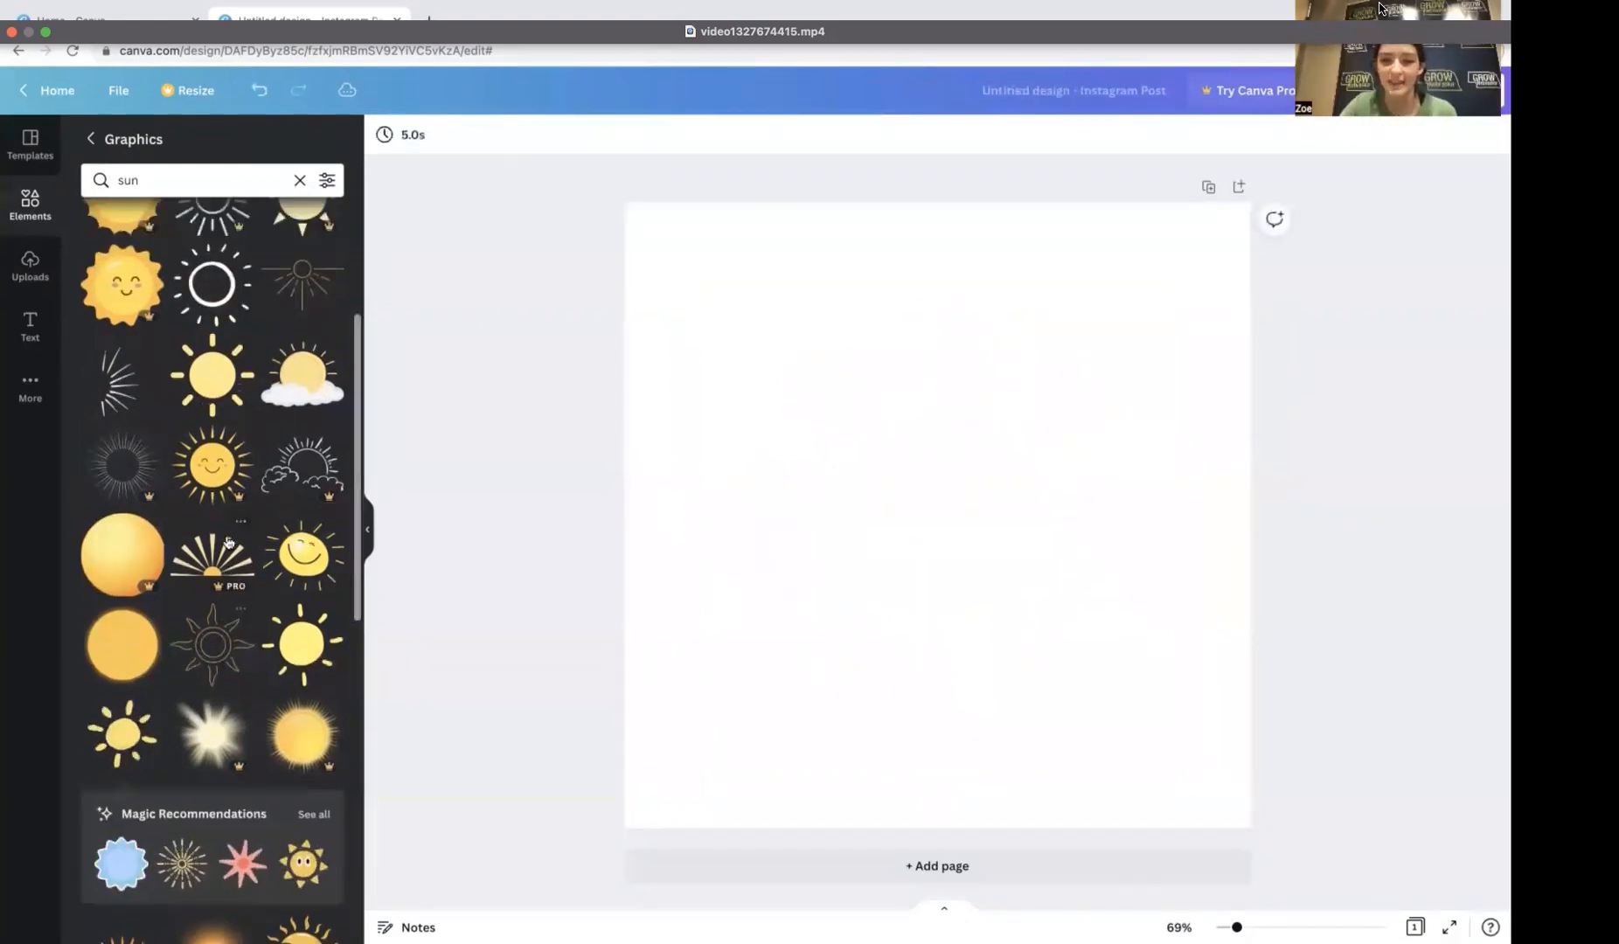
scroll(228, 543, up, 3)
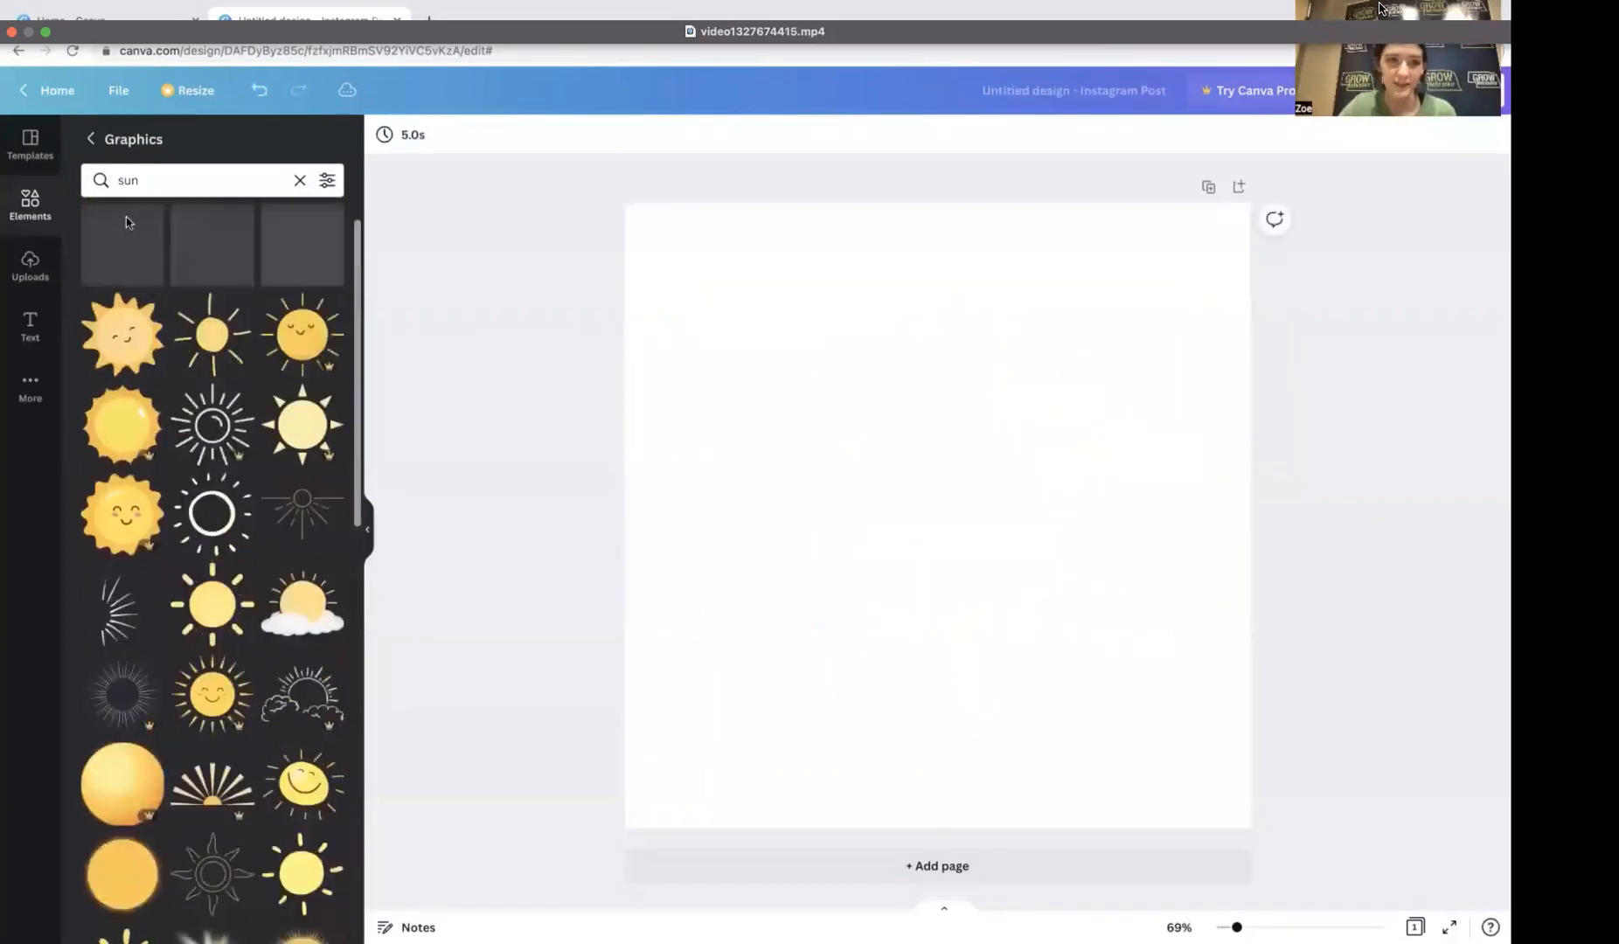
click(92, 150)
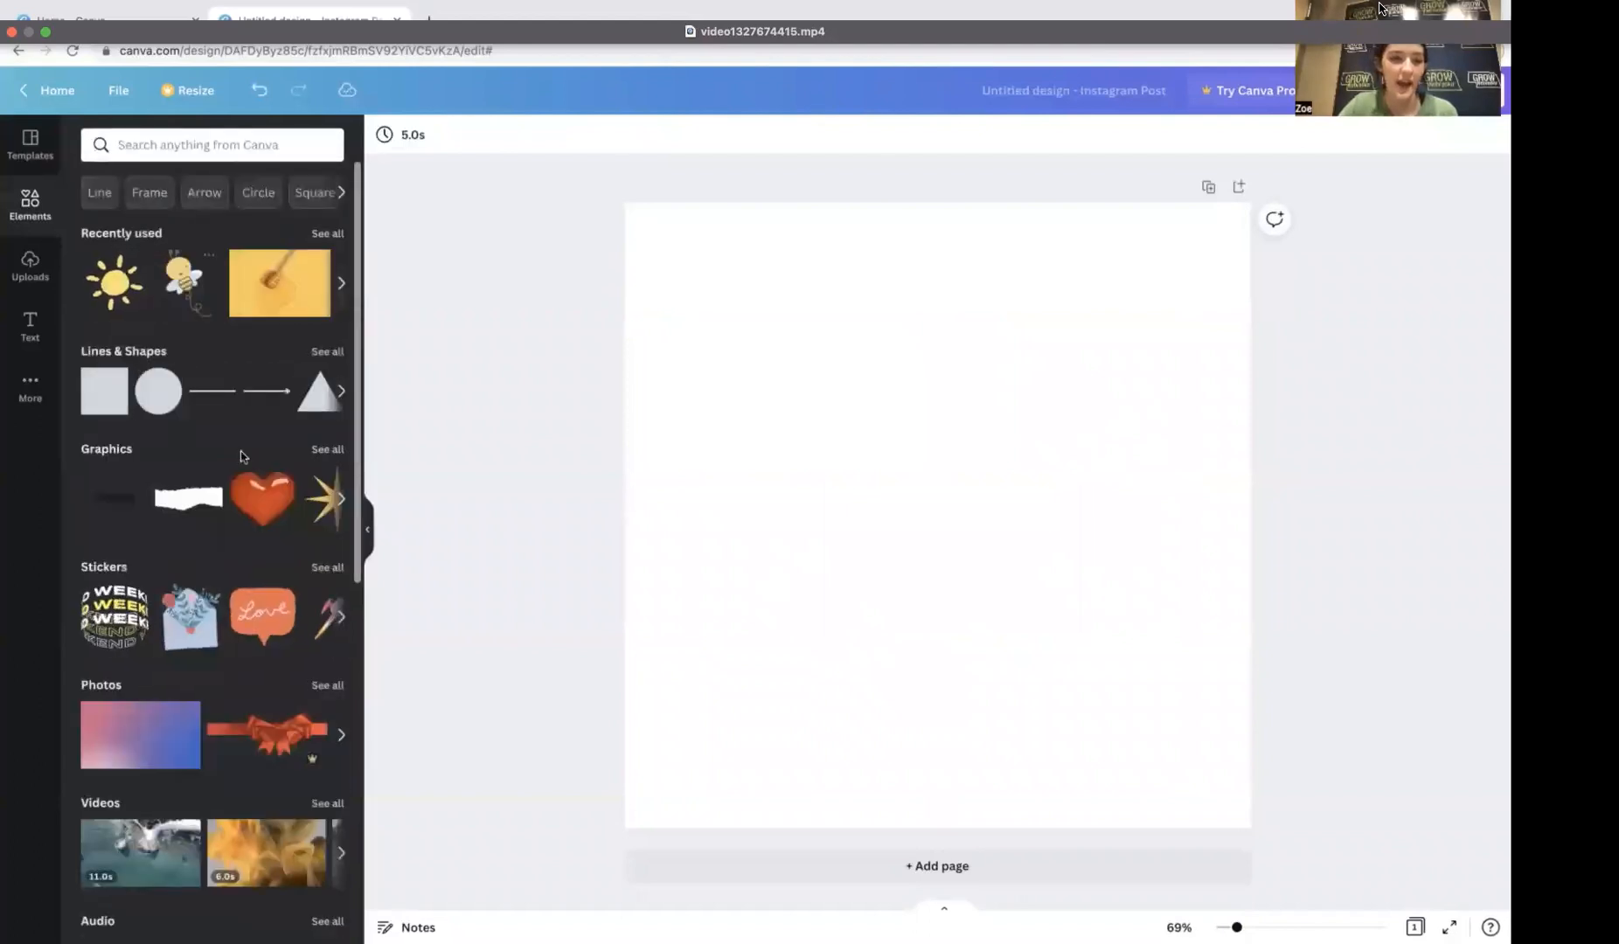
Step: Look through the full Photos collection and search it for "summer"
scroll(242, 455, down, 1)
scroll(297, 476, down, 1)
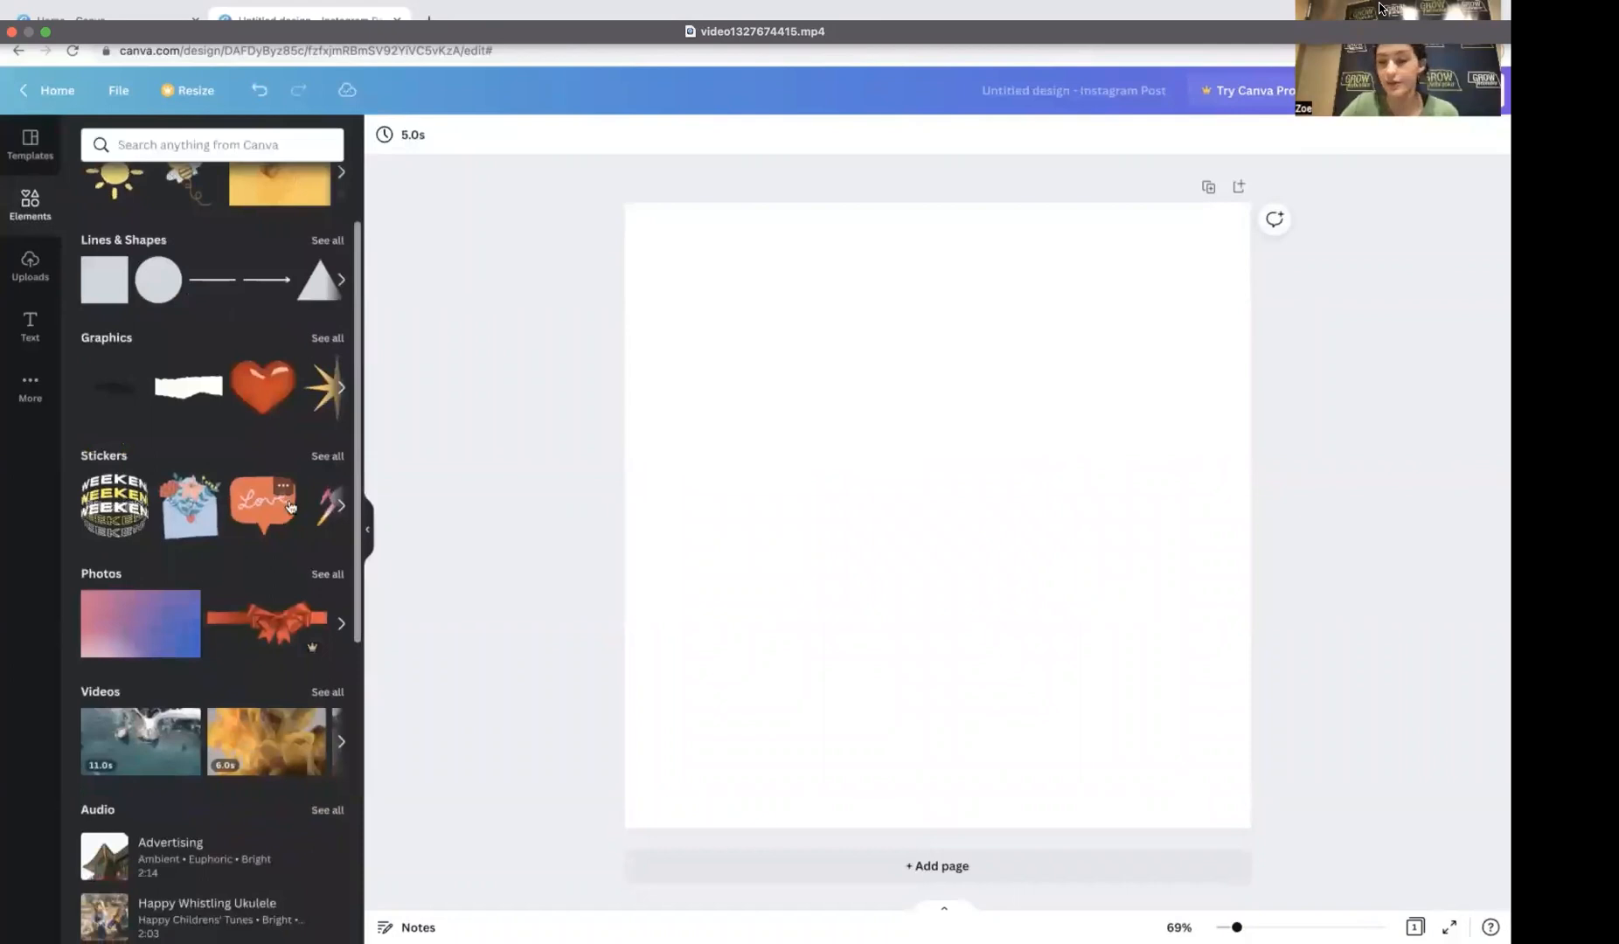
scroll(291, 507, down, 1)
scroll(291, 507, down, 1)
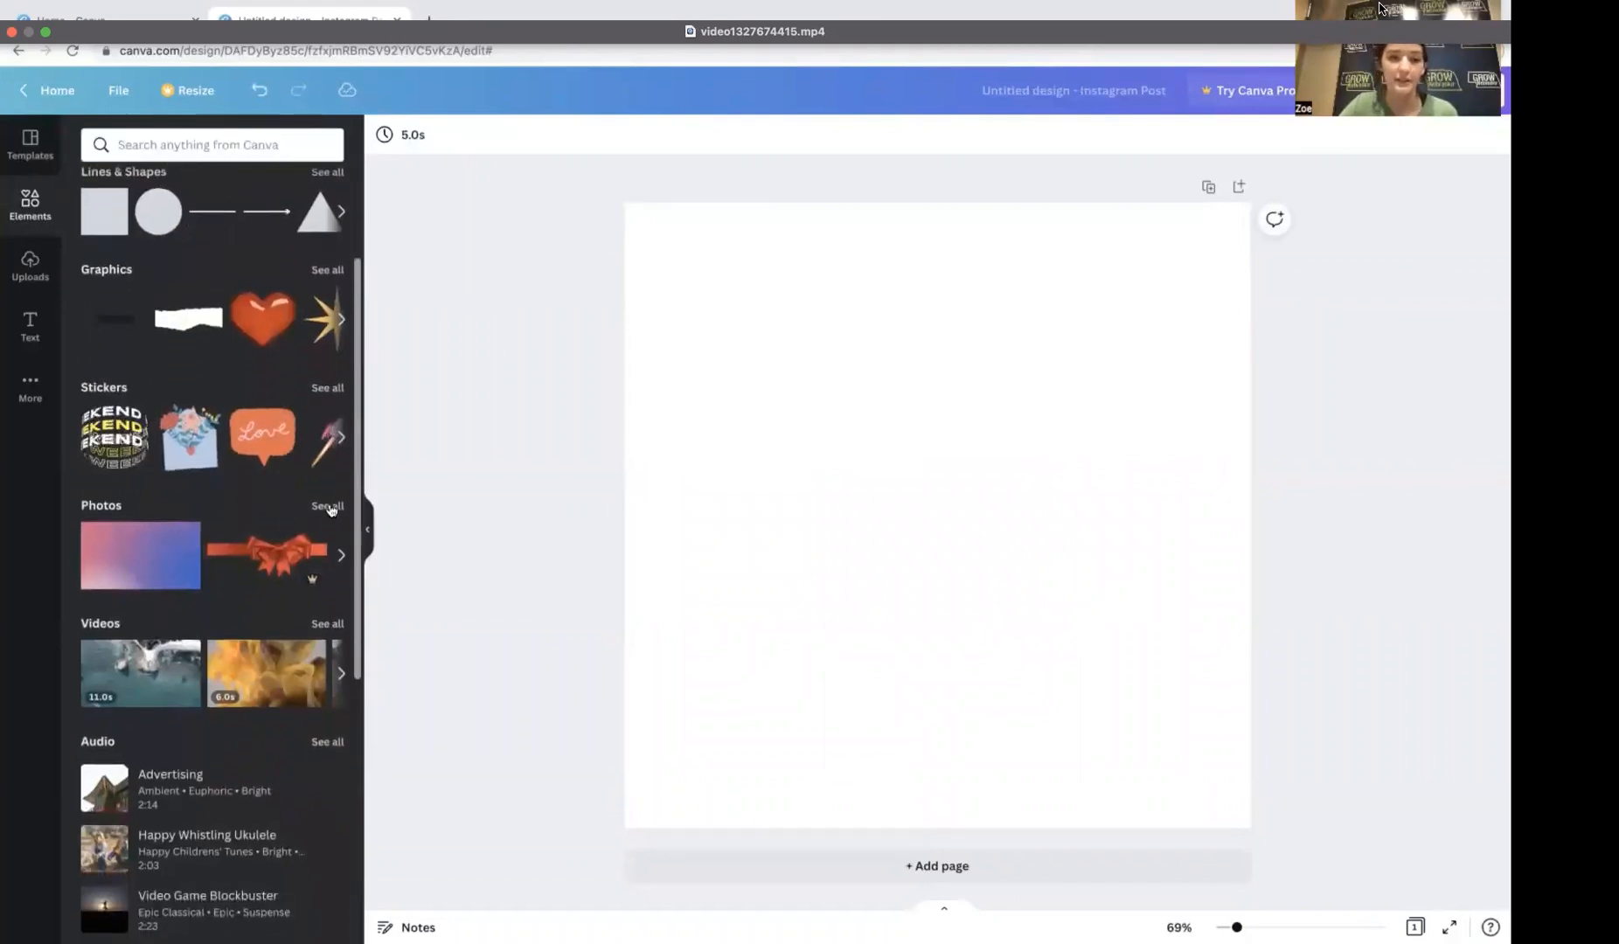
click(329, 509)
scroll(283, 524, down, 5)
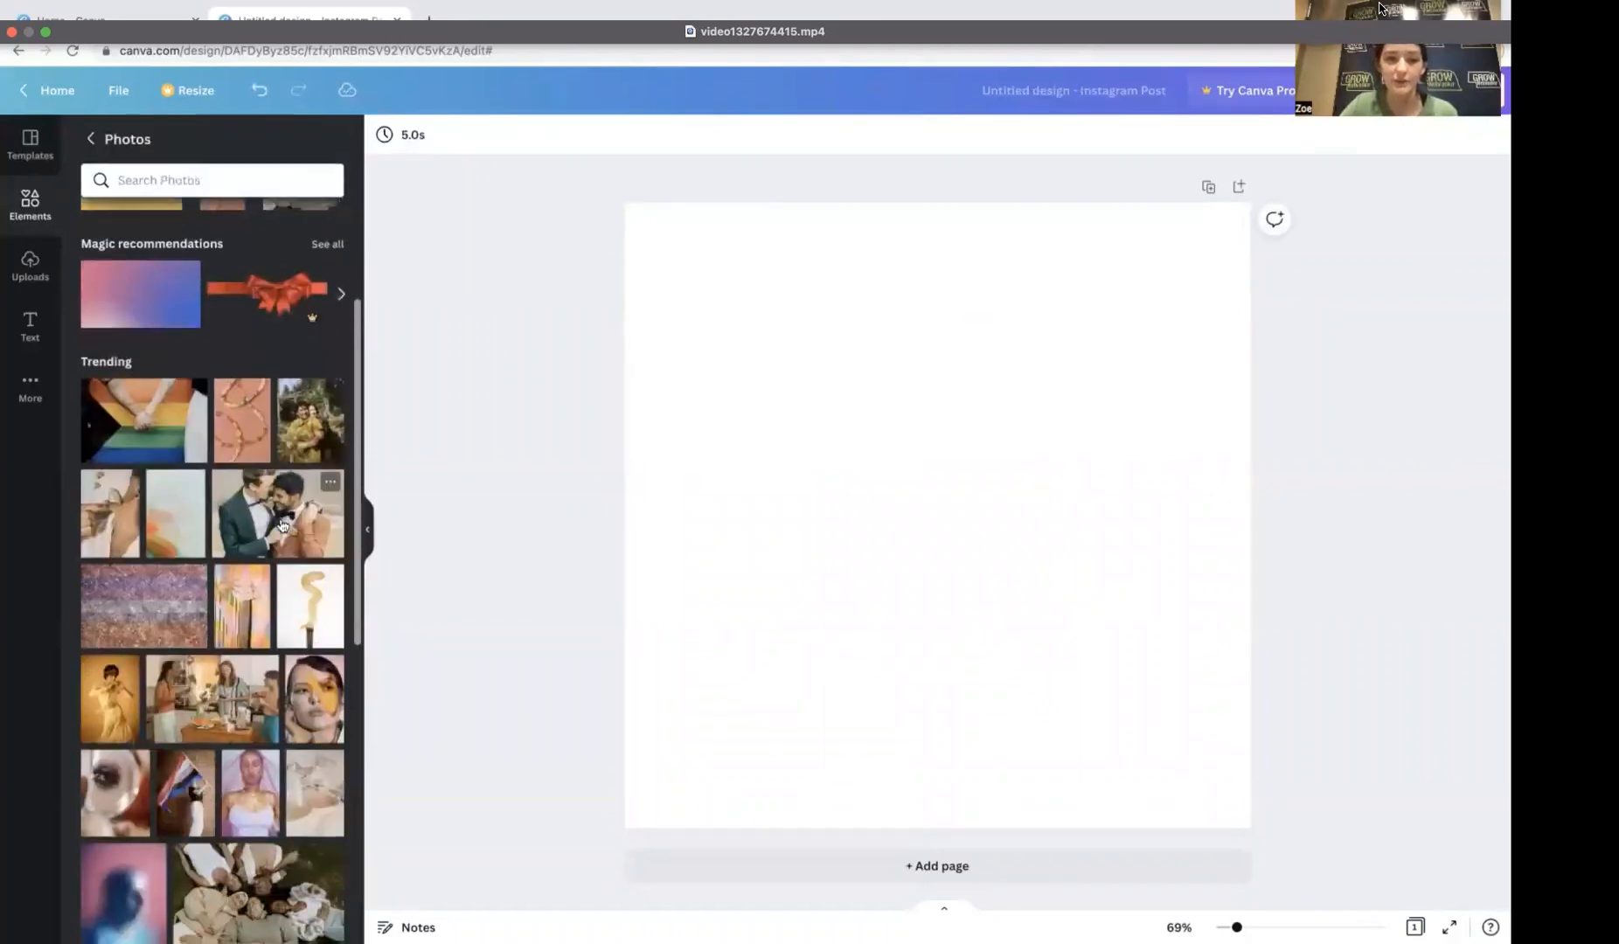
scroll(283, 525, down, 1)
scroll(282, 525, up, 10)
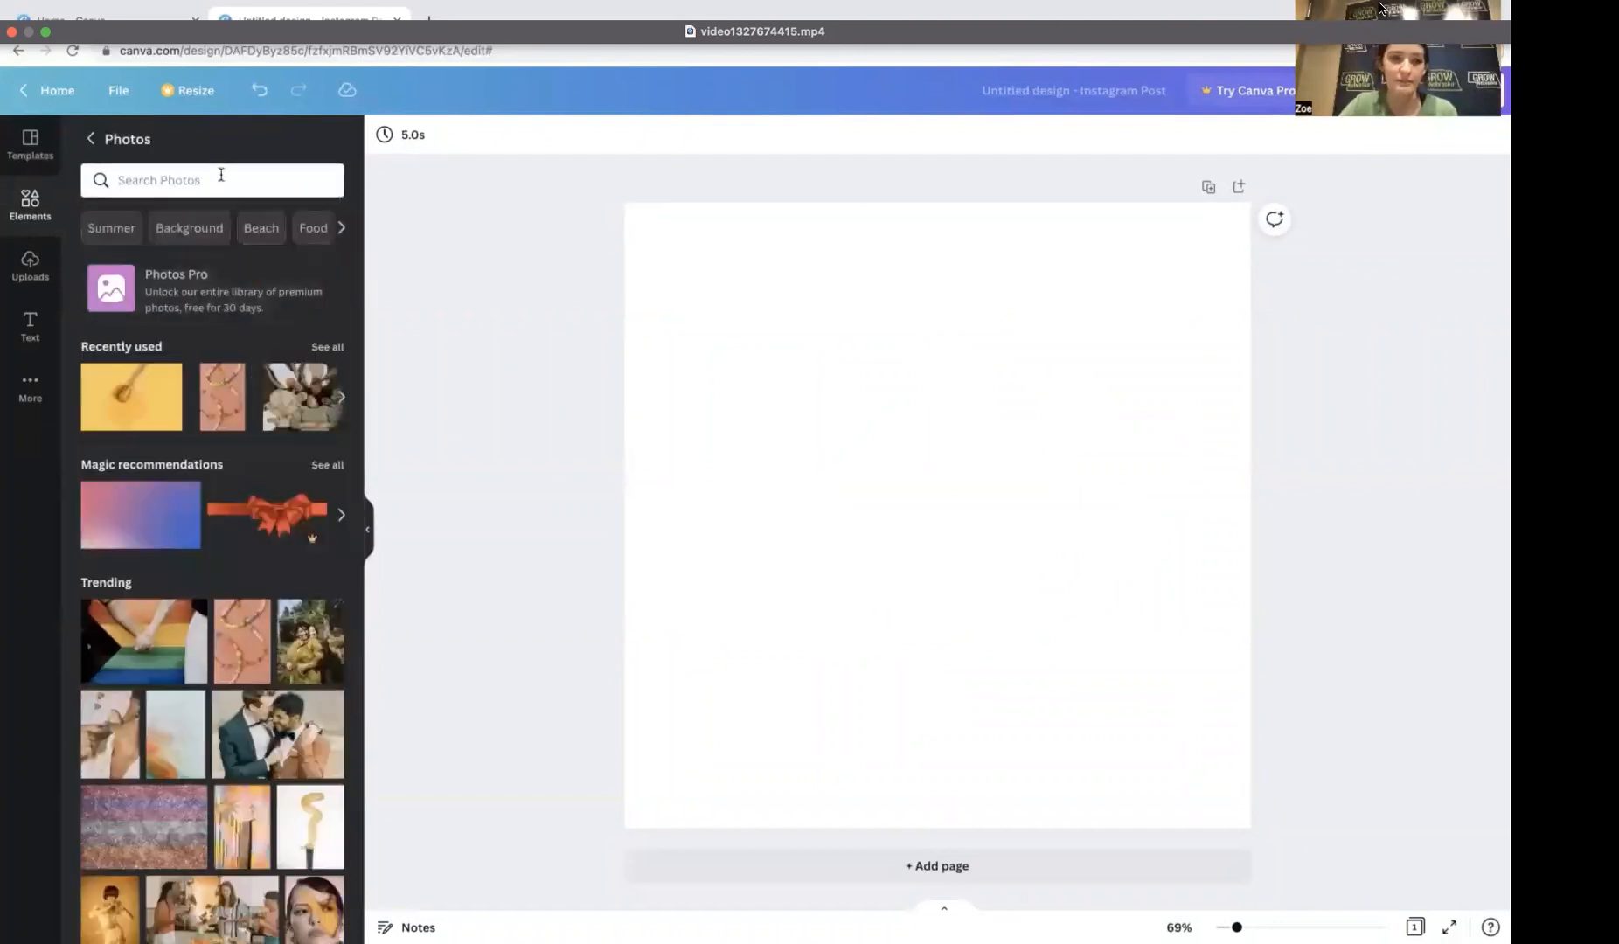
click(221, 179)
text(summer)
key(Return)
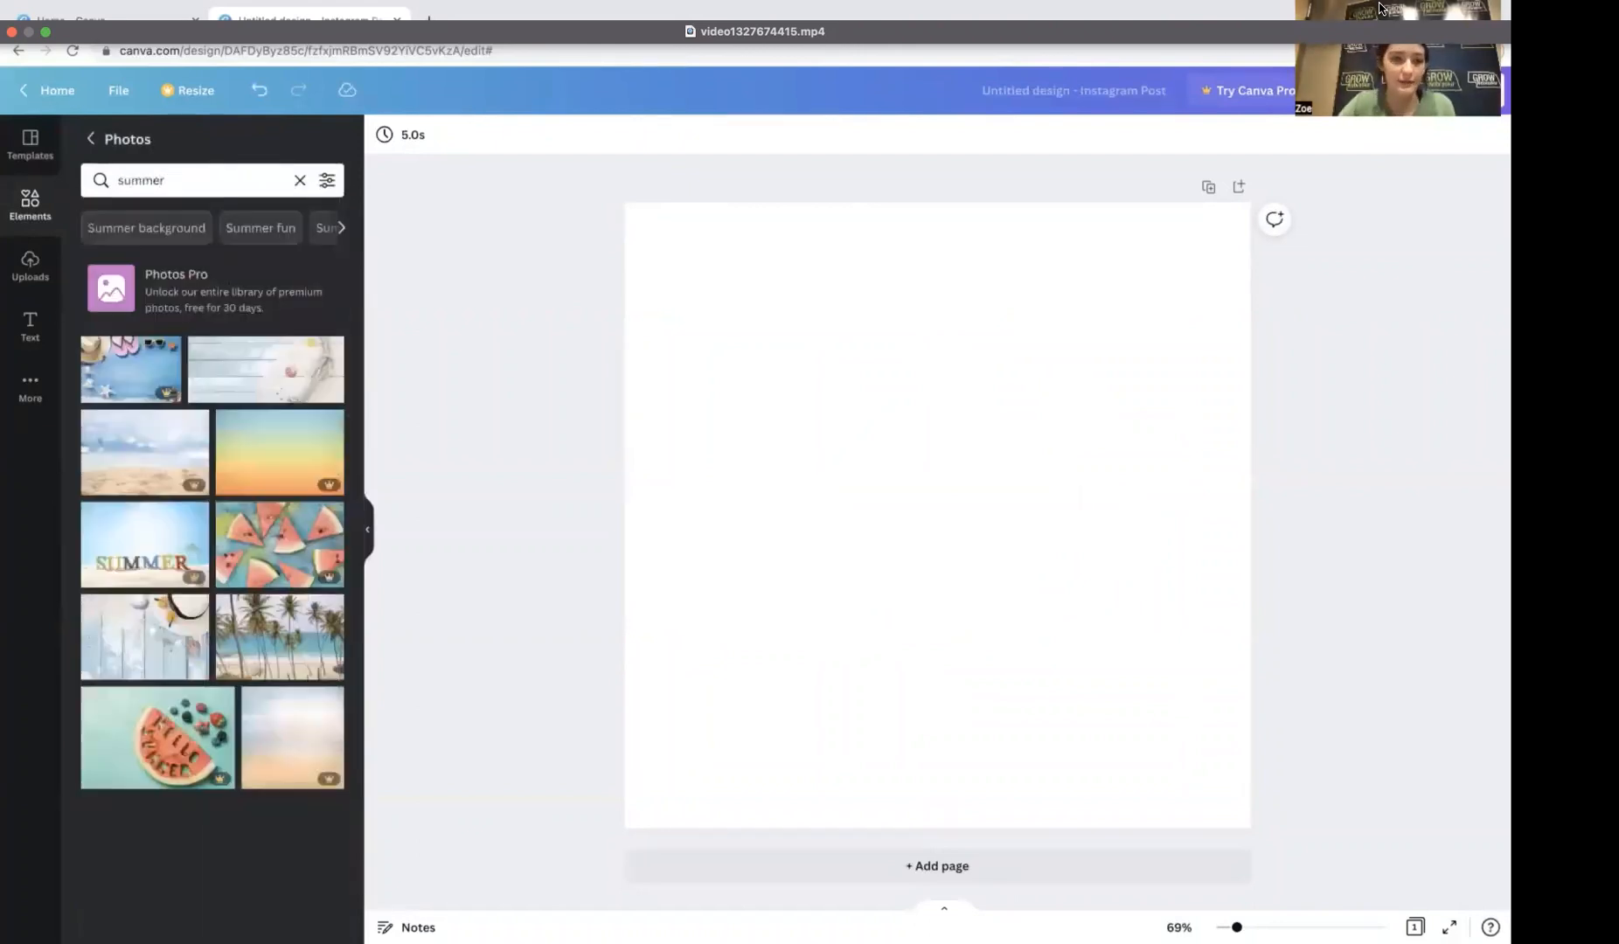
Step: Add the summer photo of a wooden deck by the sea, delete it from the page and return to the elements overview
scroll(251, 464, down, 7)
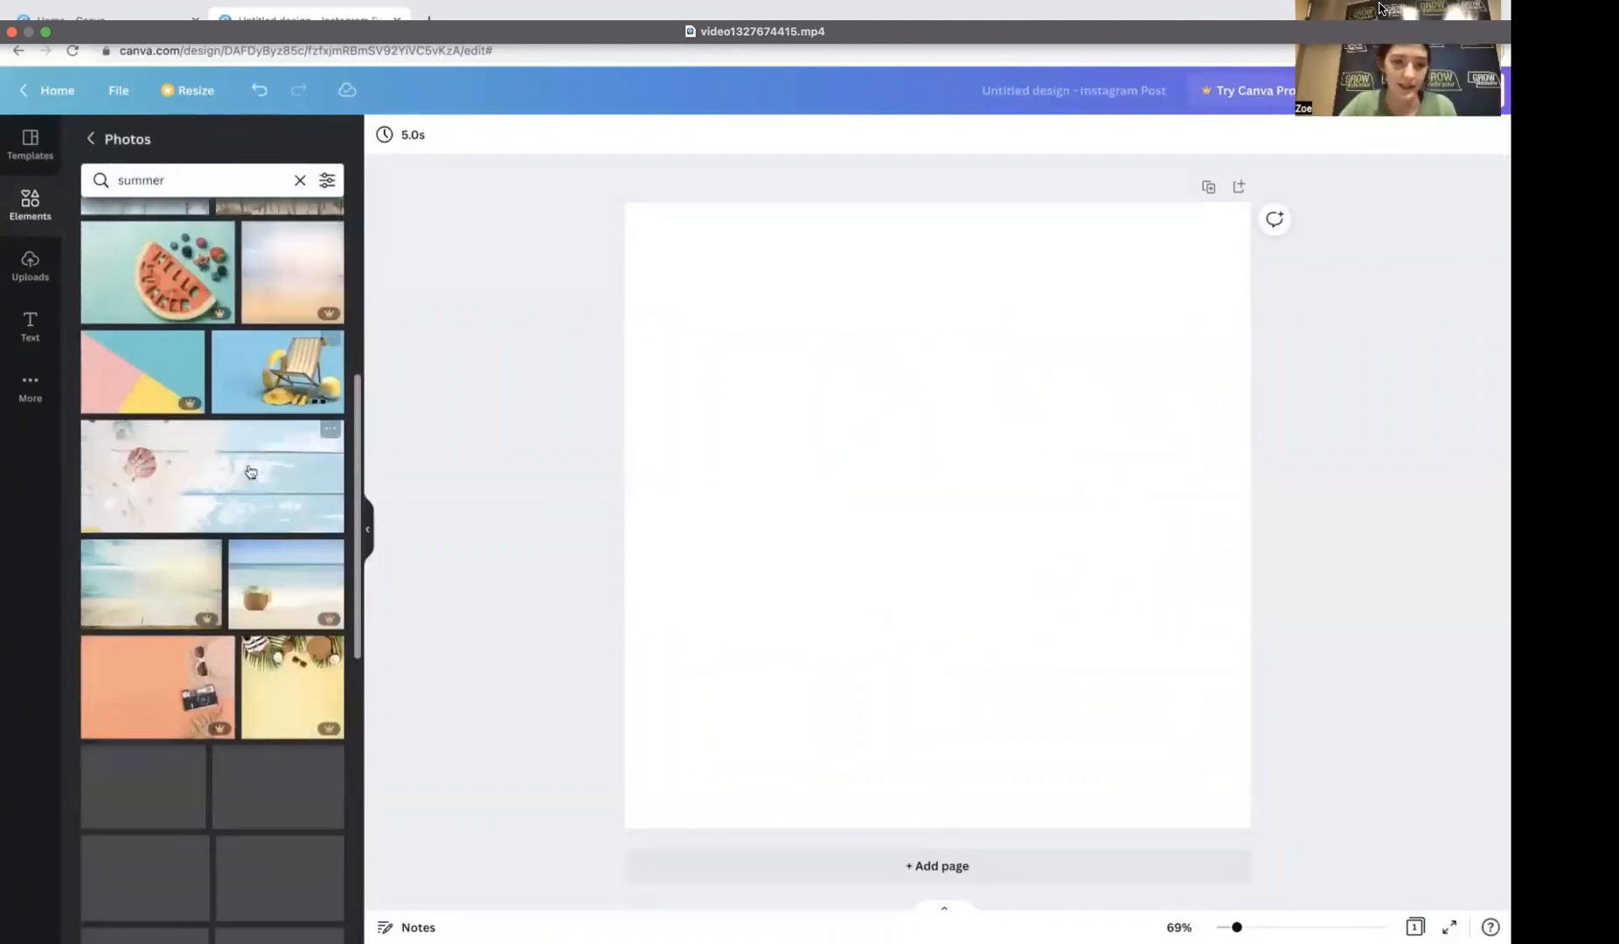
click(180, 589)
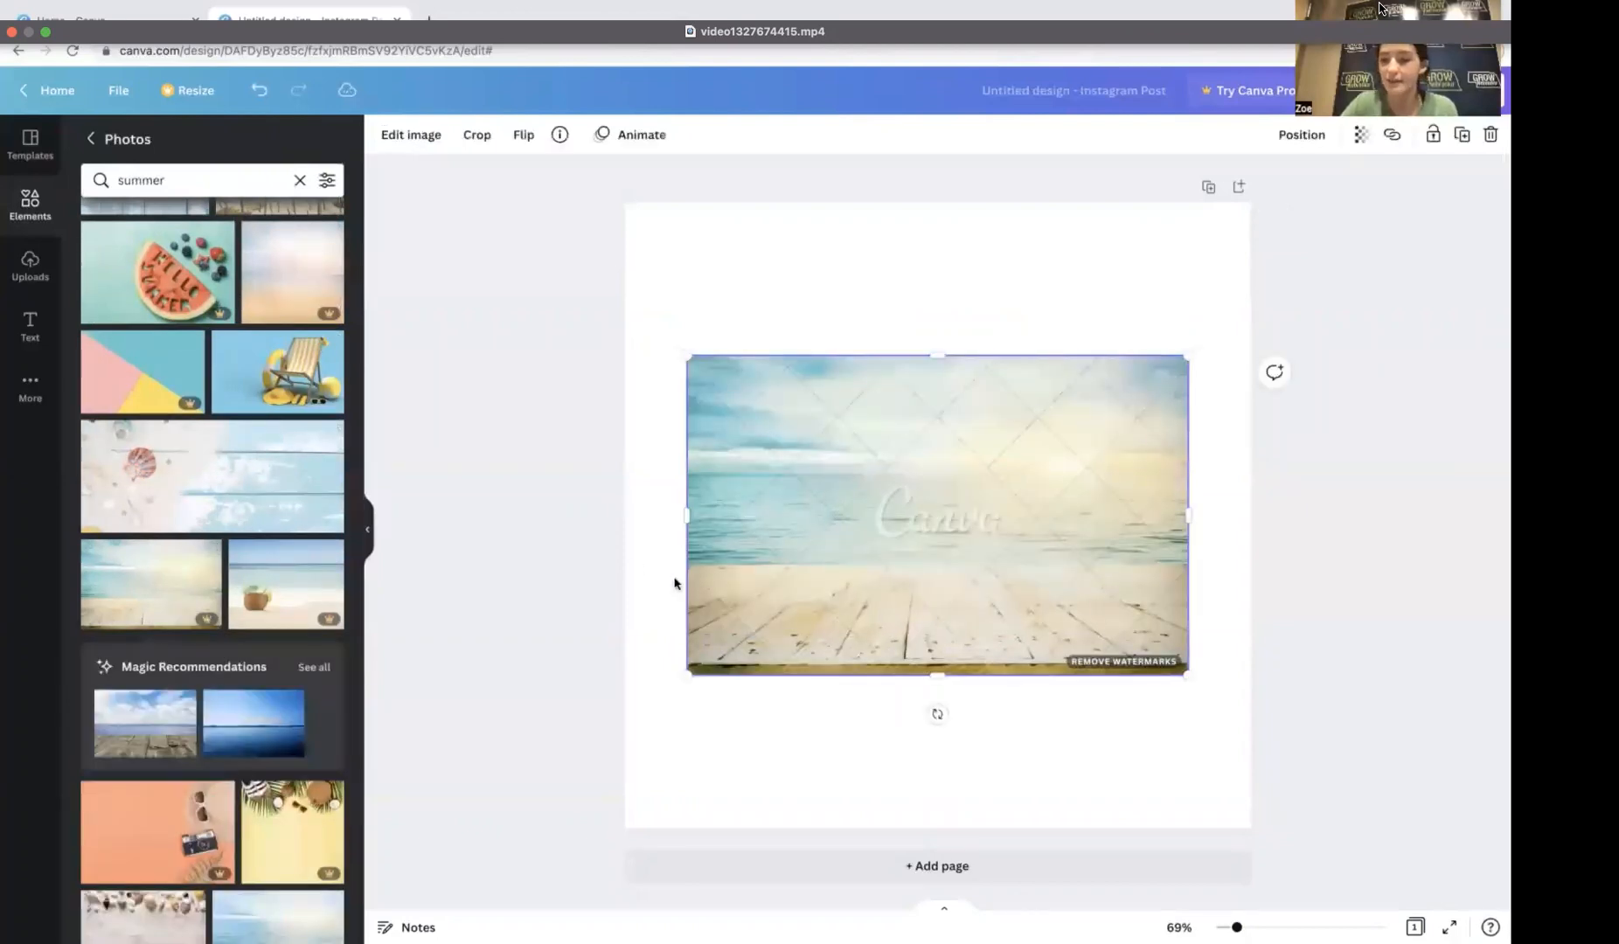
key(Delete)
scroll(256, 525, down, 4)
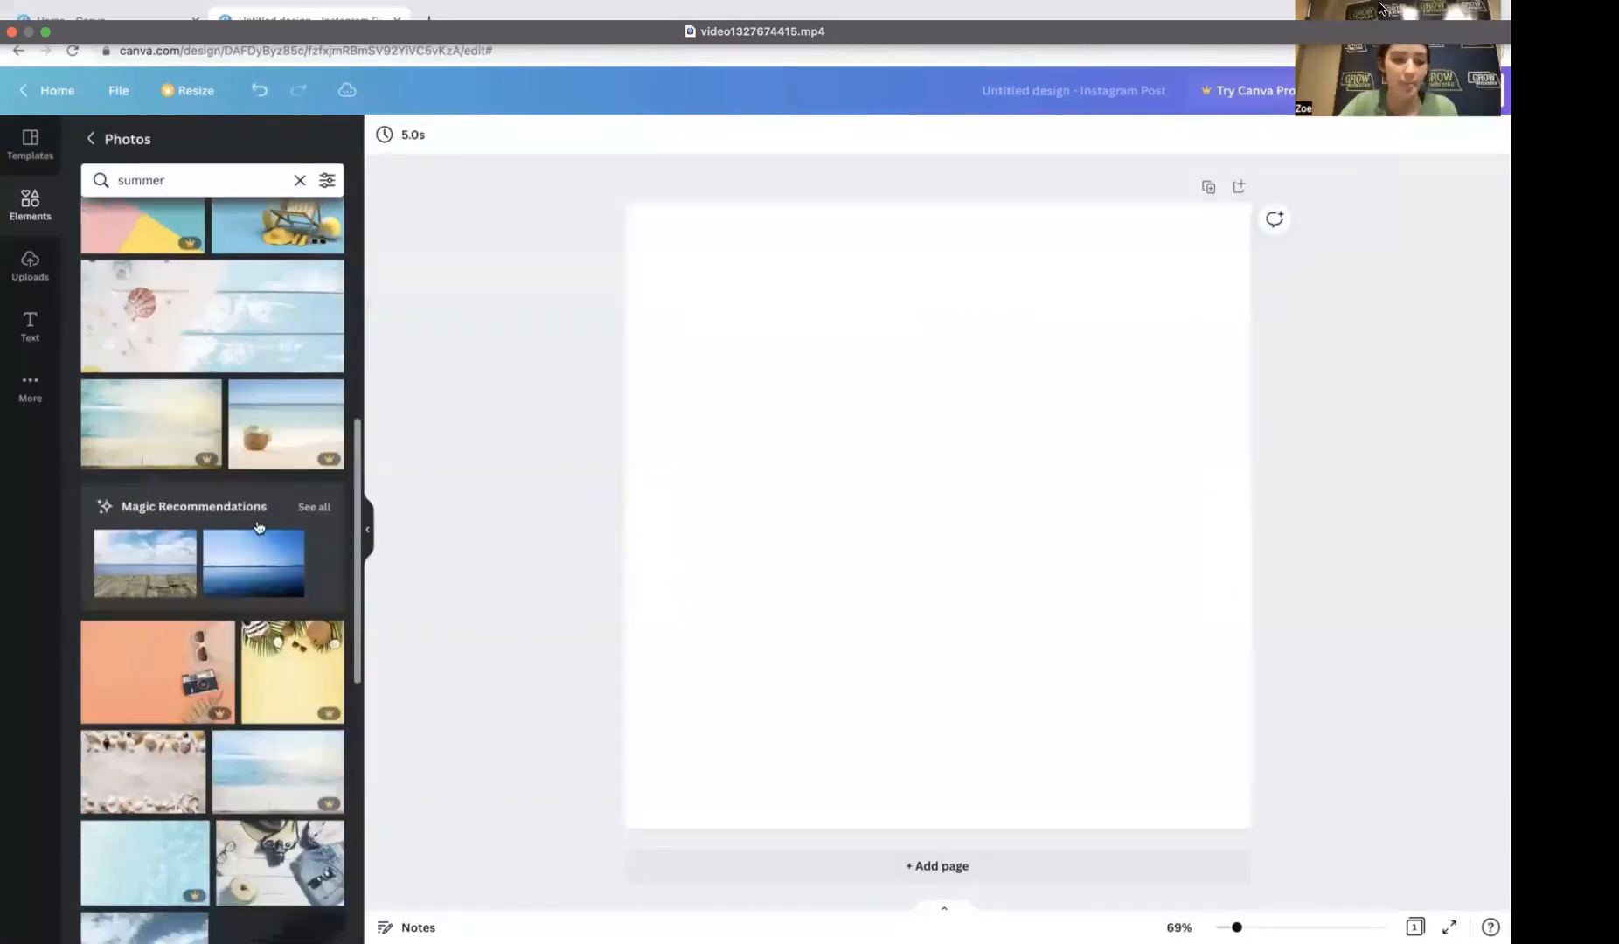
scroll(255, 525, up, 2)
scroll(255, 524, up, 5)
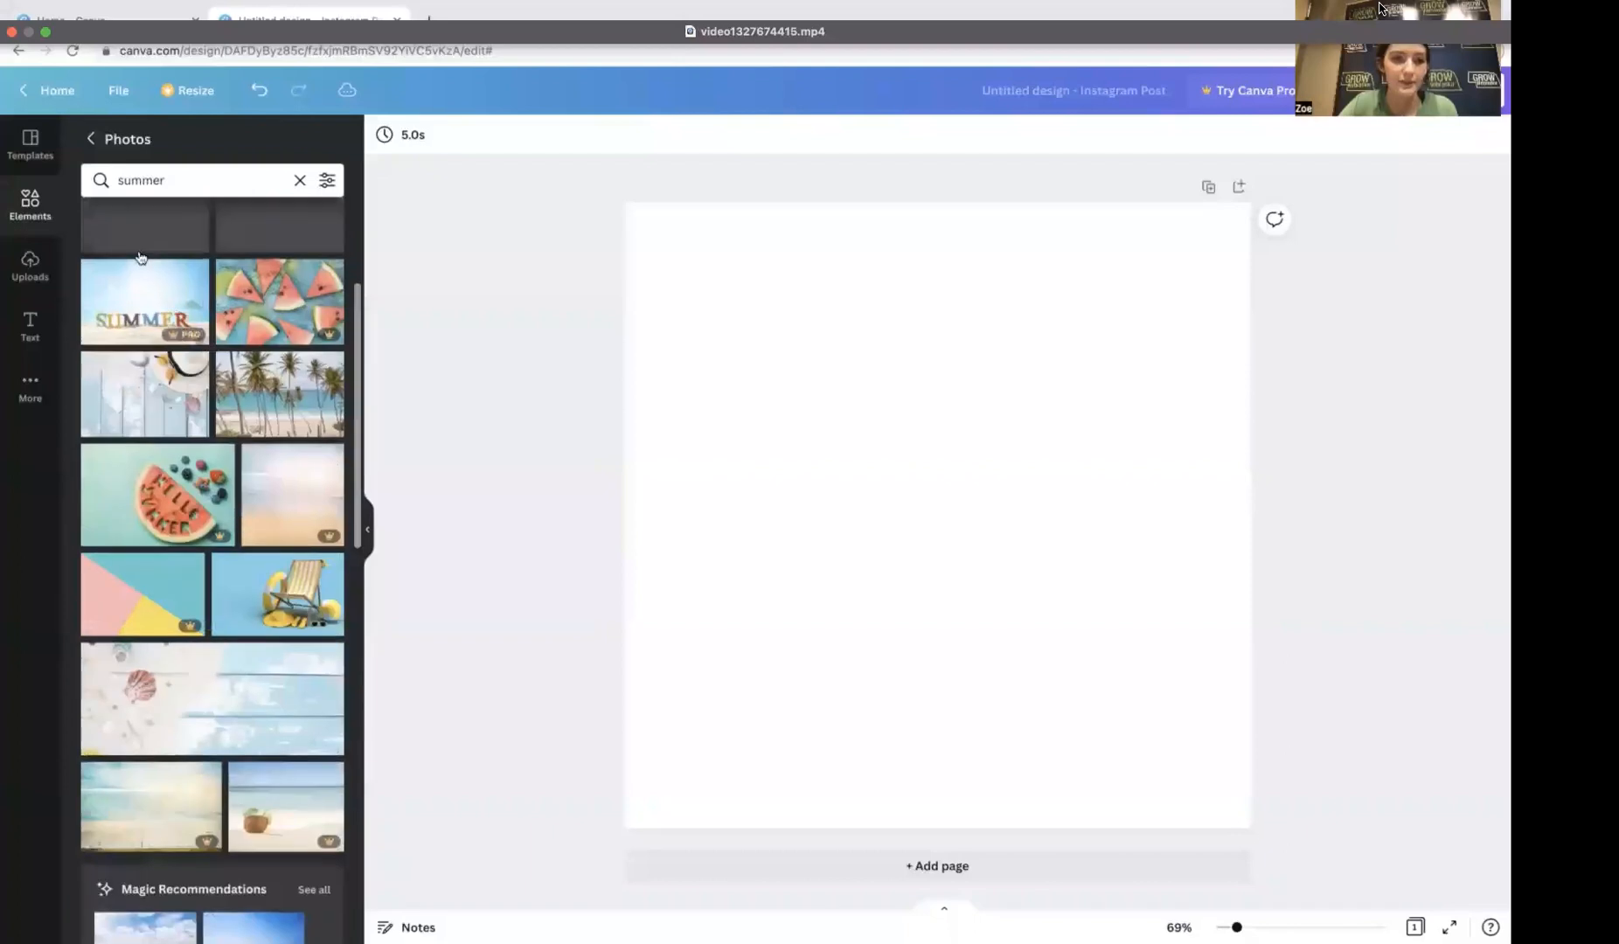
click(92, 140)
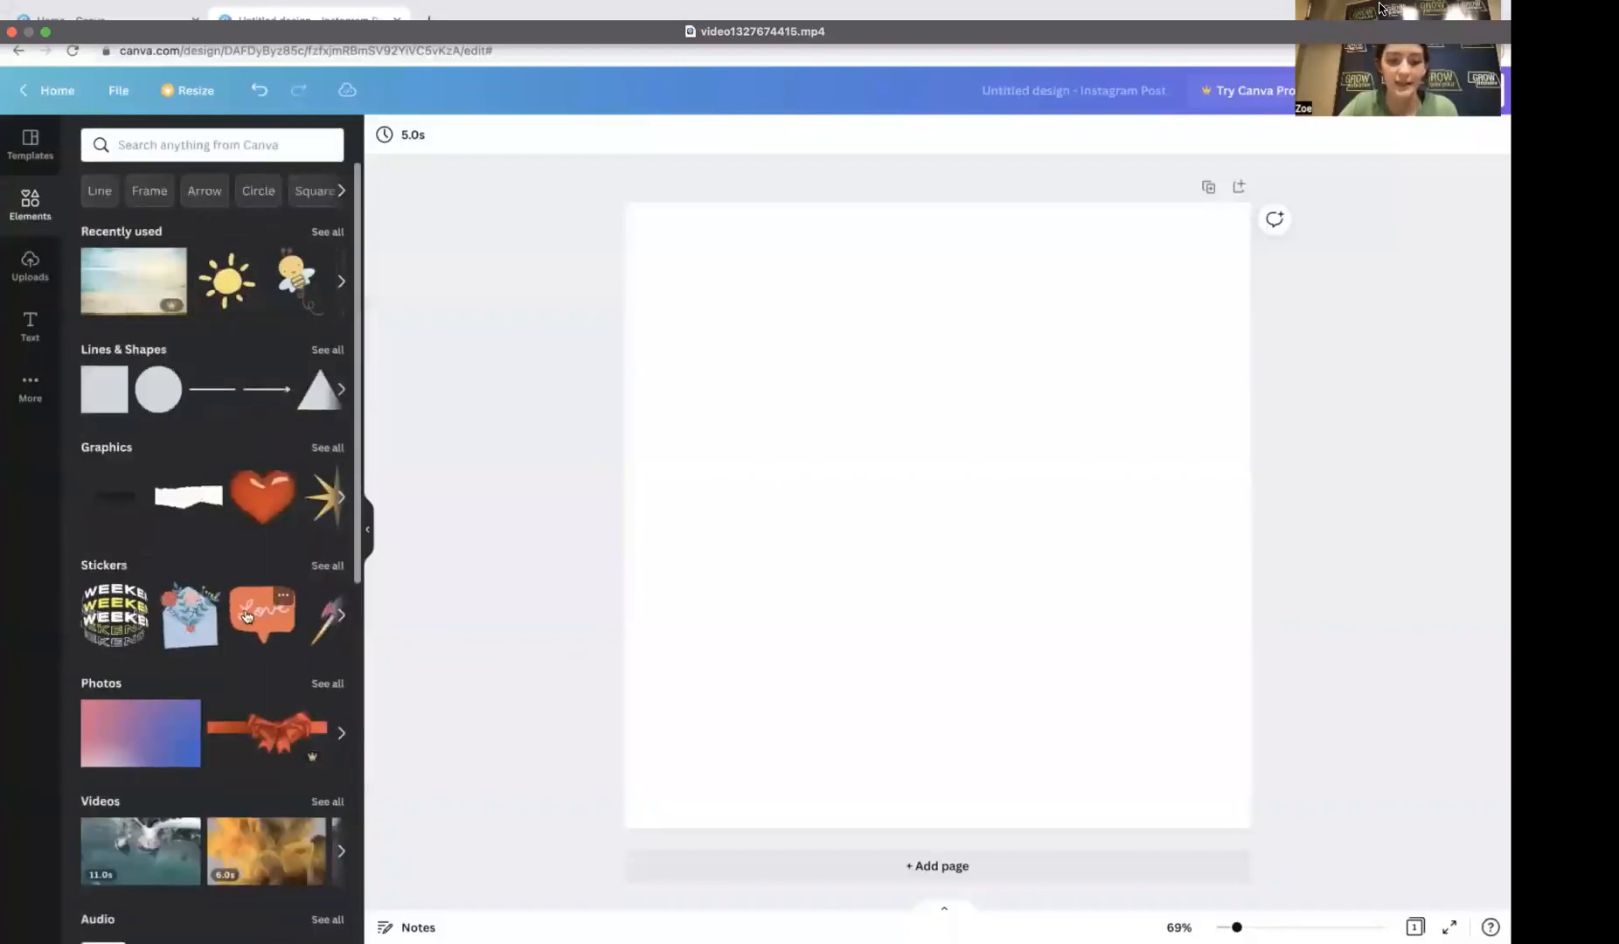
Step: Browse the full Videos collection, add the recently used clip of hands beside a coffee glass to the page and delete it
scroll(243, 609, down, 1)
scroll(243, 611, down, 1)
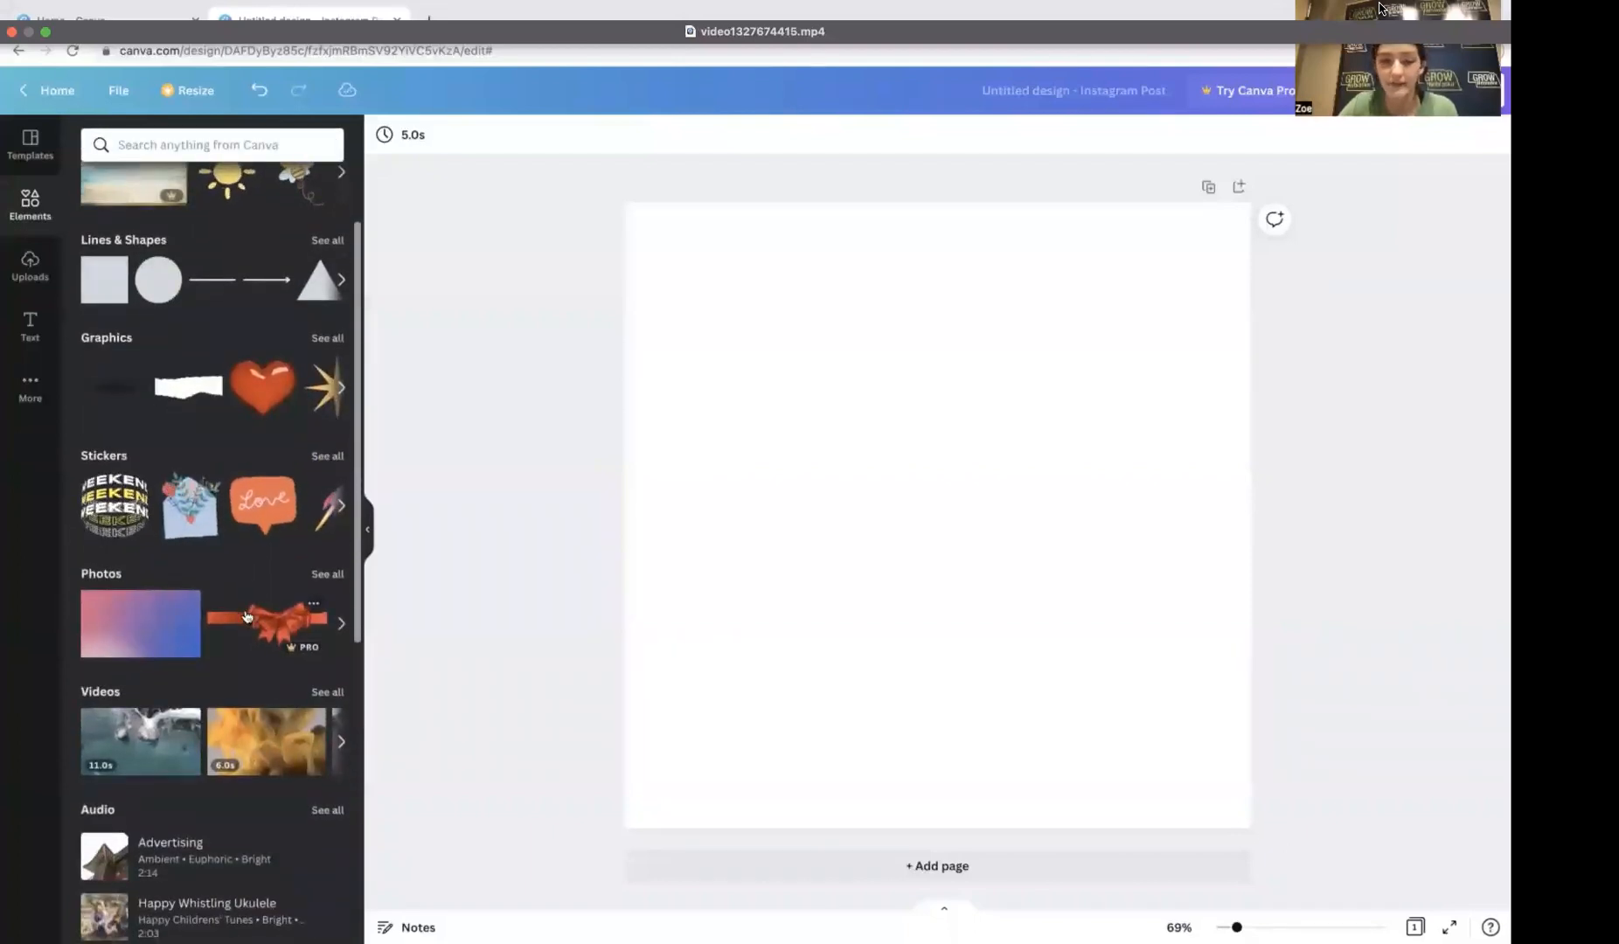
scroll(304, 677, down, 1)
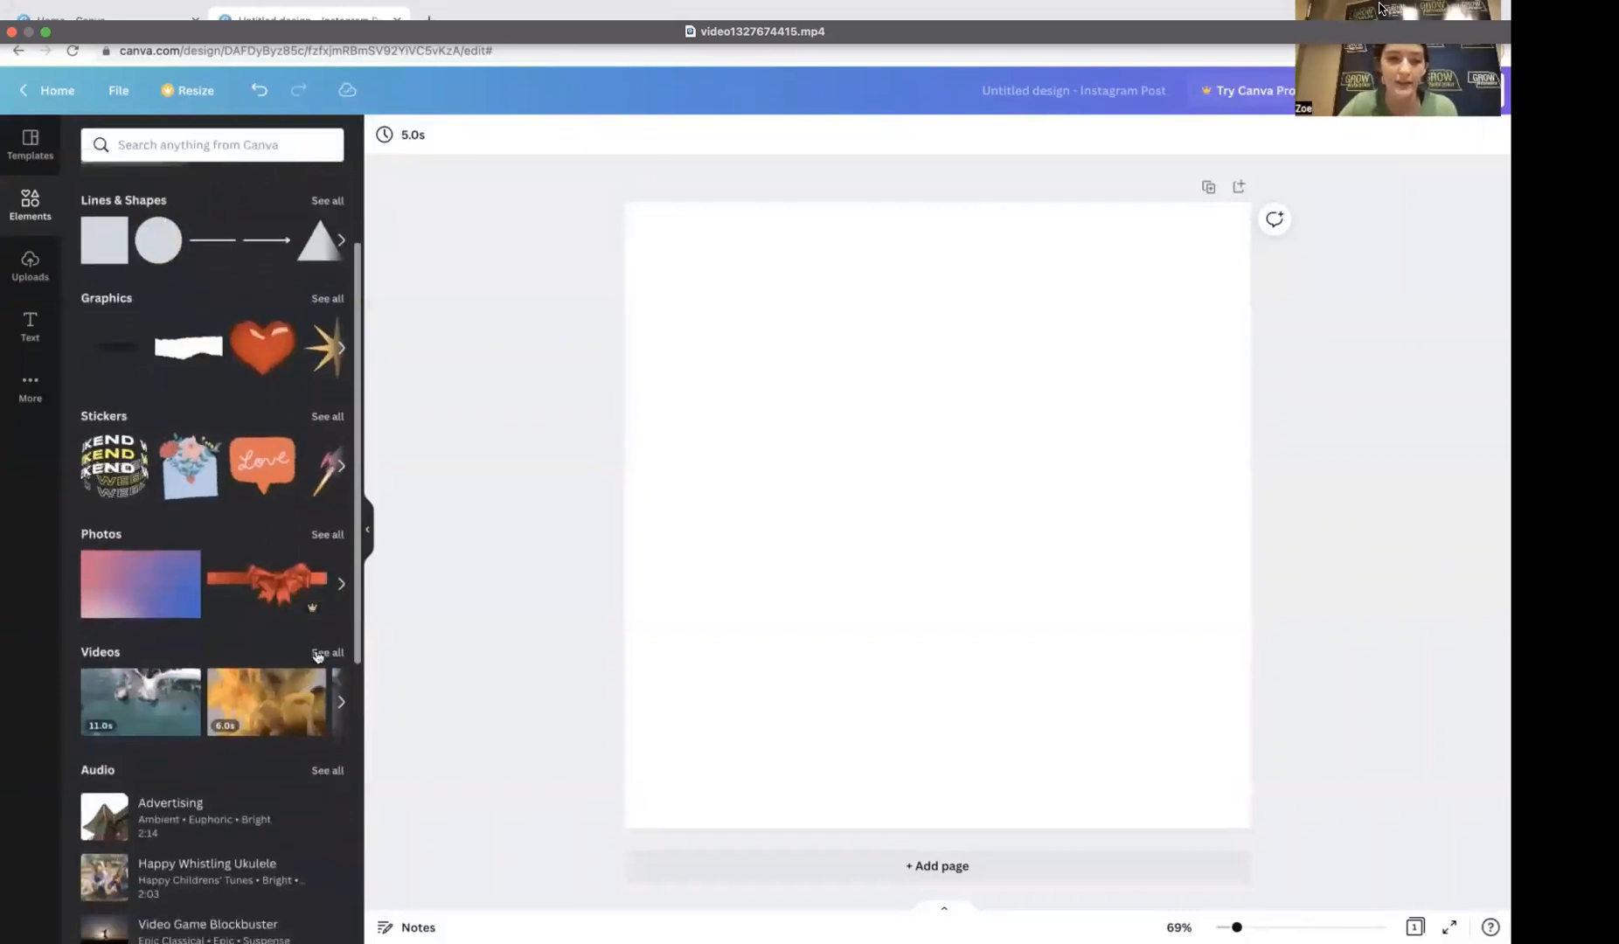
click(317, 656)
scroll(286, 583, down, 2)
scroll(286, 581, down, 1)
scroll(294, 472, up, 1)
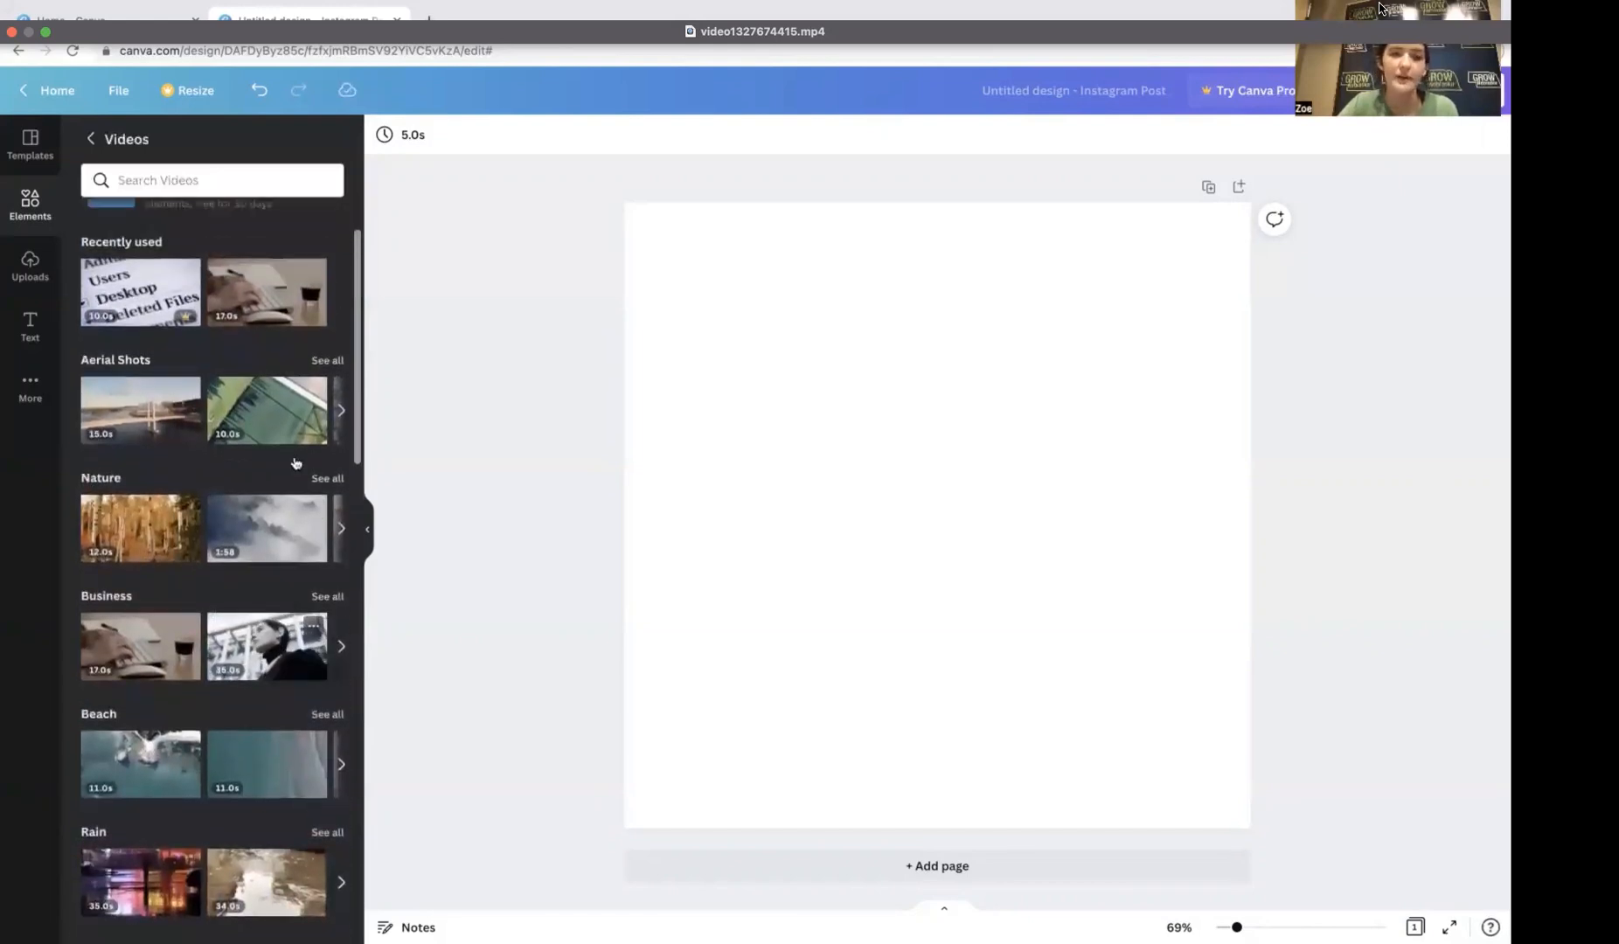
click(274, 306)
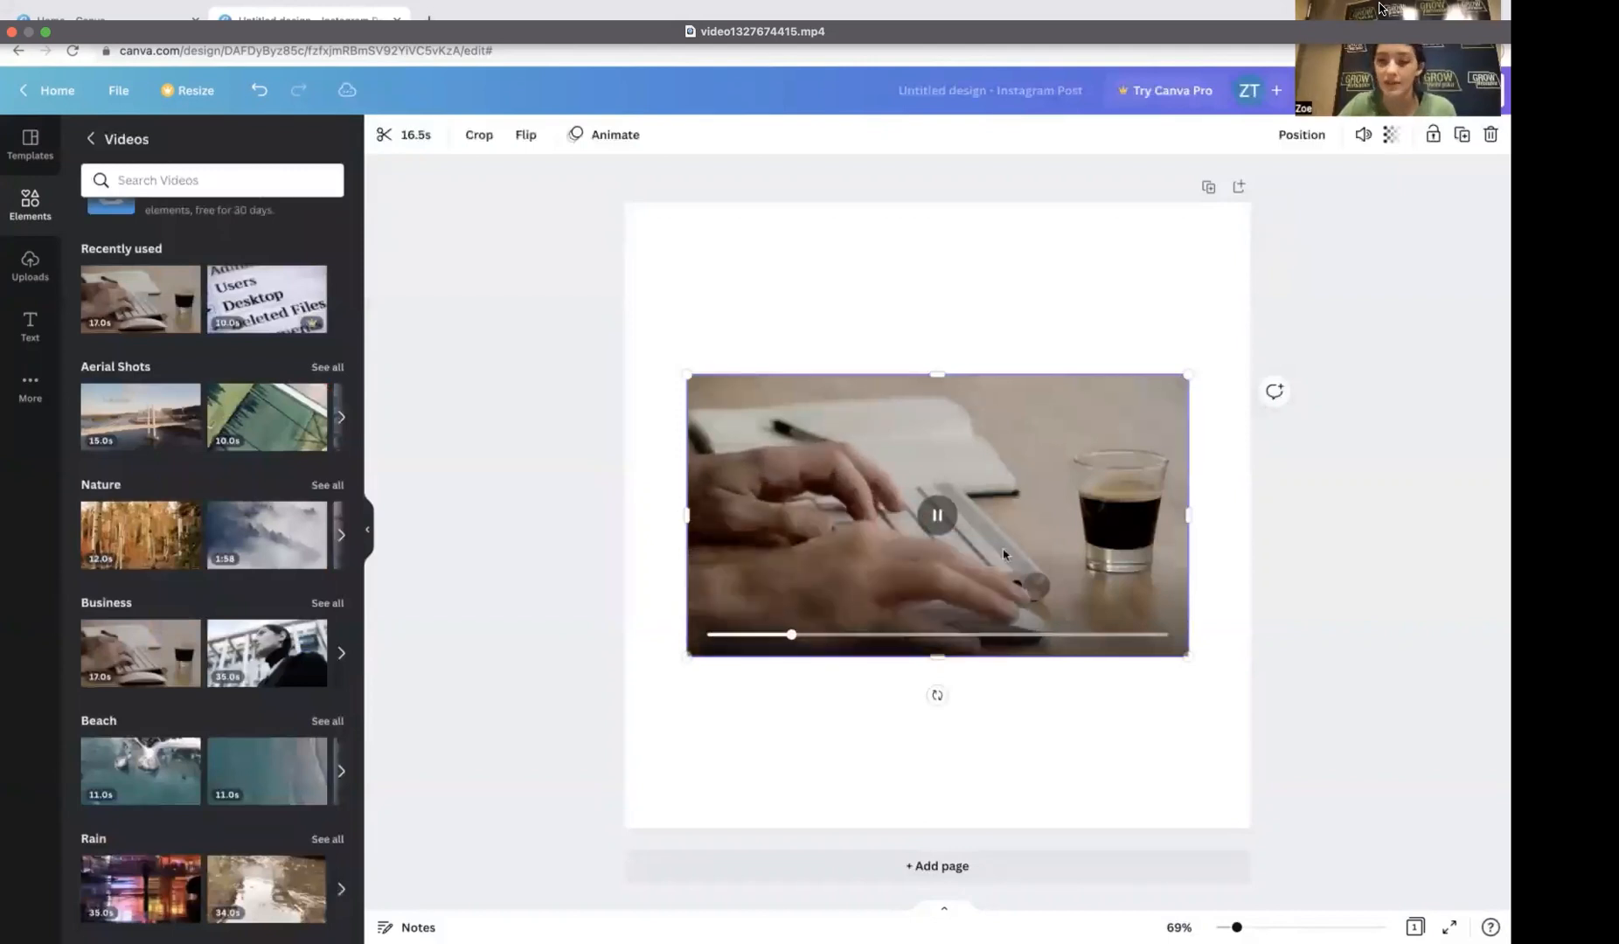
key(Delete)
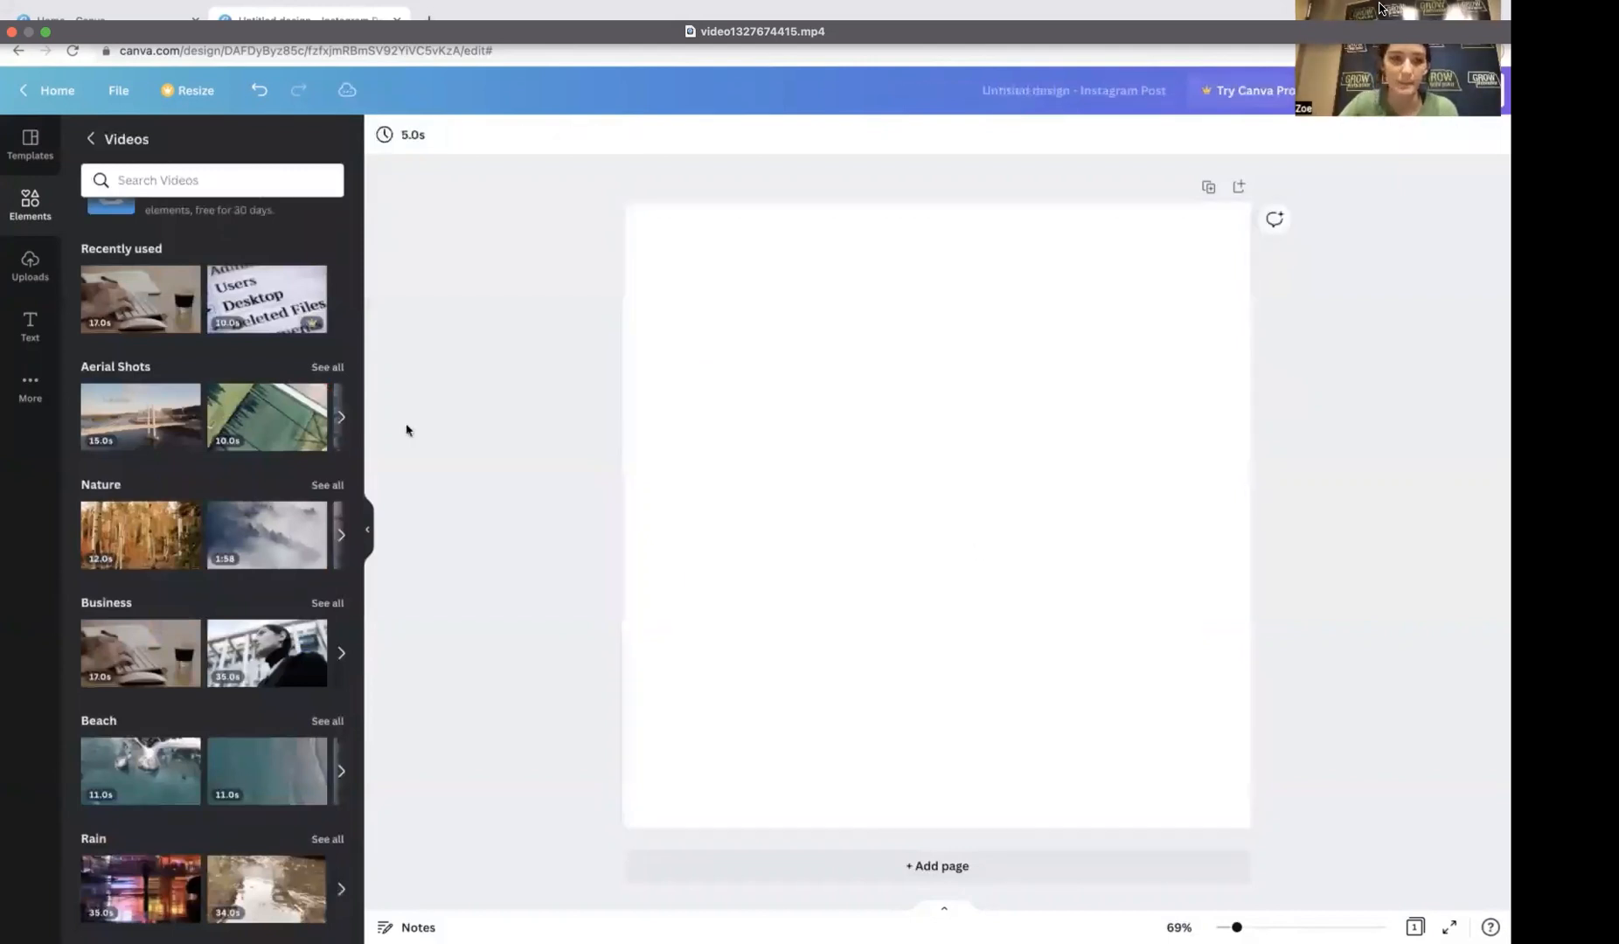
Step: Look through the full Charts collection and return to the elements overview
click(89, 140)
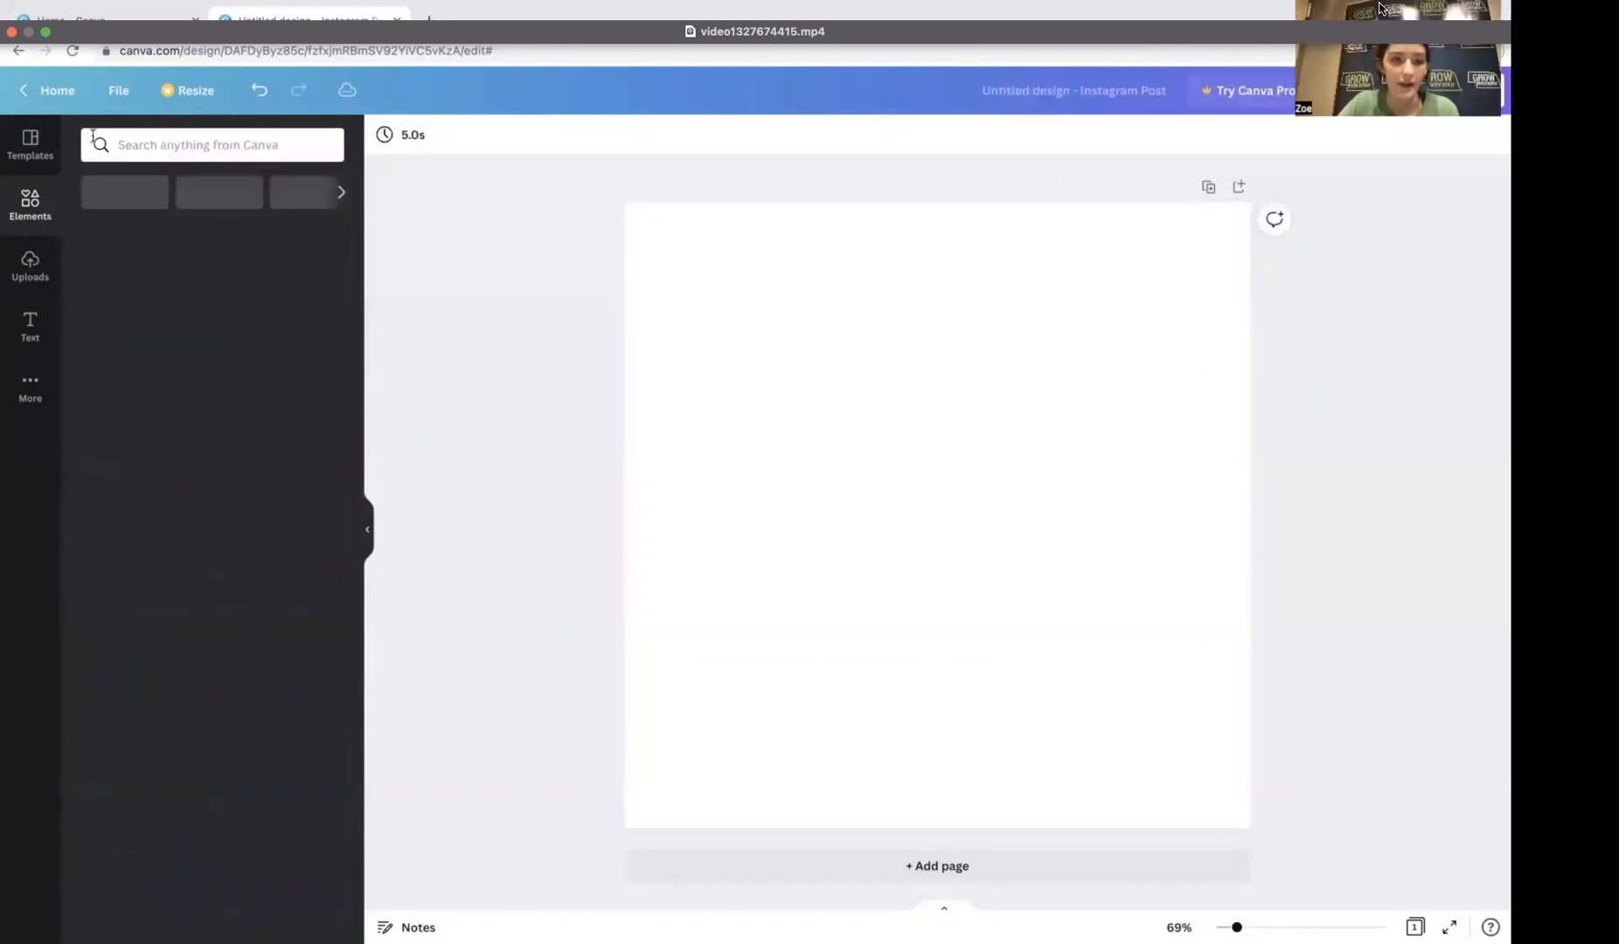
scroll(187, 503, down, 8)
scroll(187, 504, down, 2)
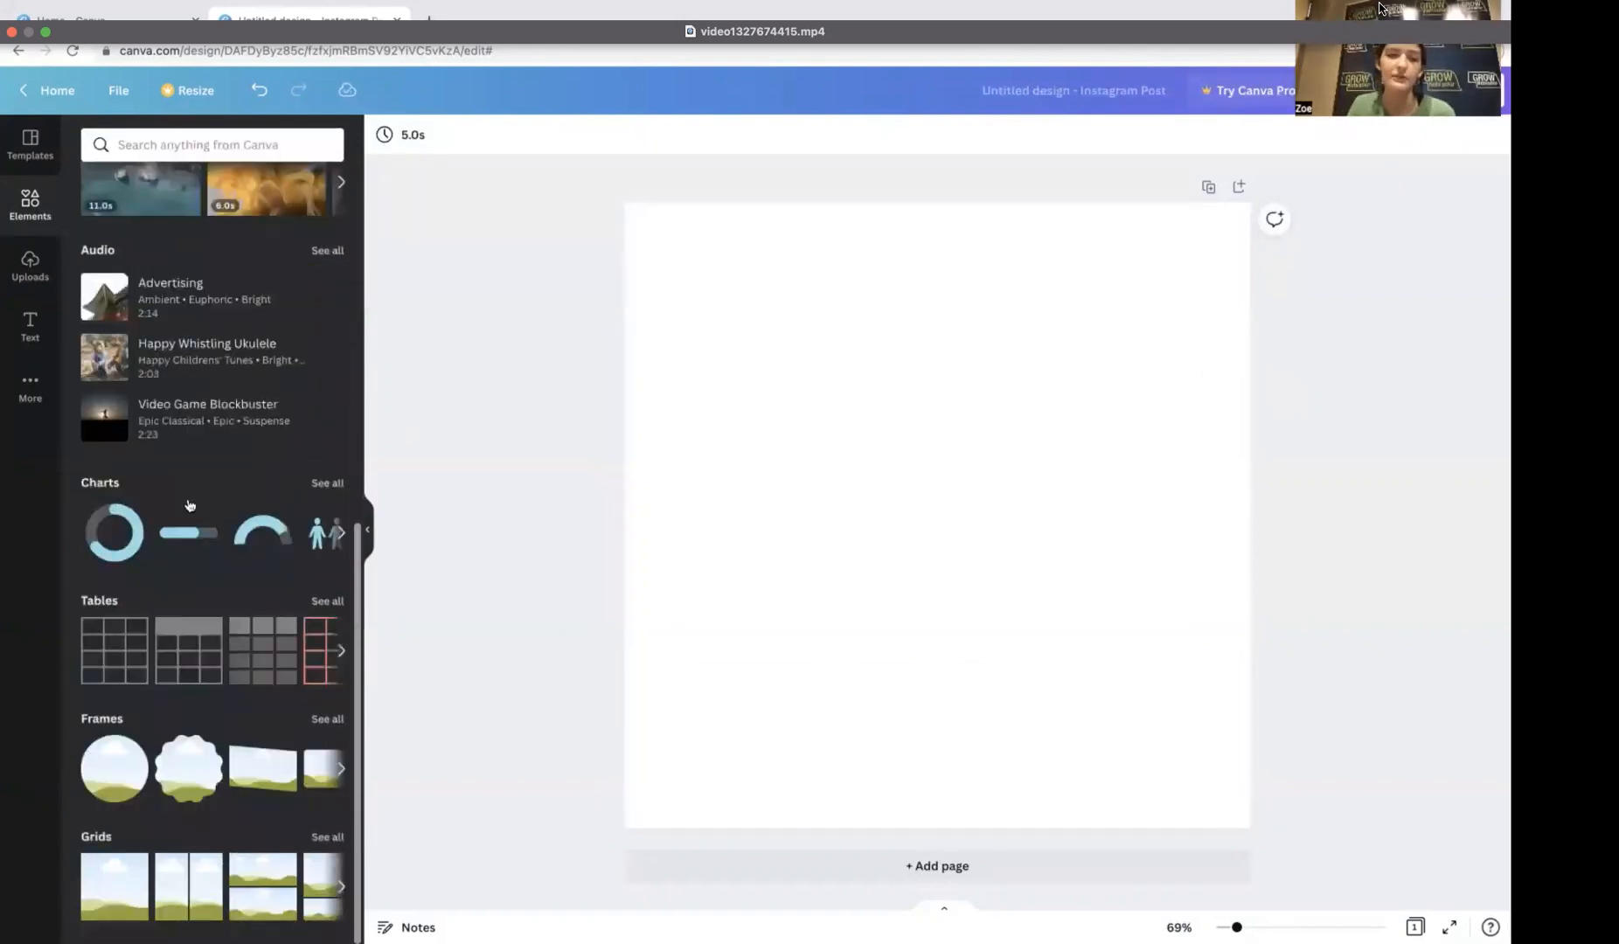
click(327, 485)
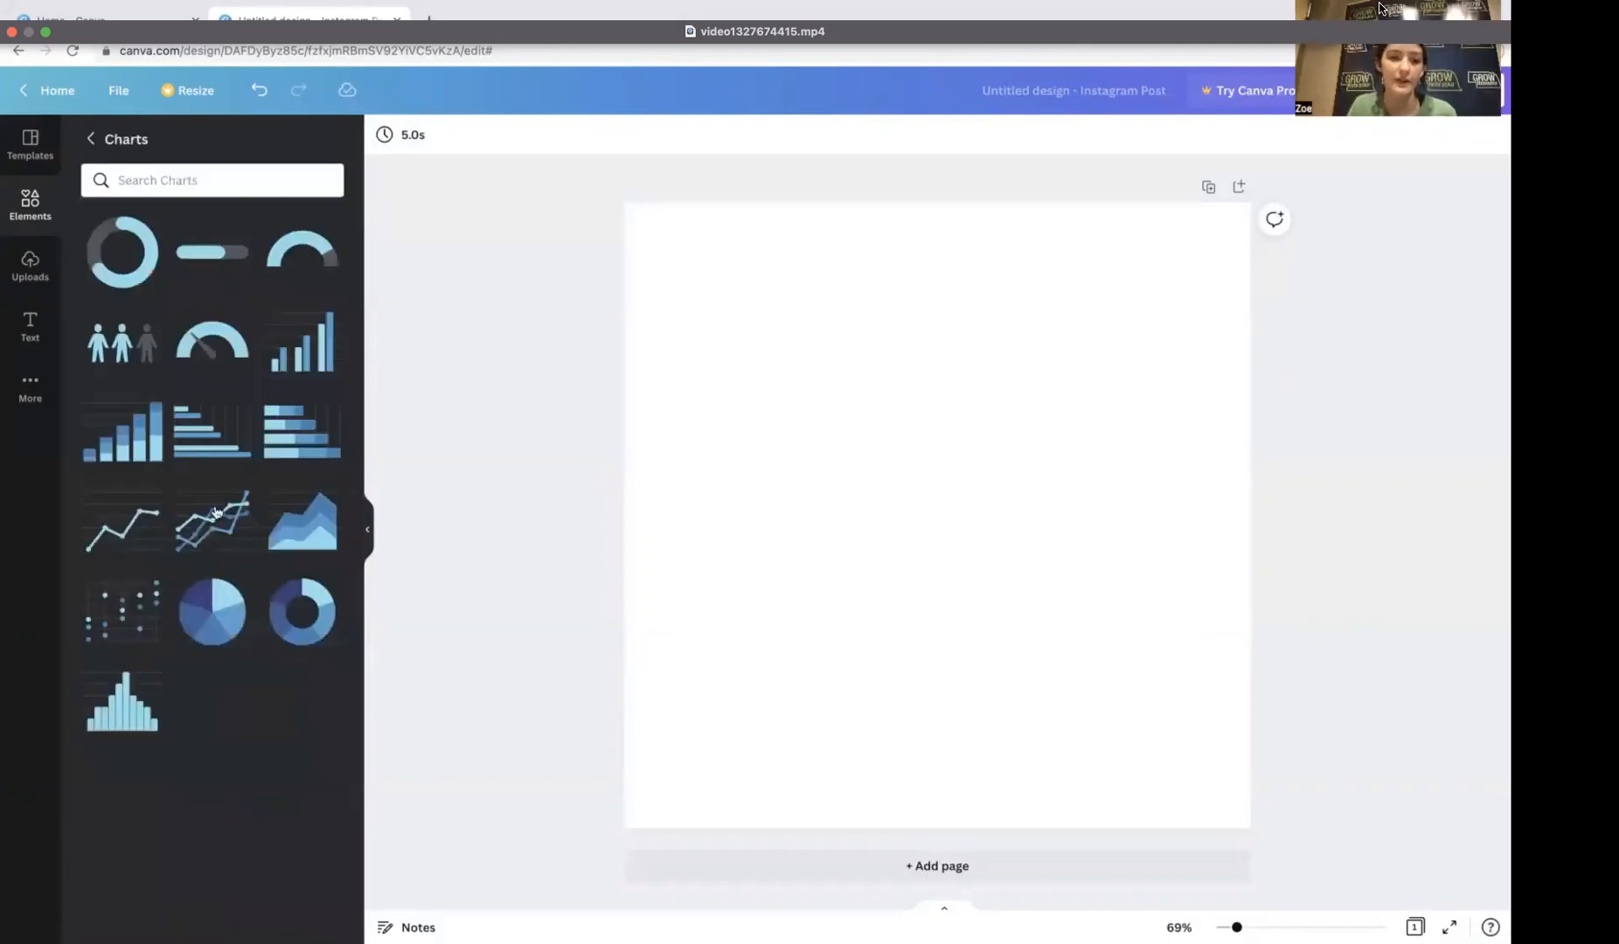
click(93, 140)
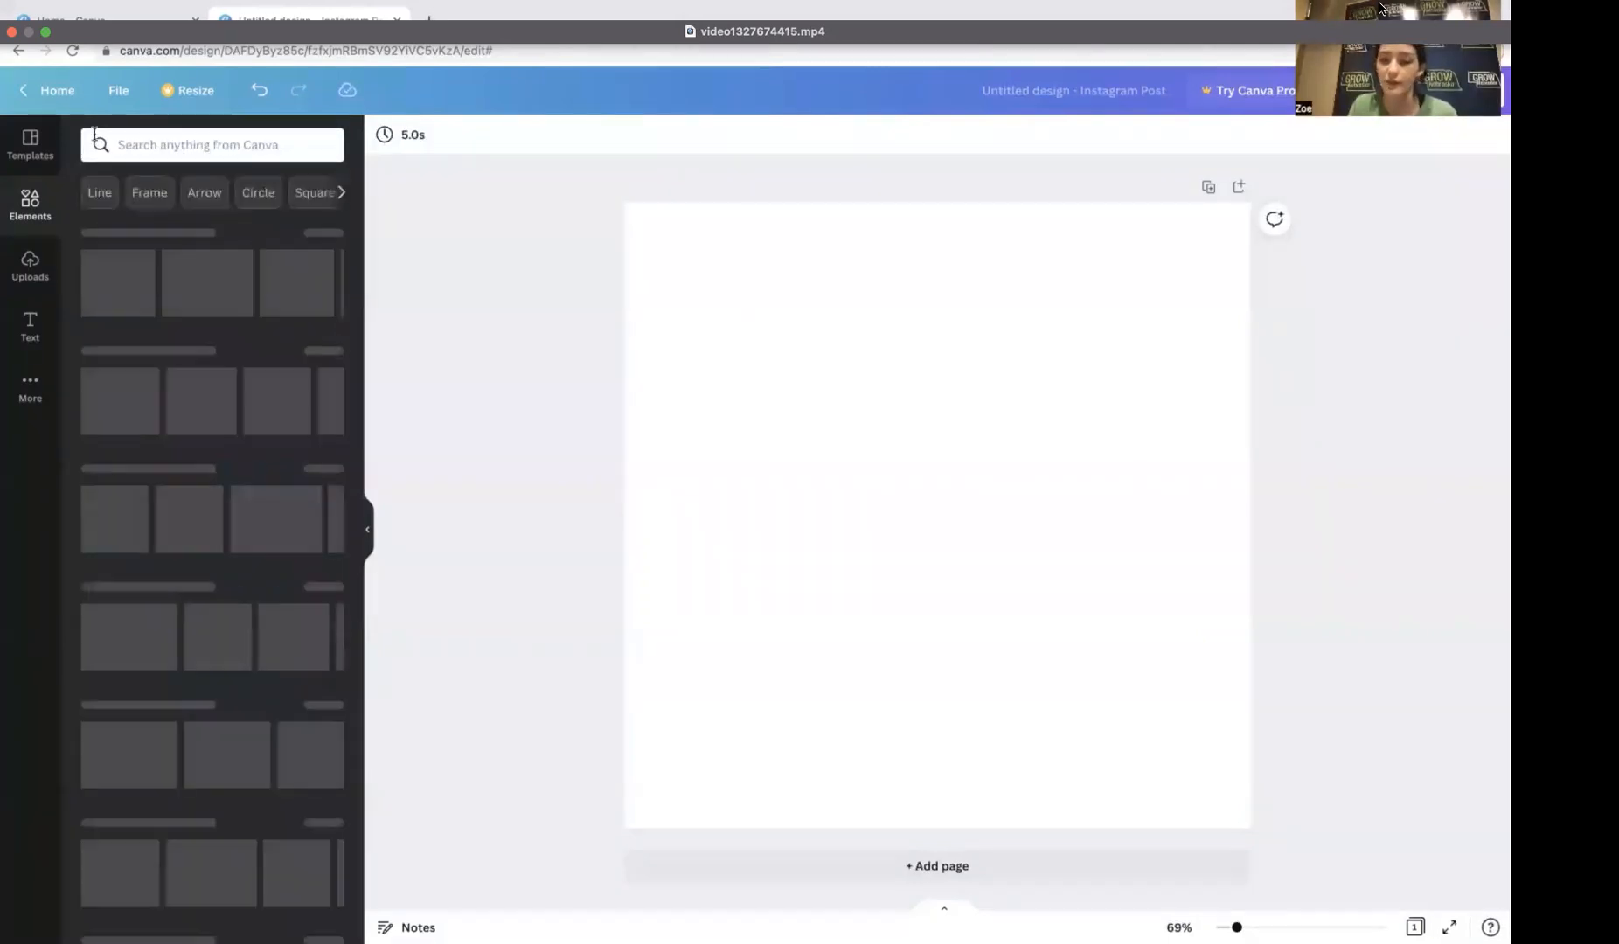
Step: Add the circular frame to the page and delete it again
scroll(133, 531, down, 3)
scroll(133, 532, down, 5)
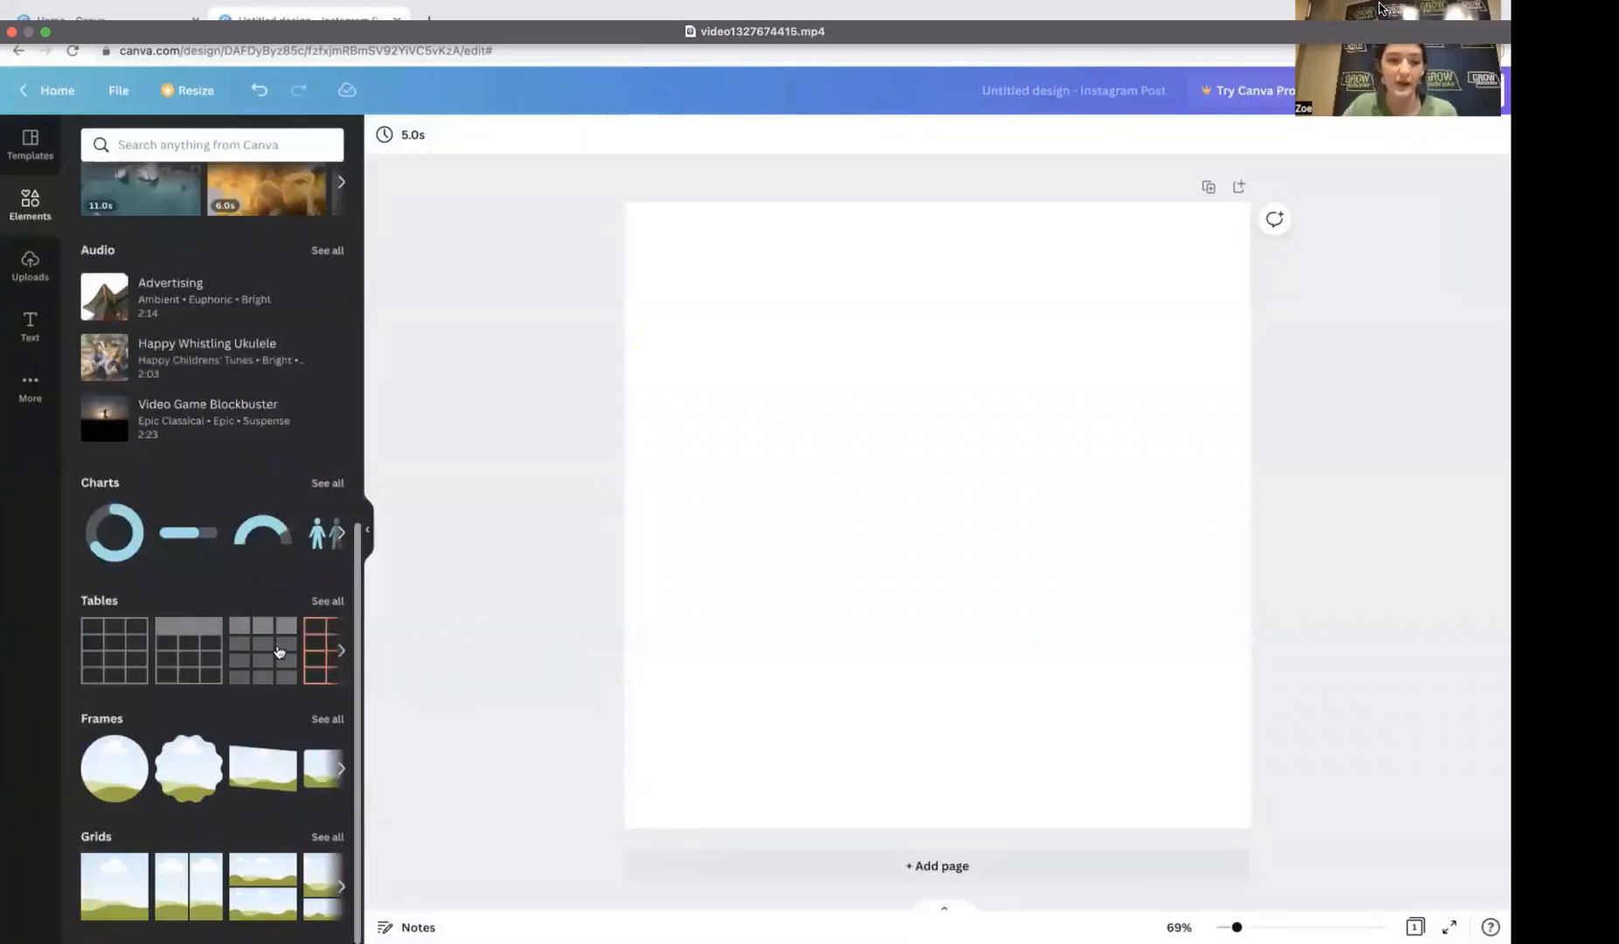
click(128, 771)
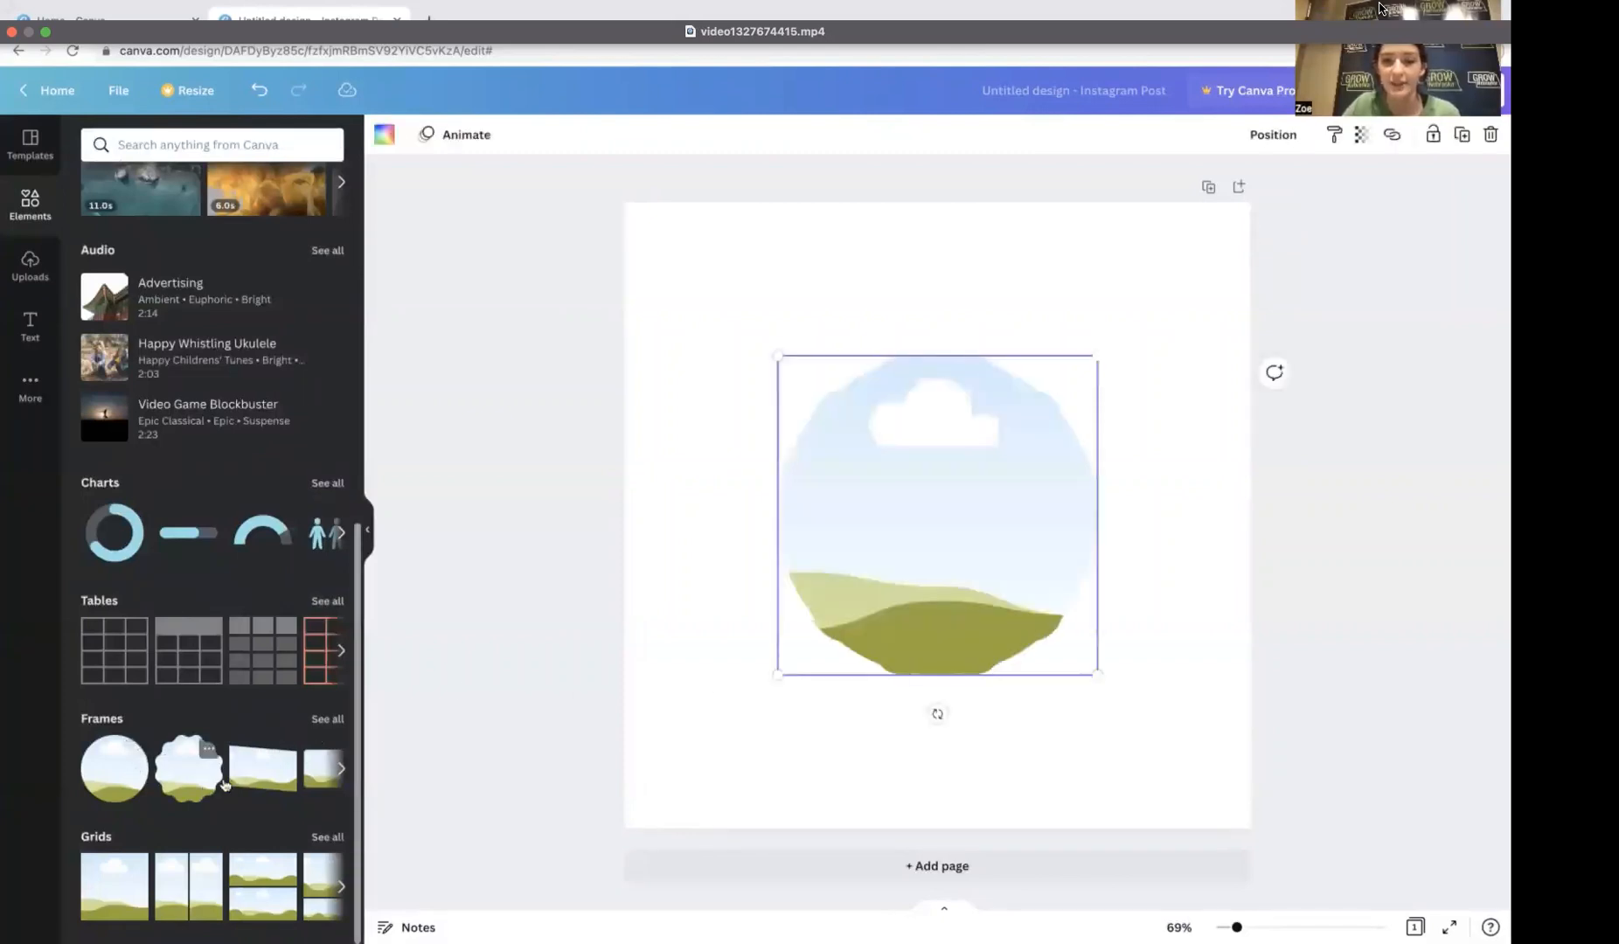
key(Delete)
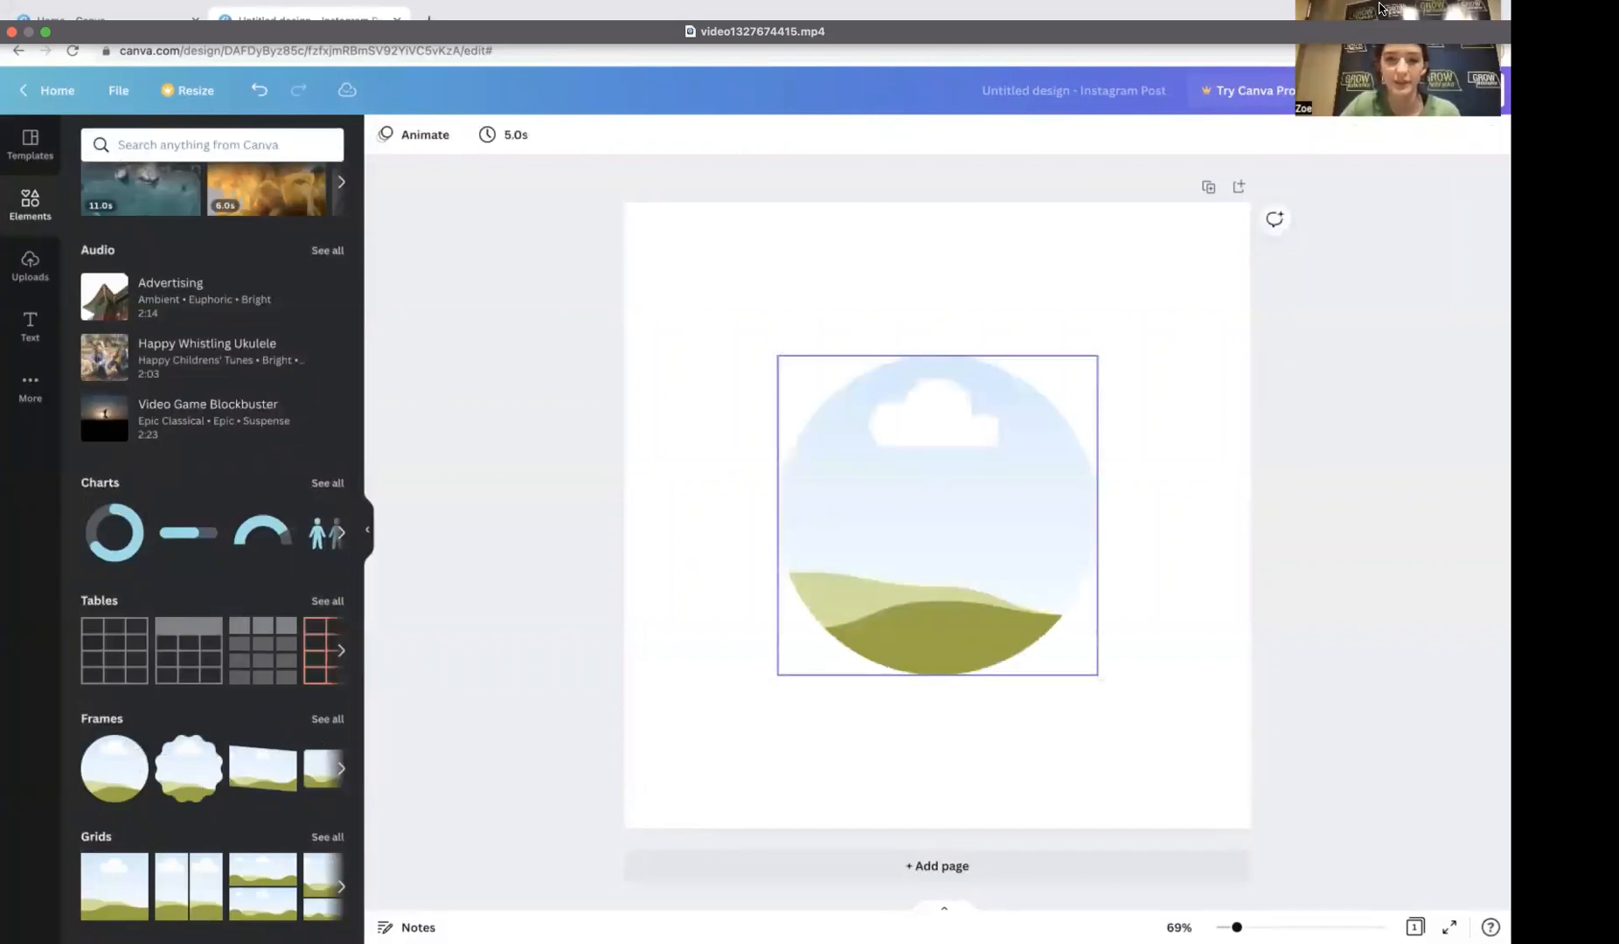
Step: Add the scalloped circle frame in the page's upper-left area and fill it with the uploaded green "Buy" graphic
click(194, 783)
drag(865, 454, 834, 441)
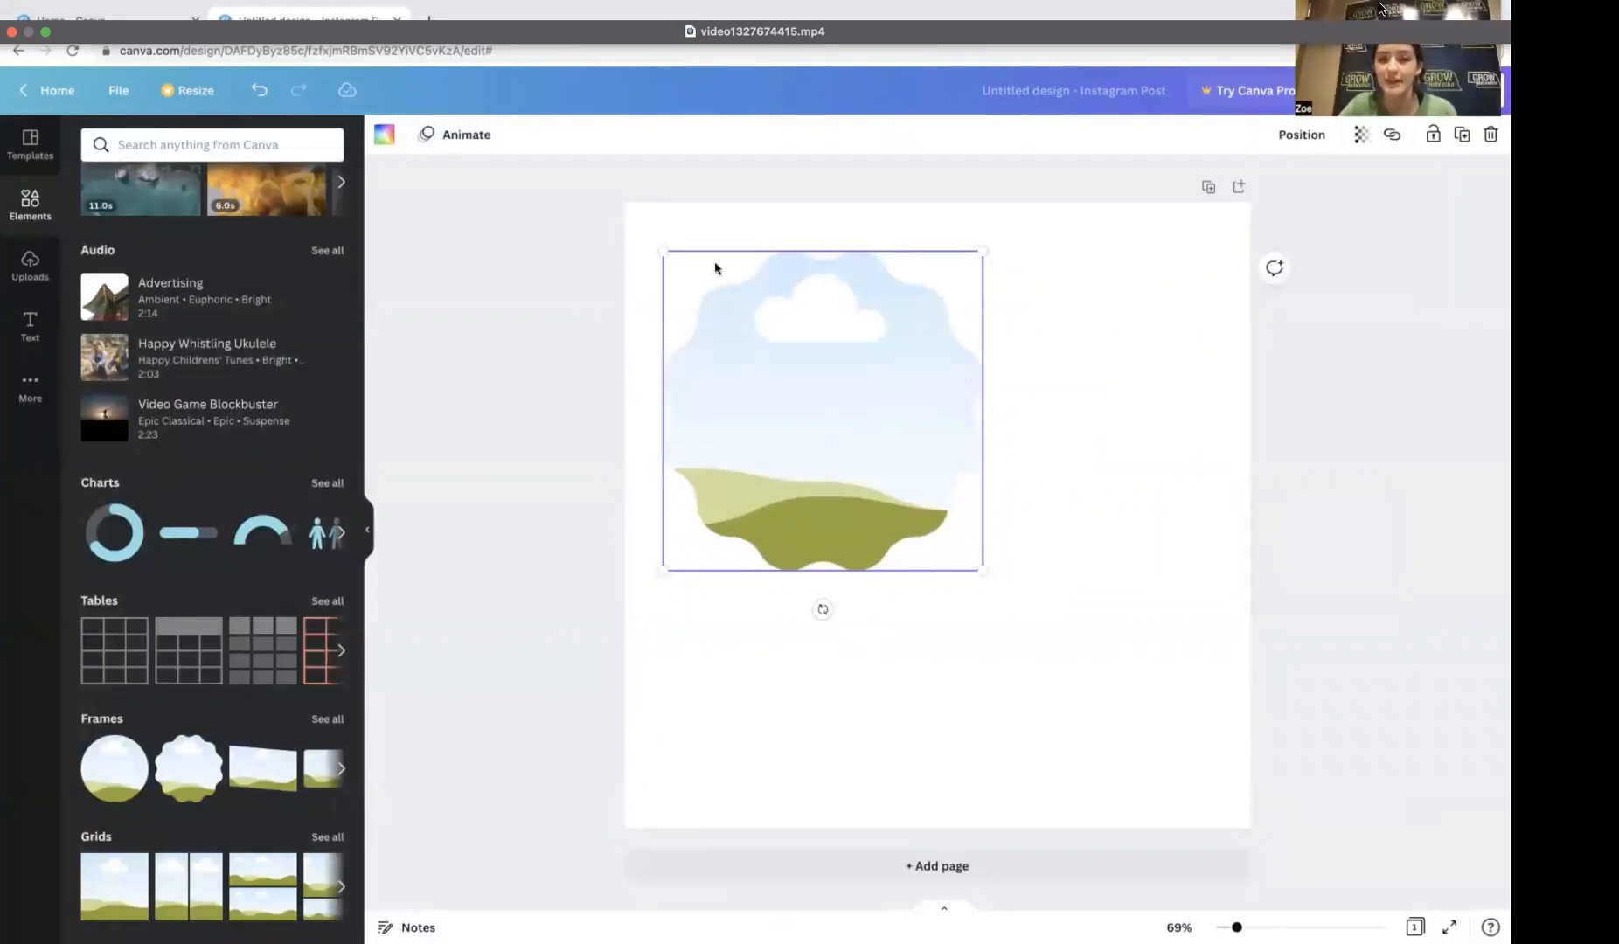
click(30, 264)
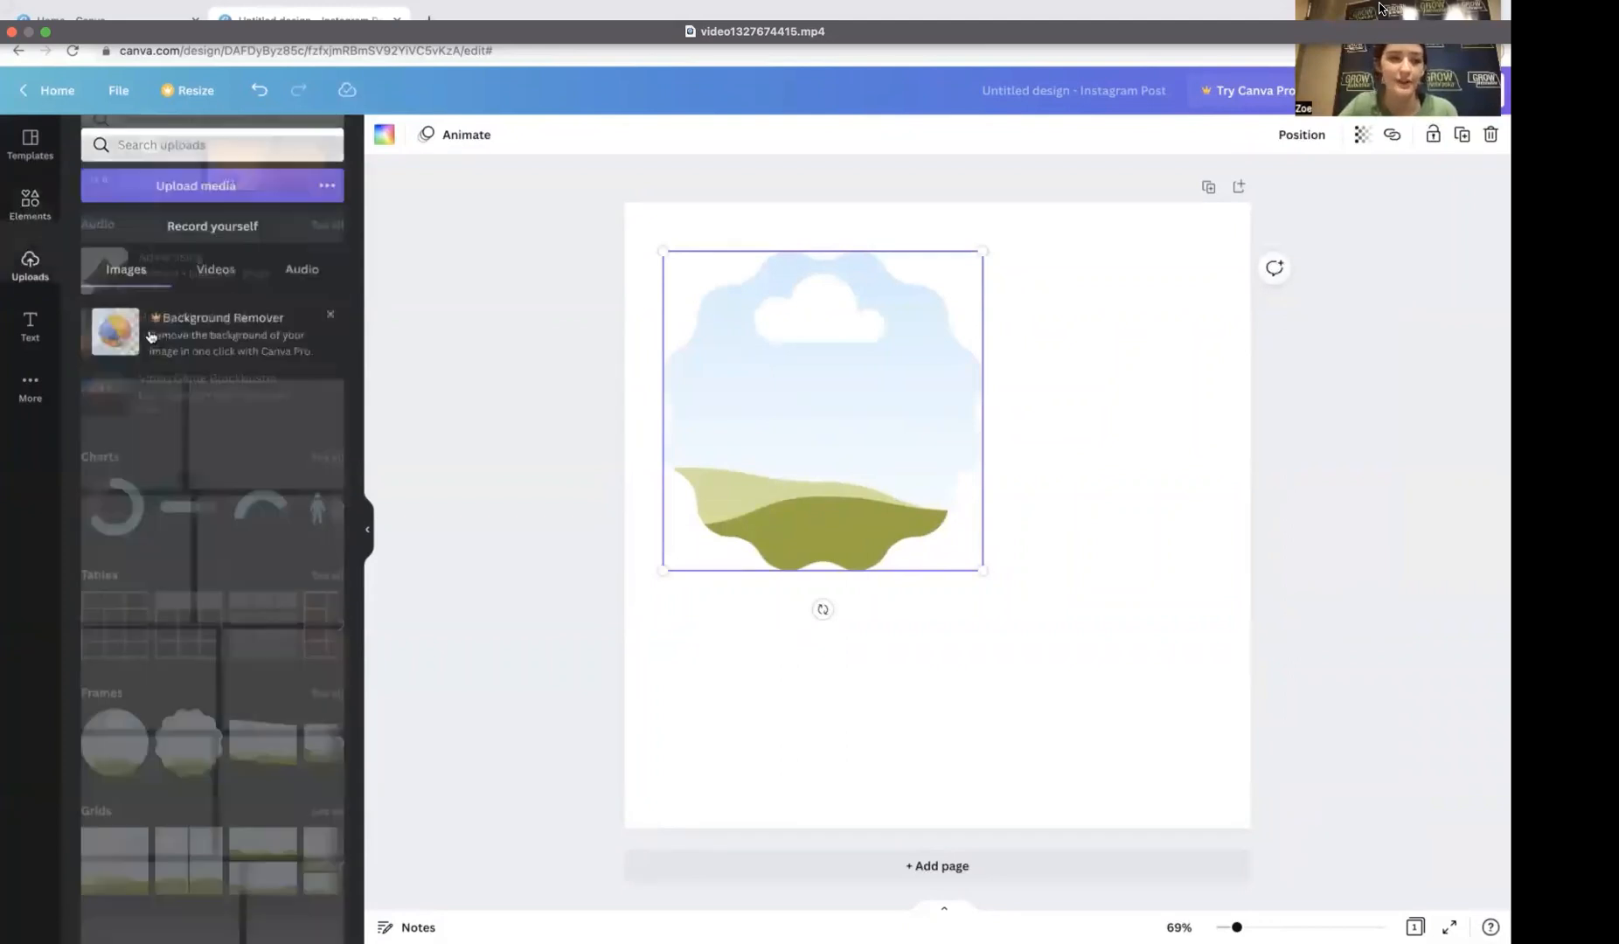
drag(133, 751, 781, 463)
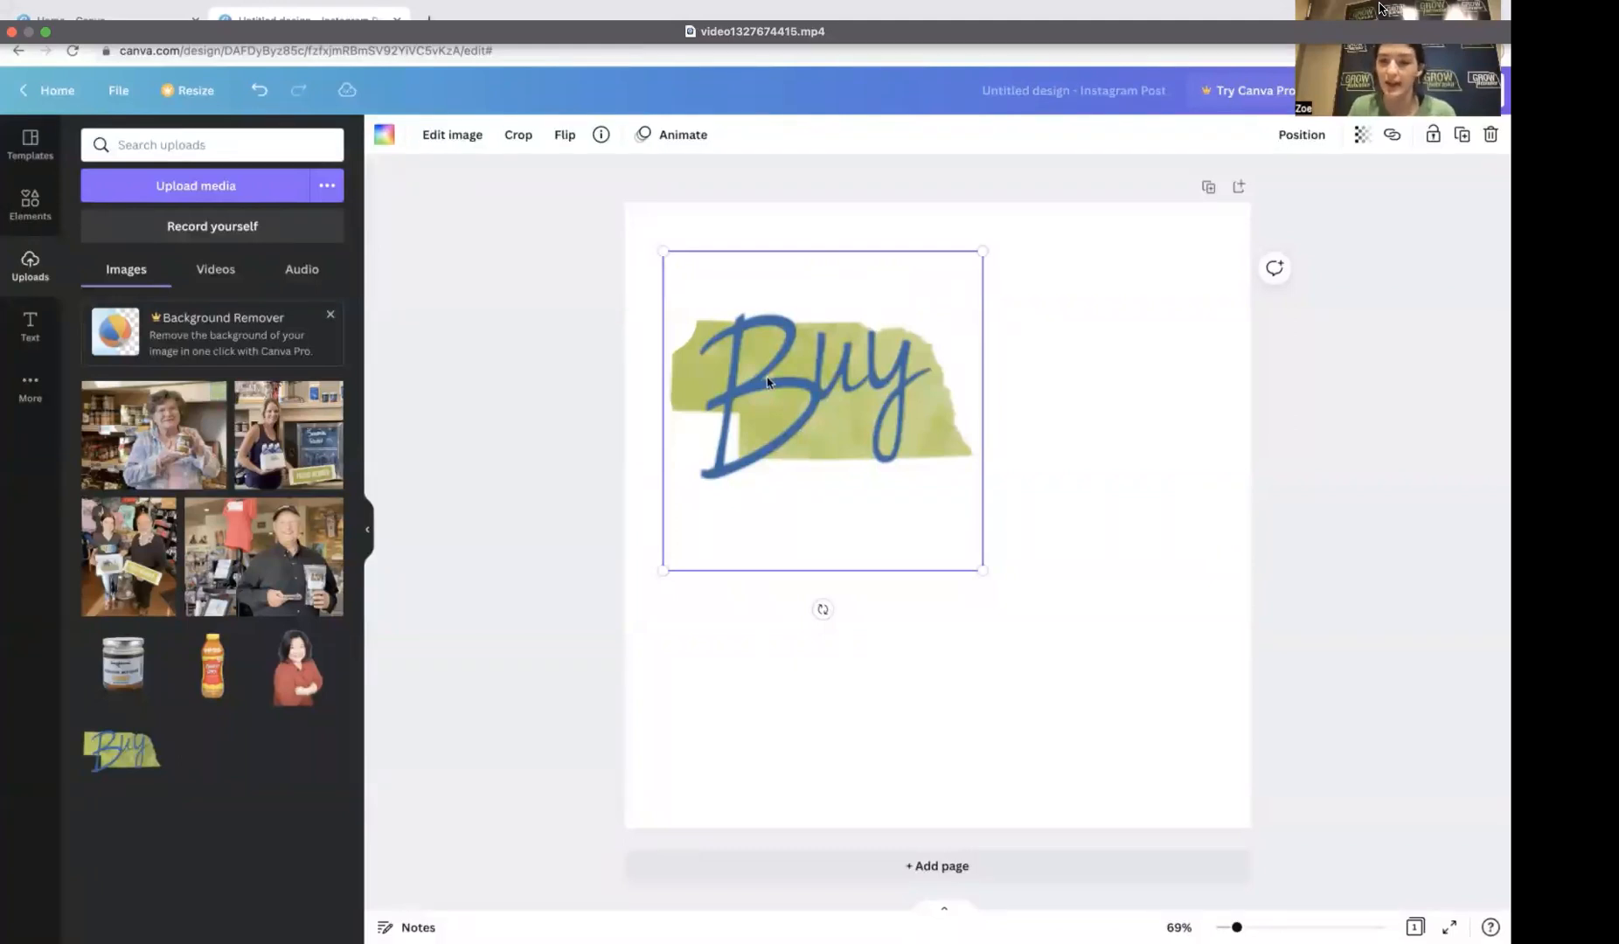
Step: Place a second "Buy" graphic outside the frame, then delete it along with the framed copy and the scalloped frame
drag(155, 736, 1033, 622)
drag(892, 531, 1007, 617)
key(Delete)
click(857, 362)
key(Delete)
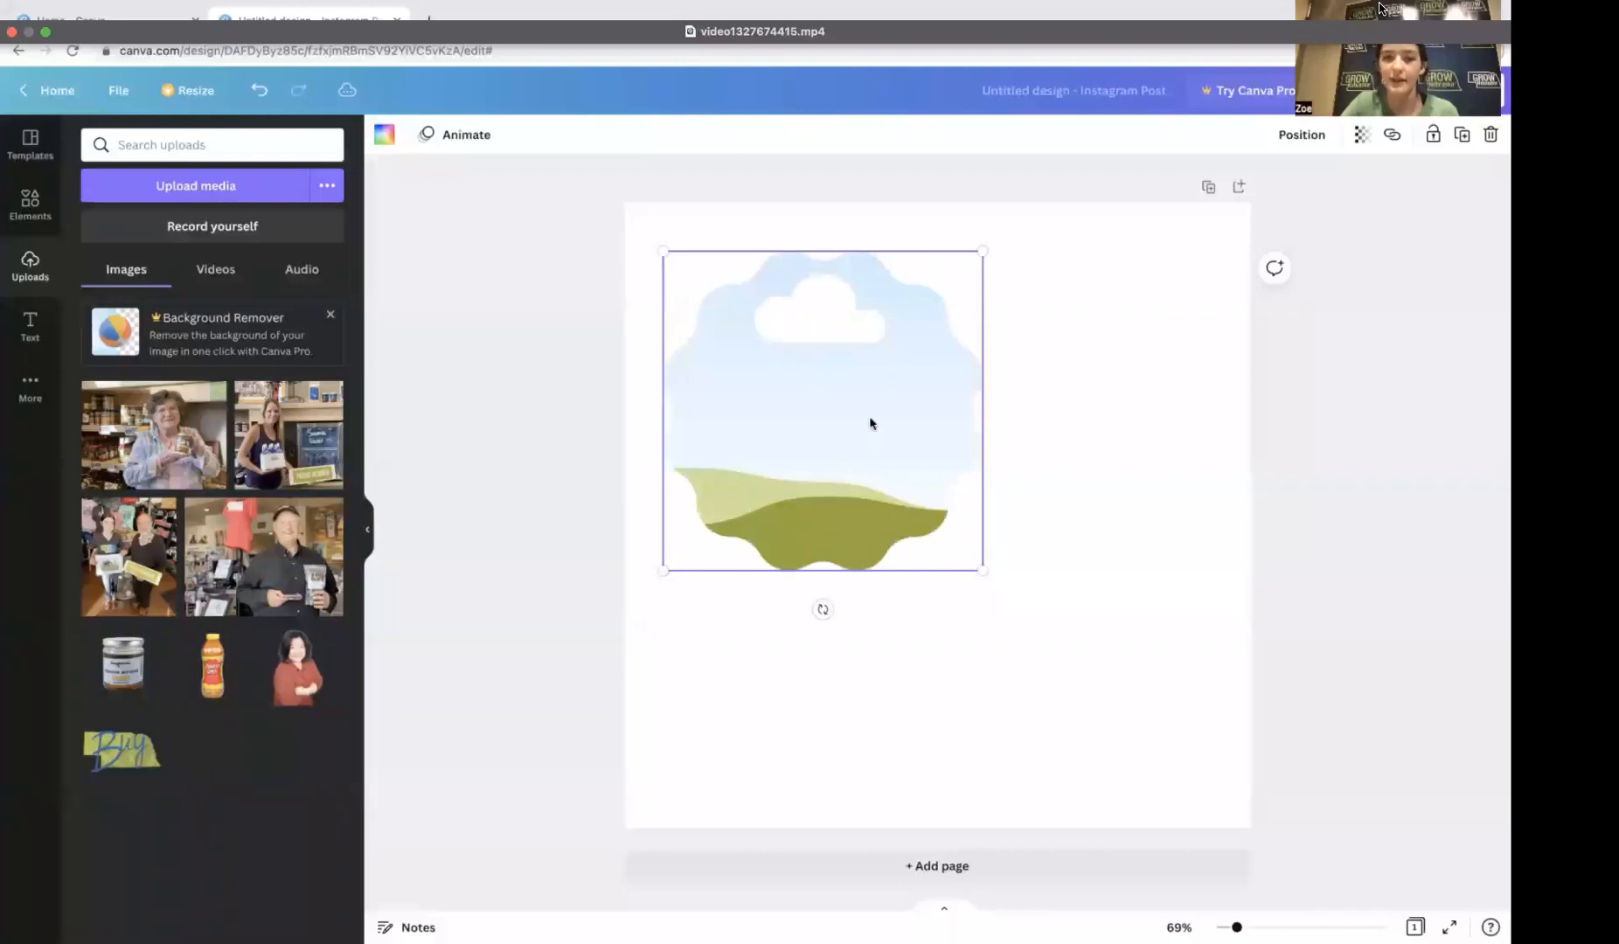
key(Delete)
Step: Add the grid with one wide cell above two smaller ones from the full Grids collection, delete it and return to the elements overview
click(30, 204)
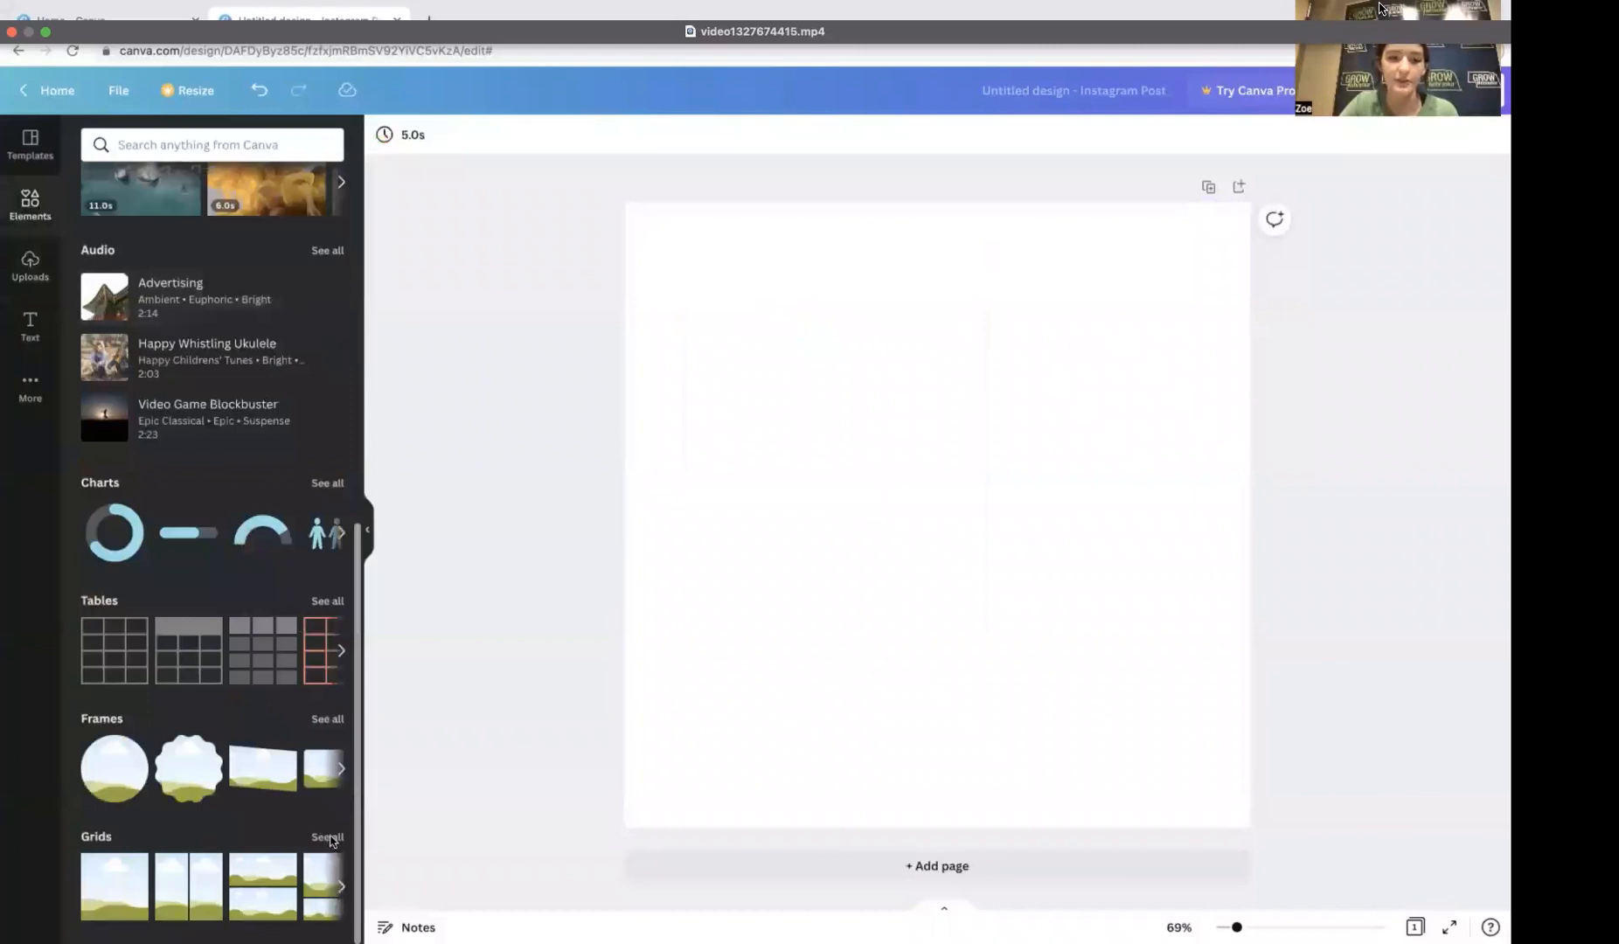
click(328, 837)
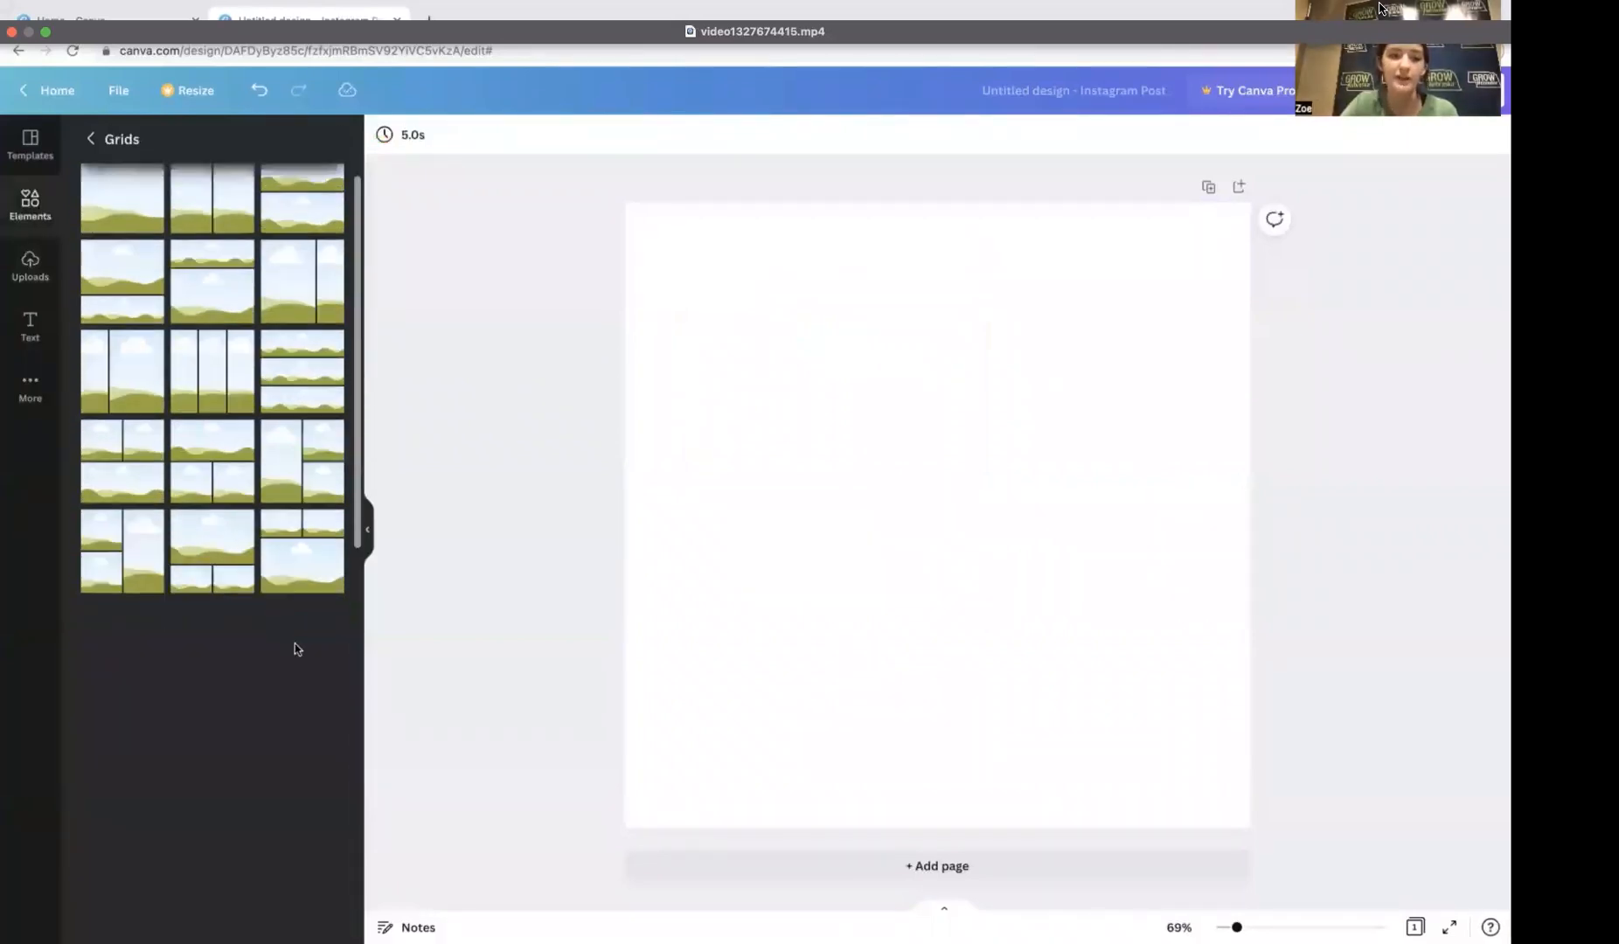
scroll(294, 643, down, 3)
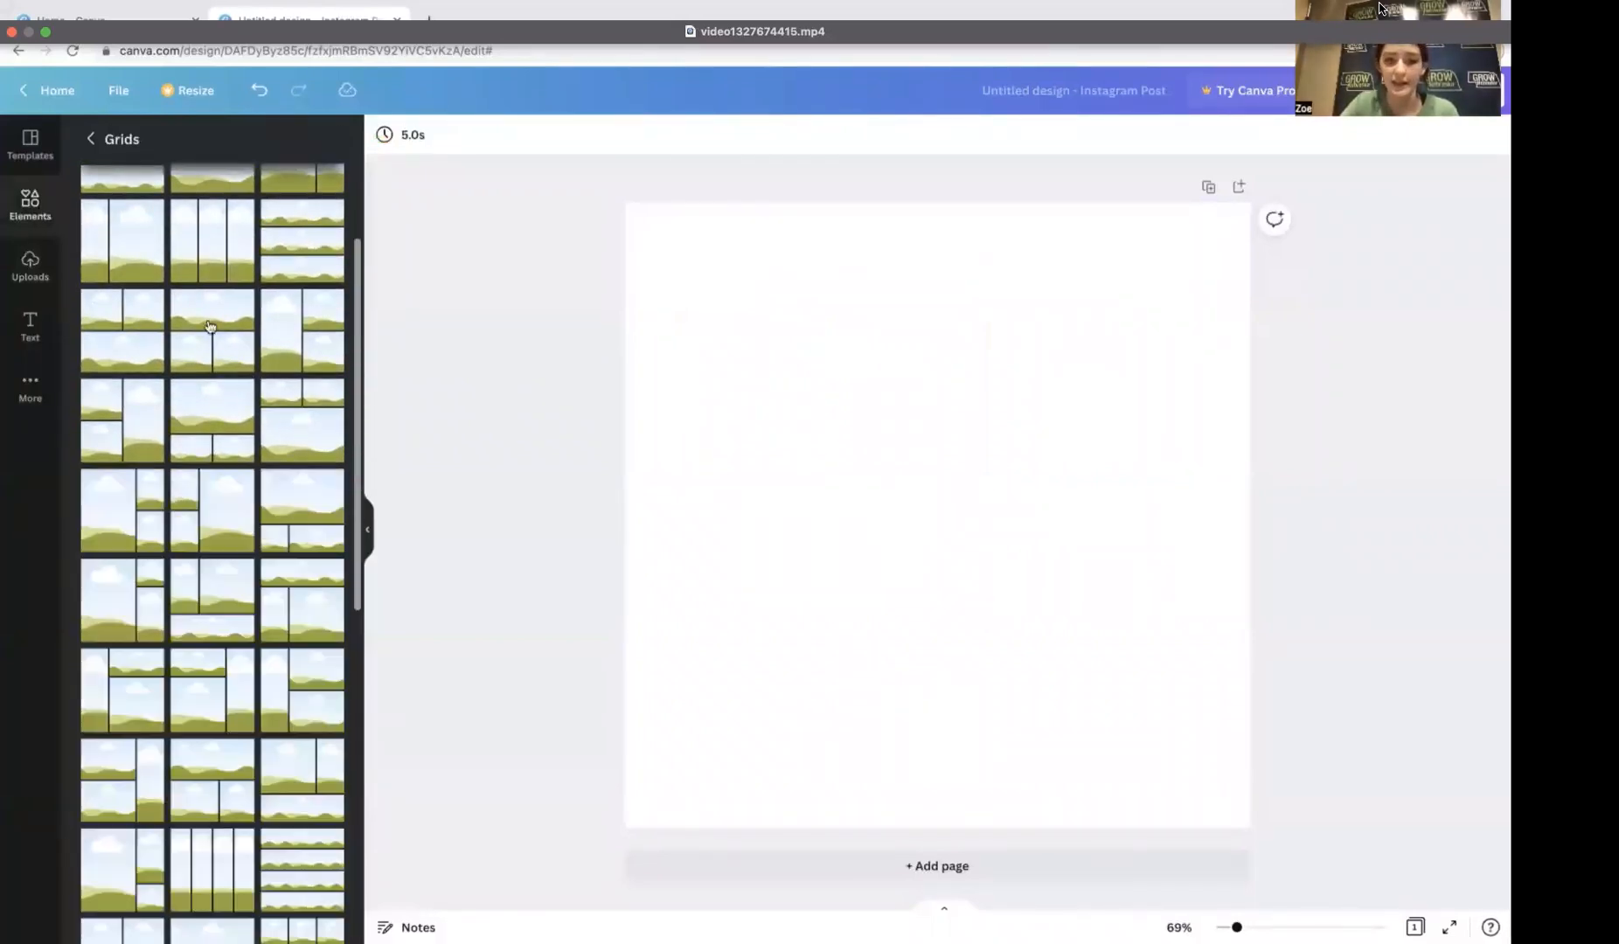
drag(210, 326, 715, 519)
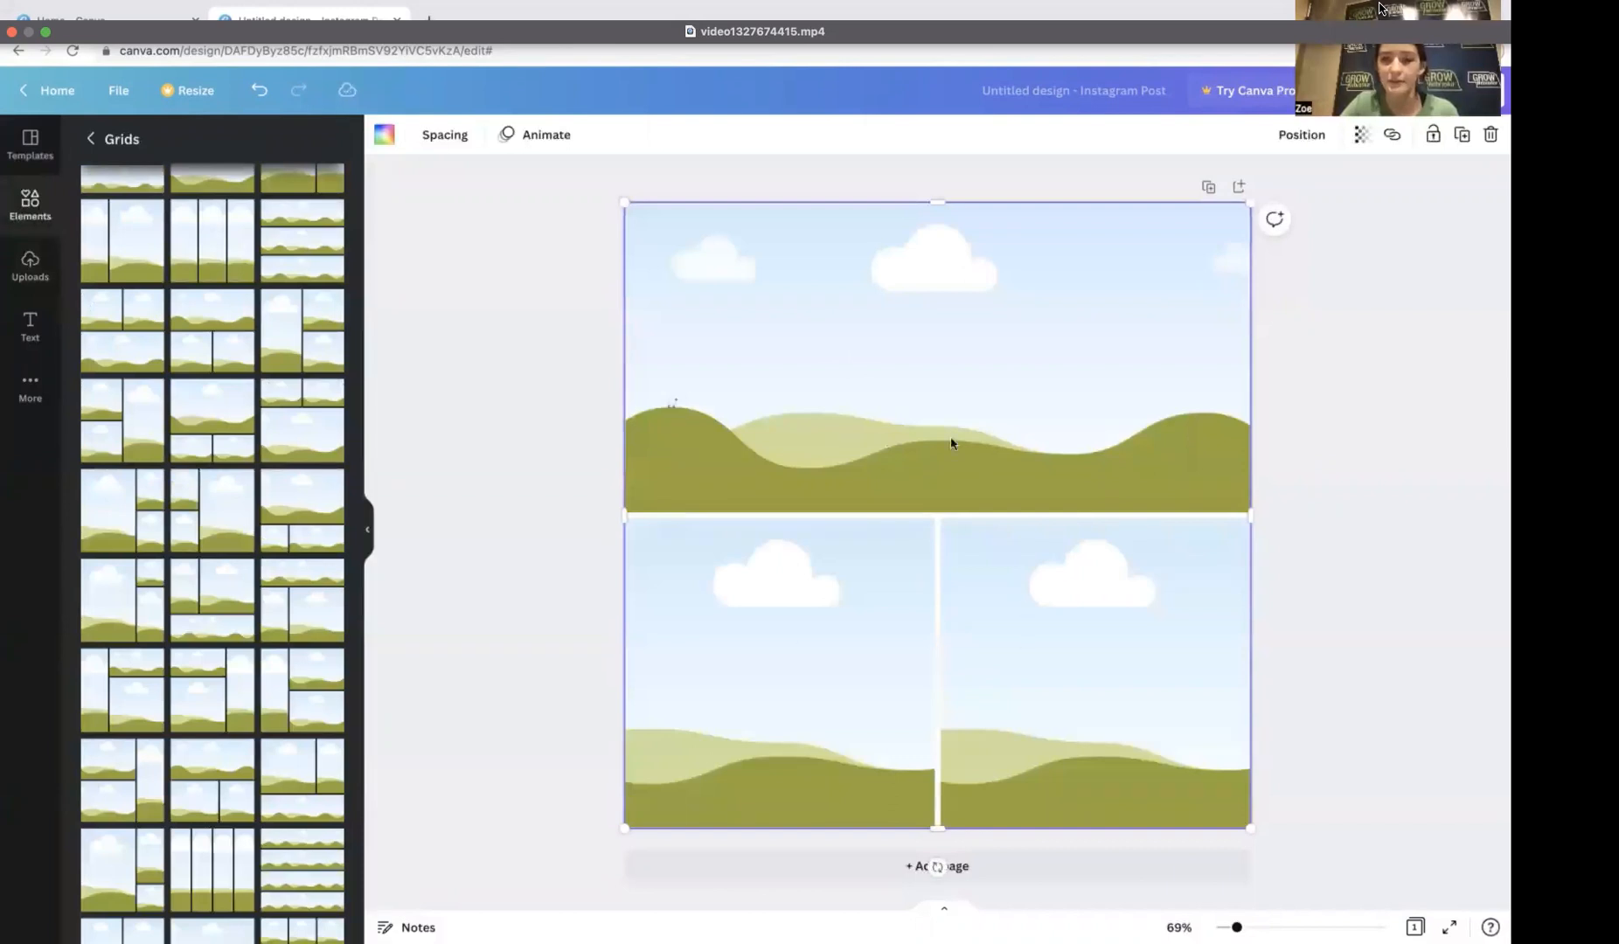
key(Delete)
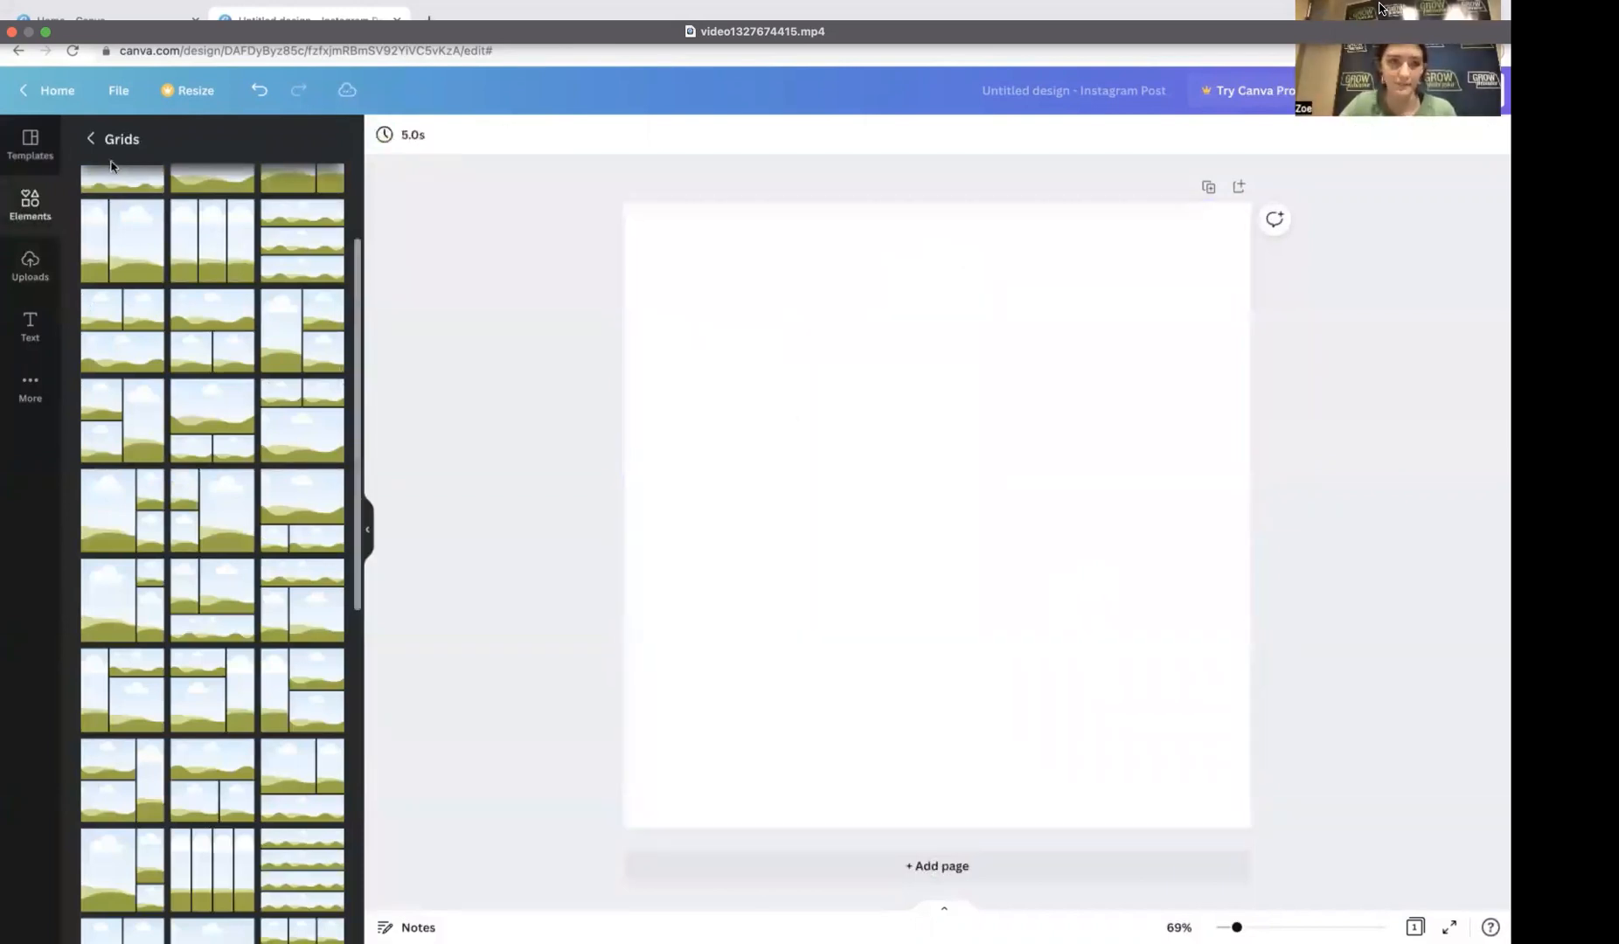
click(93, 139)
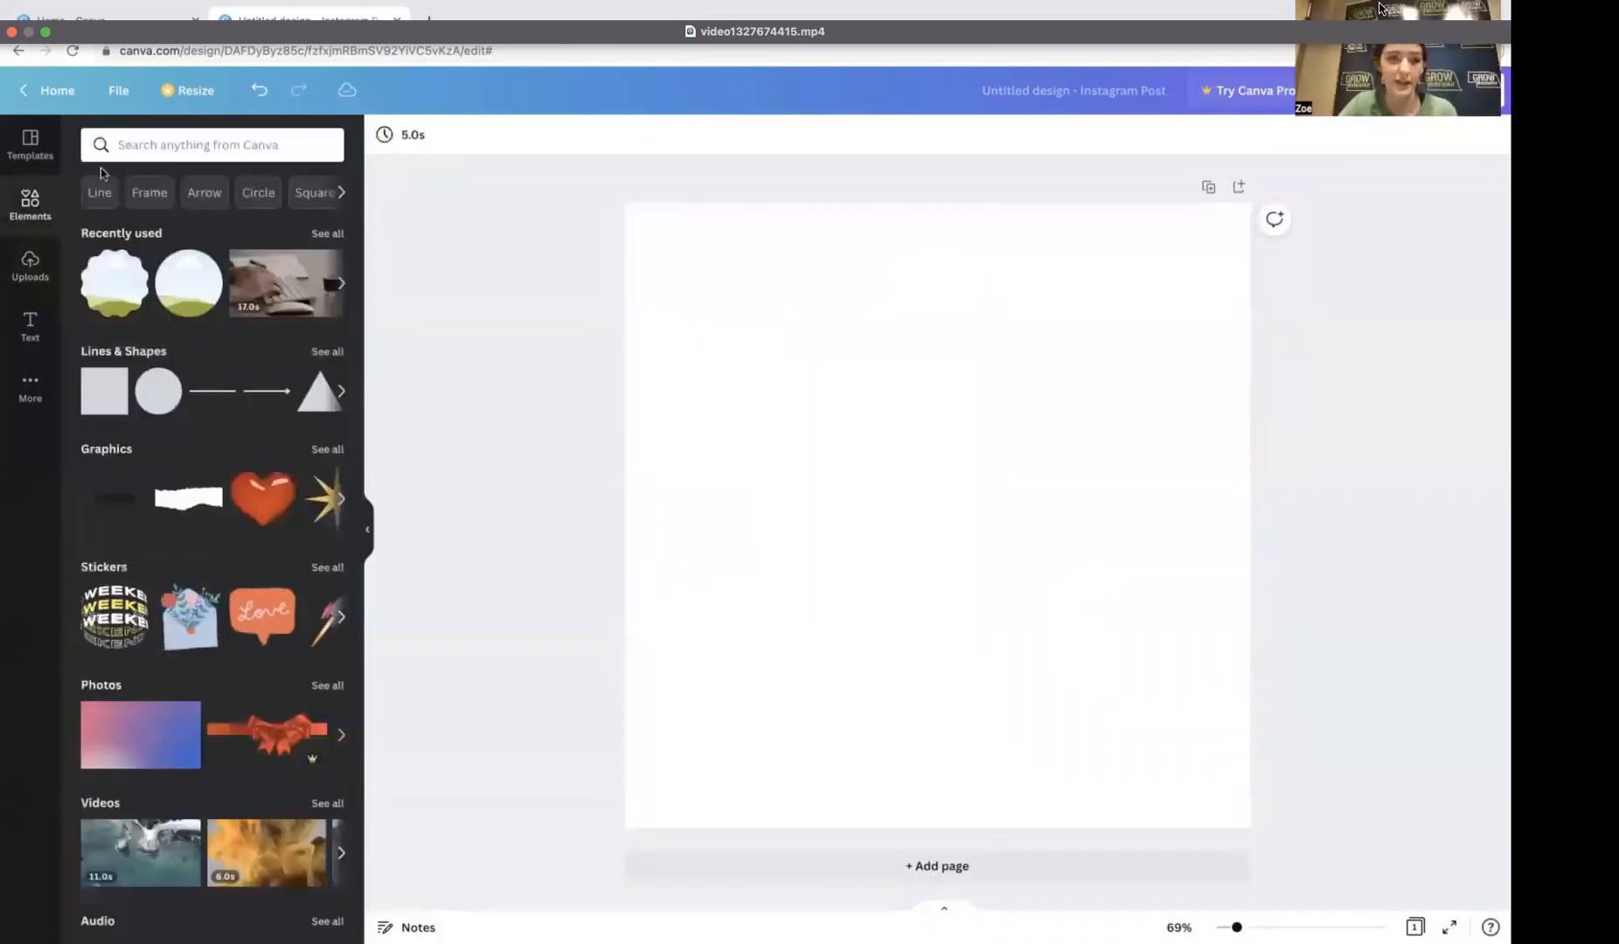
Step: Look through the uploaded media by type: videos, audio and images
click(29, 265)
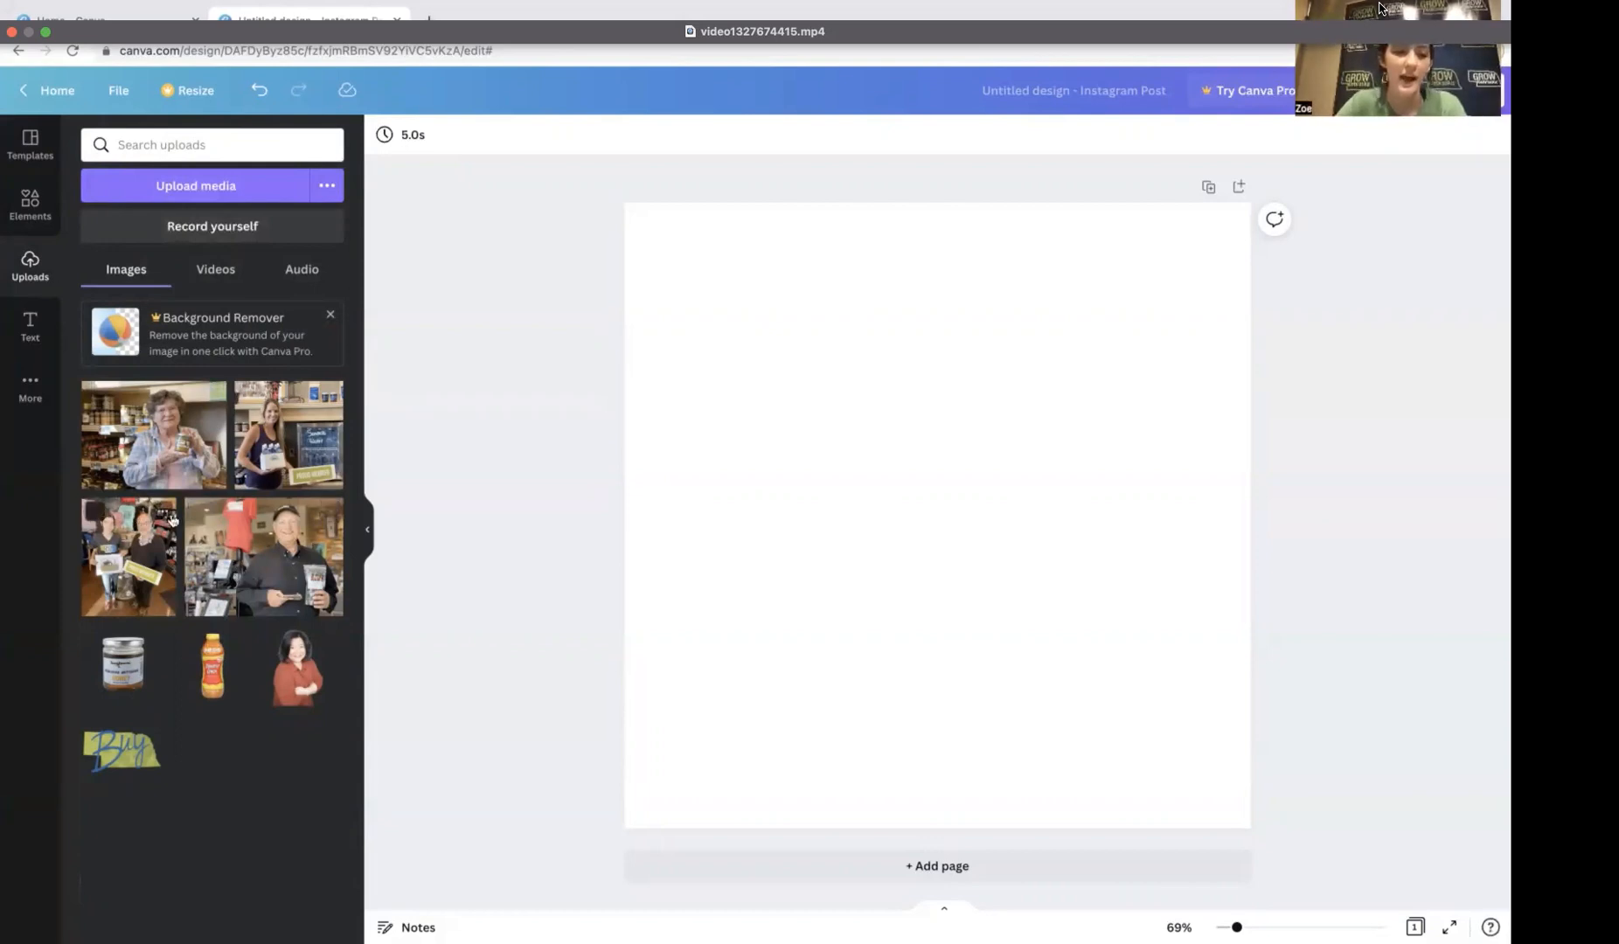
click(211, 272)
click(291, 271)
click(216, 269)
click(129, 272)
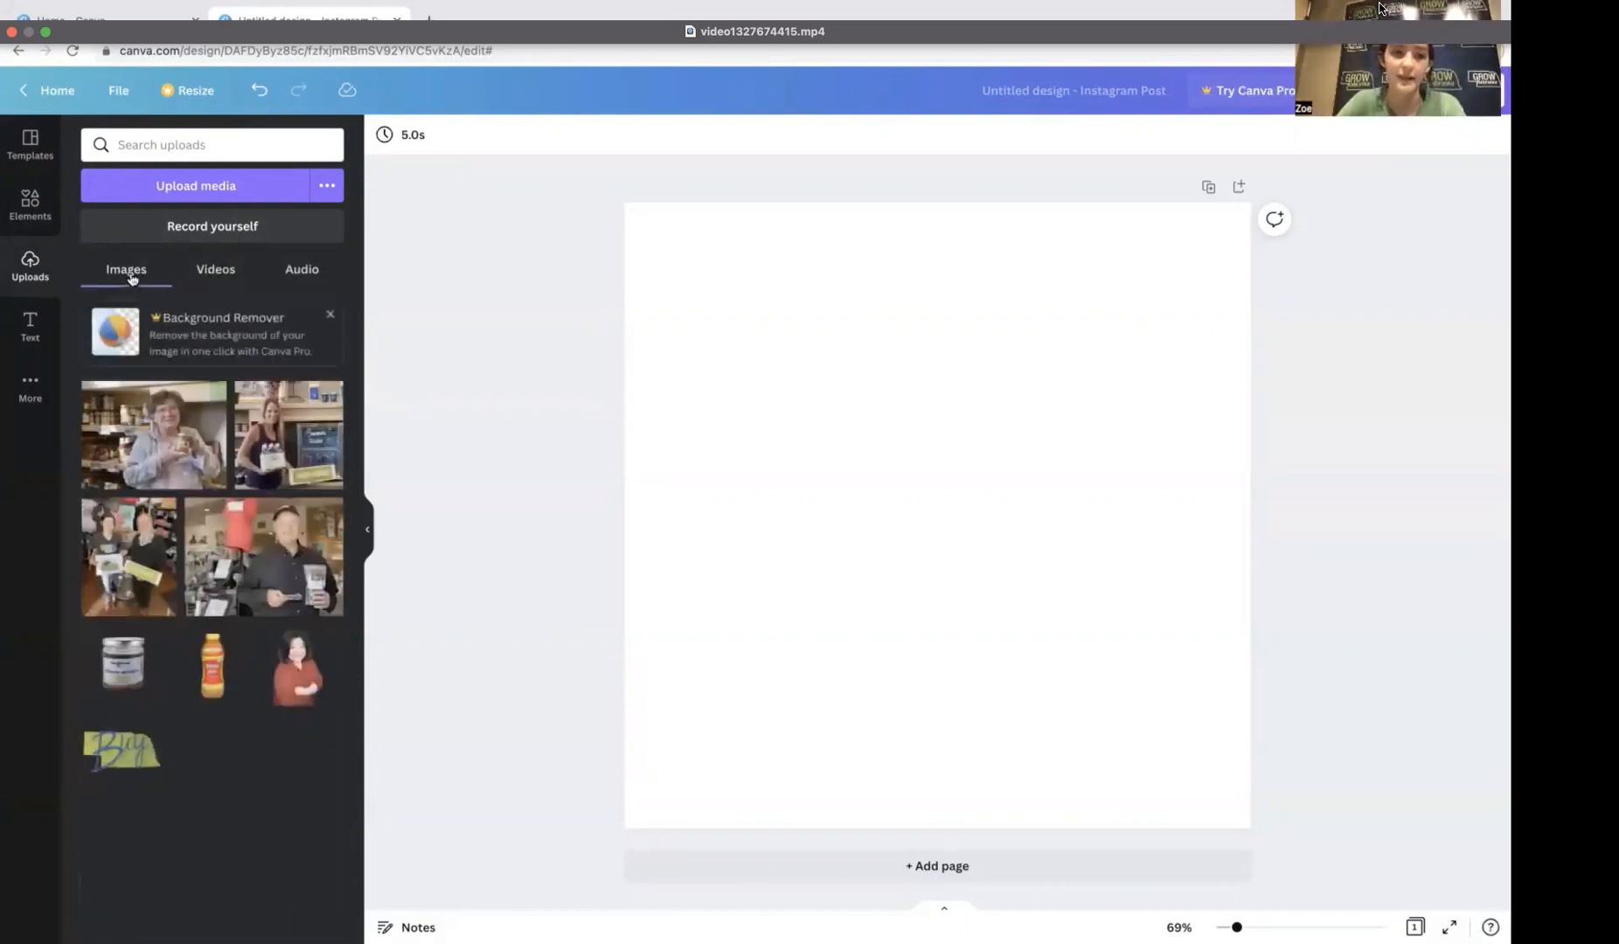
Step: Add the "FREE DELIVERY" font combination to the page
click(31, 325)
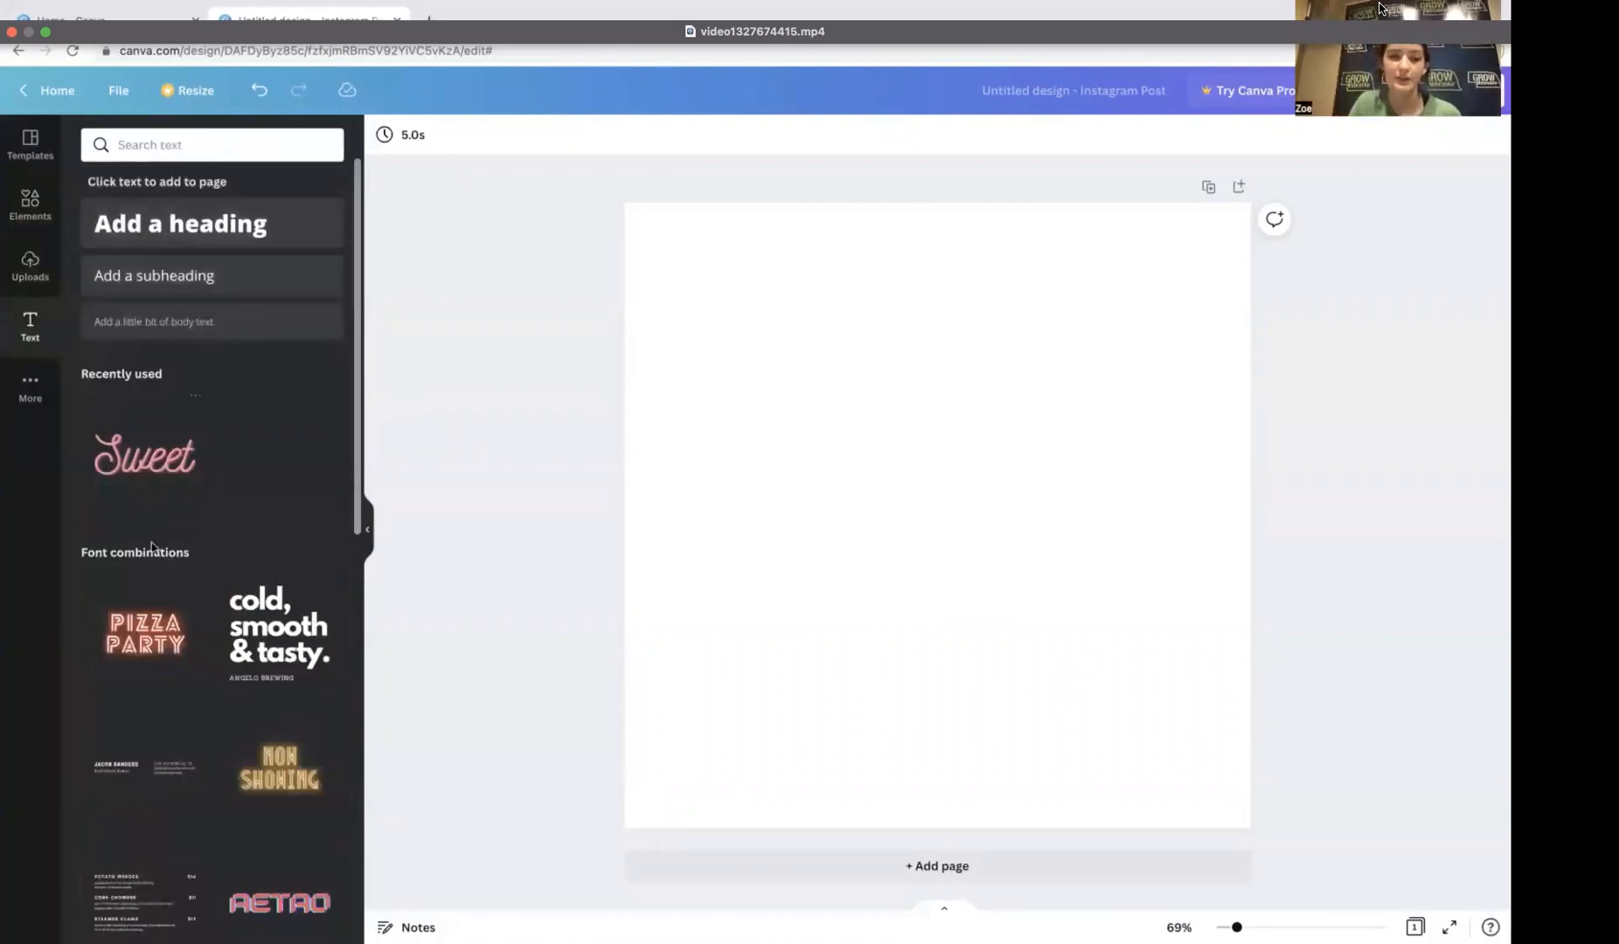
scroll(152, 549, down, 6)
scroll(152, 549, down, 1)
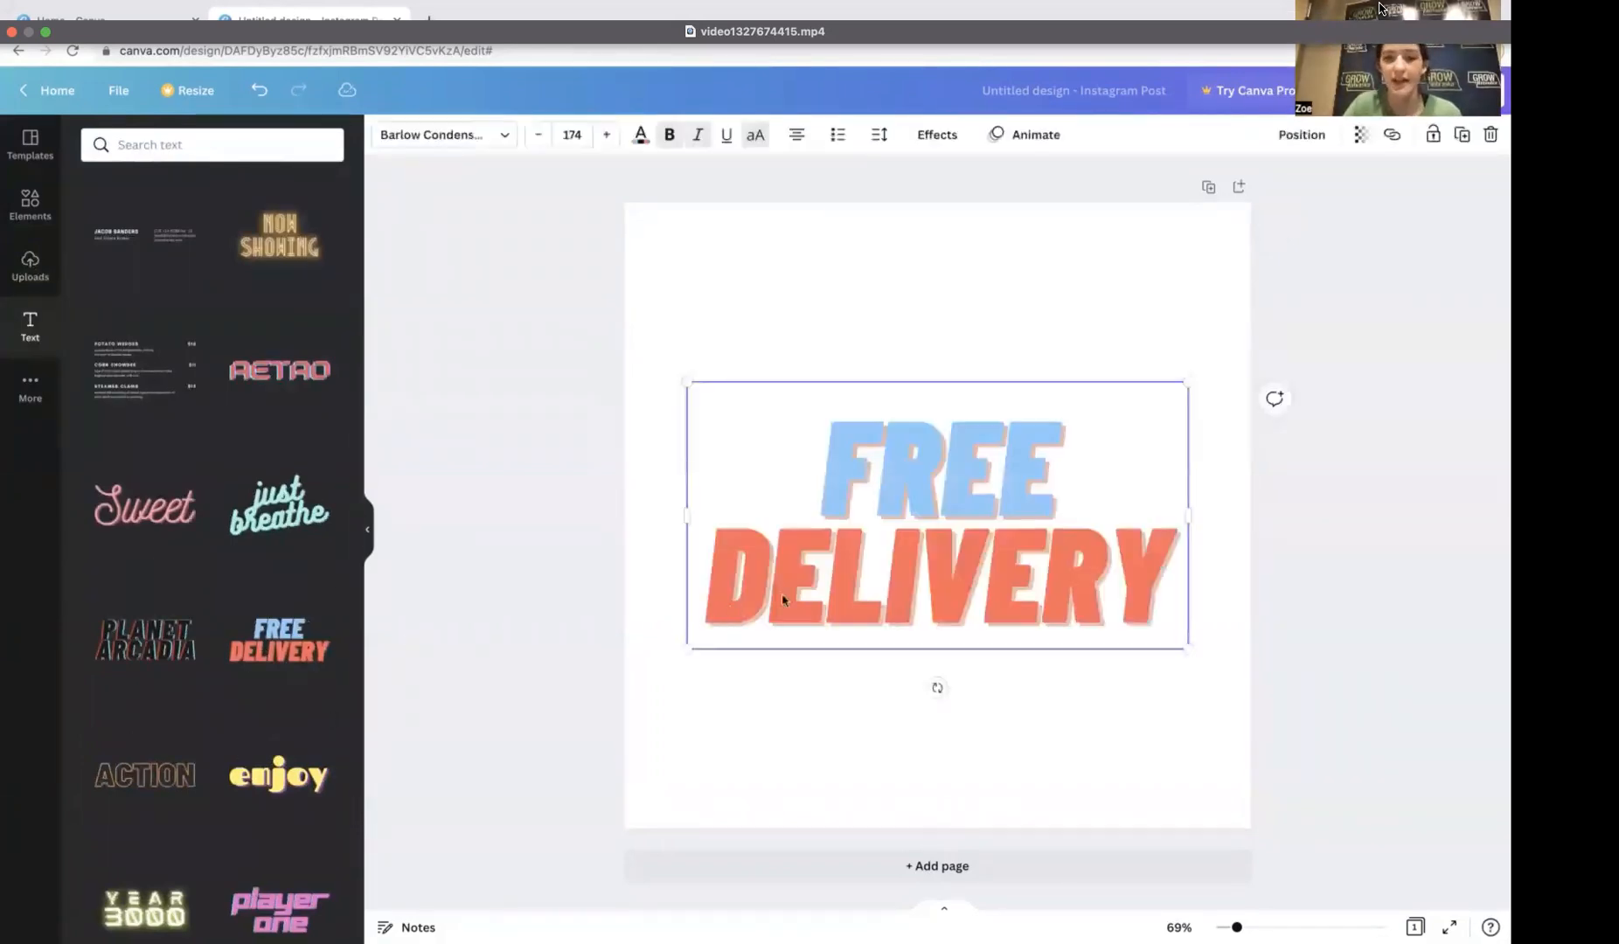
Step: Recolour both lines of the "FREE DELIVERY" text, trying different default colours and ending on the medium violet-blue
click(641, 137)
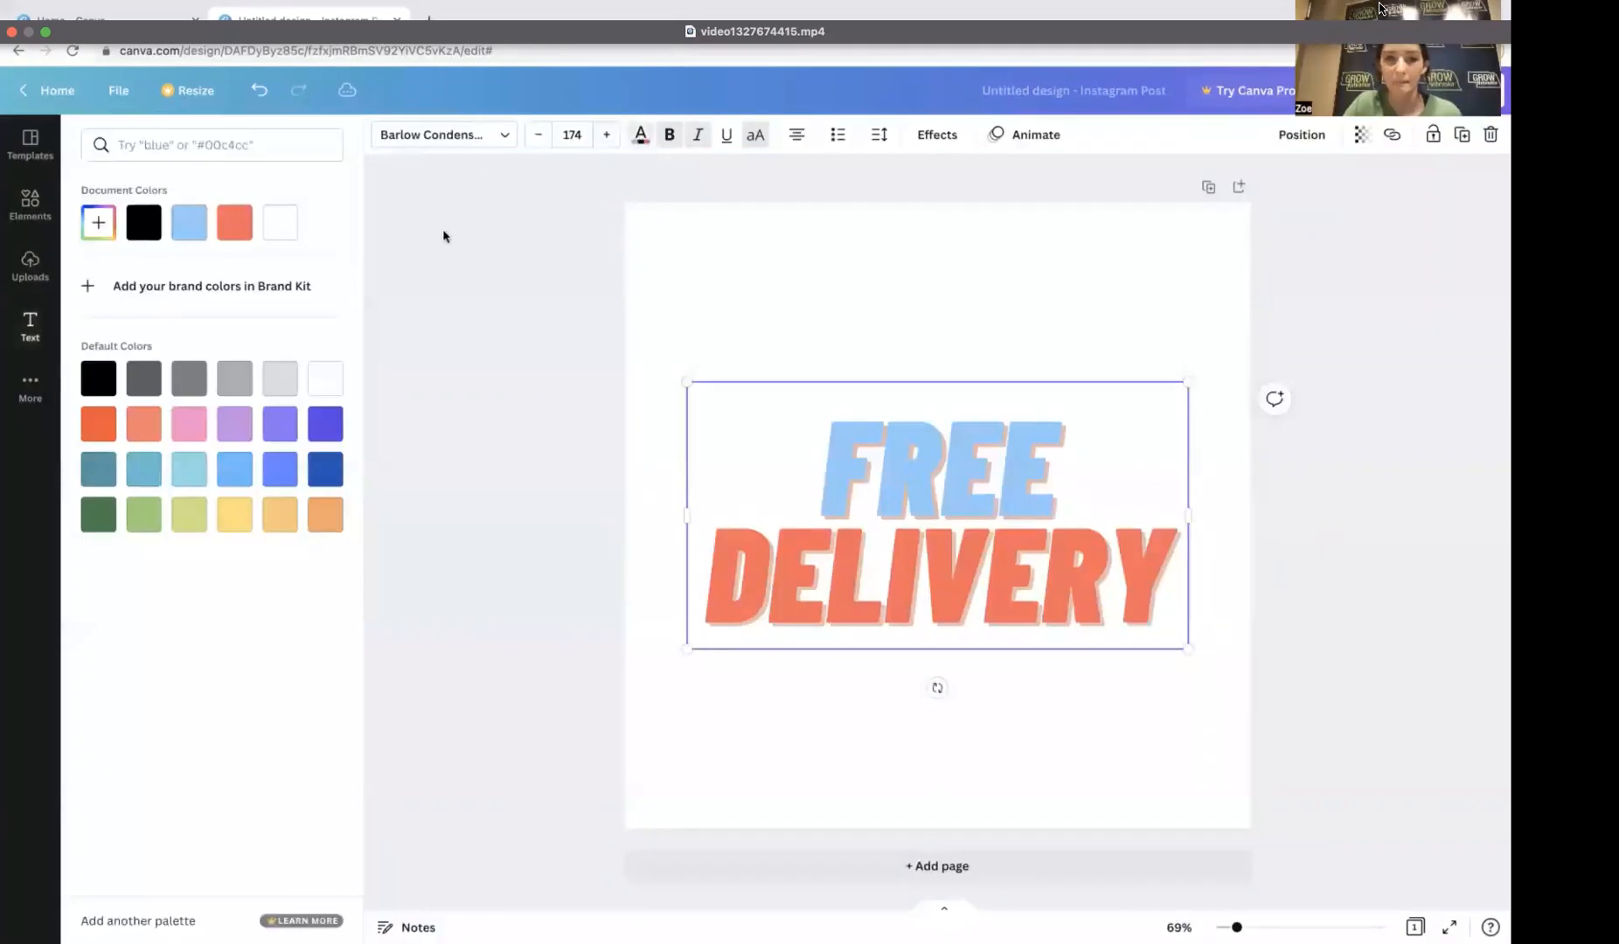
click(233, 425)
click(249, 476)
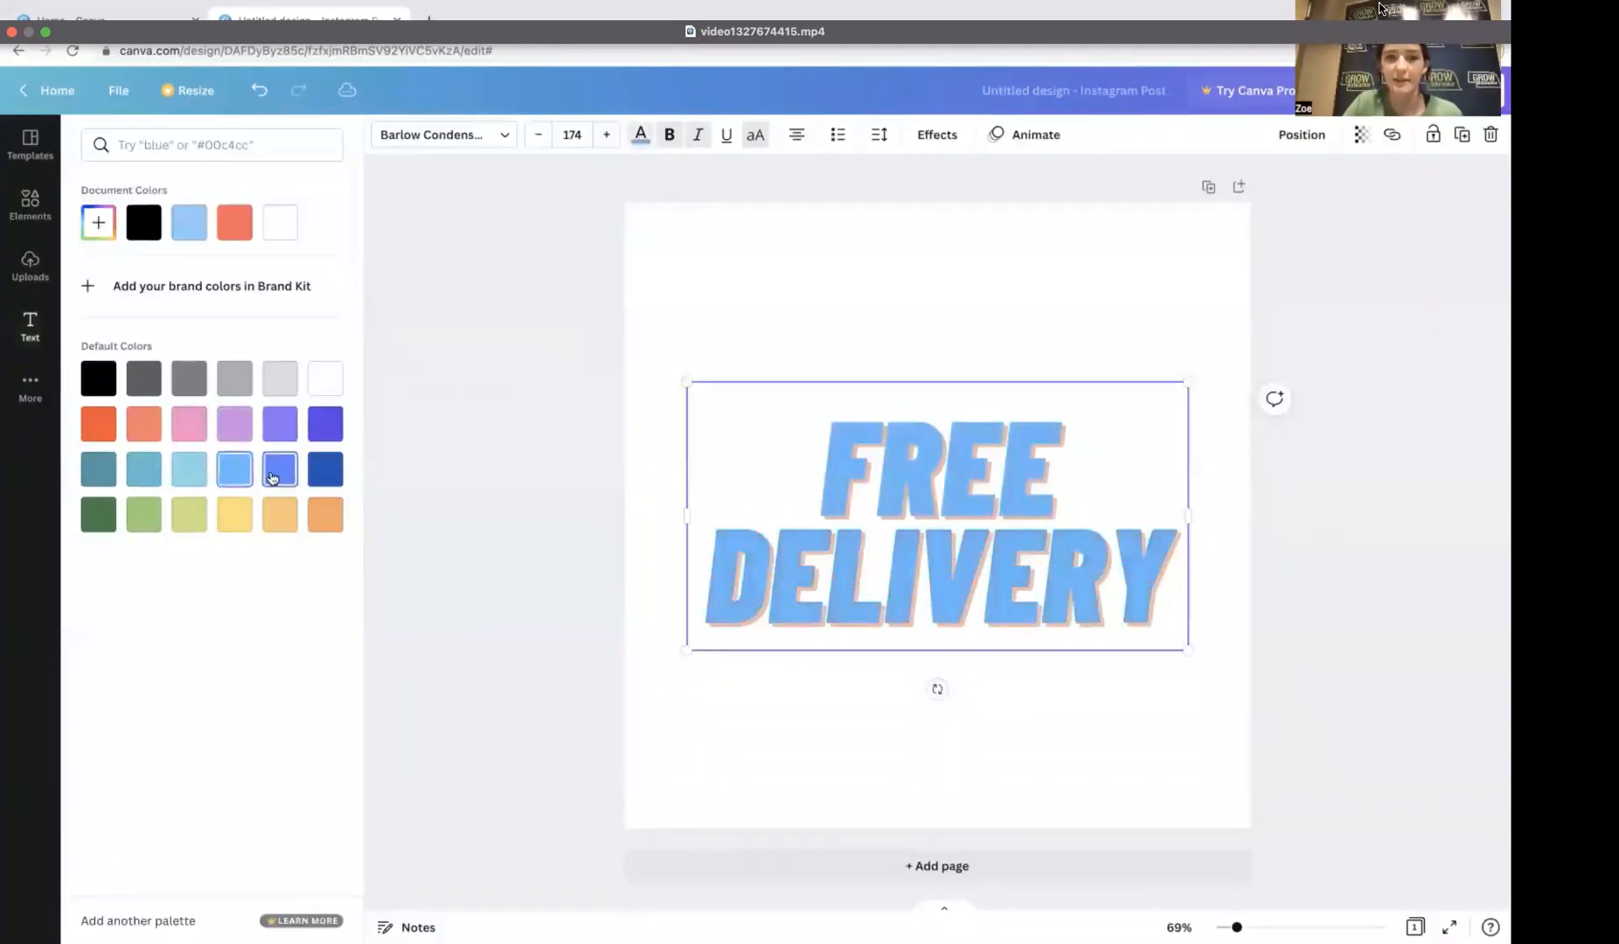
click(273, 478)
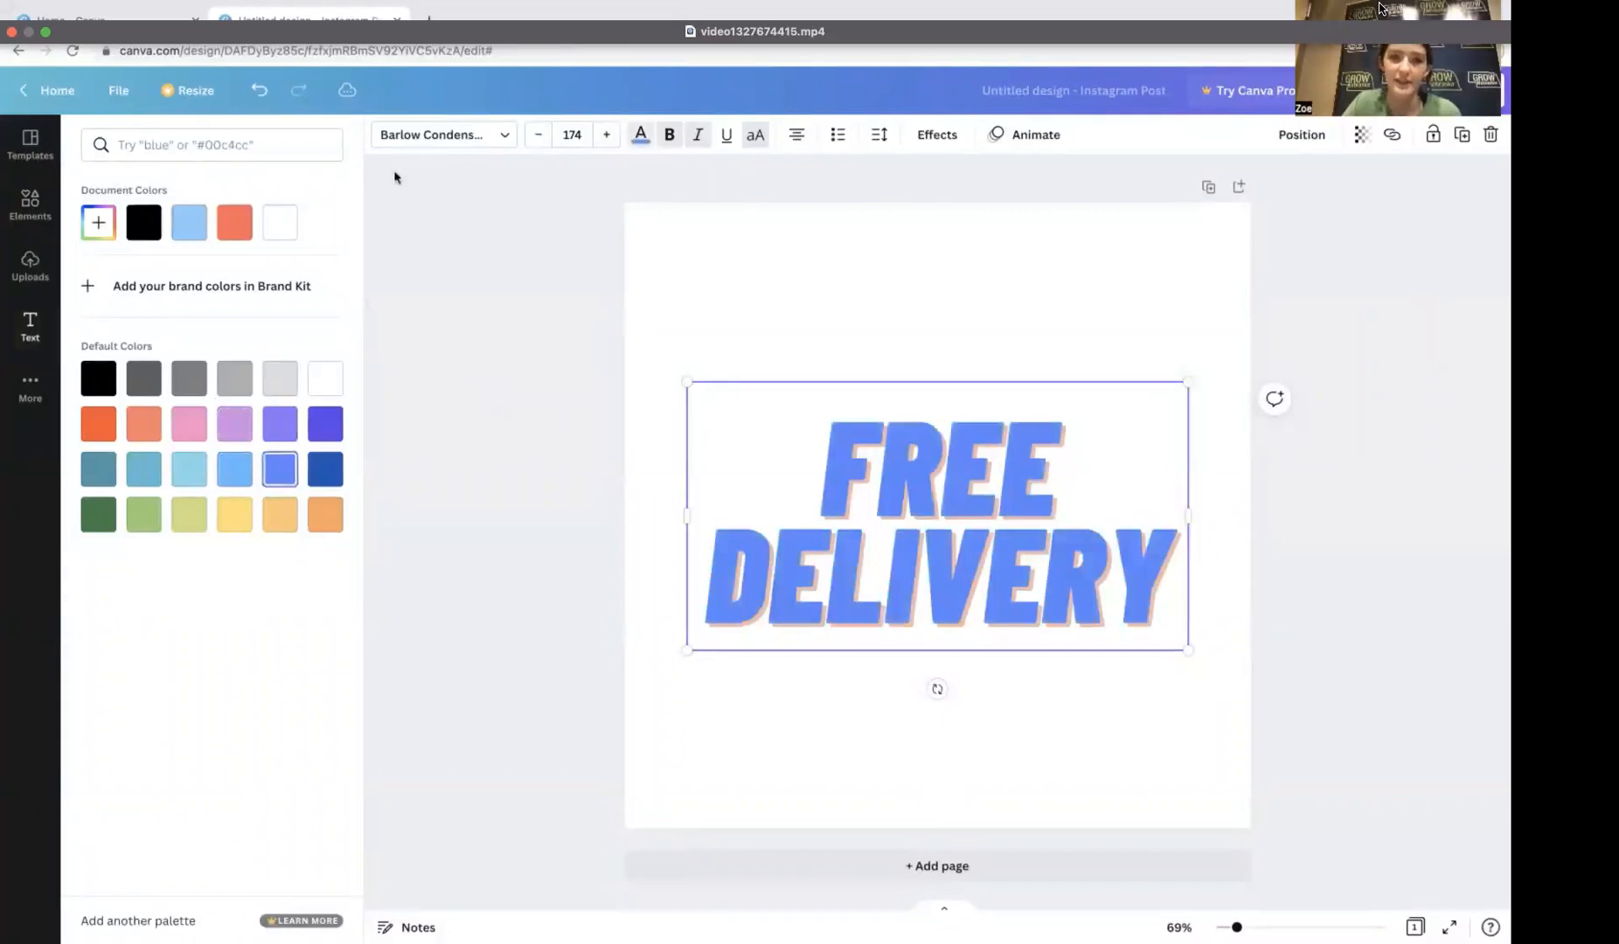
Step: Return to the text styles and delete the "FREE DELIVERY" text from the page
click(33, 327)
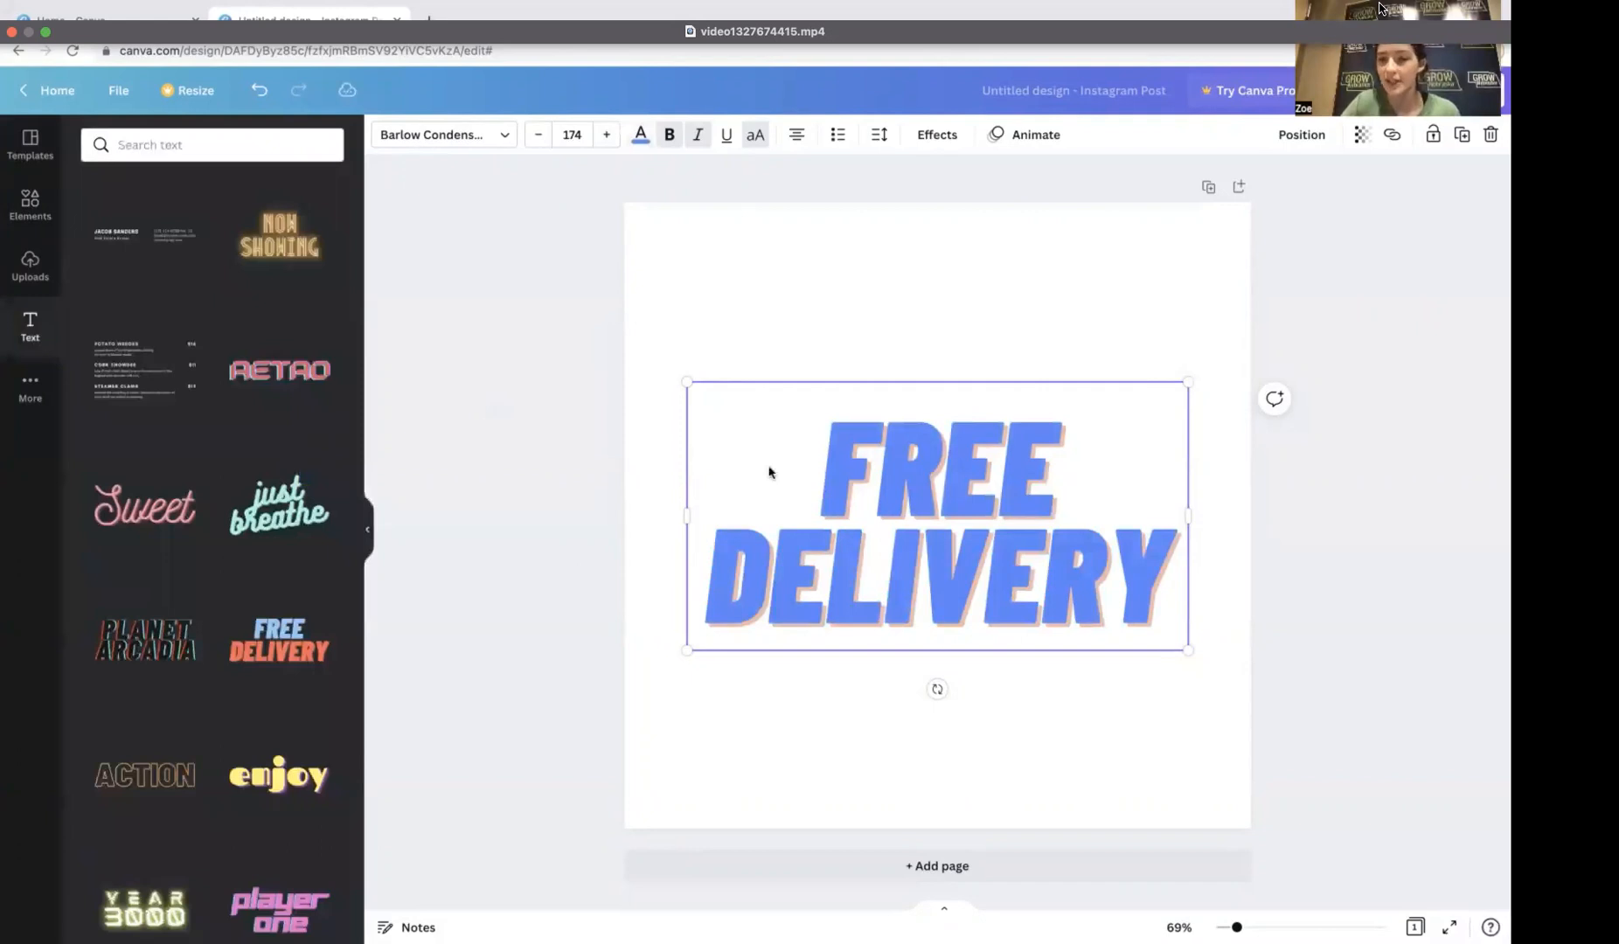
key(Delete)
scroll(249, 441, up, 6)
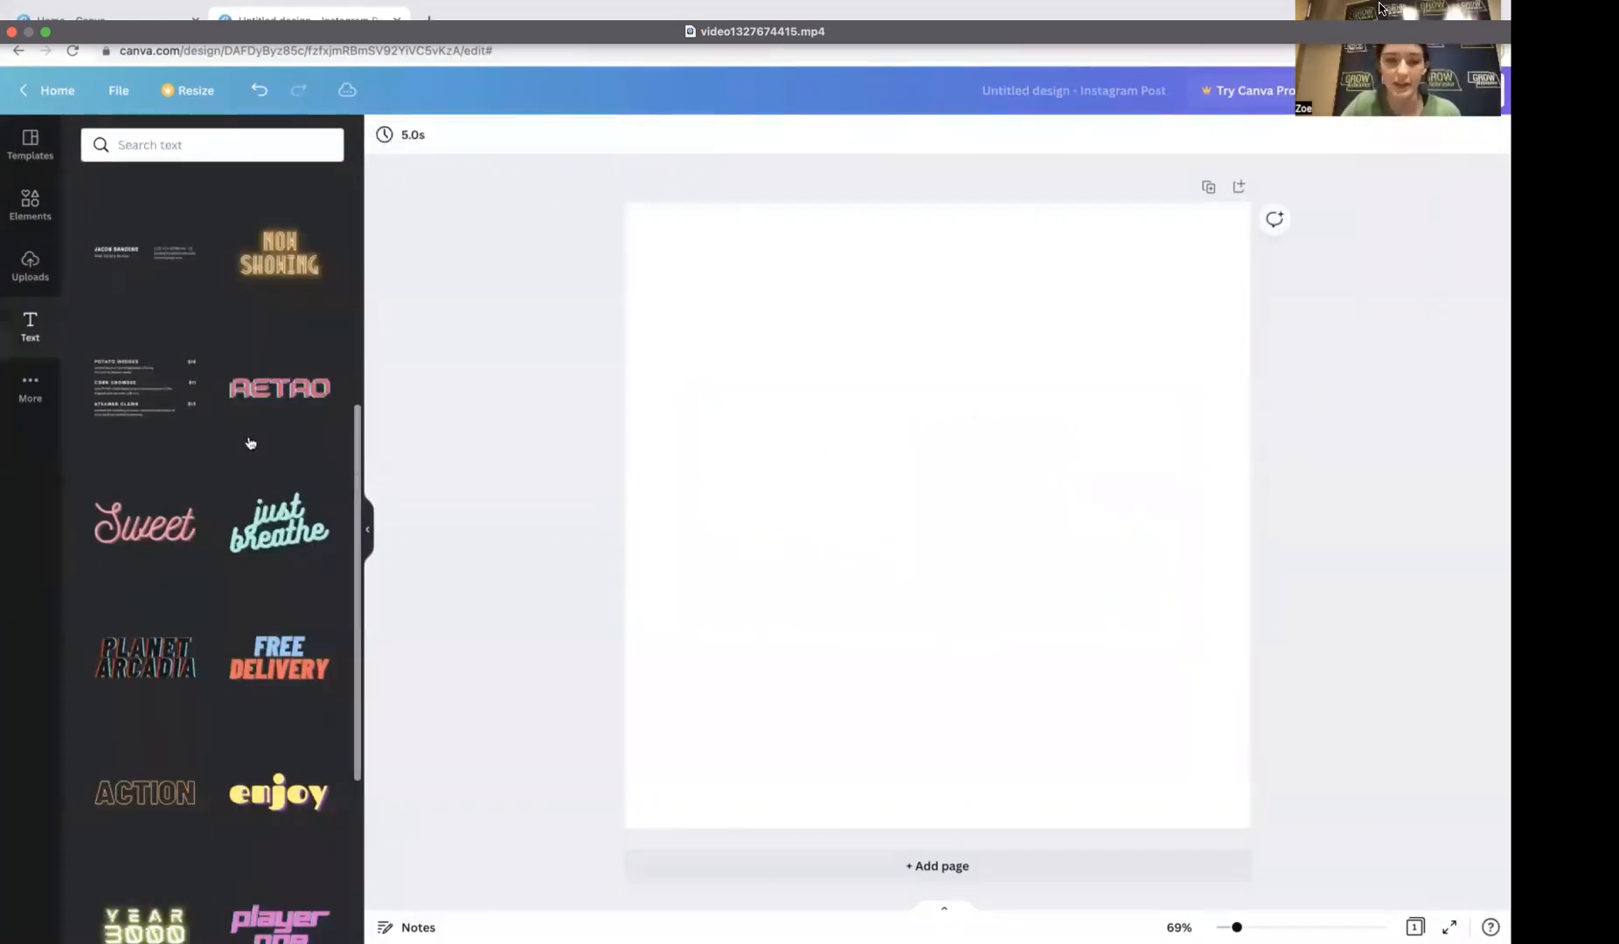
Step: Search the Instagram post templates for "honey"
click(31, 147)
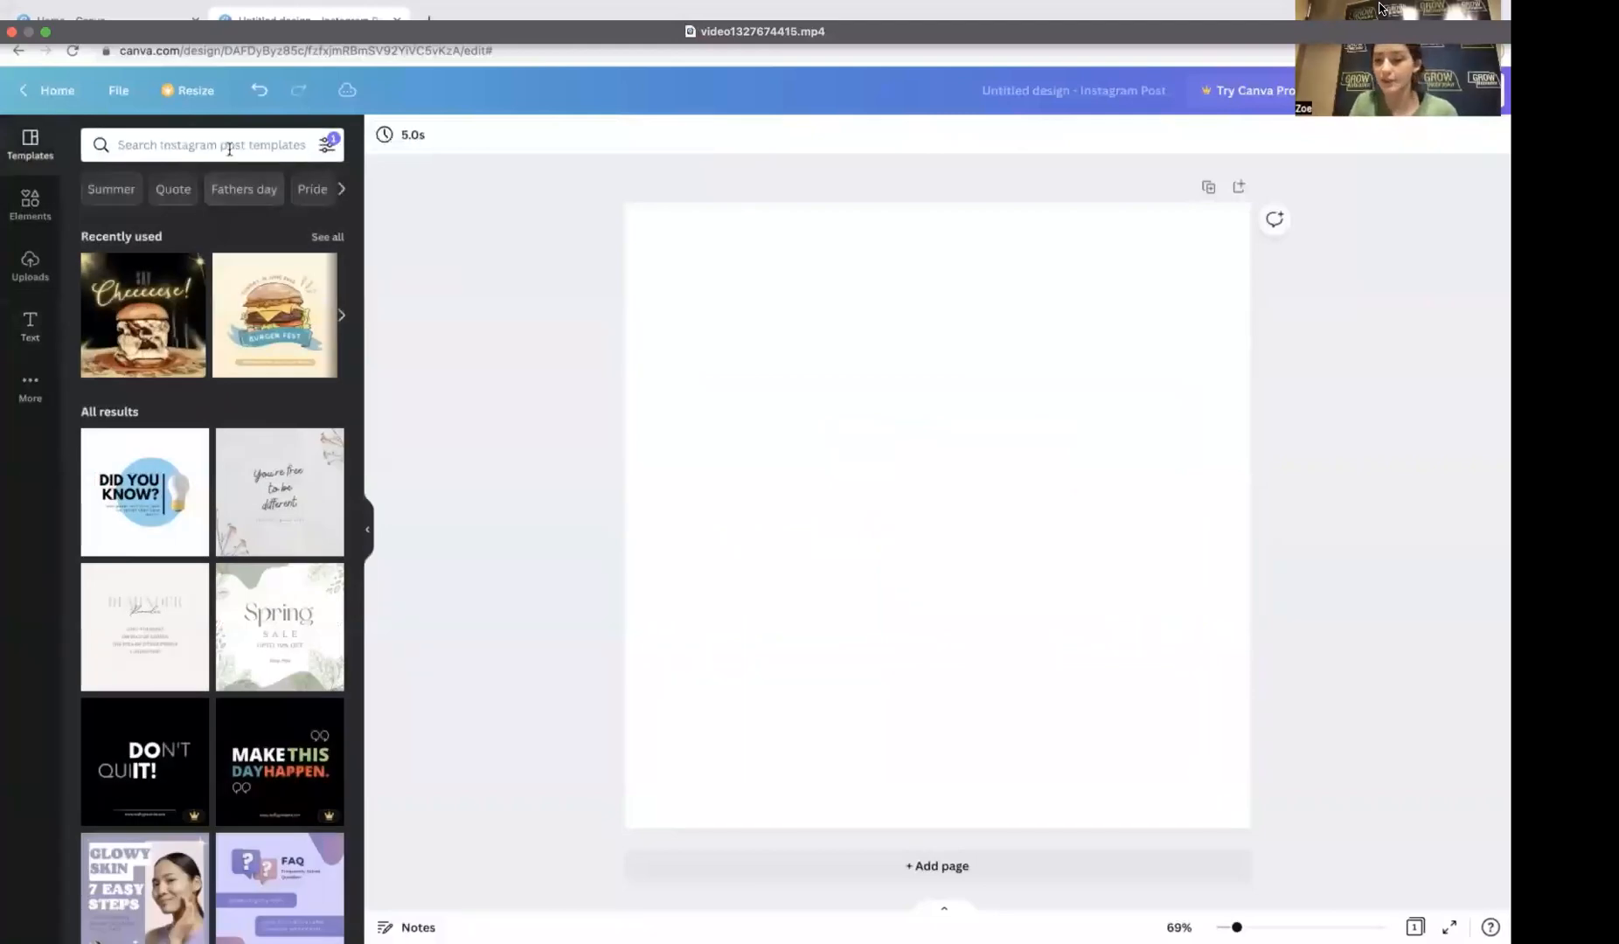
click(229, 149)
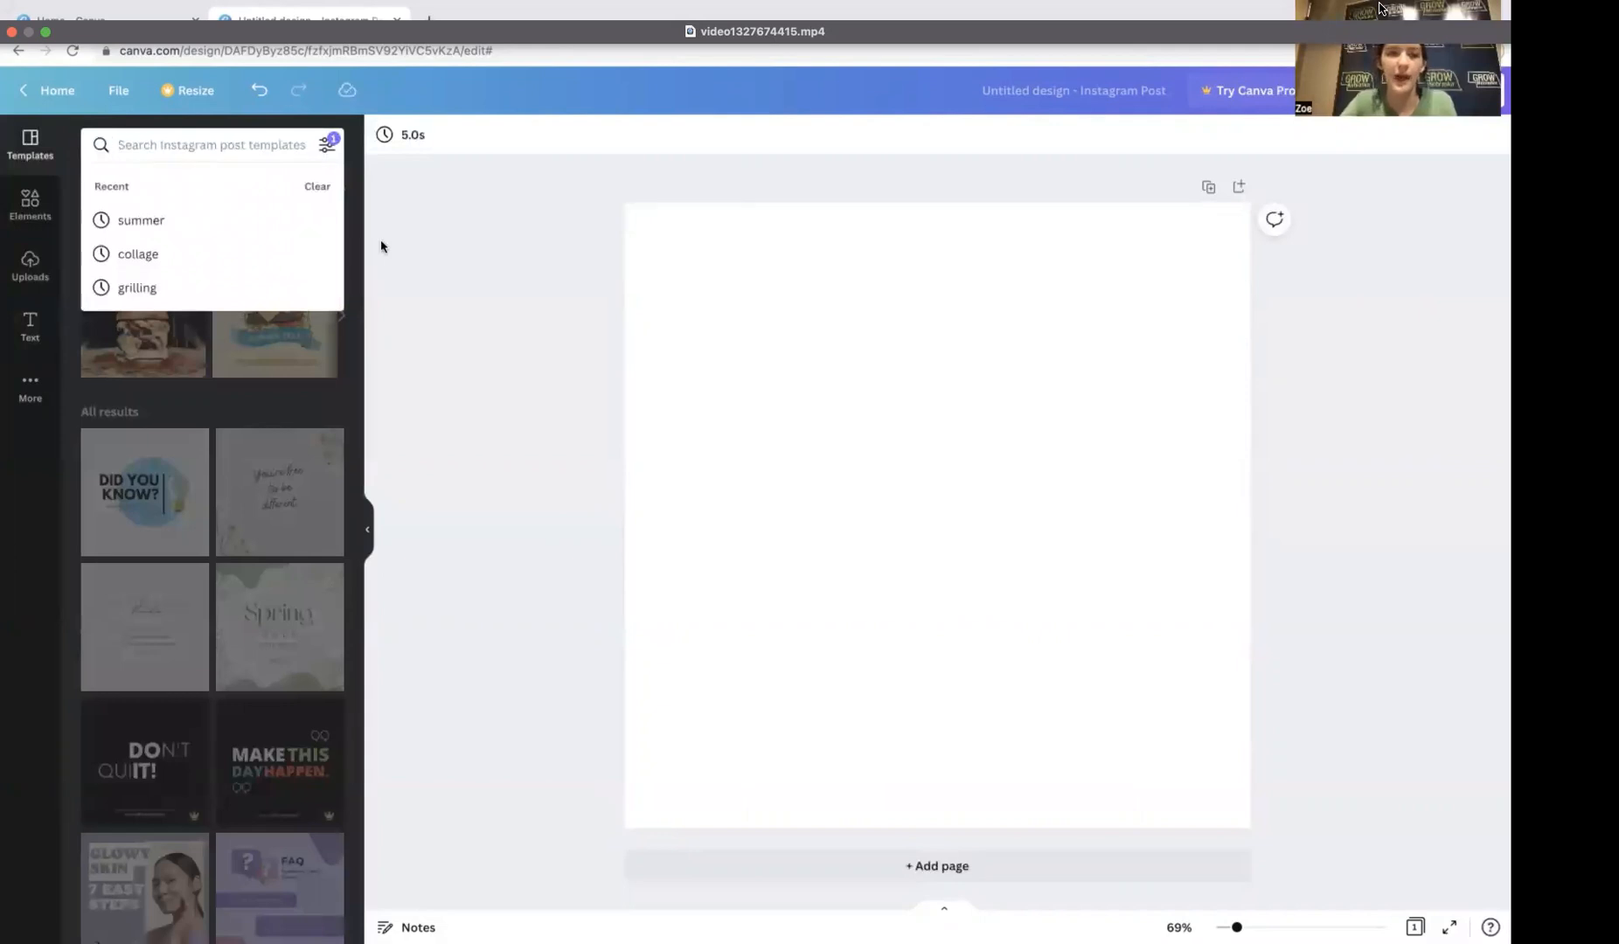
text(honey)
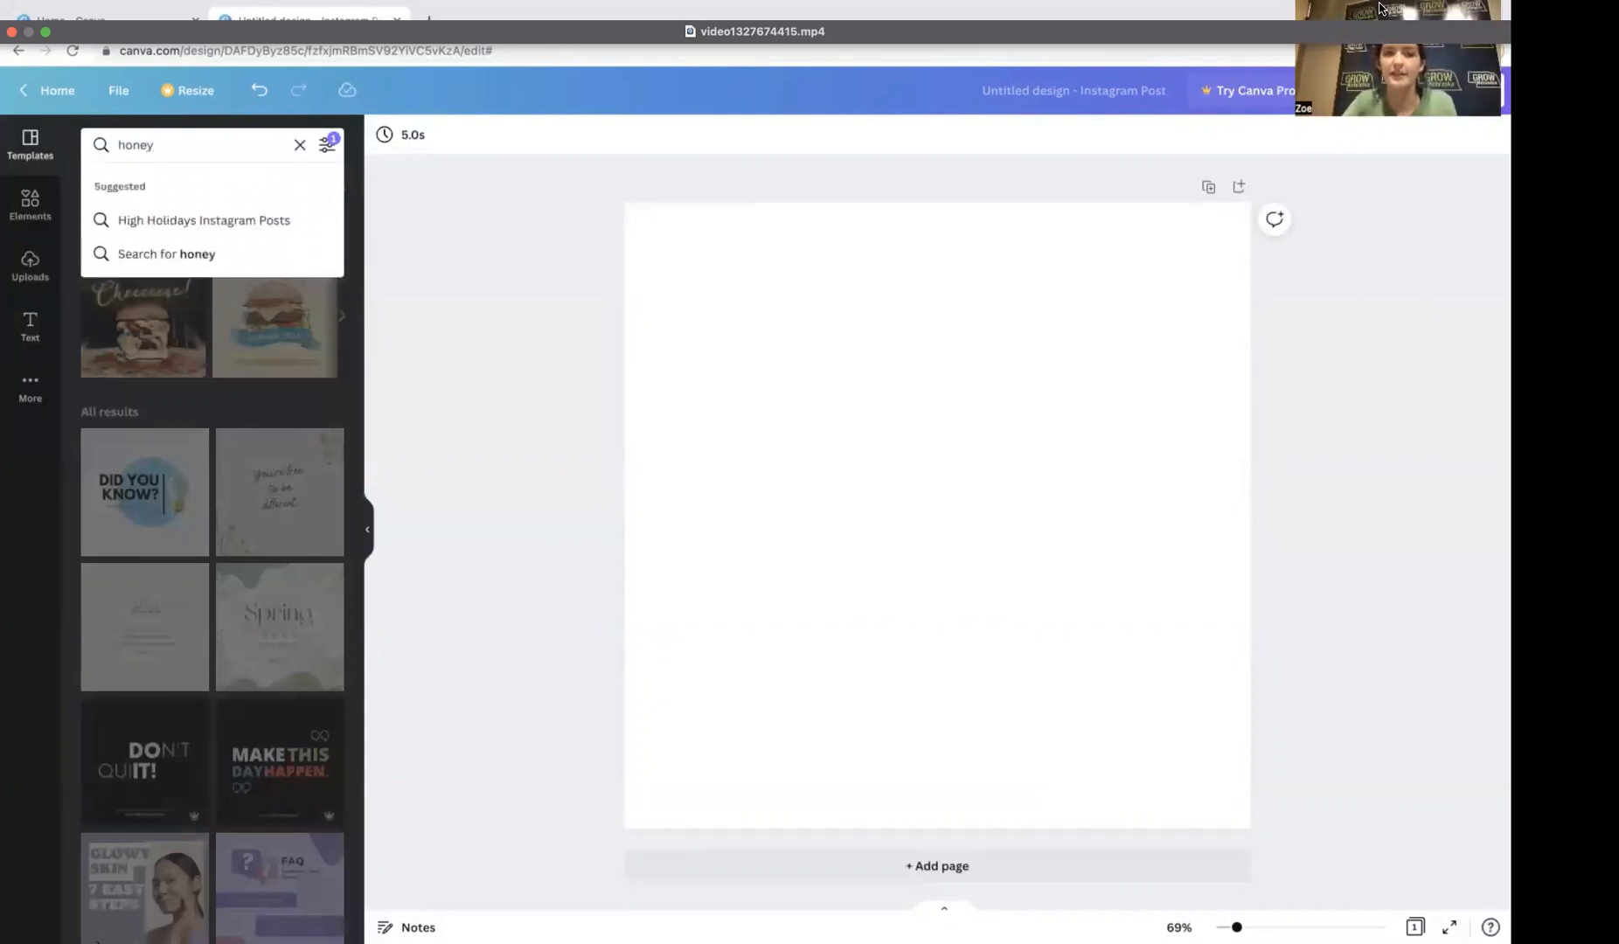
key(Return)
Step: Browse the honey templates and apply the "Happy World Bee Day" design with the honeycomb background to the page
scroll(209, 613, down, 1)
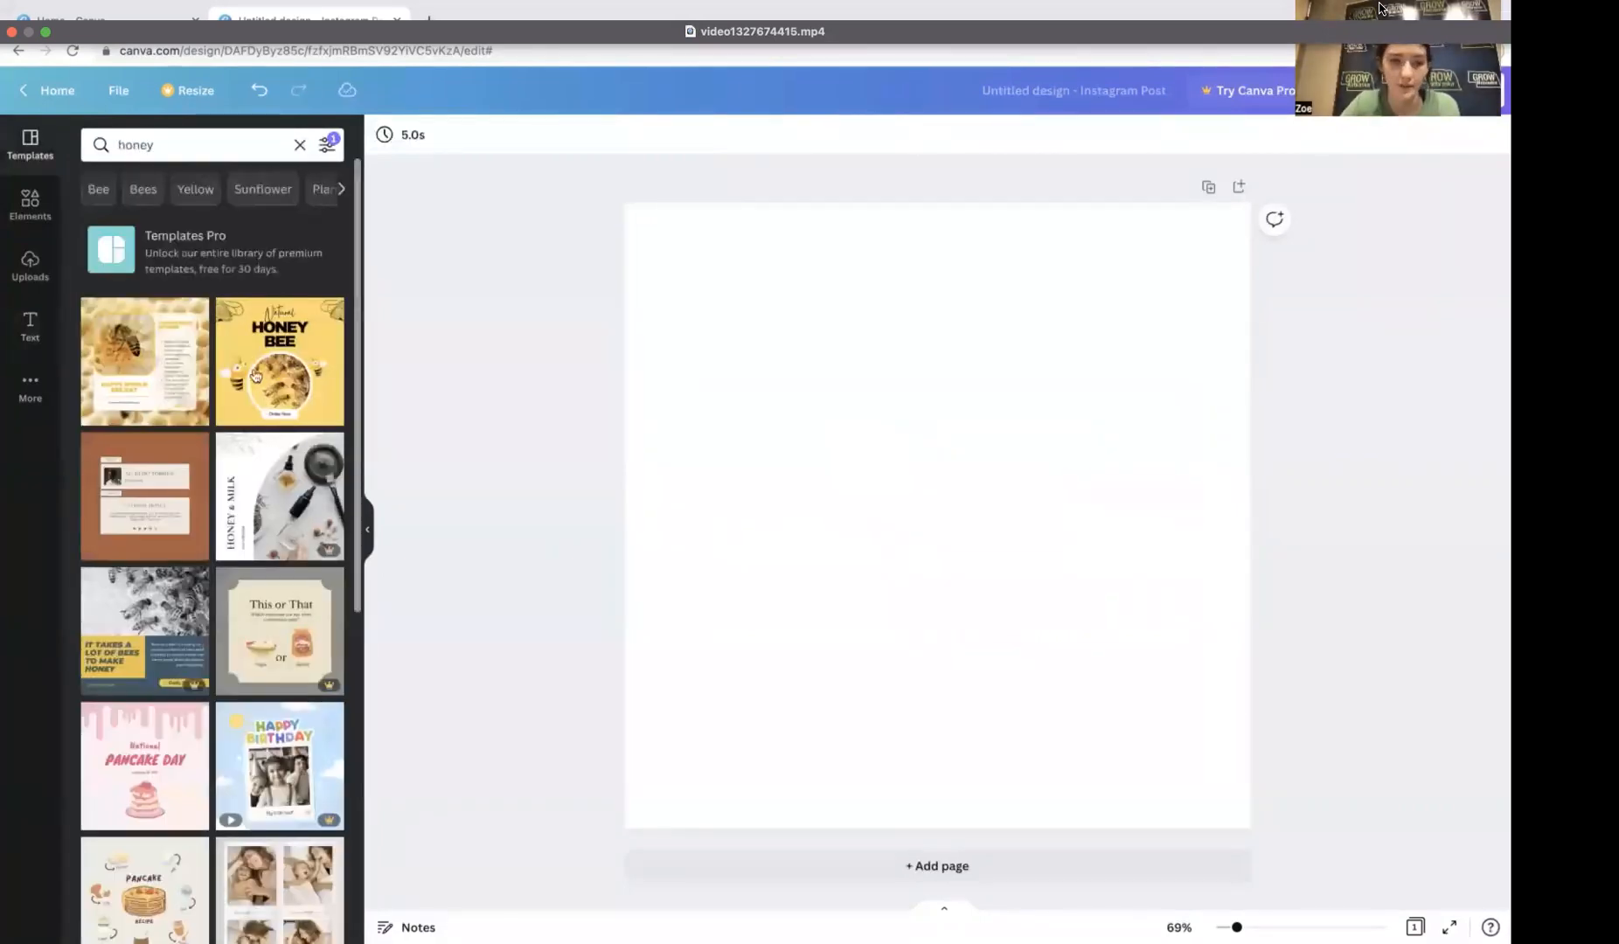
scroll(210, 611, down, 3)
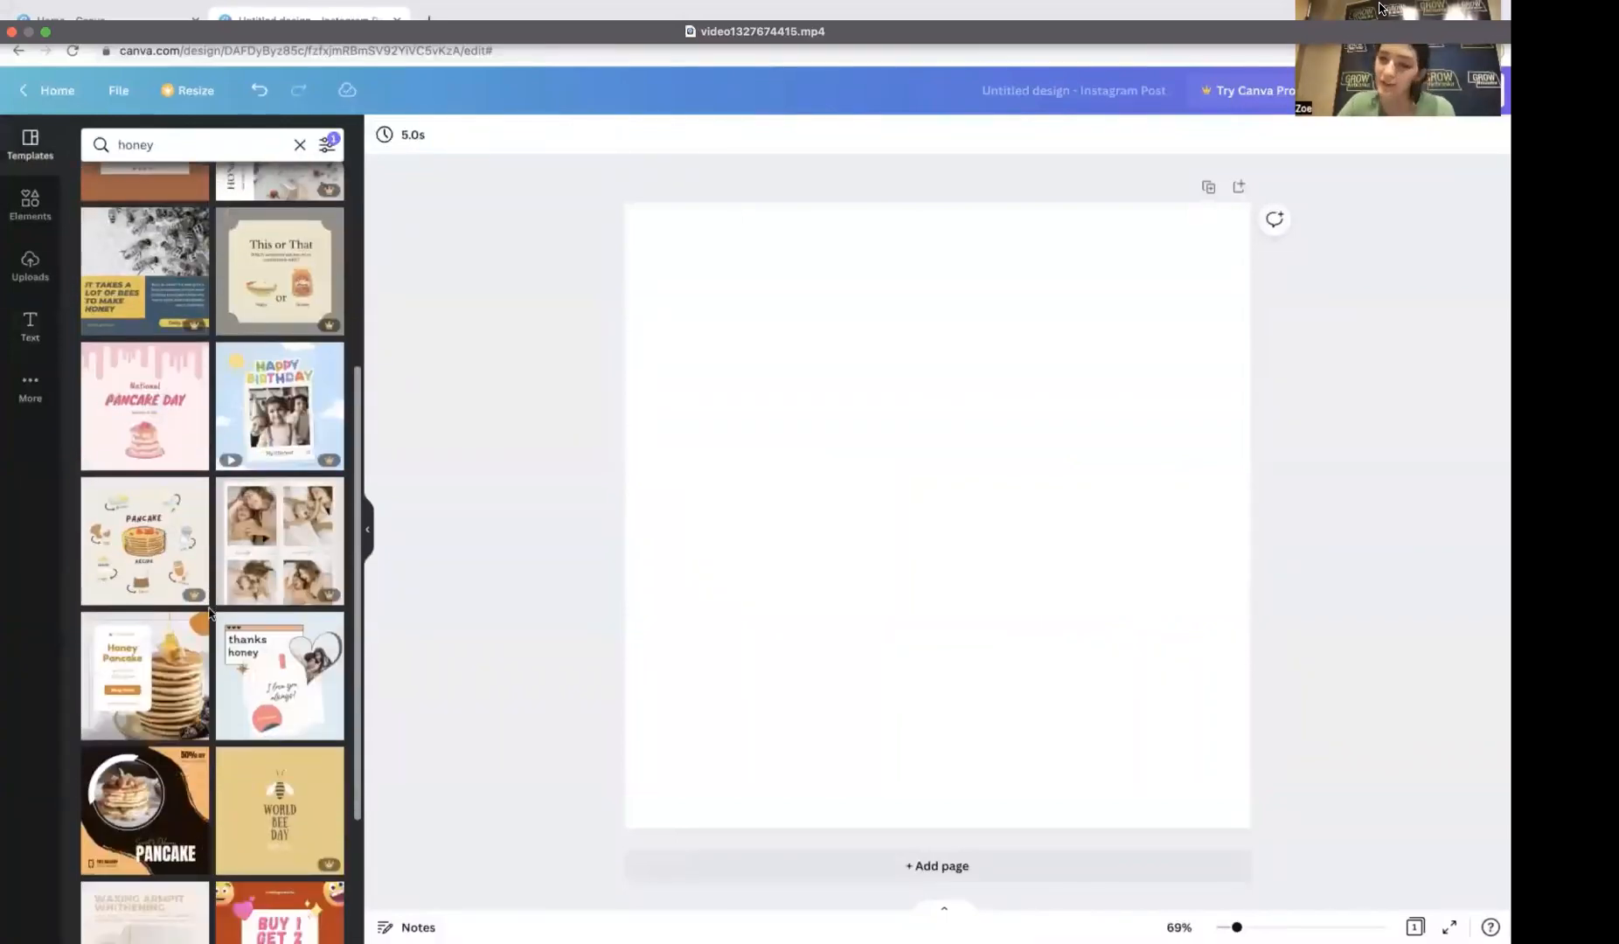
scroll(209, 612, down, 3)
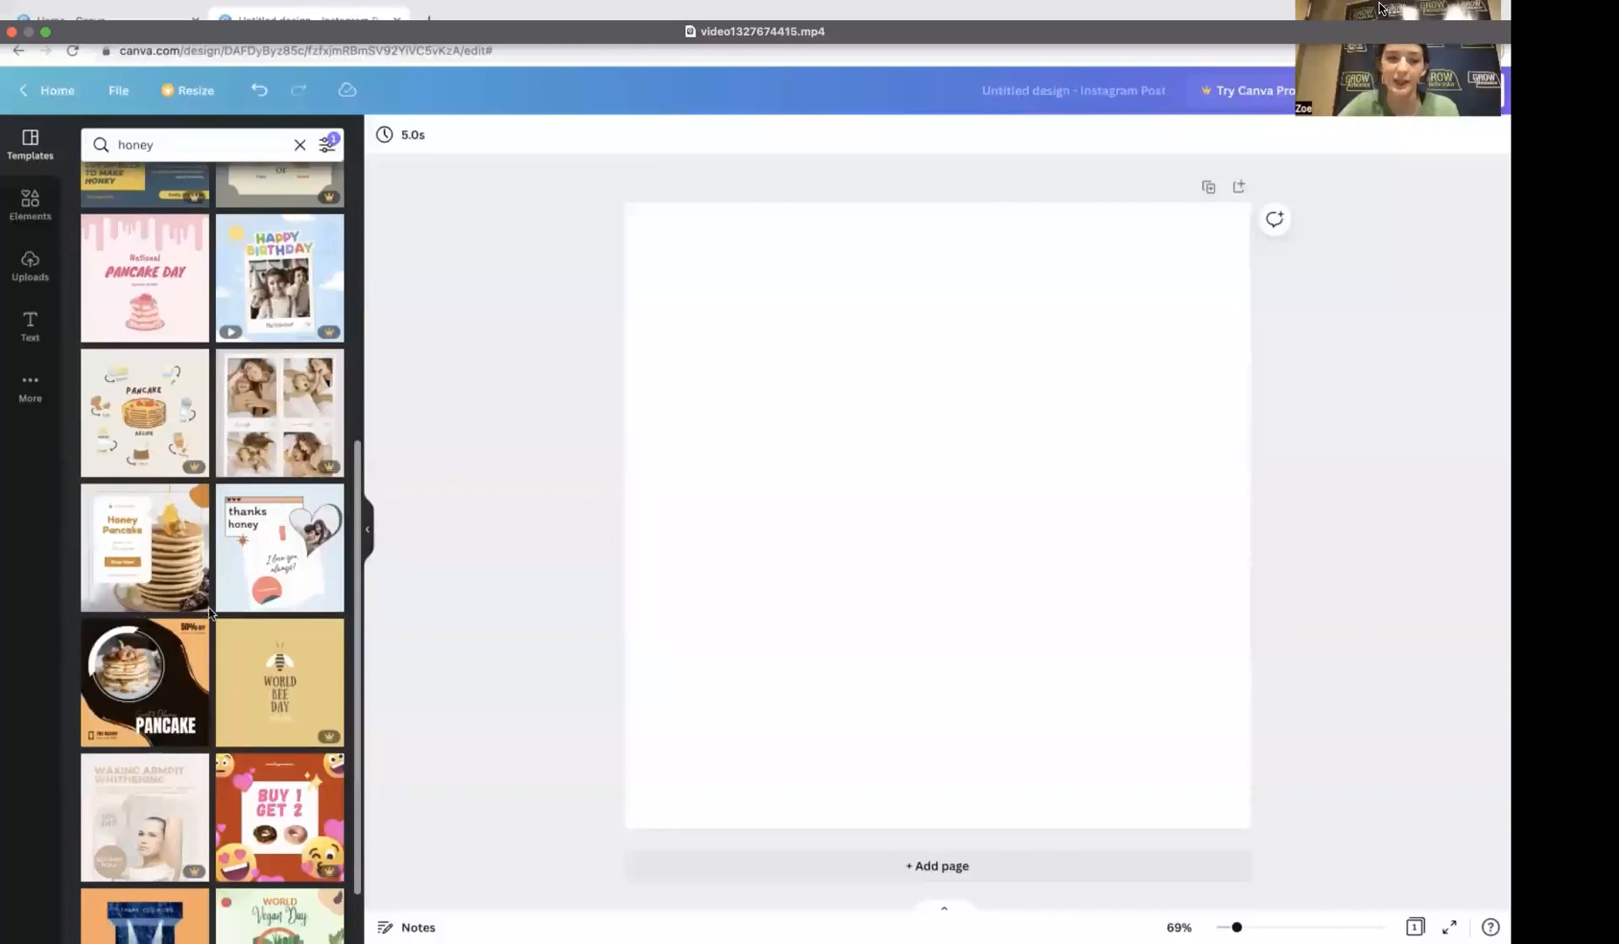
scroll(244, 645, down, 3)
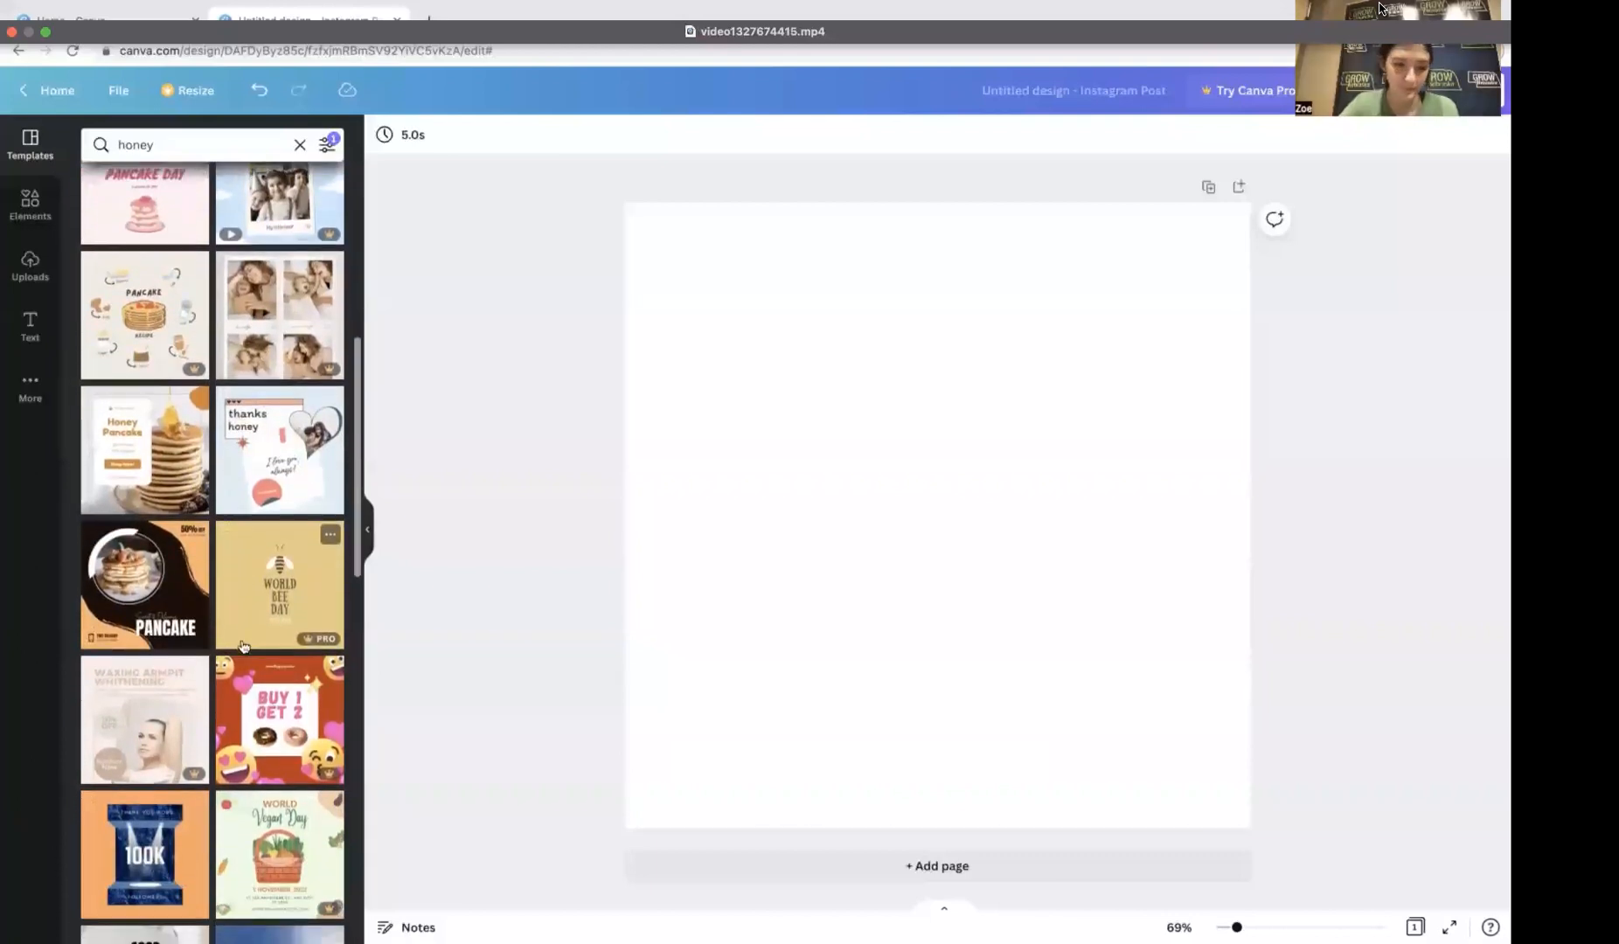
scroll(244, 645, down, 6)
scroll(244, 645, up, 10)
scroll(244, 645, up, 6)
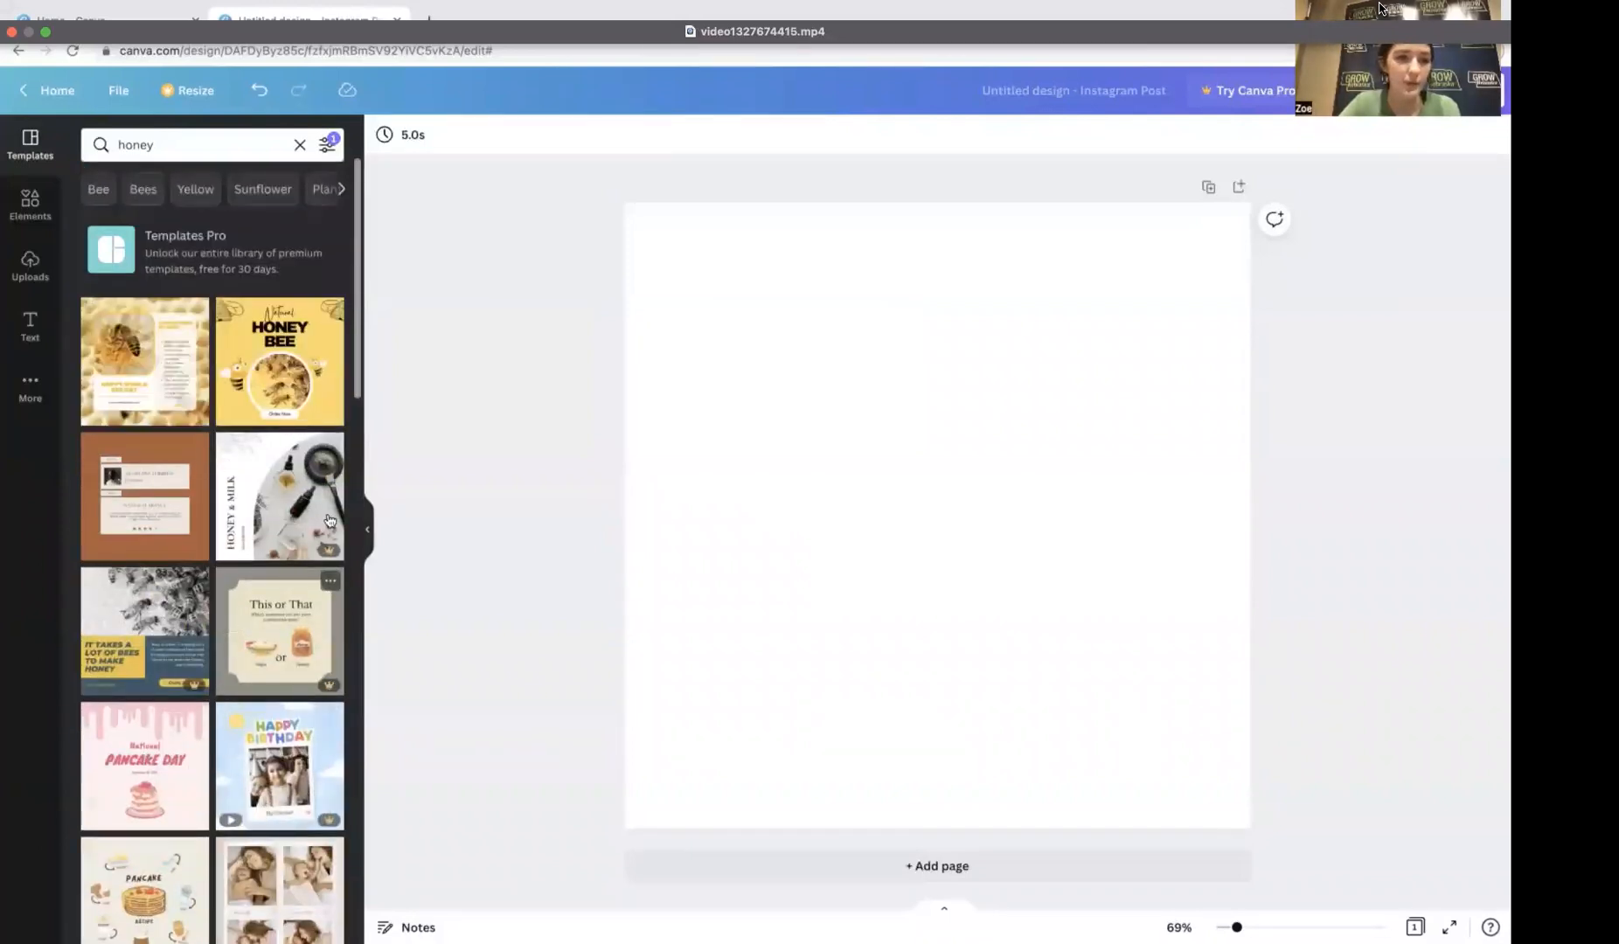
click(189, 310)
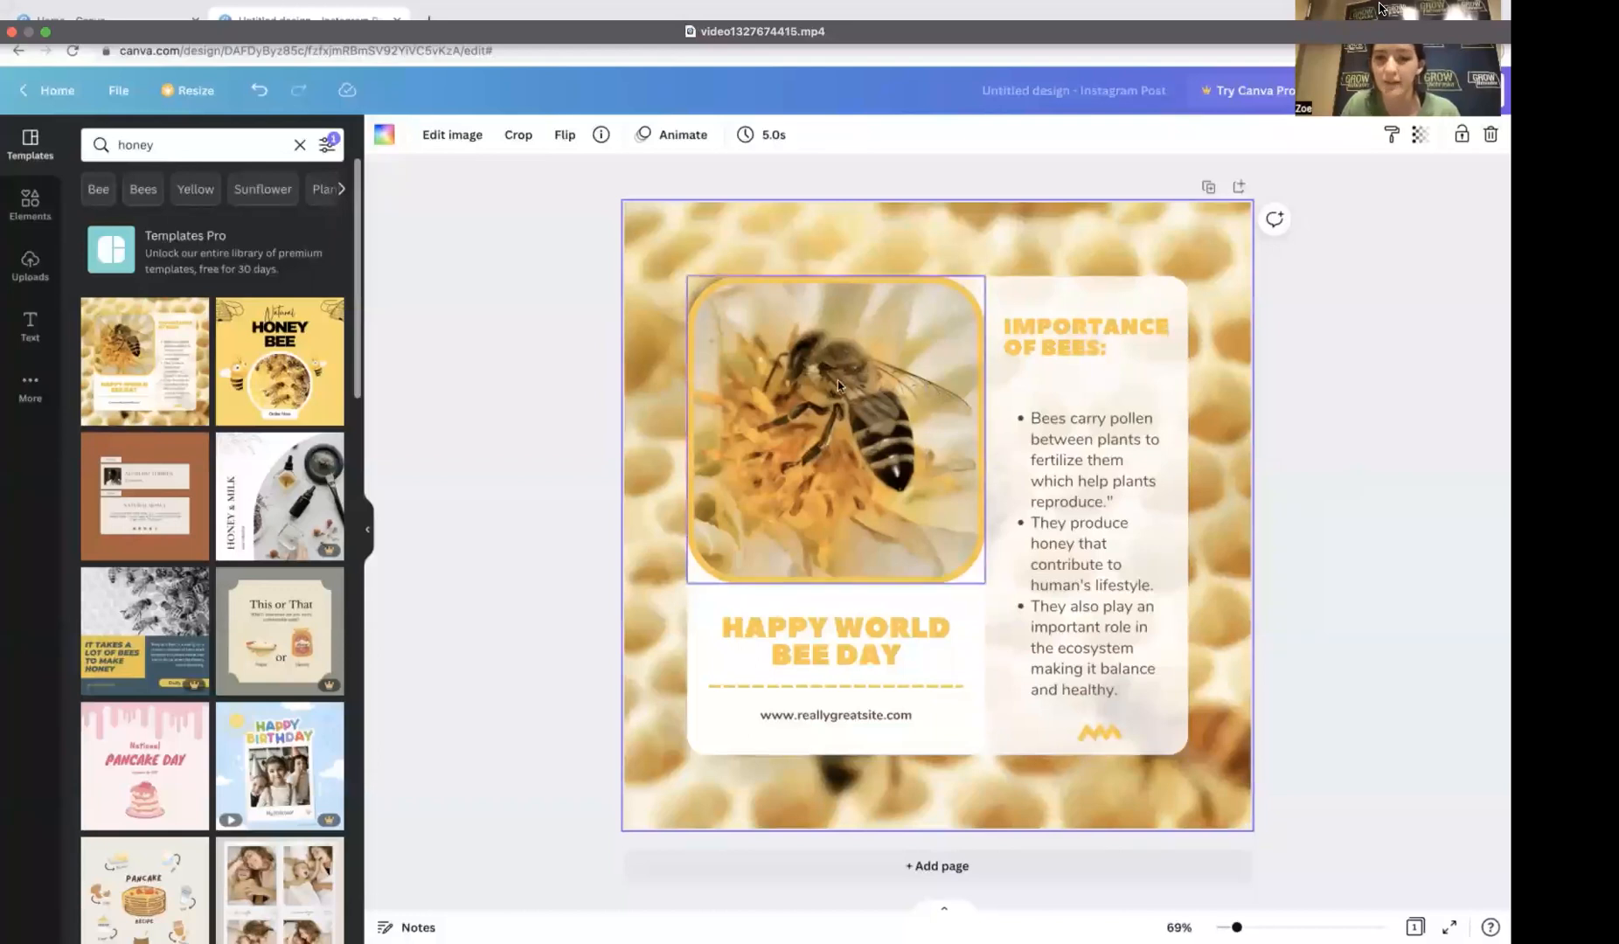
Step: Replace the bee photo in the rounded frame with the uploaded honey jar image
click(32, 266)
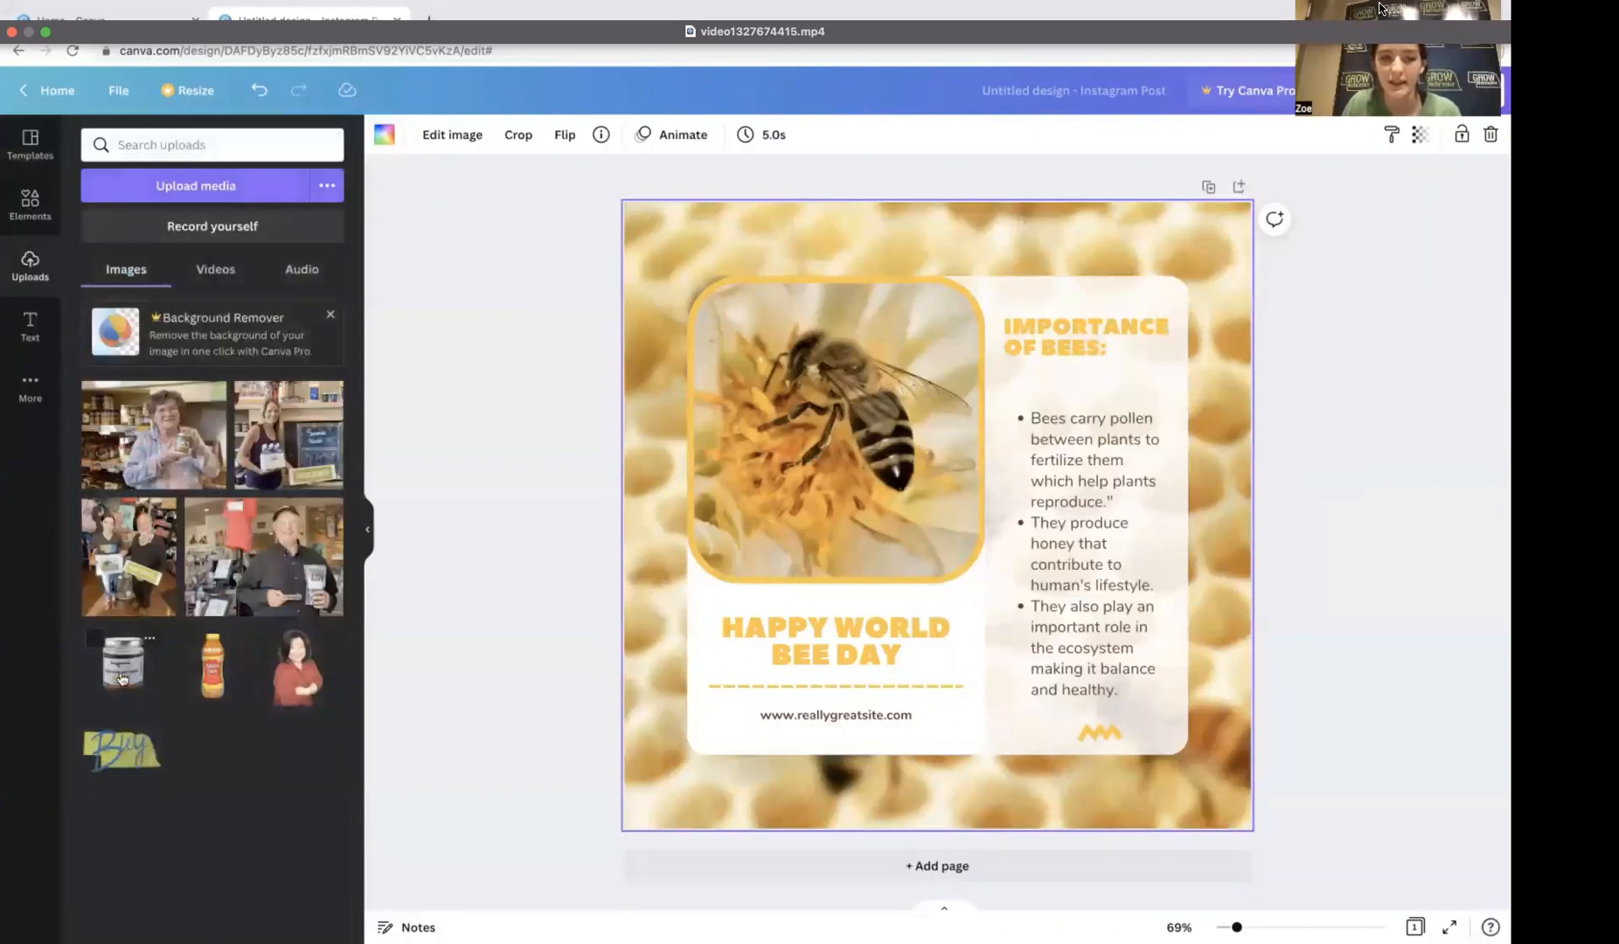
drag(162, 675, 779, 469)
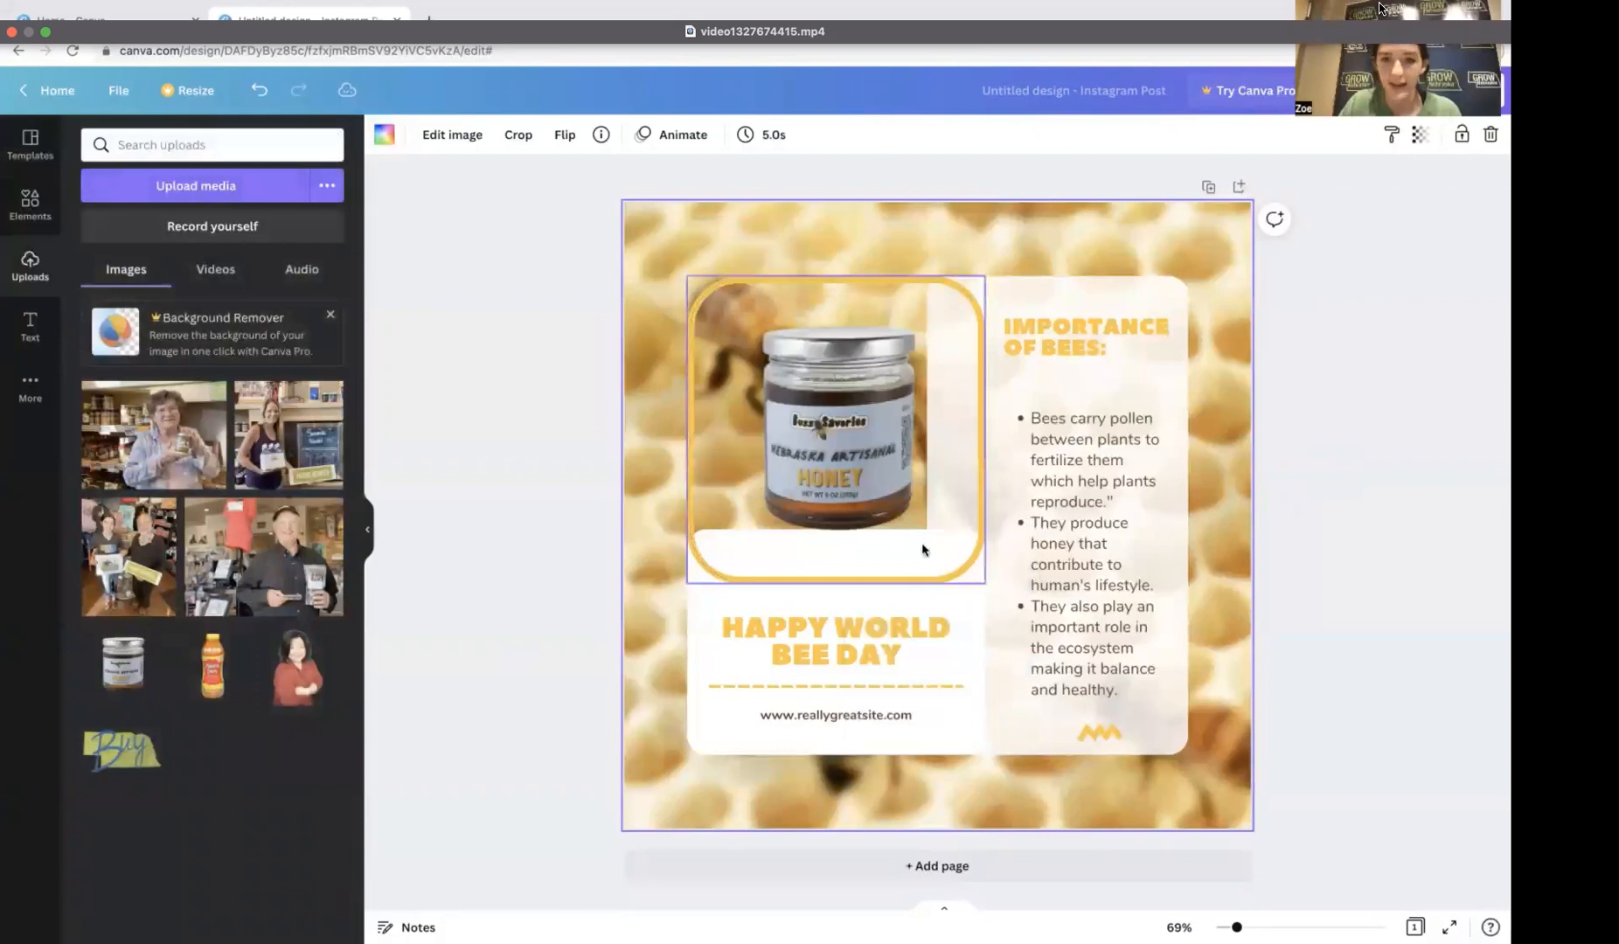
Step: Delete the "Importance of Bees" heading, the bullet list and the small zigzag graphic from the pale panel
click(1104, 353)
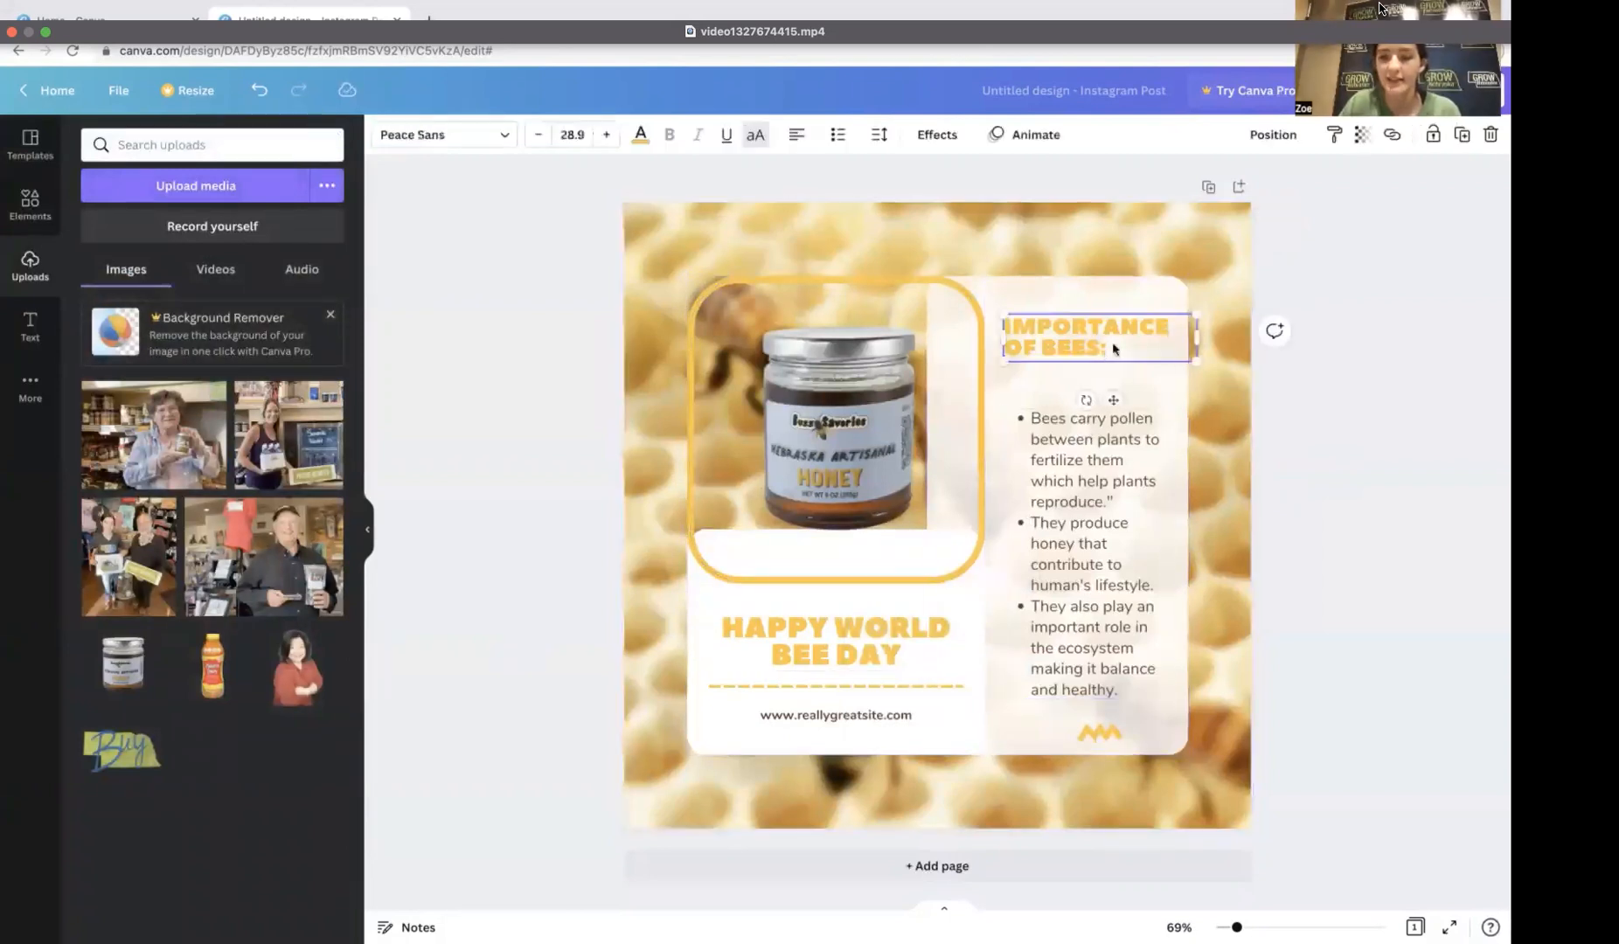
key(Delete)
click(1085, 491)
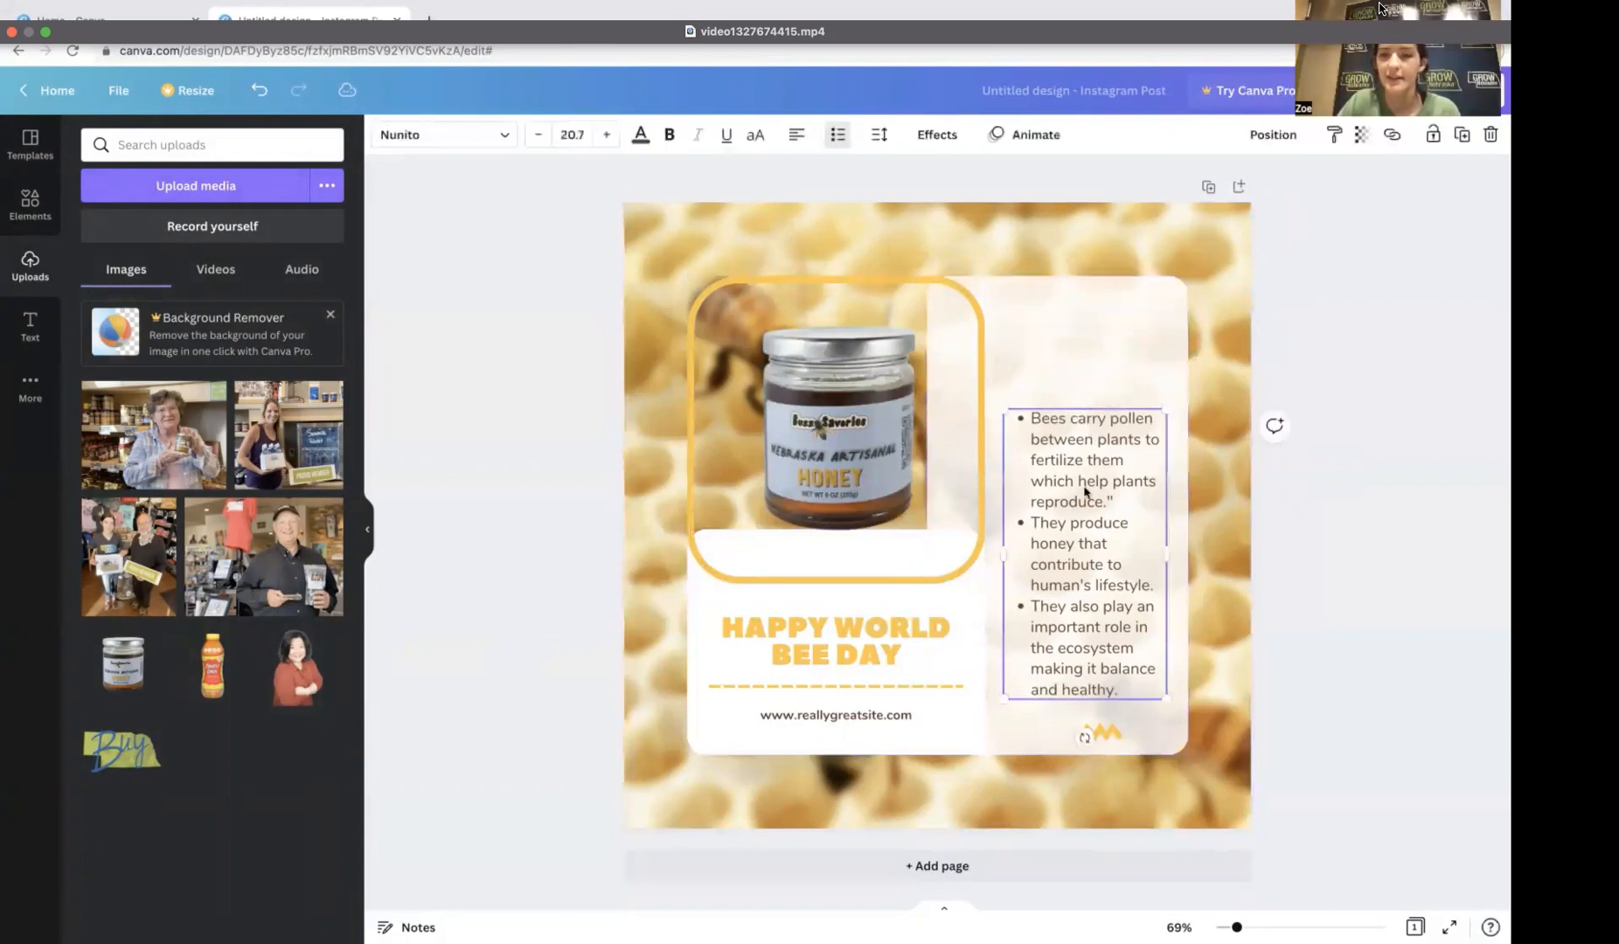
key(Delete)
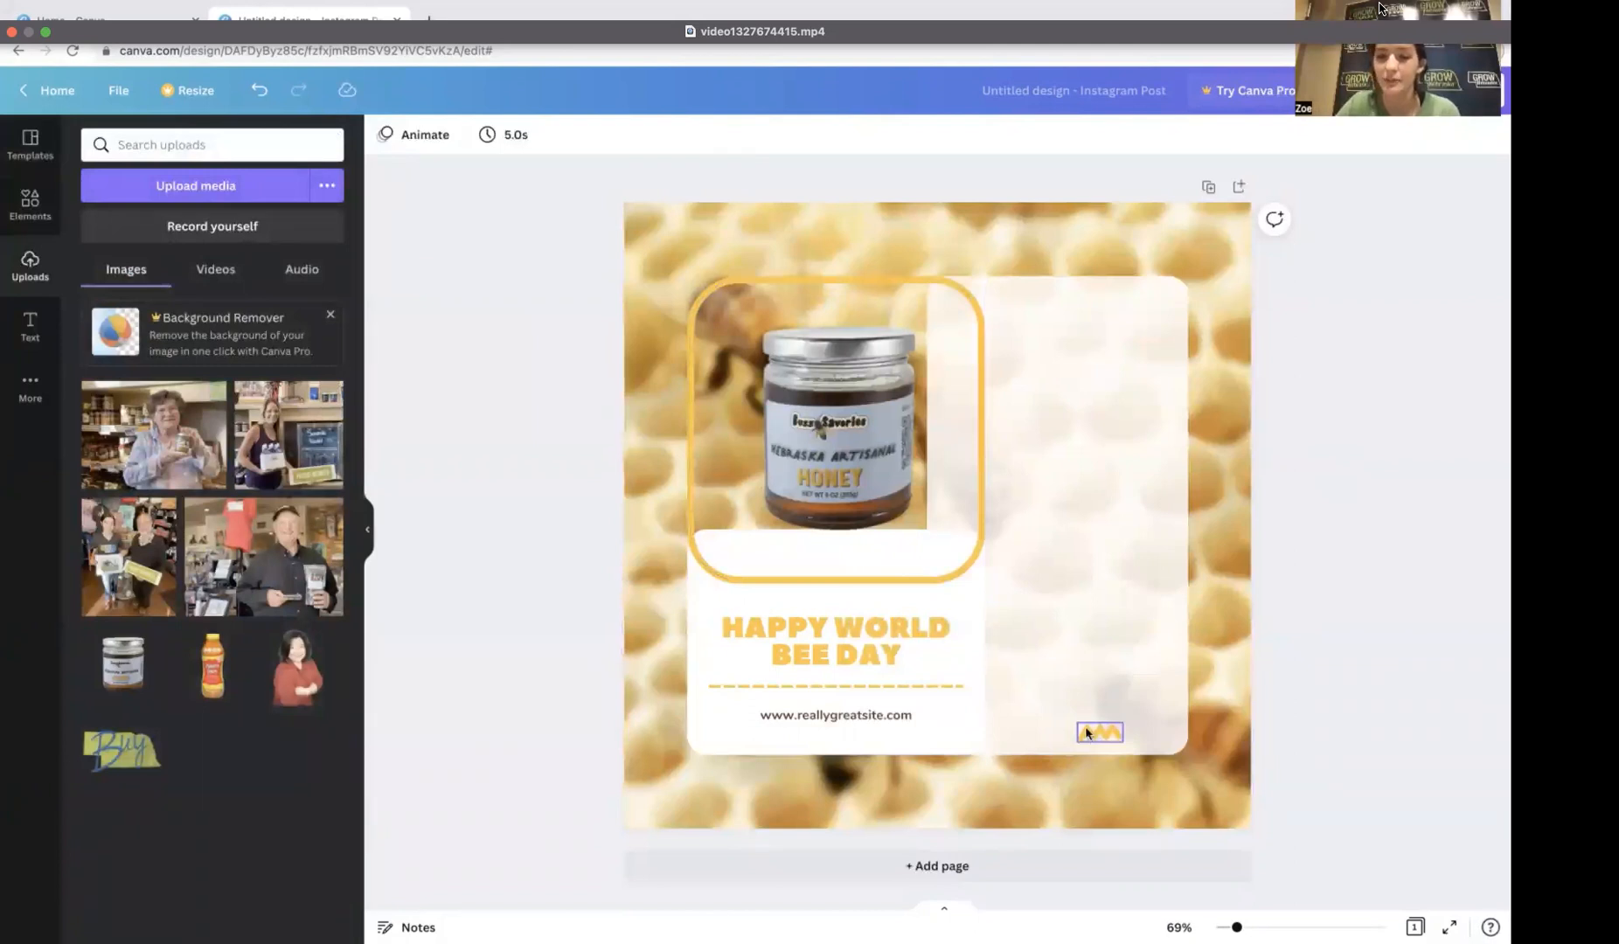
click(1086, 732)
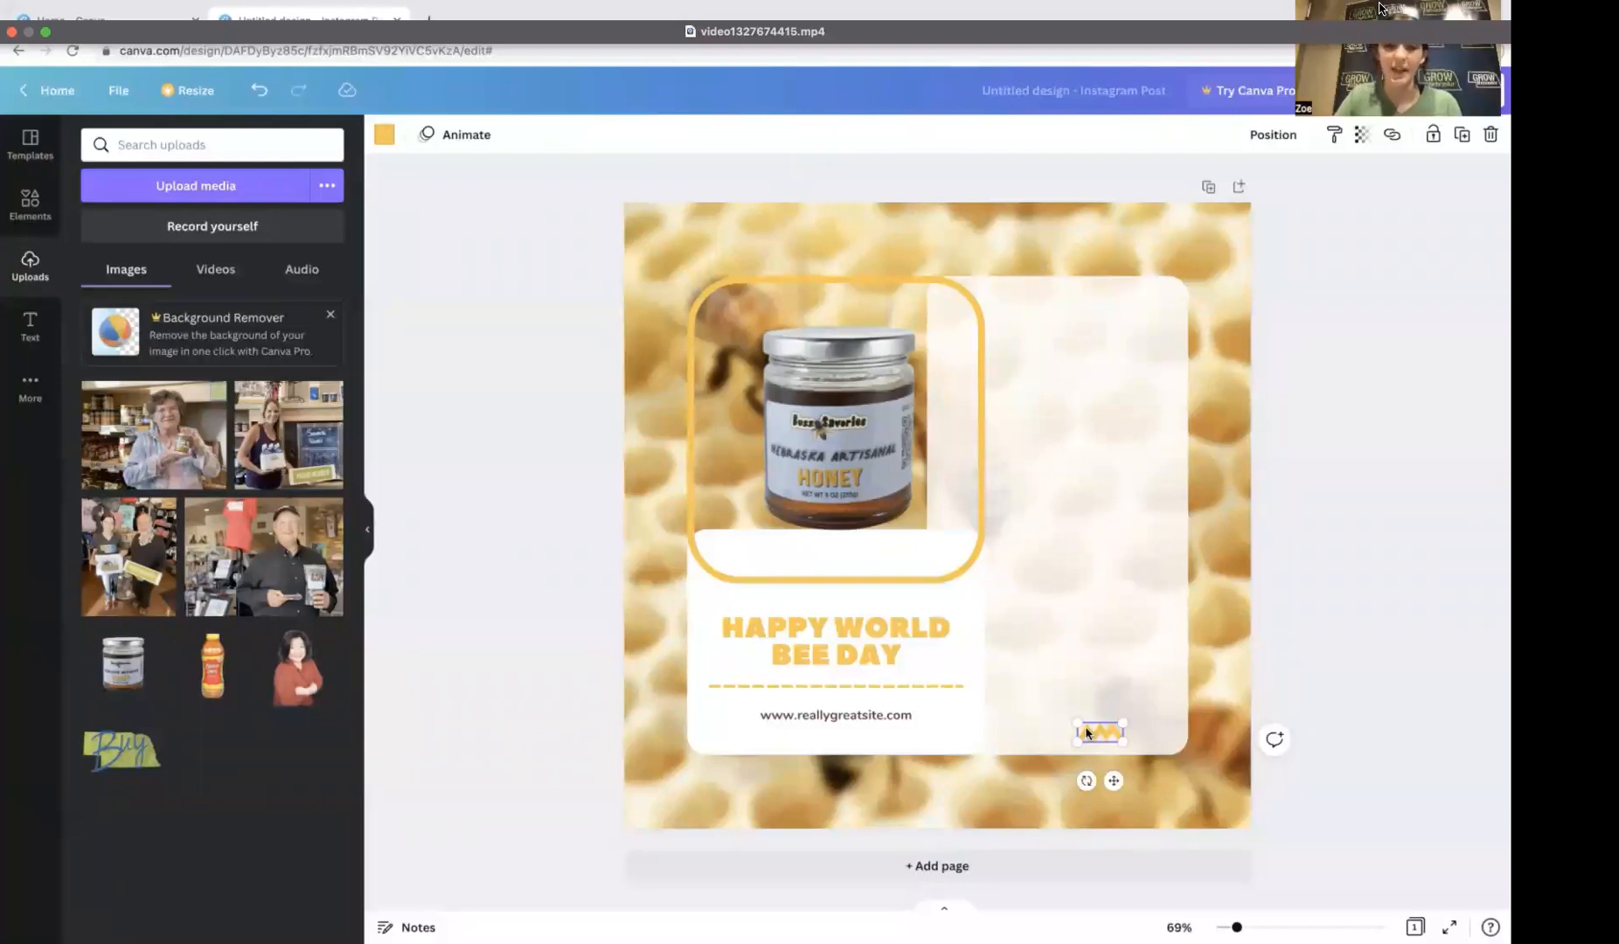
key(Delete)
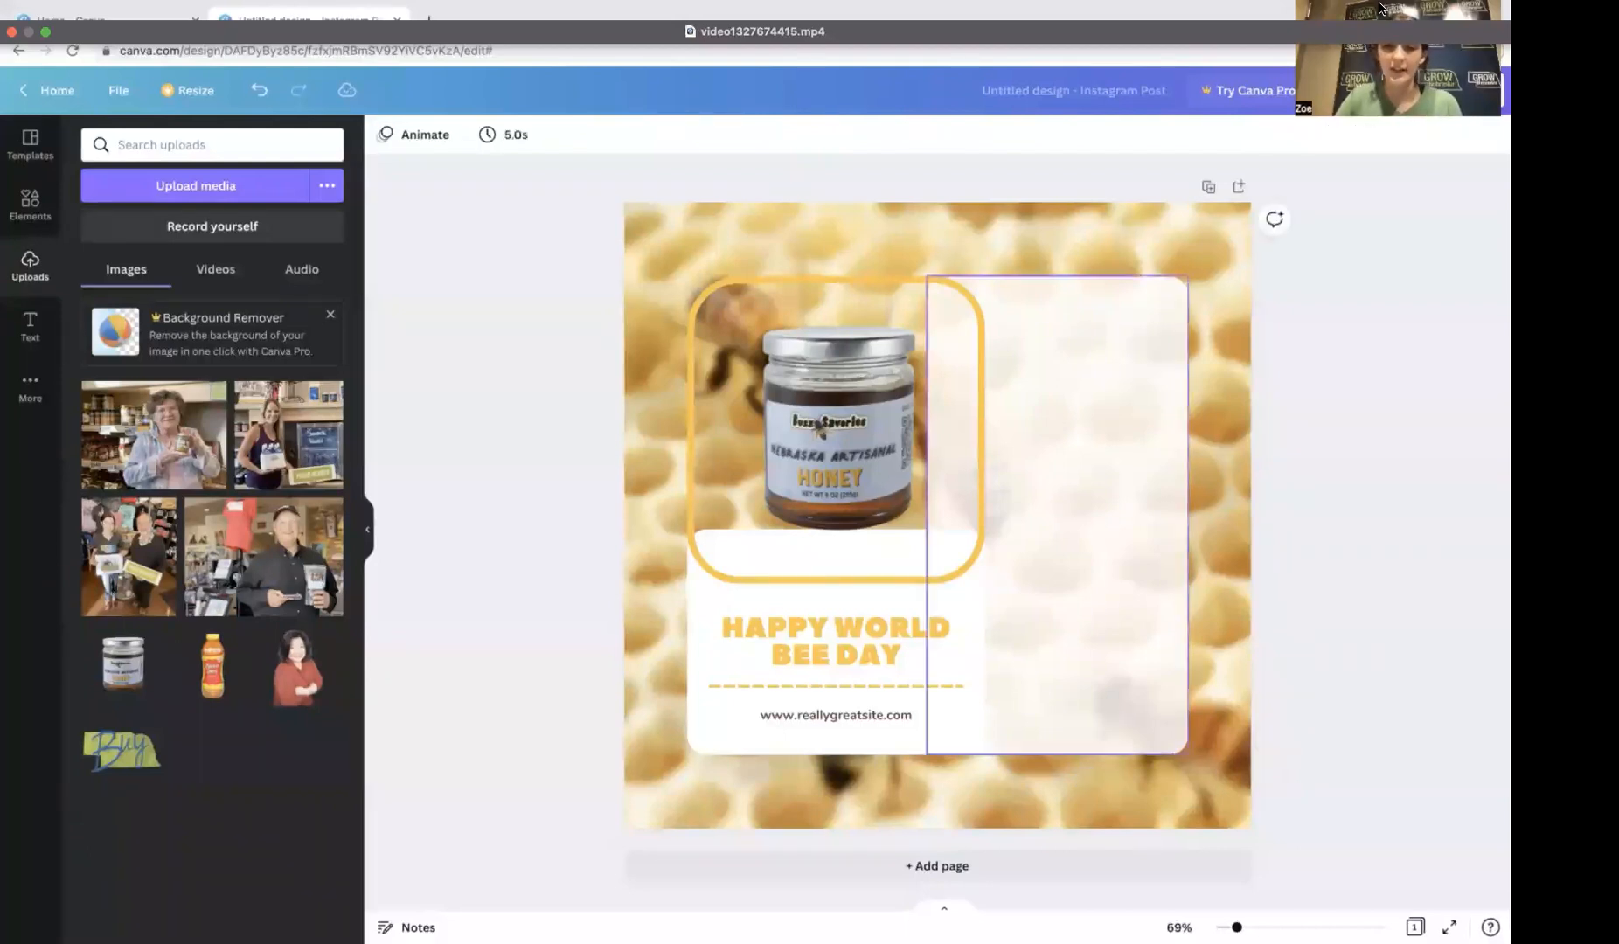
Step: Add a heading reading "Buzz", narrow its box so the letters stack vertically, and place it on the pale panel beside the jar
click(29, 328)
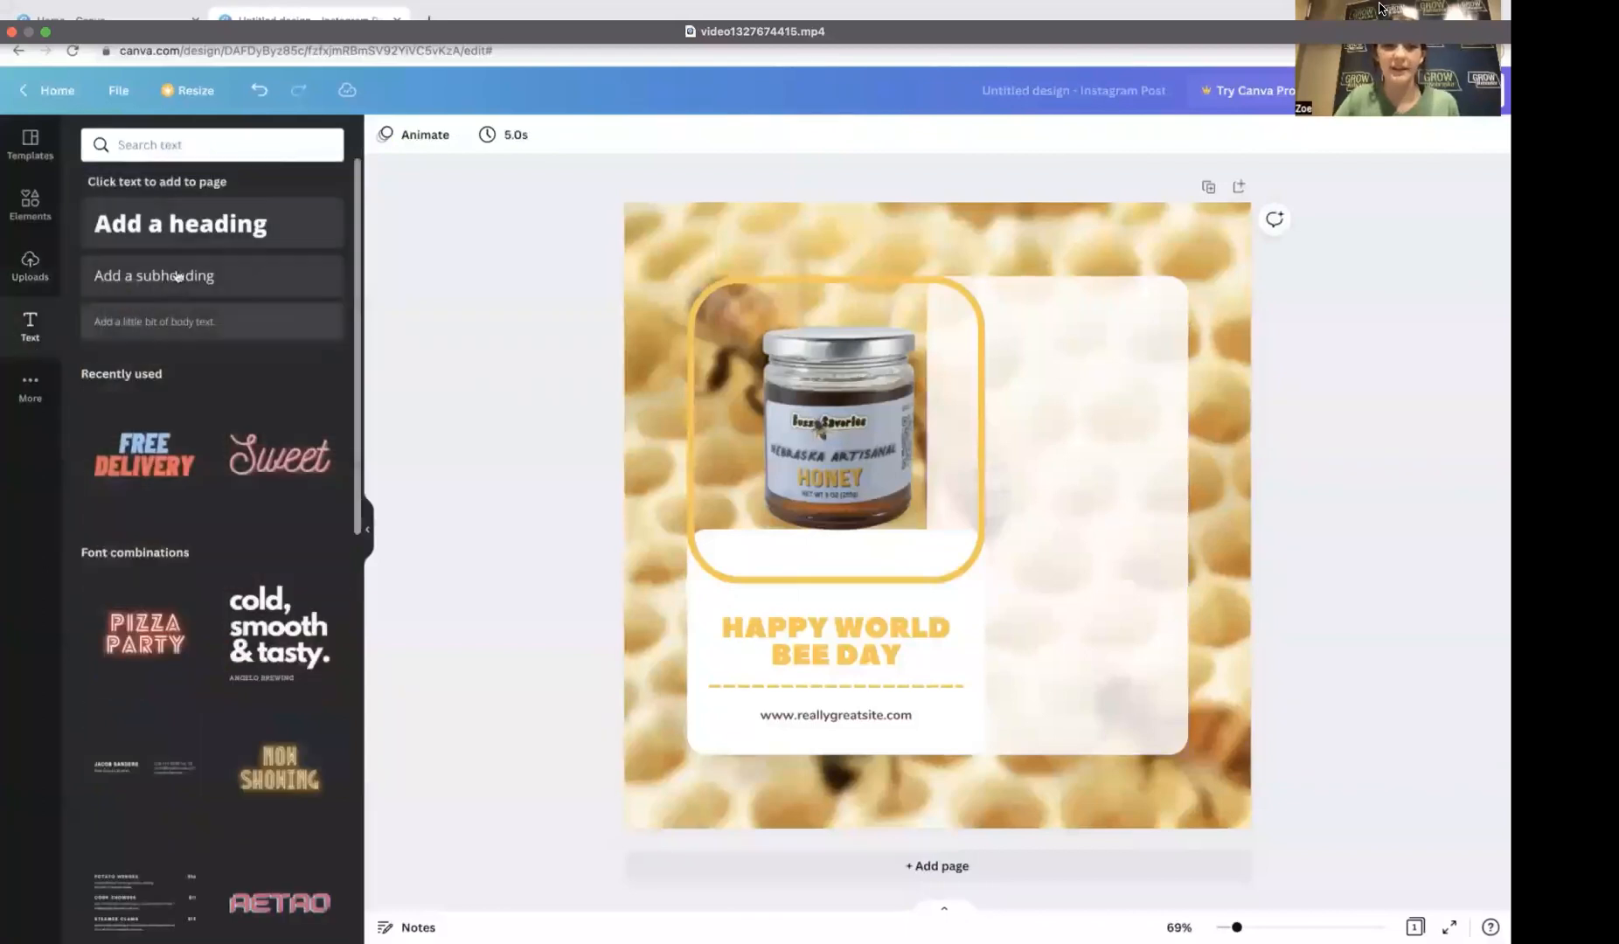
click(184, 225)
key(BackSpace)
text(Buzz)
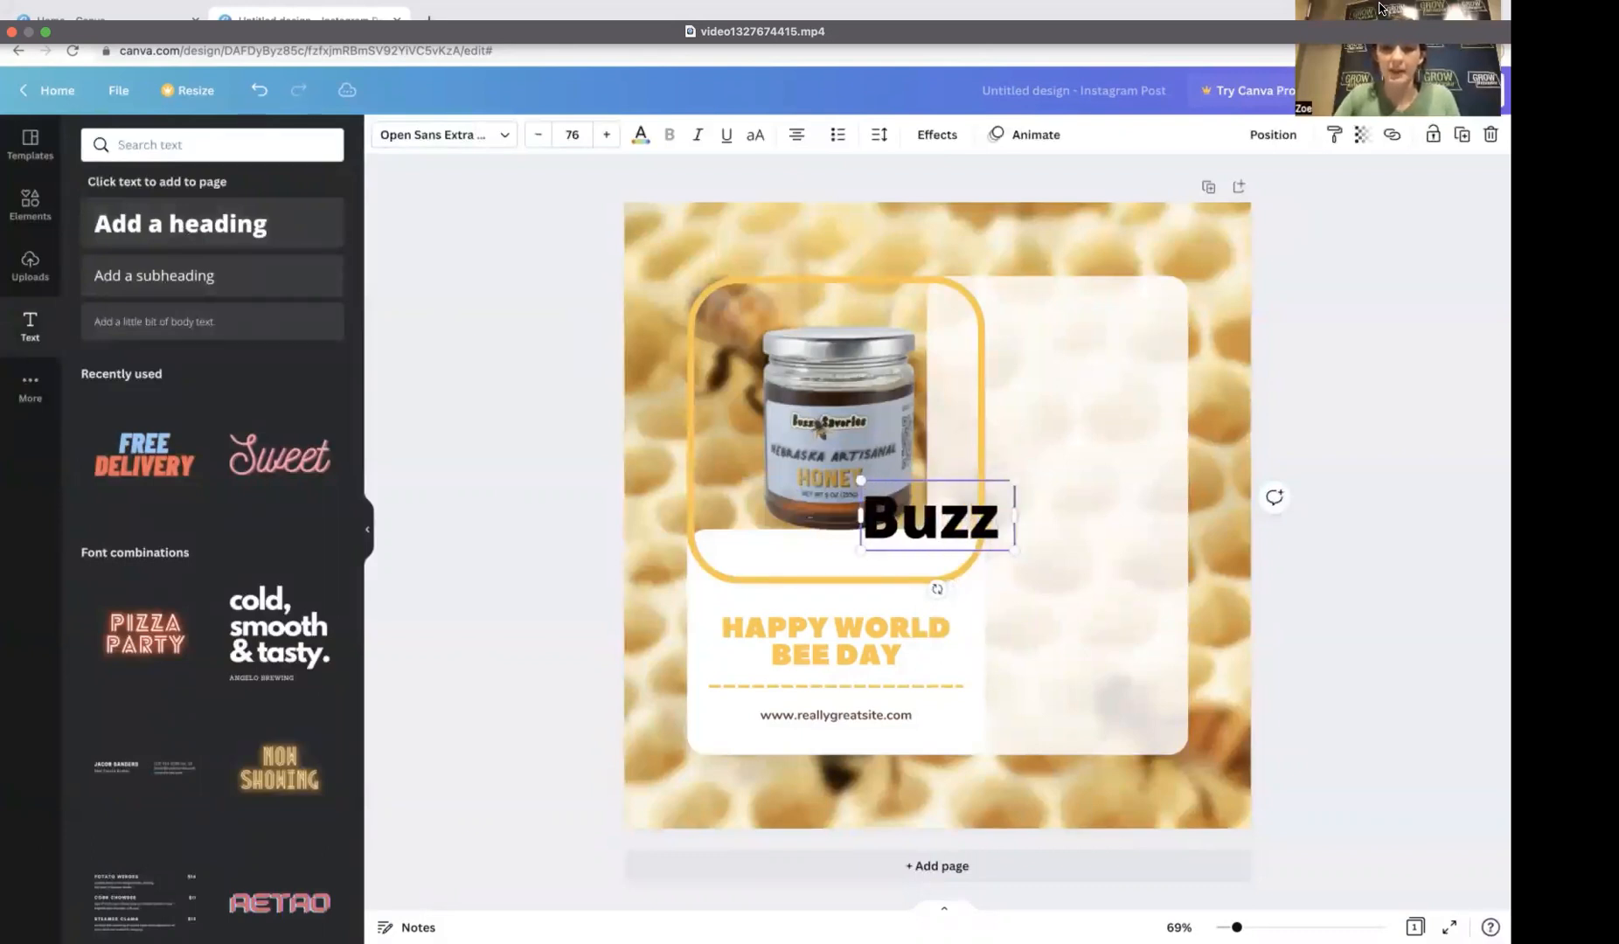
drag(1013, 516, 896, 518)
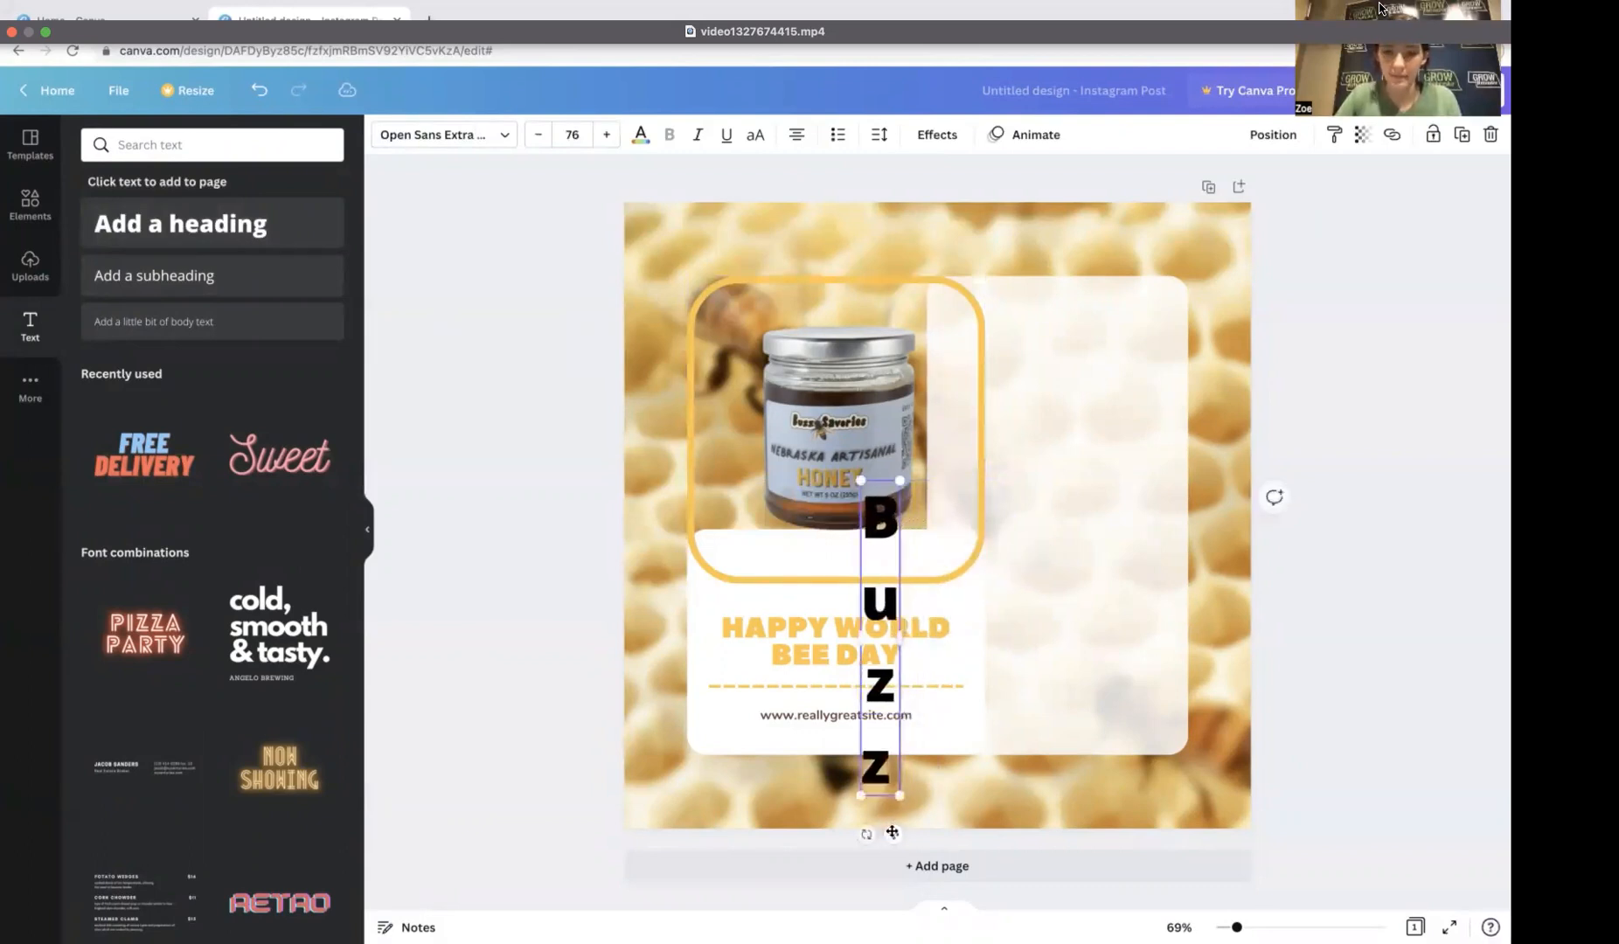
drag(892, 832, 1041, 697)
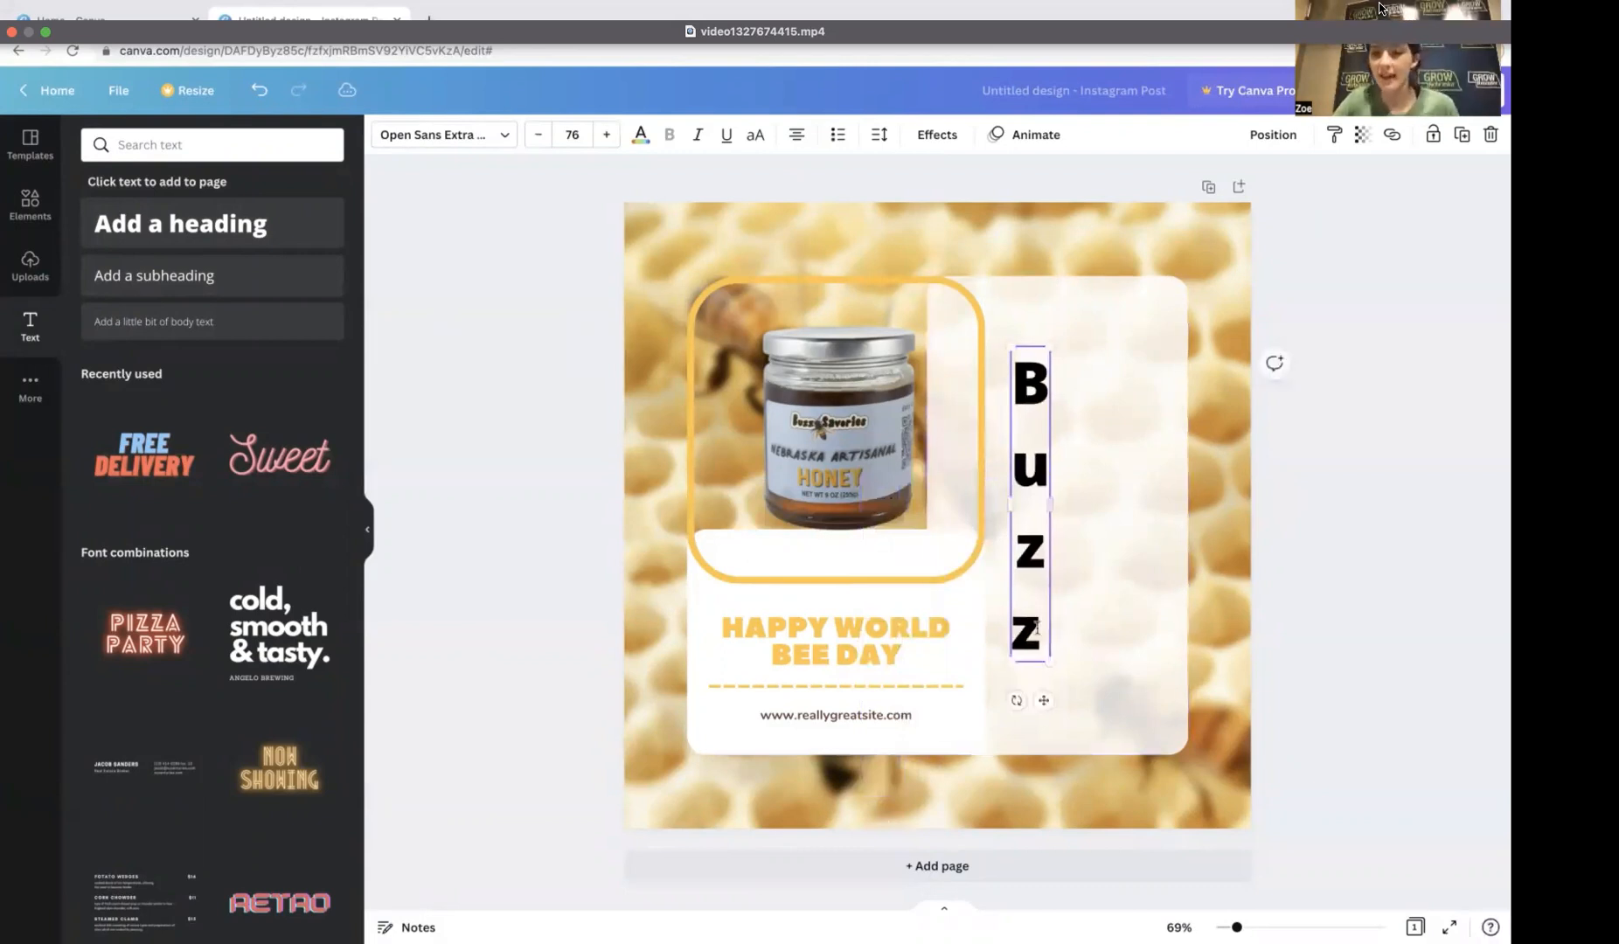
Step: Change the font of the "Buzz" heading, trying Agrandir Tight and ending on Agrandir Wide Black
drag(1037, 628, 1014, 395)
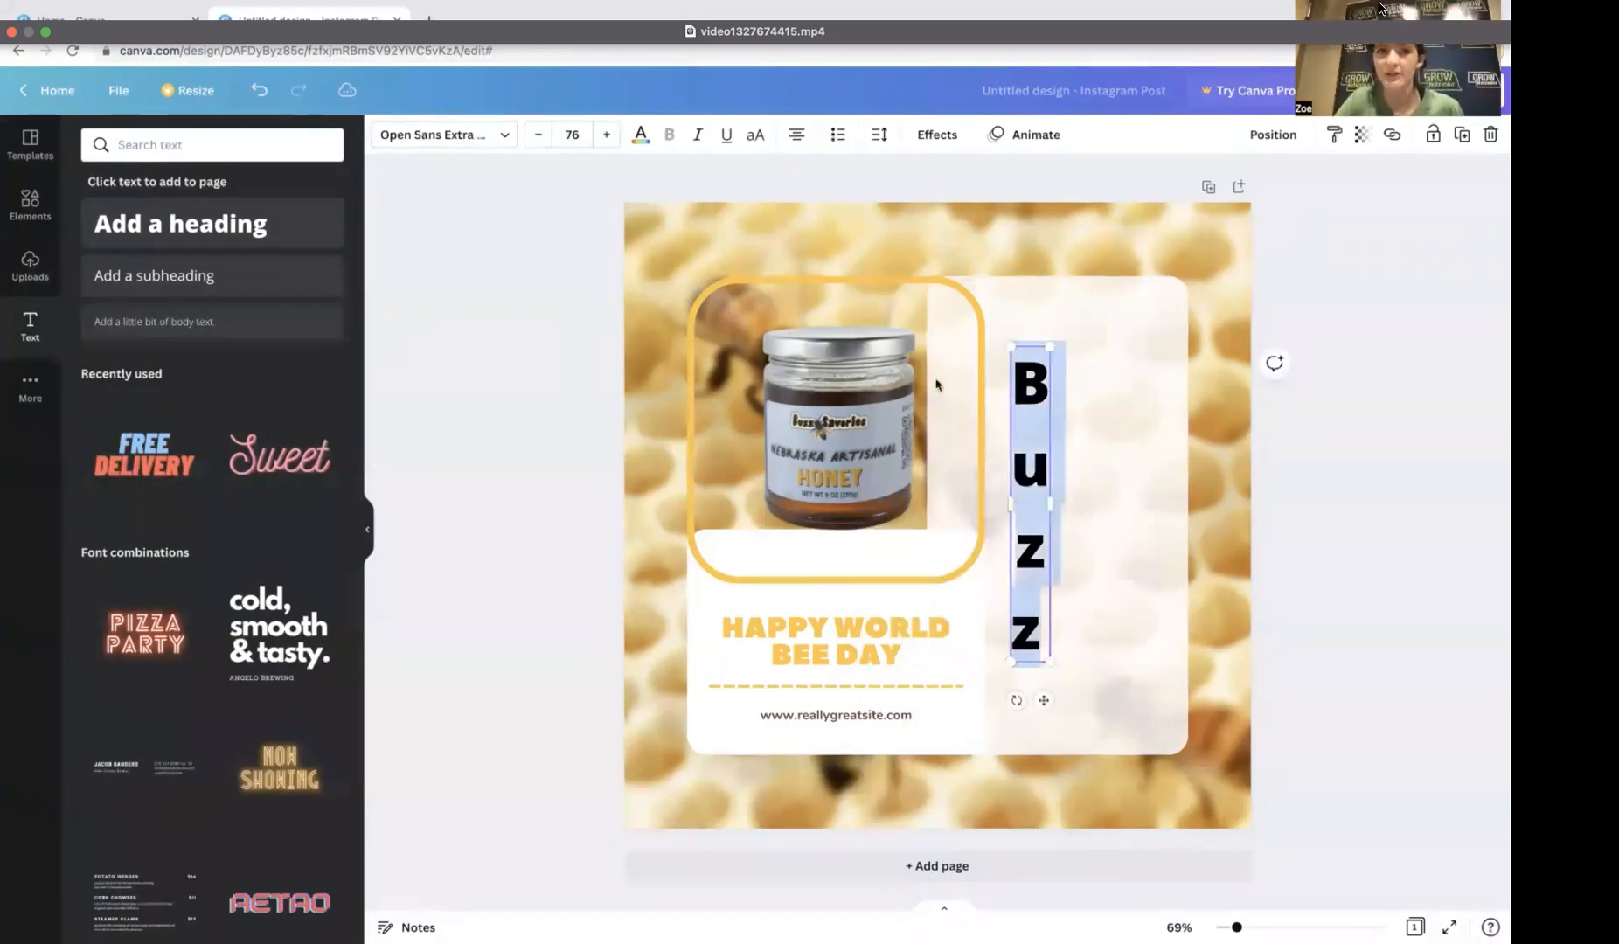
click(489, 140)
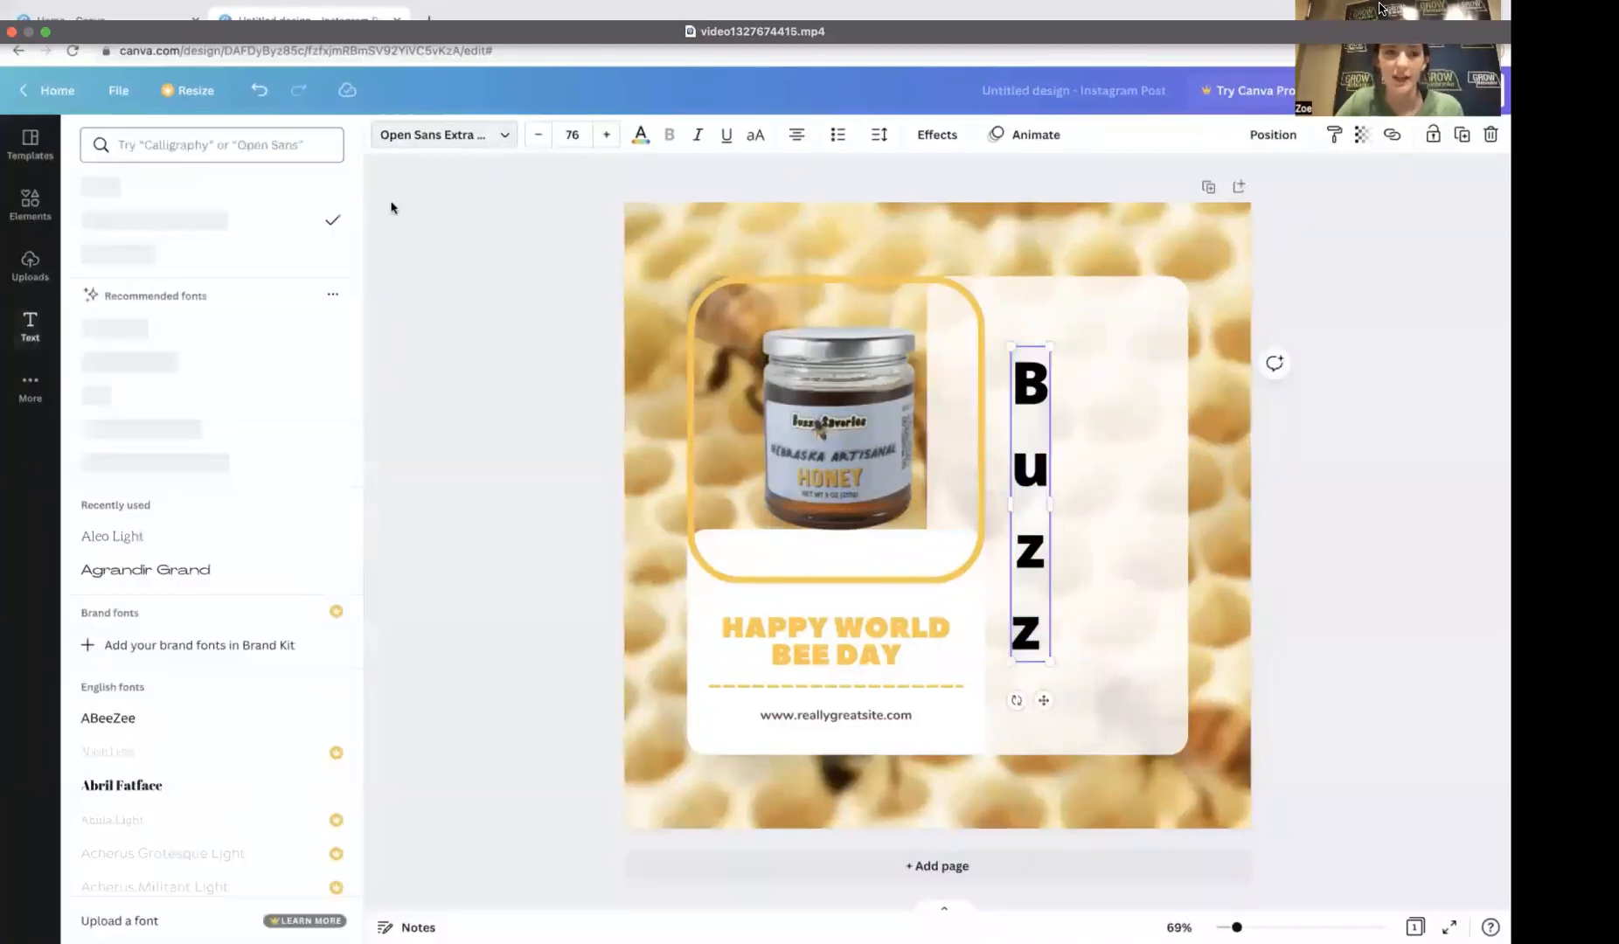
scroll(160, 542, down, 2)
scroll(161, 557, down, 6)
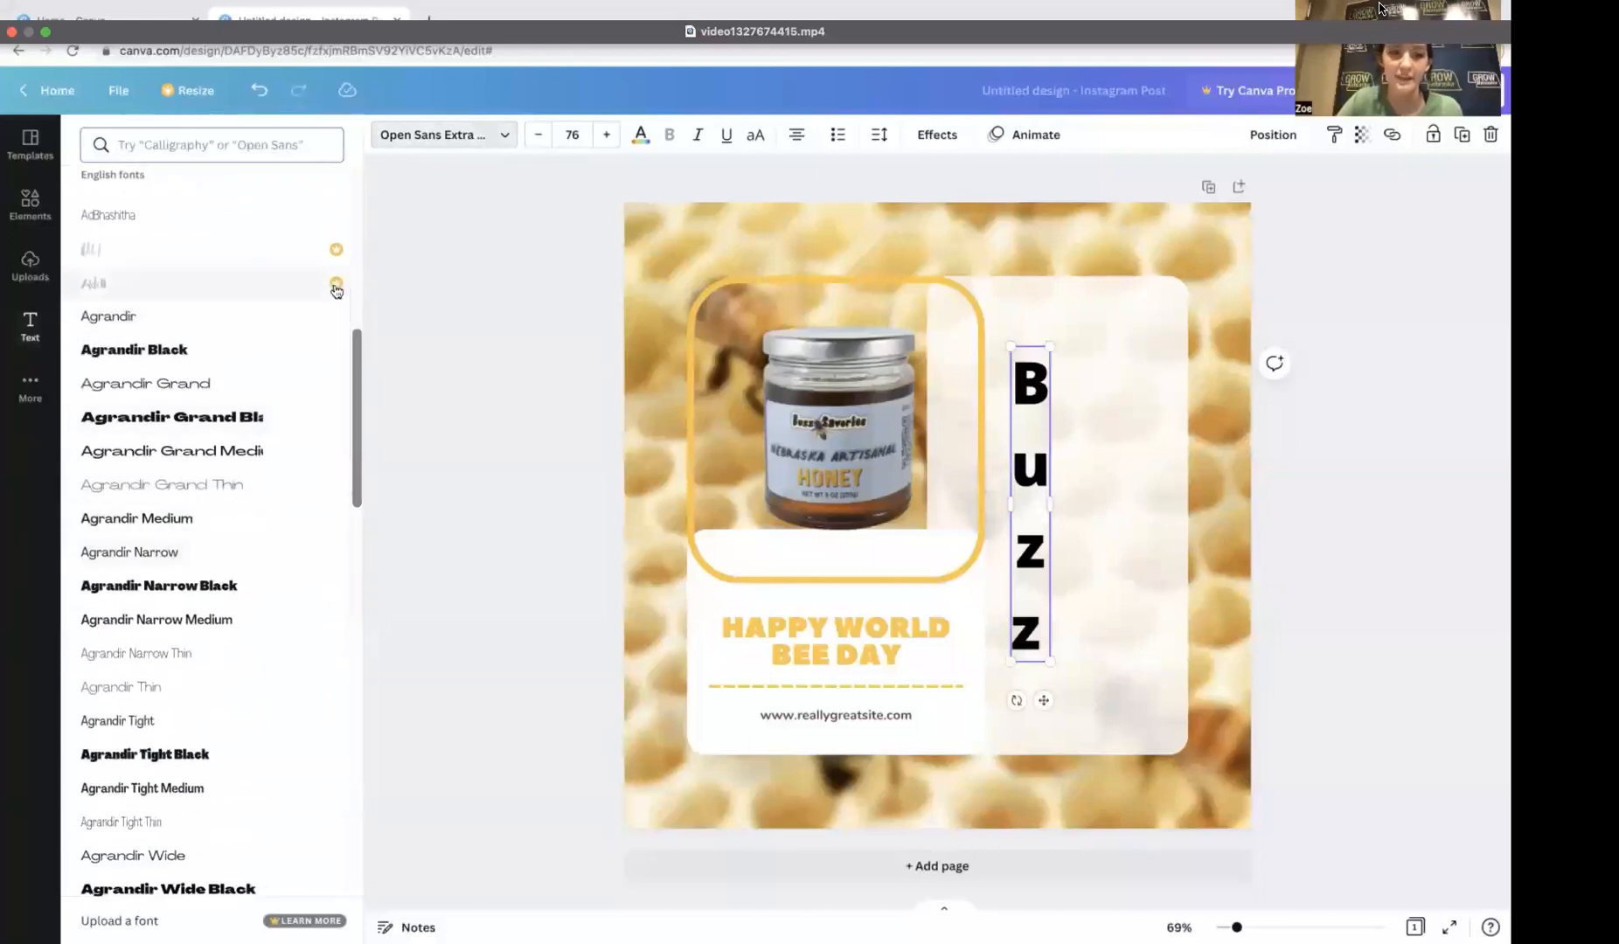
scroll(276, 513, down, 1)
scroll(279, 514, down, 2)
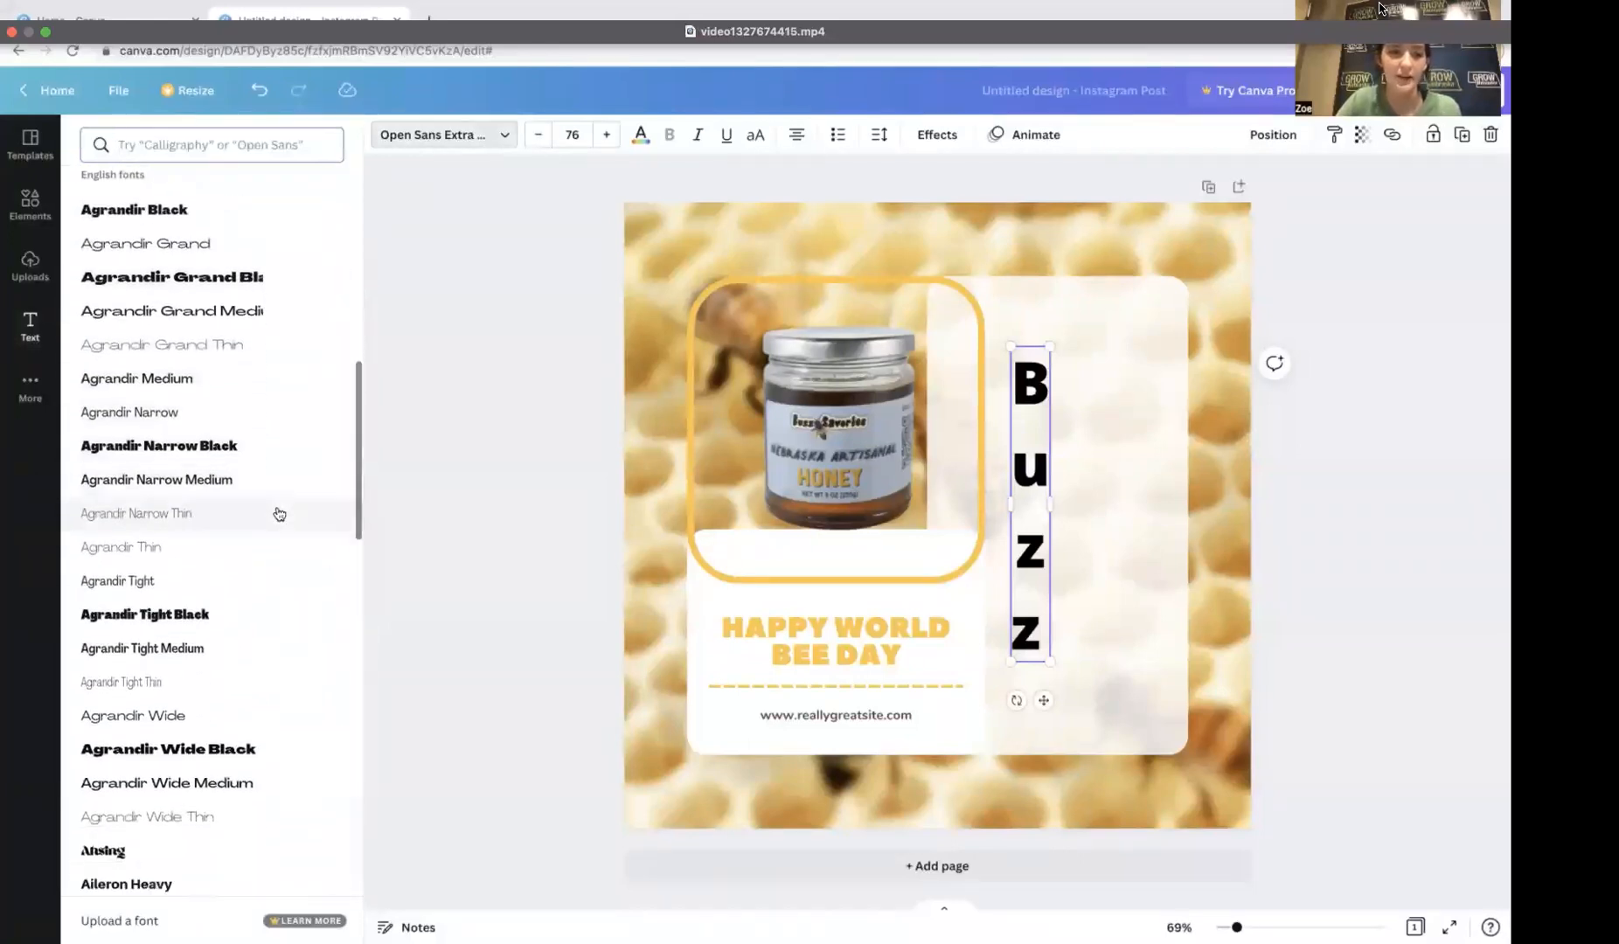
click(276, 568)
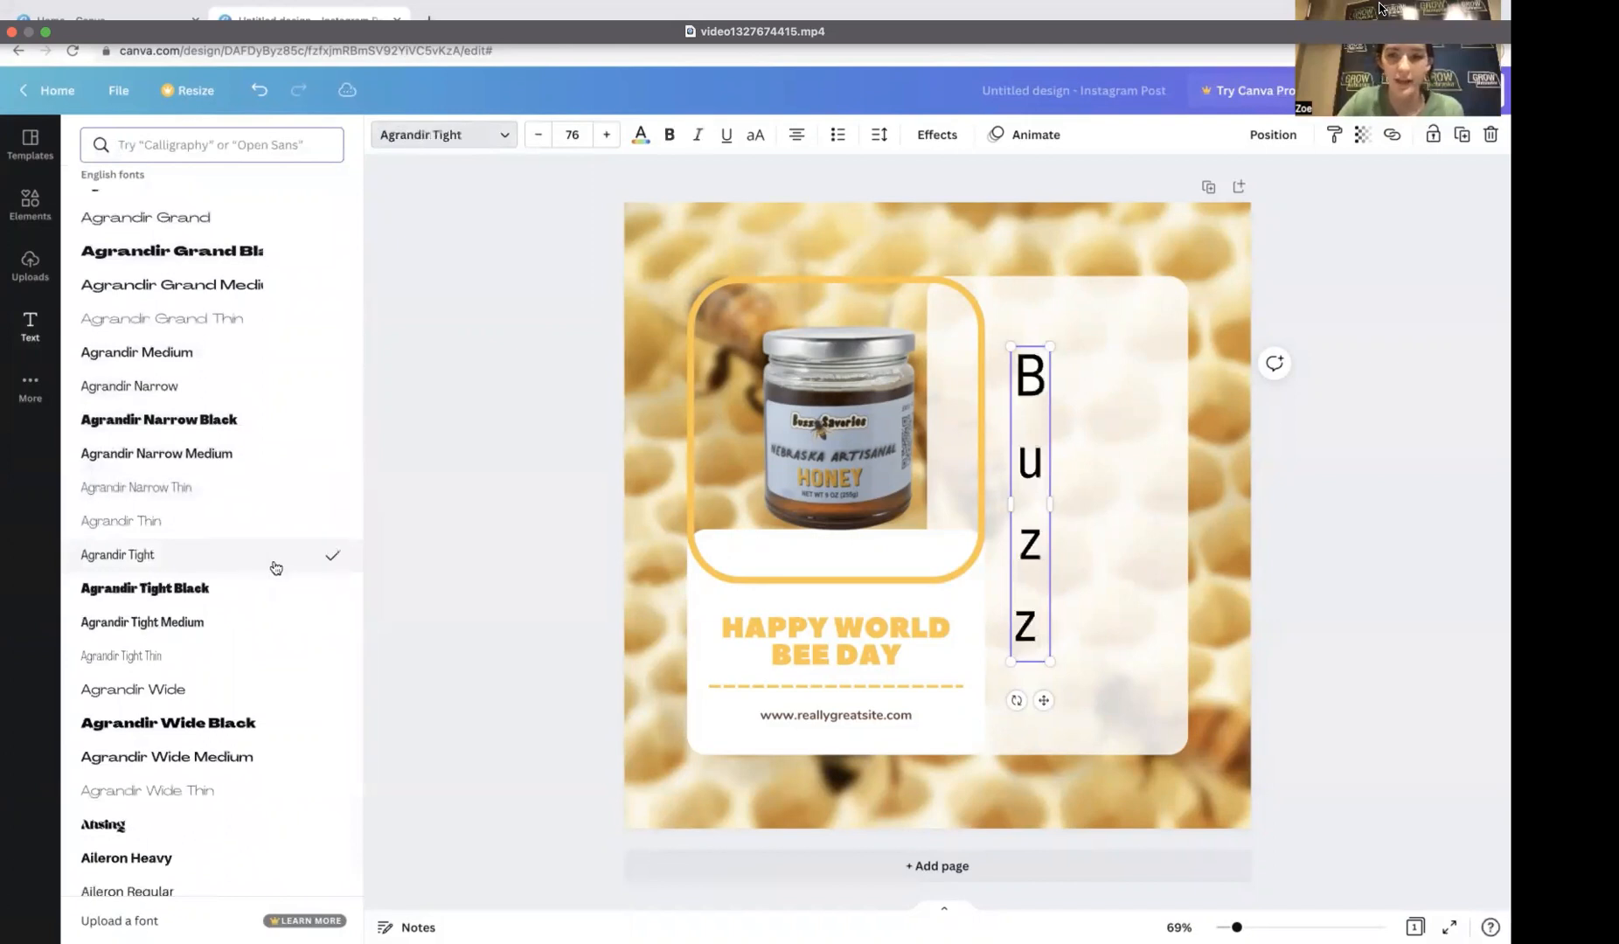
scroll(274, 566, down, 1)
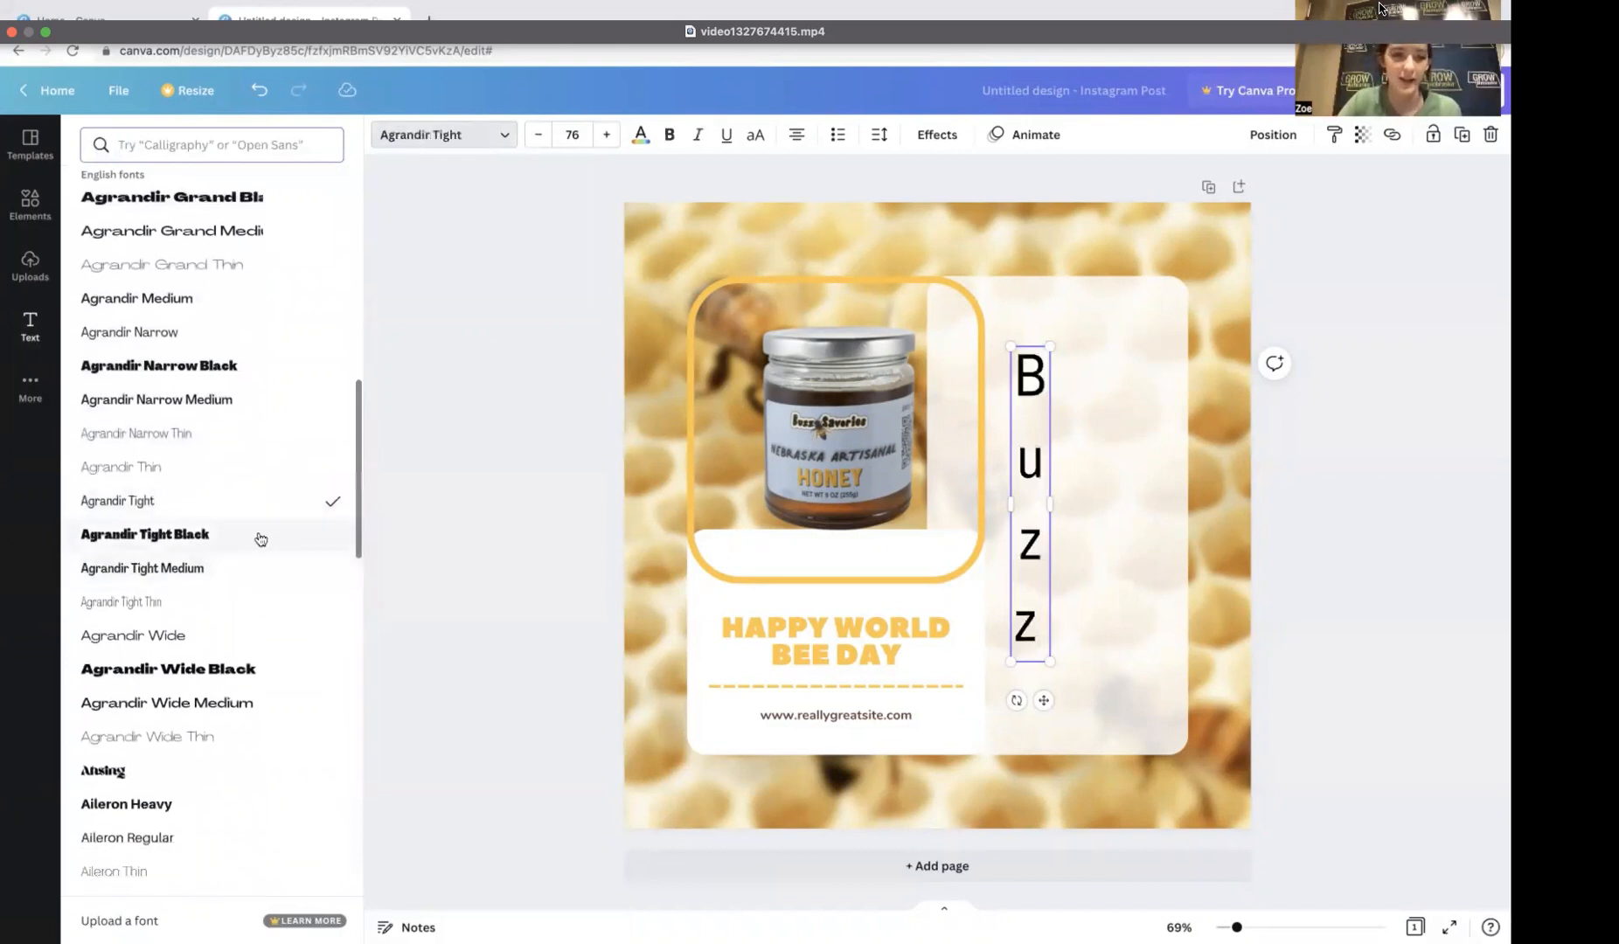
click(256, 668)
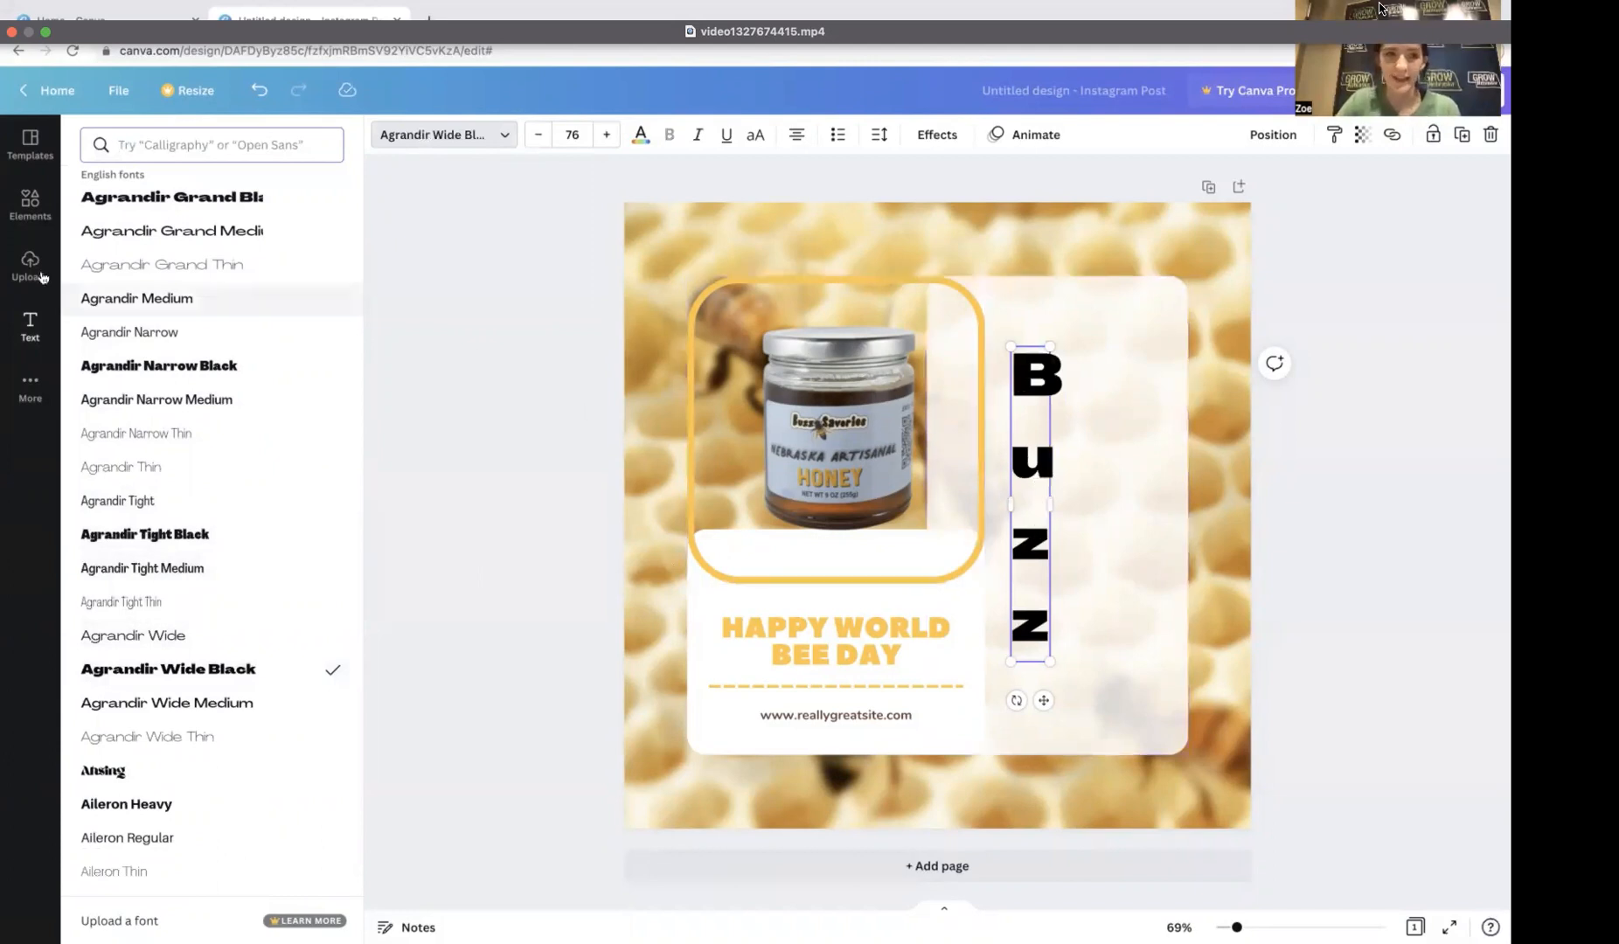
Step: Add a second heading reading "Savories" at size 59, stacked vertically beside "Buzz"
click(30, 325)
click(173, 229)
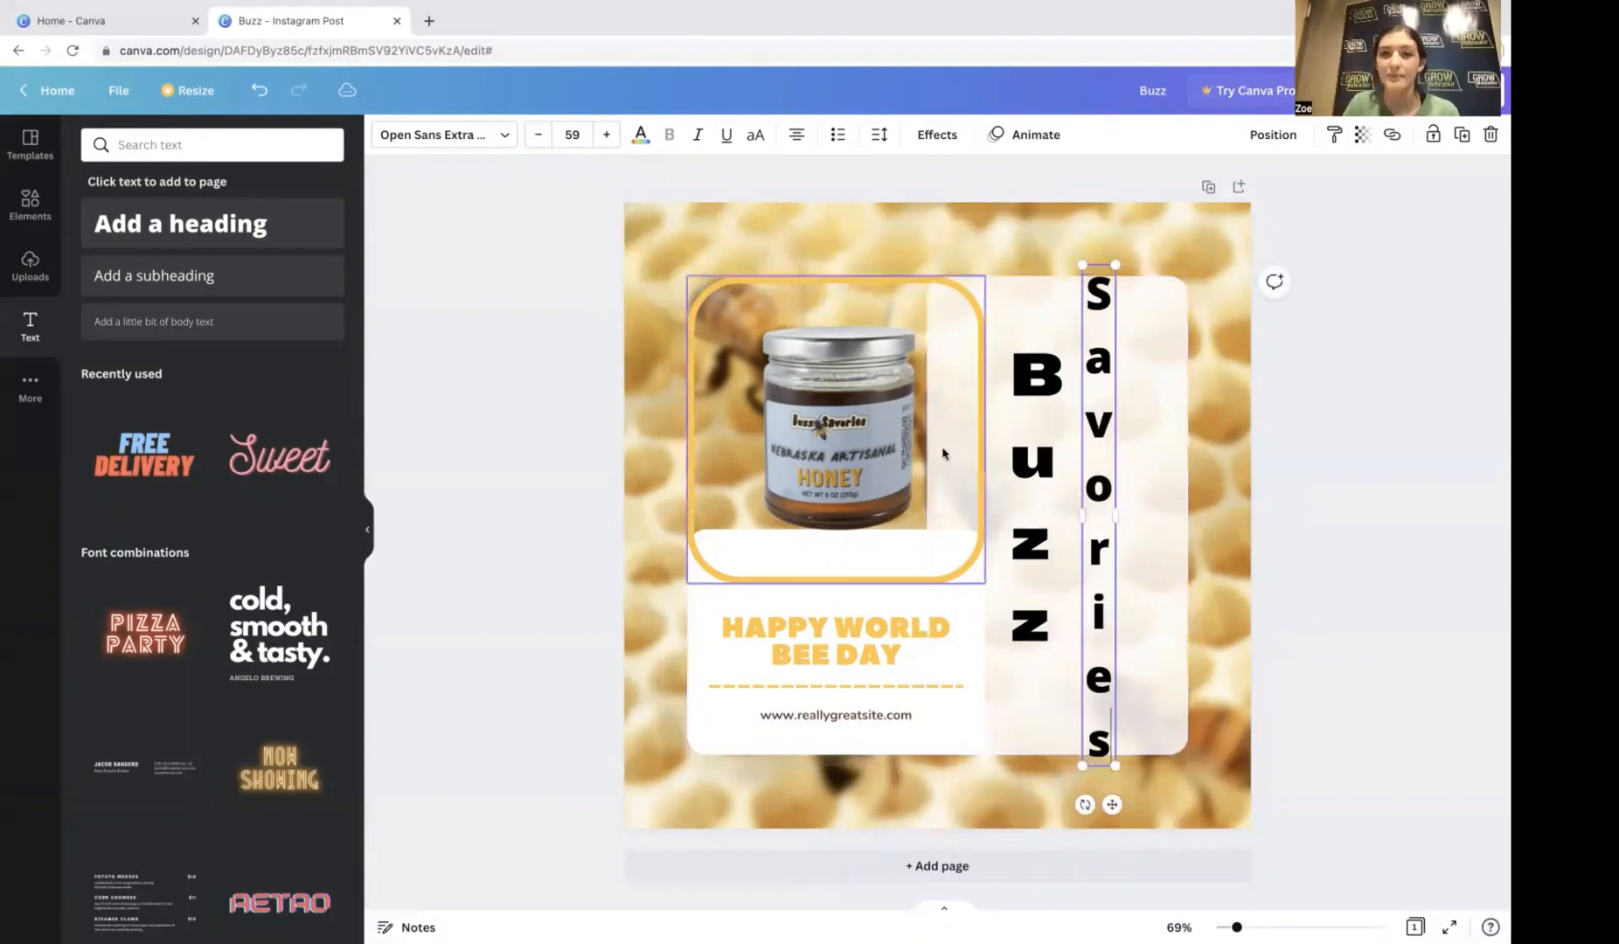
Step: Examine the text colour choices and the custom colour picker for the "Savories" heading
click(640, 135)
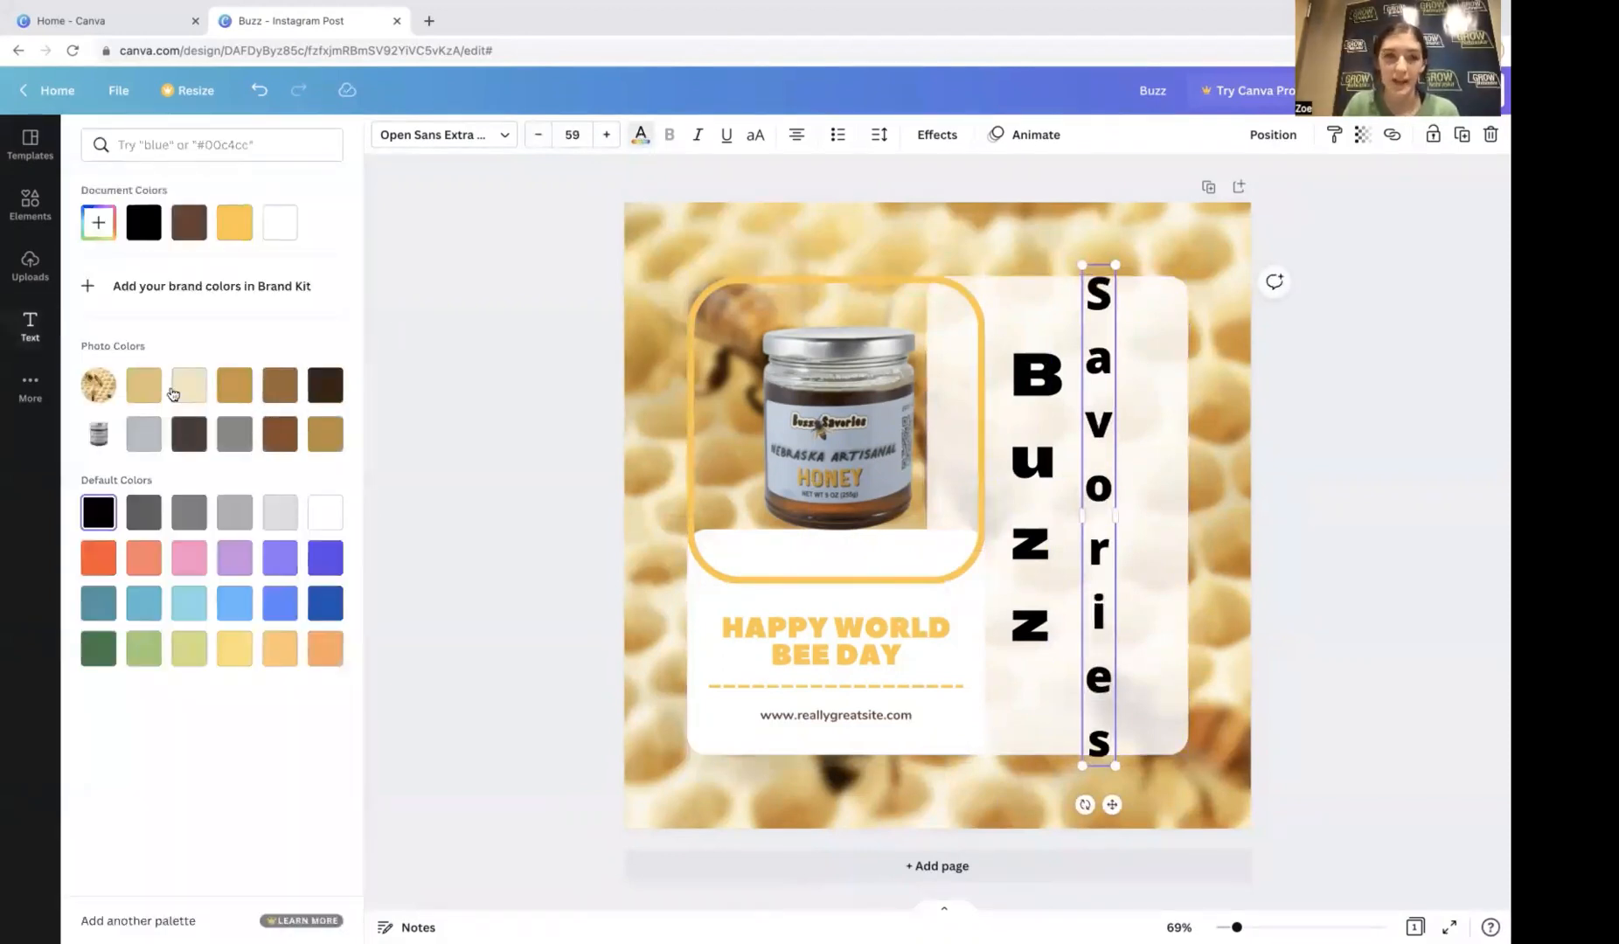
click(99, 222)
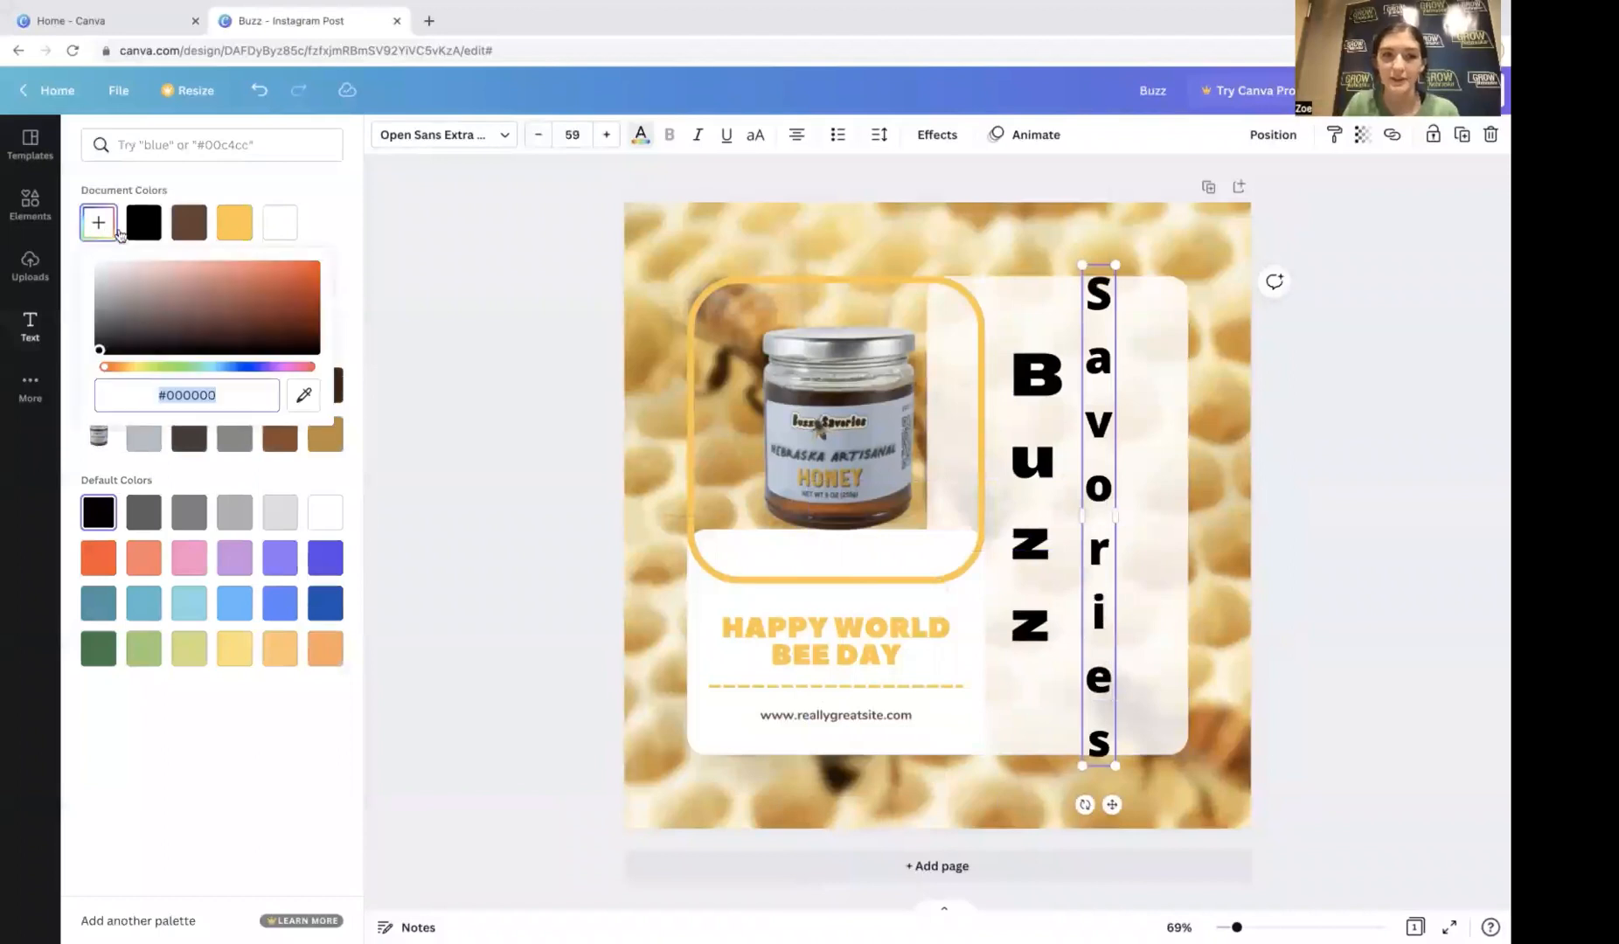
click(674, 136)
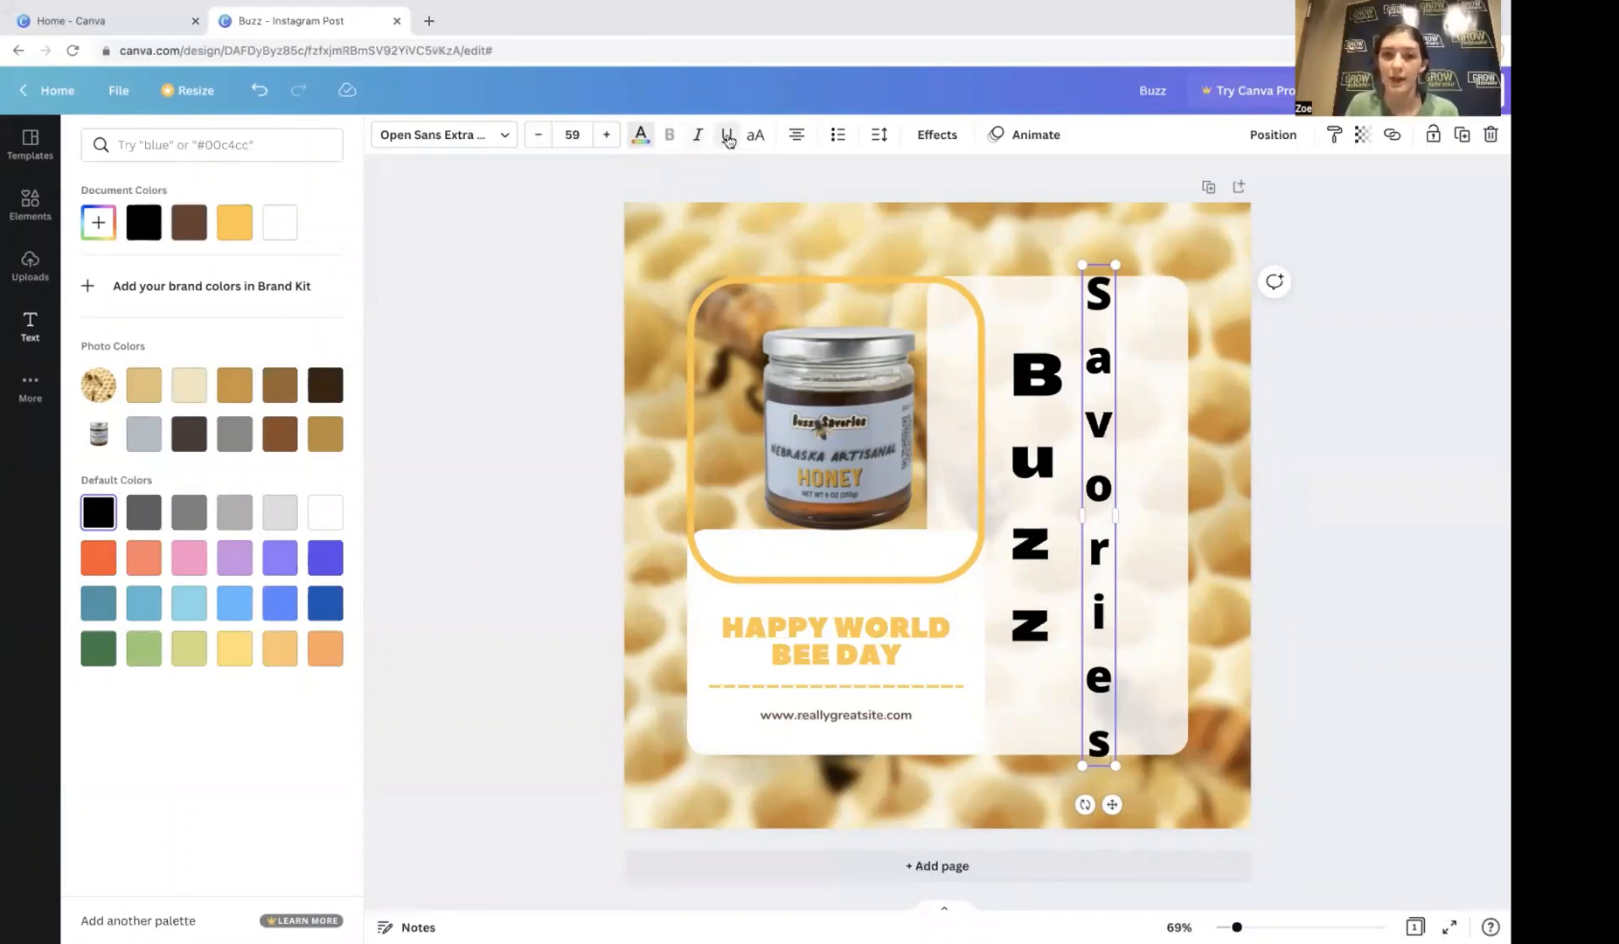
Step: Justify the "Savories" text, set its letter spacing to -200, and narrow its box to stack one letter per line
click(797, 138)
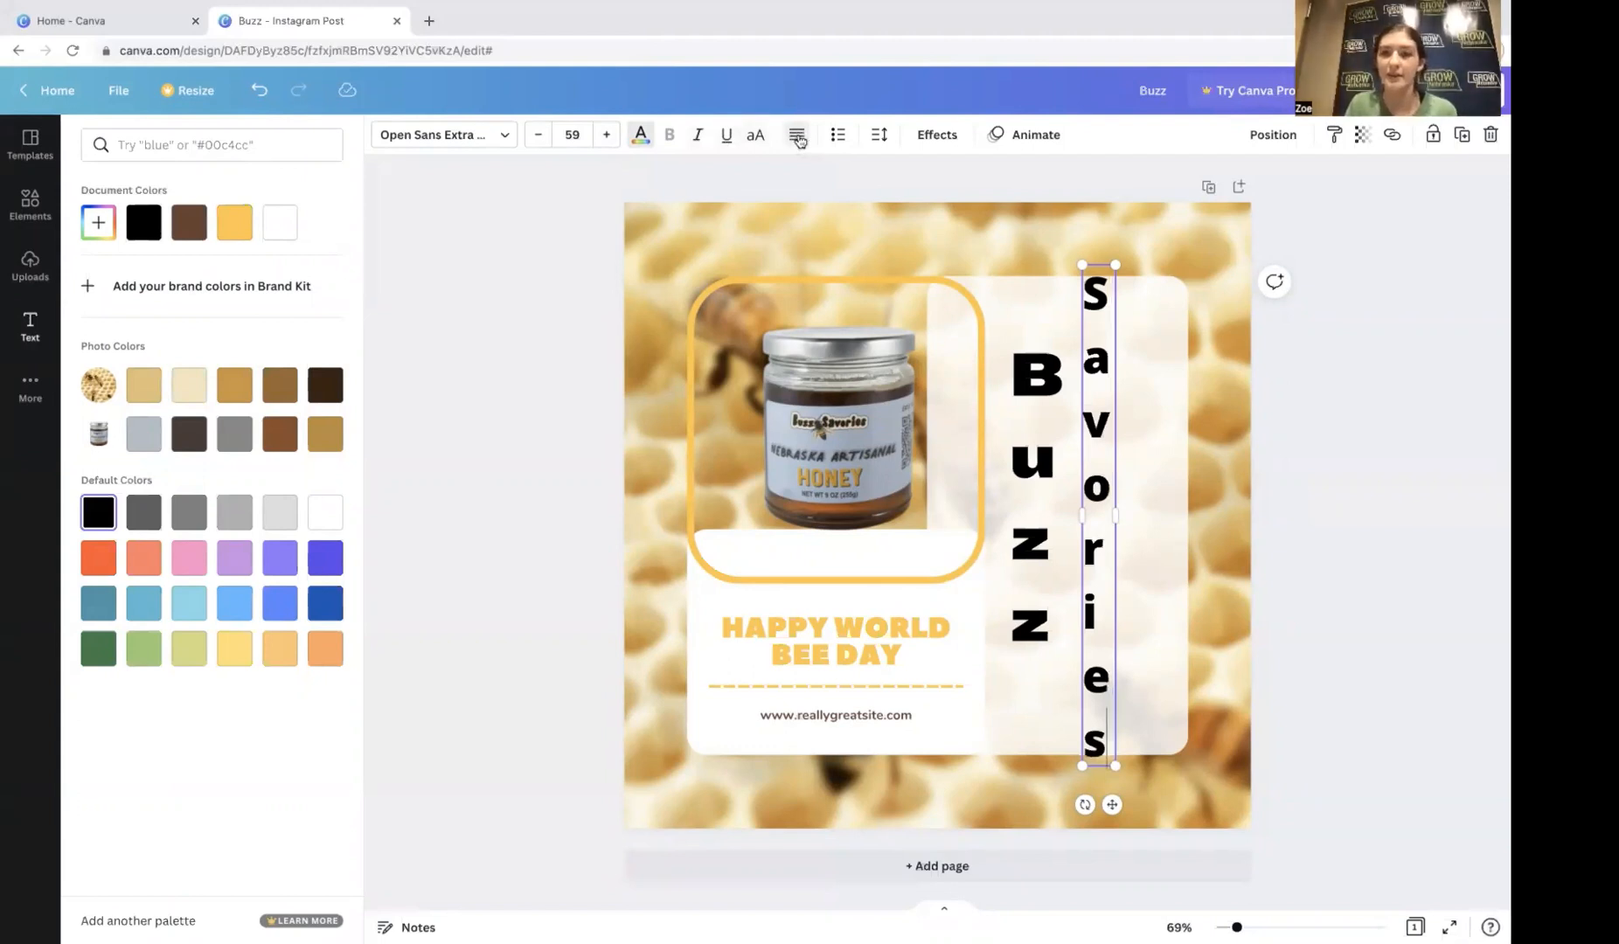
click(875, 140)
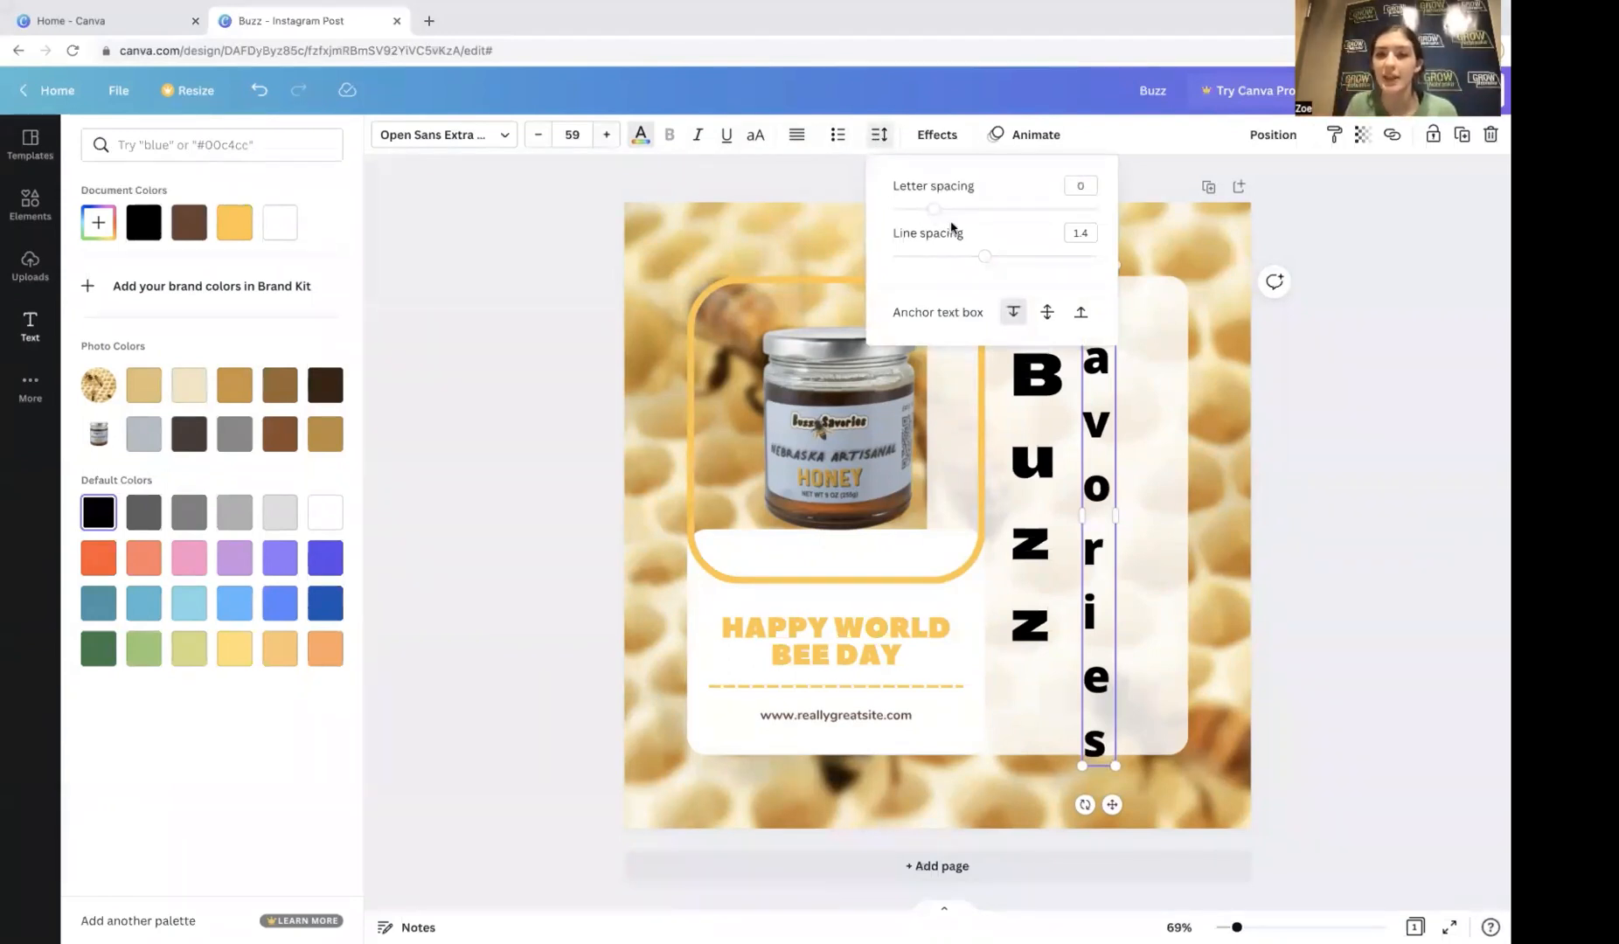
drag(935, 214, 885, 215)
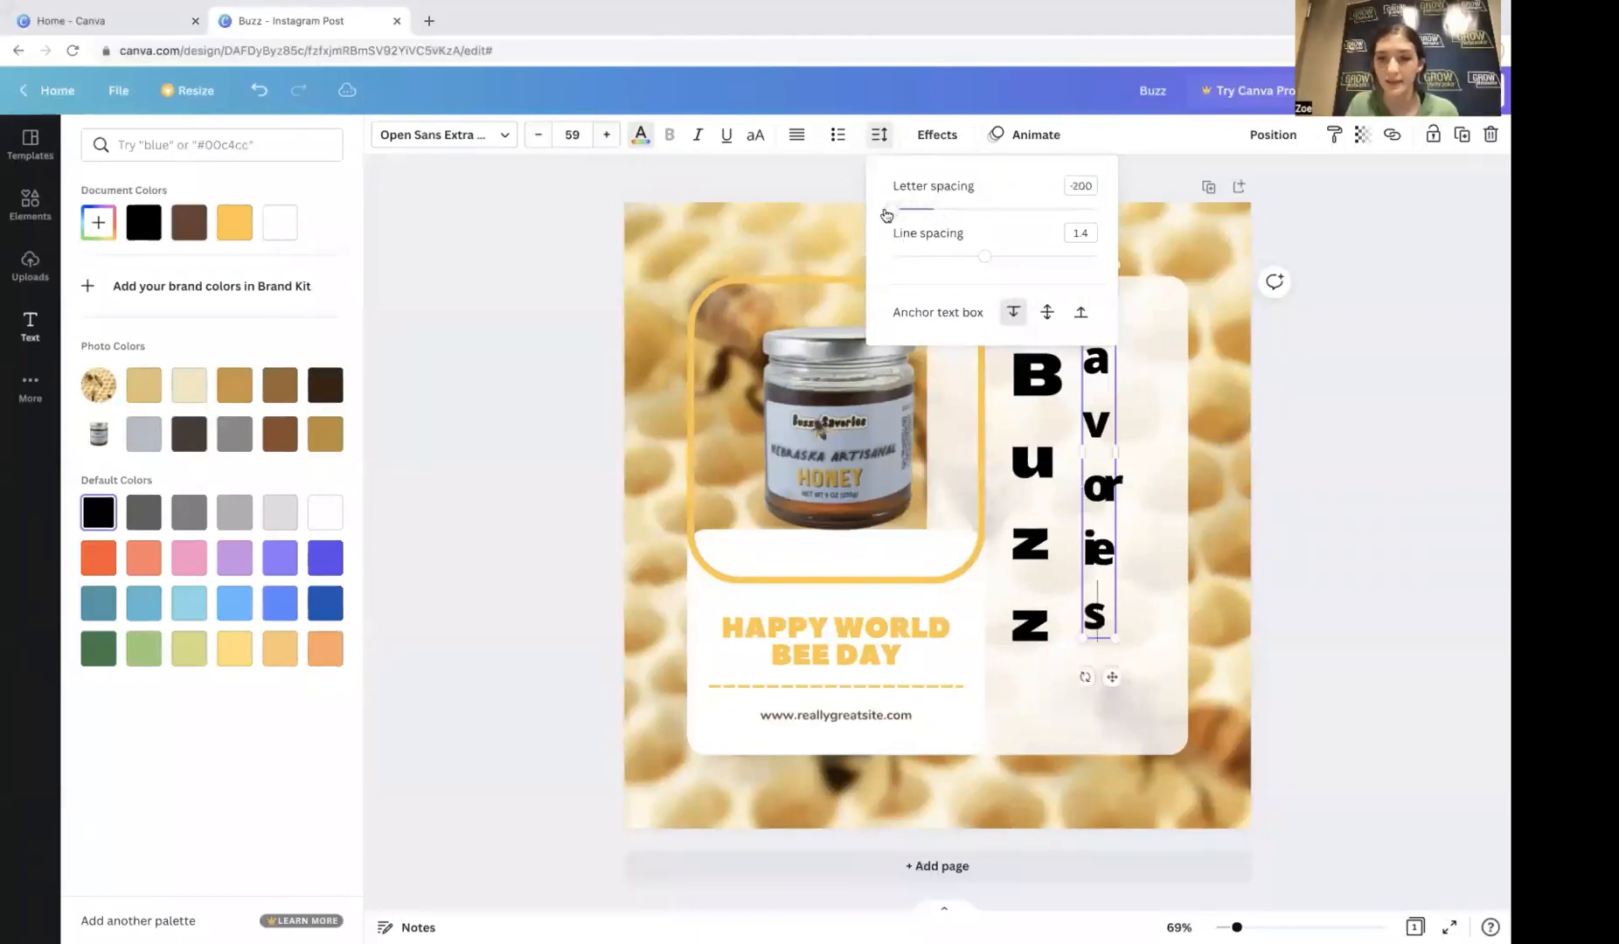
drag(1116, 452, 1094, 452)
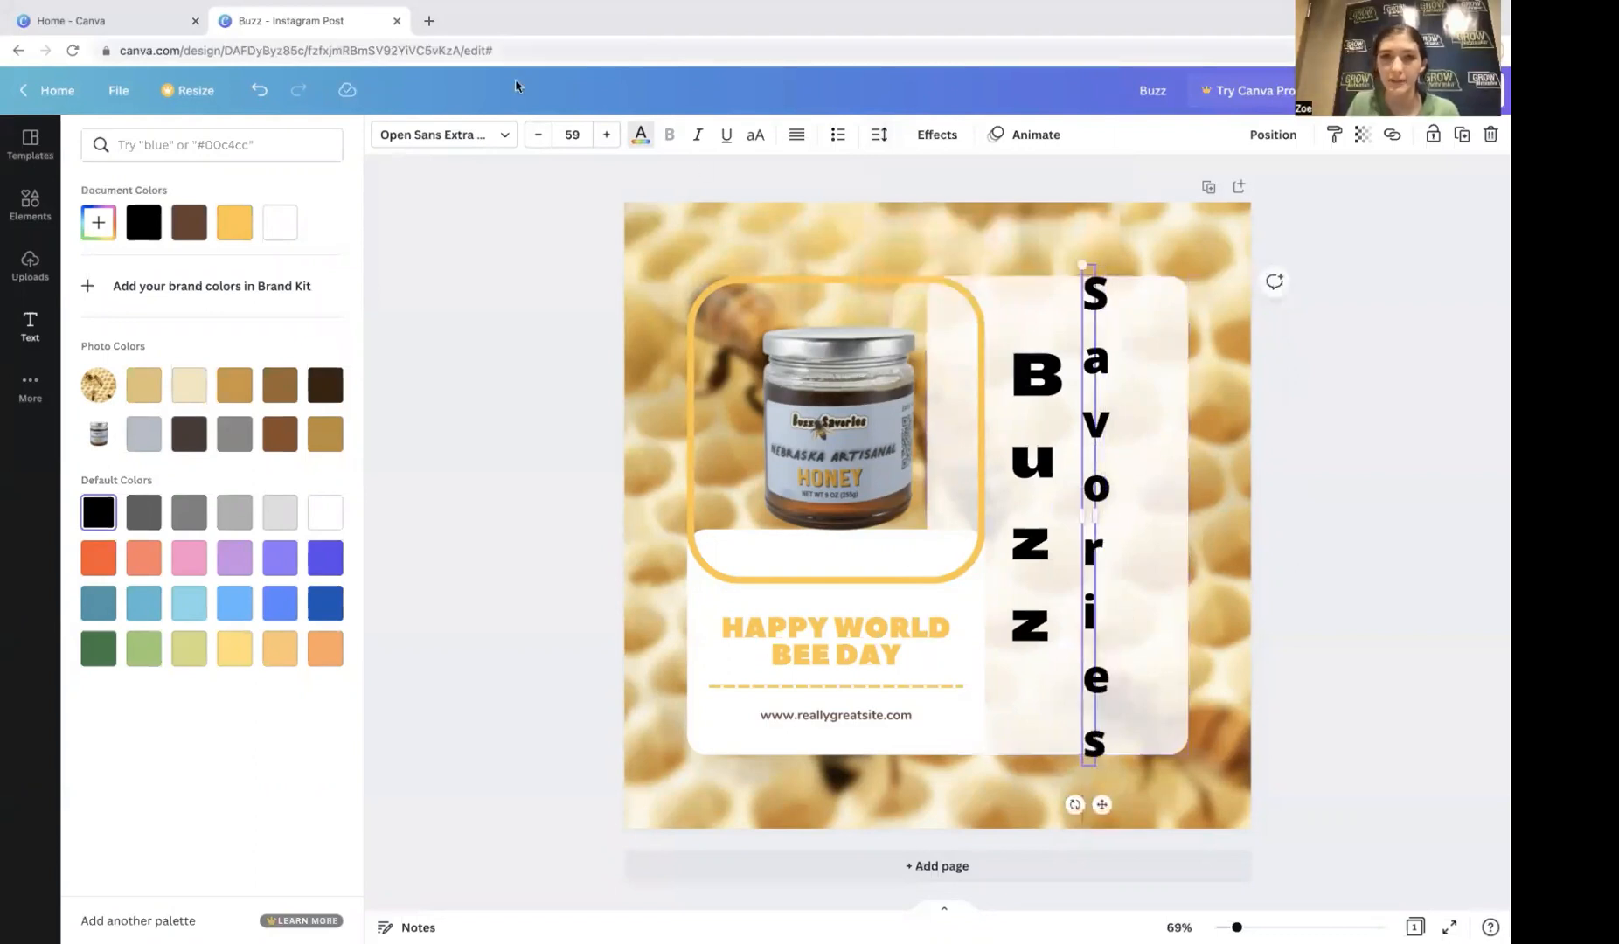
Step: Reduce the "Savories" font size to 55 and shift the text slightly down so it fits within the pale panel
click(536, 140)
click(536, 140)
click(537, 140)
click(536, 140)
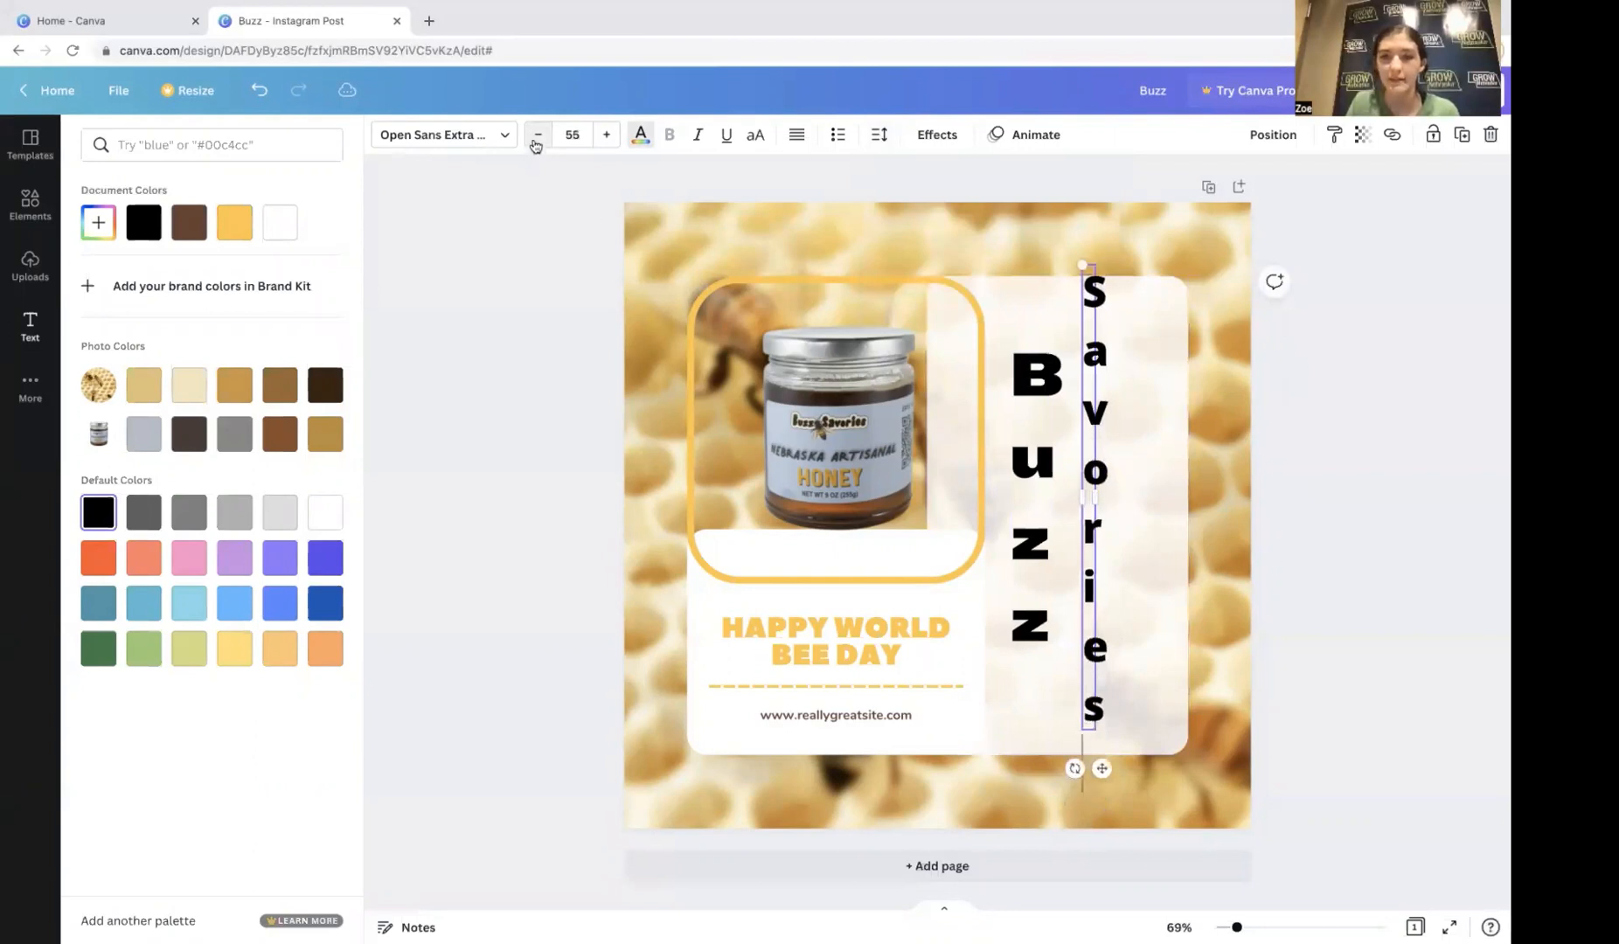
drag(1101, 768, 1105, 775)
click(1380, 632)
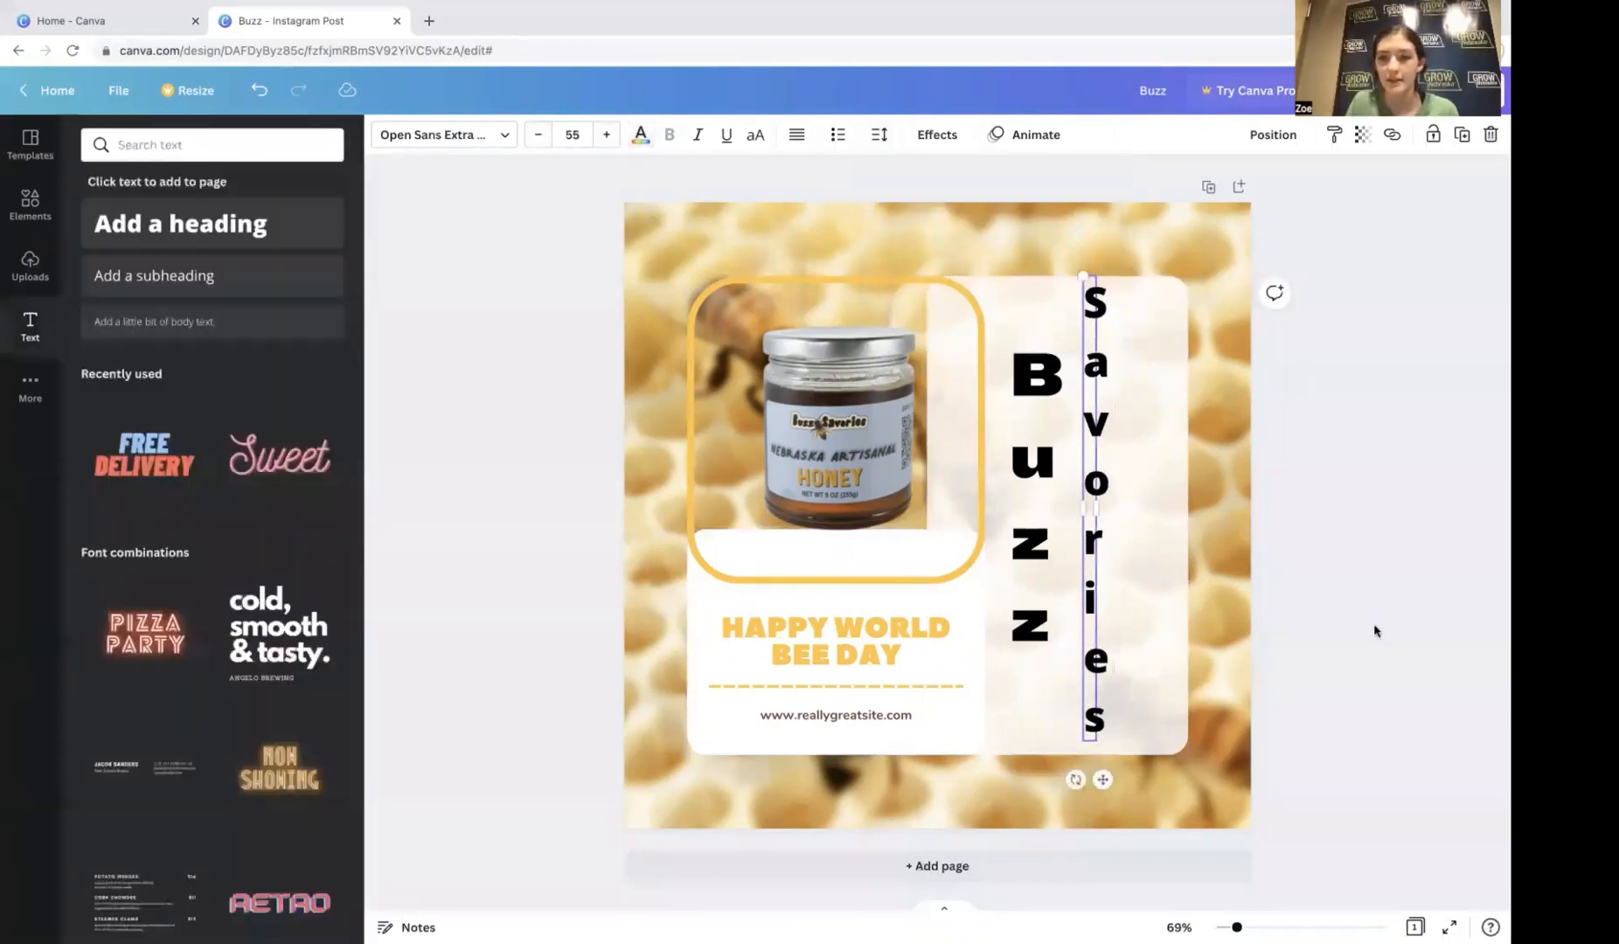
Step: Replace the "Happy World Bee Day" title with "WE LOVE HONEY", splitting it over two lines before "HONEY"
click(903, 650)
click(902, 650)
key(BackSpace)
text(WE LOVE HONEY)
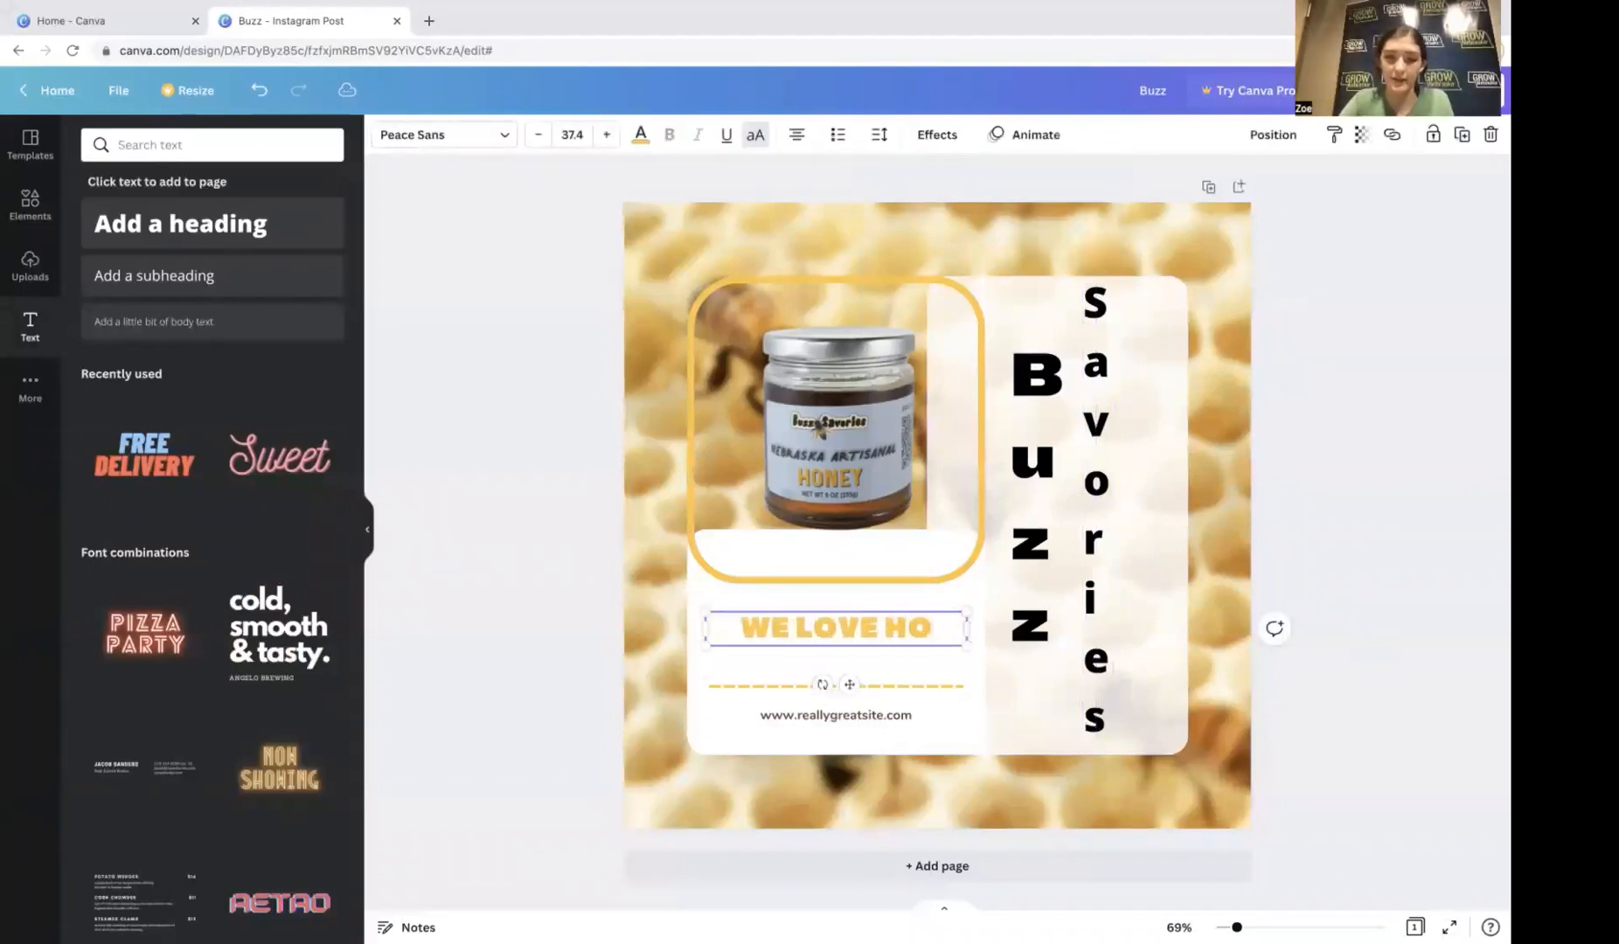
click(863, 642)
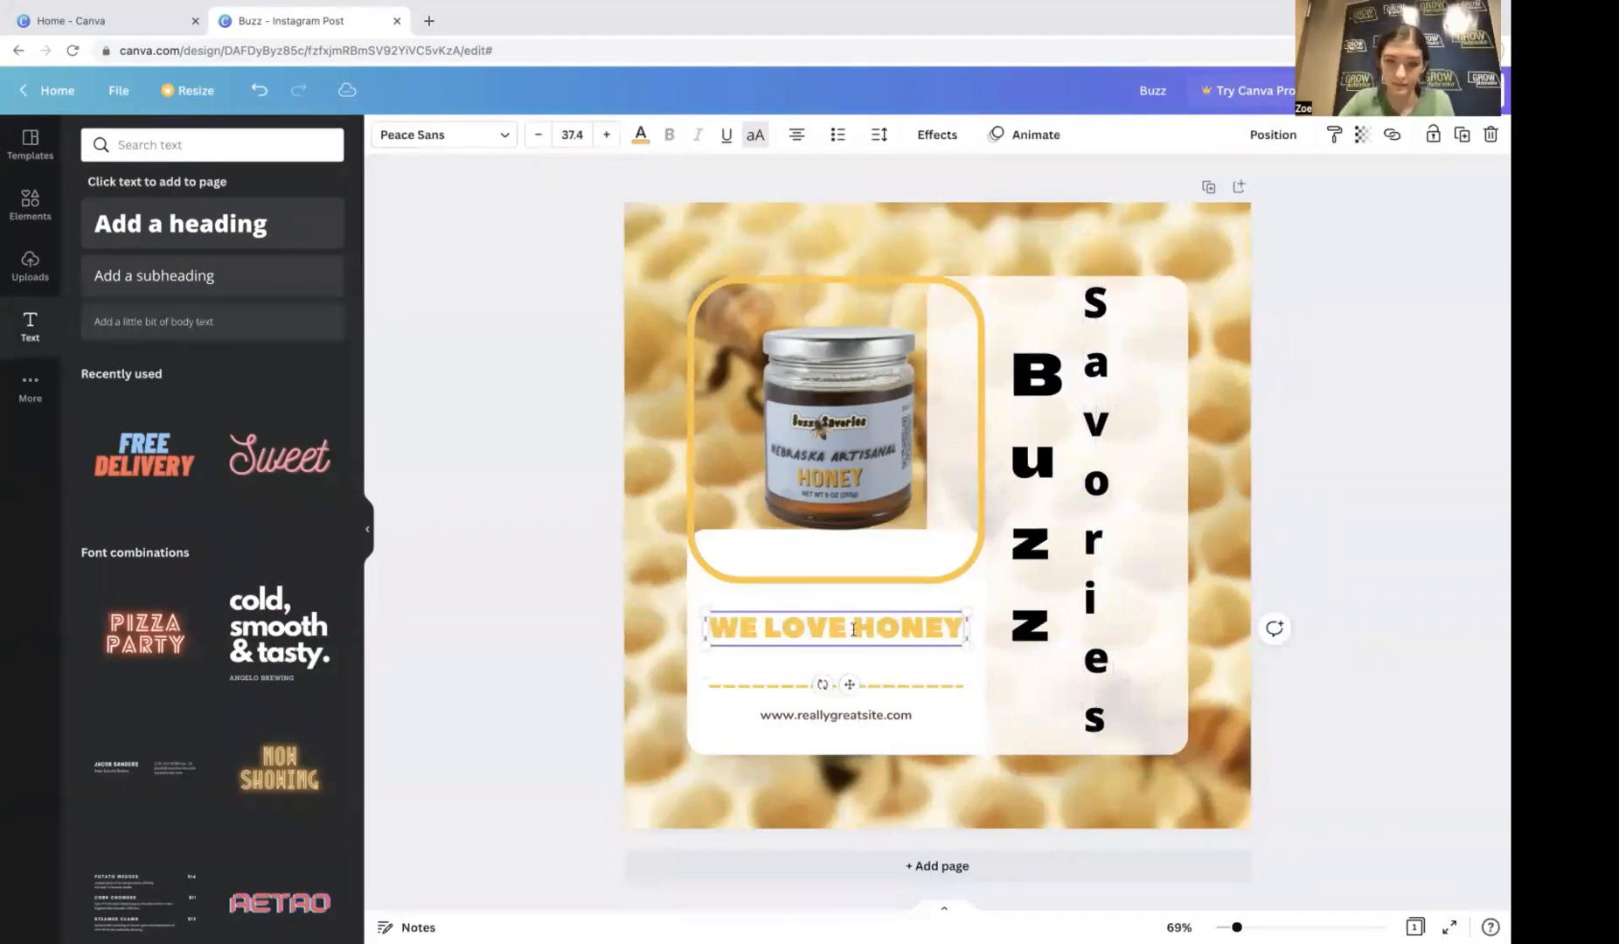
key(Return)
Step: Replace the placeholder website under the dashed line with "buynebraska.com"
click(918, 716)
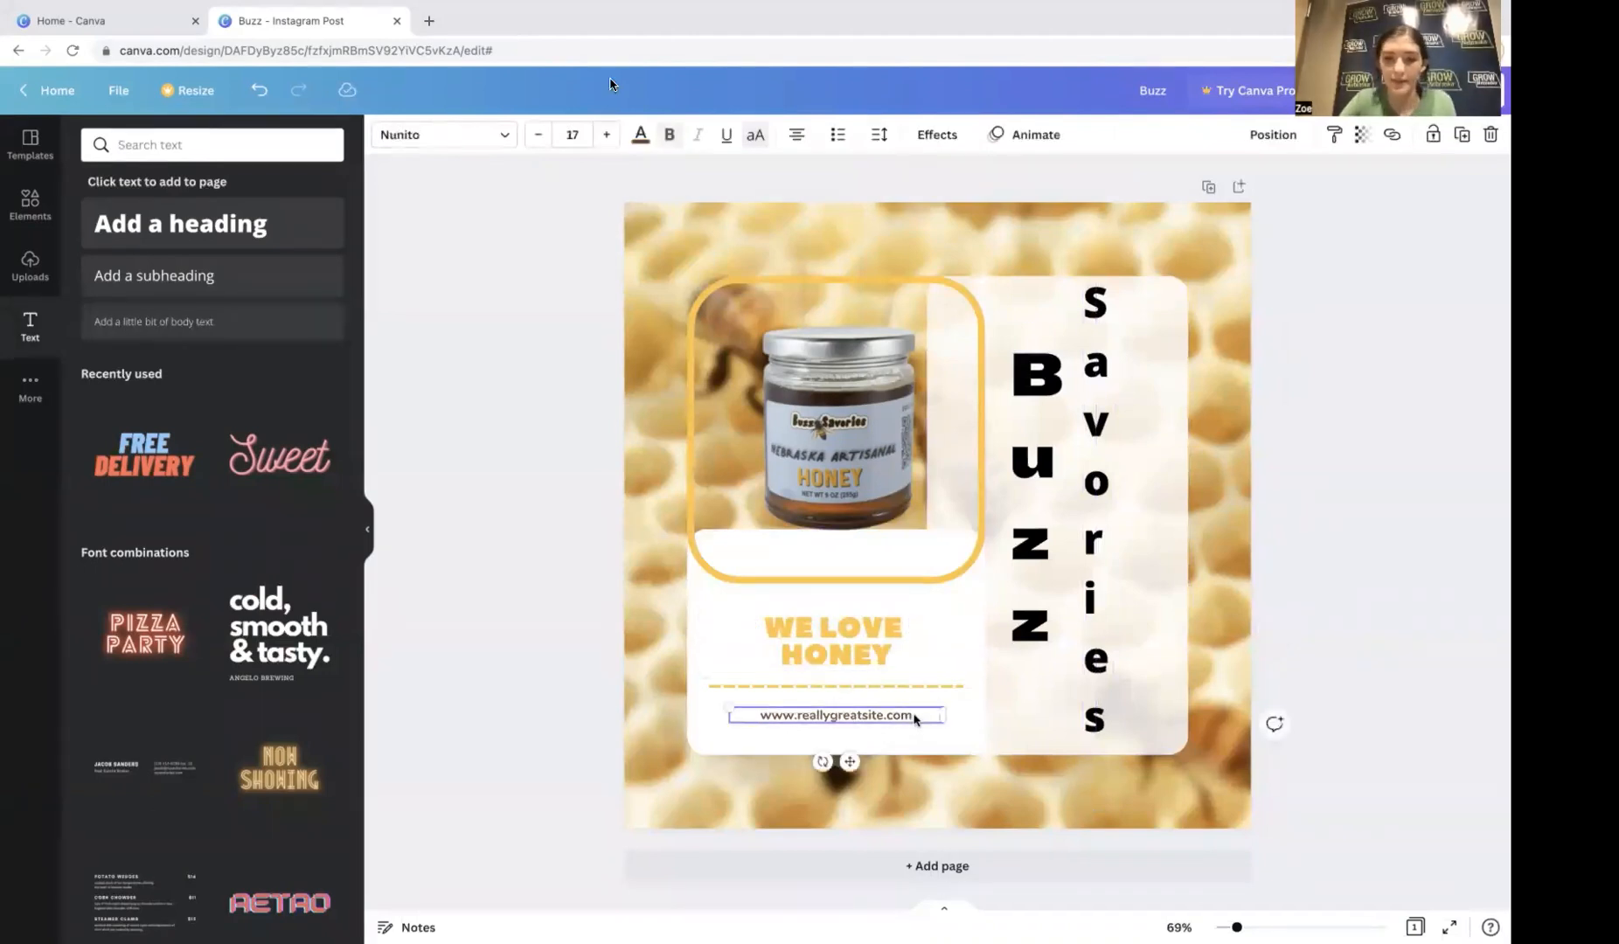
key(BackSpace)
text(buynebraska.cp,)
key(BackSpace)
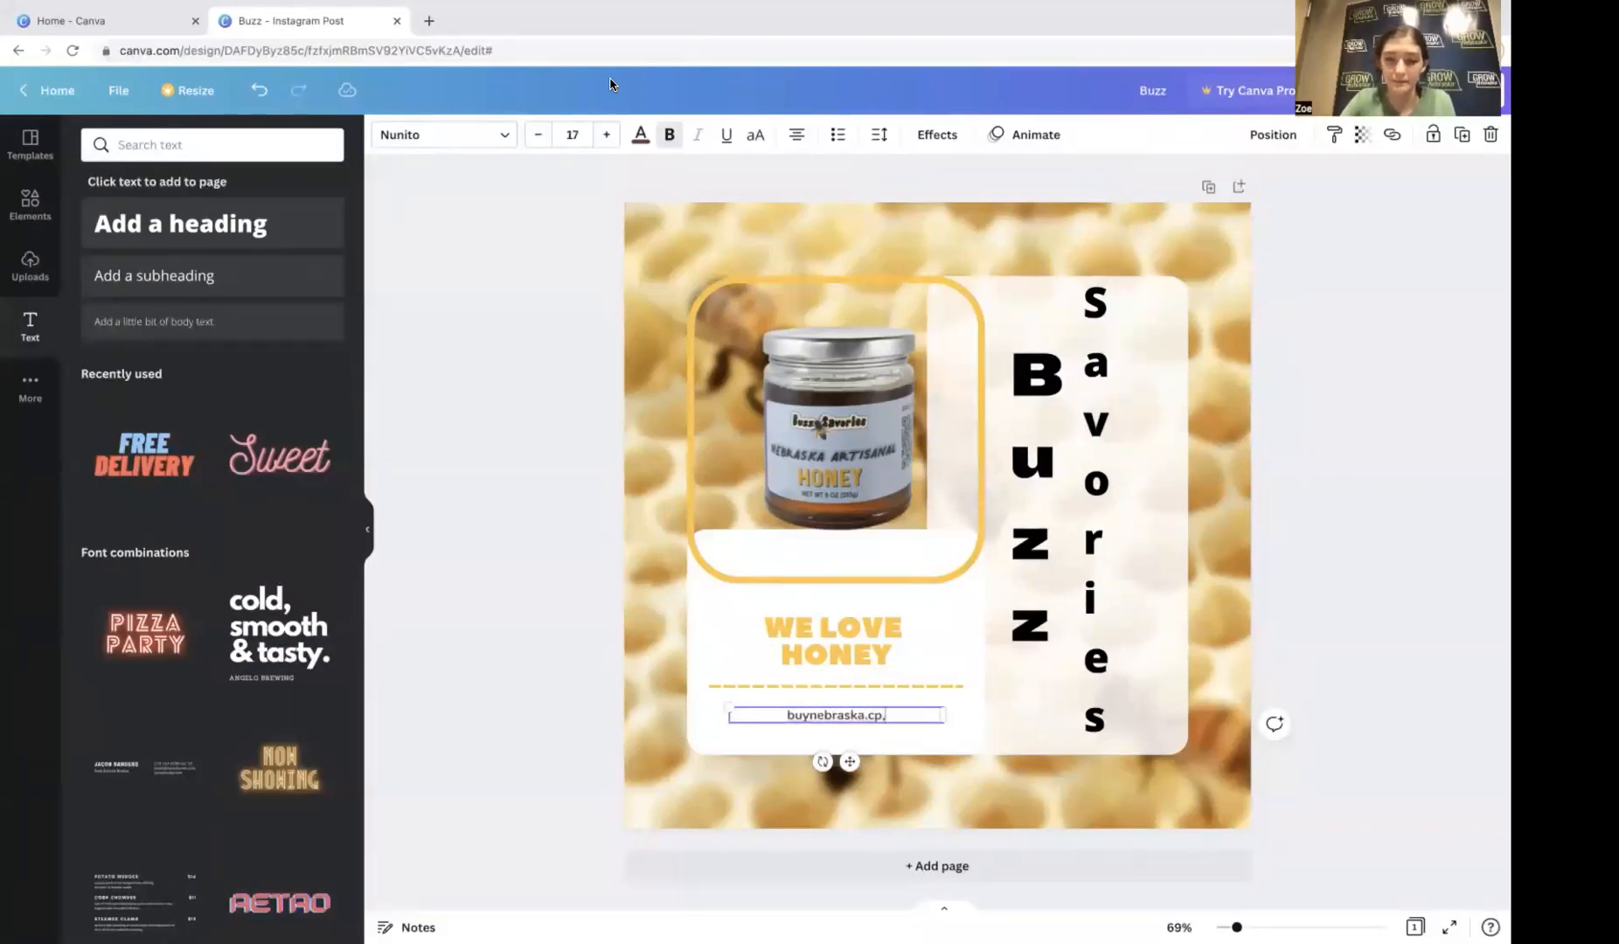
key(BackSpace)
text(om)
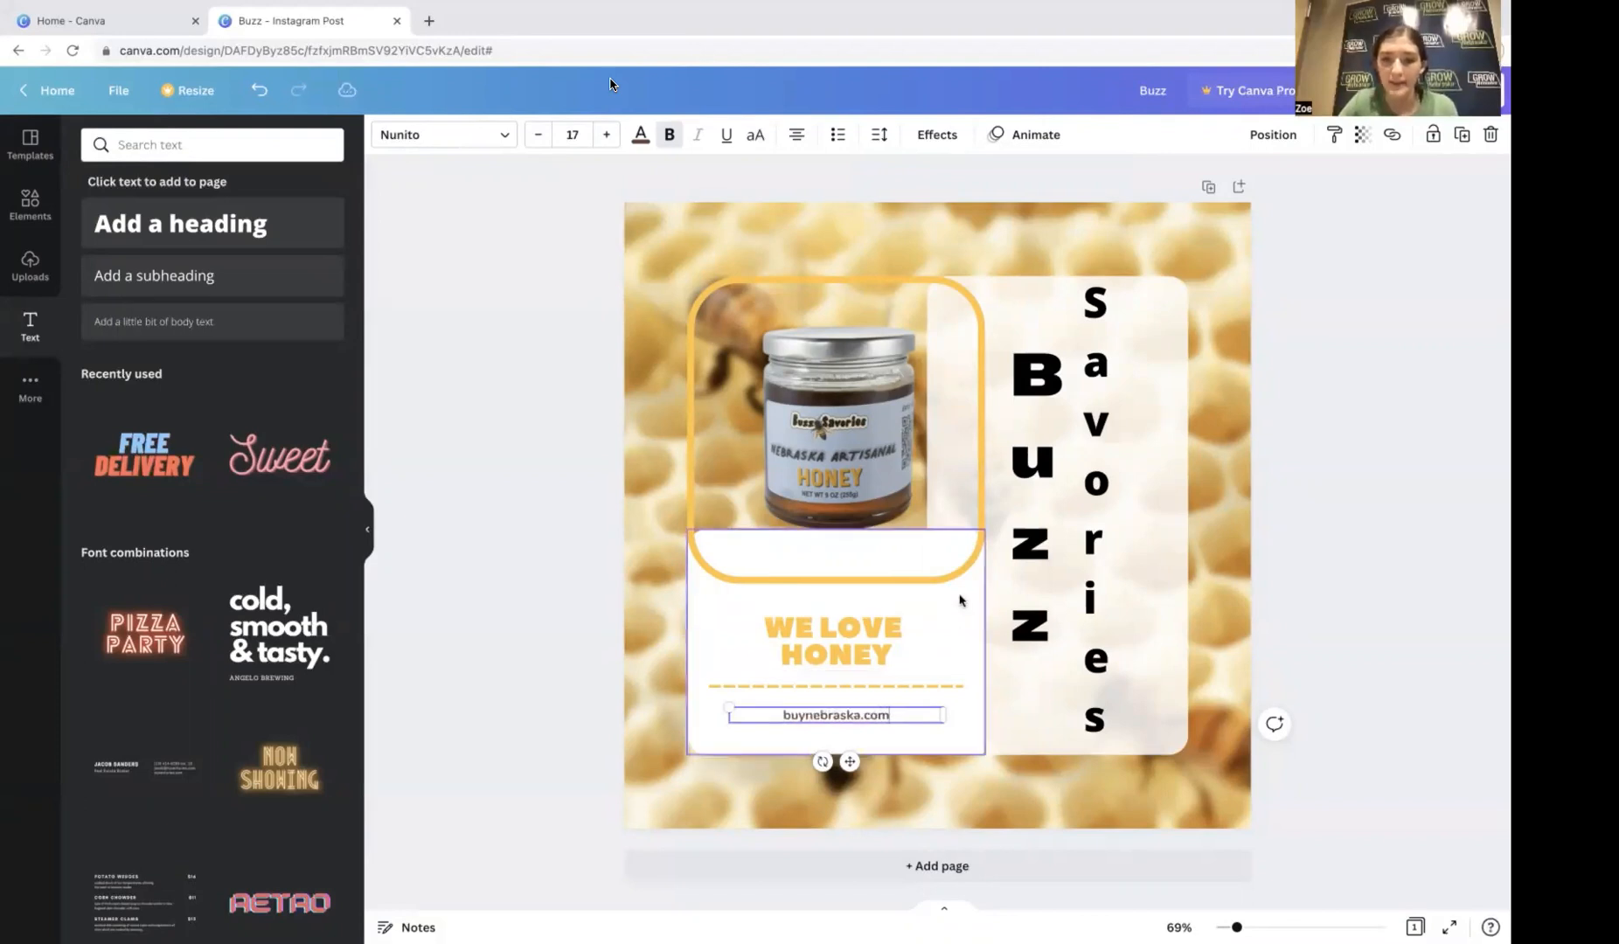
Step: Shorten the white box behind the title from its upper edge so it begins just below the jar's frame
click(960, 599)
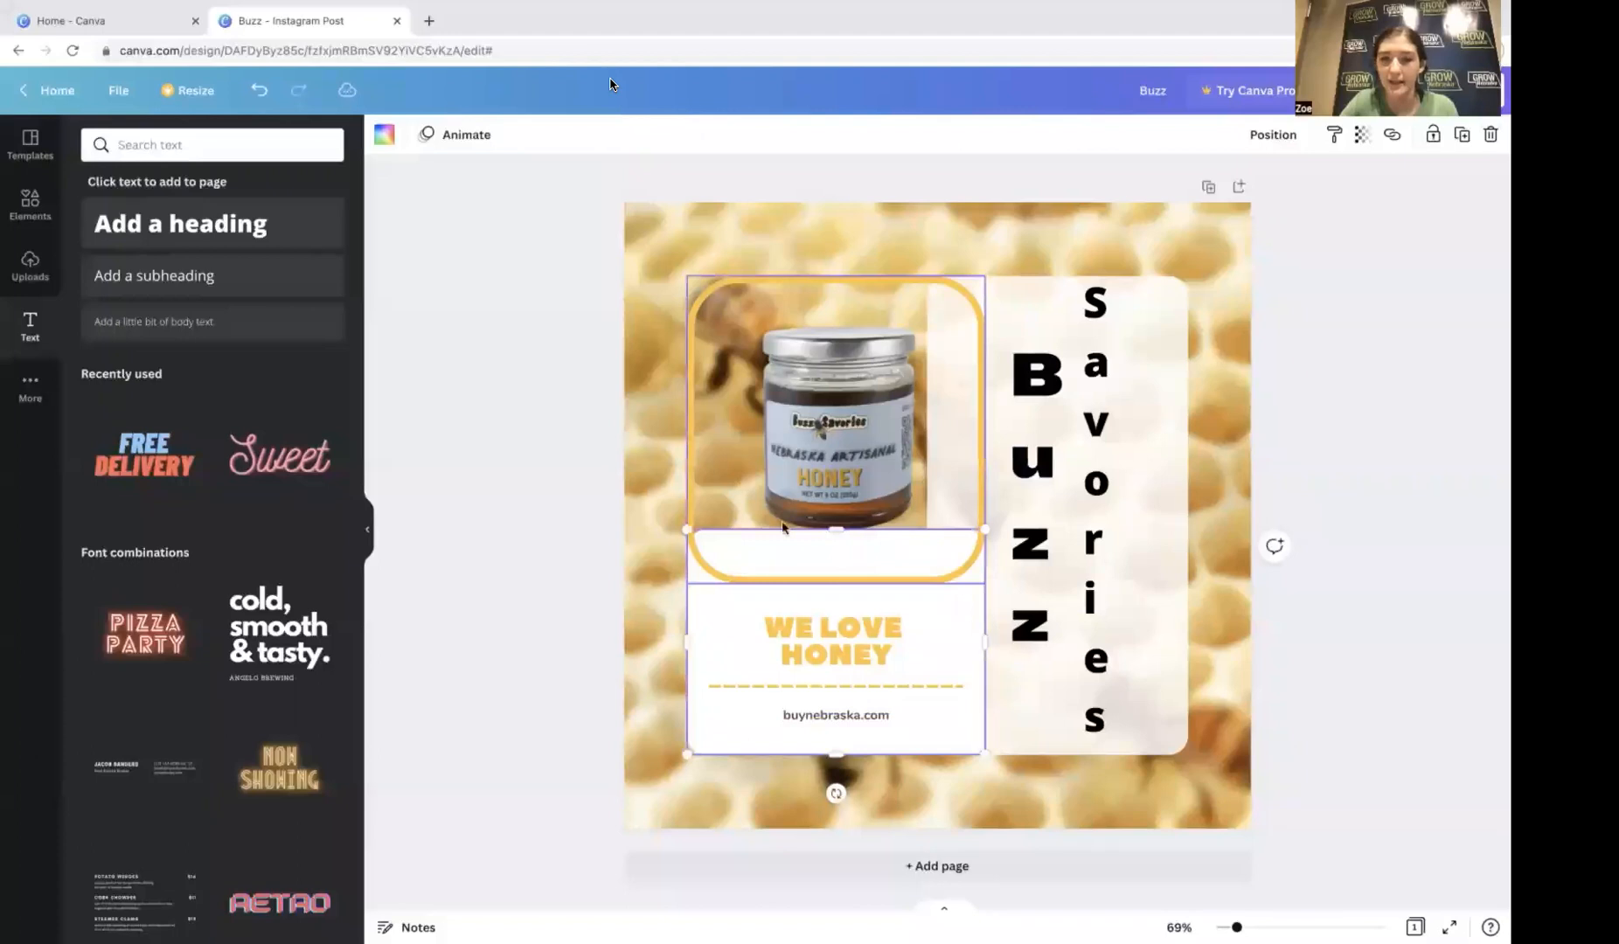
drag(832, 529, 829, 596)
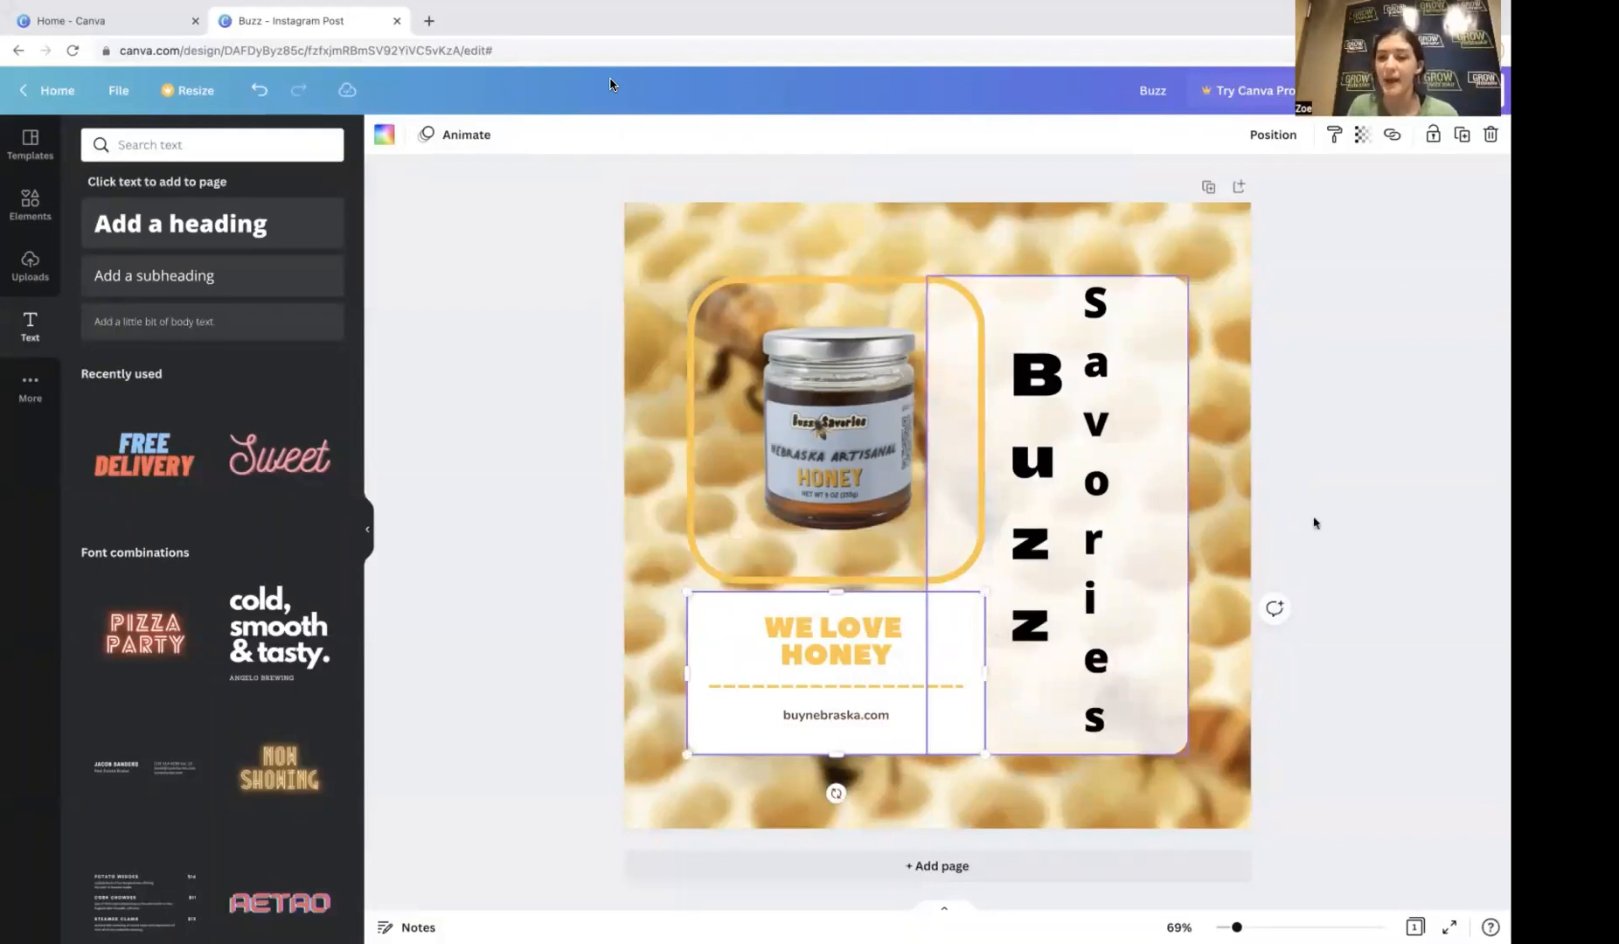
Step: Copy the hex colour code of the yellow "WE LOVE HONEY" title text
click(1347, 524)
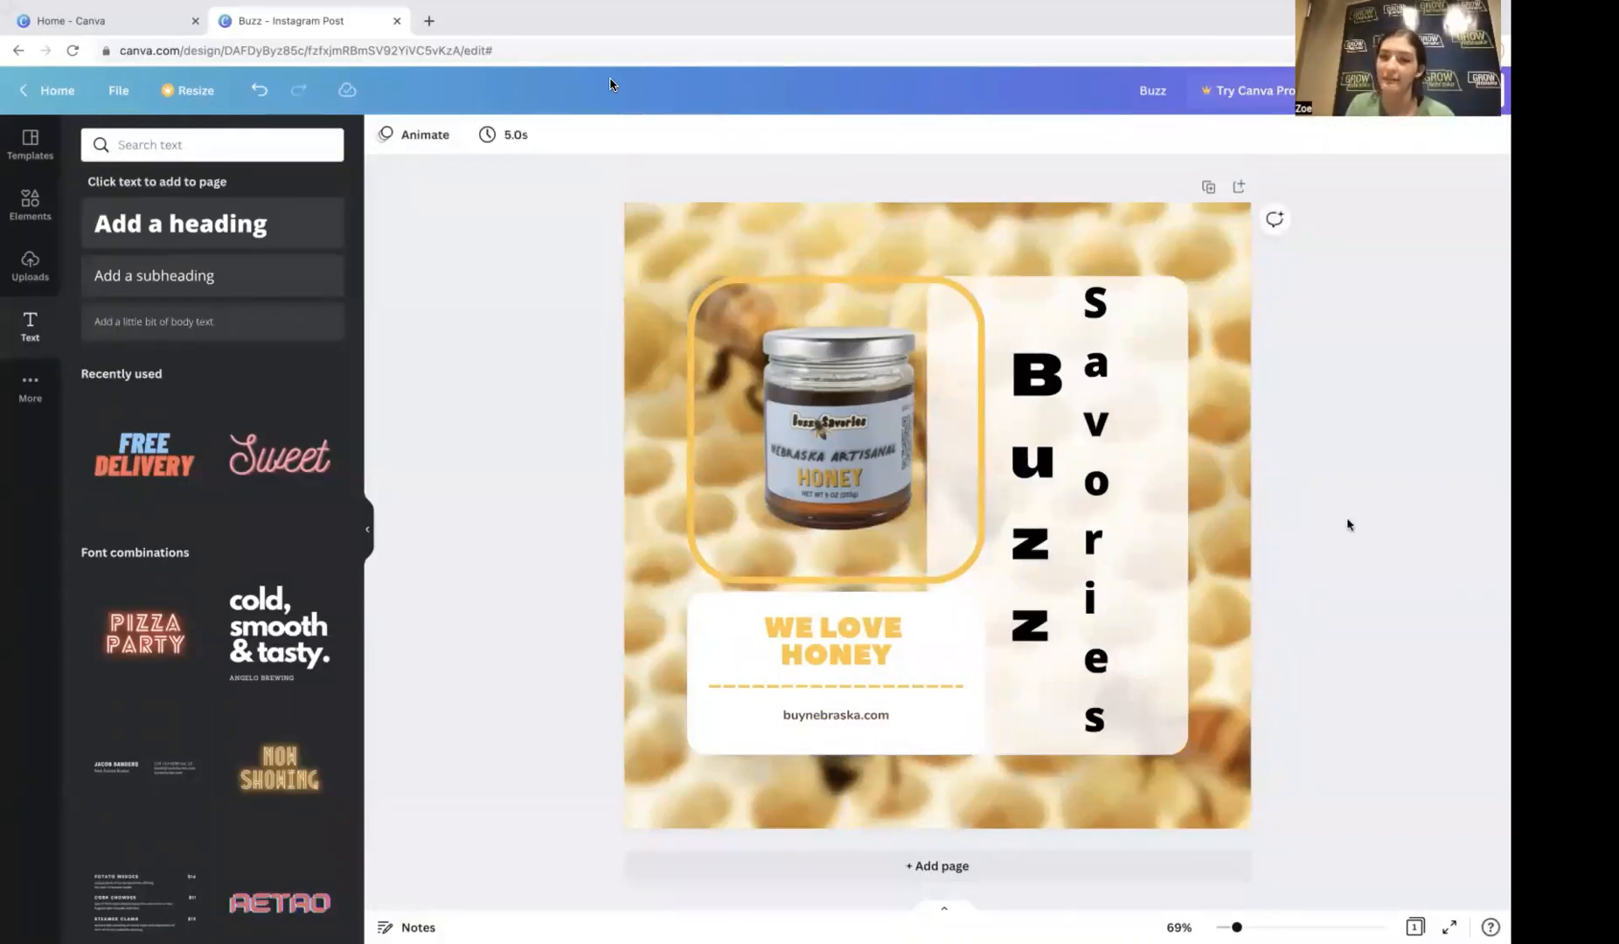
click(1027, 500)
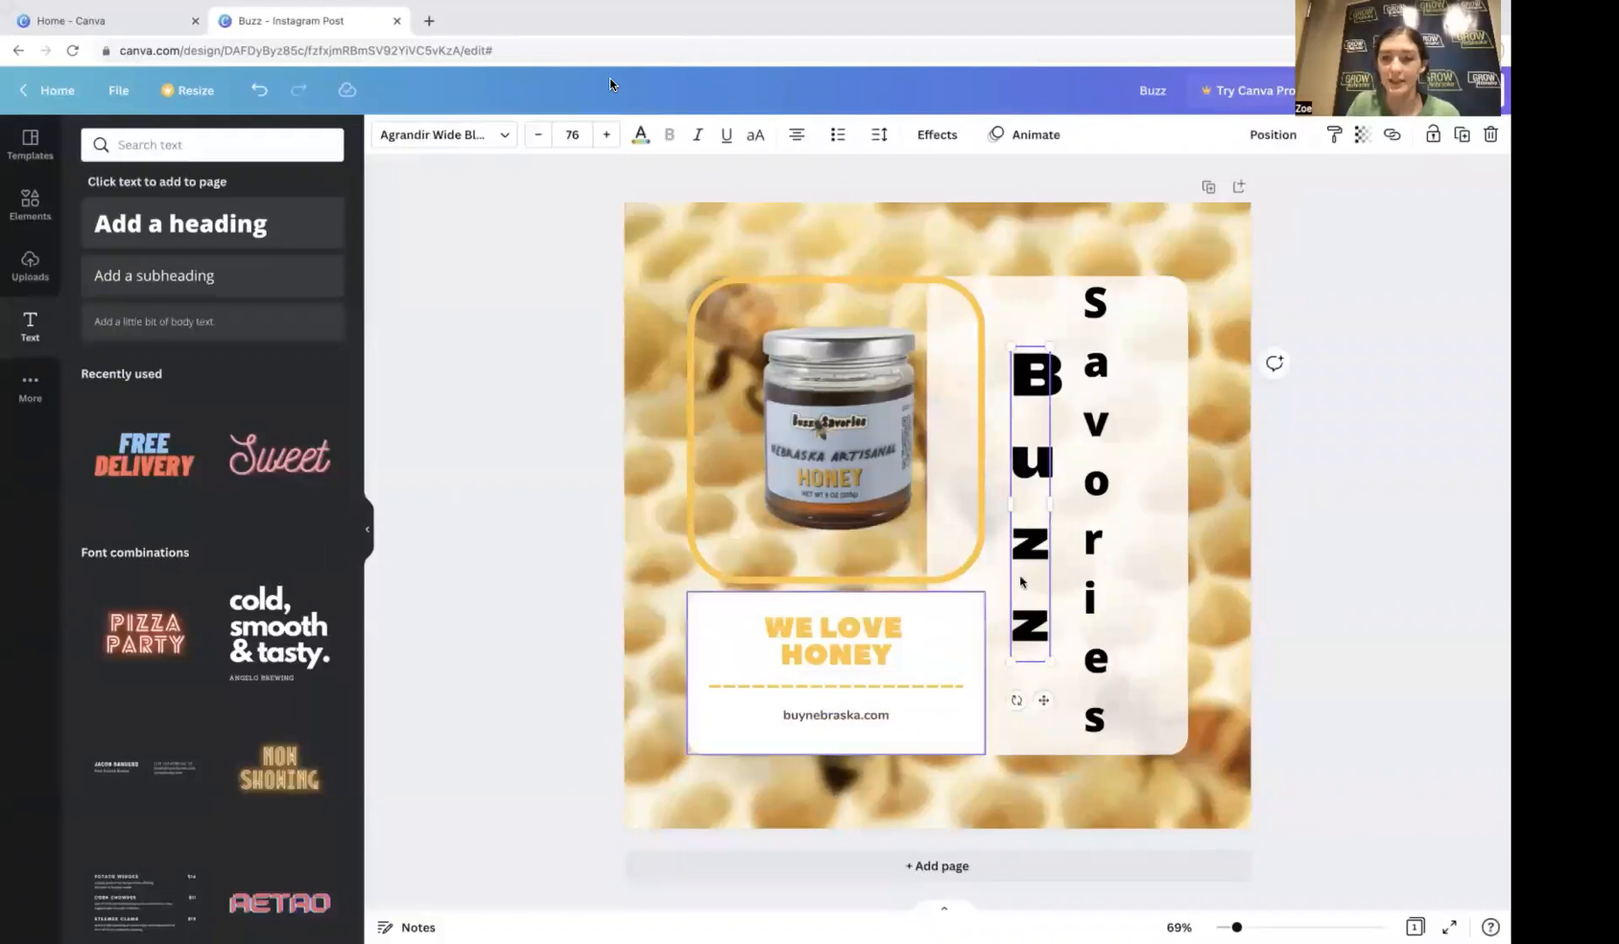
click(851, 655)
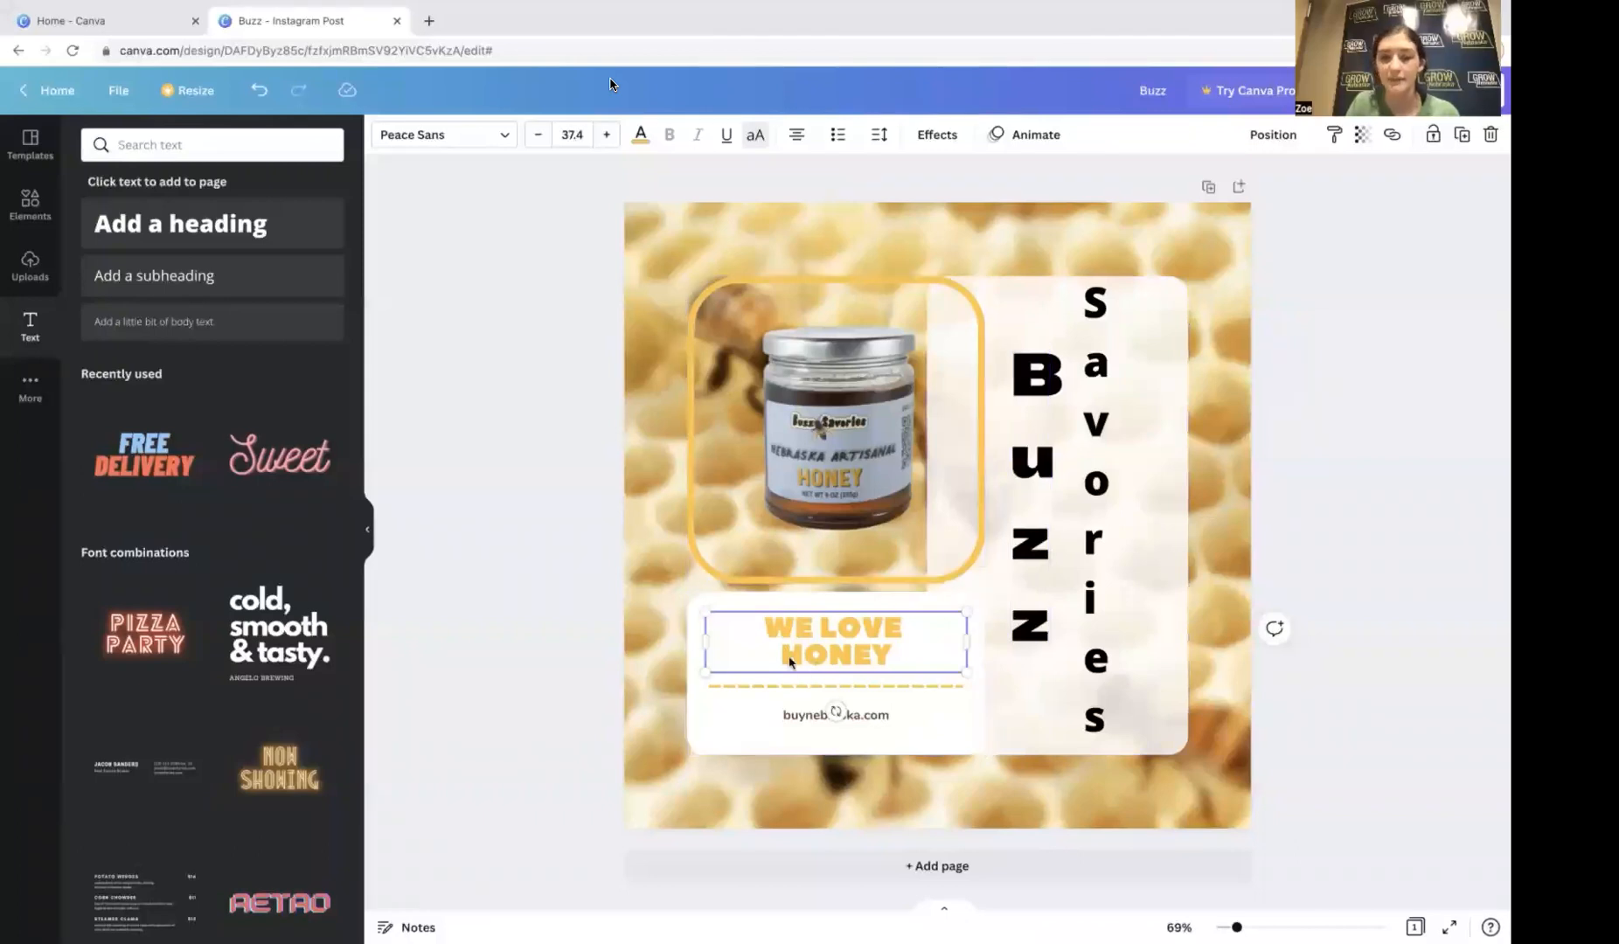
click(641, 136)
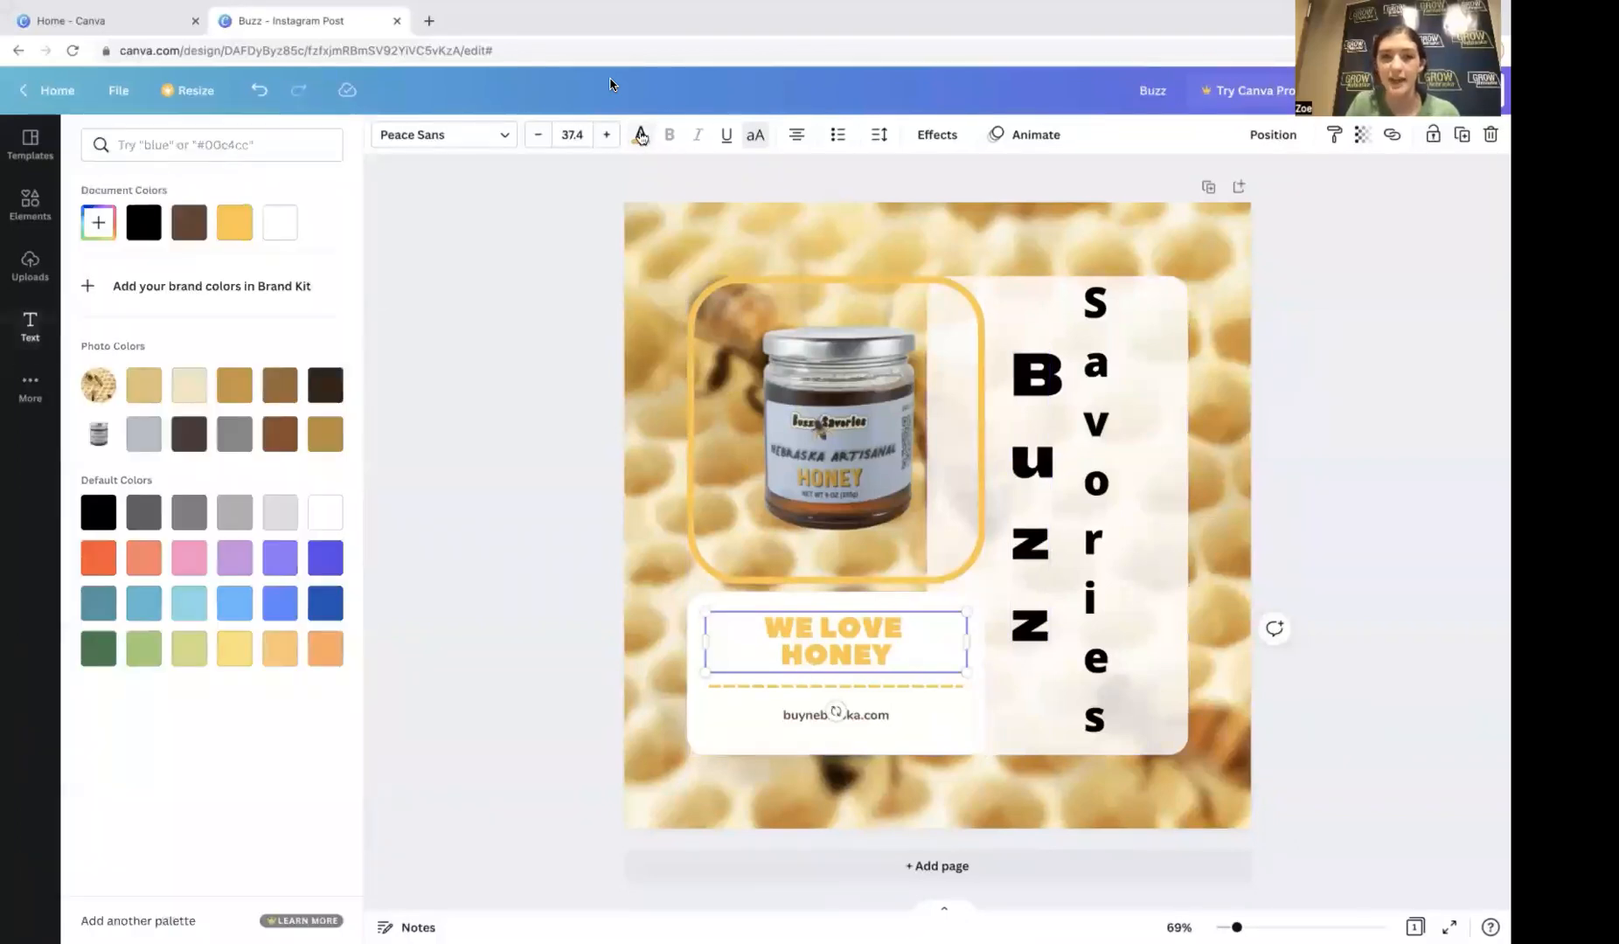
click(106, 230)
key(super+c)
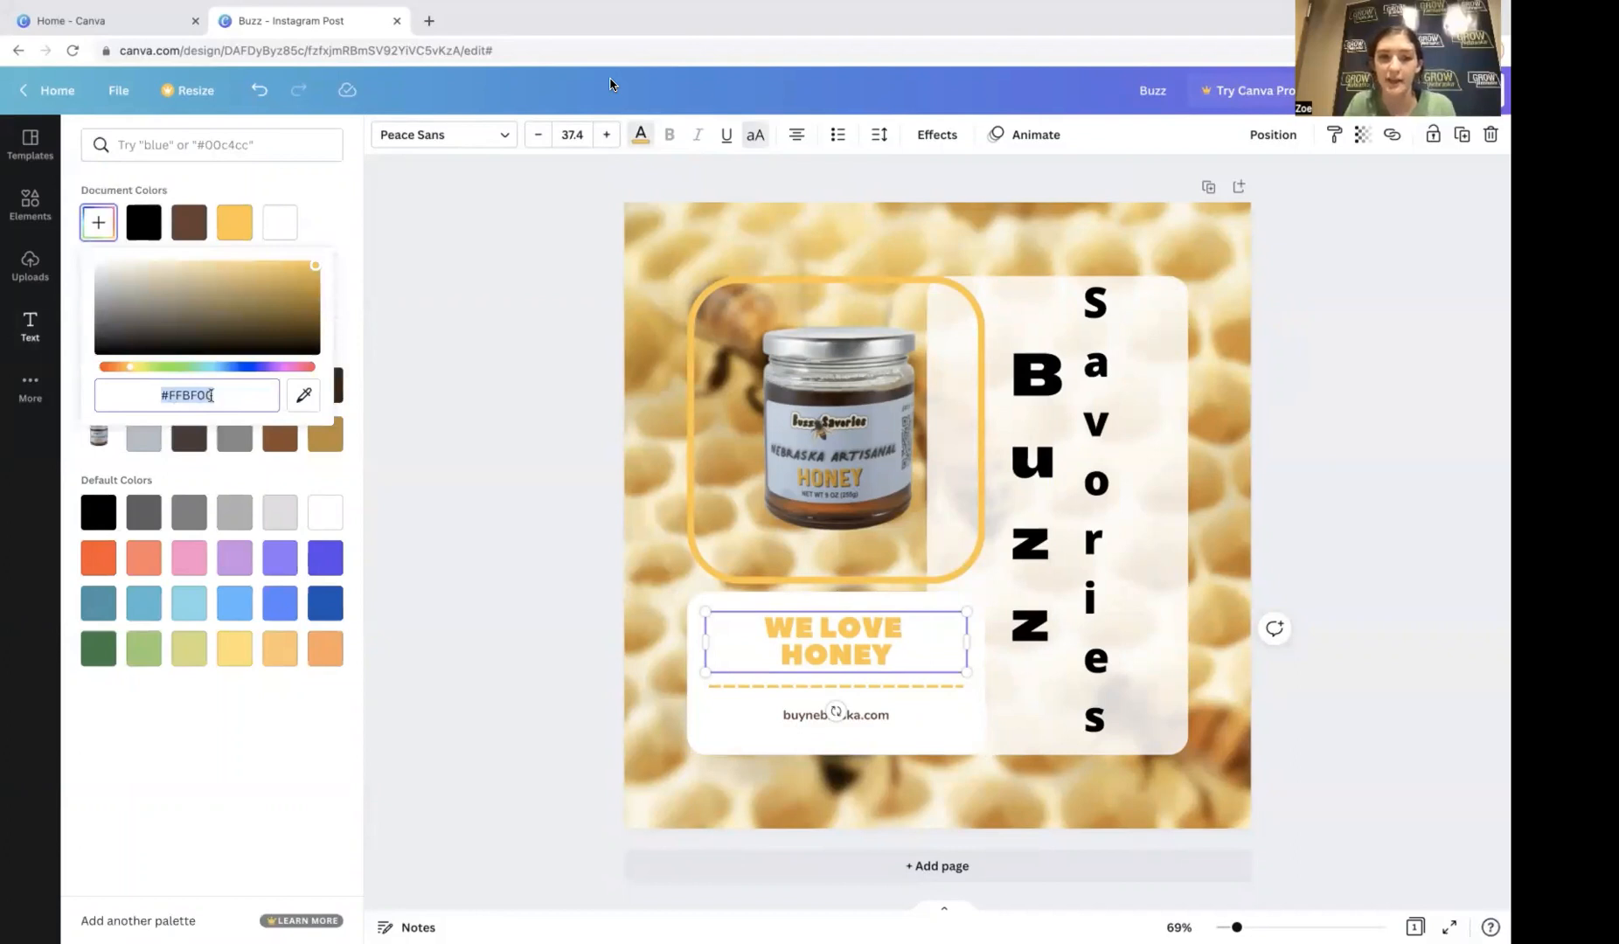
Step: Recolour the vertical "Buzz" text with the copied yellow hex code and dismiss the Canva Pro offer
click(1028, 454)
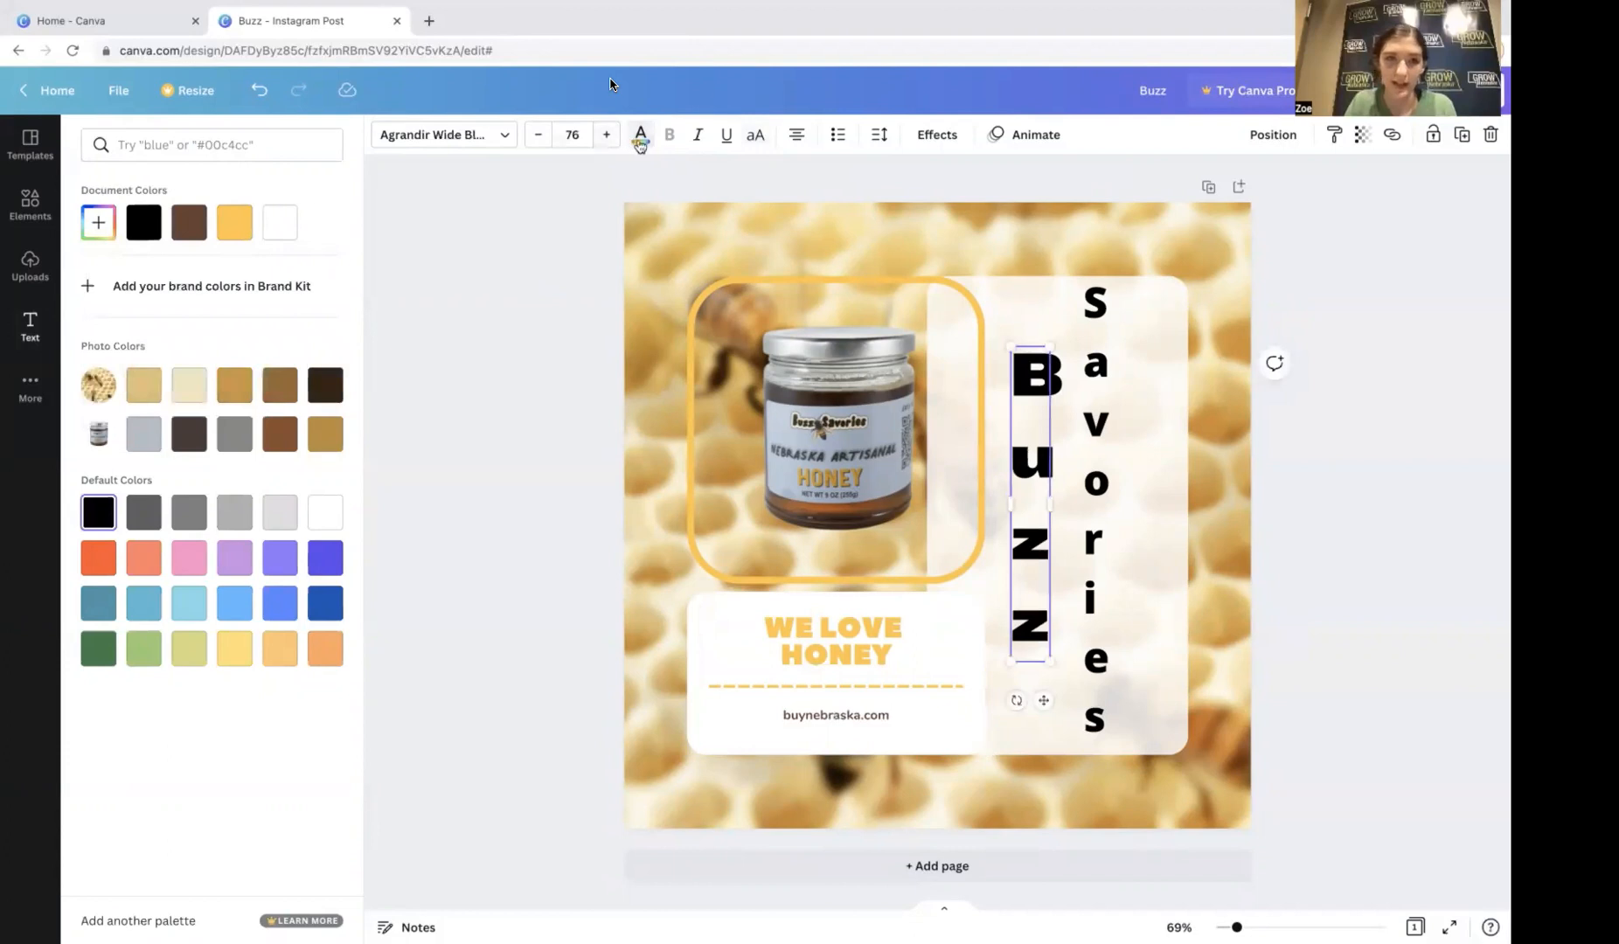
click(101, 232)
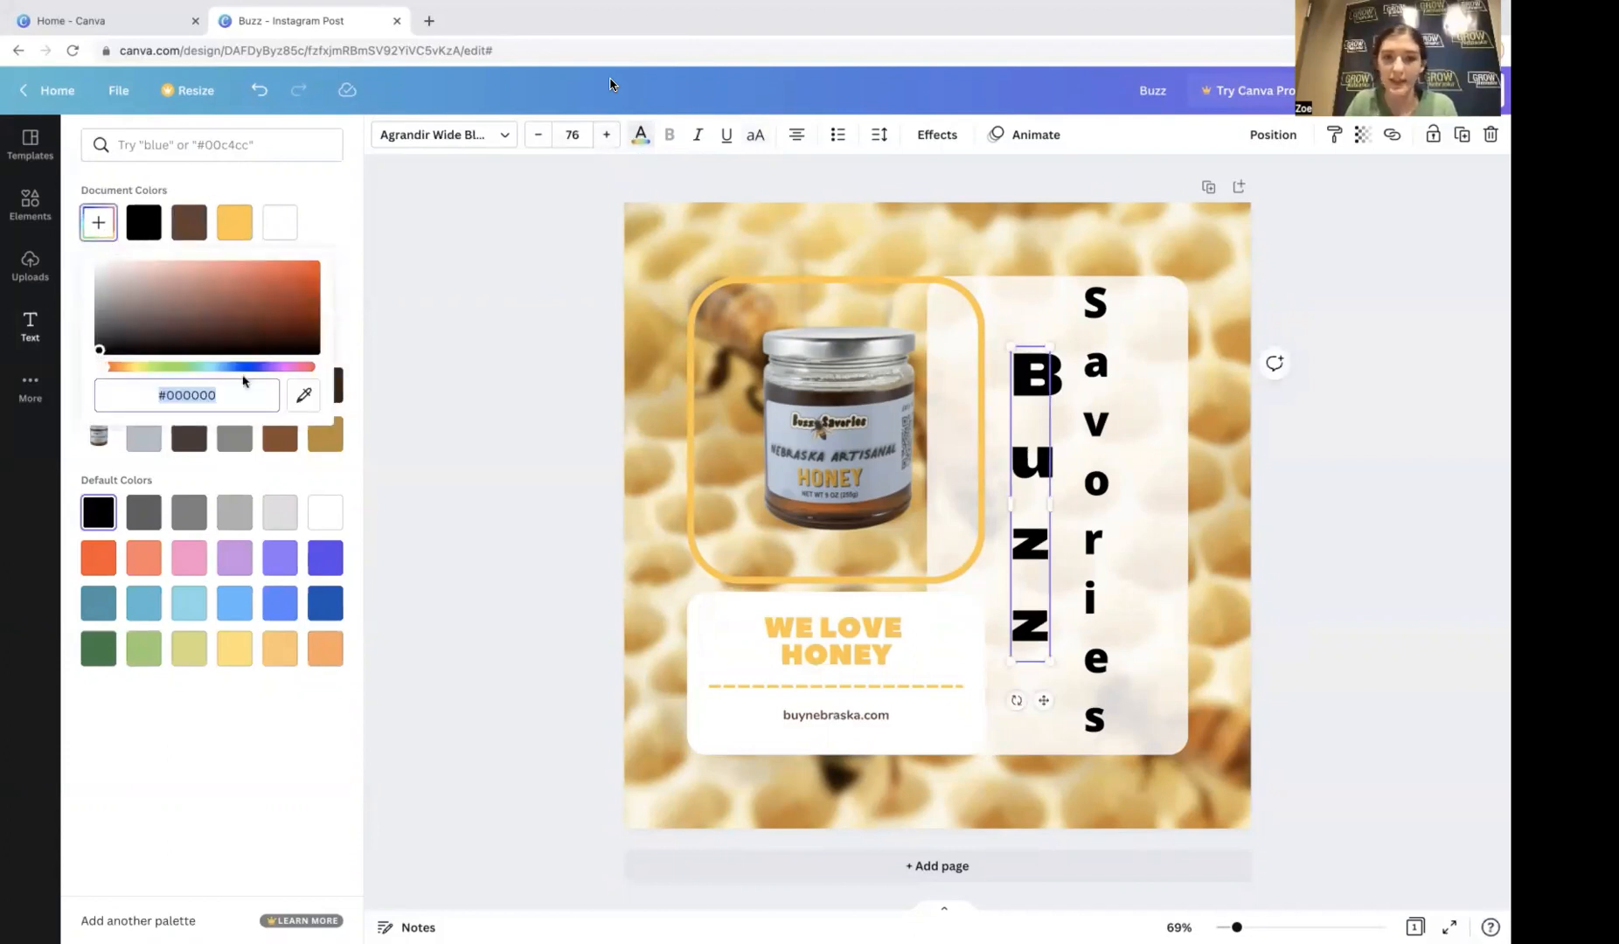
key(super+v)
key(Return)
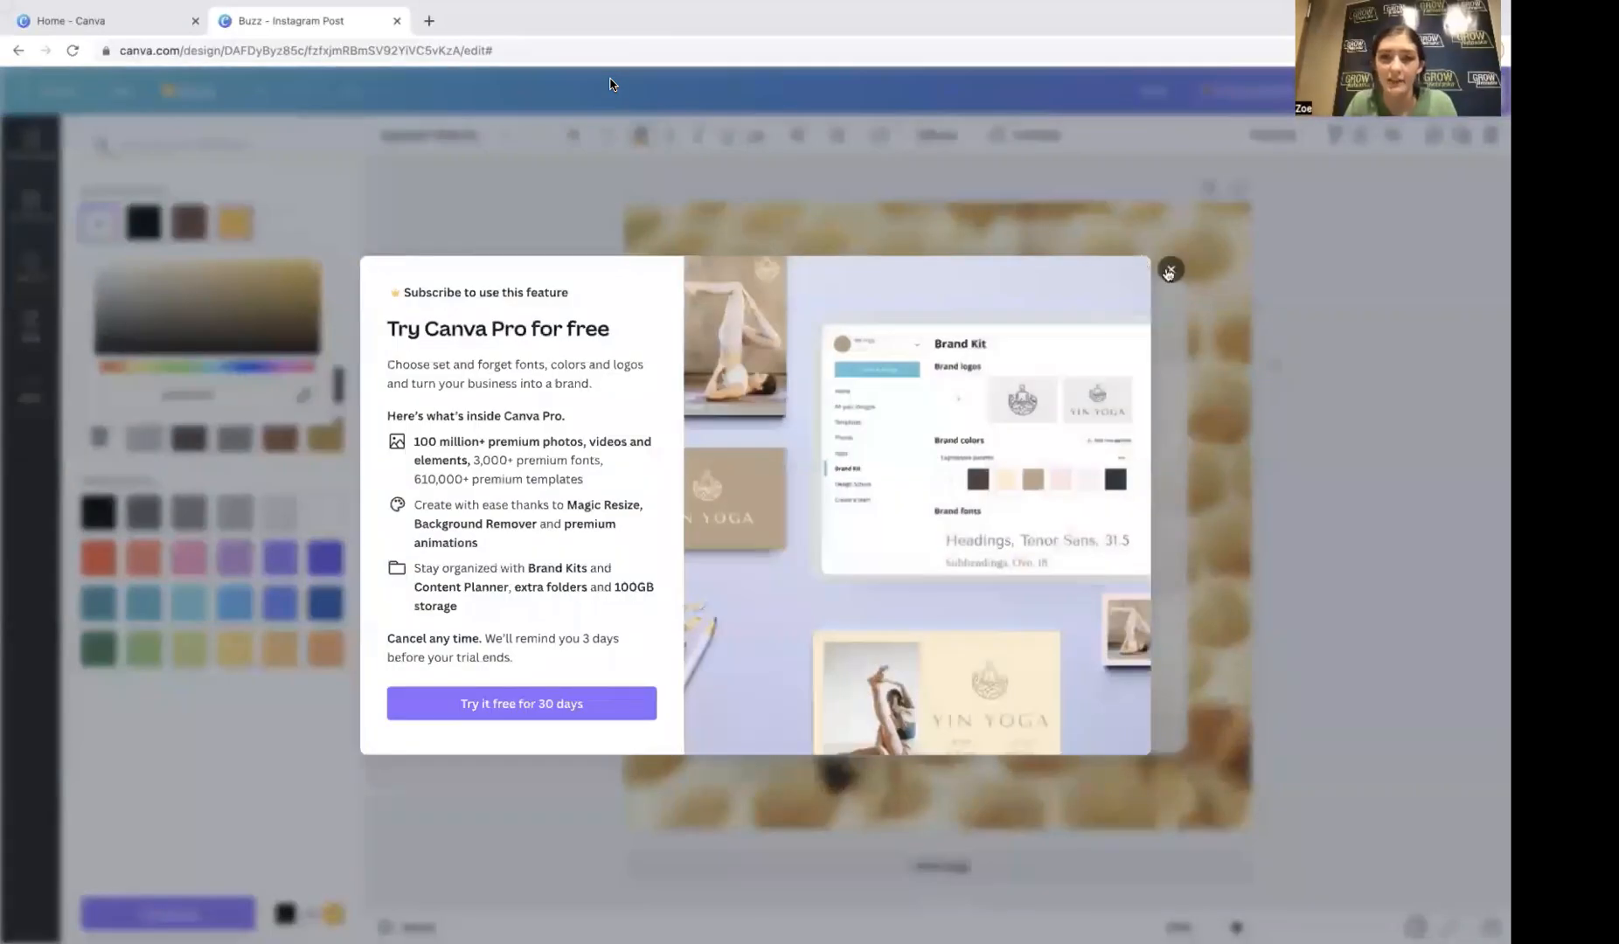
click(1171, 270)
Step: Recolour the vertical "Savories" text with the same copied yellow hex code and deselect it
click(1110, 389)
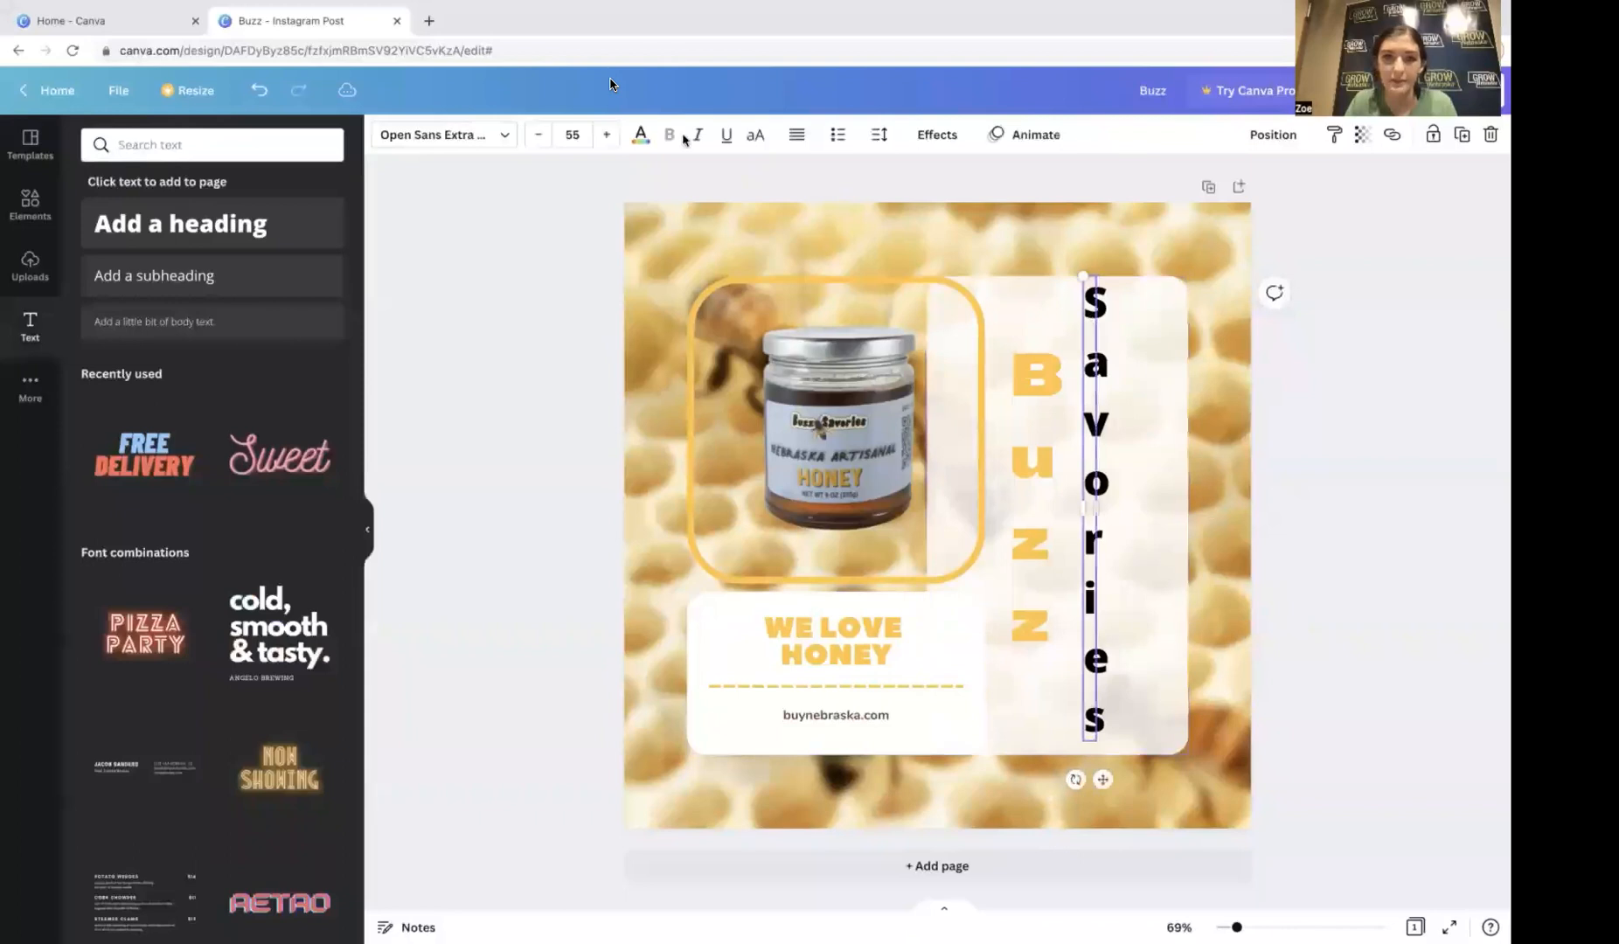
click(639, 134)
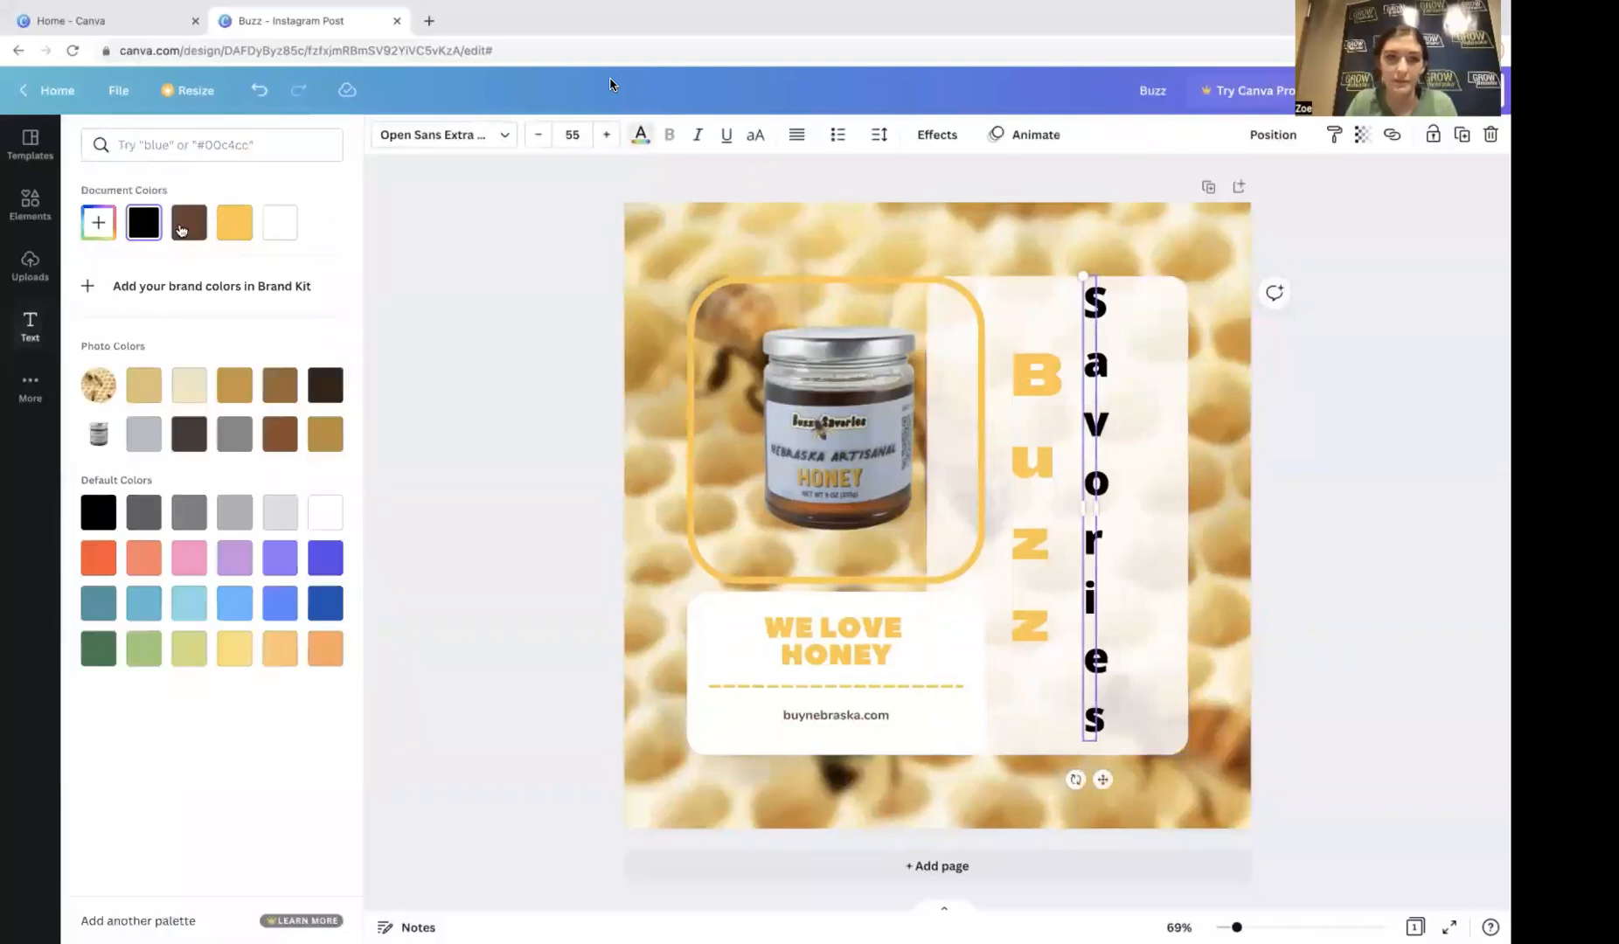
click(101, 226)
key(super+v)
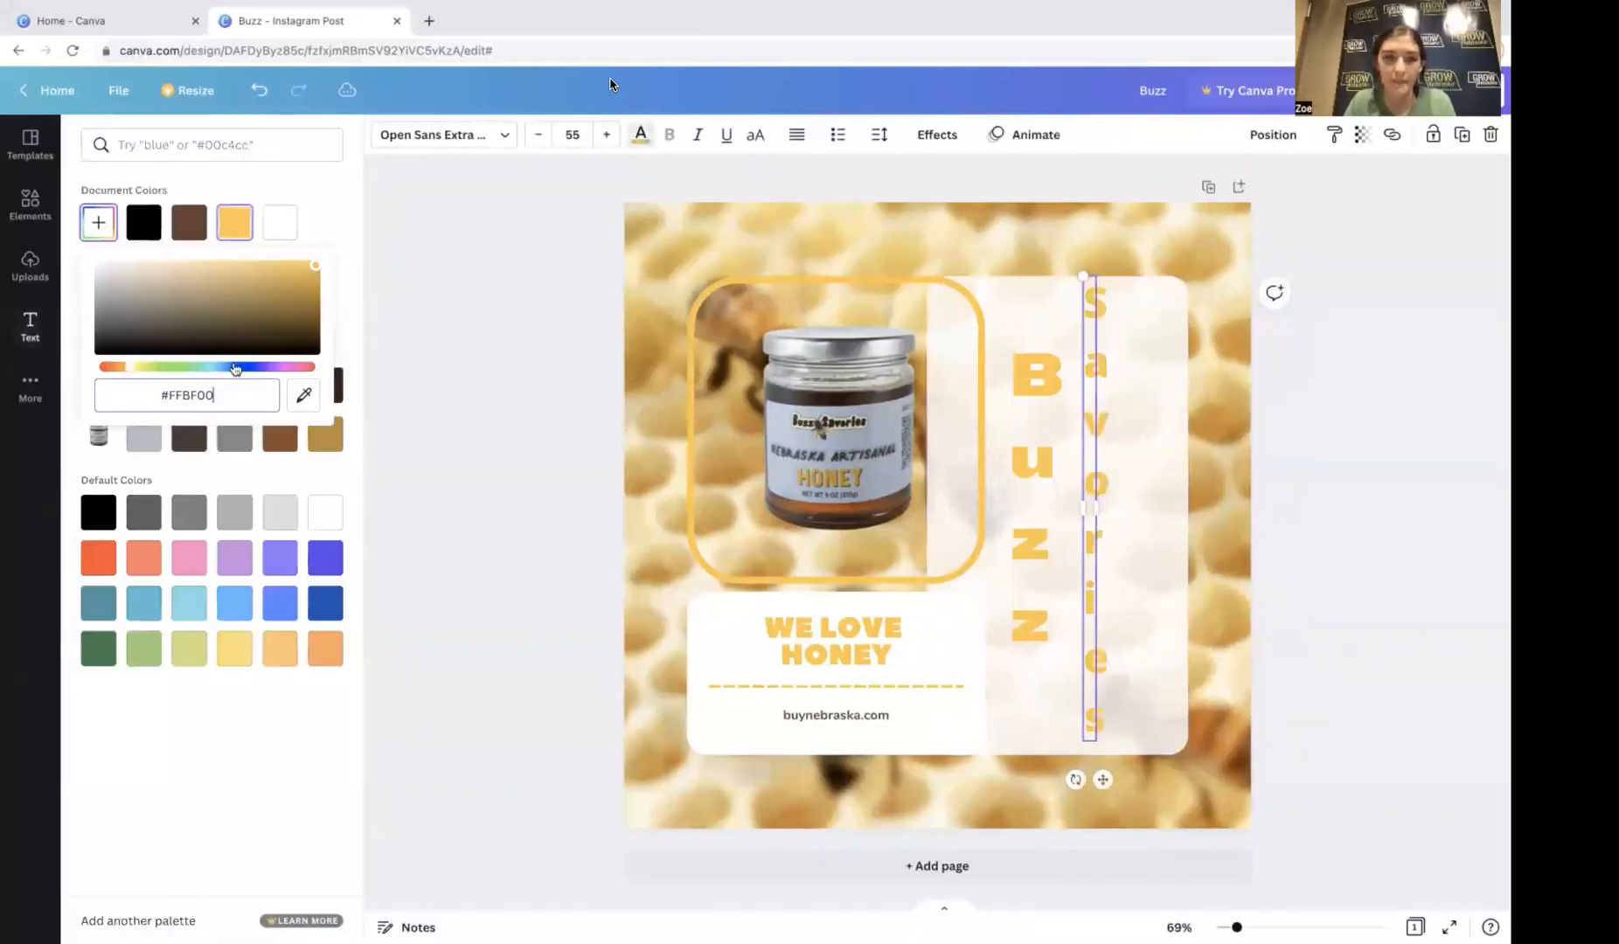
click(430, 408)
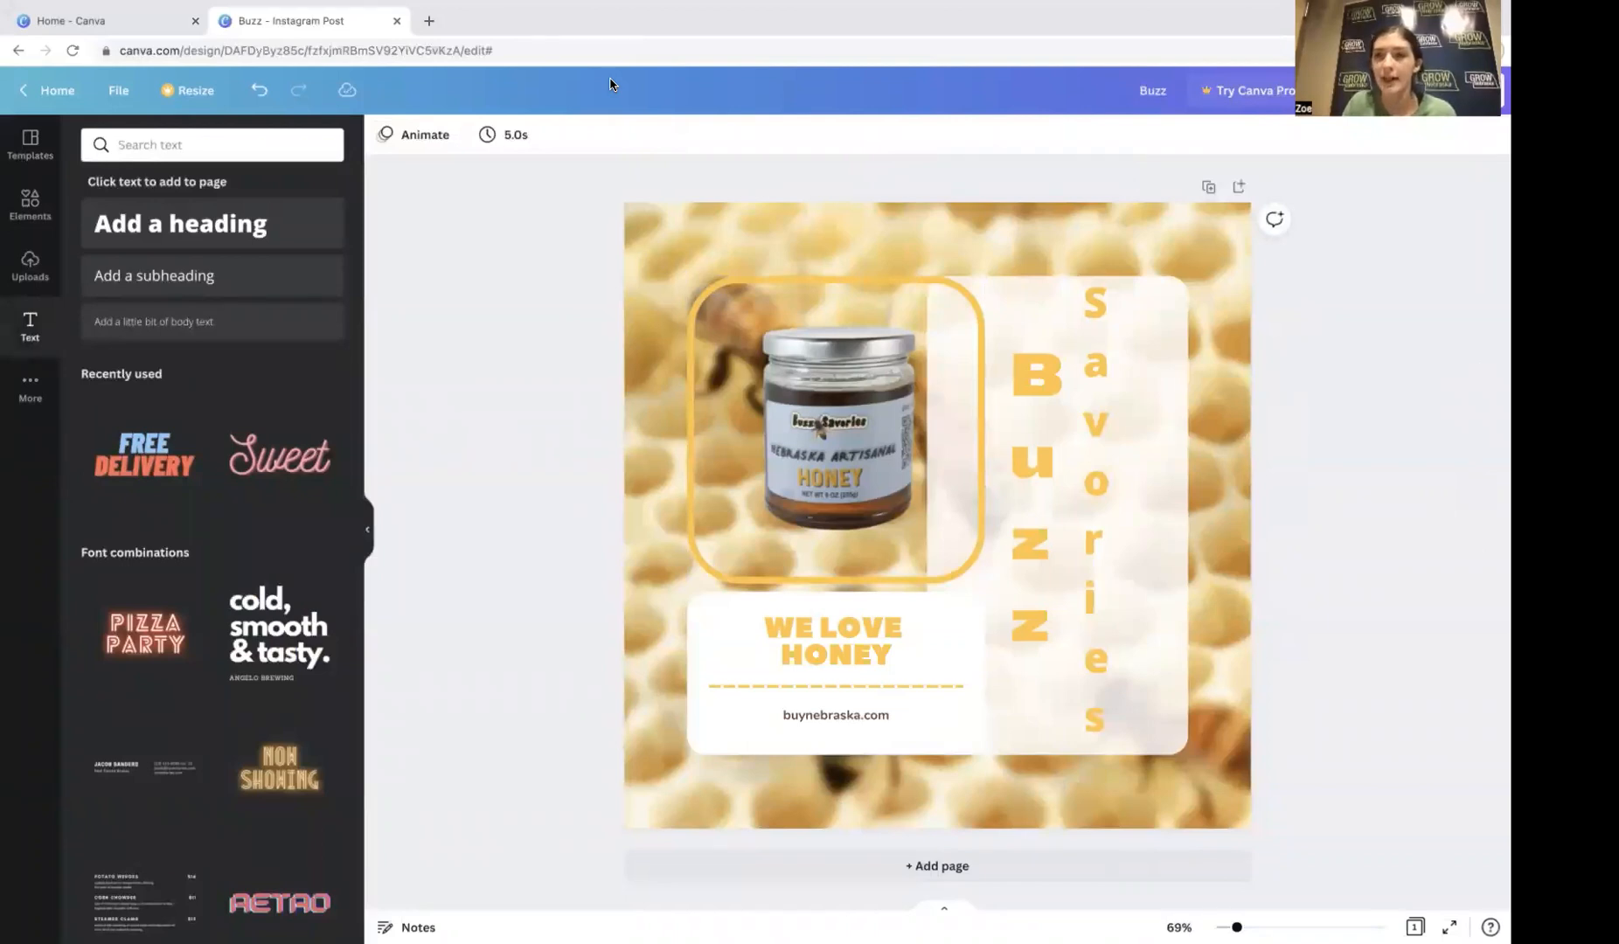
Step: Download the finished Buzz design as a PNG from its sharing options and dismiss the completion notice
click(1471, 91)
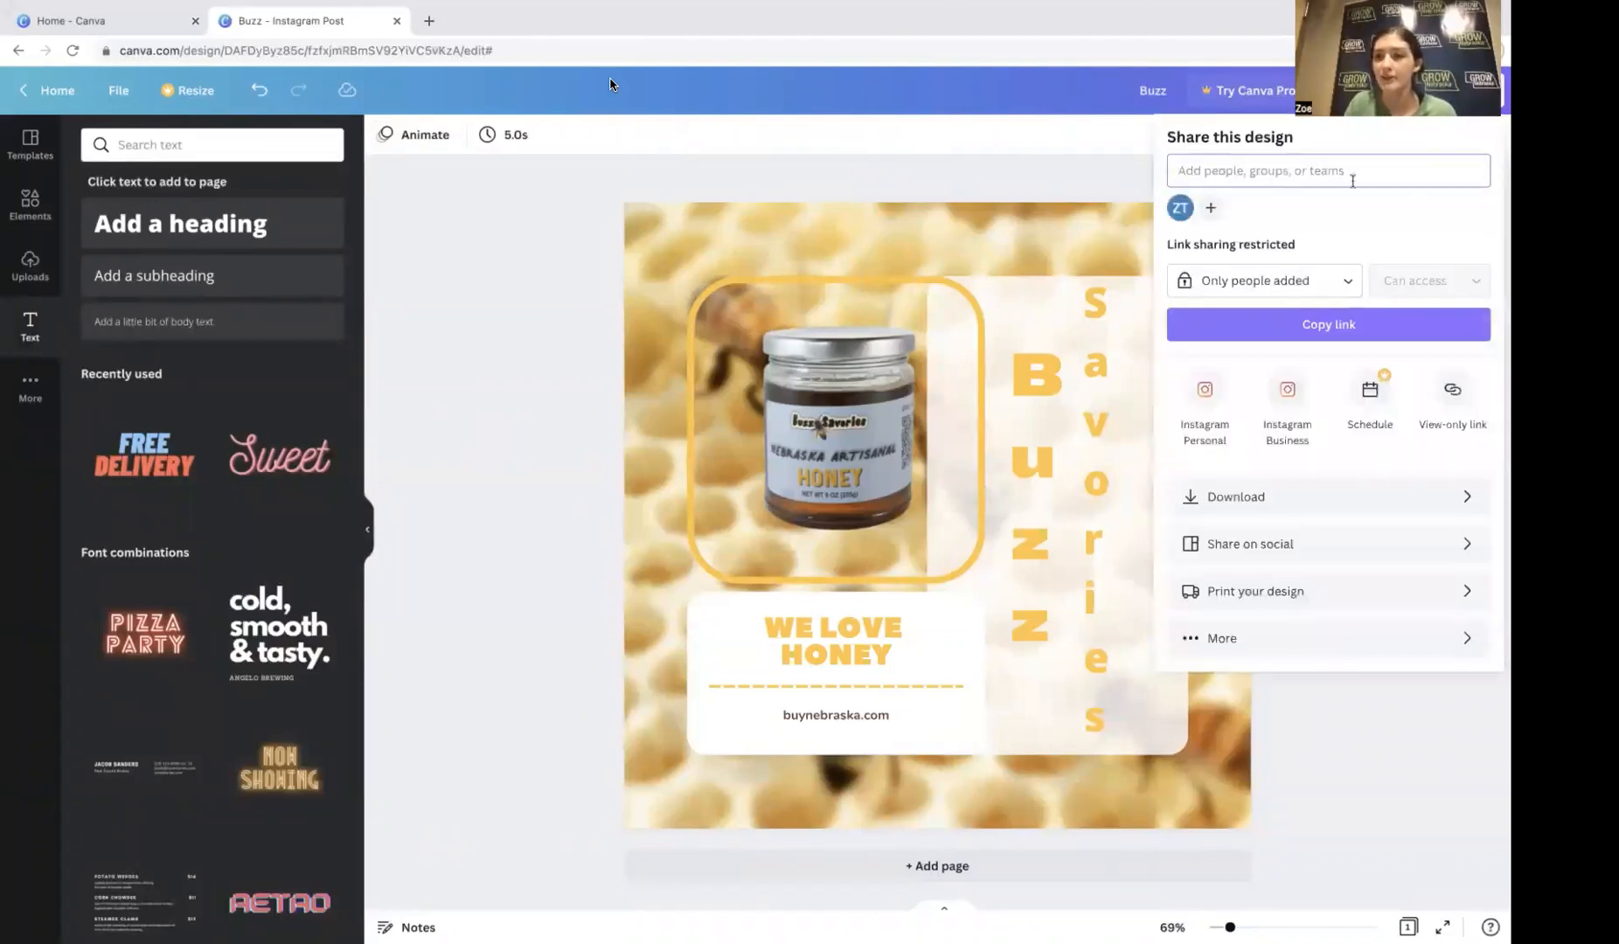
click(1325, 325)
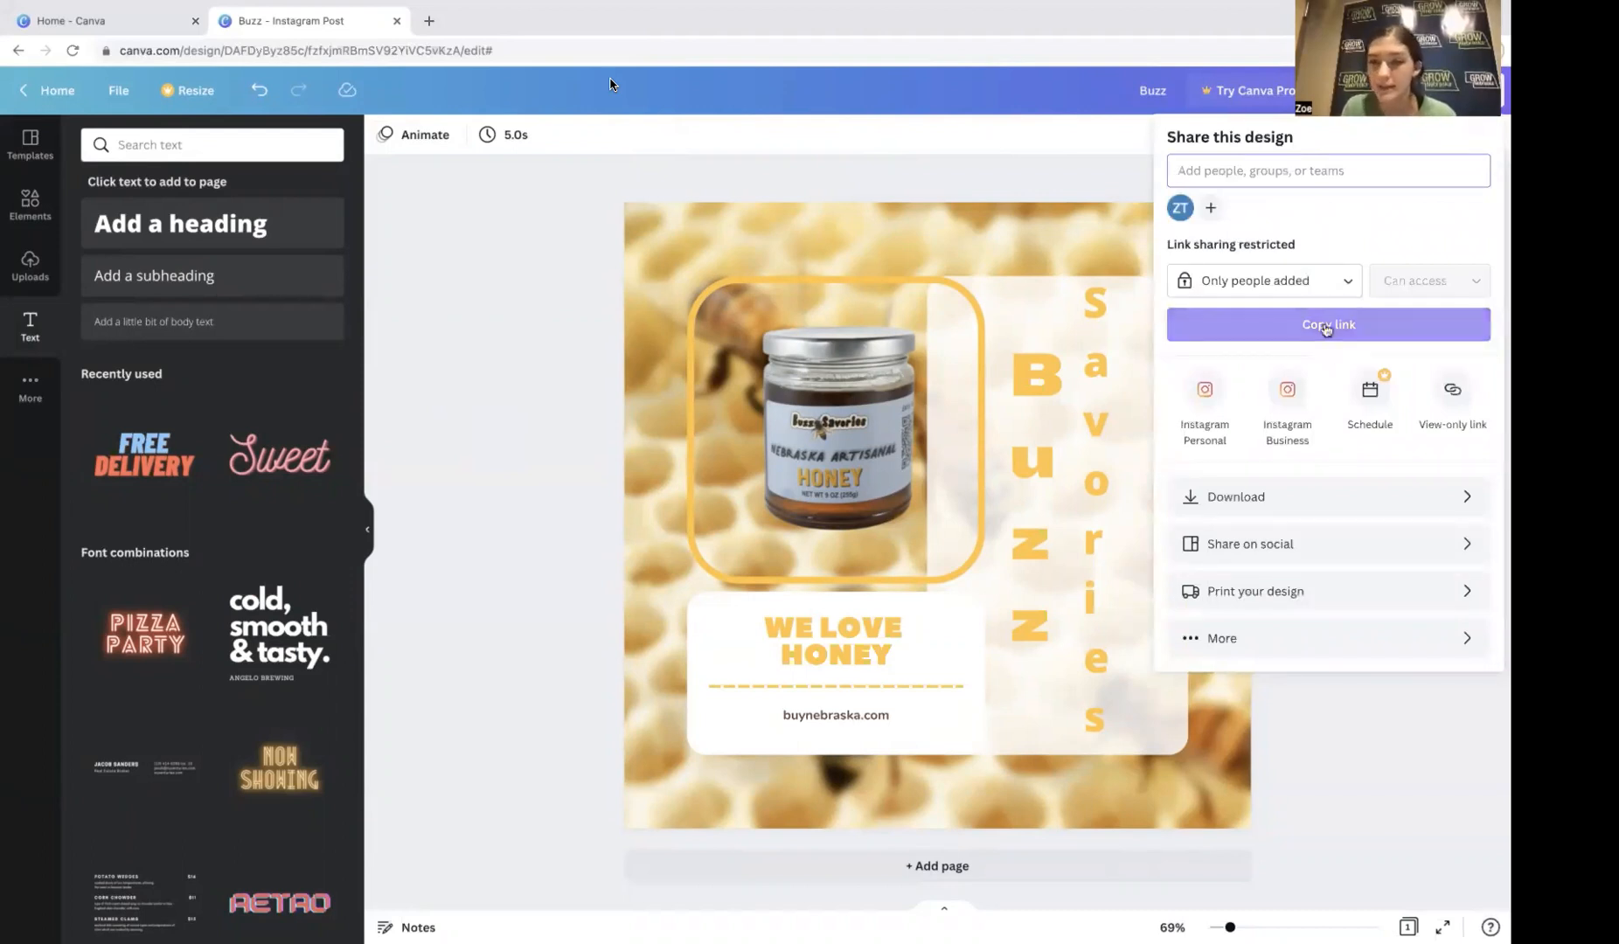
click(1284, 504)
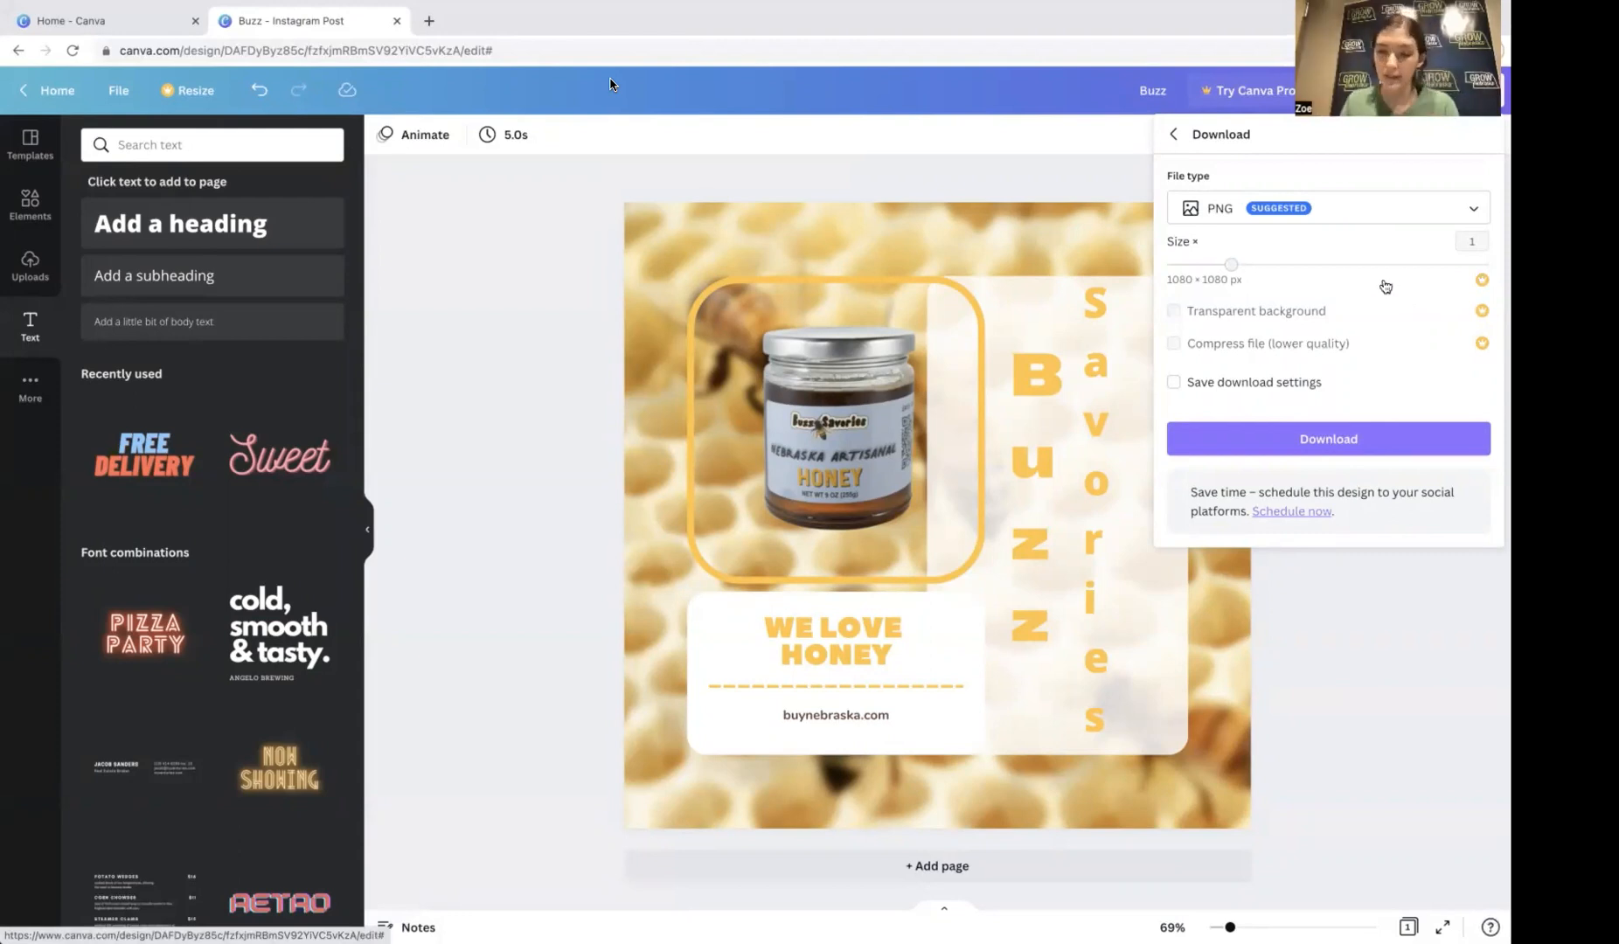
click(1359, 220)
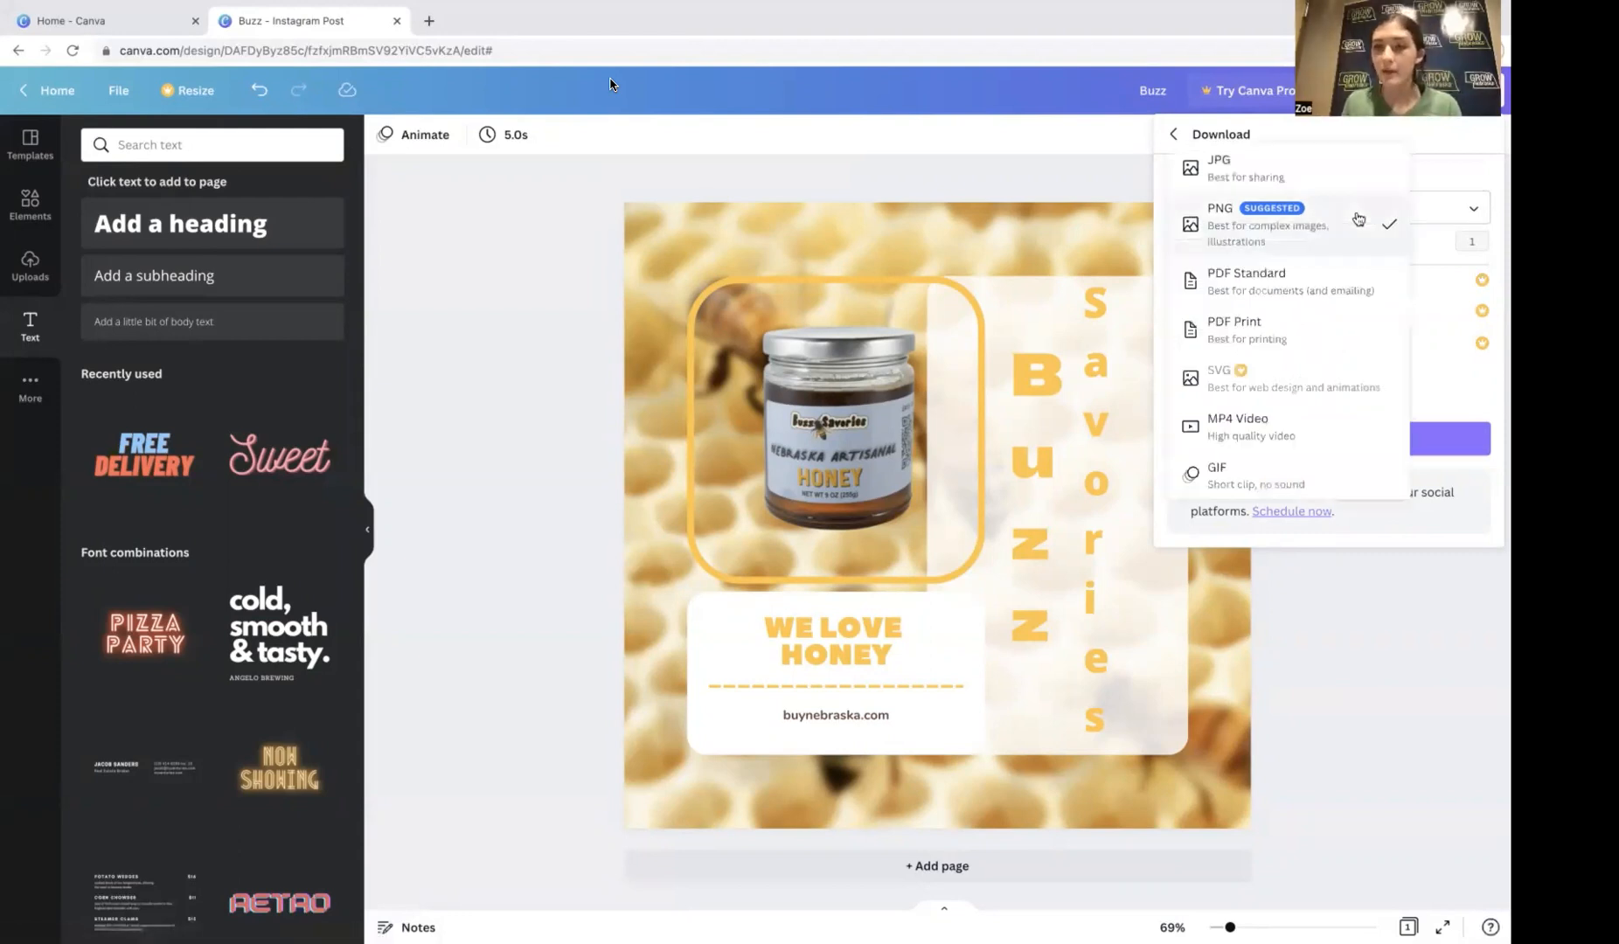
click(1316, 233)
click(1309, 229)
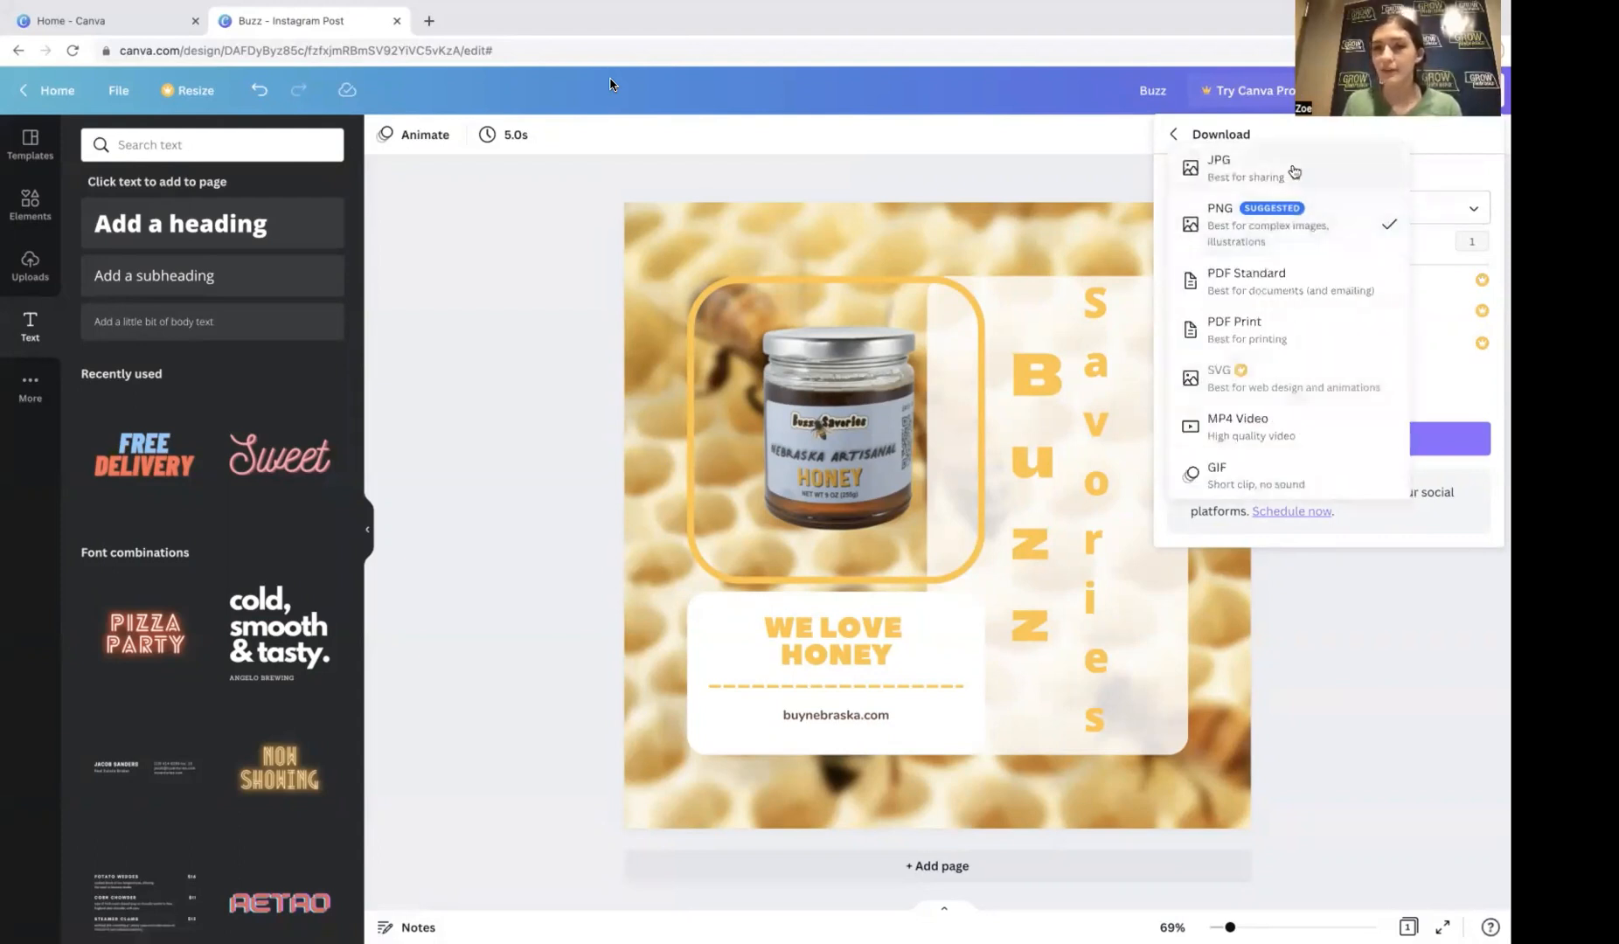
click(1301, 236)
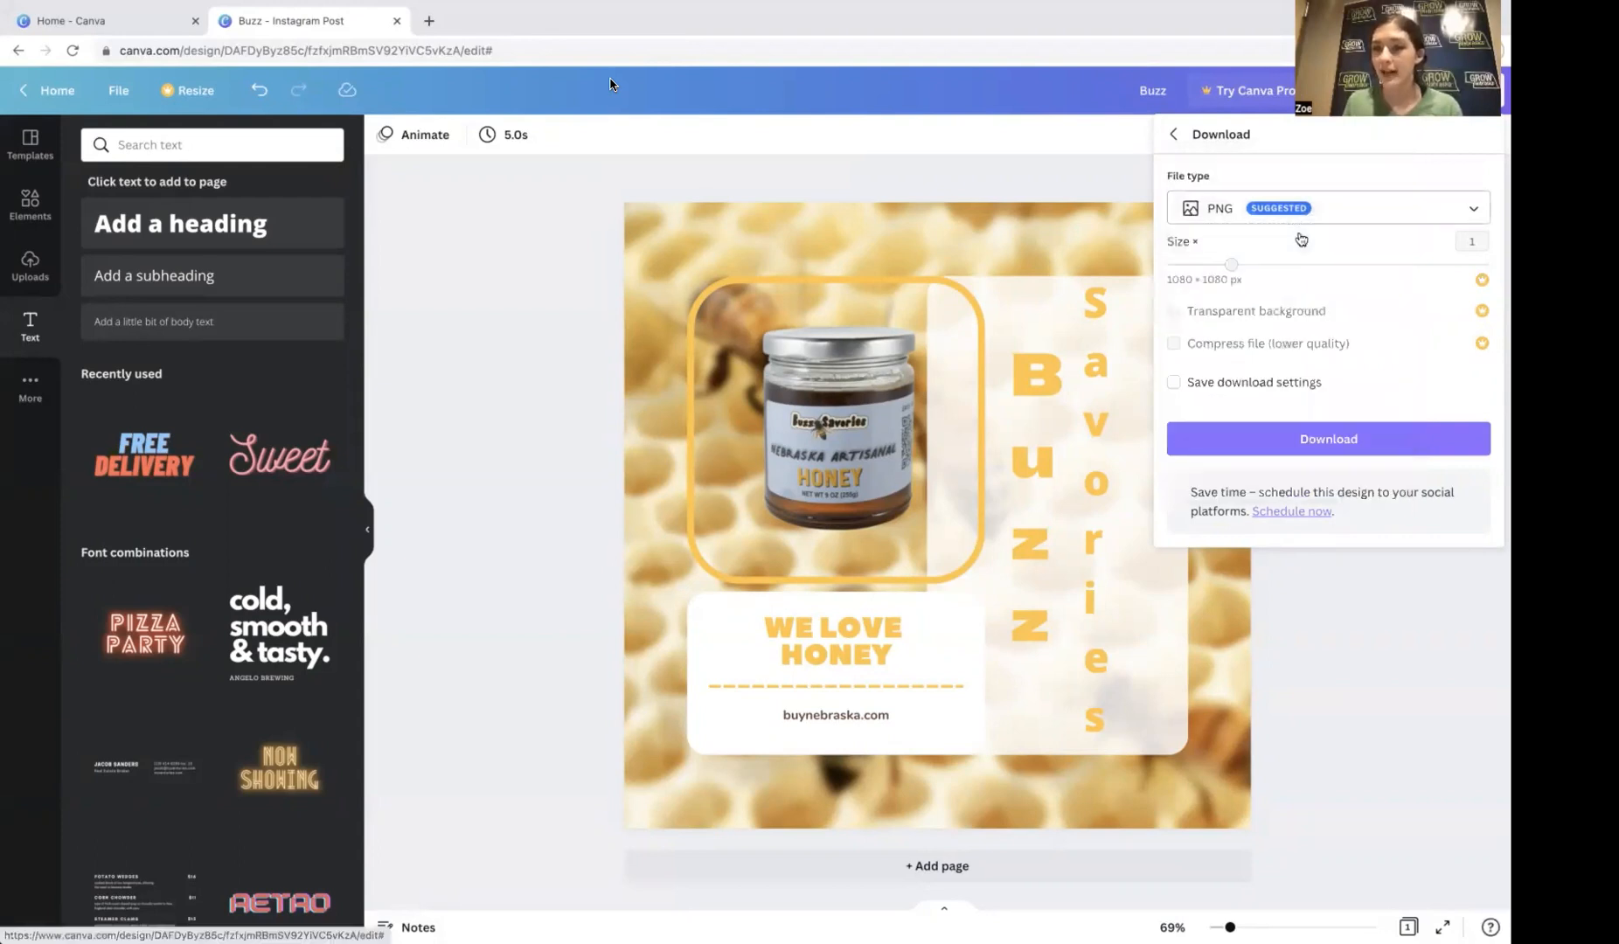
click(1289, 434)
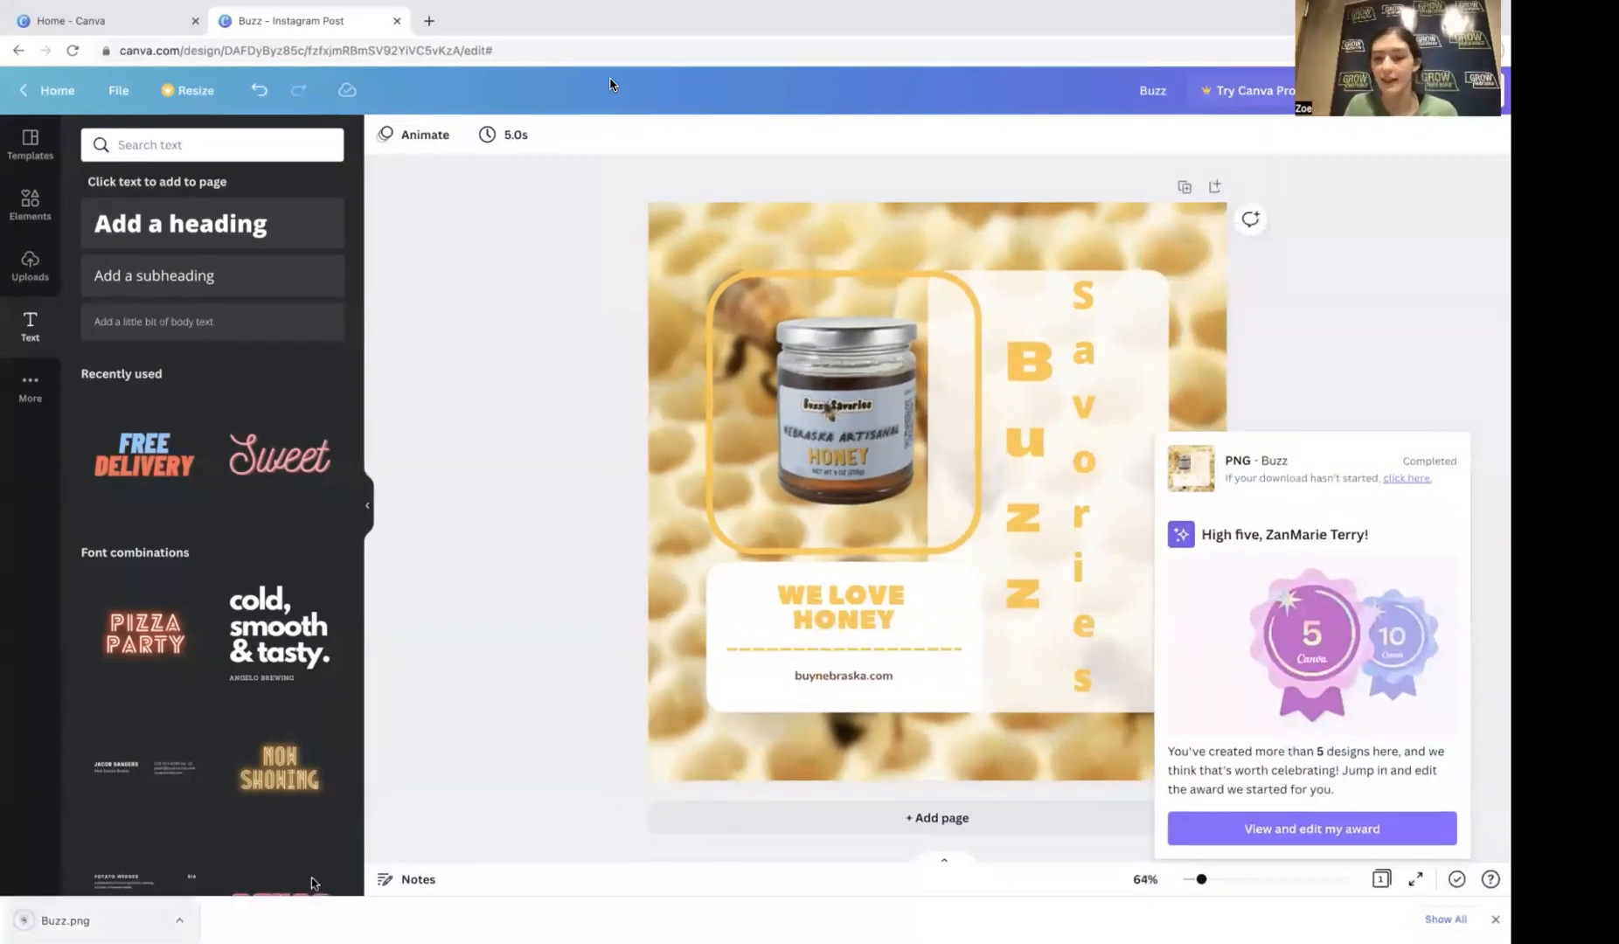
click(1415, 370)
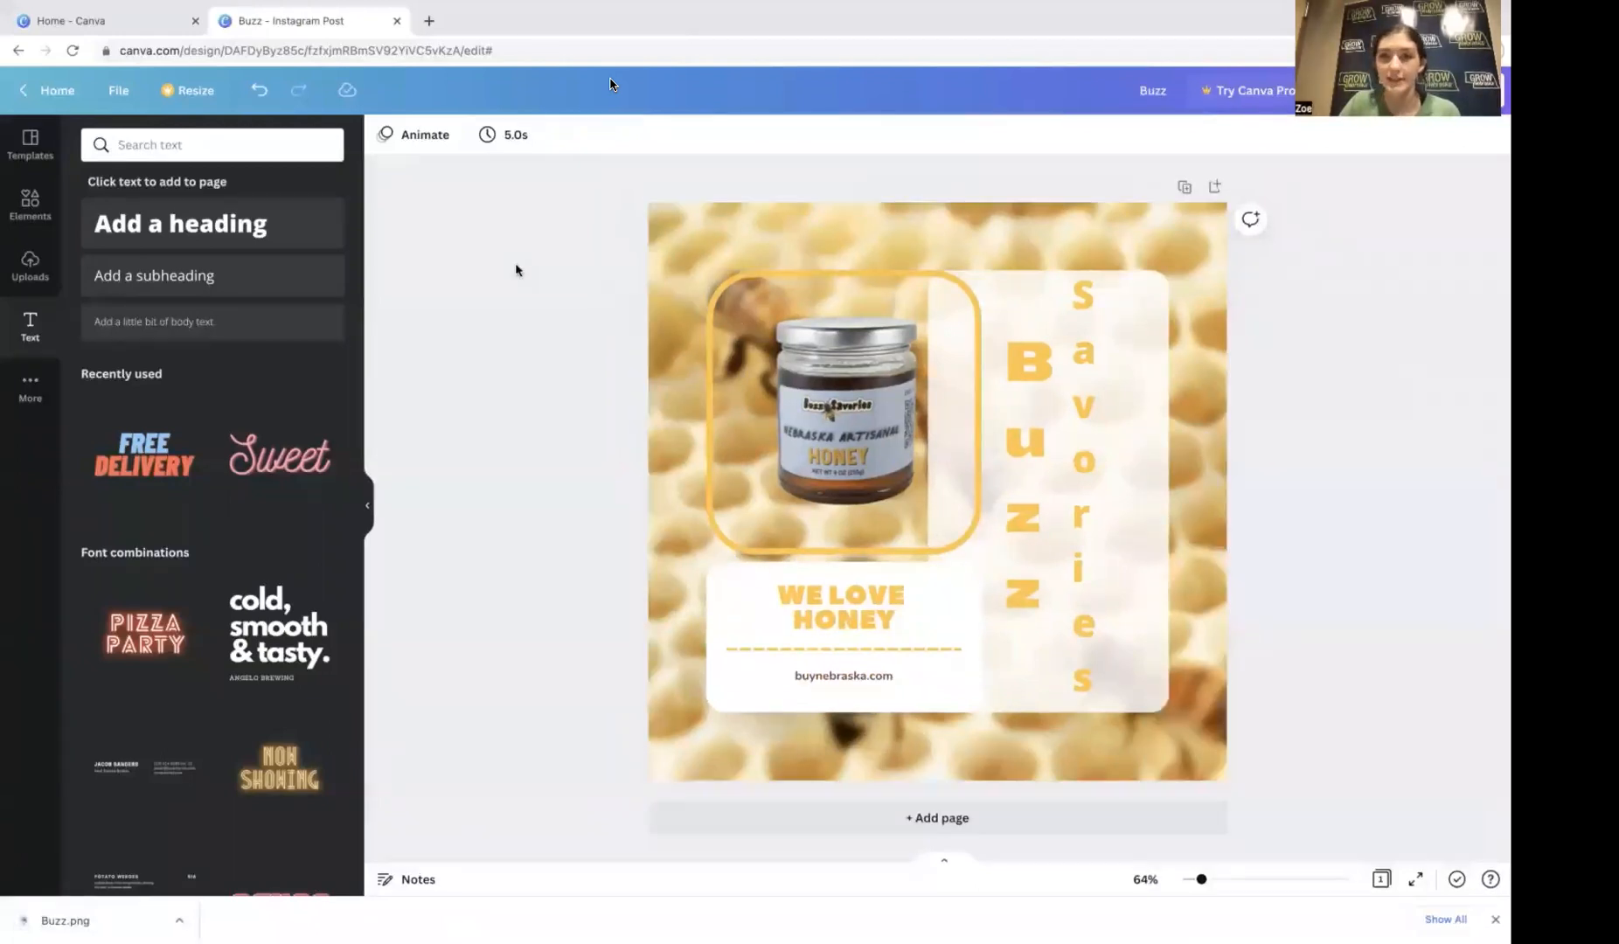
Step: Return to the home page and look through the recent designs and the folders in Your projects
click(59, 96)
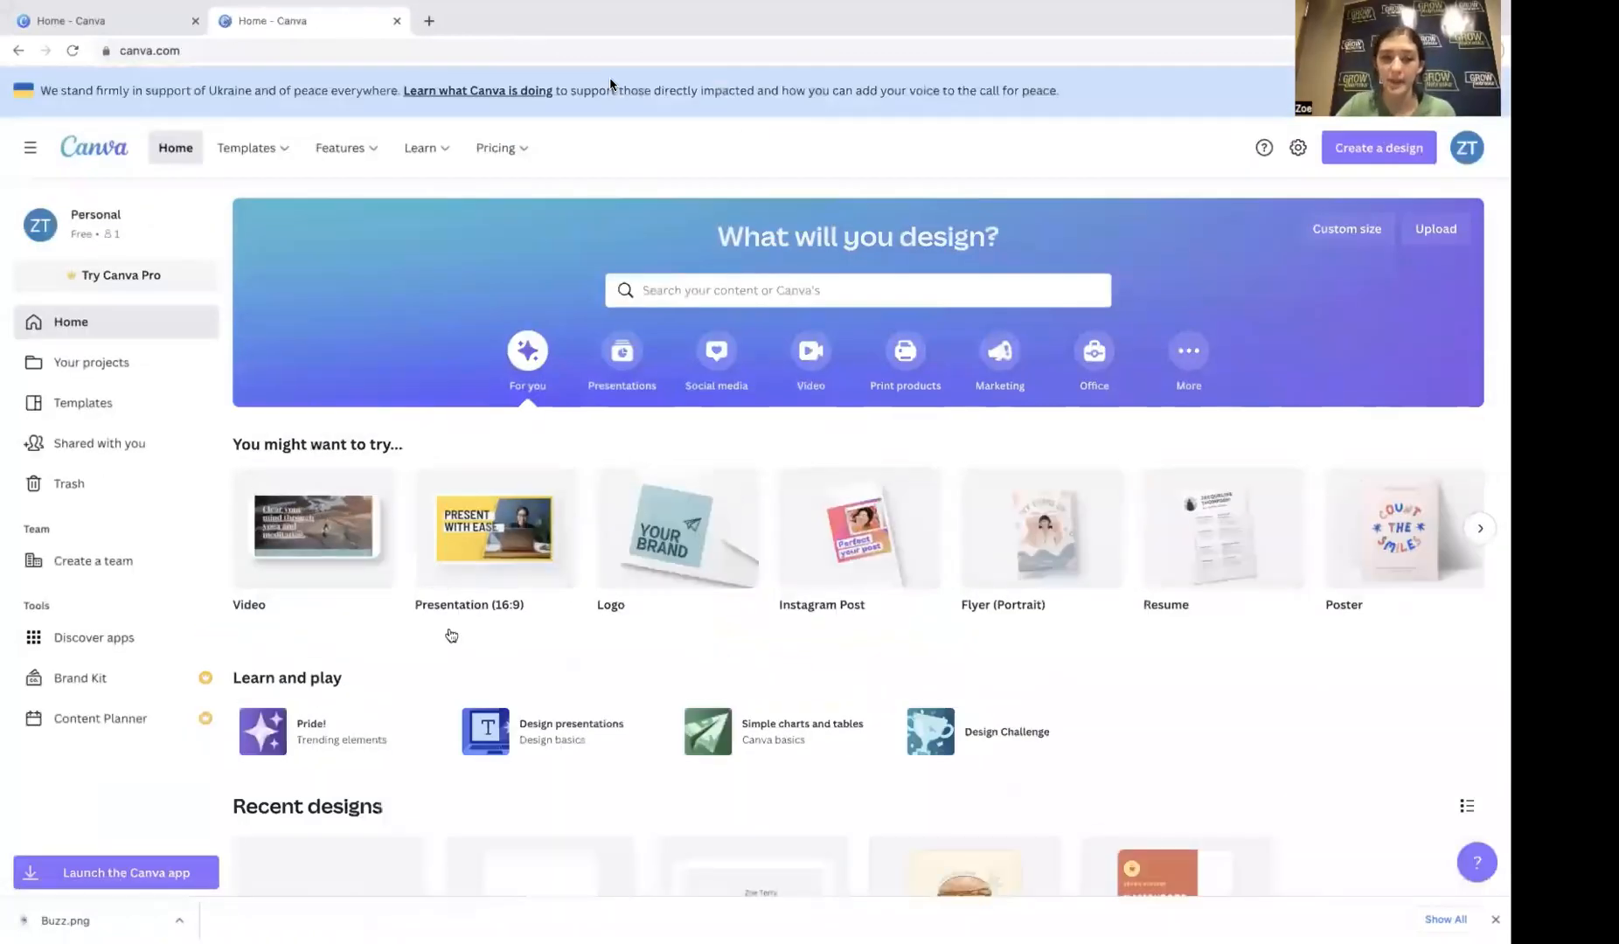
scroll(447, 638, down, 3)
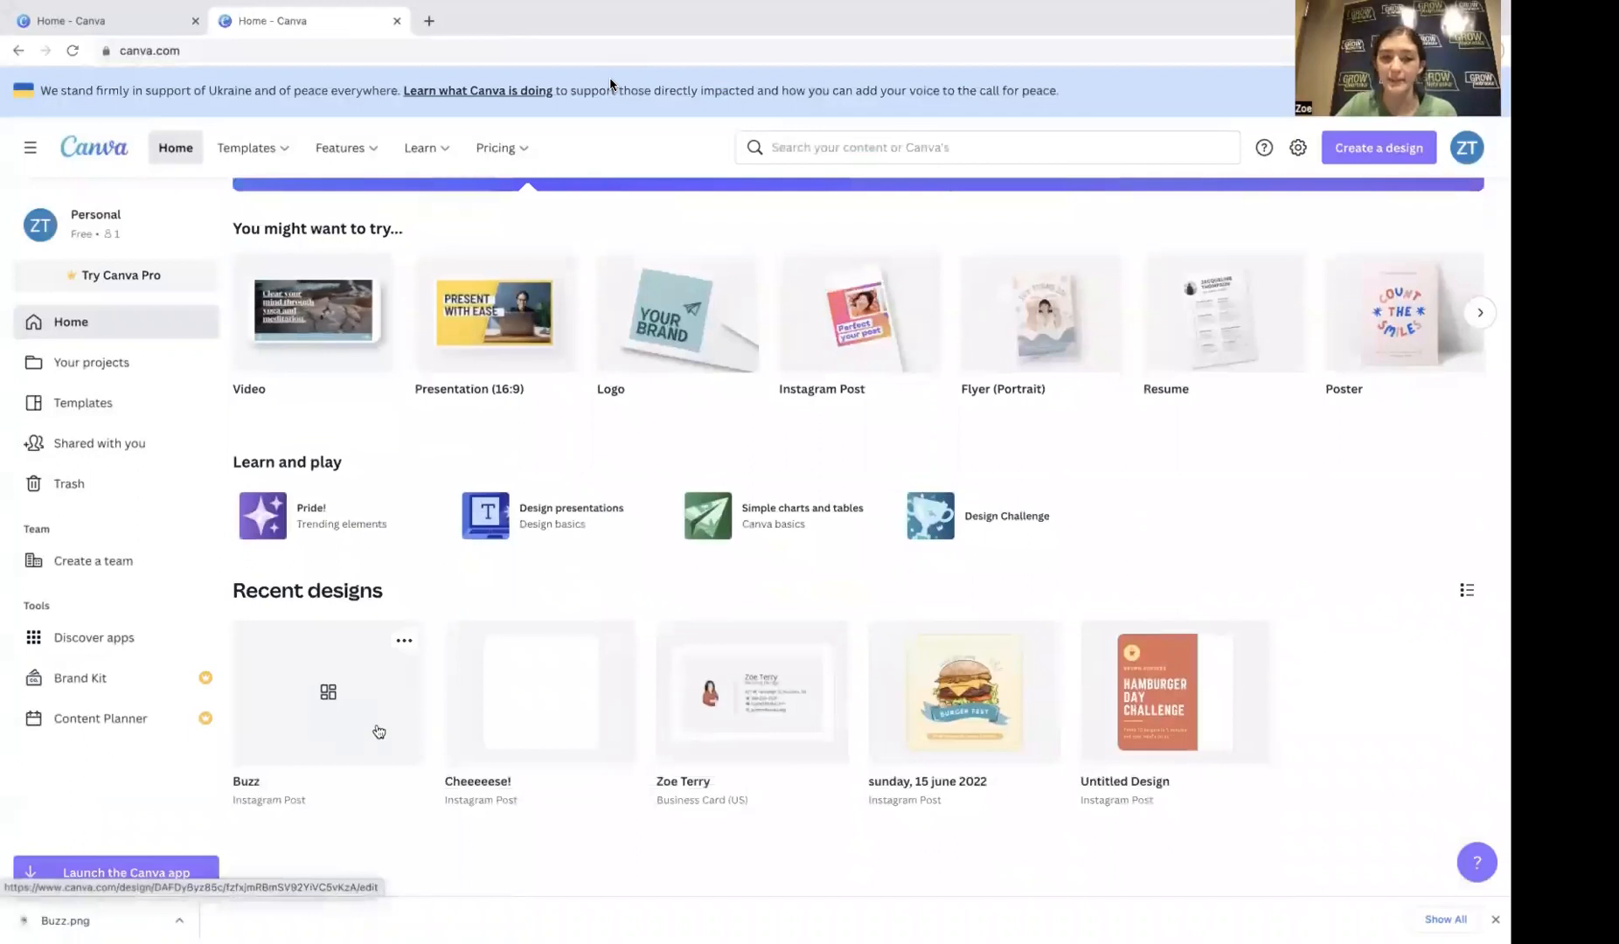
scroll(327, 715, up, 1)
scroll(327, 715, up, 3)
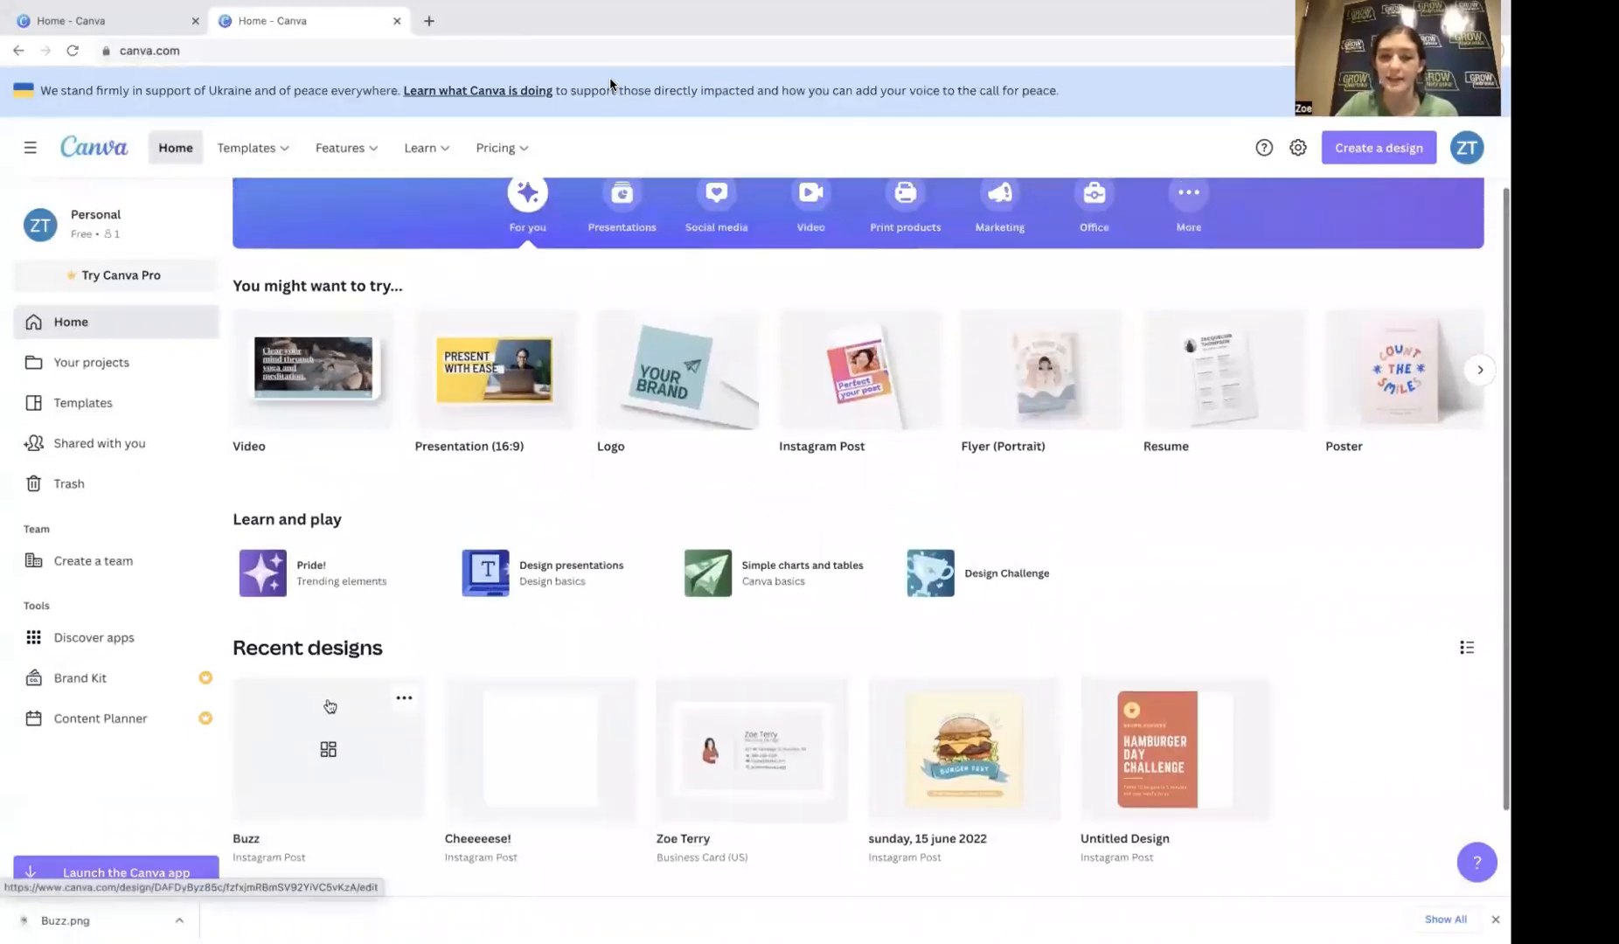
scroll(329, 704, up, 3)
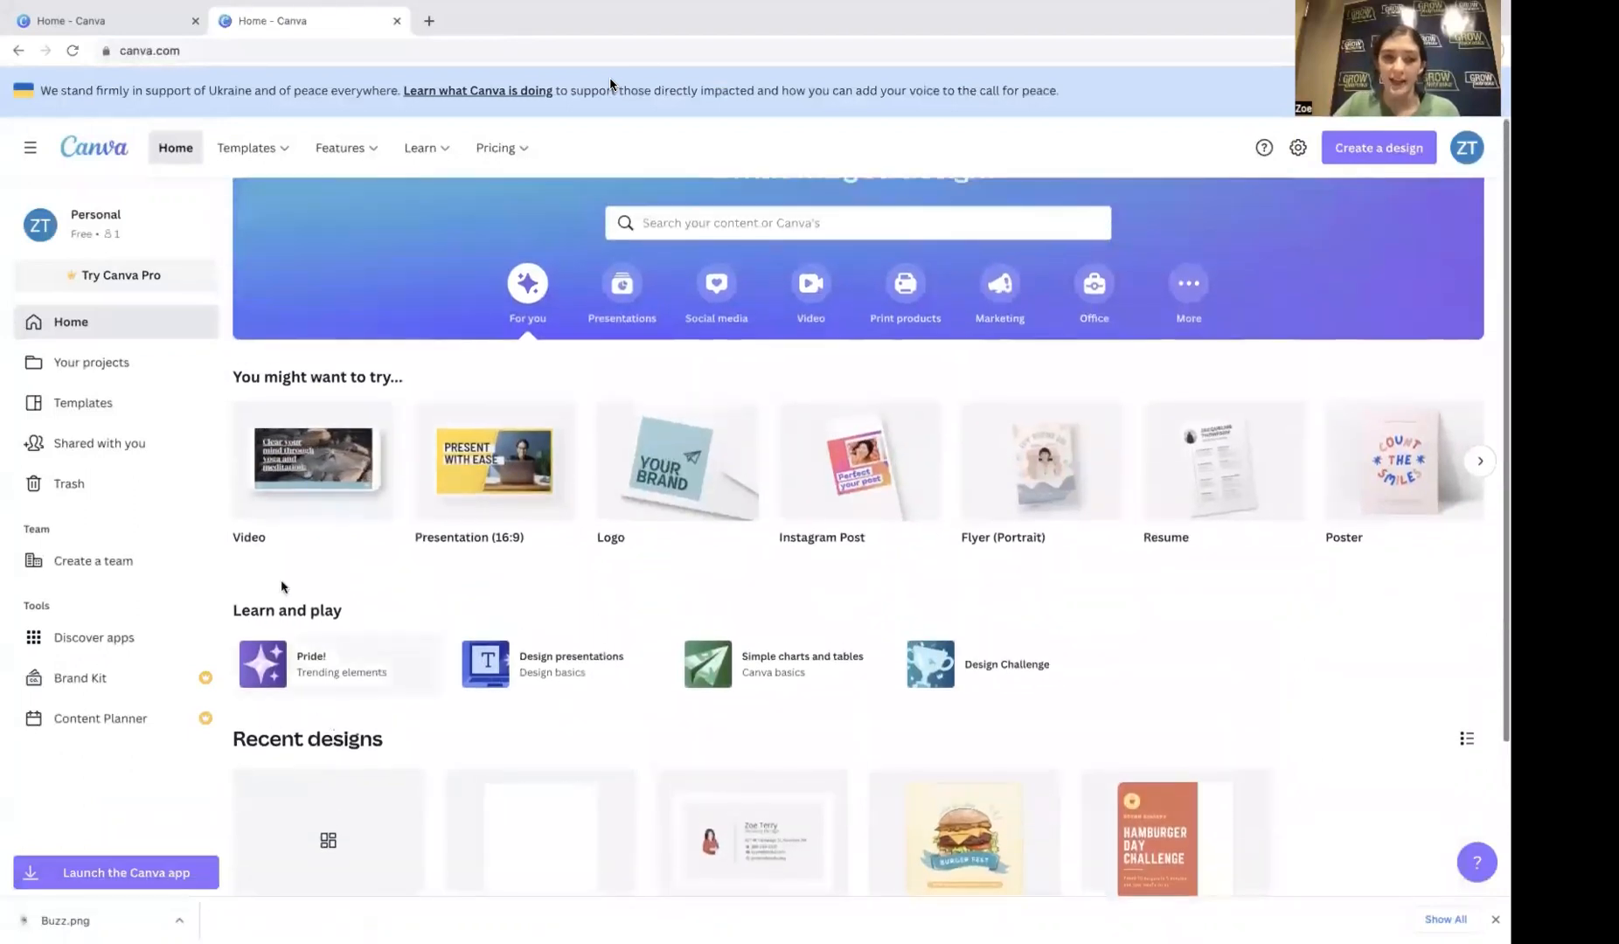
click(144, 363)
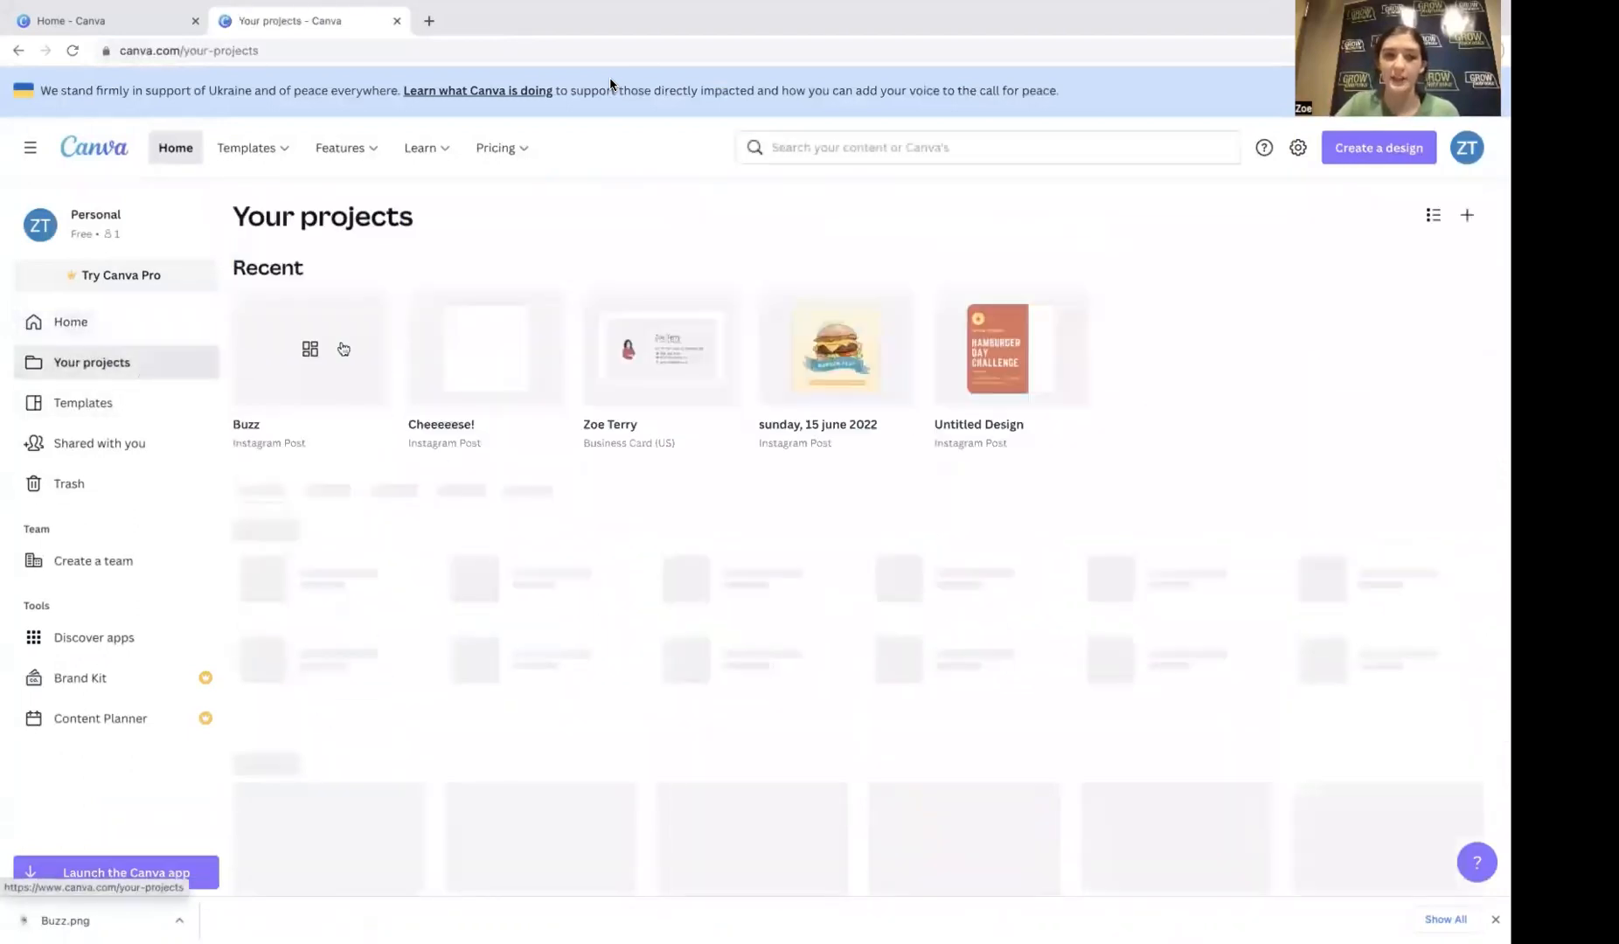
click(323, 506)
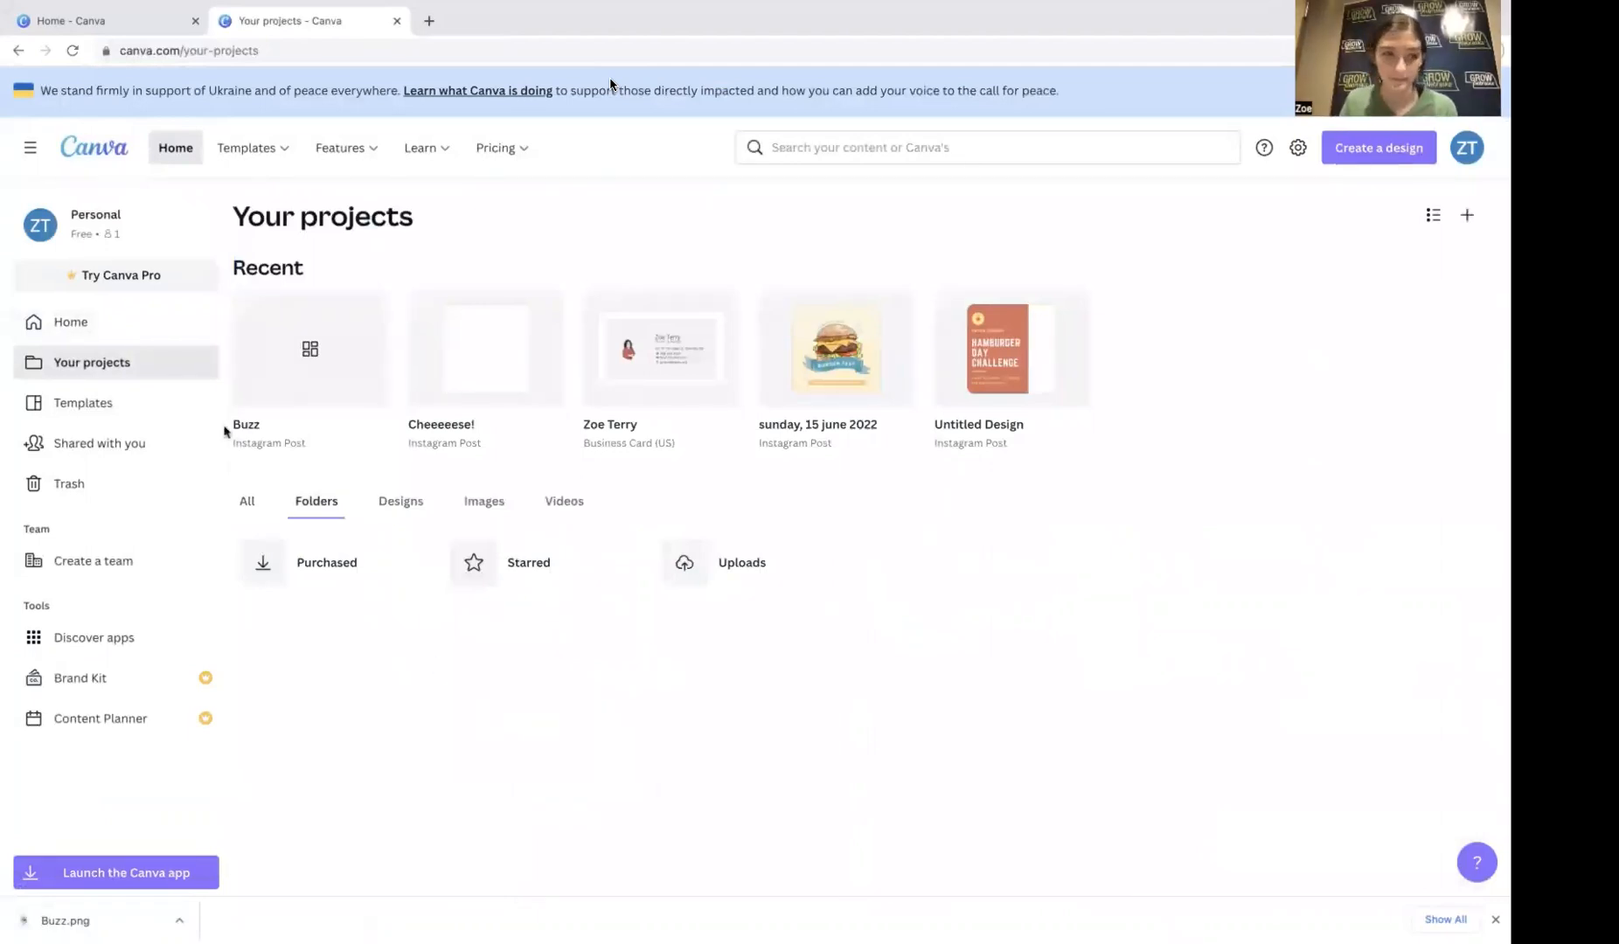
Step: Create a new blank Facebook Post design from the home page and look at its resize options
click(185, 331)
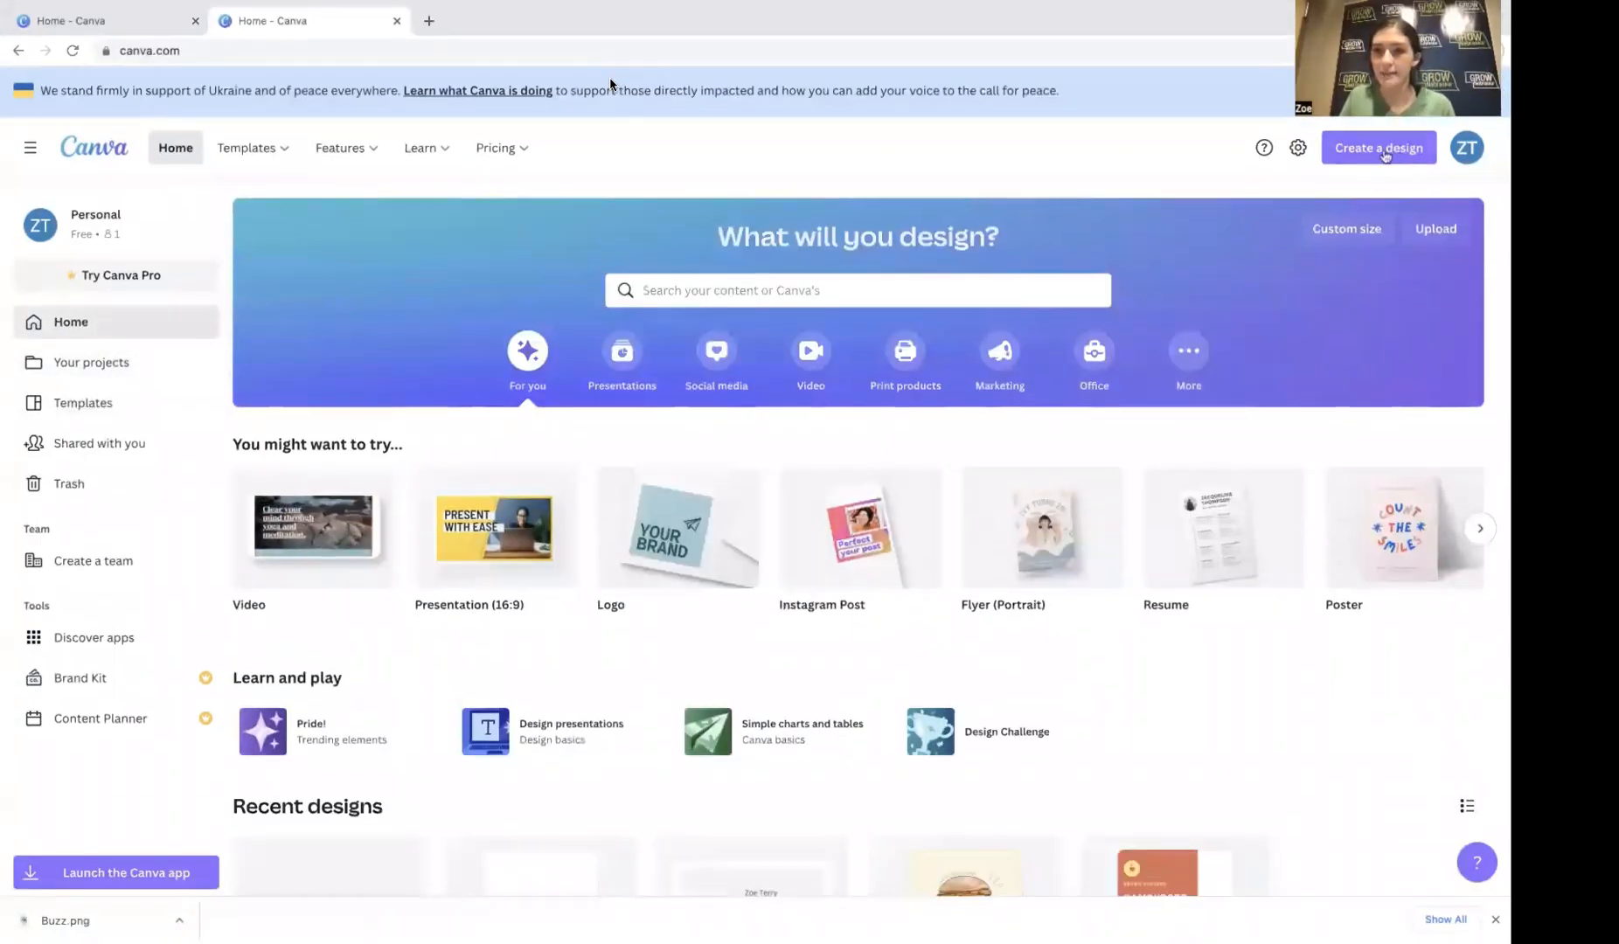
click(1382, 150)
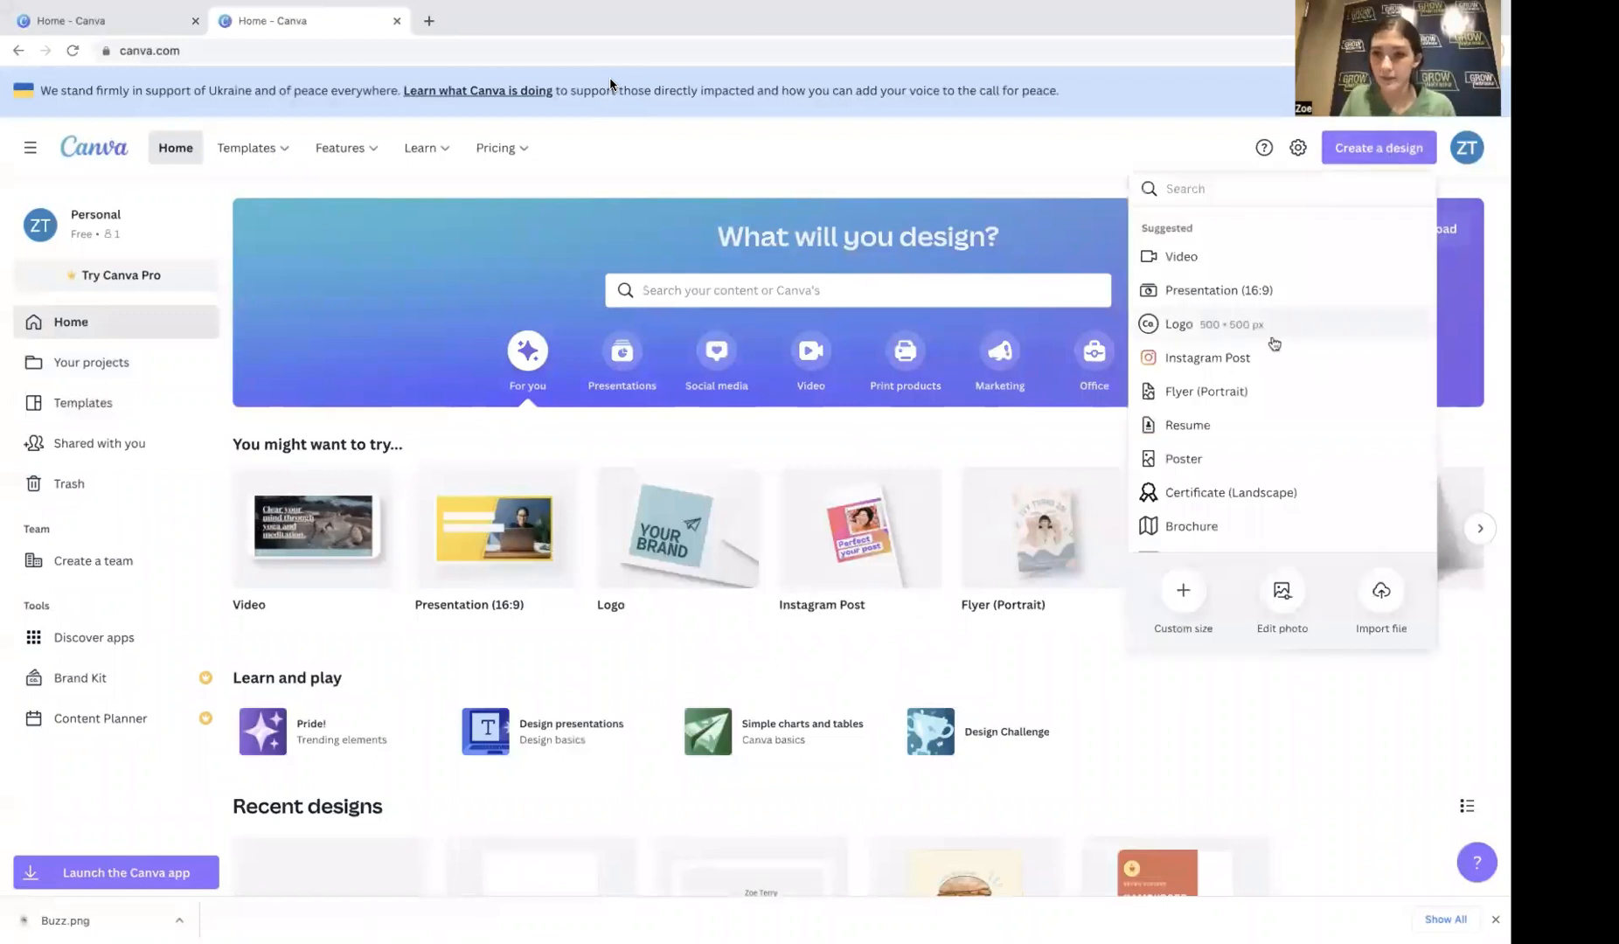
scroll(1231, 464, down, 3)
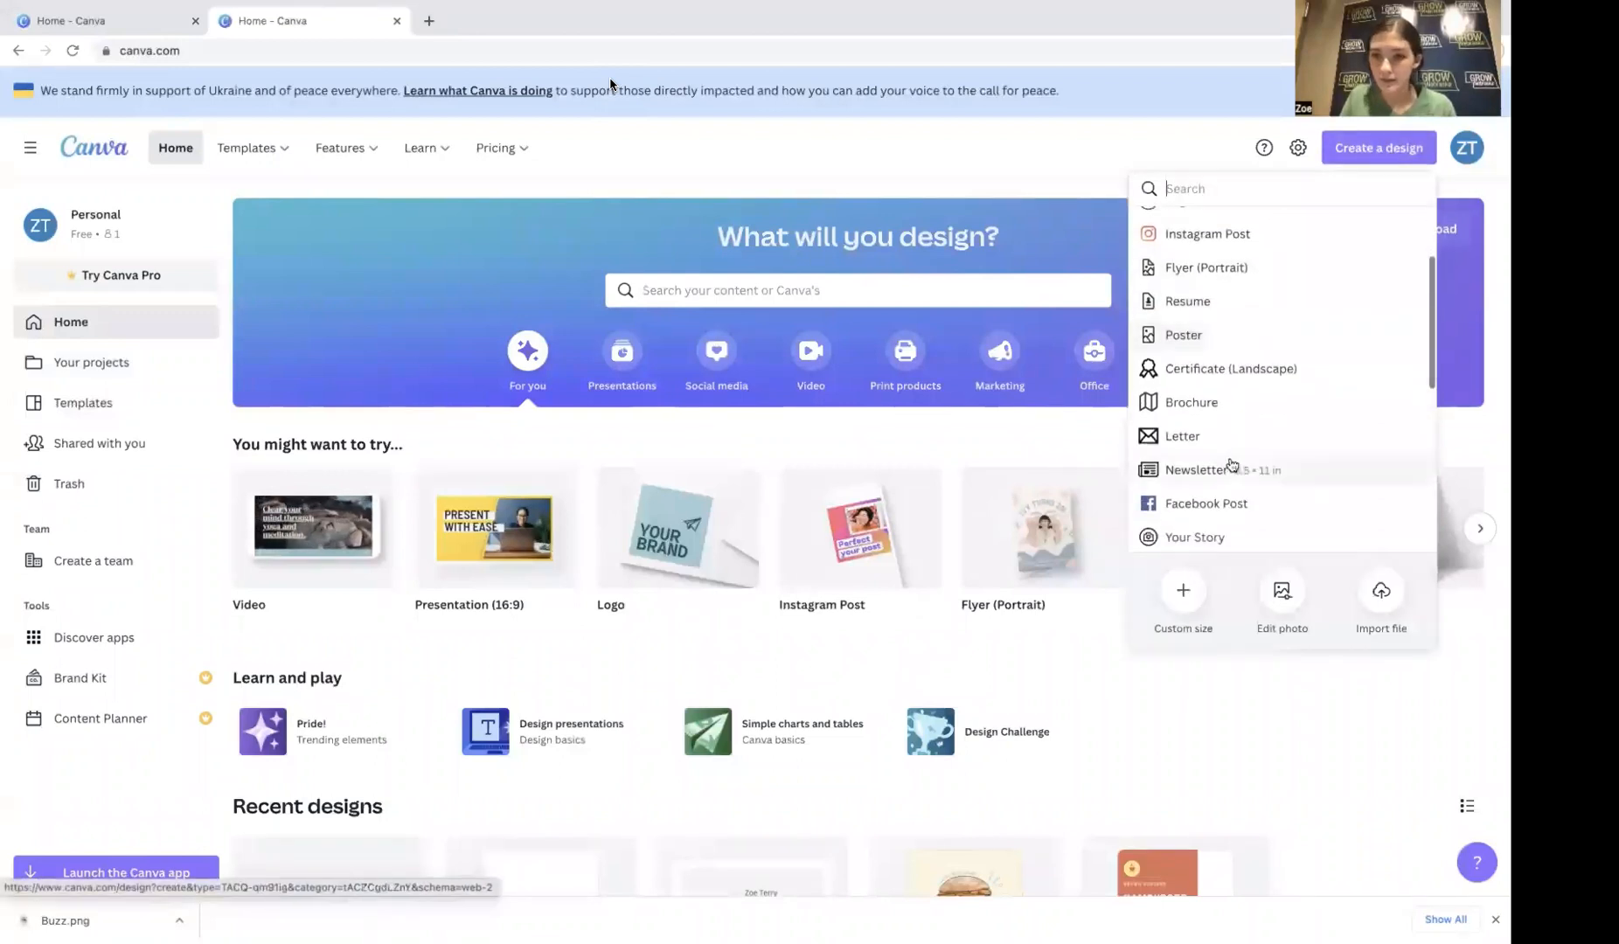
click(1227, 504)
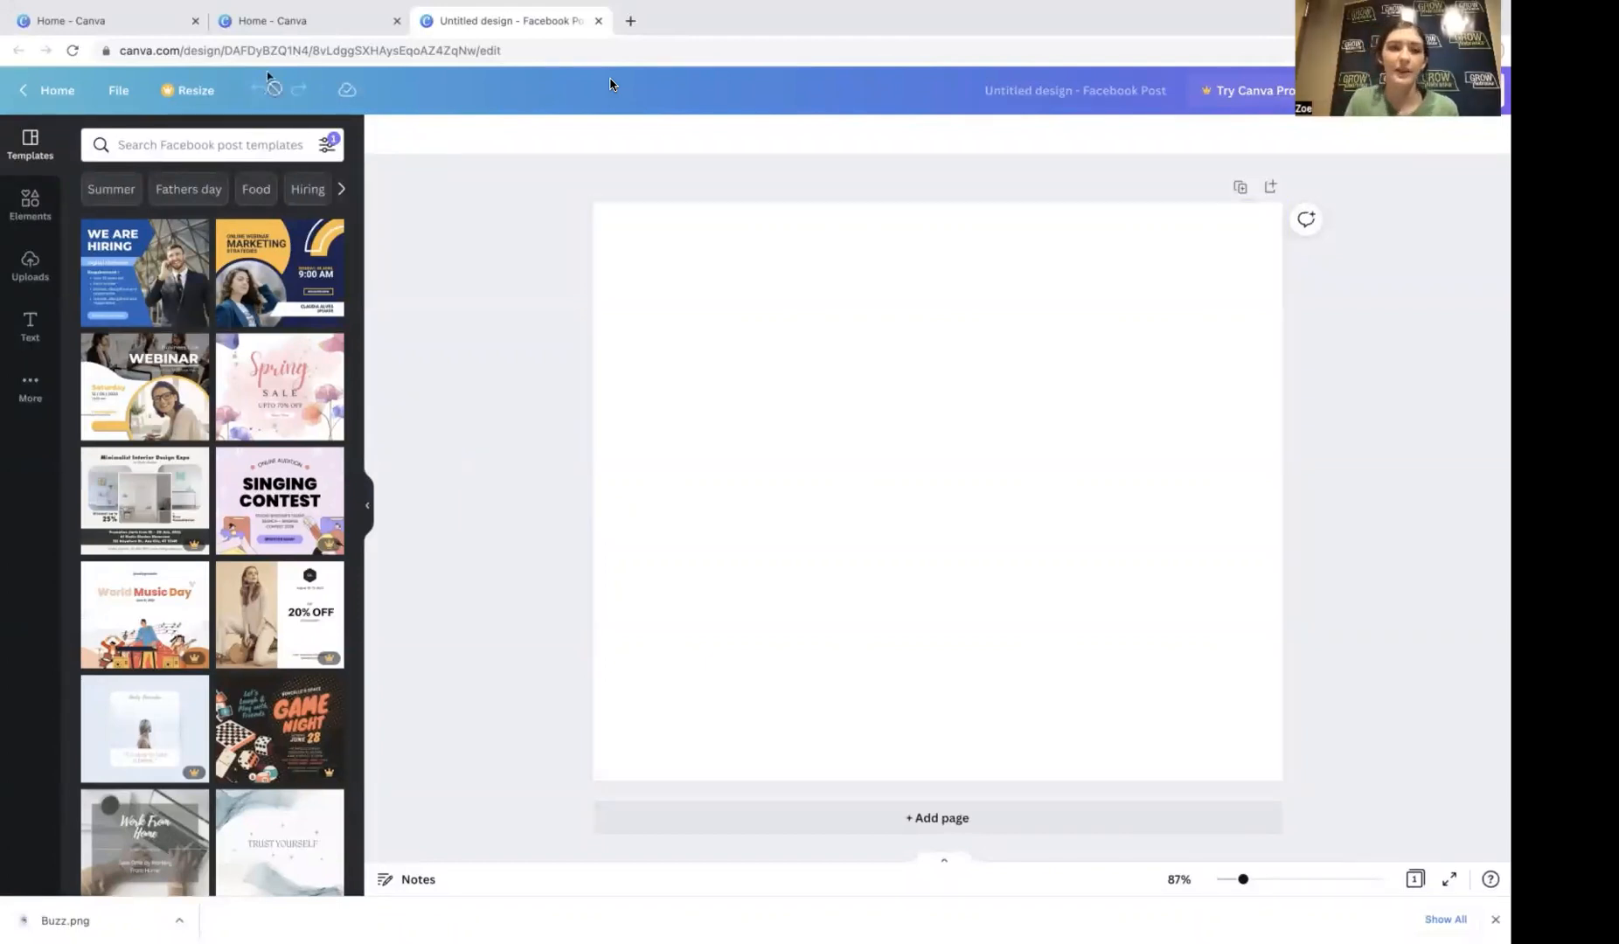
click(208, 91)
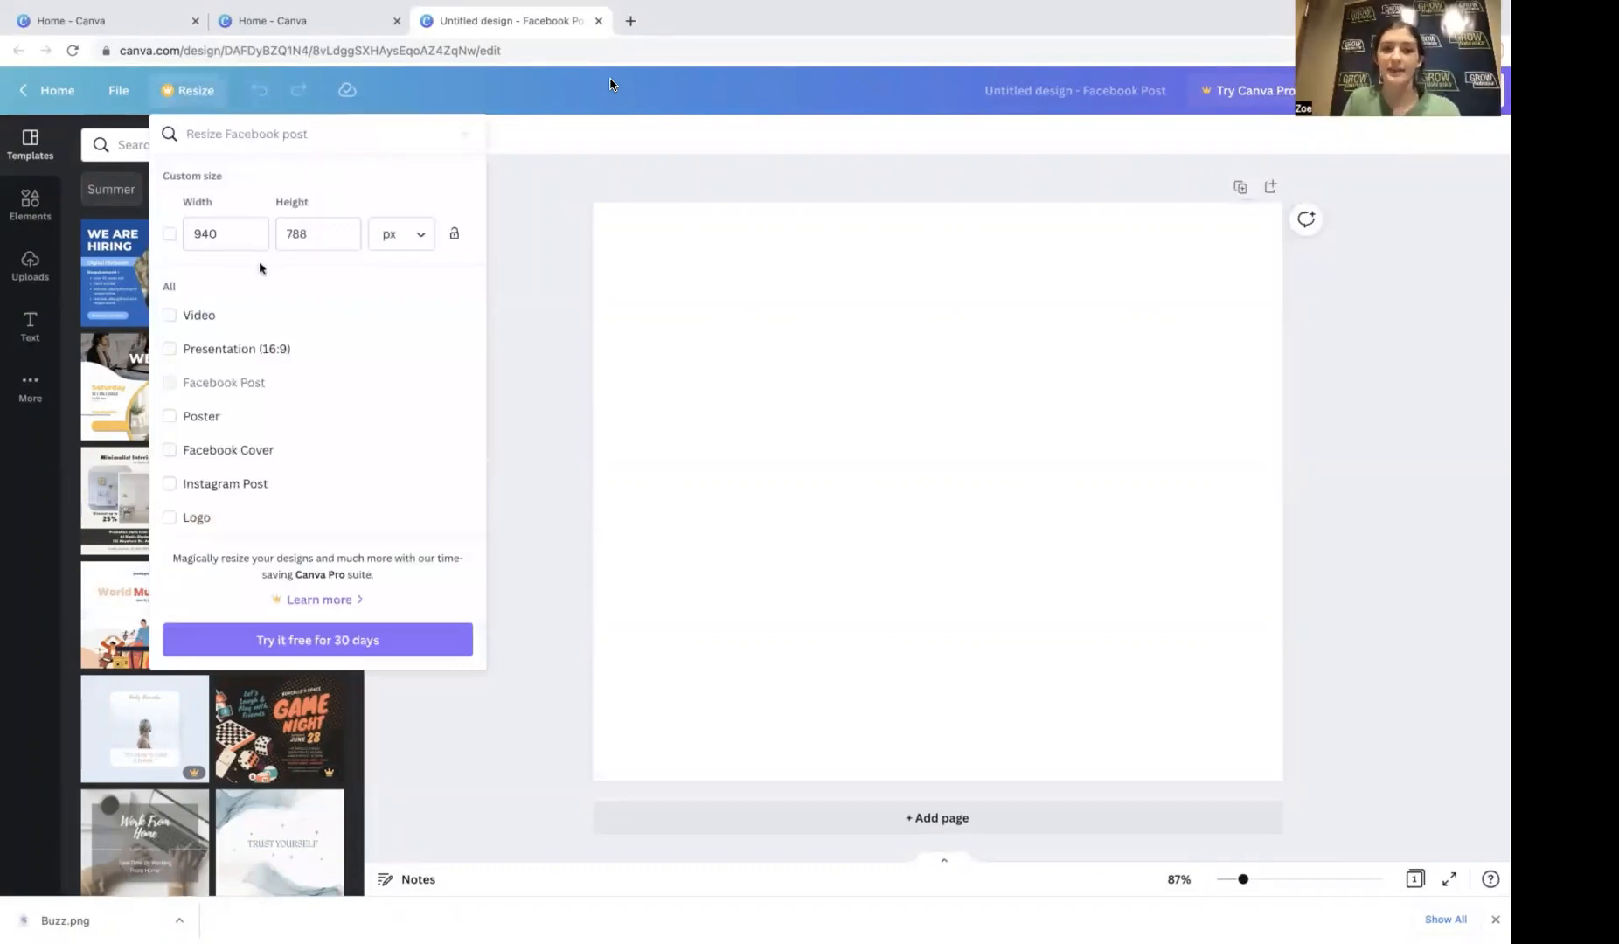
click(505, 411)
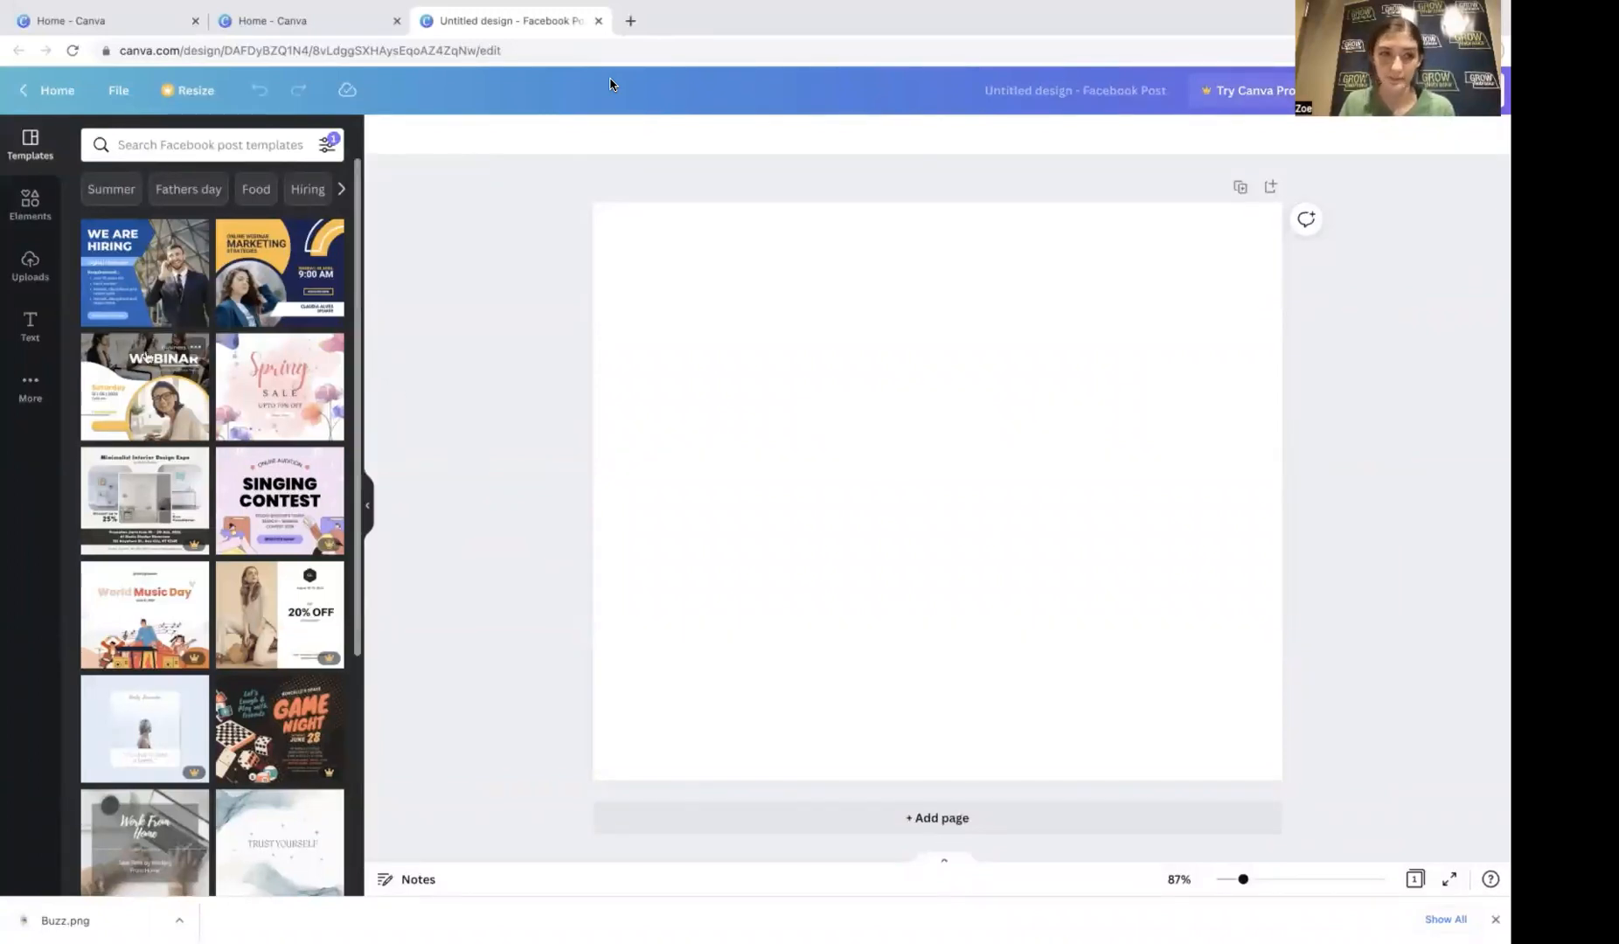
Step: Search the photo elements for "salad" and add the photo of a glass salad bowl on a dark background to the page
click(32, 208)
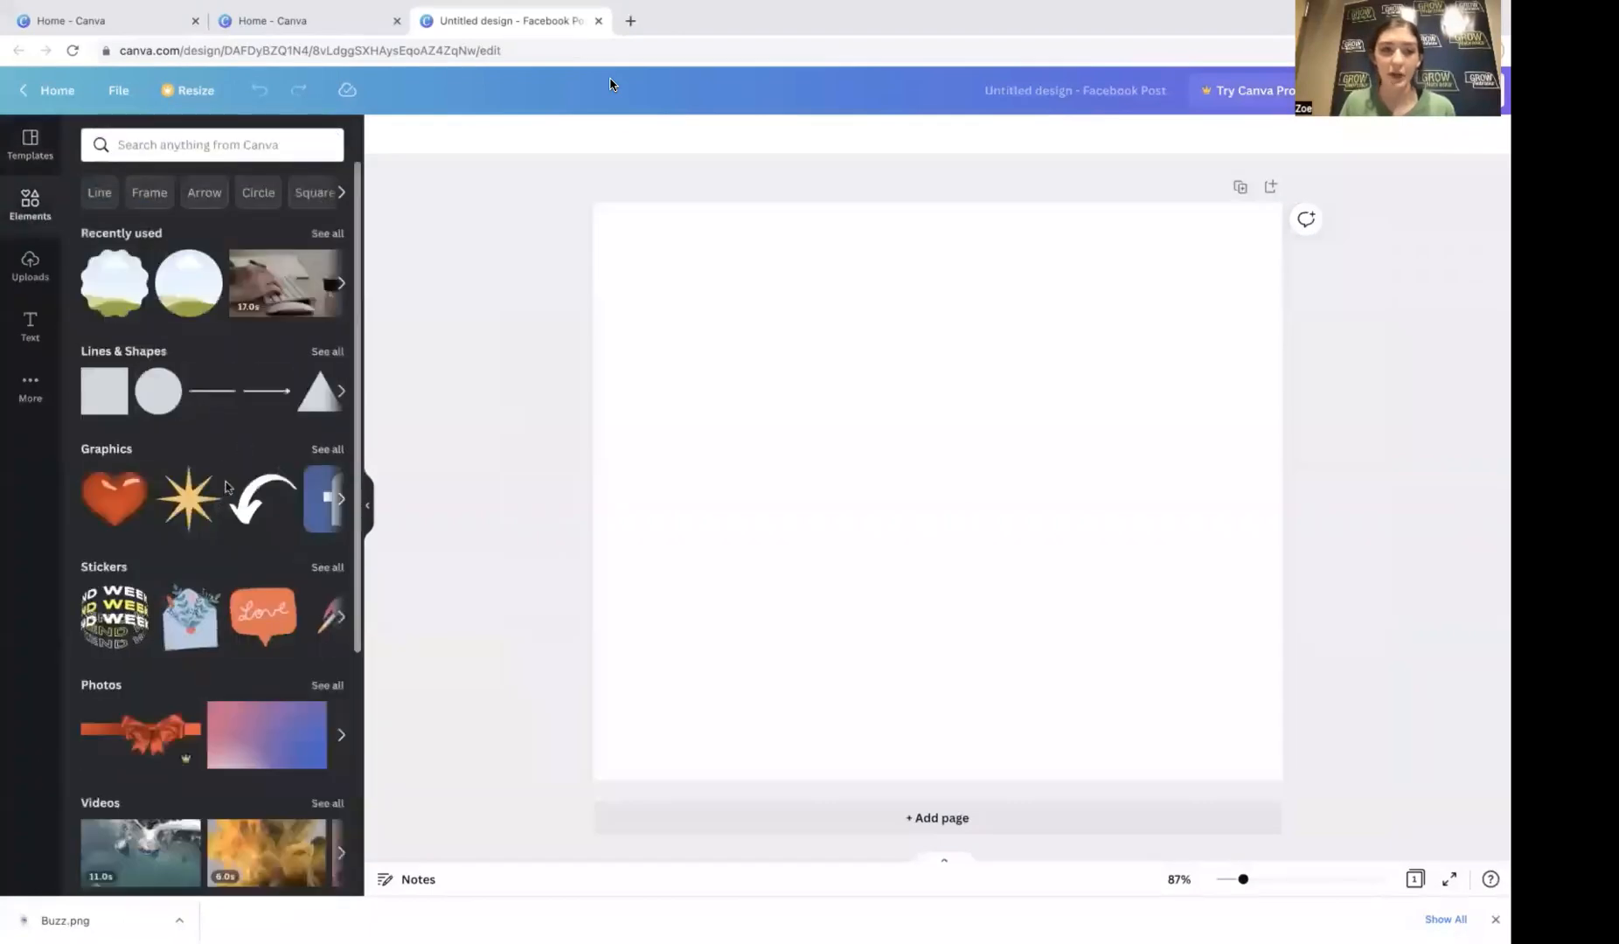
scroll(229, 476, down, 2)
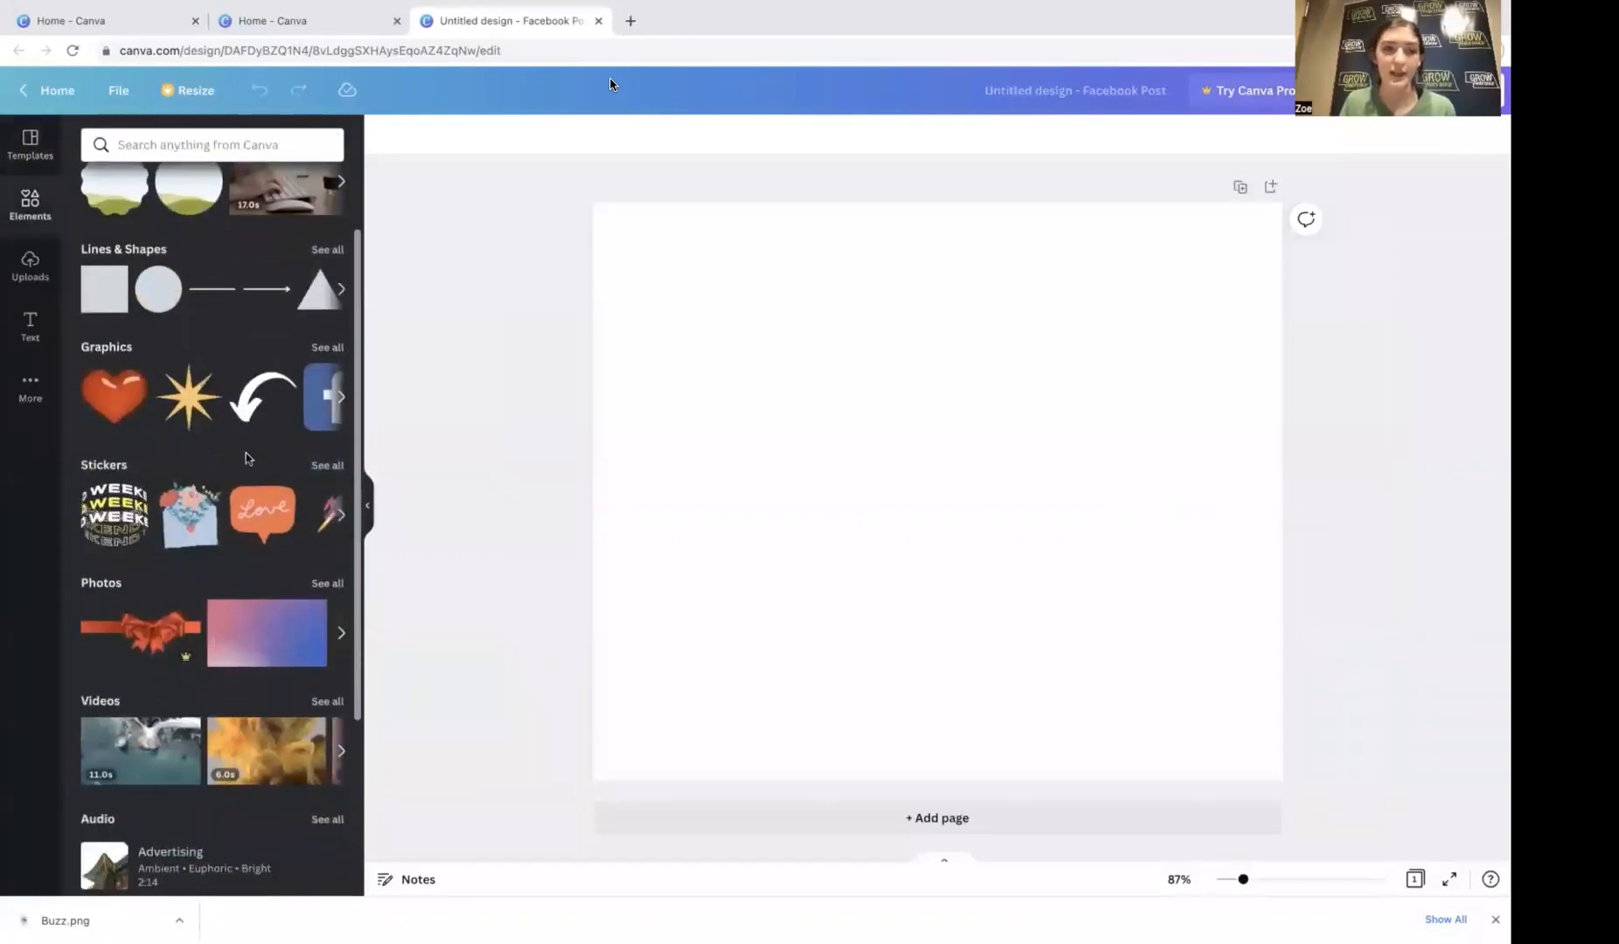
click(318, 588)
click(229, 181)
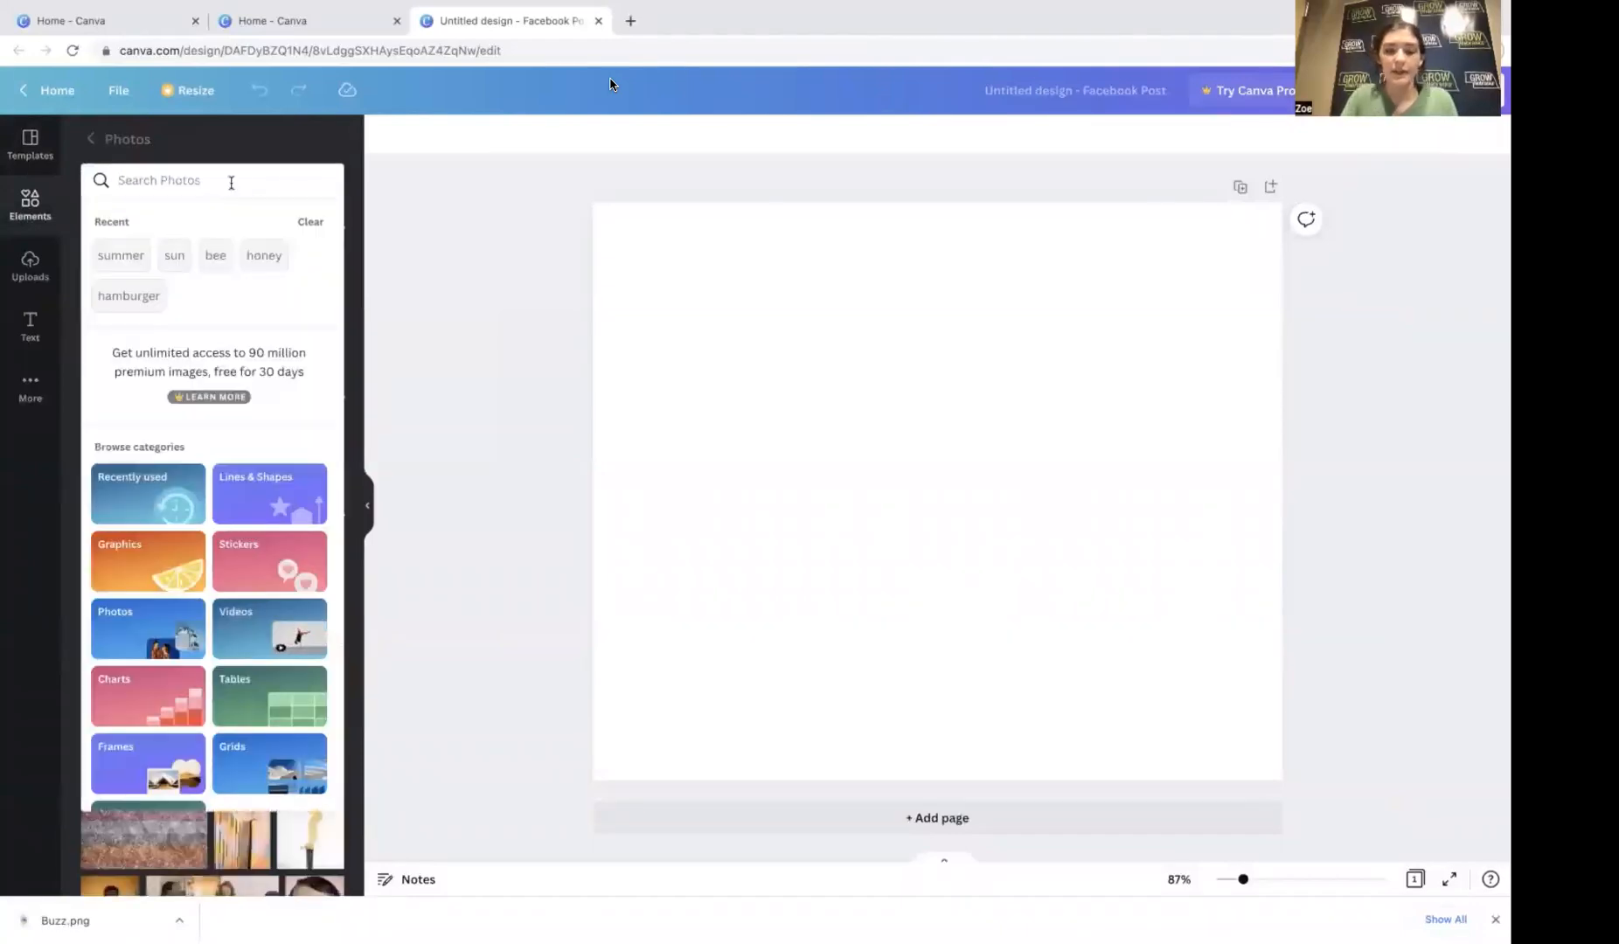
text(salad)
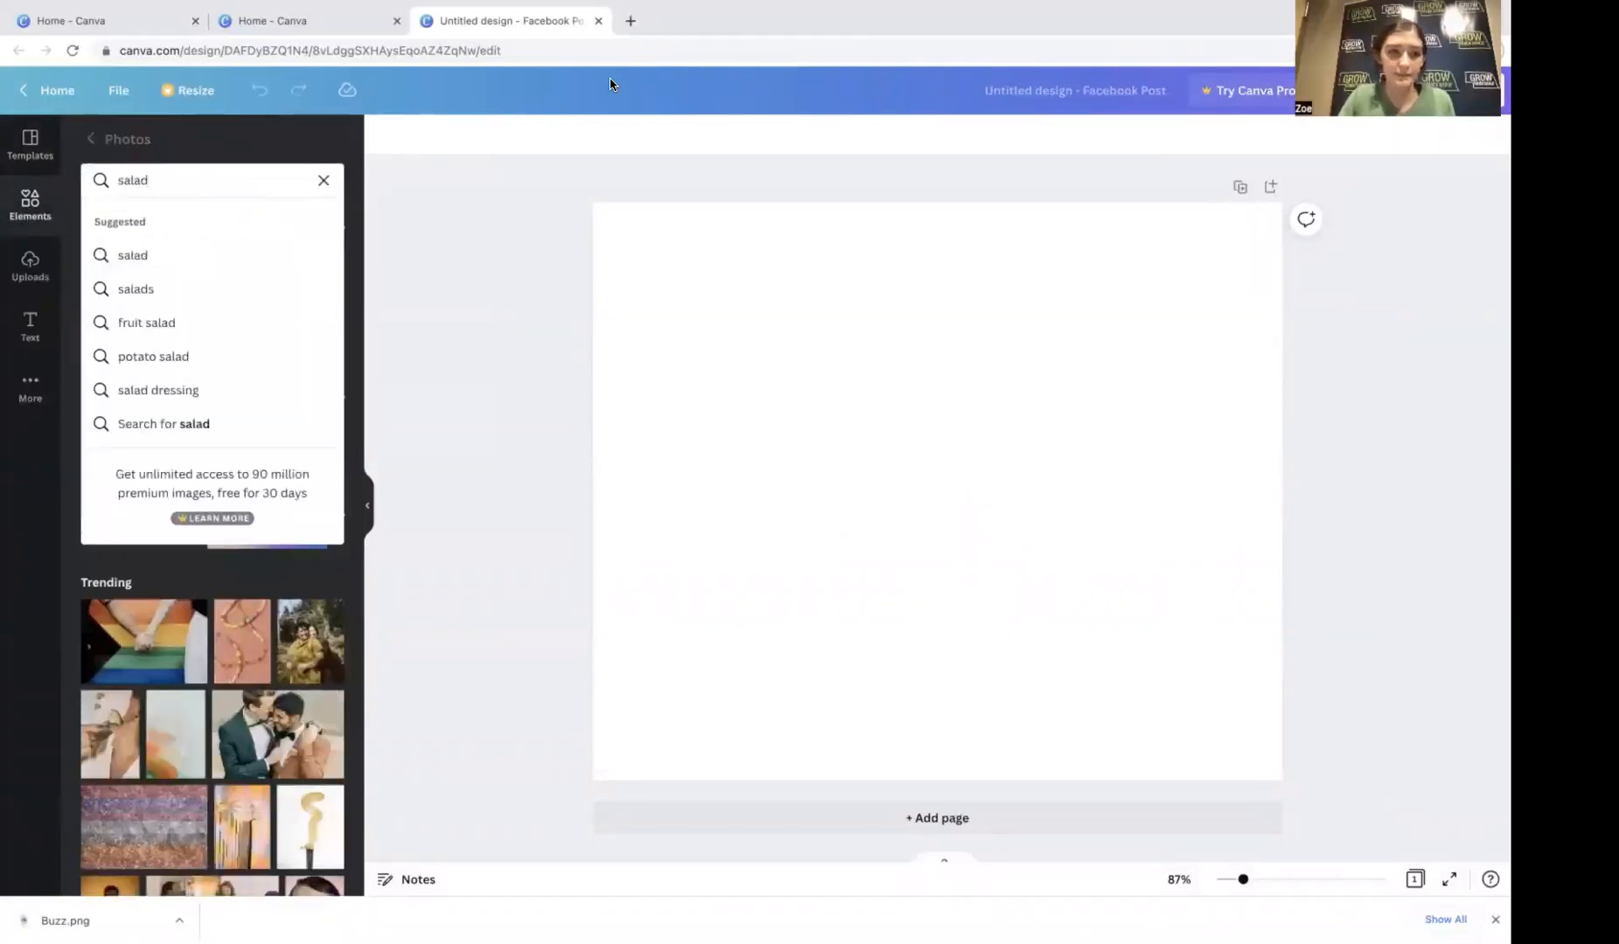
key(Return)
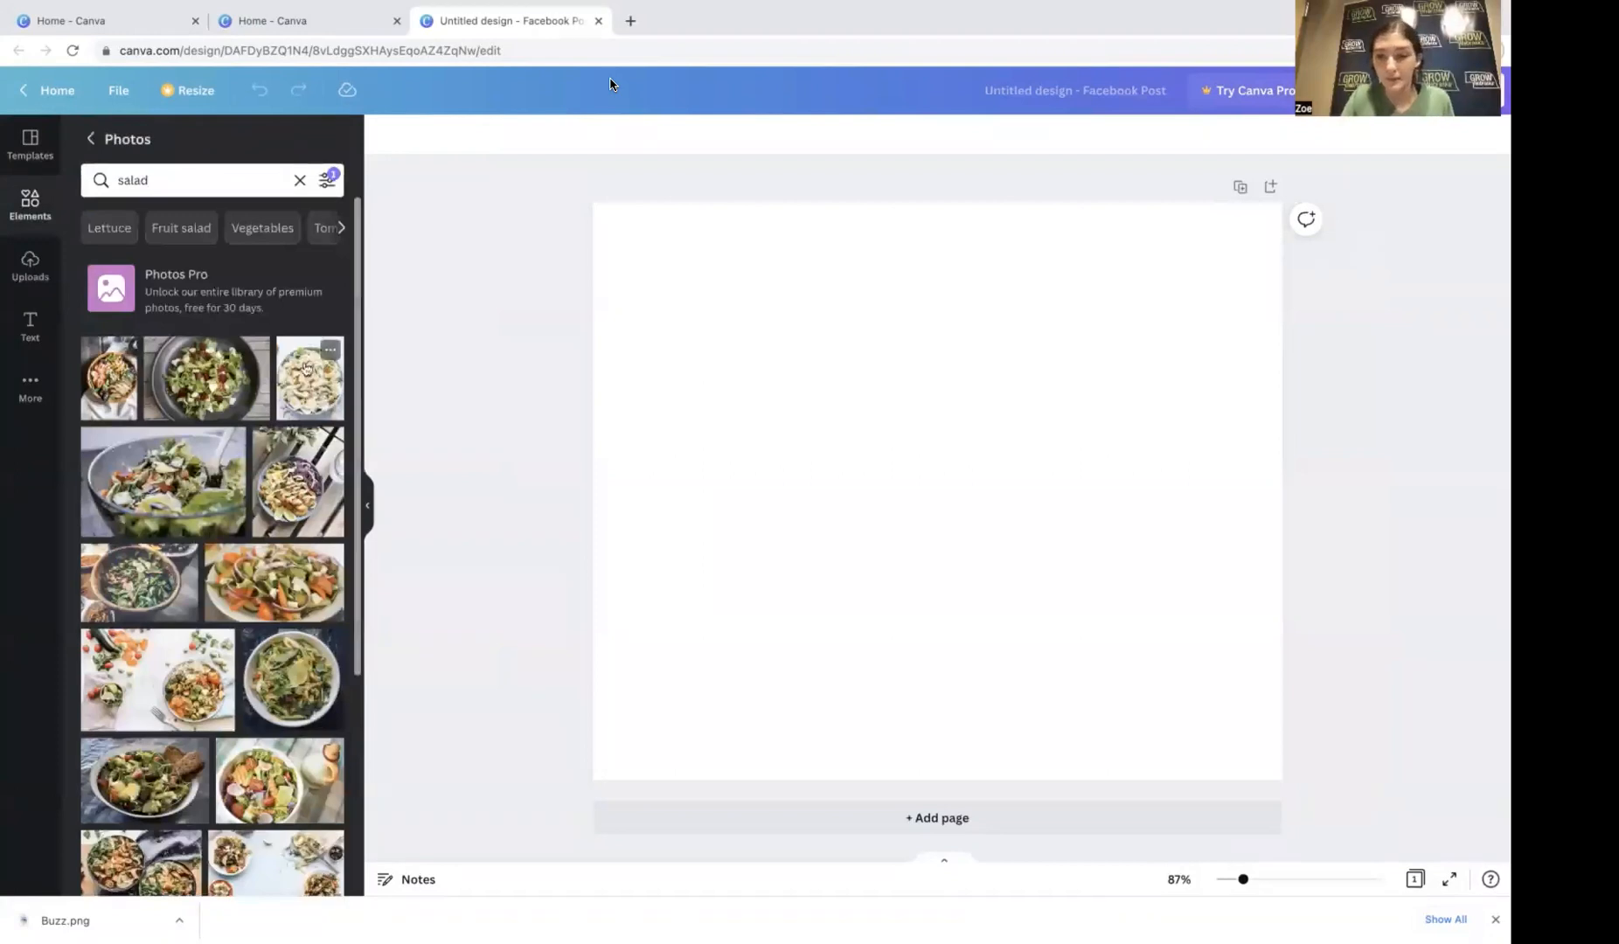
scroll(274, 389, down, 2)
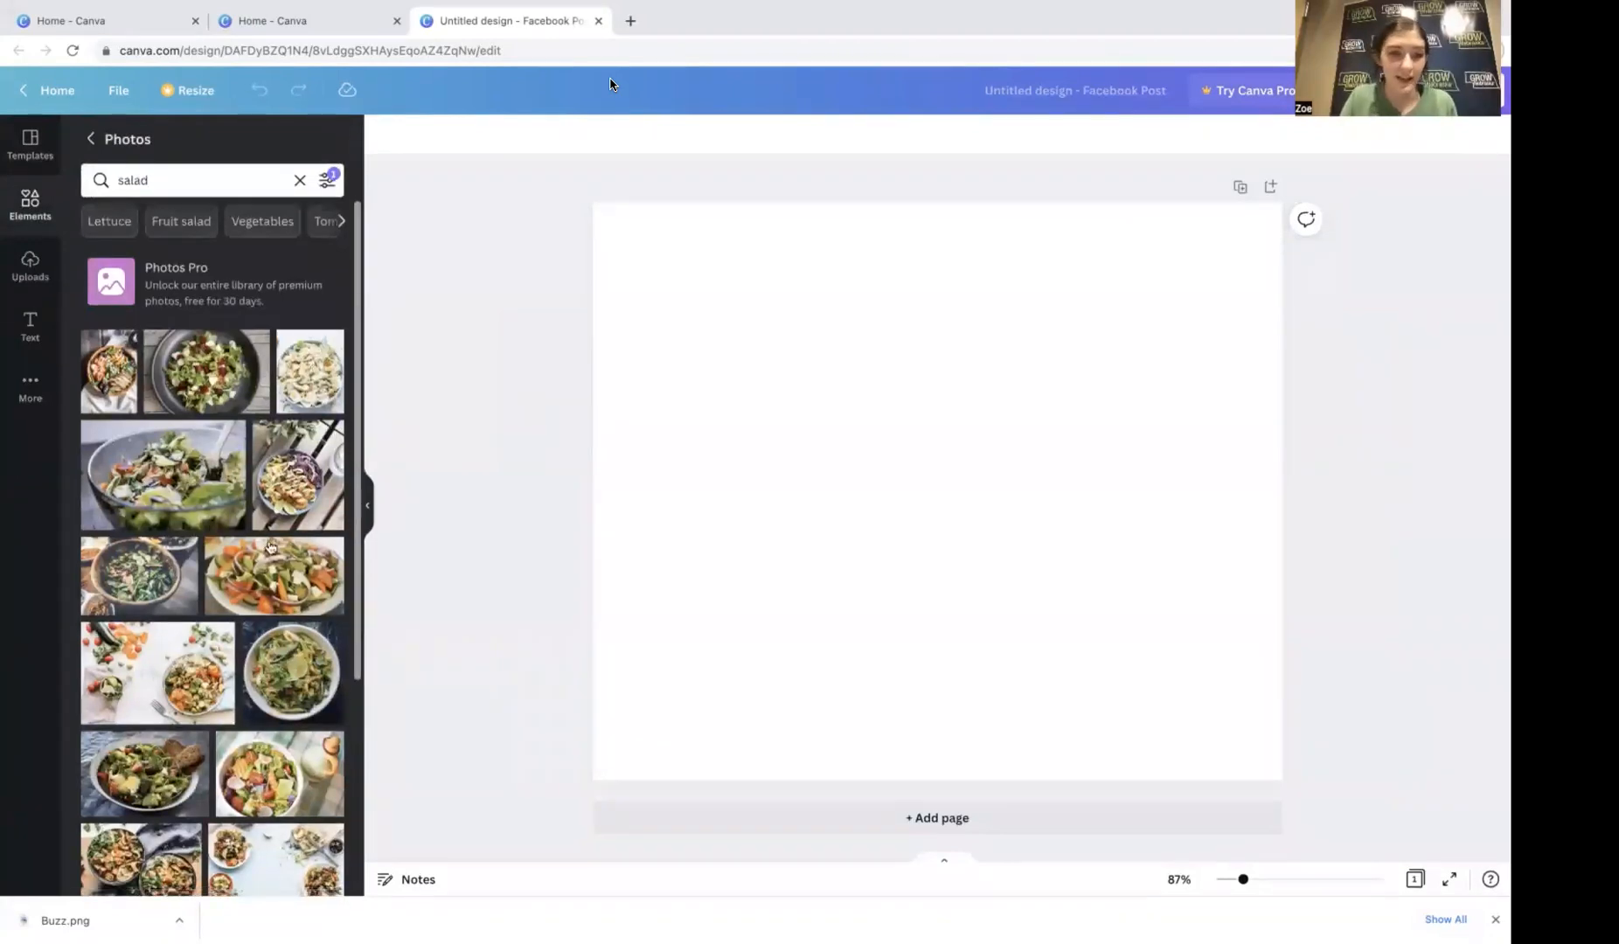
scroll(252, 519, down, 3)
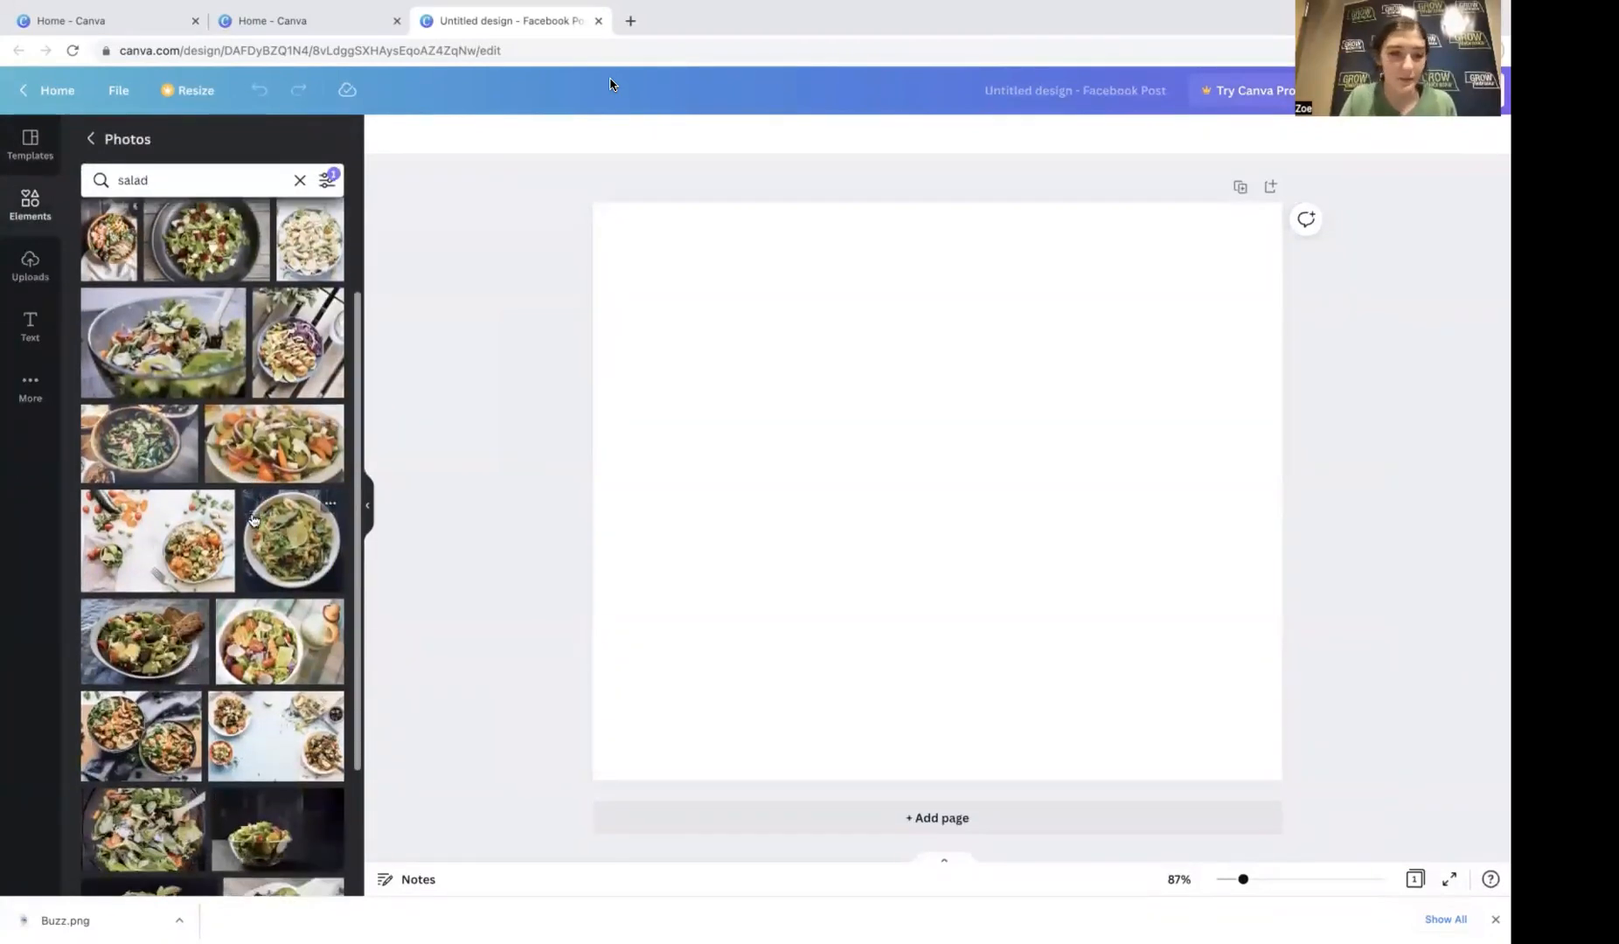
scroll(273, 600, down, 2)
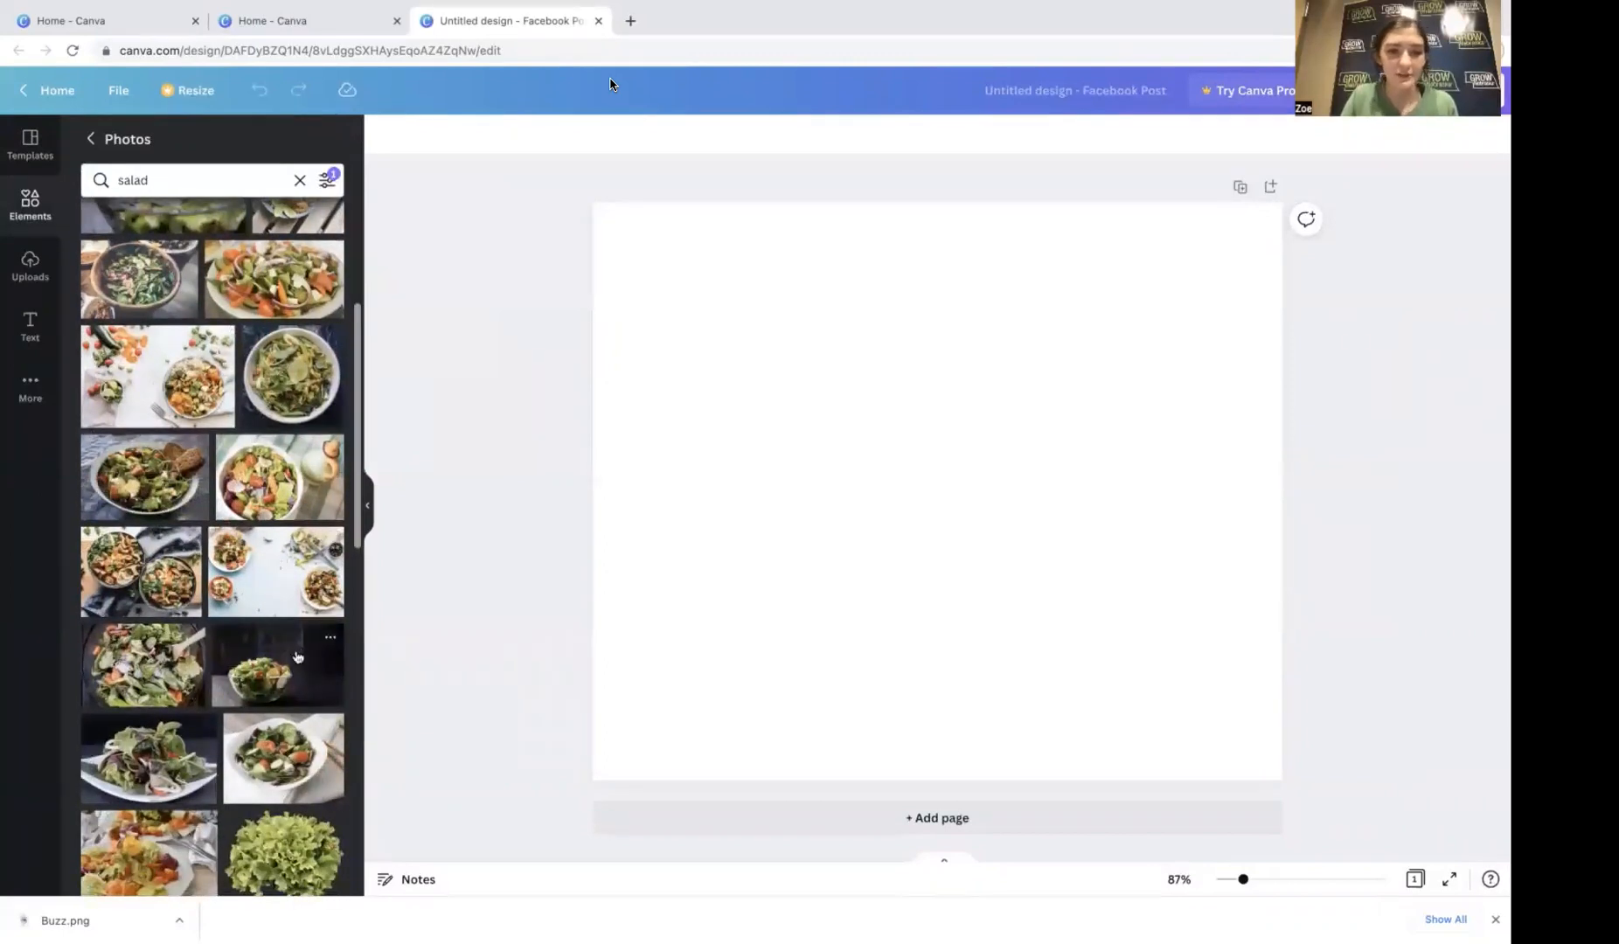
click(276, 664)
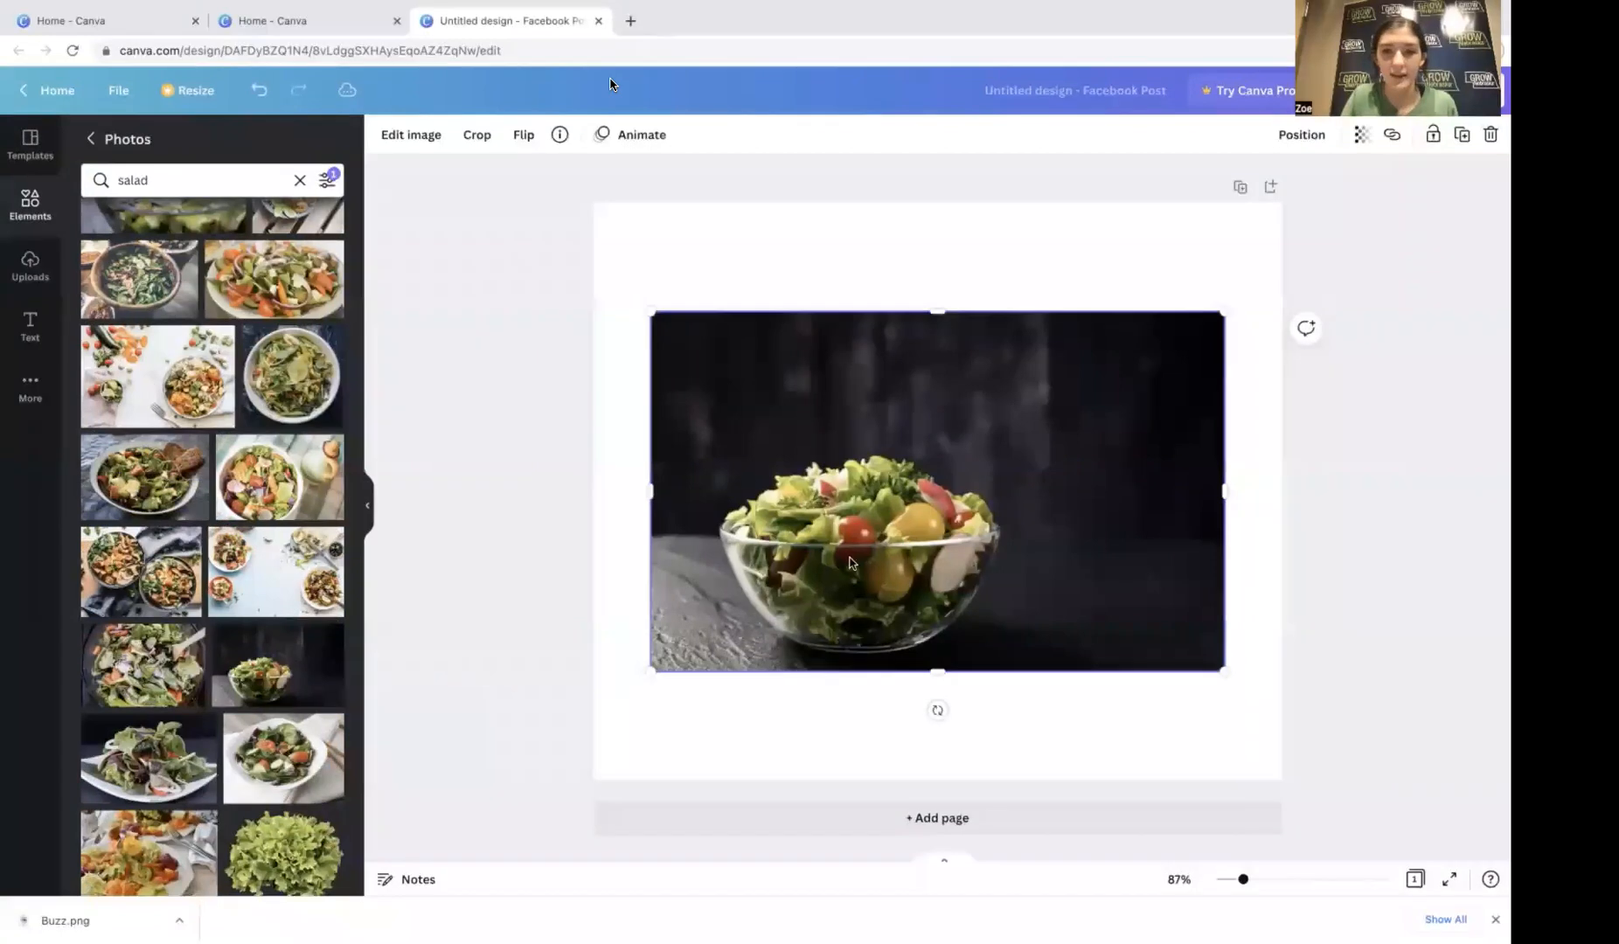
Step: Align the salad photo with the page's top-left corner, enlarge it to cover the whole page, and deselect it
drag(853, 560, 796, 452)
drag(1164, 561, 1498, 822)
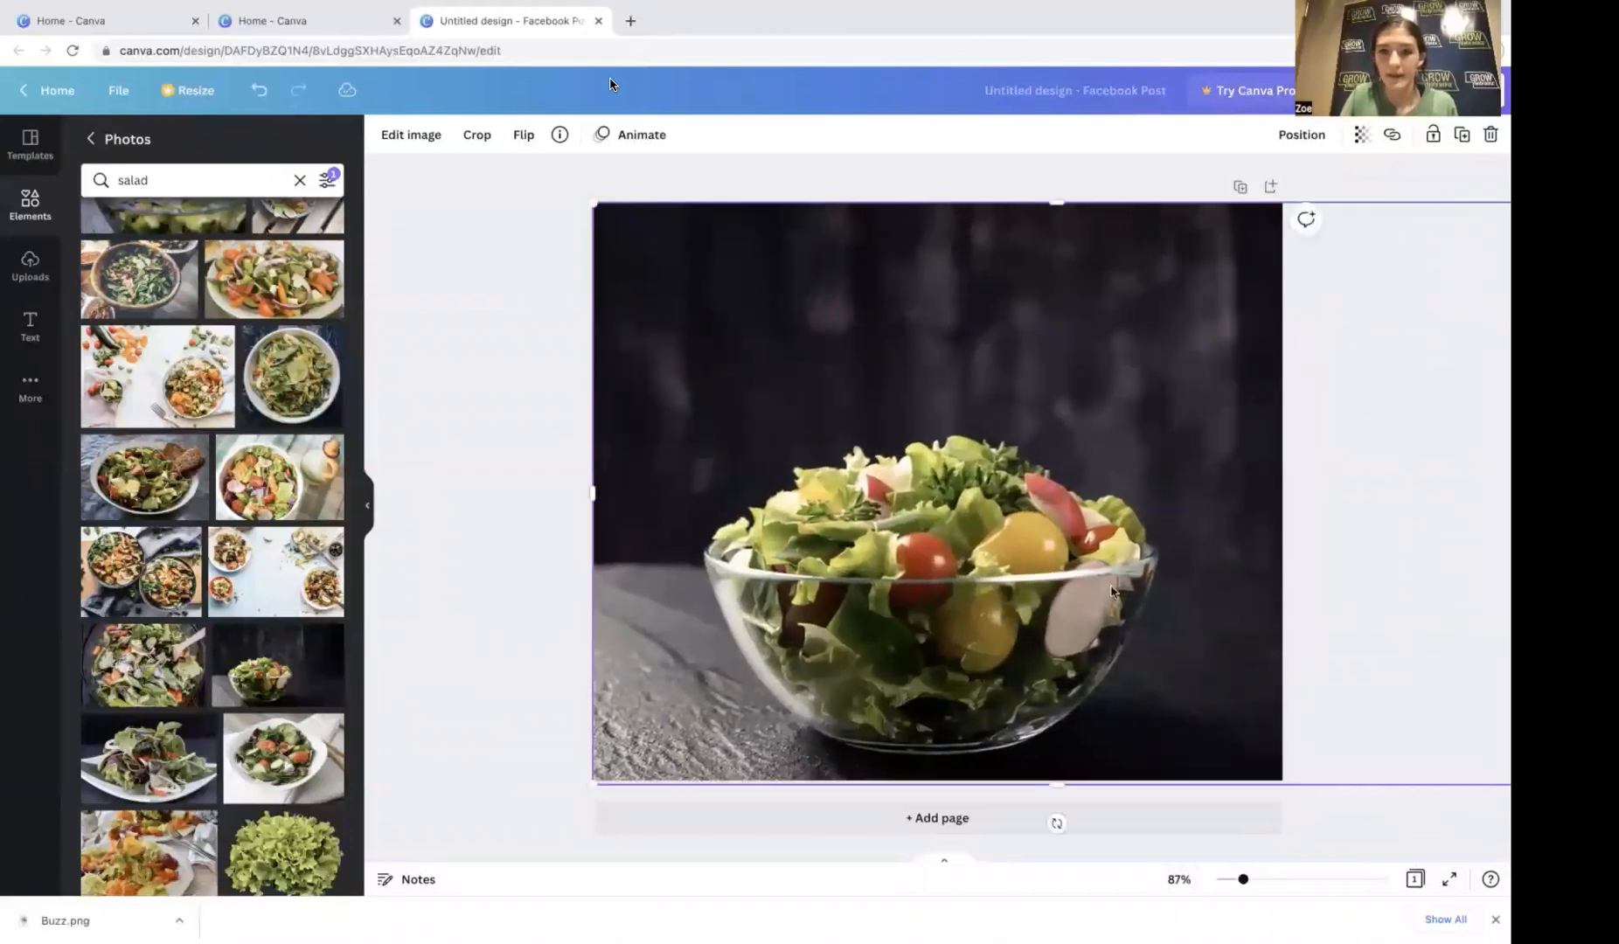
click(499, 251)
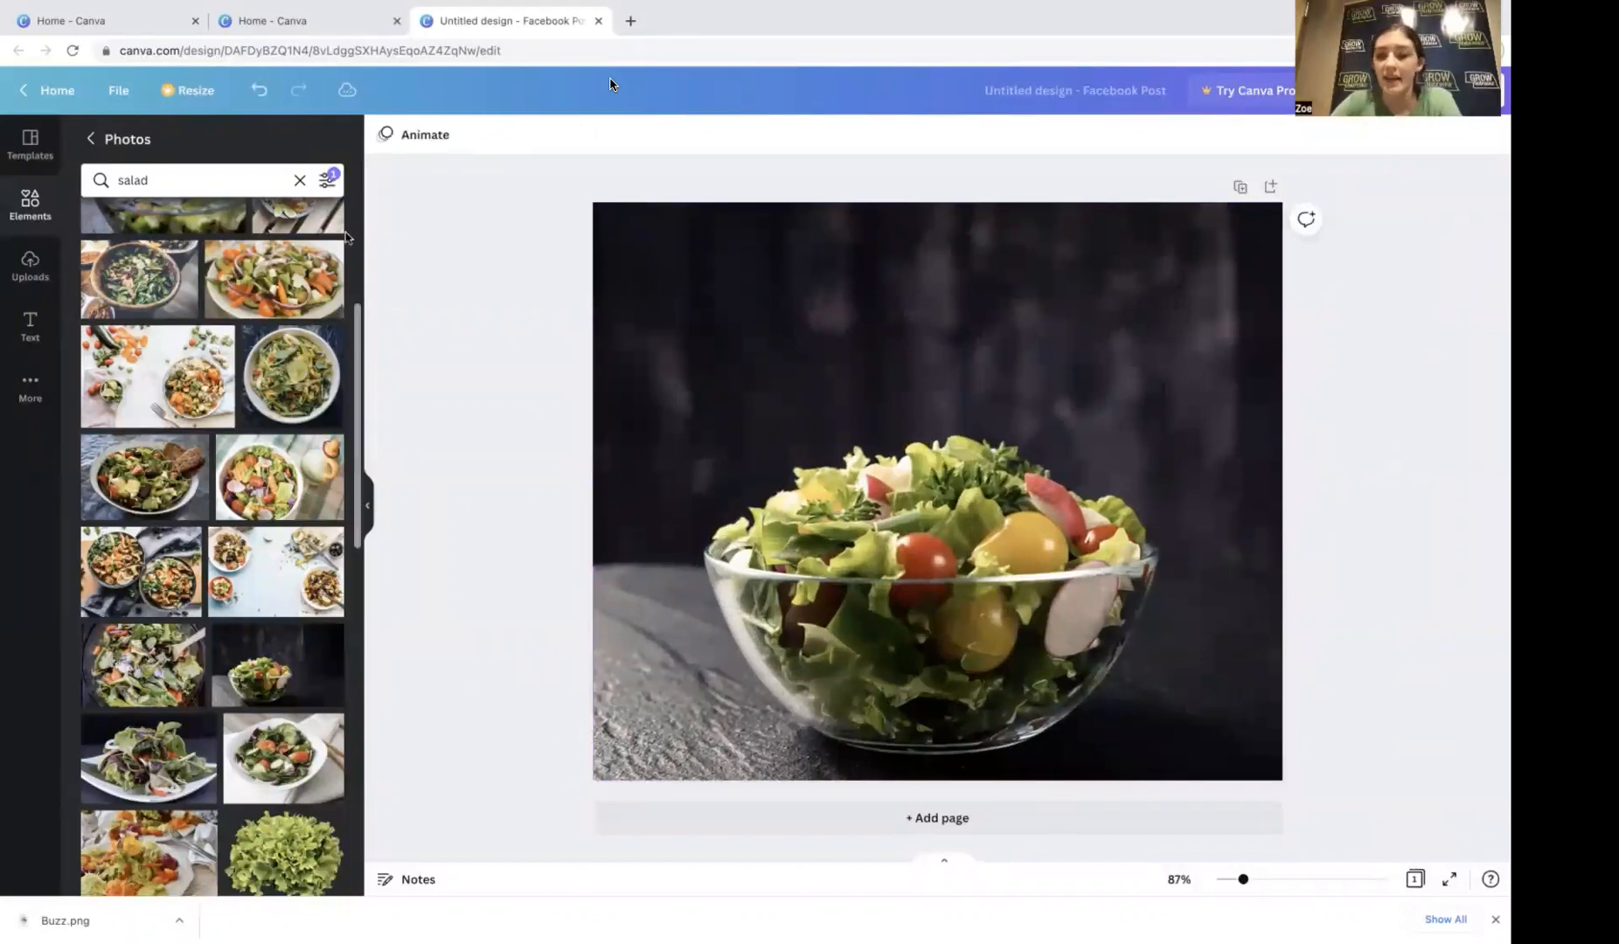
Step: Add the uploaded Dorothy Lynch bottle image and place it to the left of the salad bowl
click(37, 261)
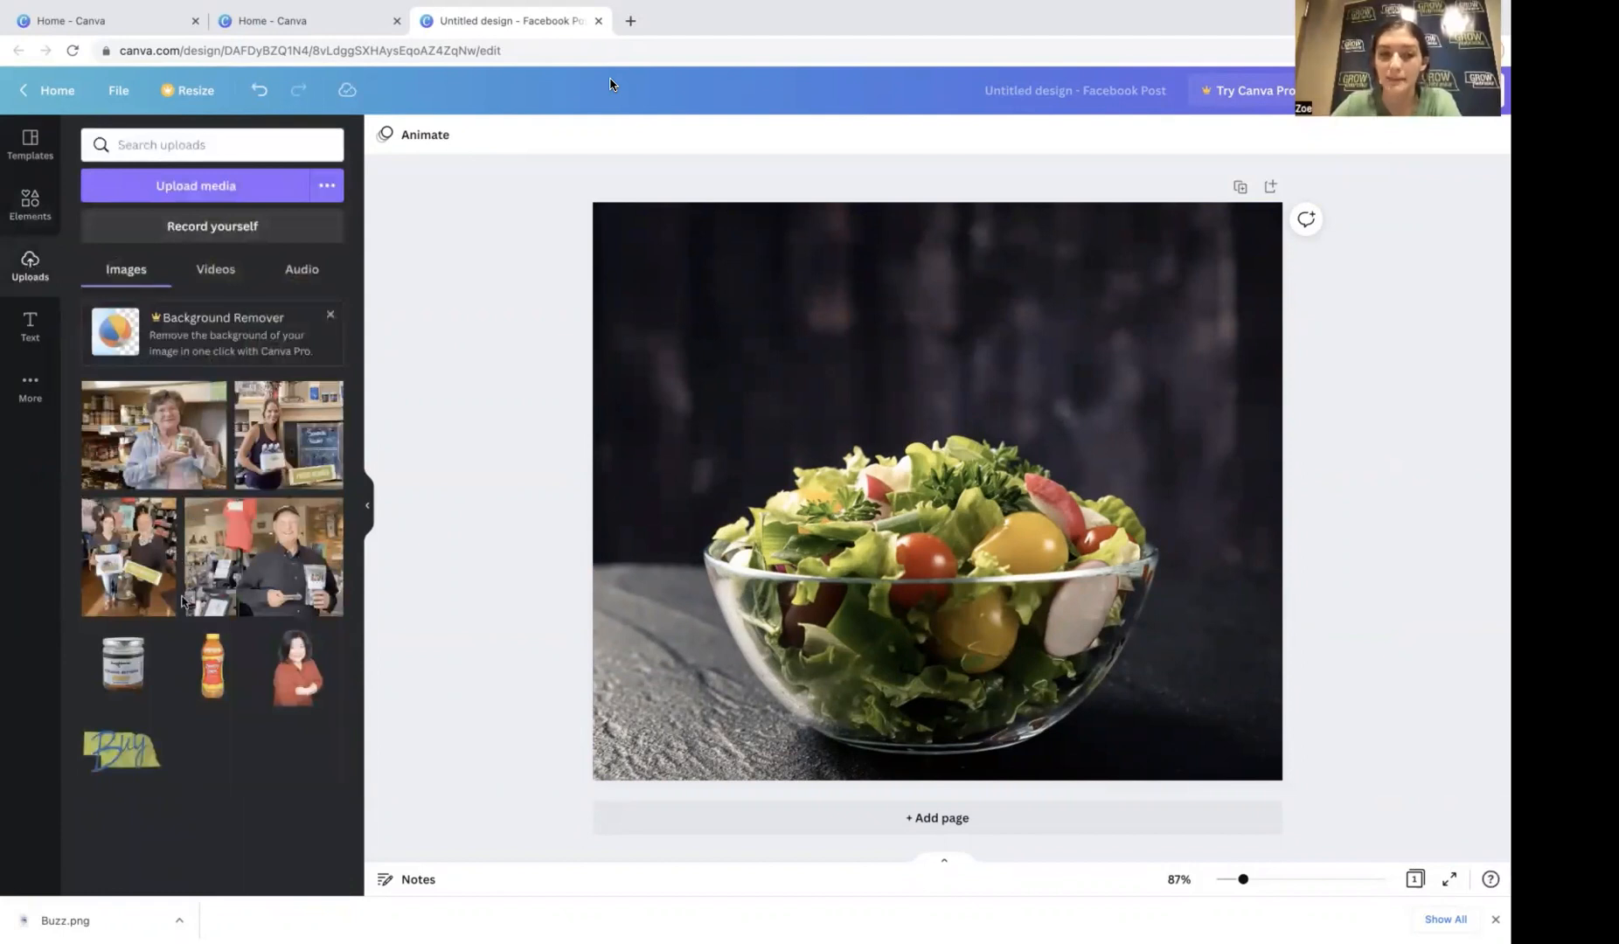
click(211, 690)
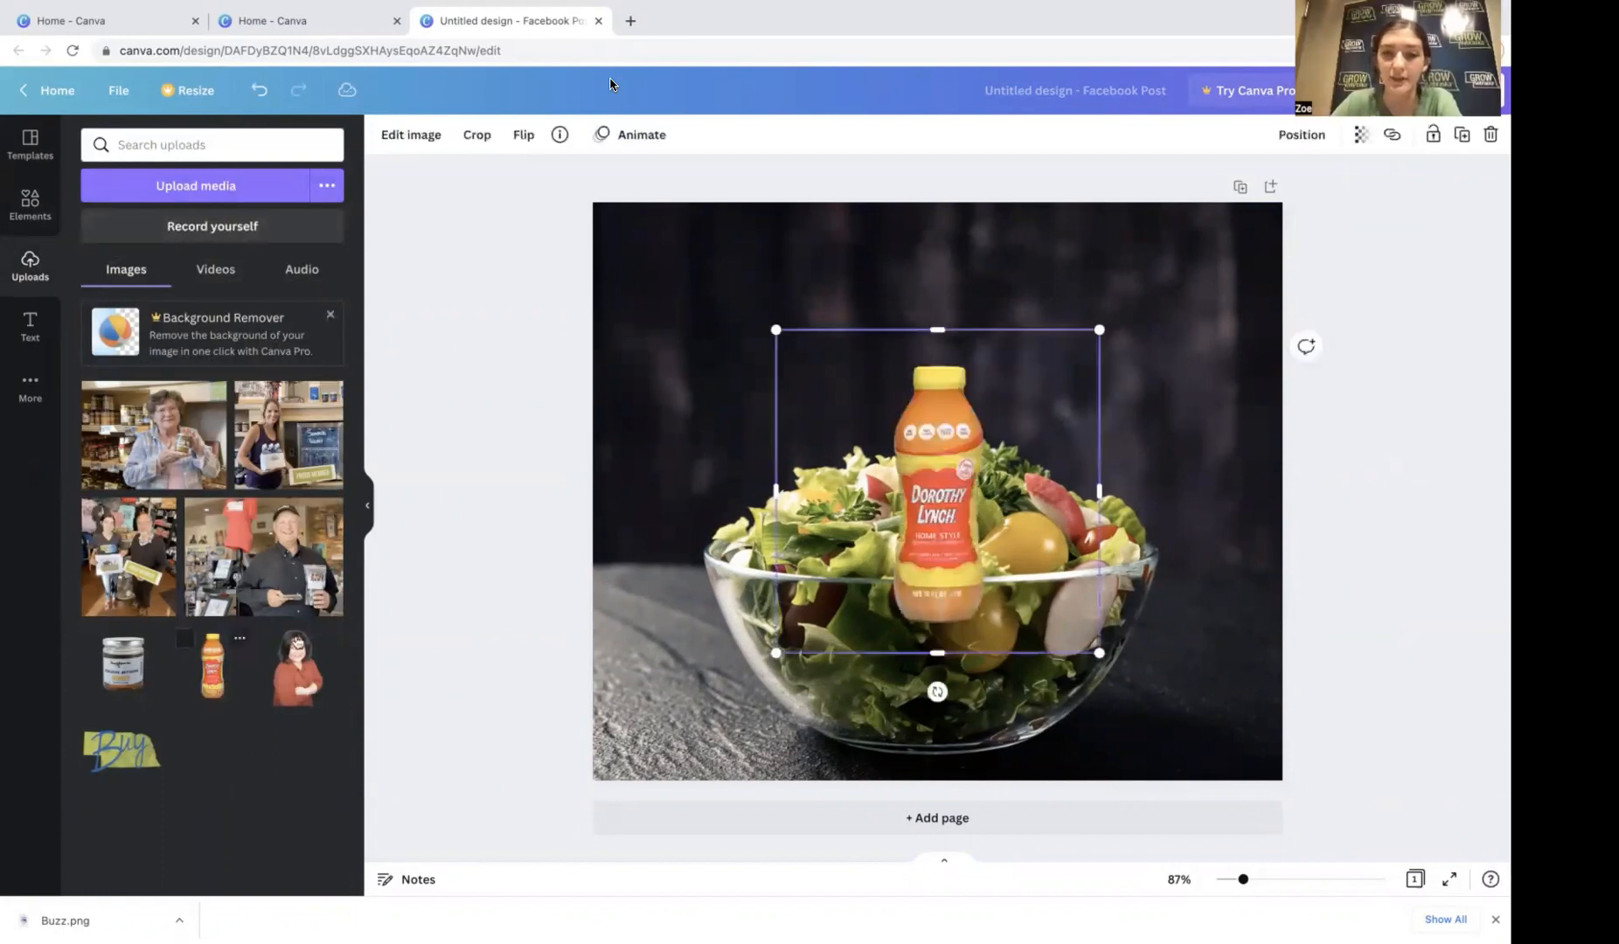
drag(946, 470, 661, 571)
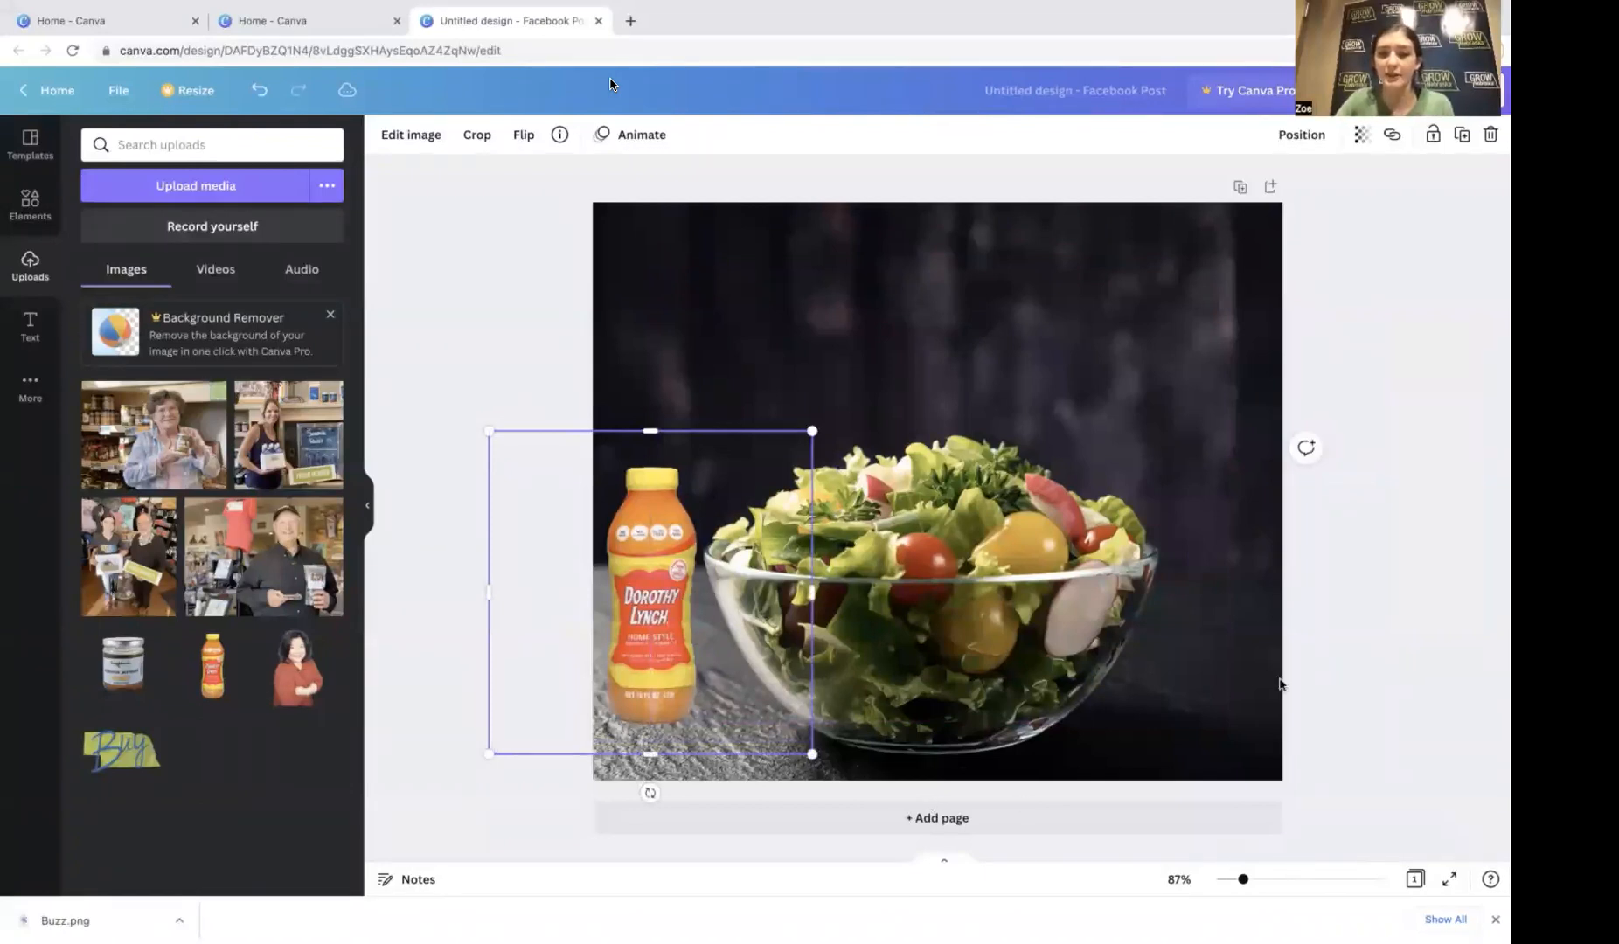
Step: Duplicate the Dorothy Lynch bottle and place the copy to the right of the salad bowl, level with the first bottle
click(1222, 575)
key(ctrl+v)
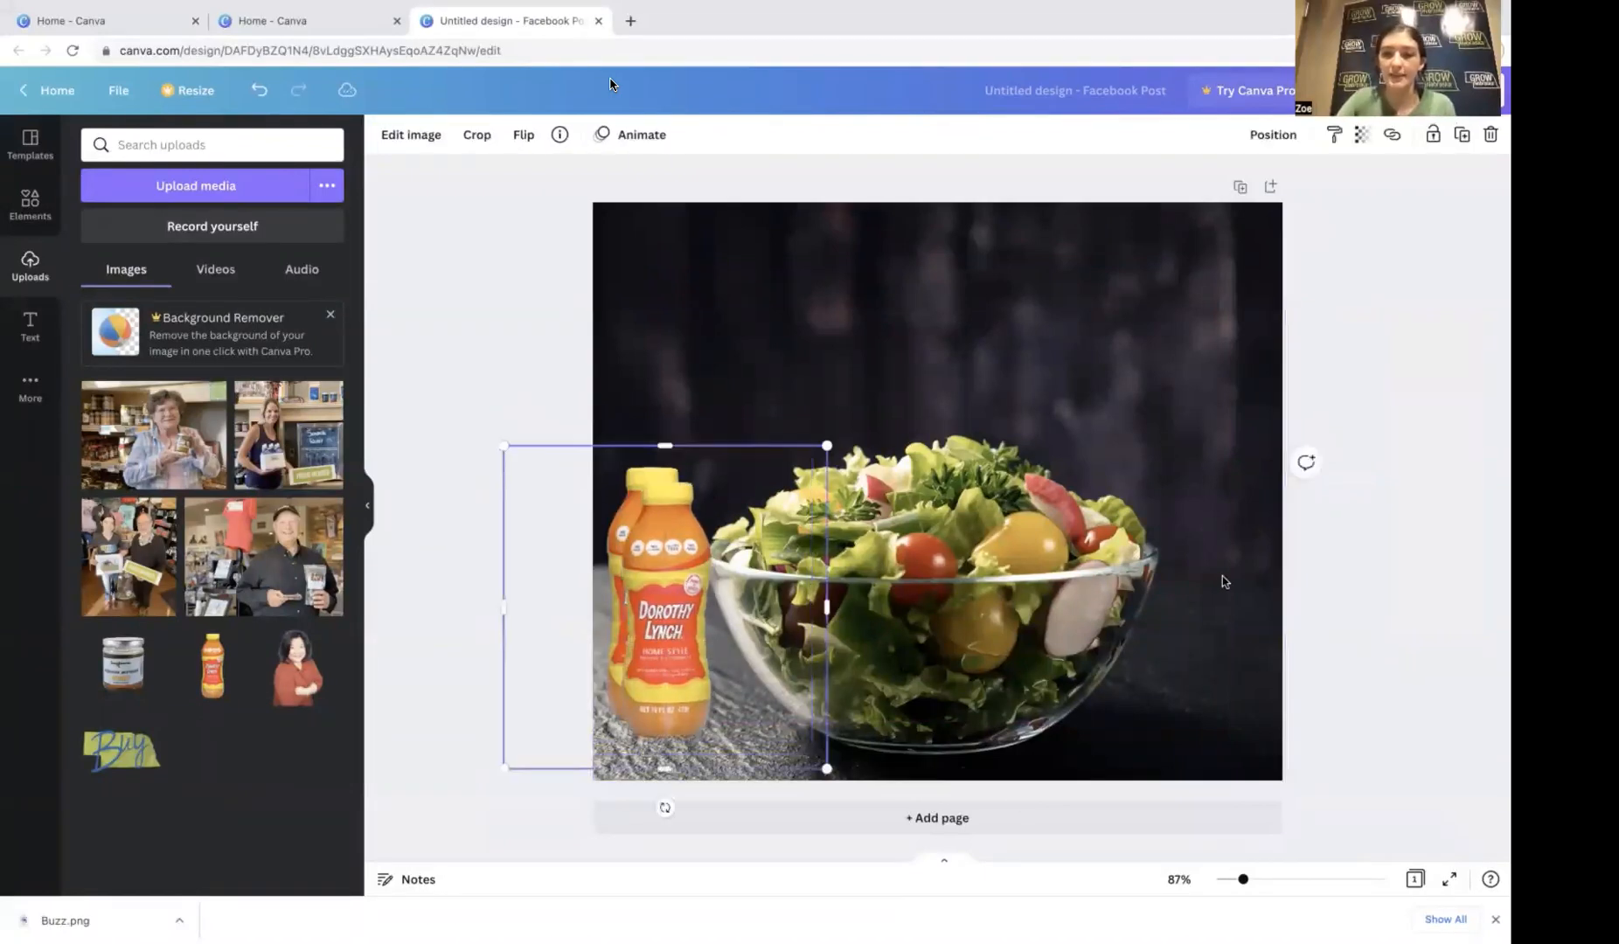
drag(693, 586, 1198, 572)
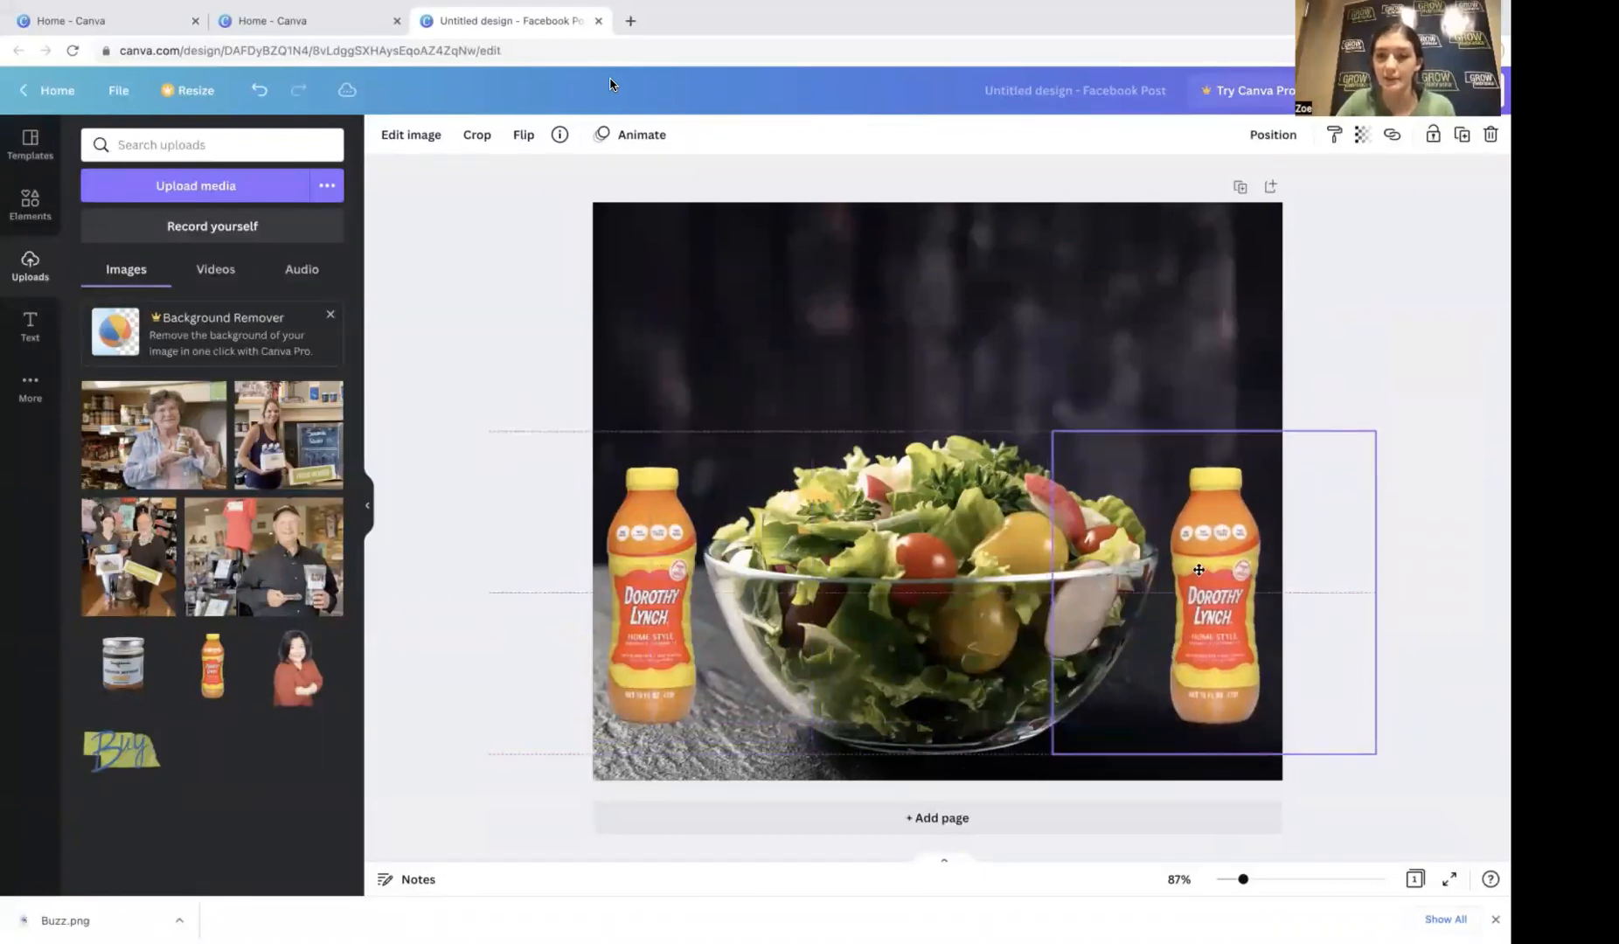
drag(1199, 570, 1198, 573)
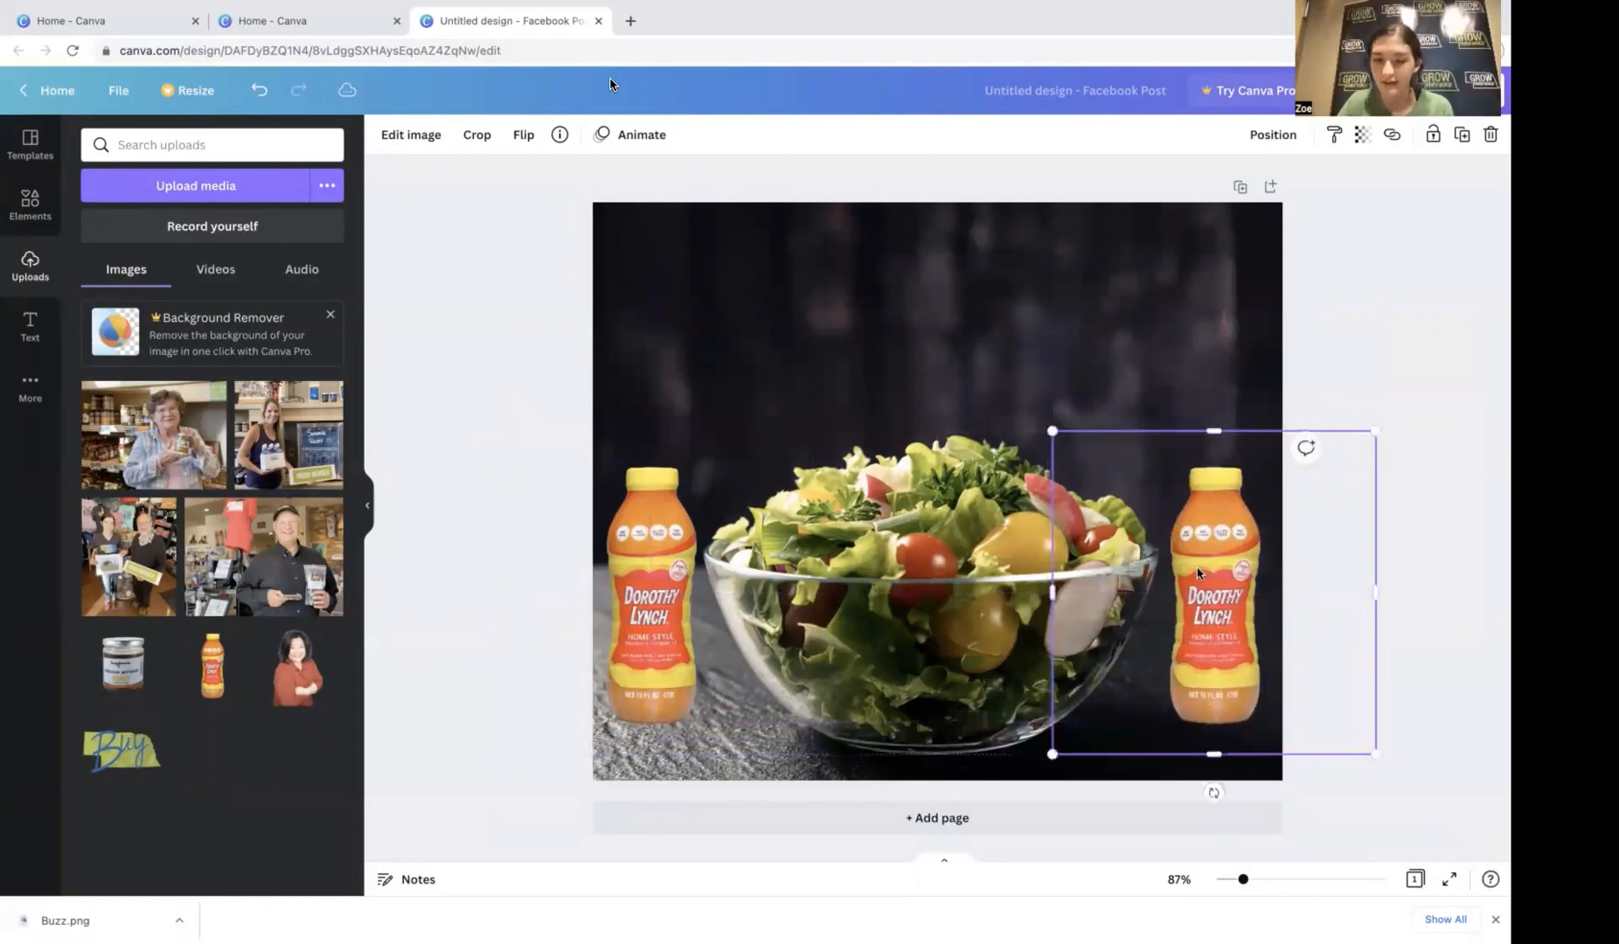
click(1344, 357)
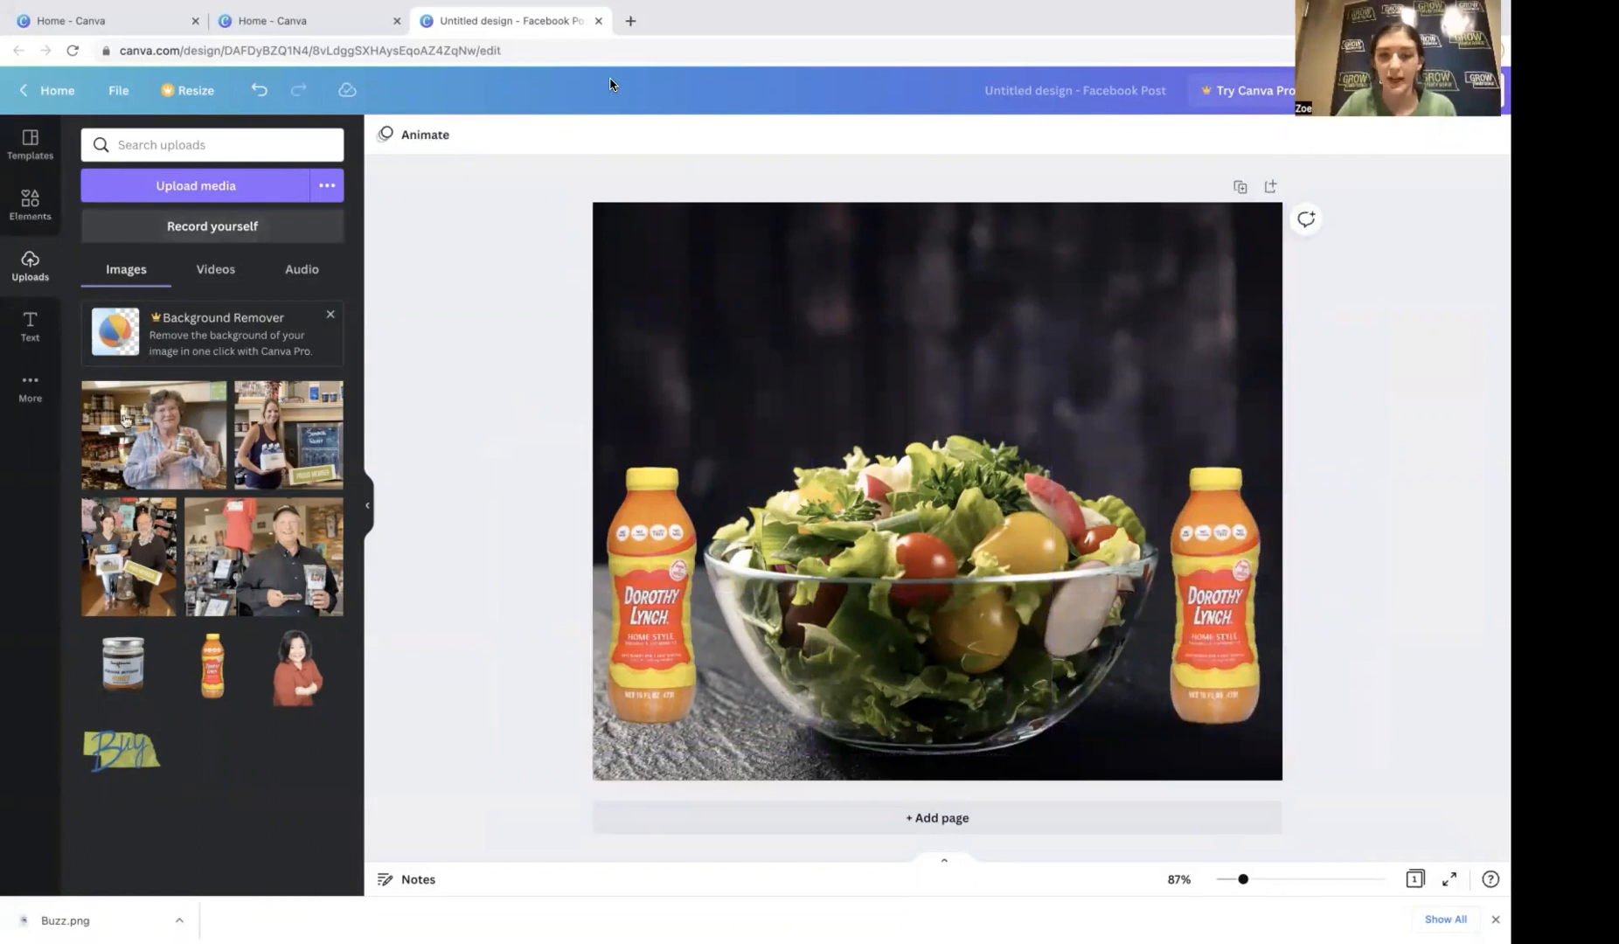
Step: Add a heading reading "The Flavorbilities are endless..." and move it into the dark area above the salad
click(31, 337)
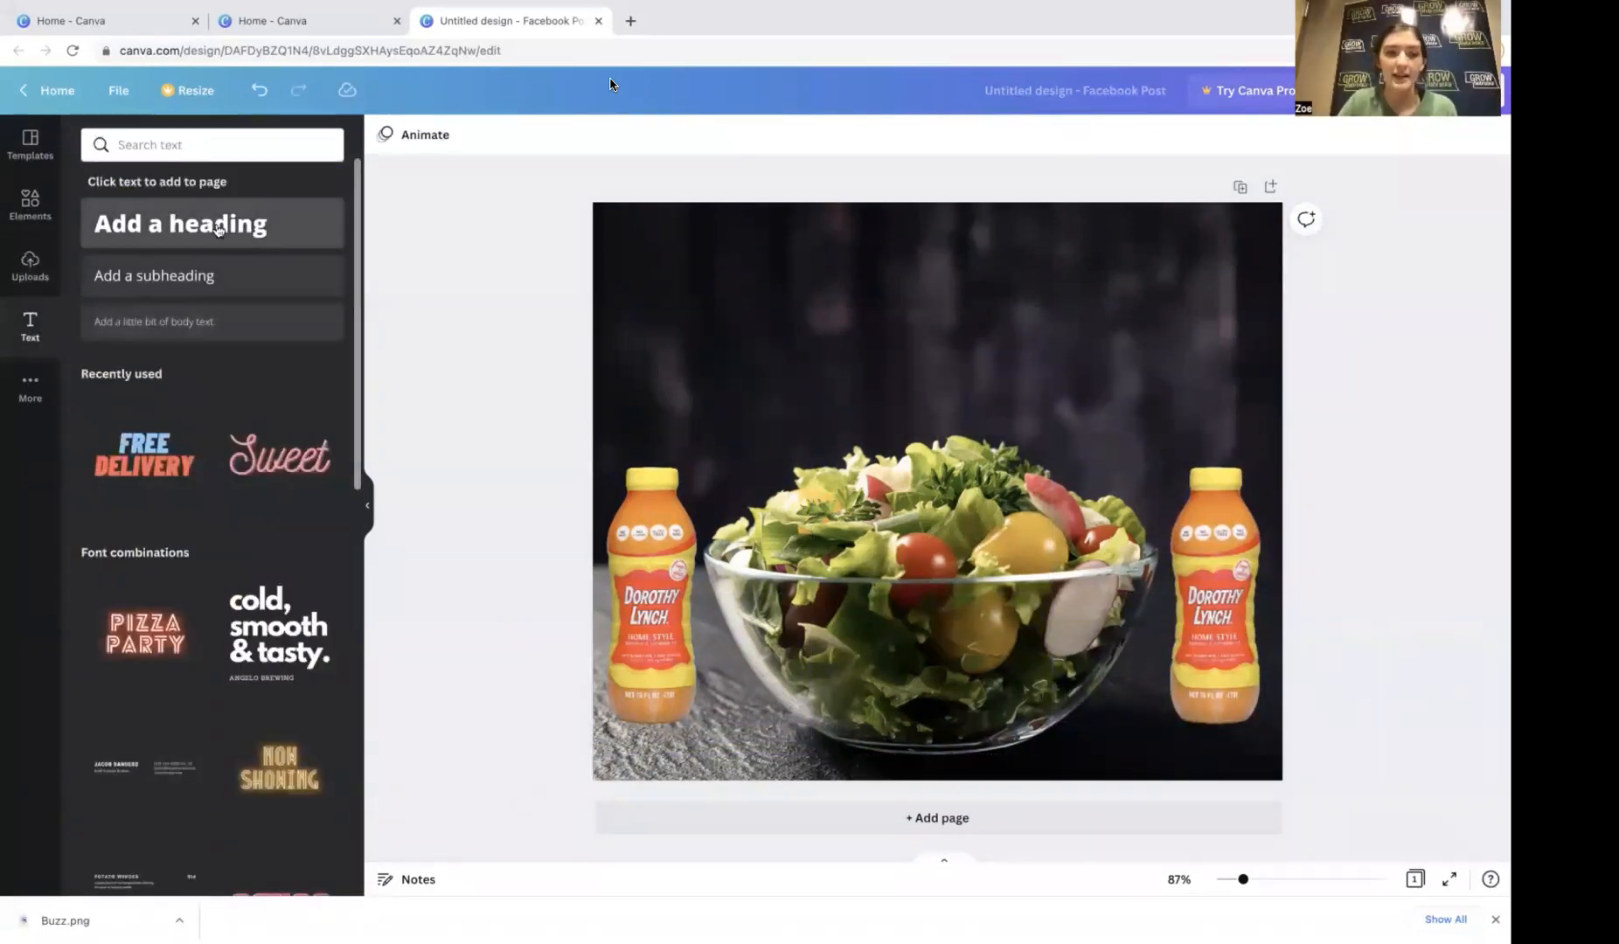
click(218, 229)
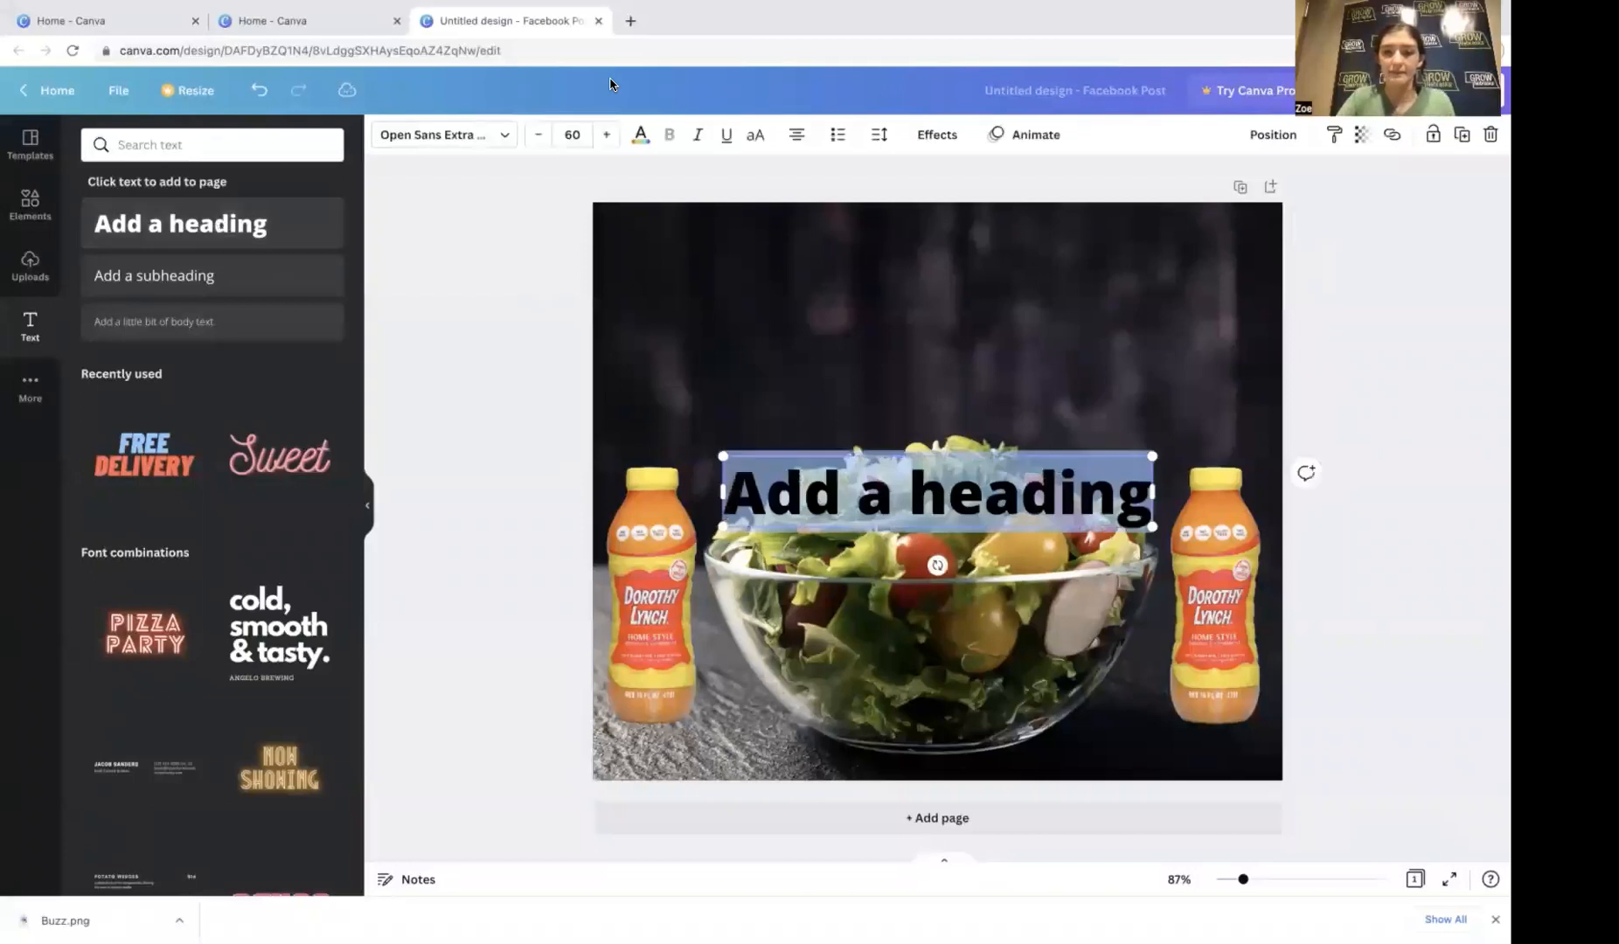
key(BackSpace)
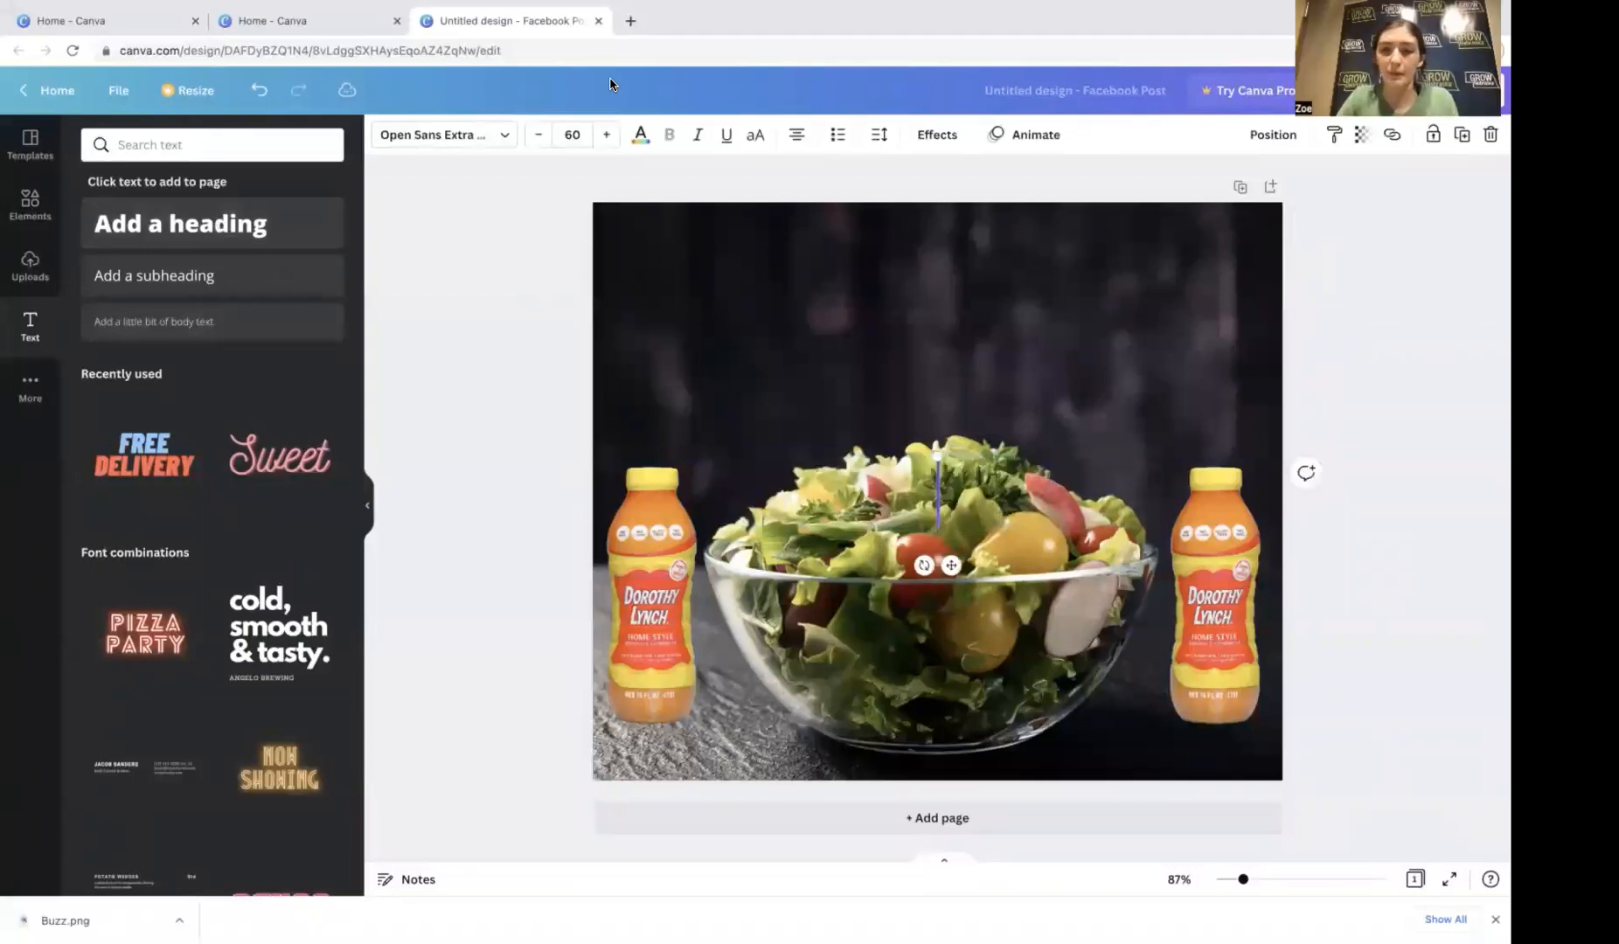
text(The F)
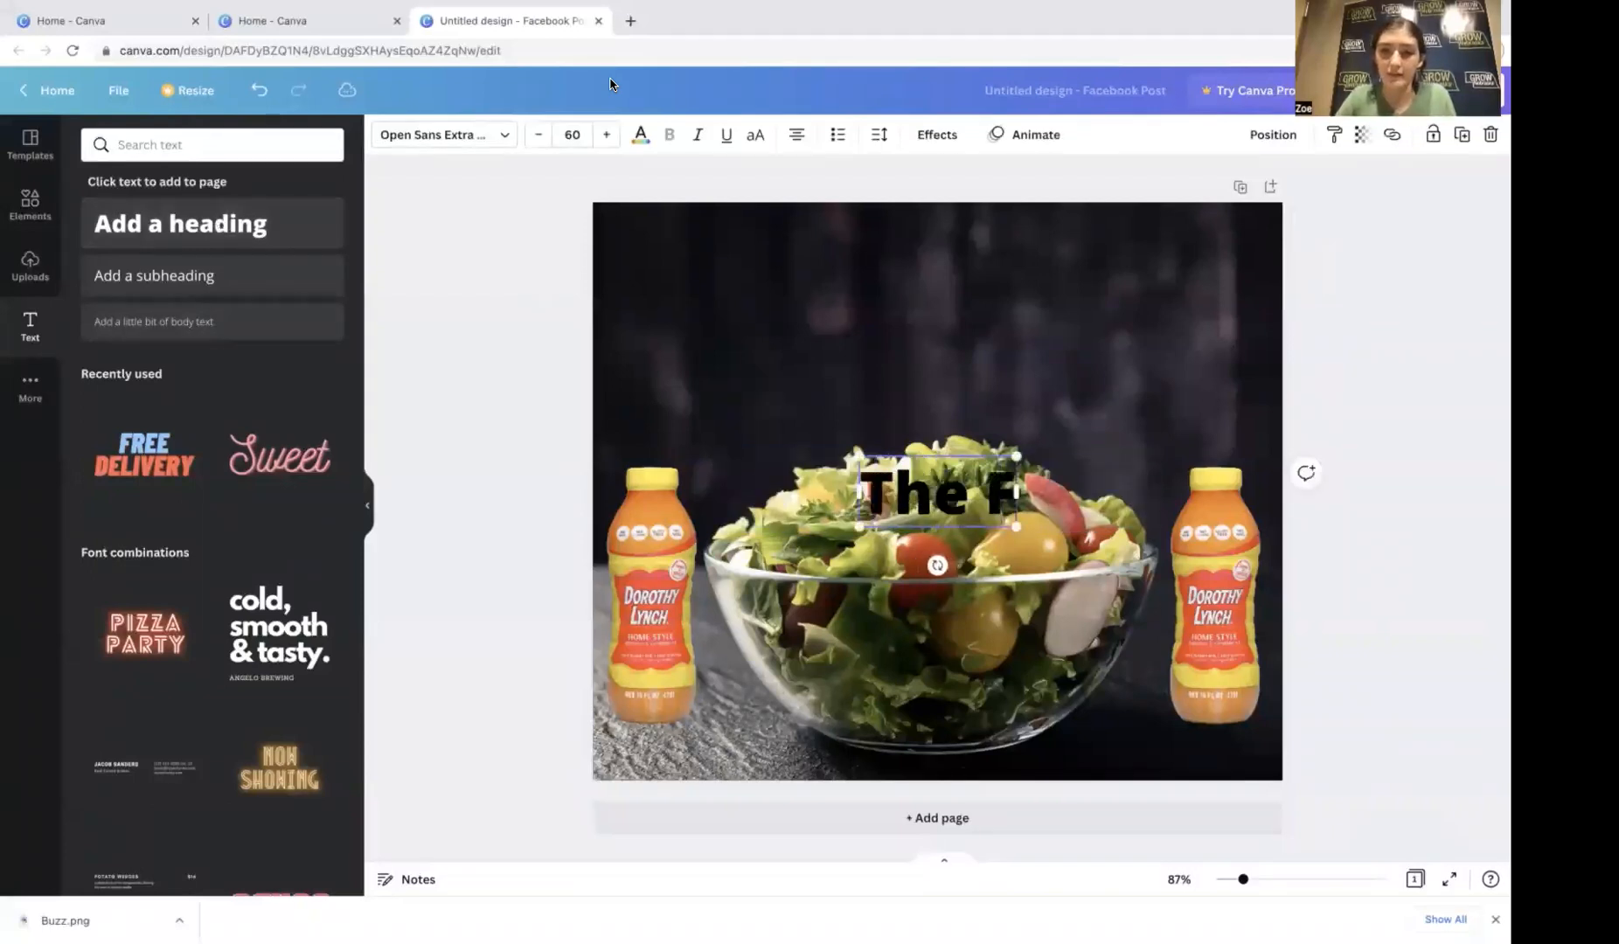
text(lavorbi)
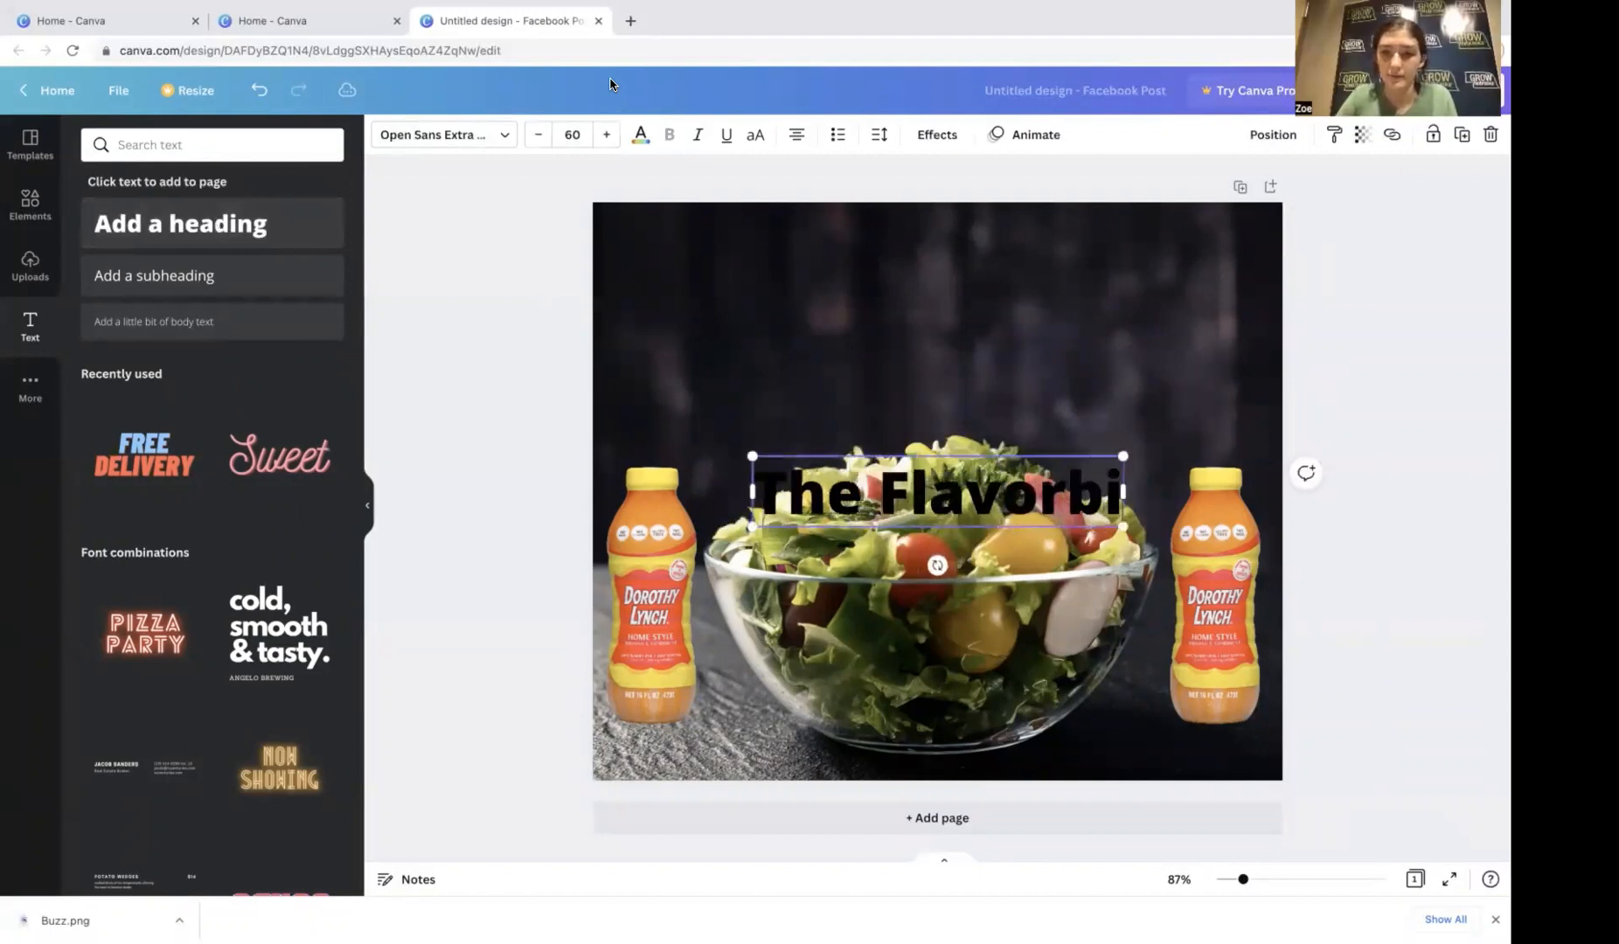
text(lities are)
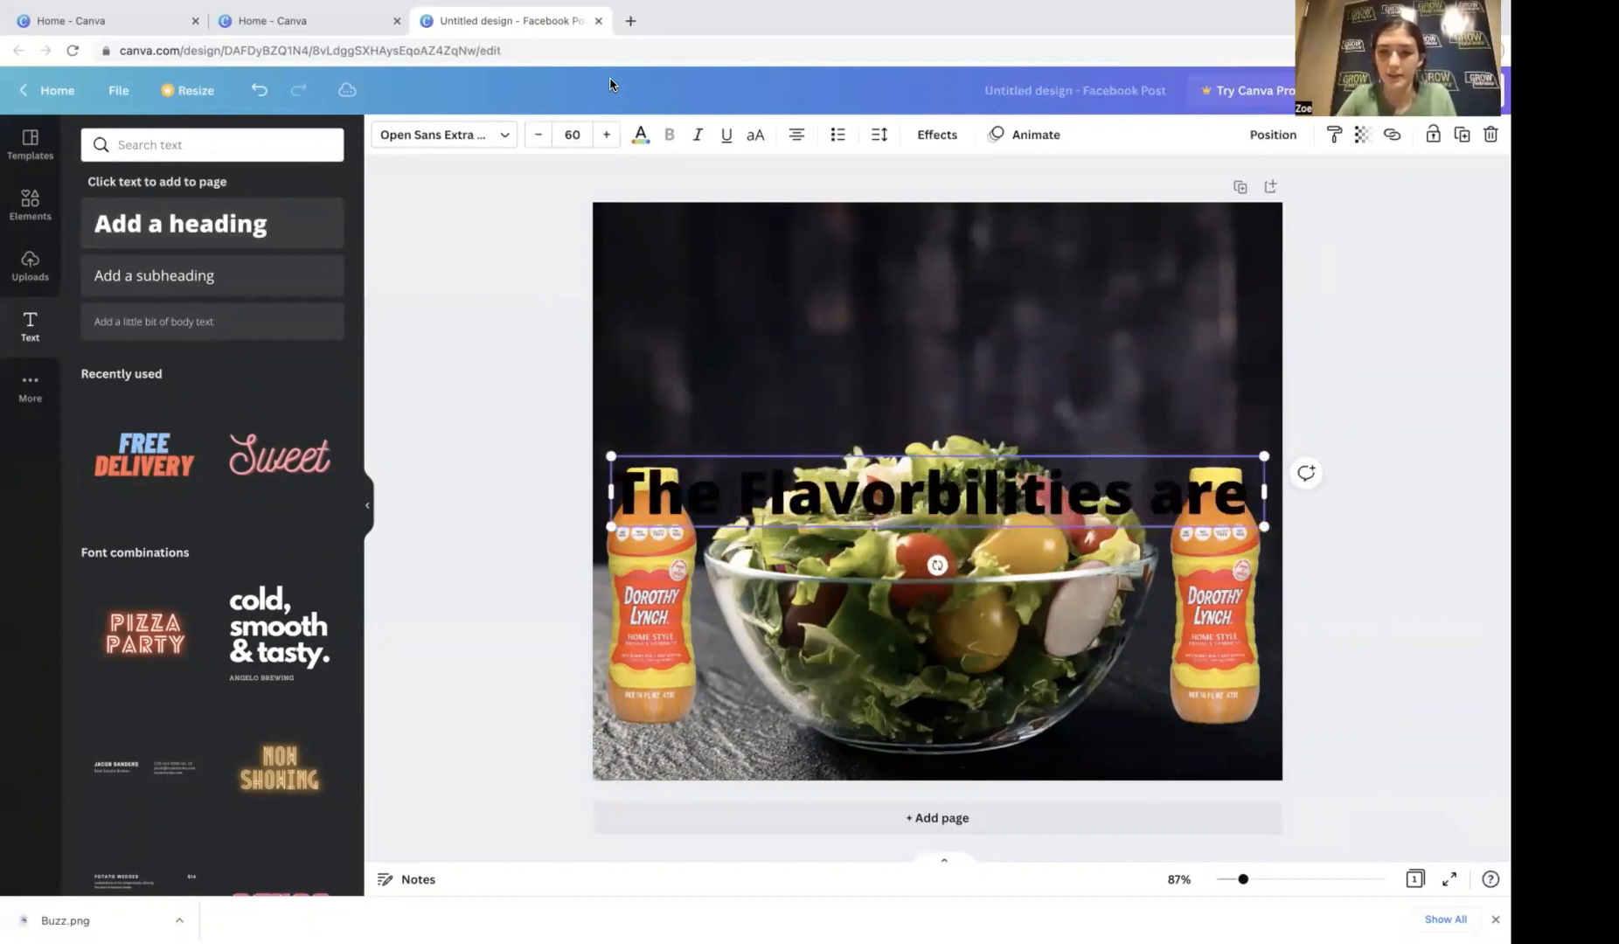
text( endless)
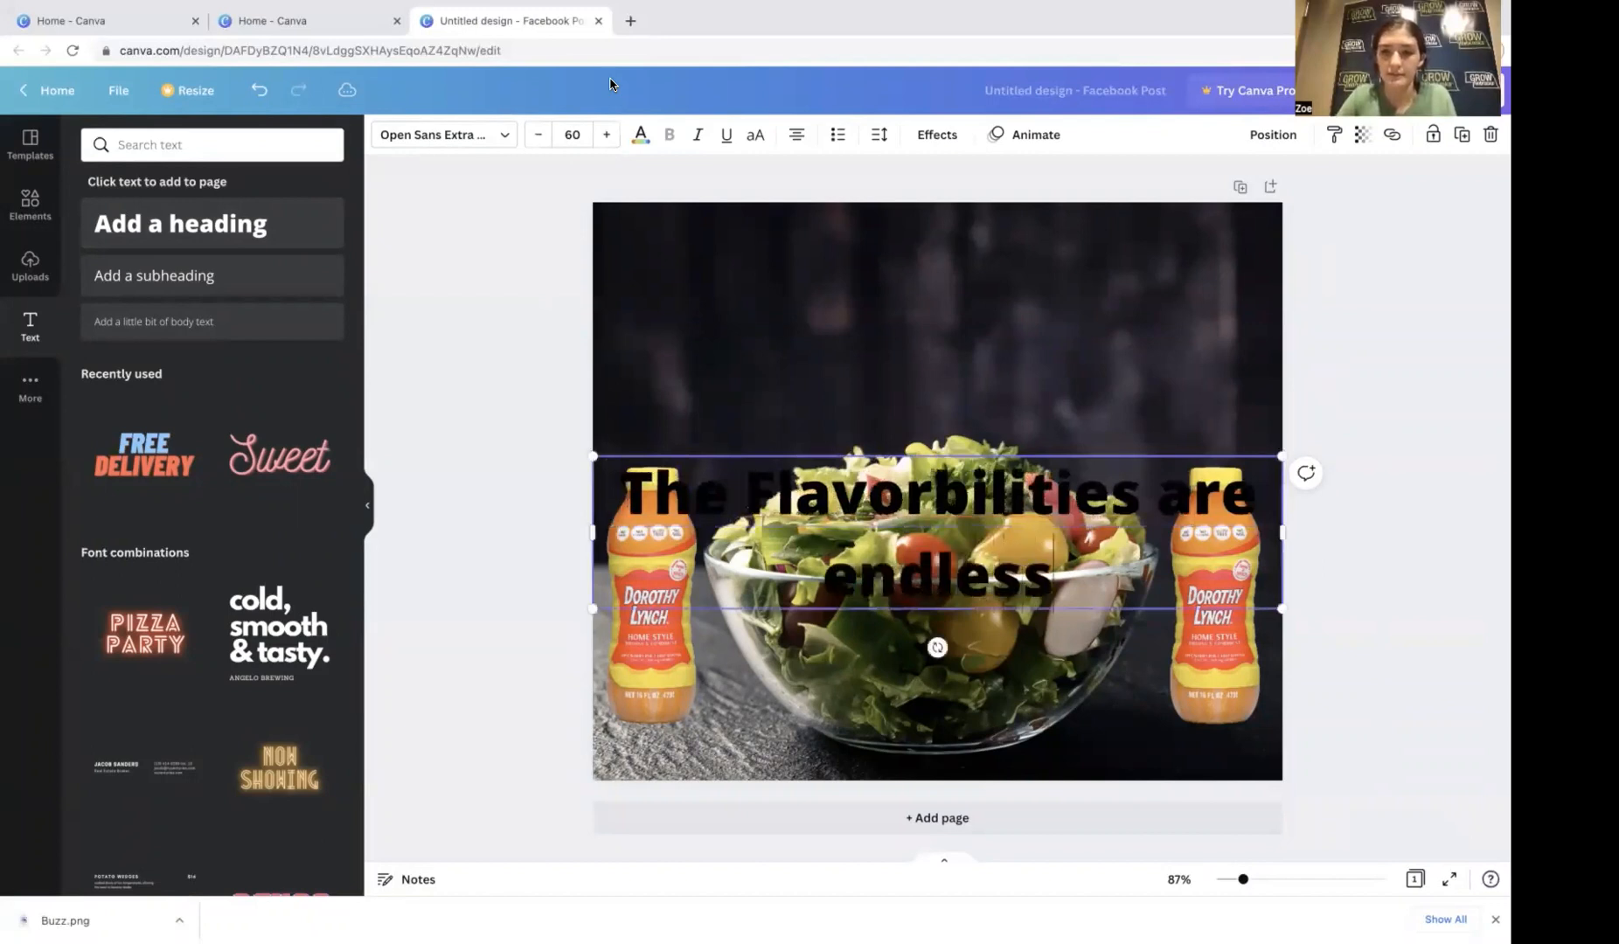
text(...)
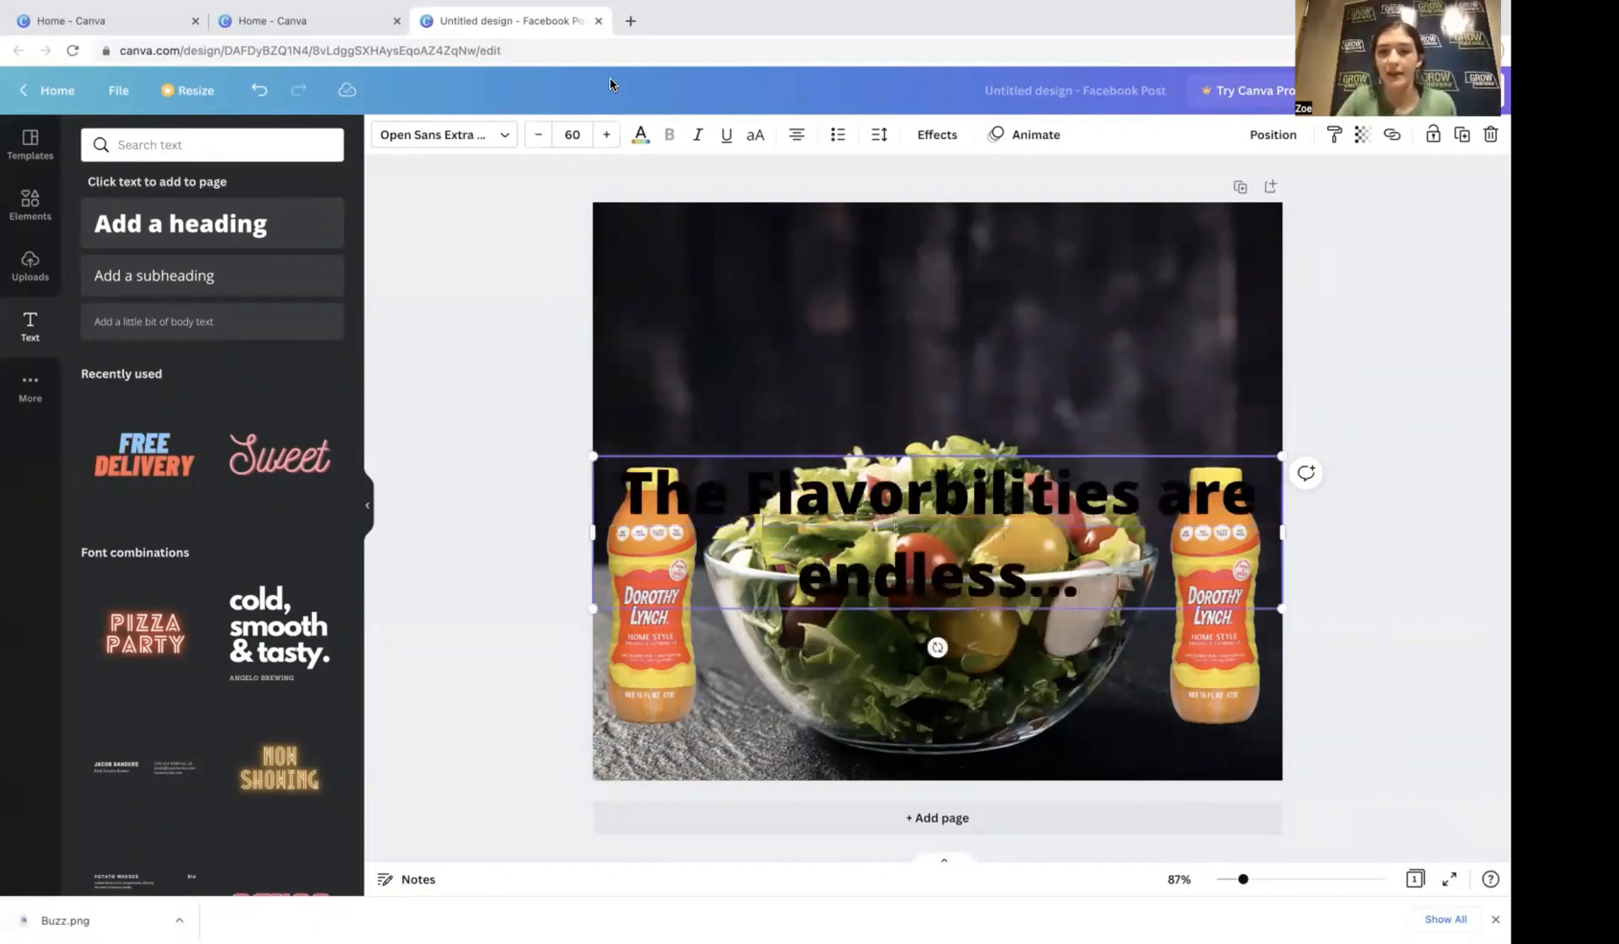
click(1136, 500)
drag(1174, 470, 1176, 288)
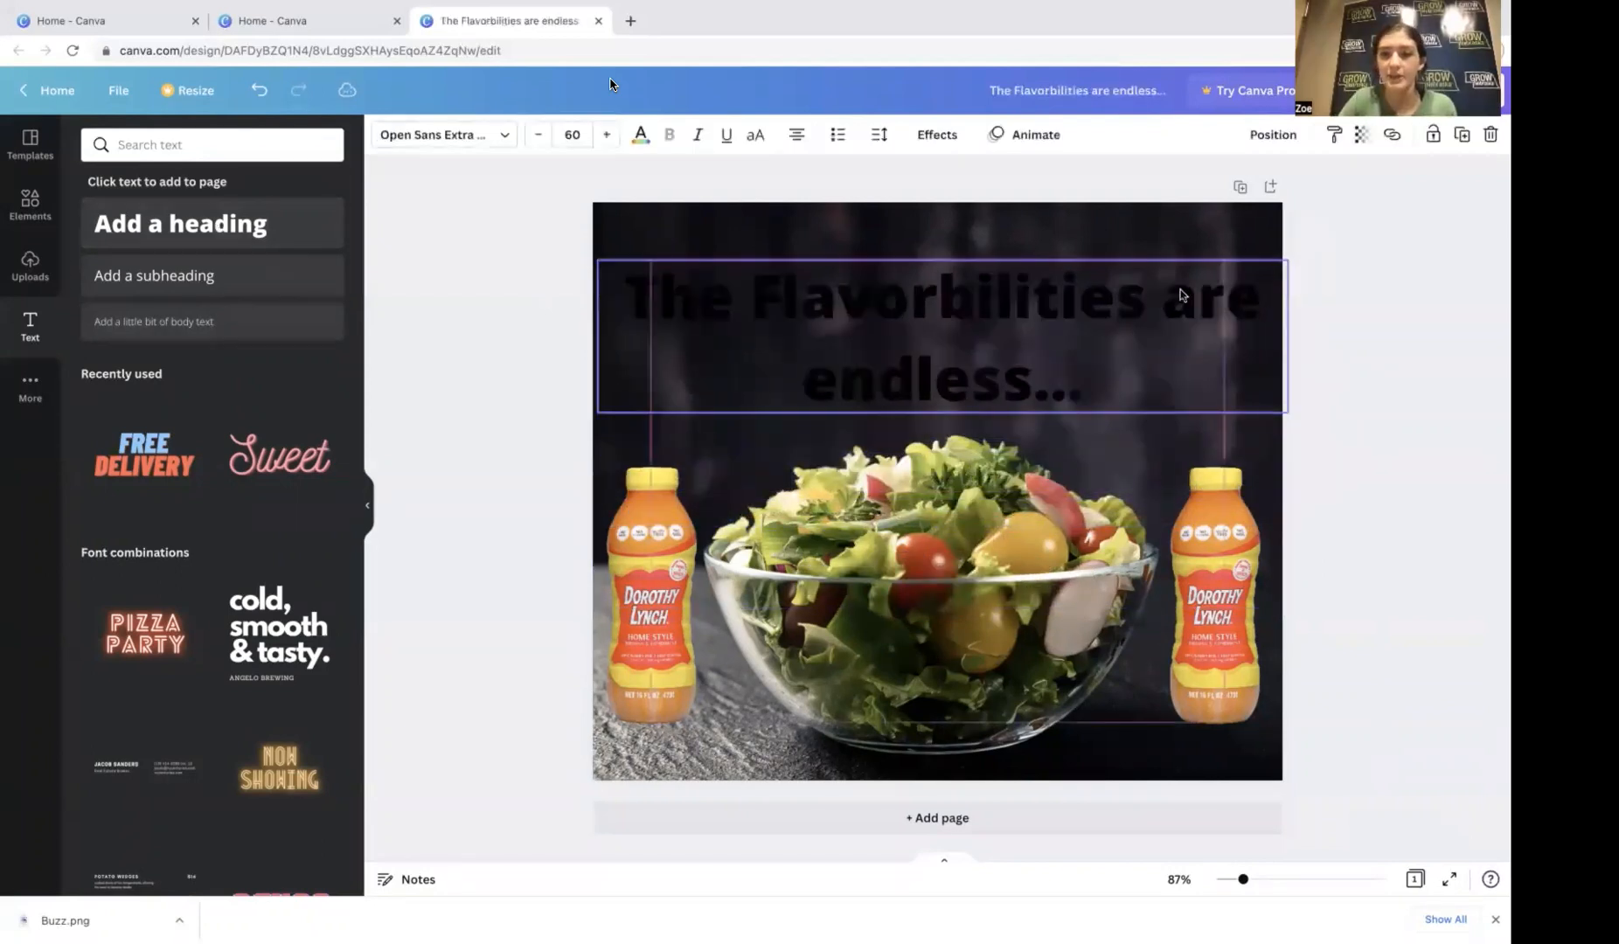
Step: Select the whole heading text and change its colour to white
click(1082, 381)
double_click(897, 383)
drag(637, 295, 601, 282)
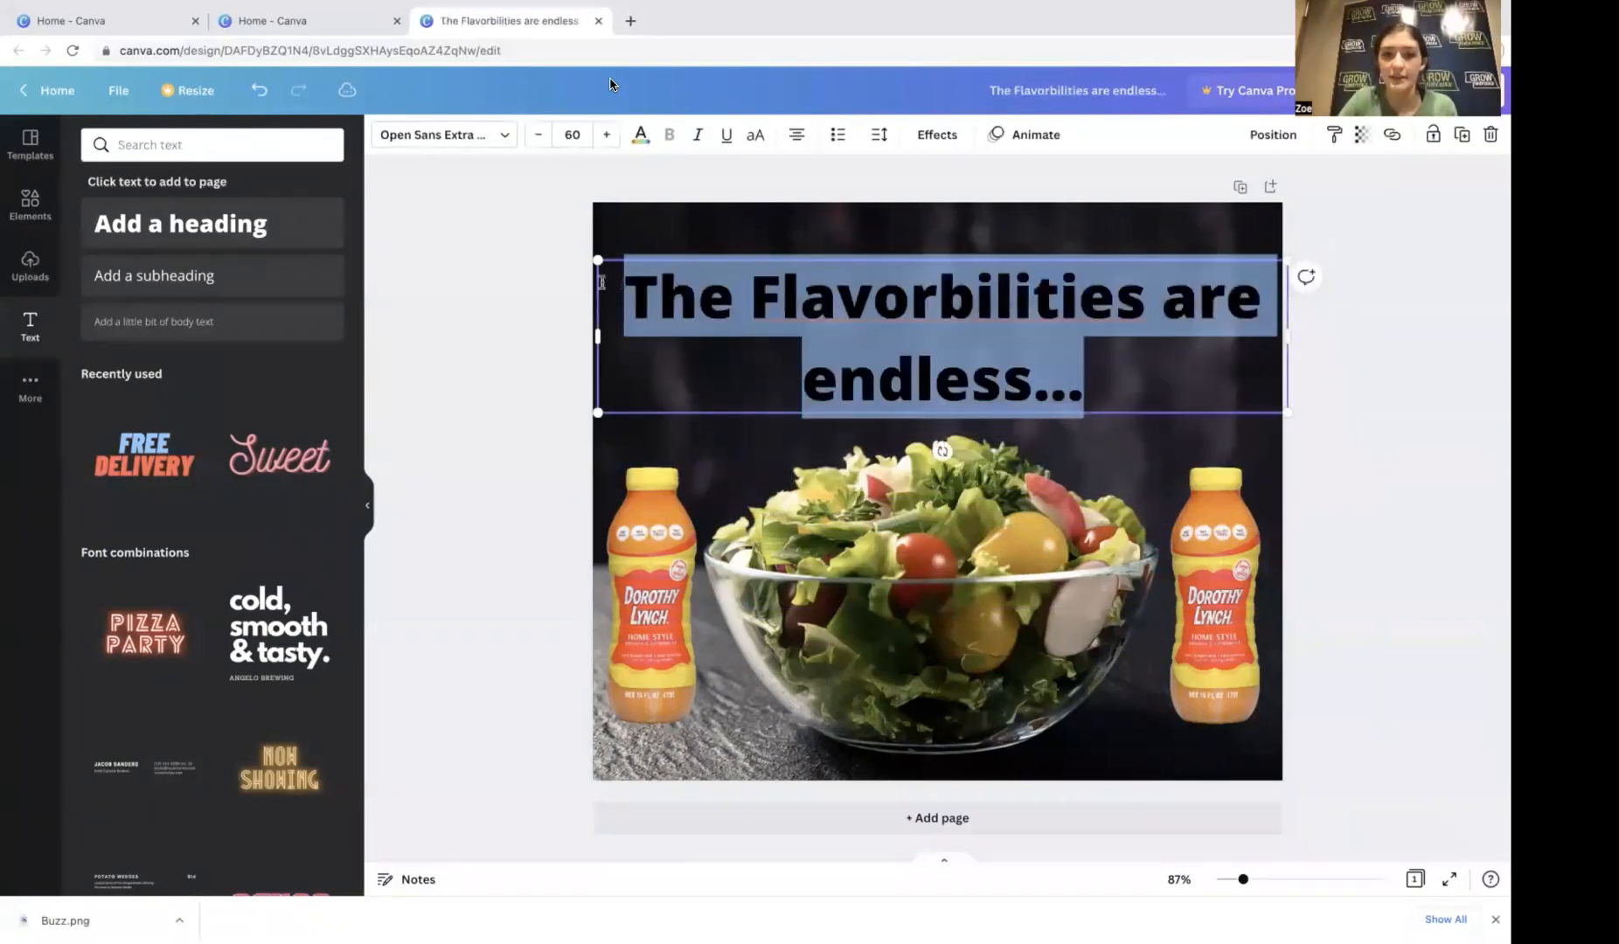
click(479, 144)
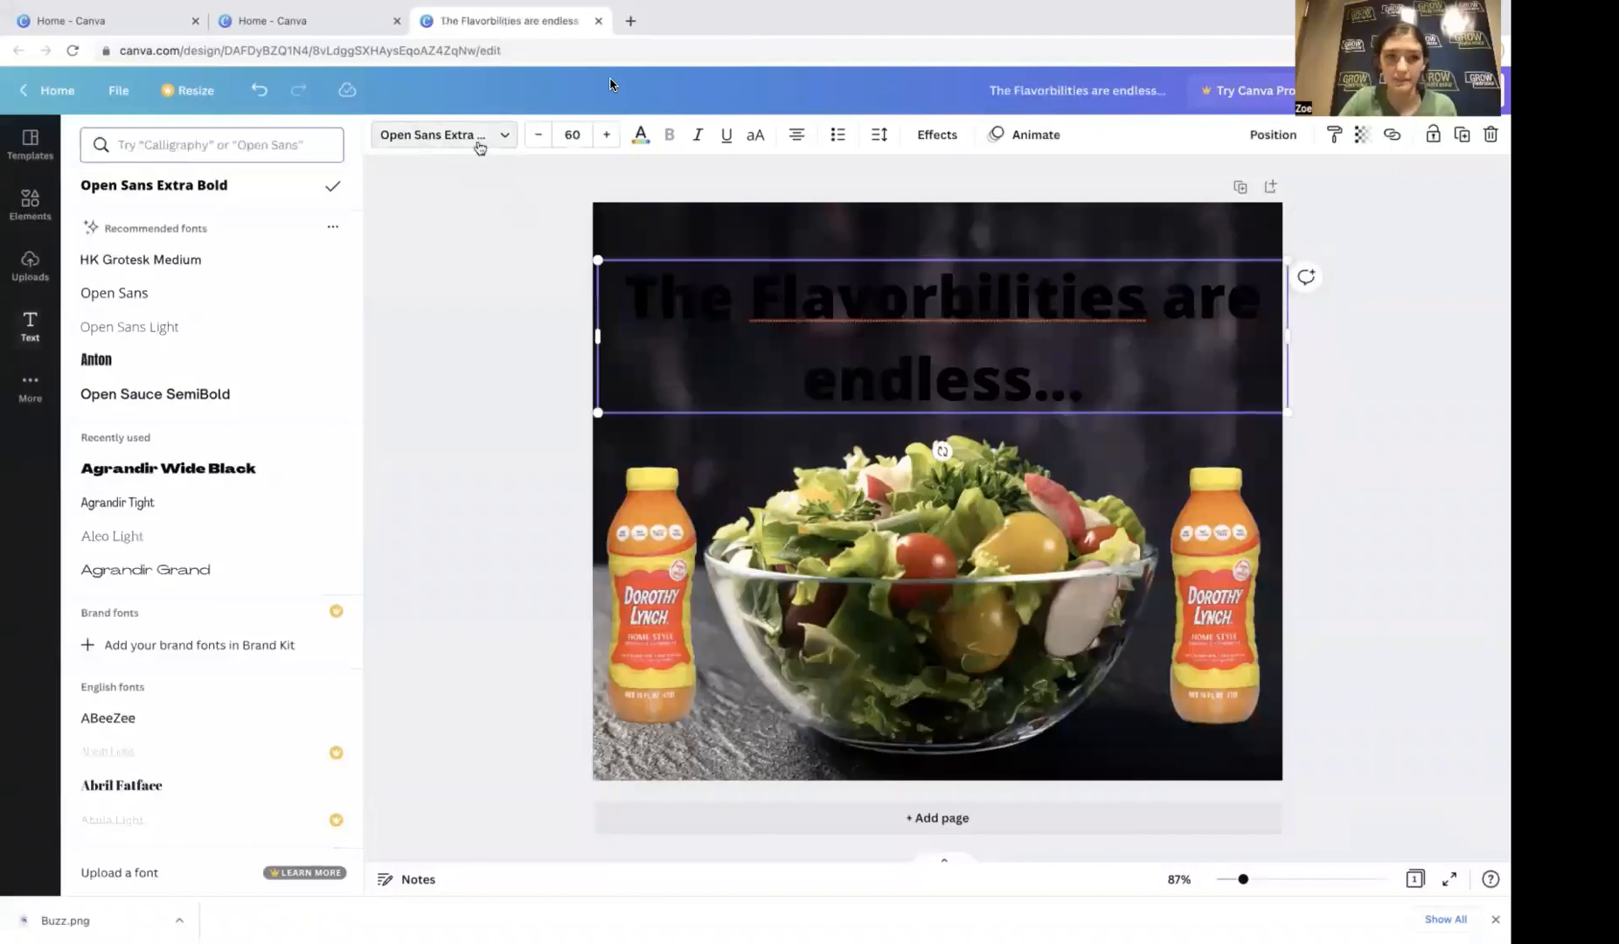
click(640, 137)
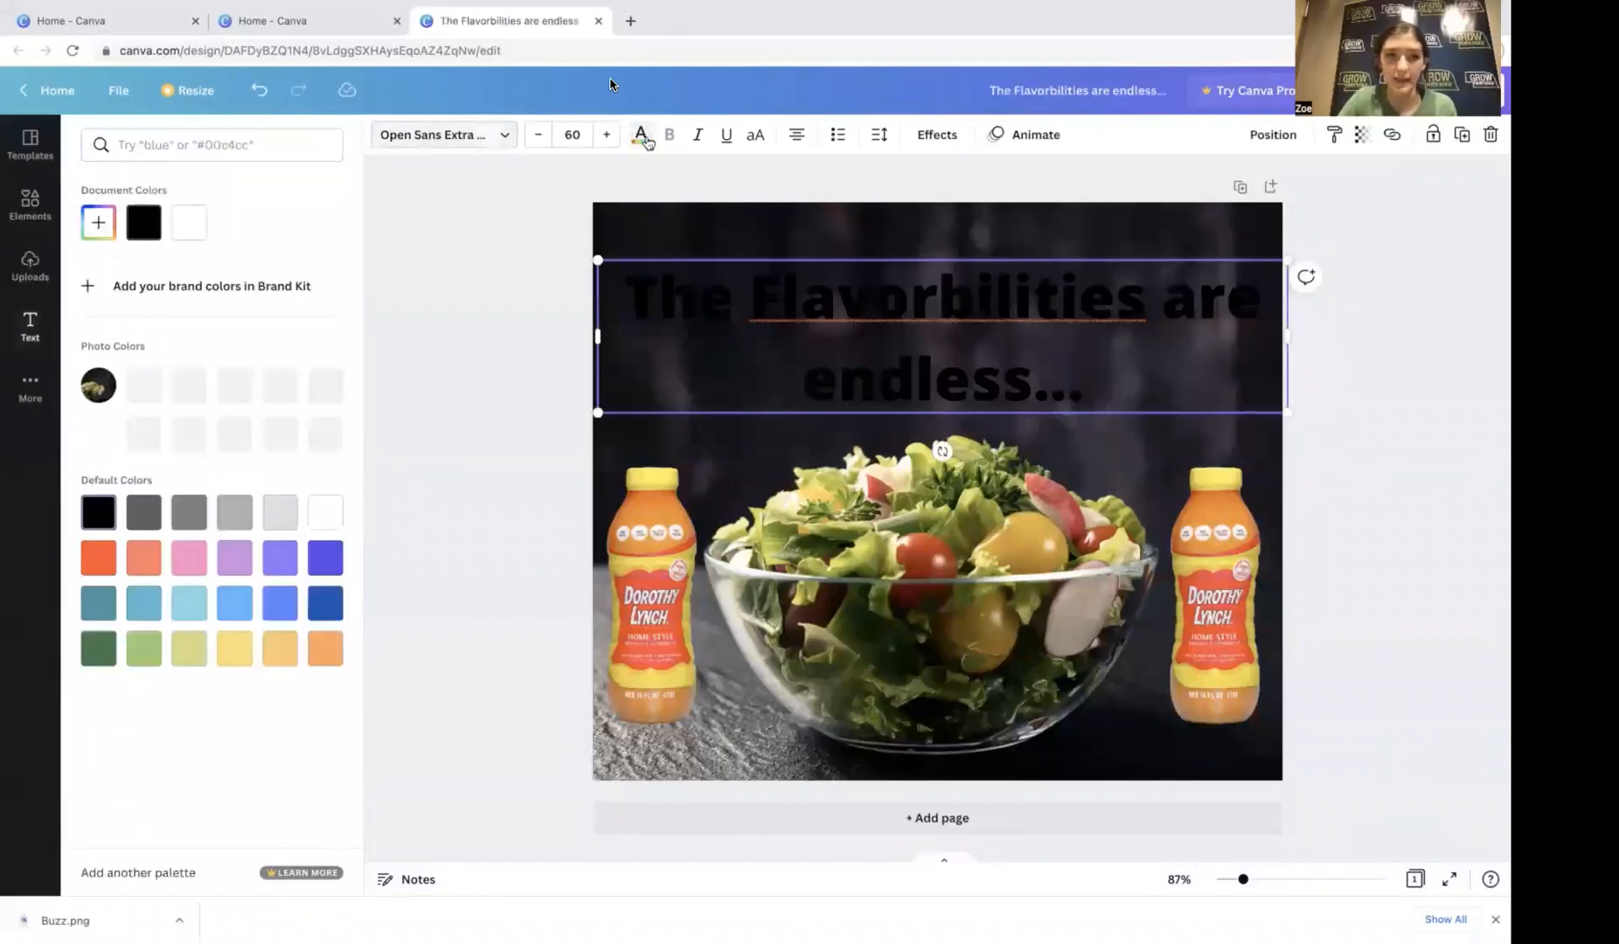
click(191, 224)
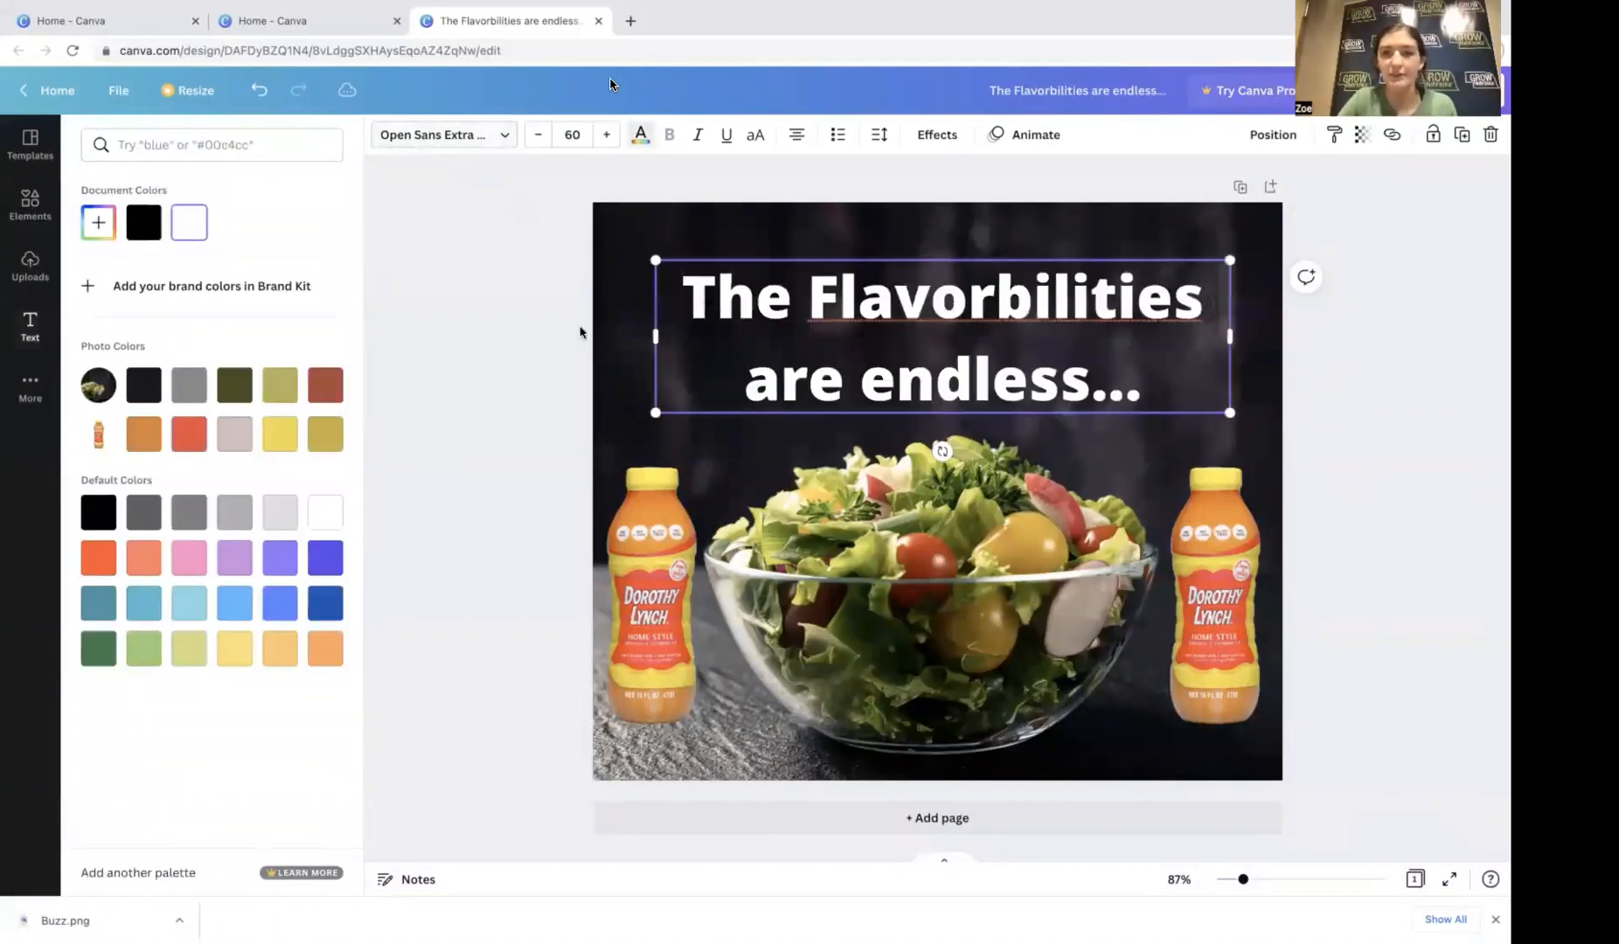
Step: Set the heading's font to Alegreya Sans SC Black
click(495, 143)
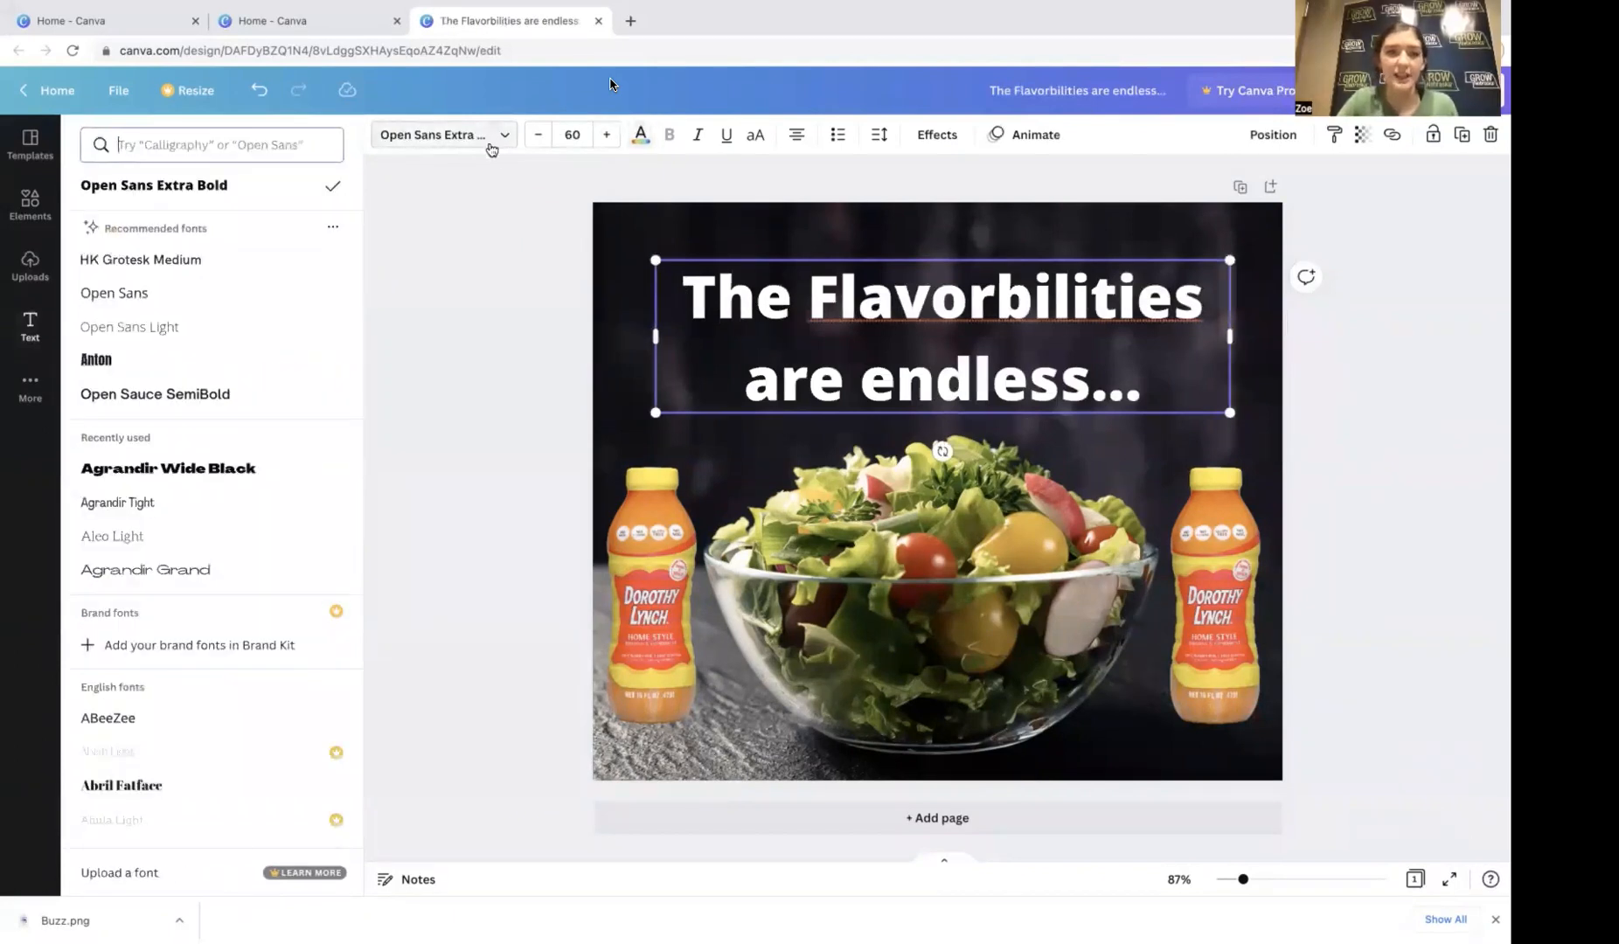
scroll(161, 441, down, 6)
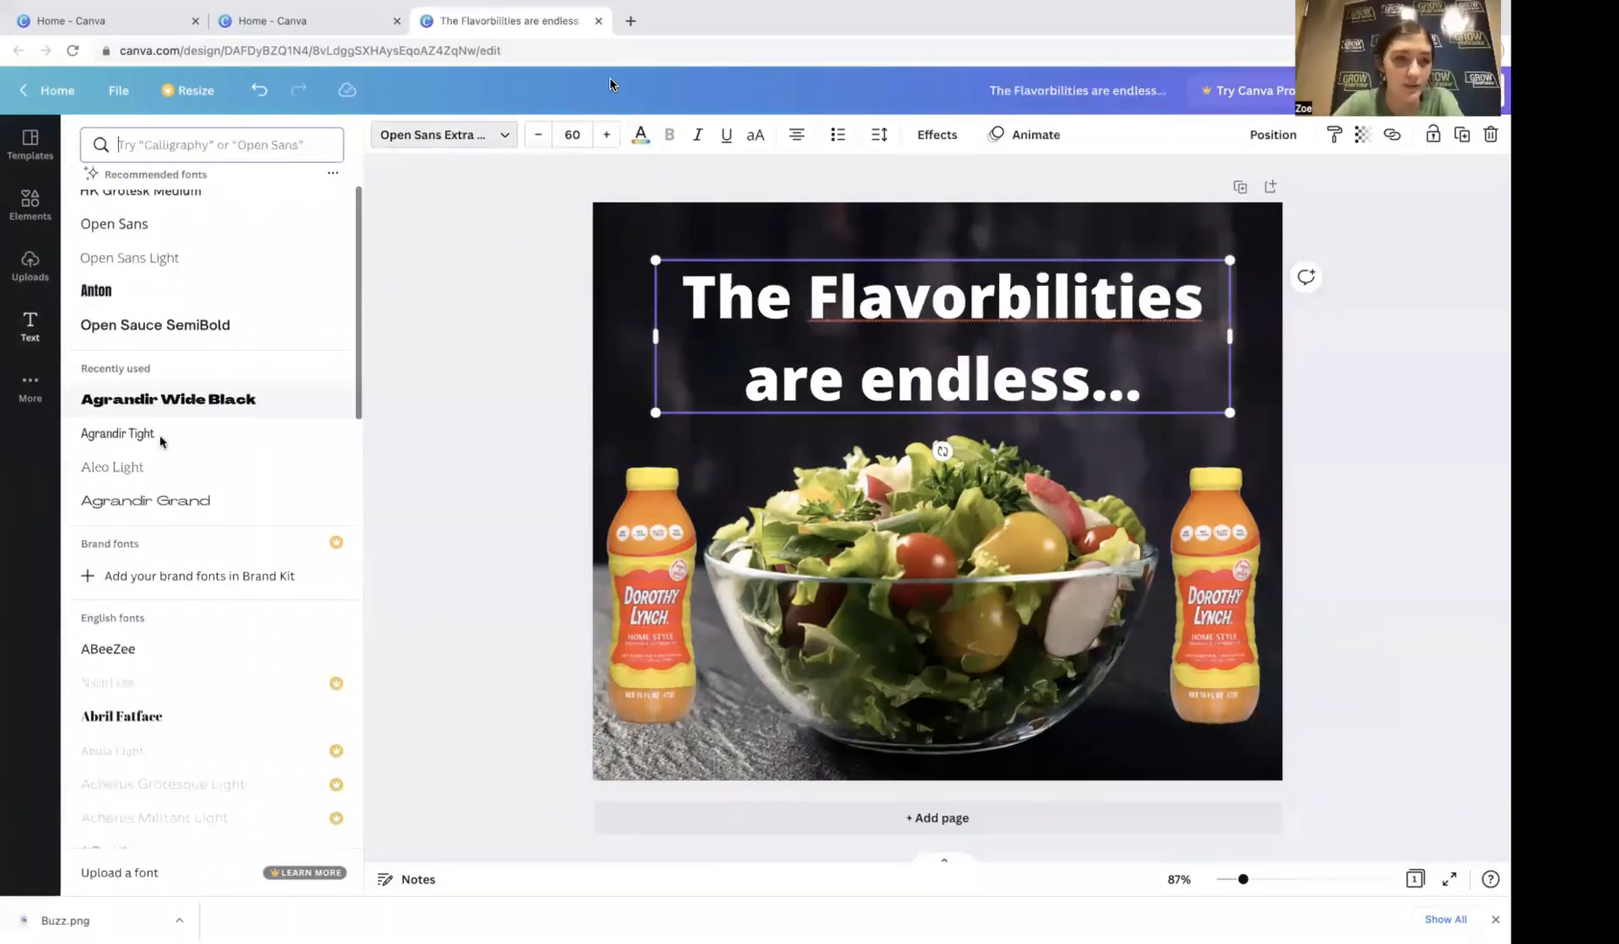
scroll(161, 442, down, 5)
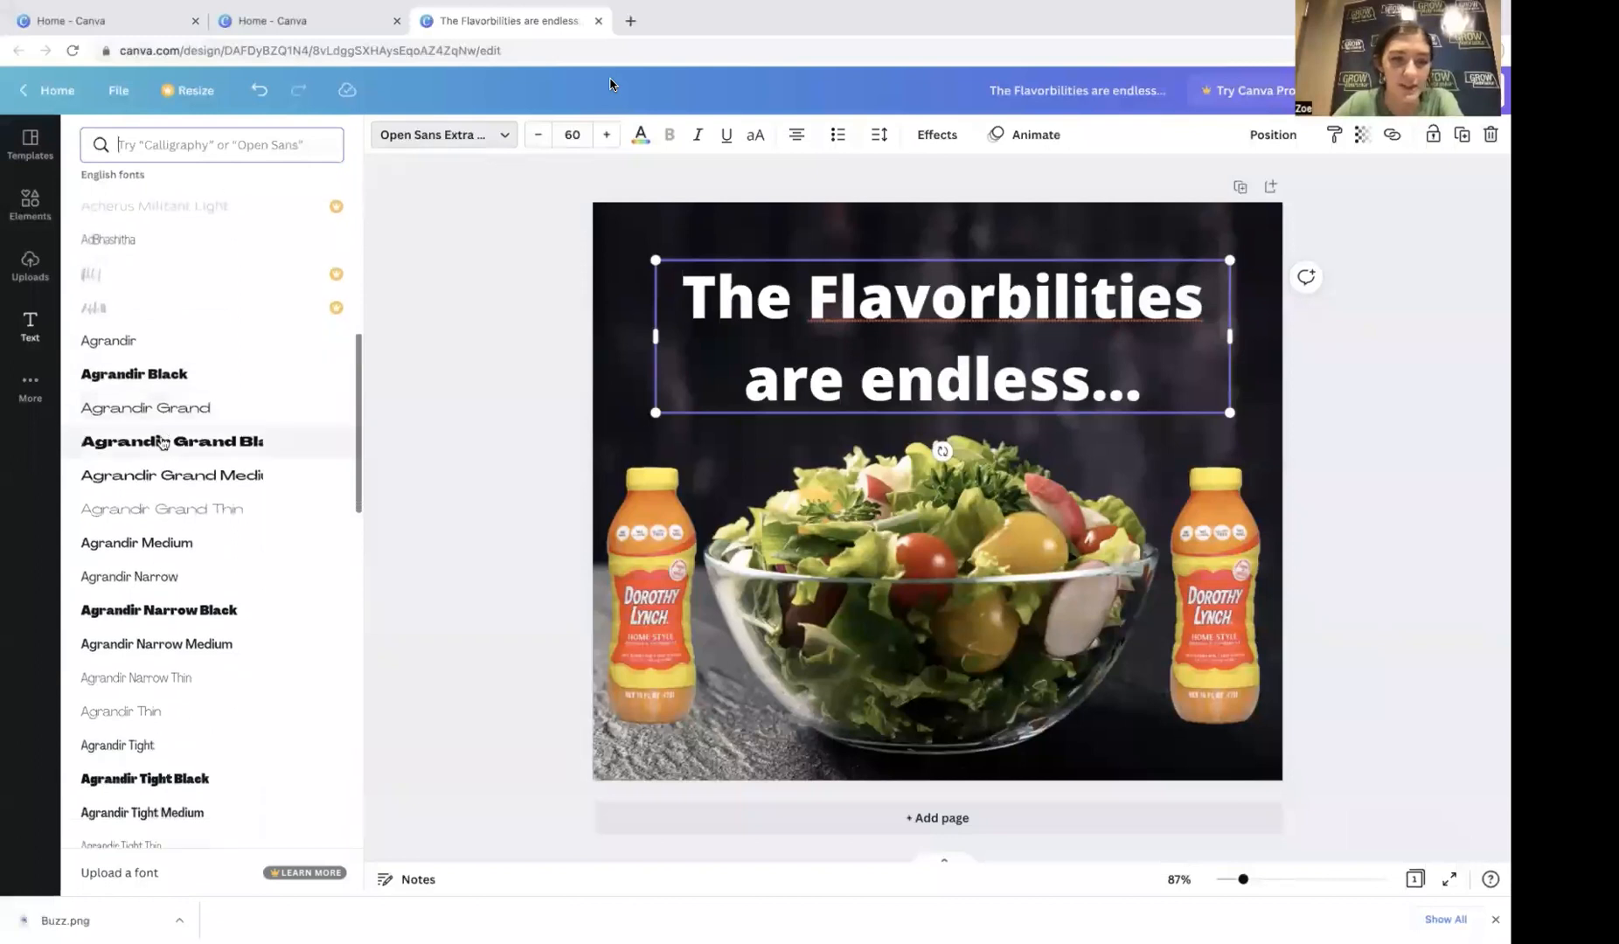
scroll(161, 441, down, 6)
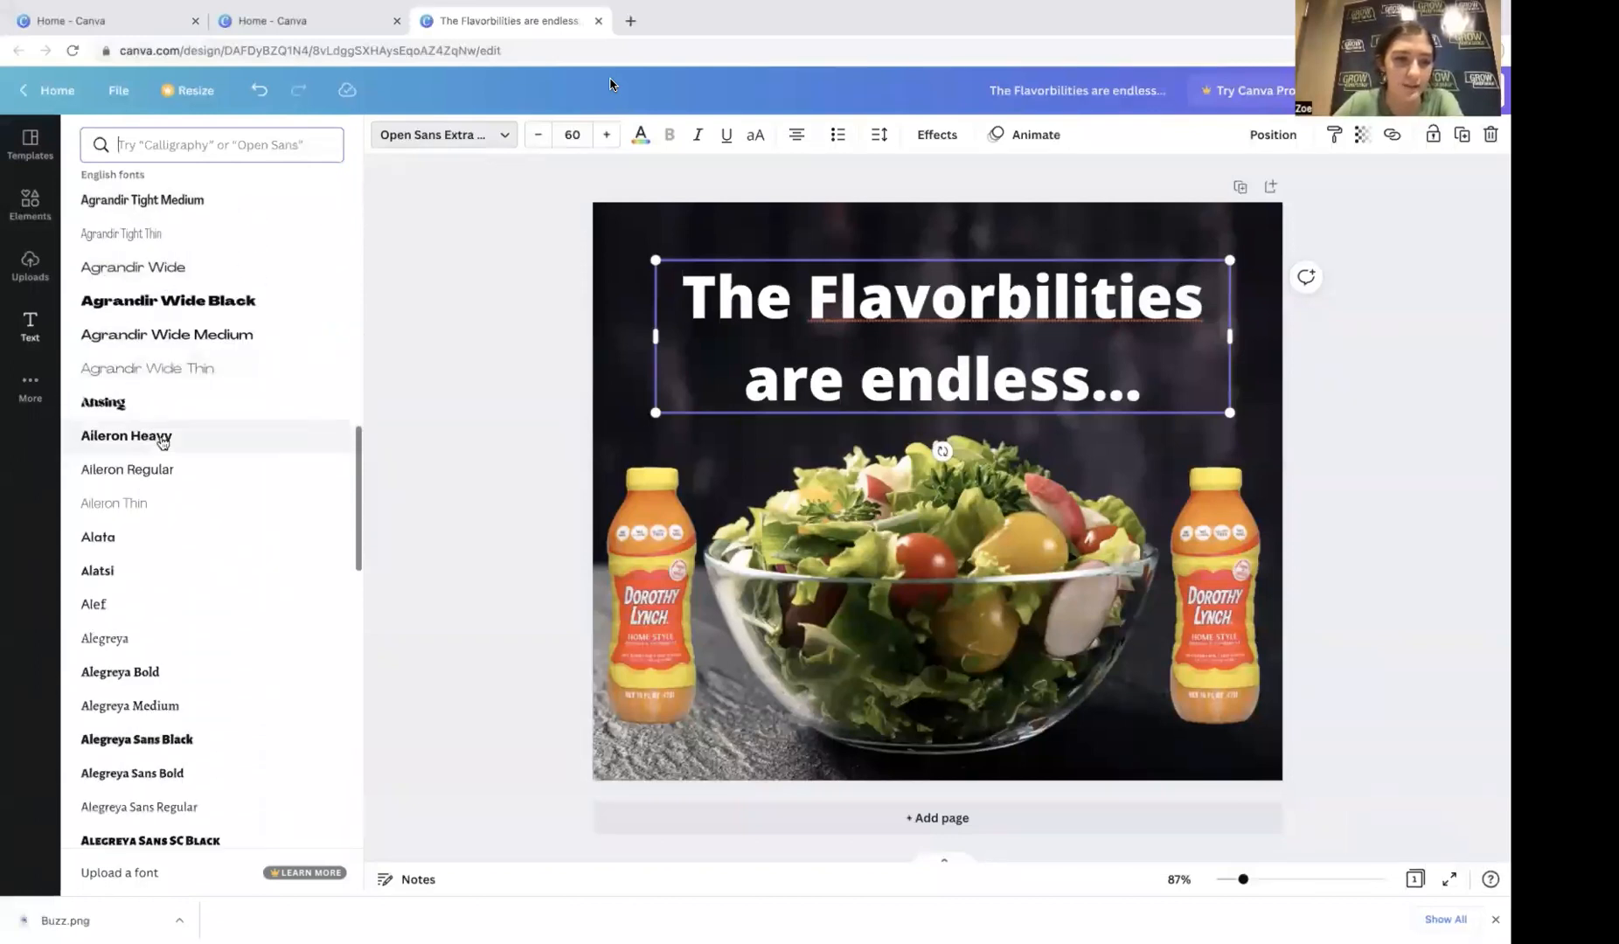
scroll(163, 442, down, 4)
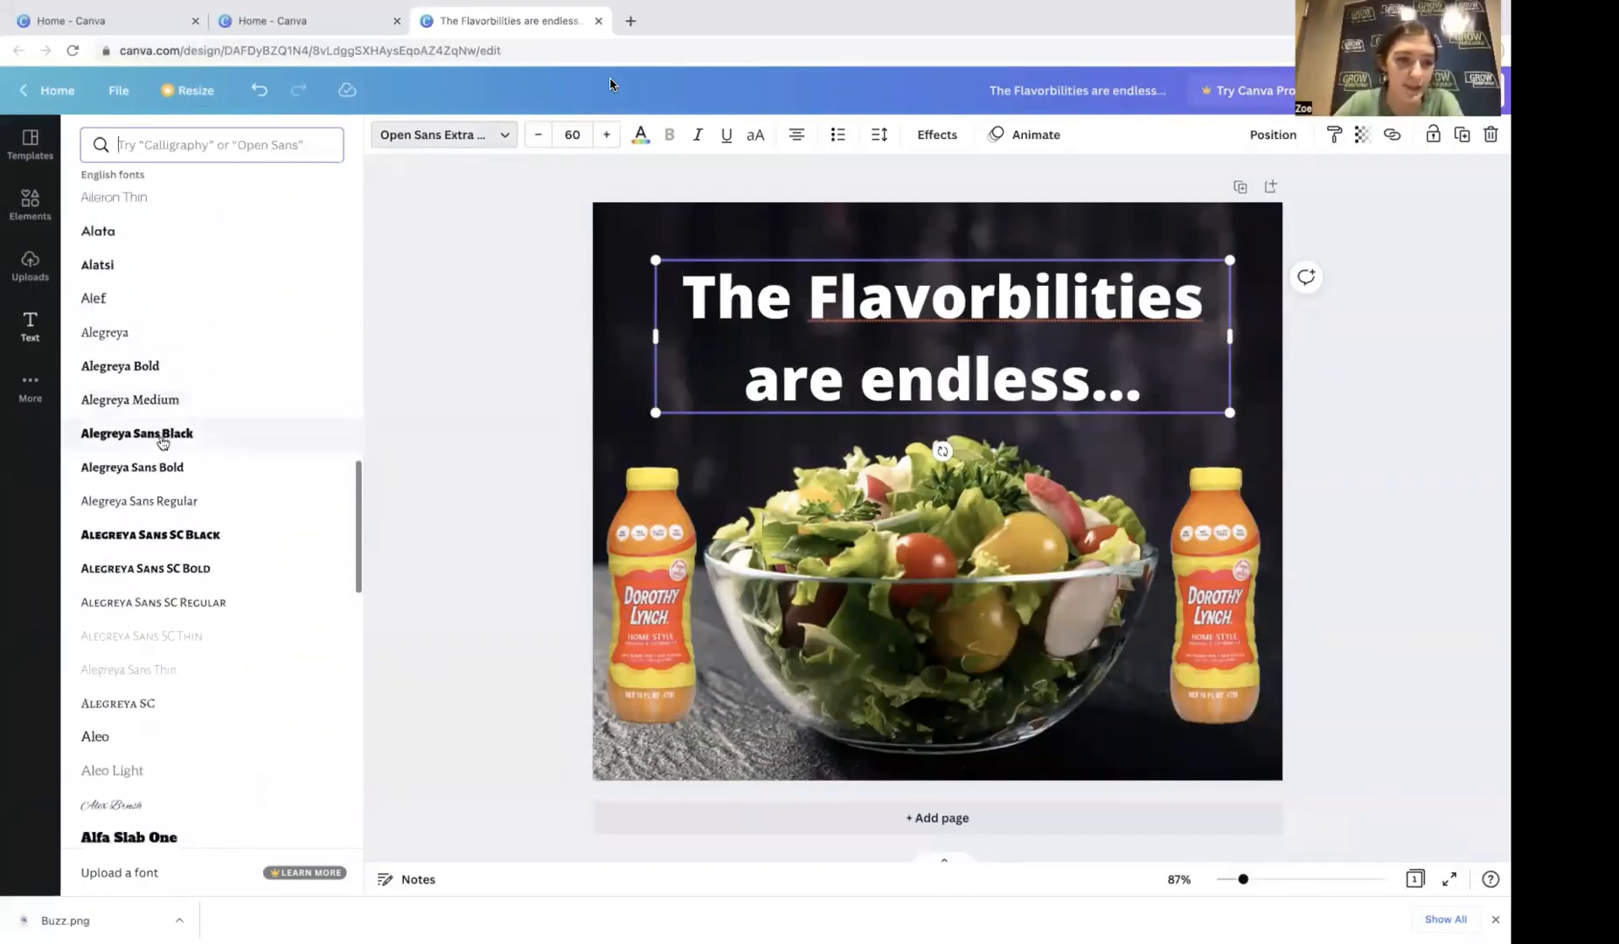
click(173, 538)
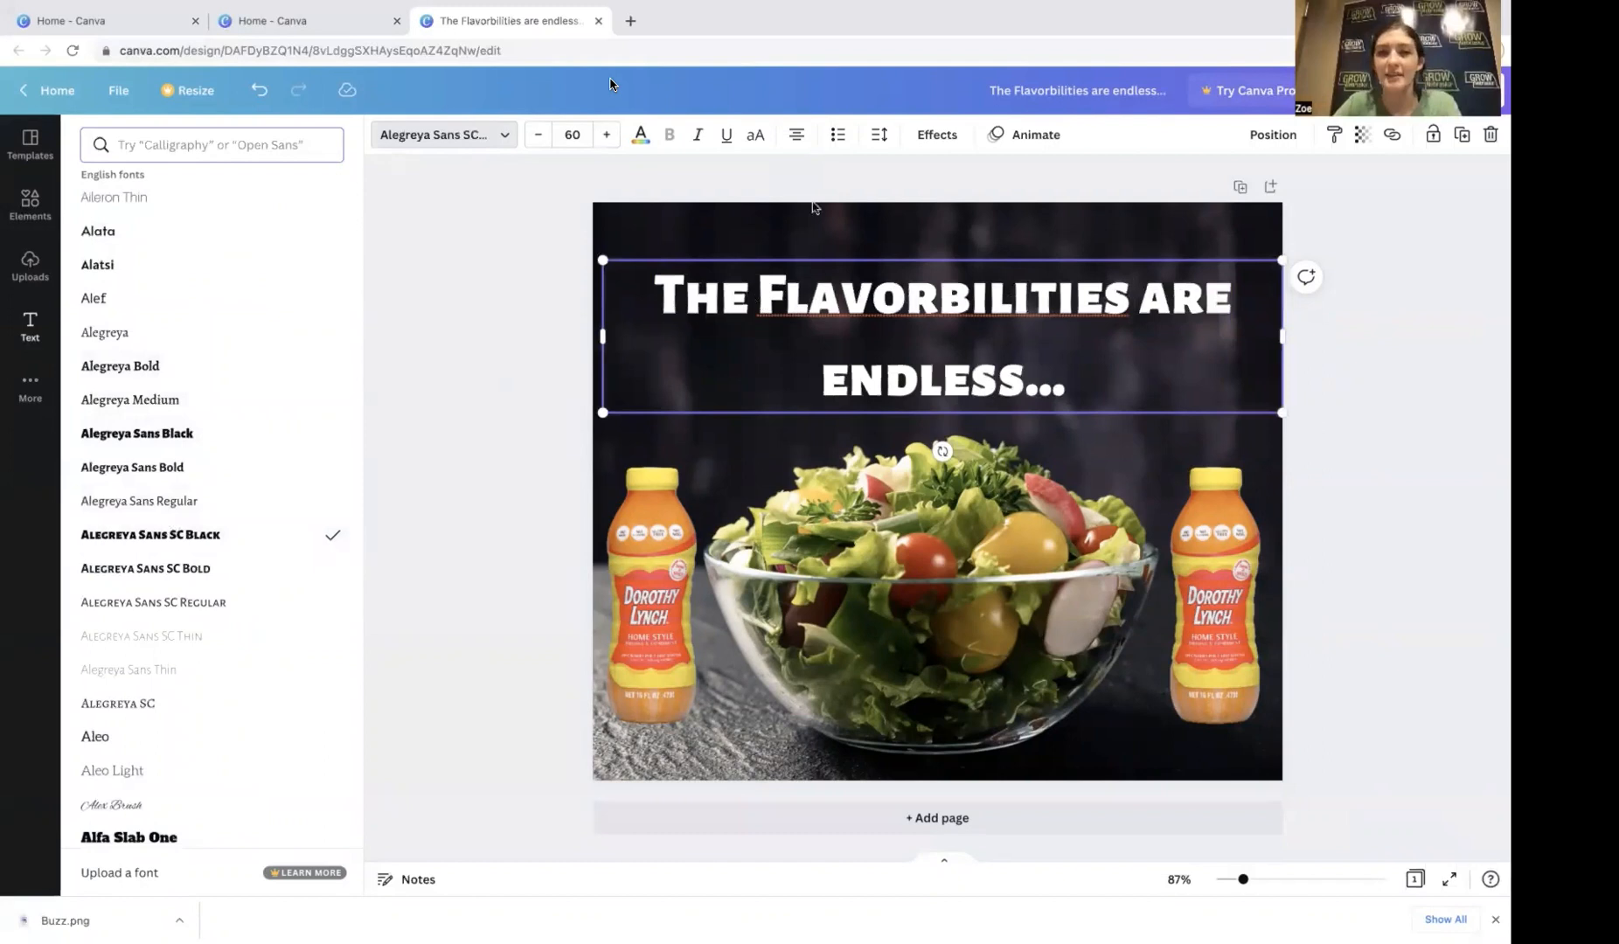
Step: Left-align the heading text and move it up closer to the upper edge of the image
click(795, 138)
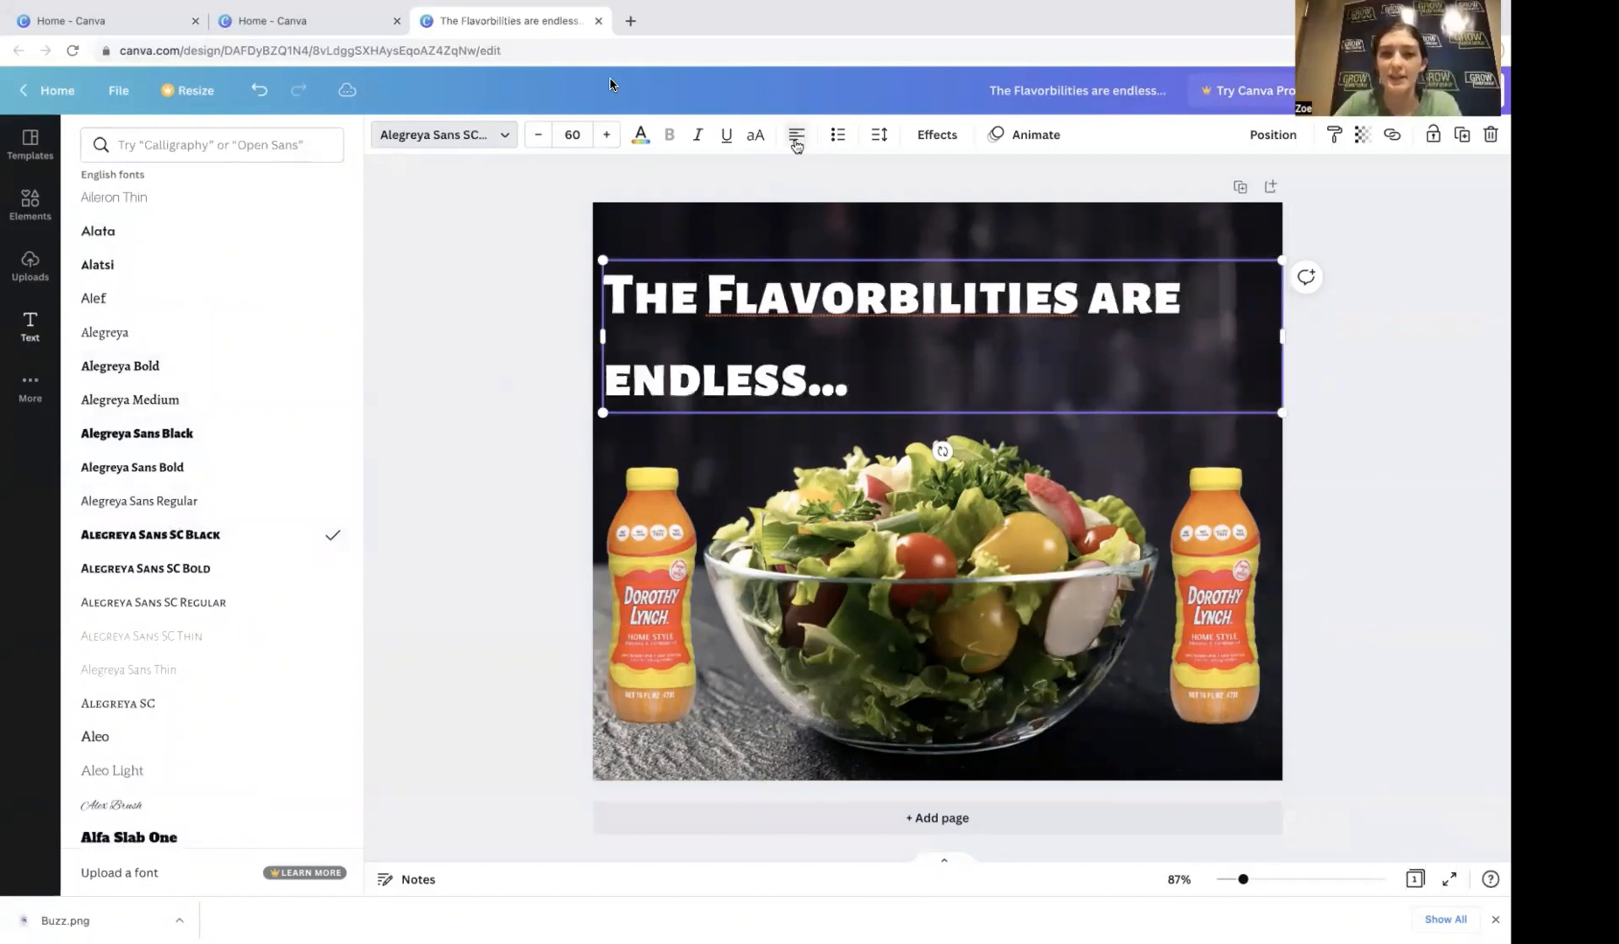
click(786, 300)
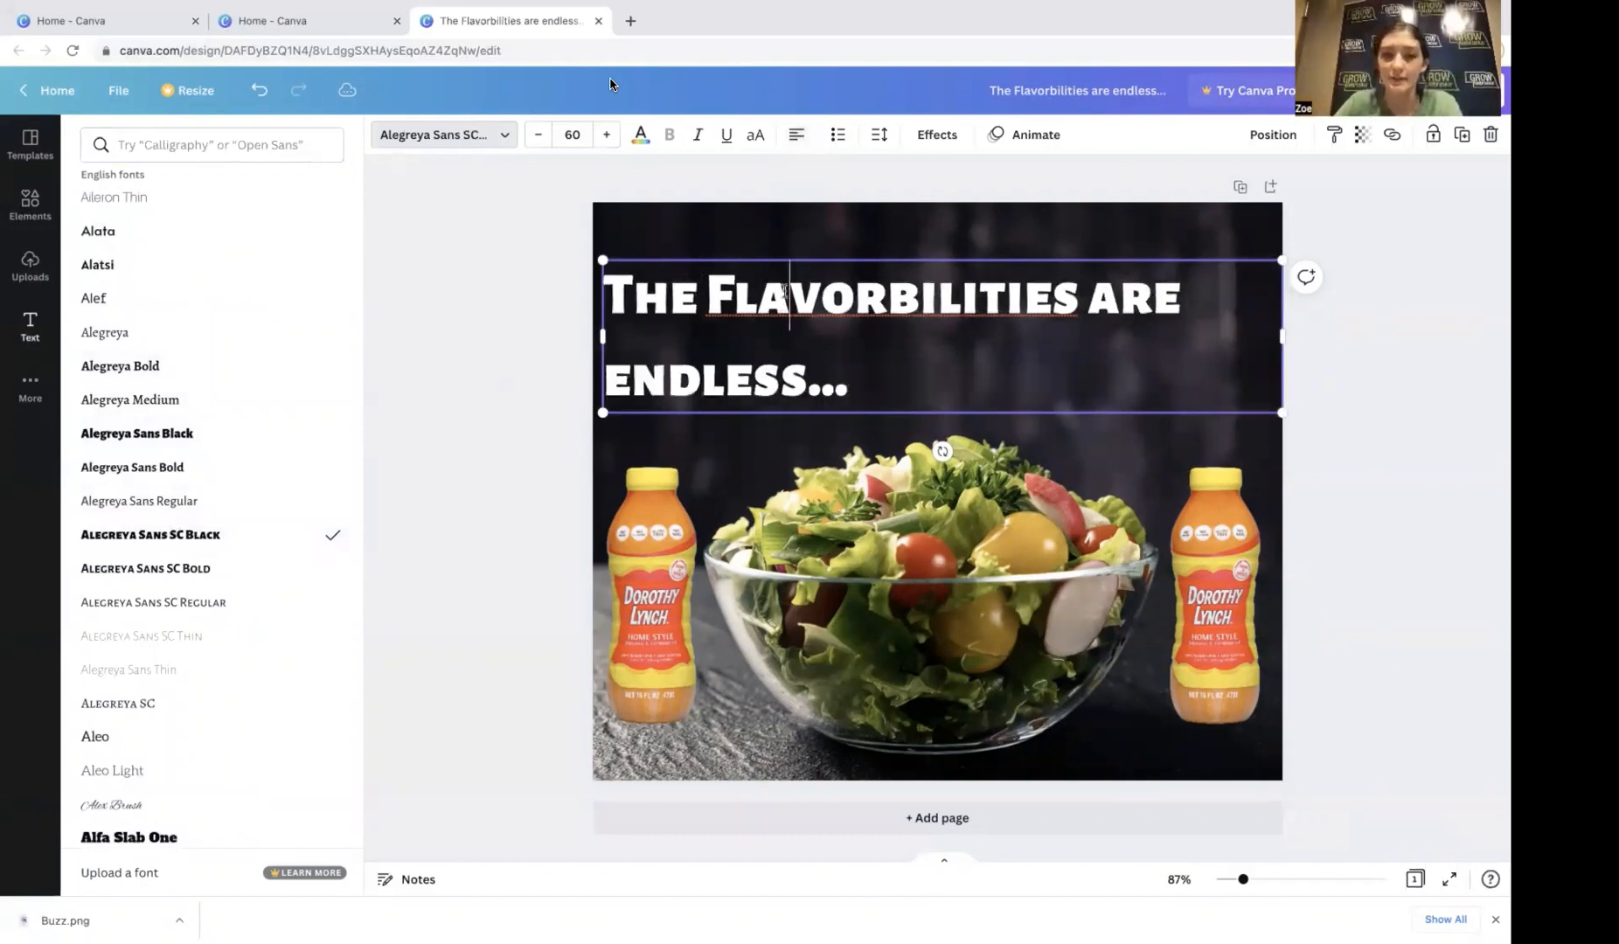
click(1434, 339)
click(1383, 350)
drag(1180, 320, 1180, 282)
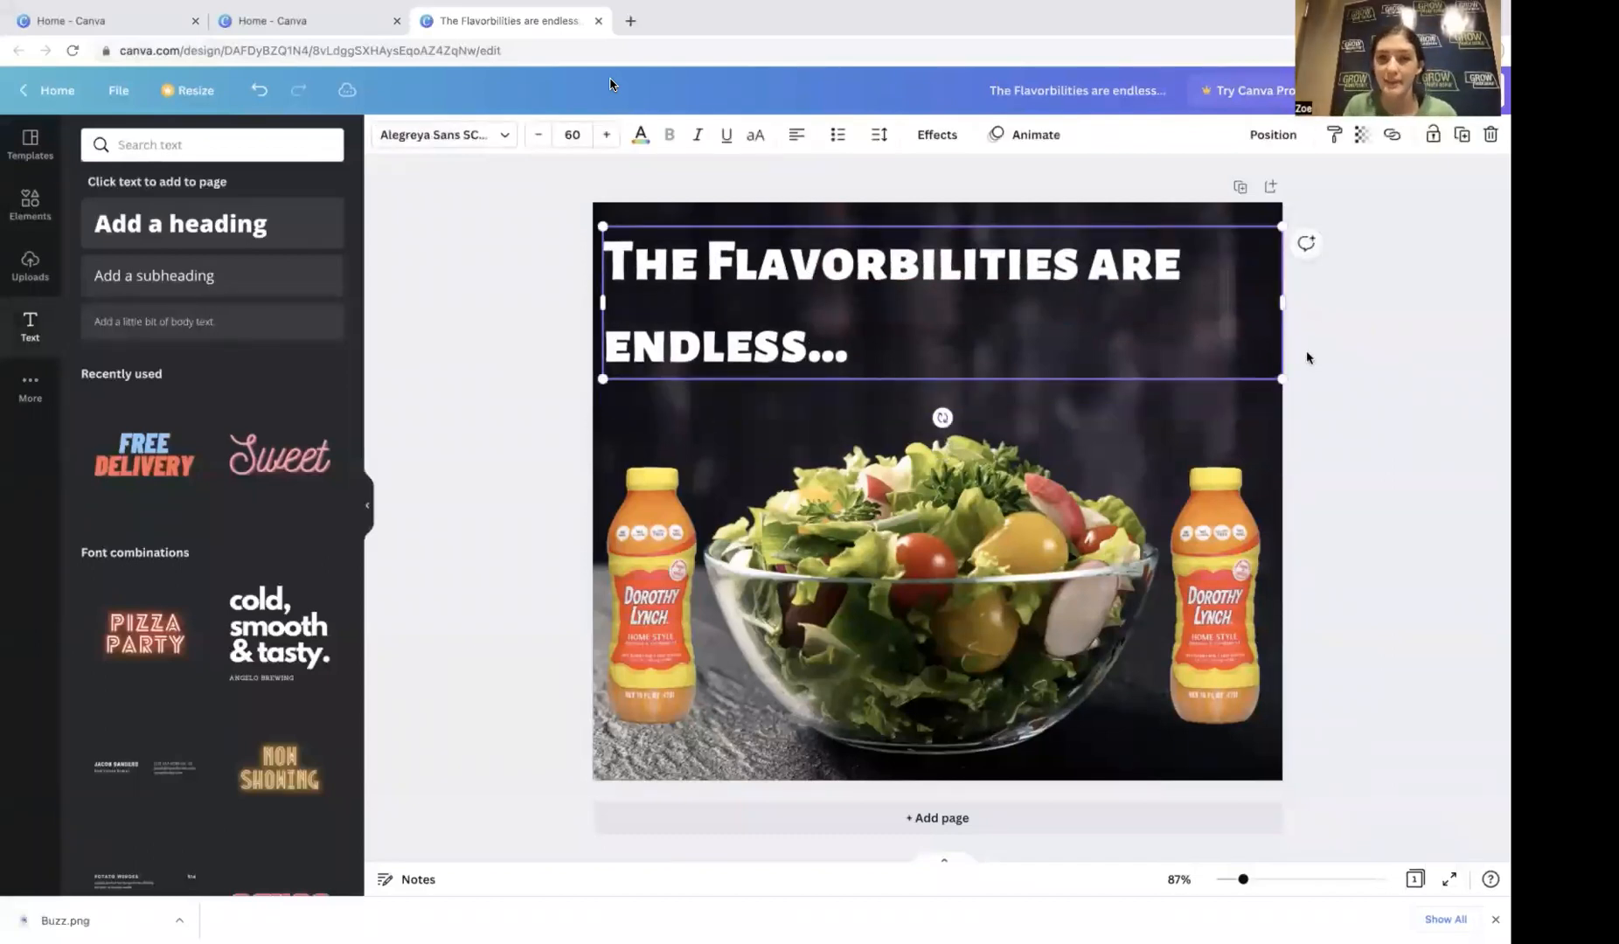
Step: Give the heading text a Background effect and colour it light orange
click(938, 134)
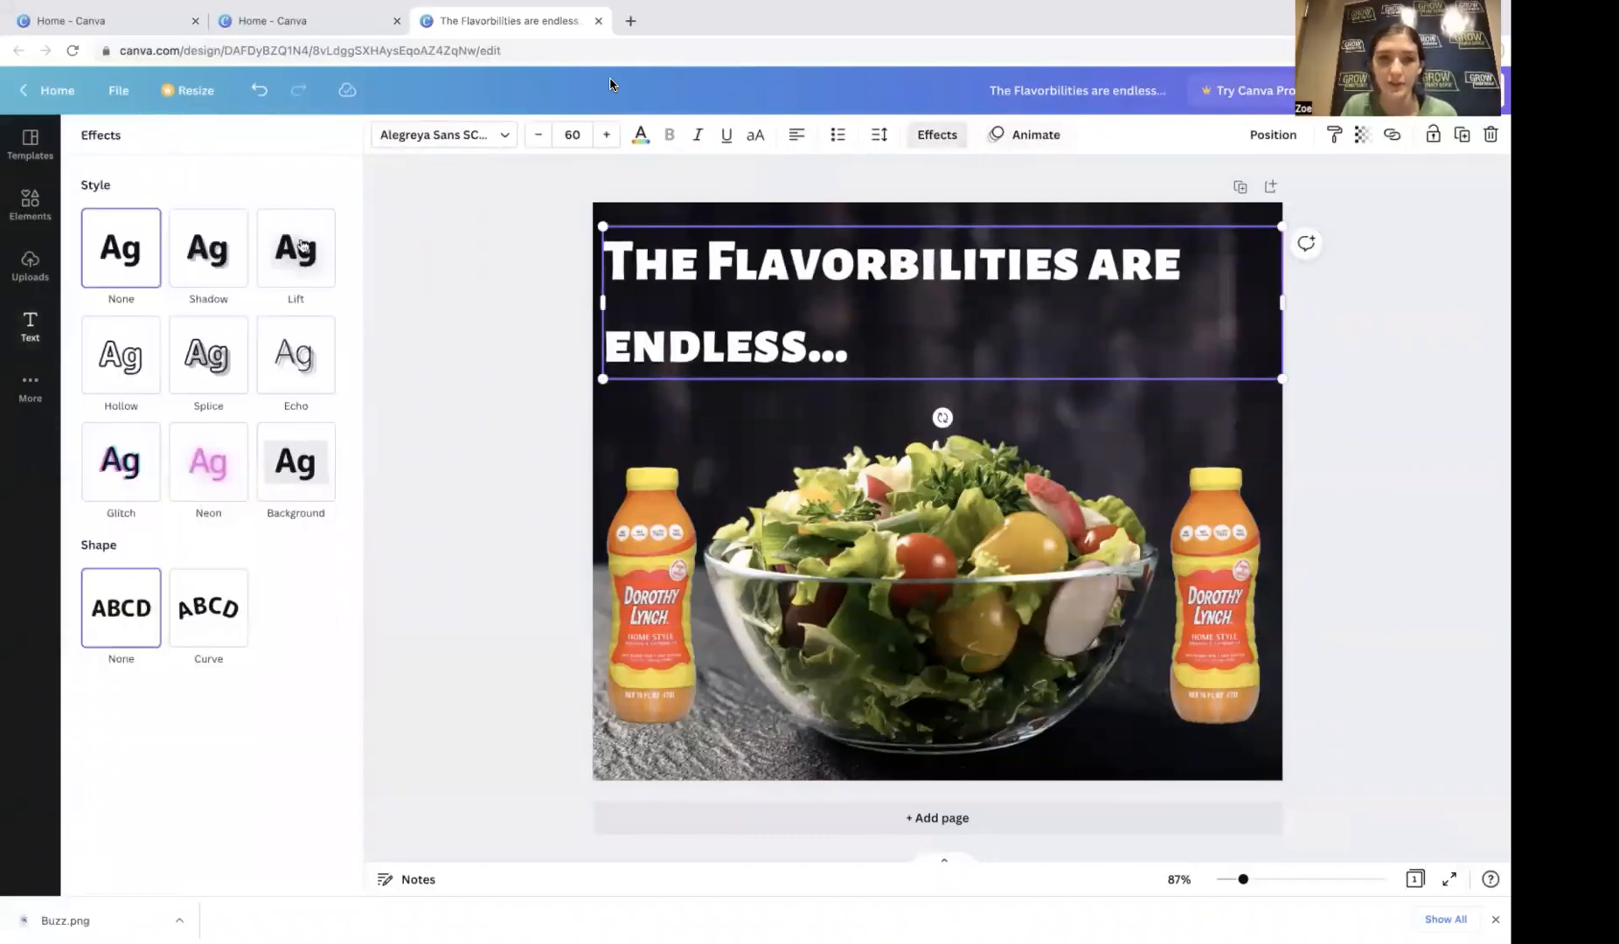
click(280, 474)
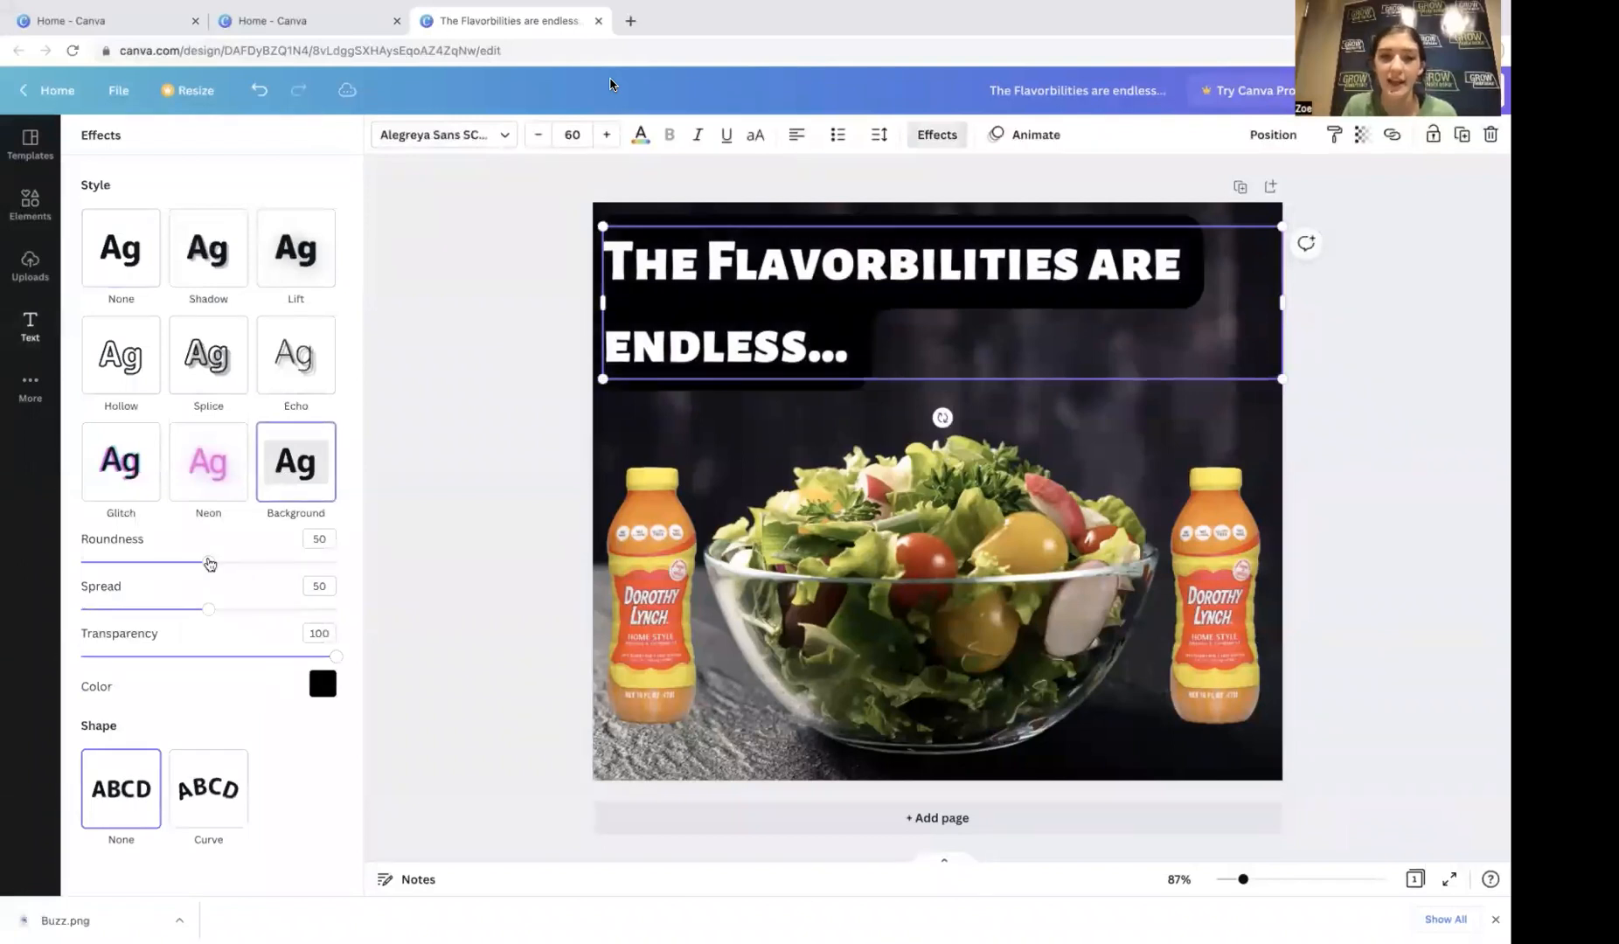
click(320, 682)
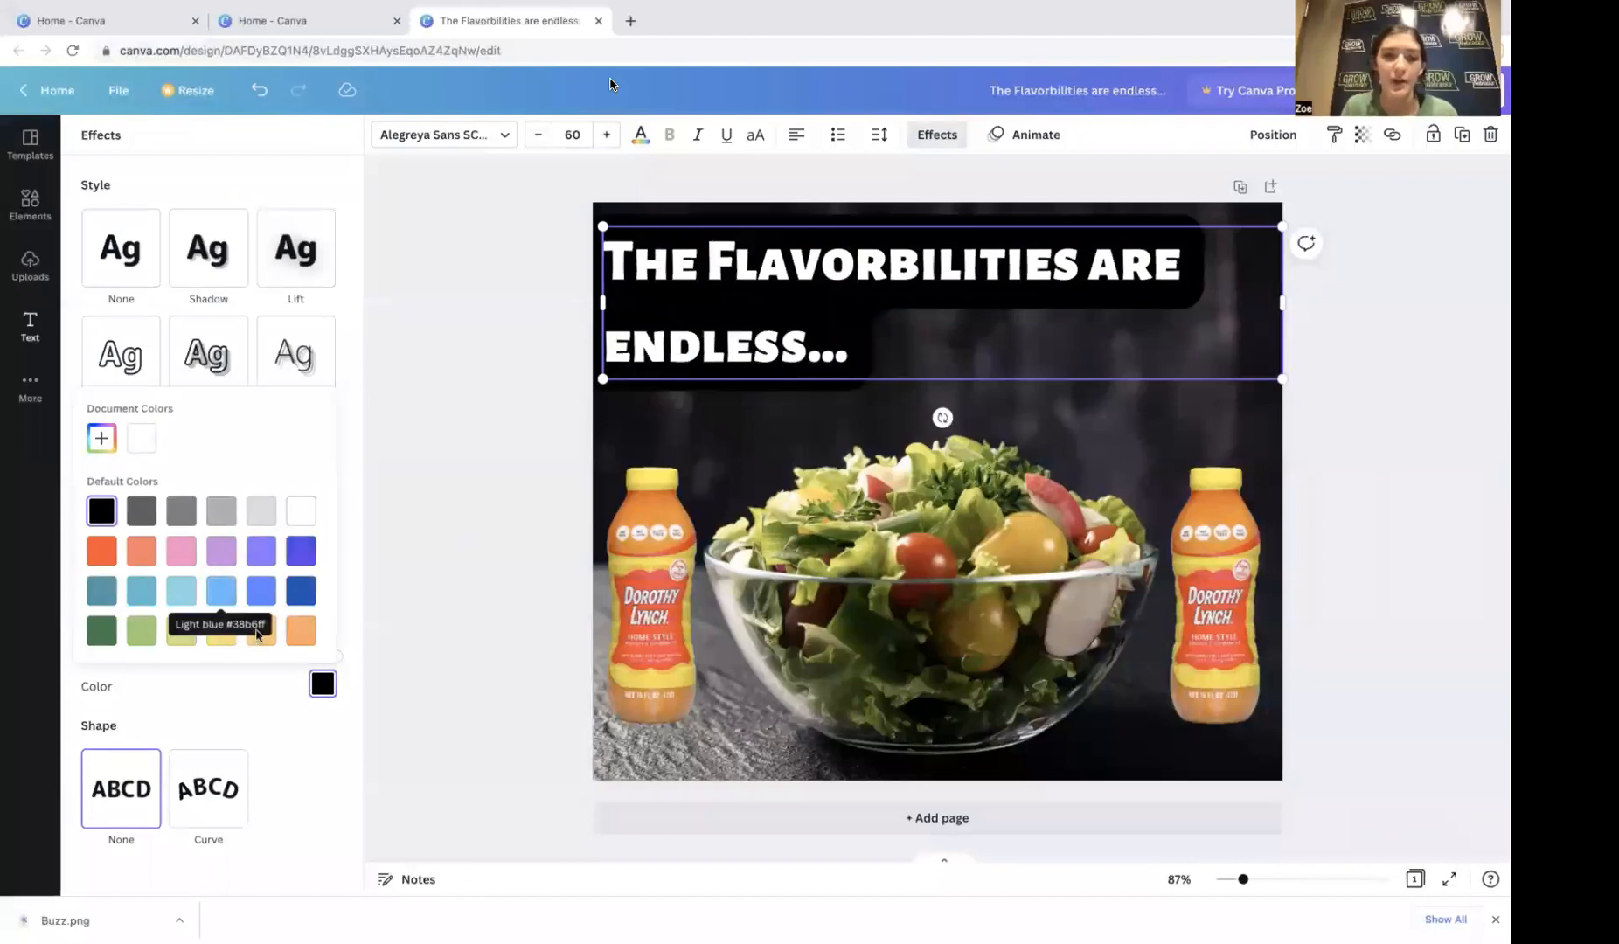
click(302, 629)
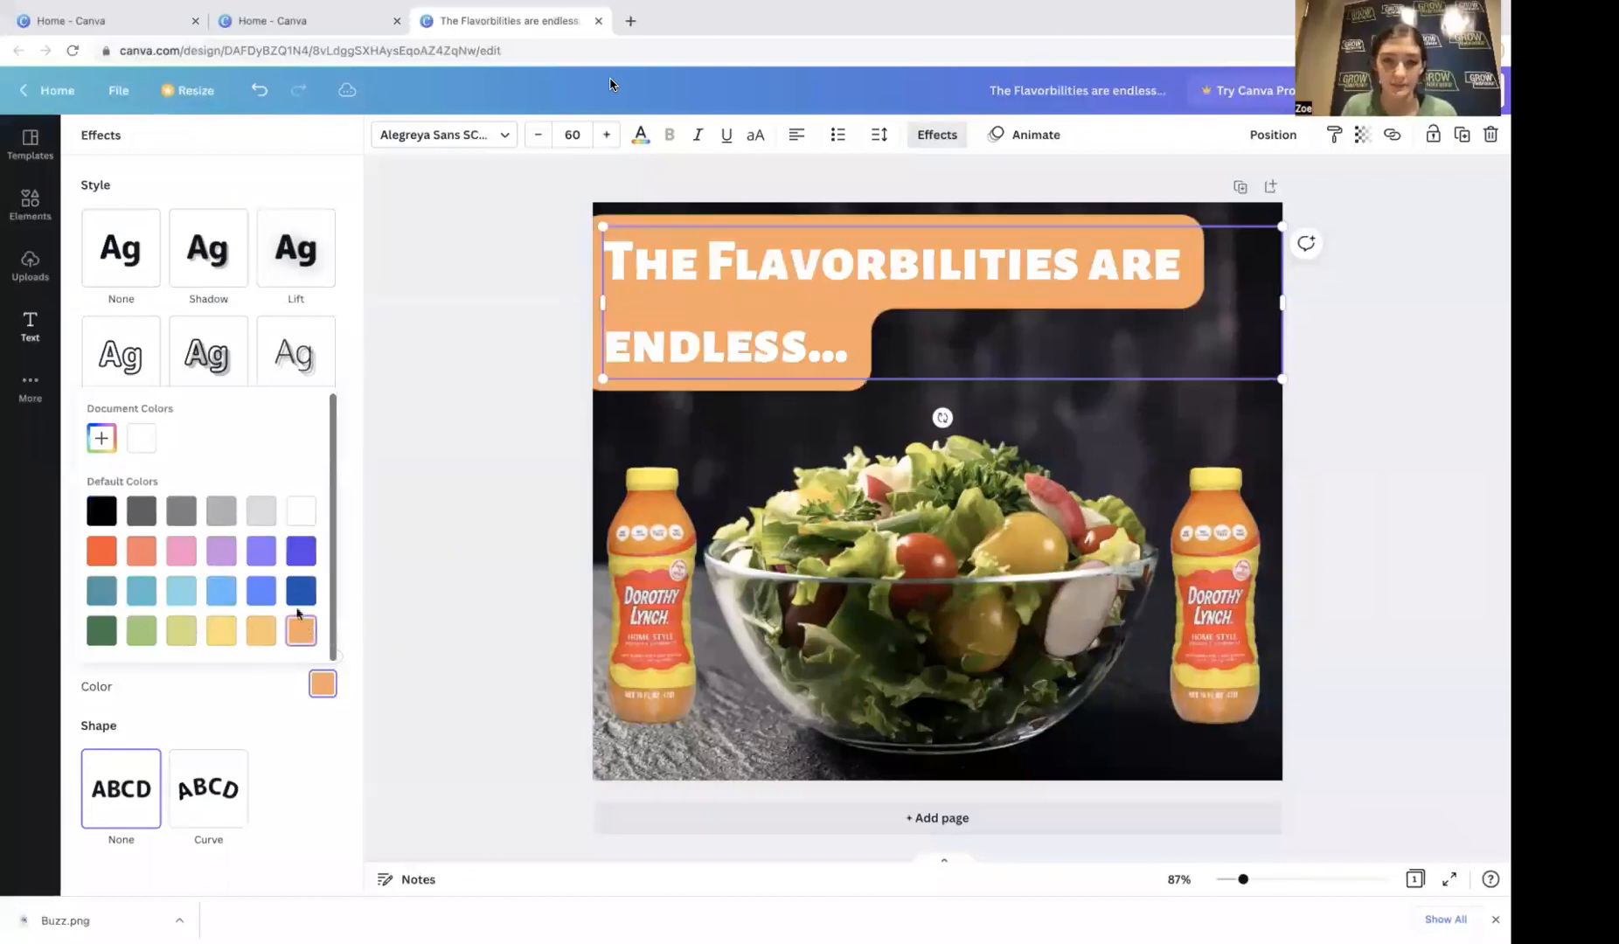
click(263, 695)
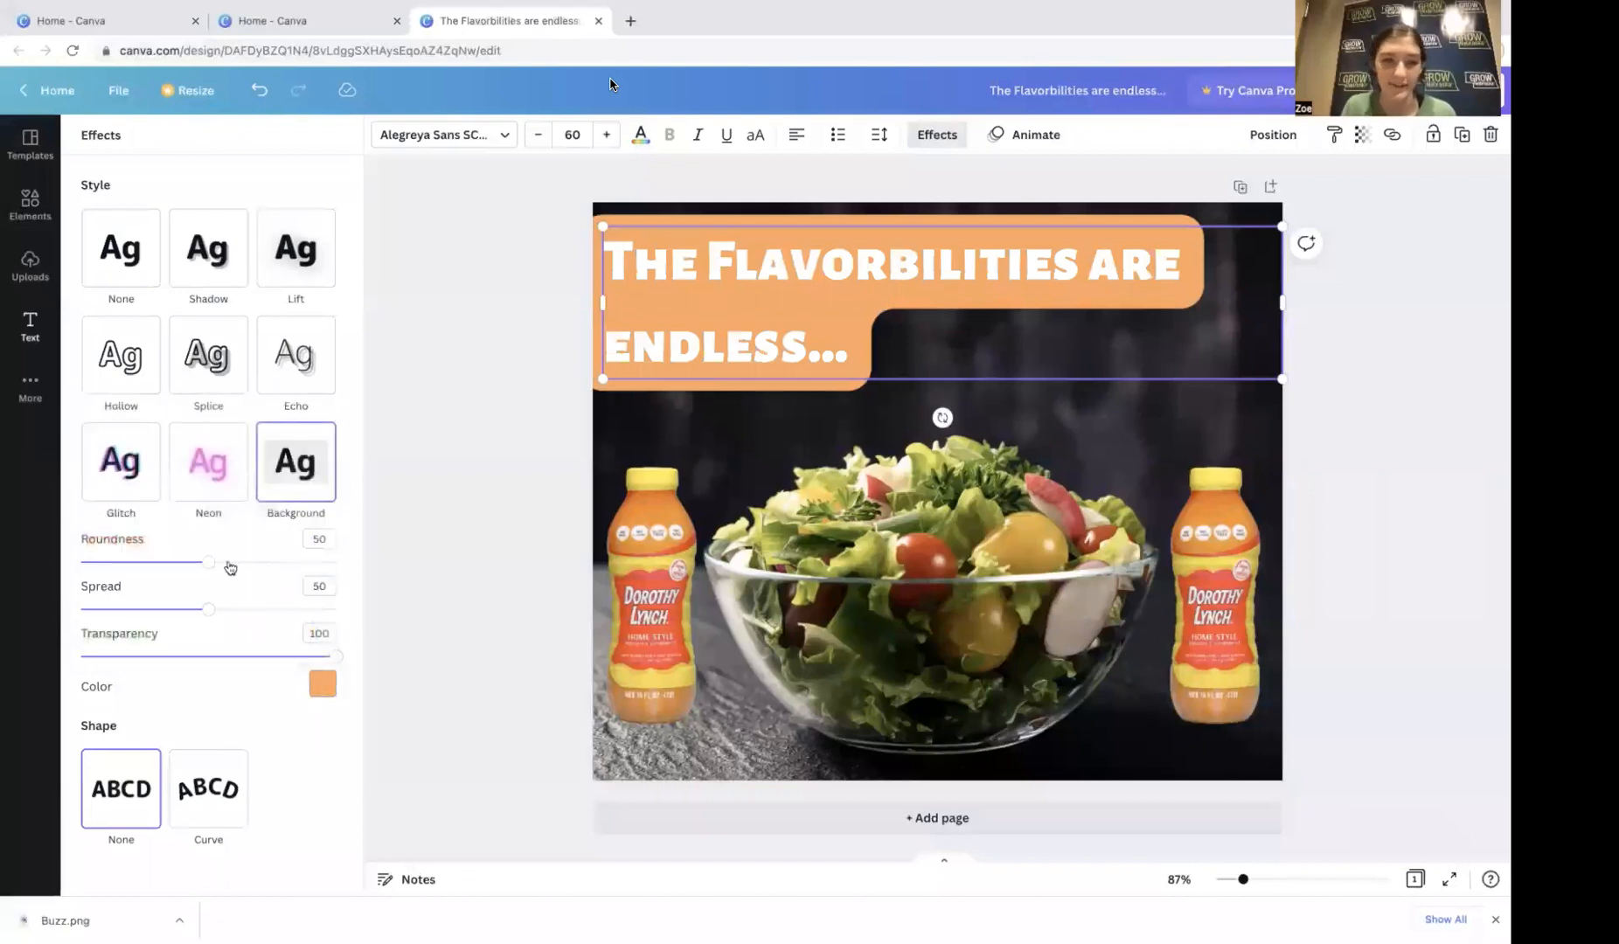
Step: Try roundness 49, spread 9 and transparency 99 on the heading's background, and reset the effect style to None
drag(216, 567, 206, 535)
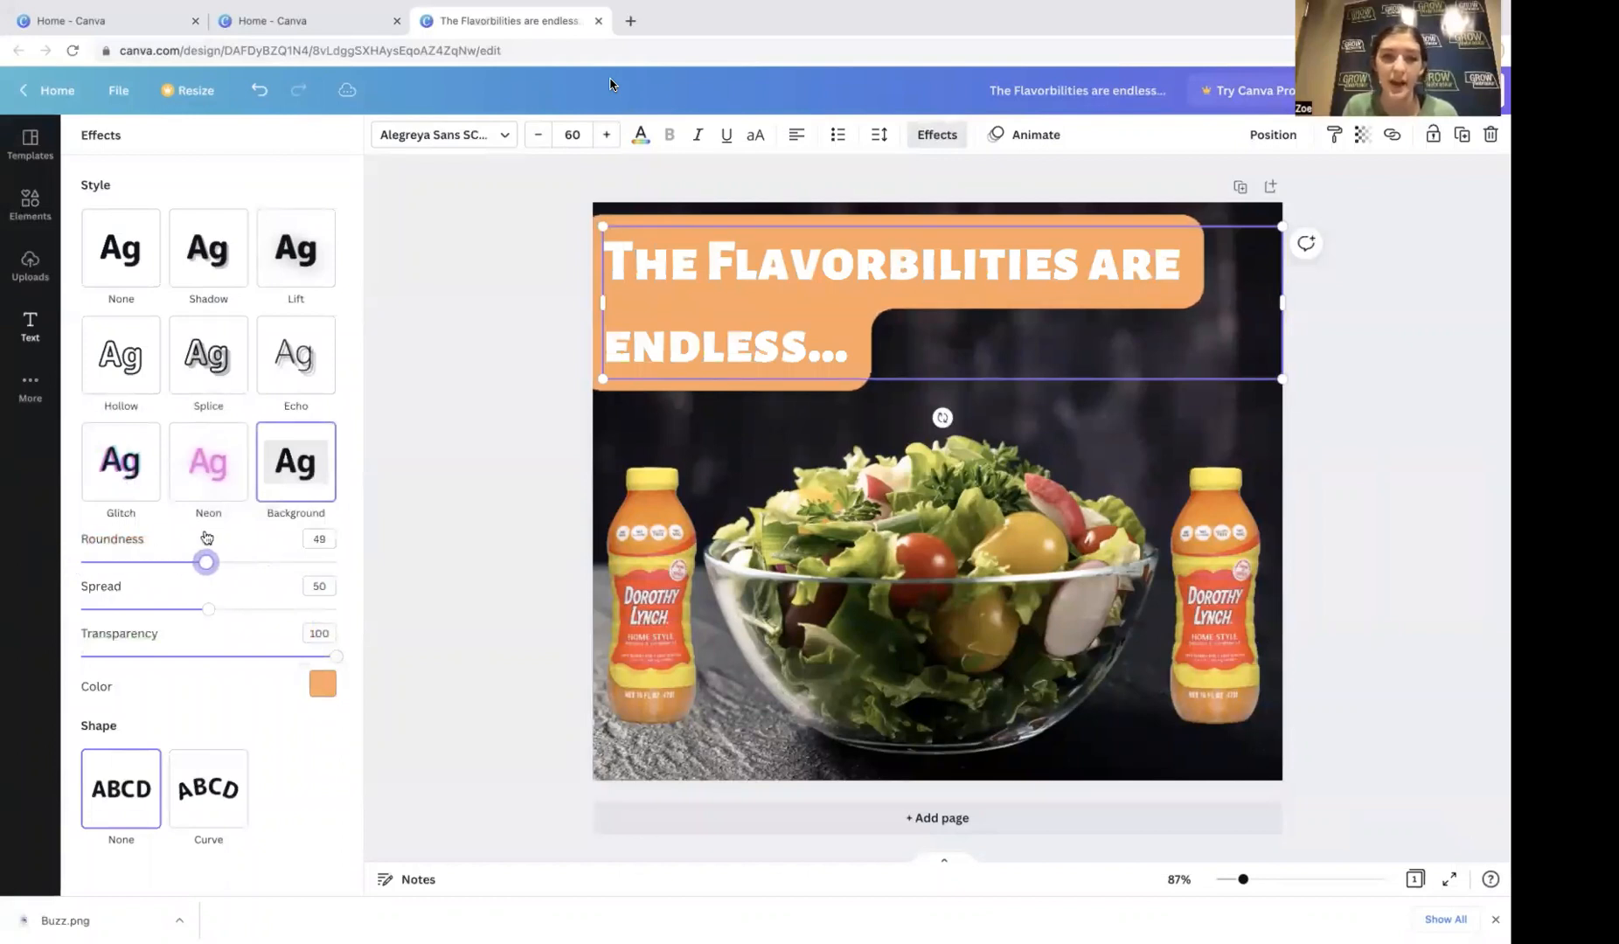
drag(208, 609, 103, 590)
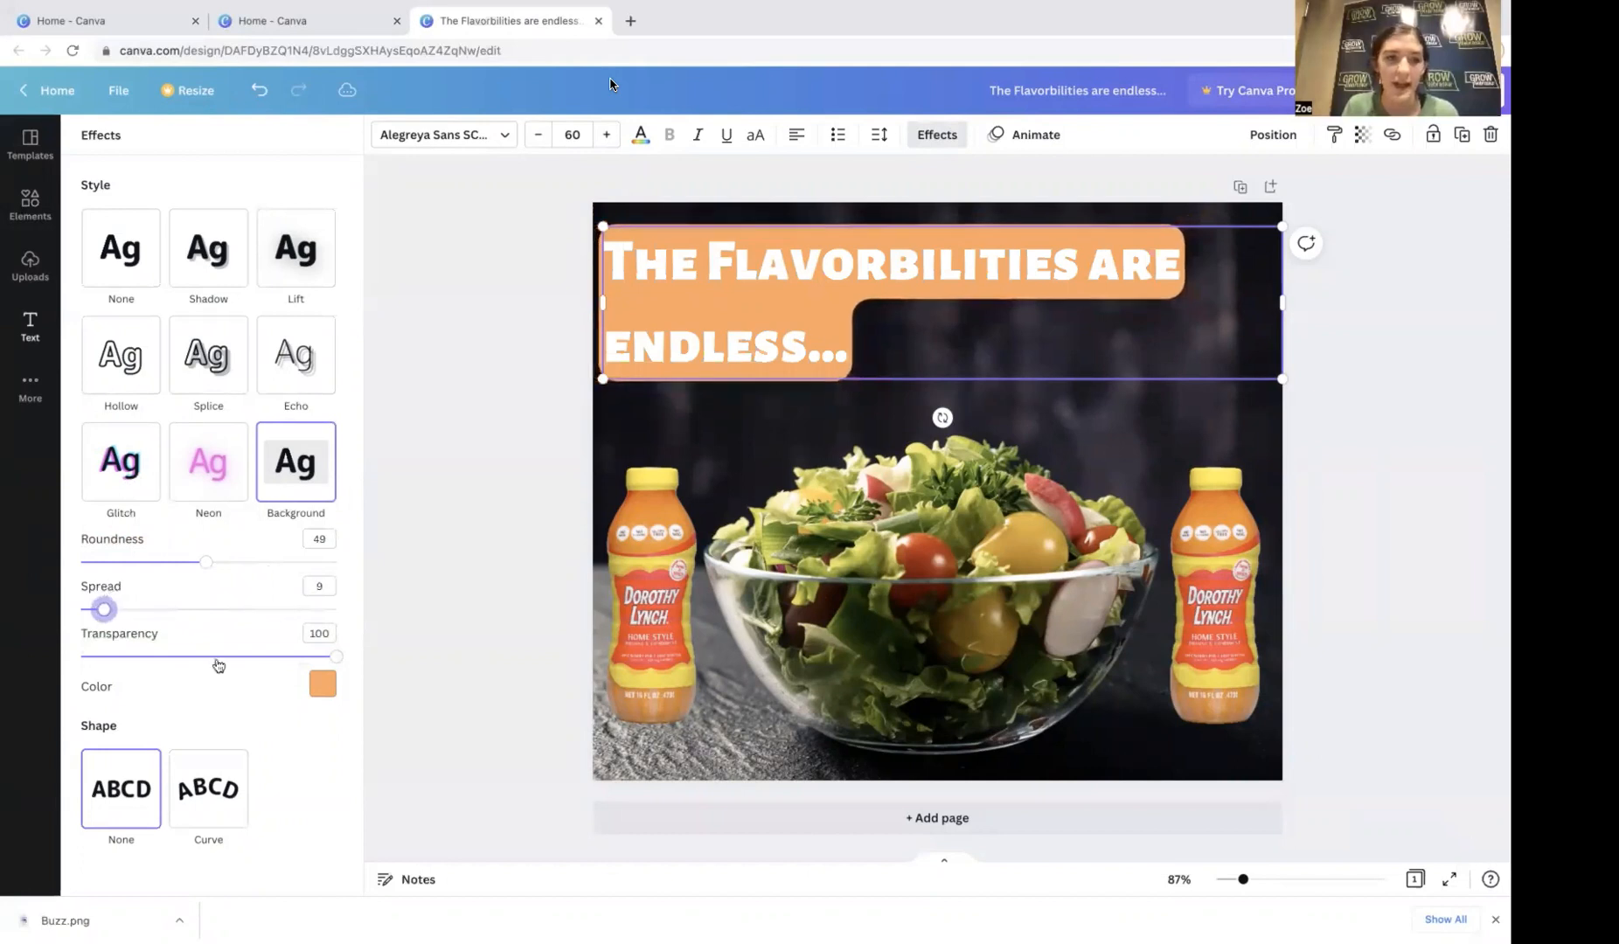
mouse_move(333, 663)
mouse_down()
mouse_move(249, 654)
mouse_move(354, 646)
mouse_move(252, 648)
mouse_move(333, 654)
mouse_up()
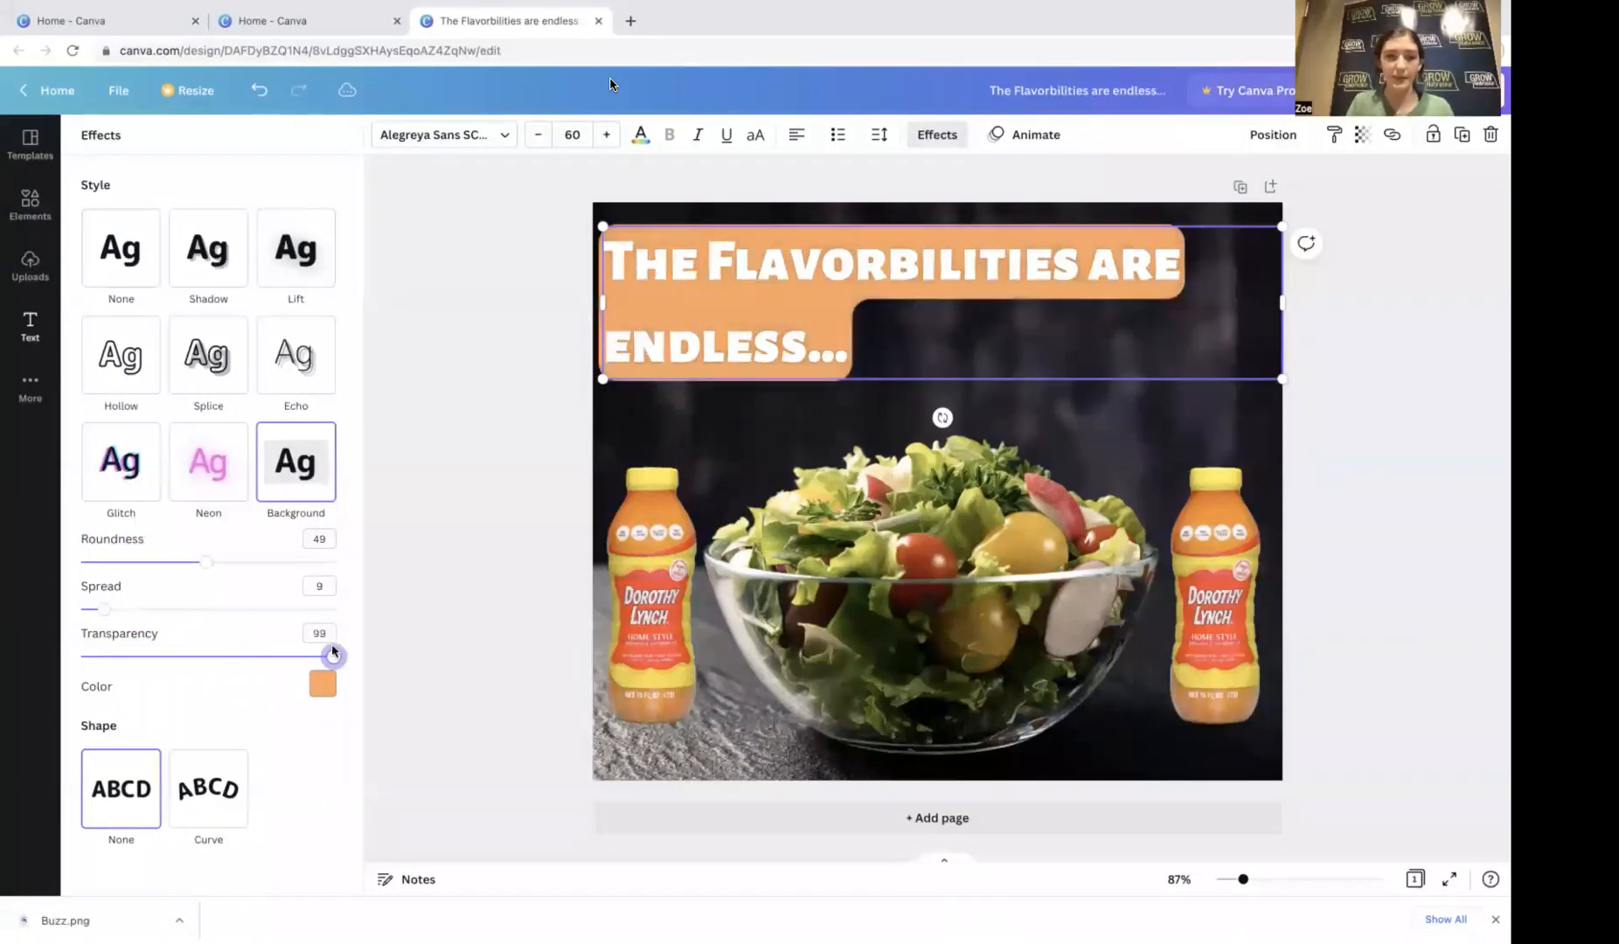
click(119, 271)
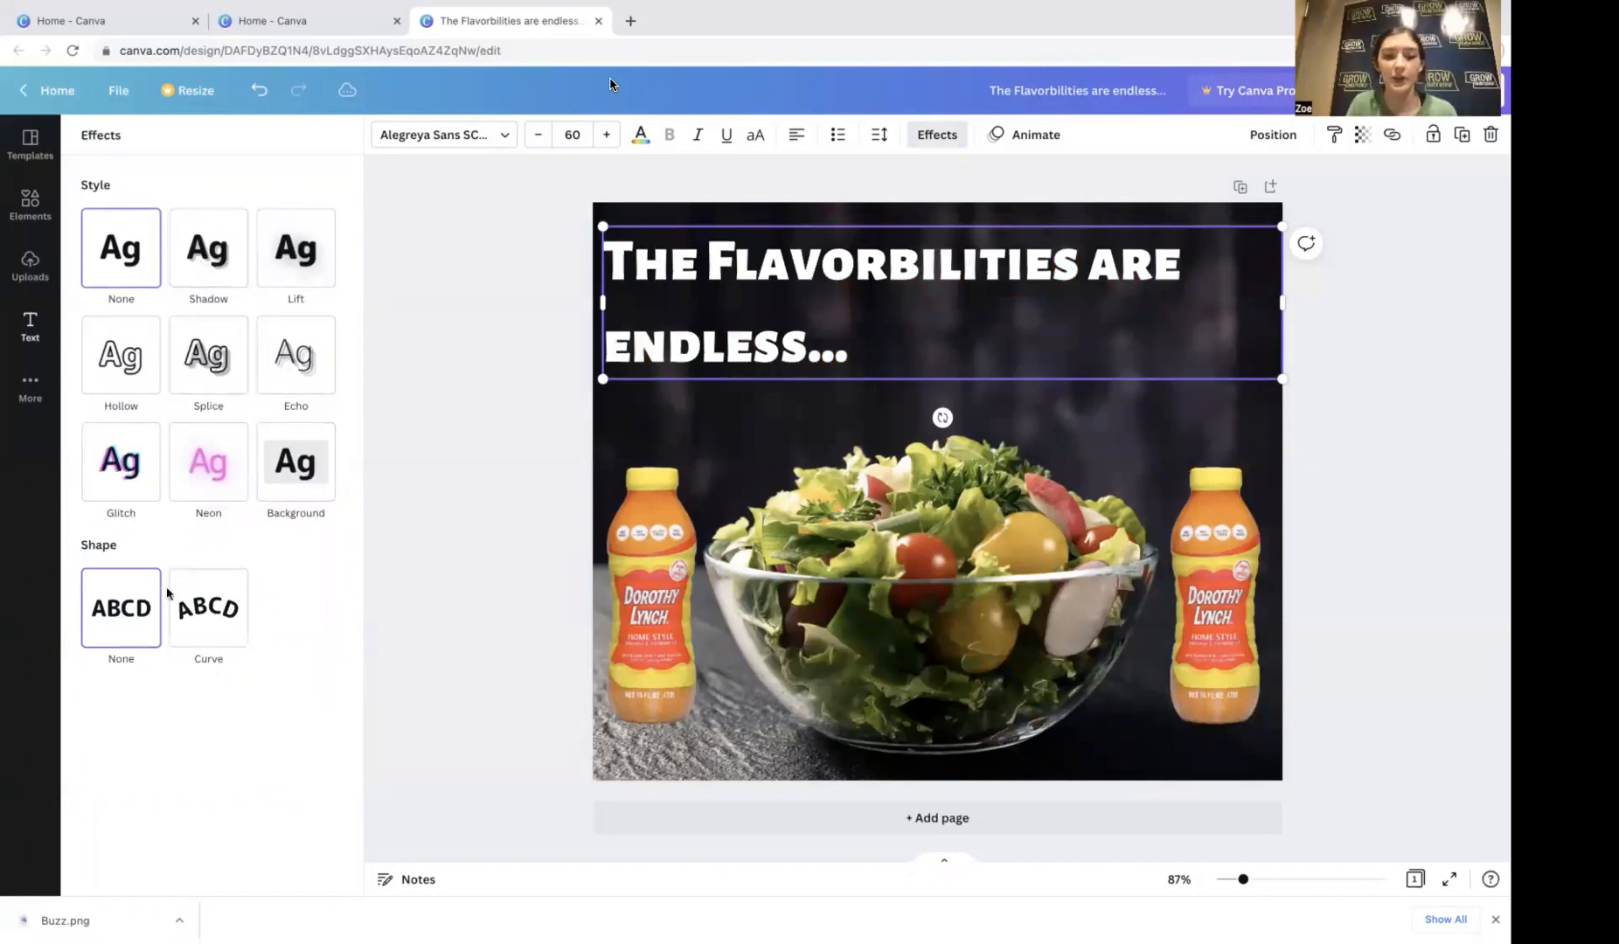
Step: Try a Curve shape of 36 on the heading and reset the shape to None
click(192, 609)
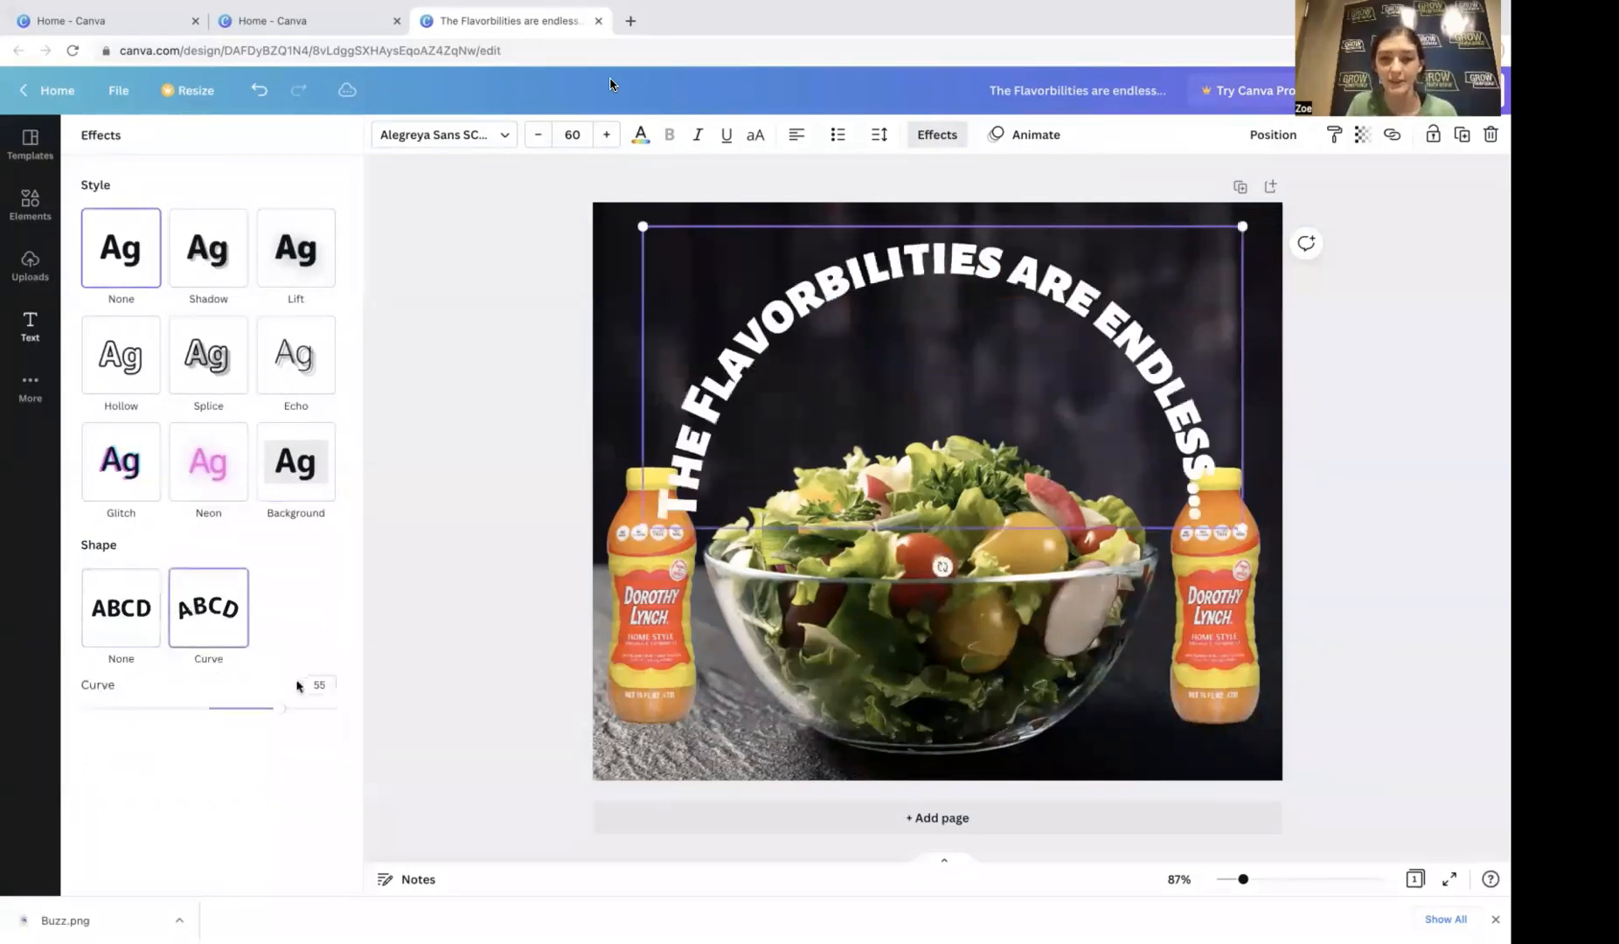
drag(281, 714, 244, 717)
click(145, 641)
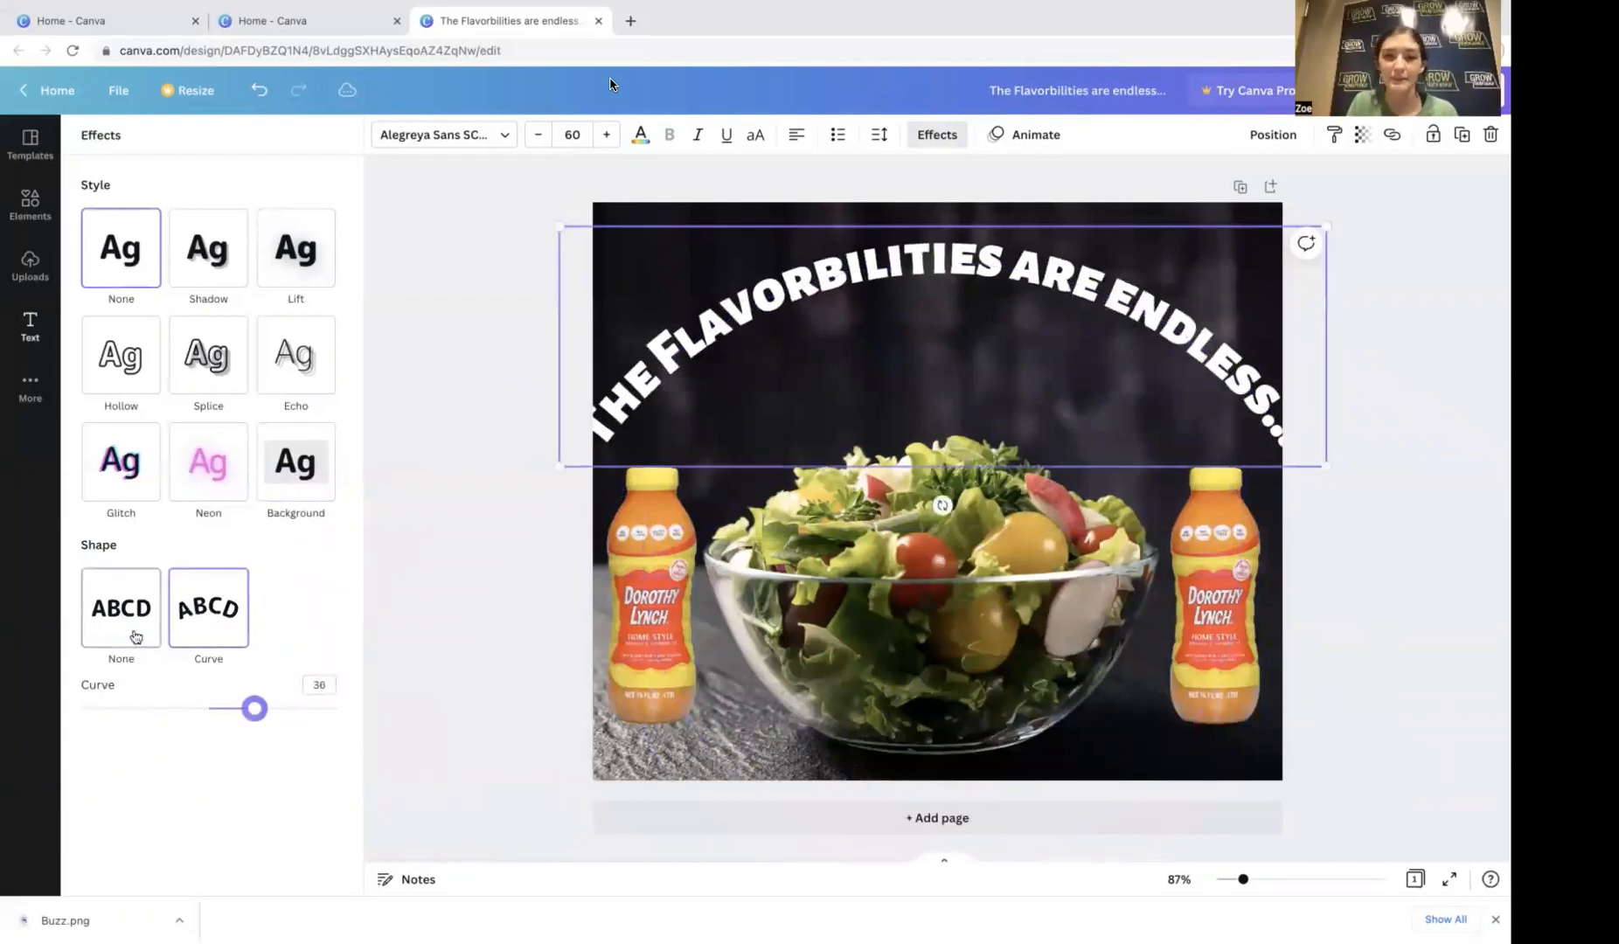
Step: Place the heading near the upper-left corner of the image, wrapped so that "are endless..." forms the second line
drag(732, 276, 779, 270)
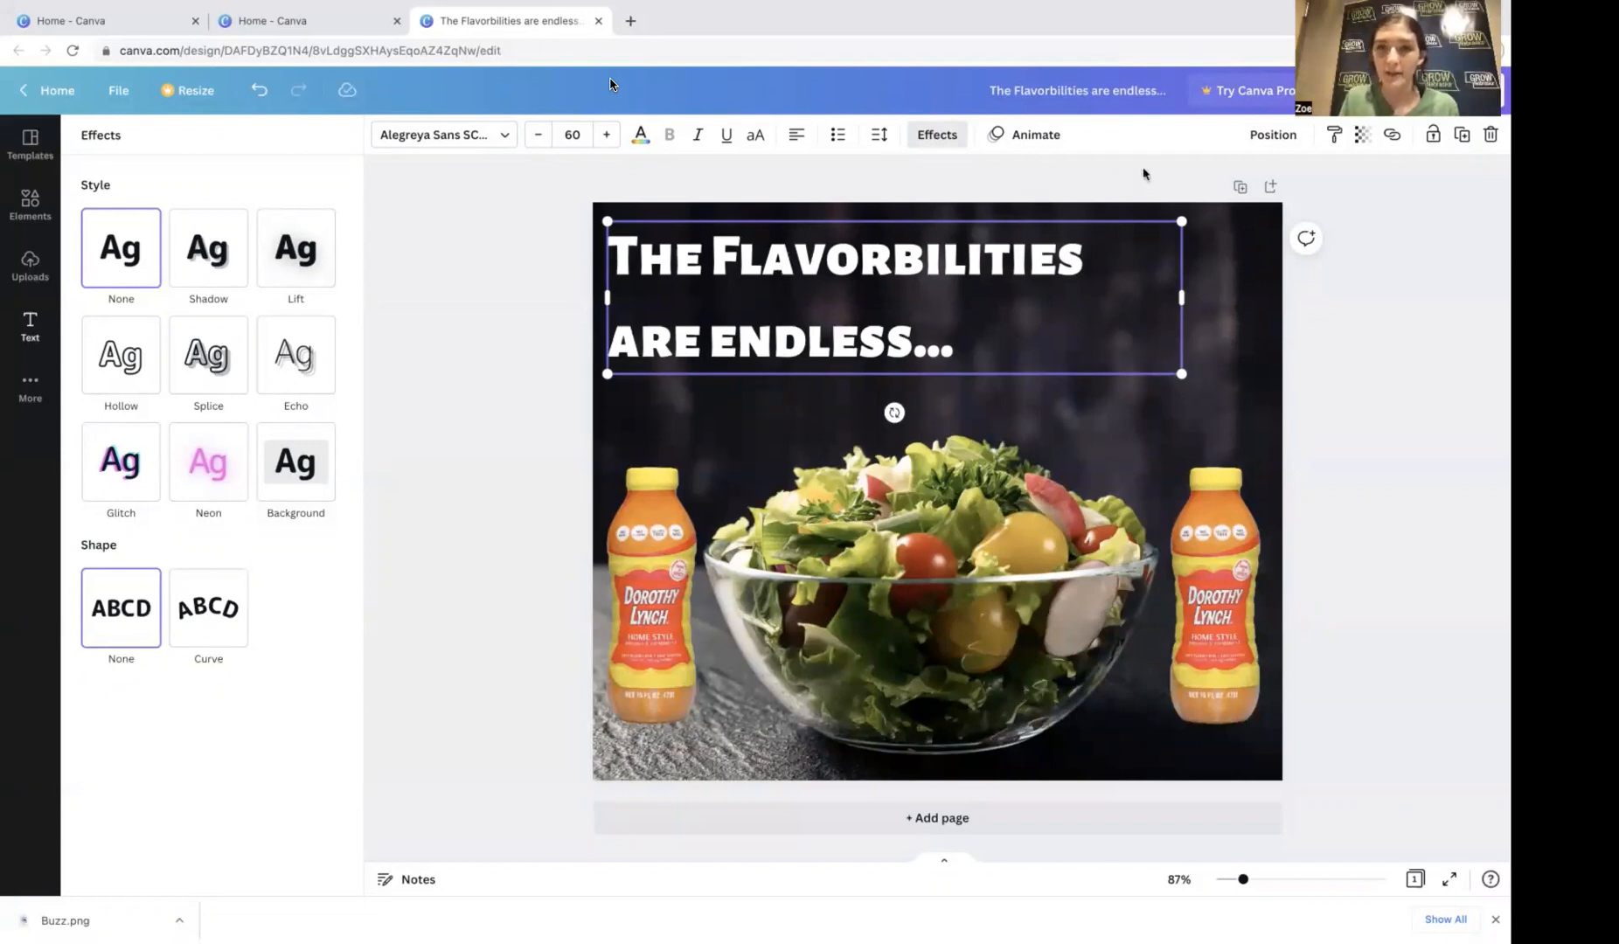
Step: Apply the Burst text animation to the heading on enter and preview the animated design
click(1045, 146)
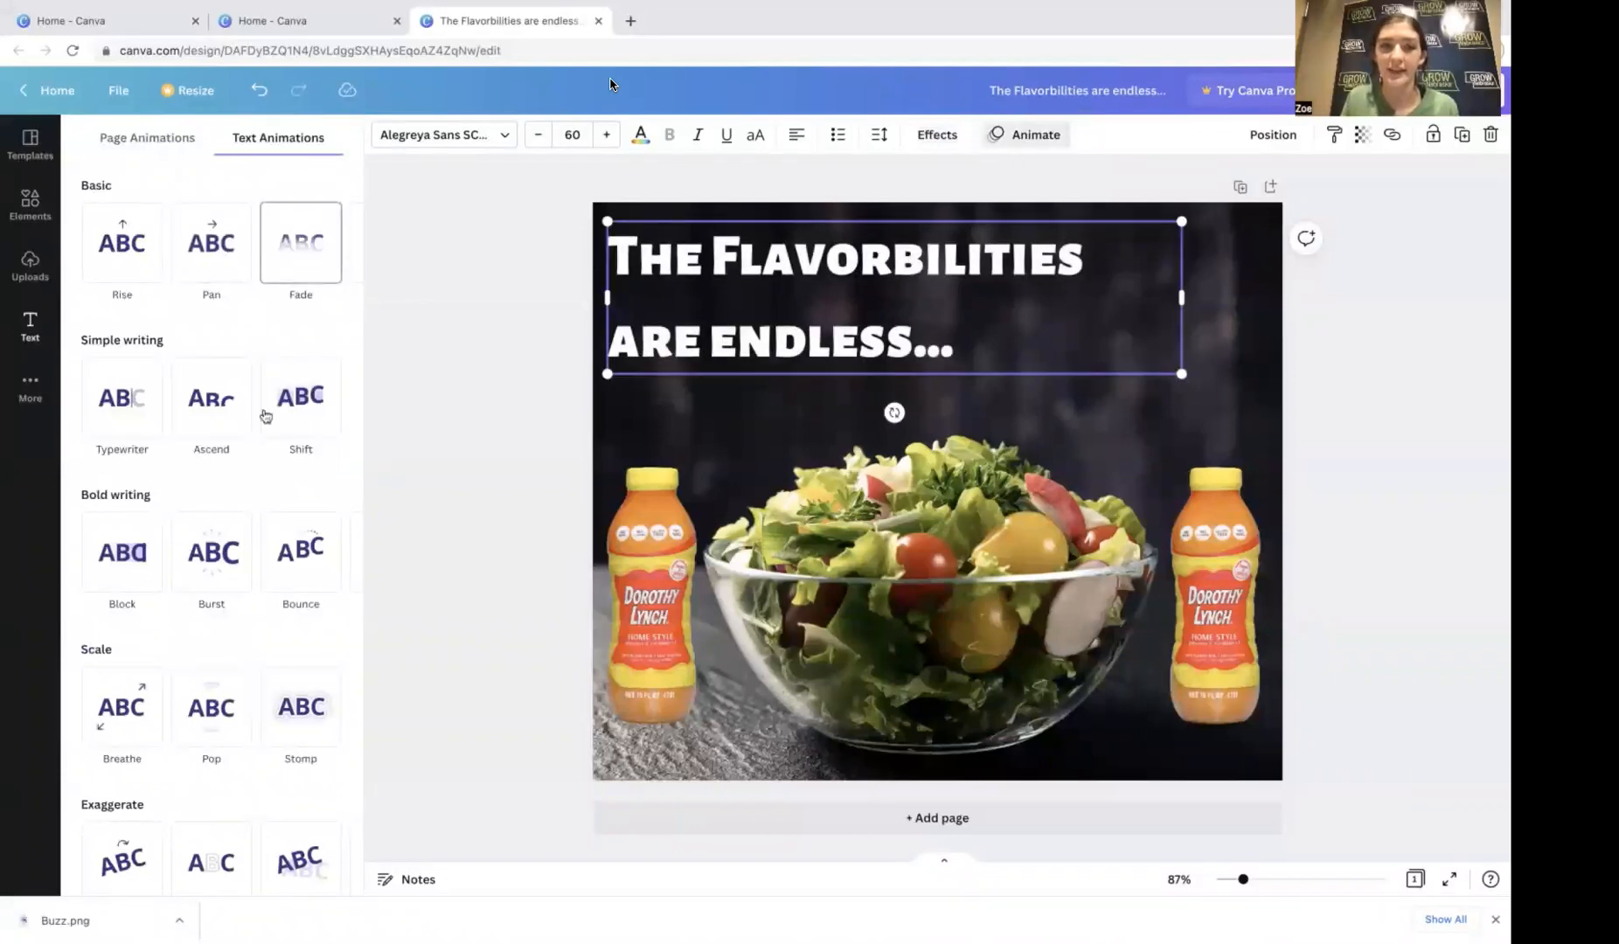
scroll(262, 415, down, 2)
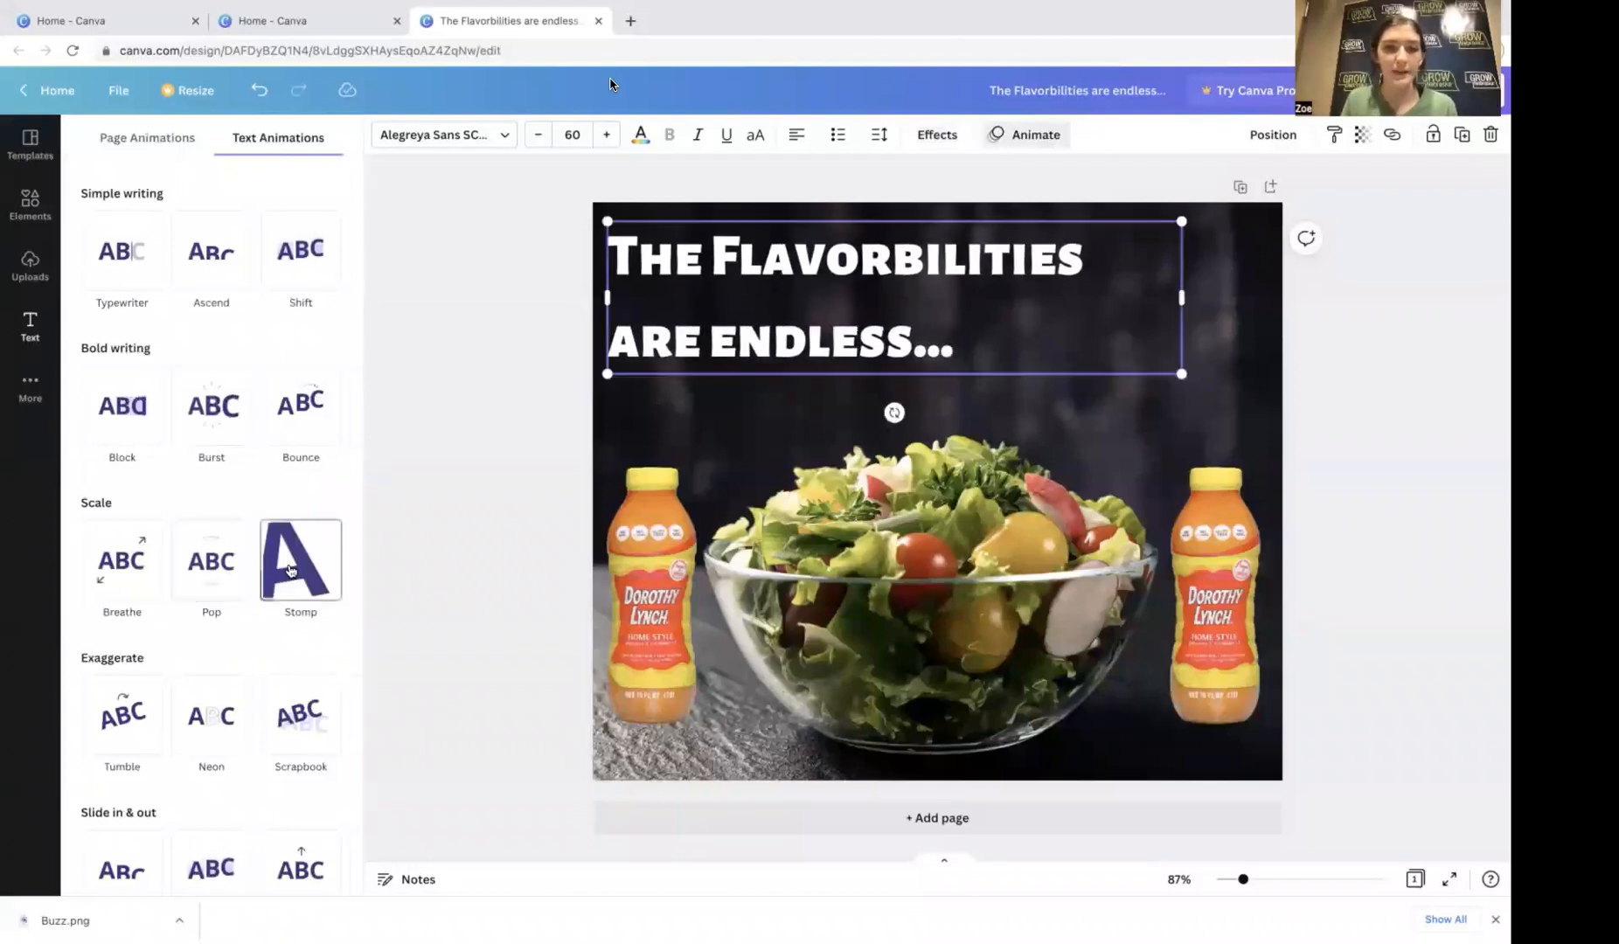
scroll(292, 570, down, 1)
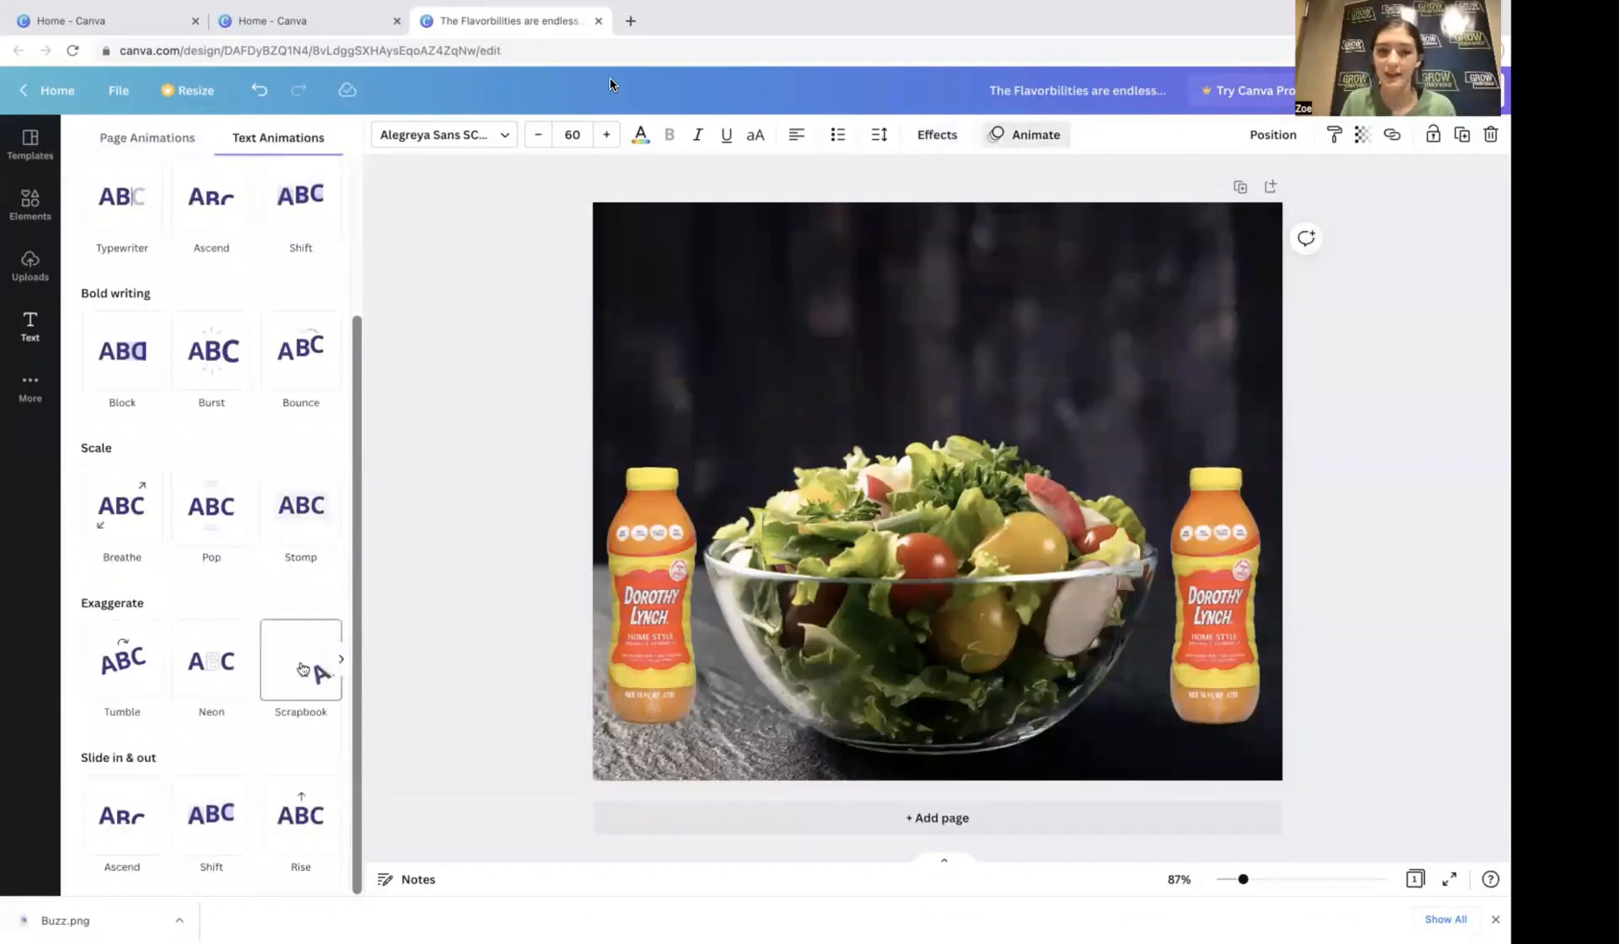
click(226, 365)
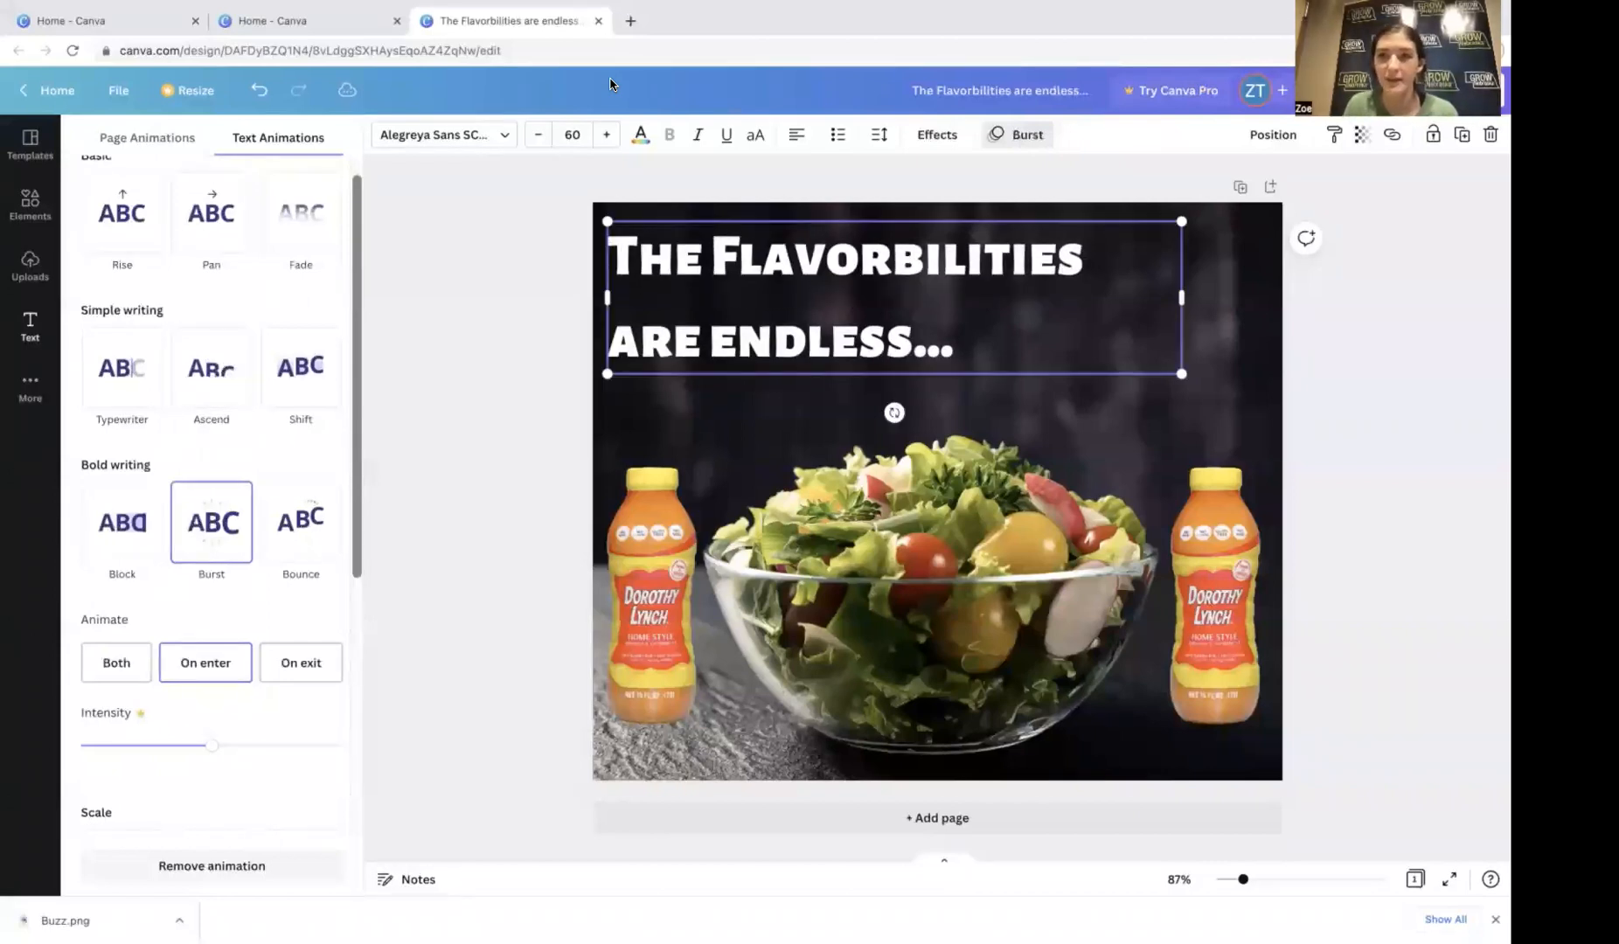
key(space)
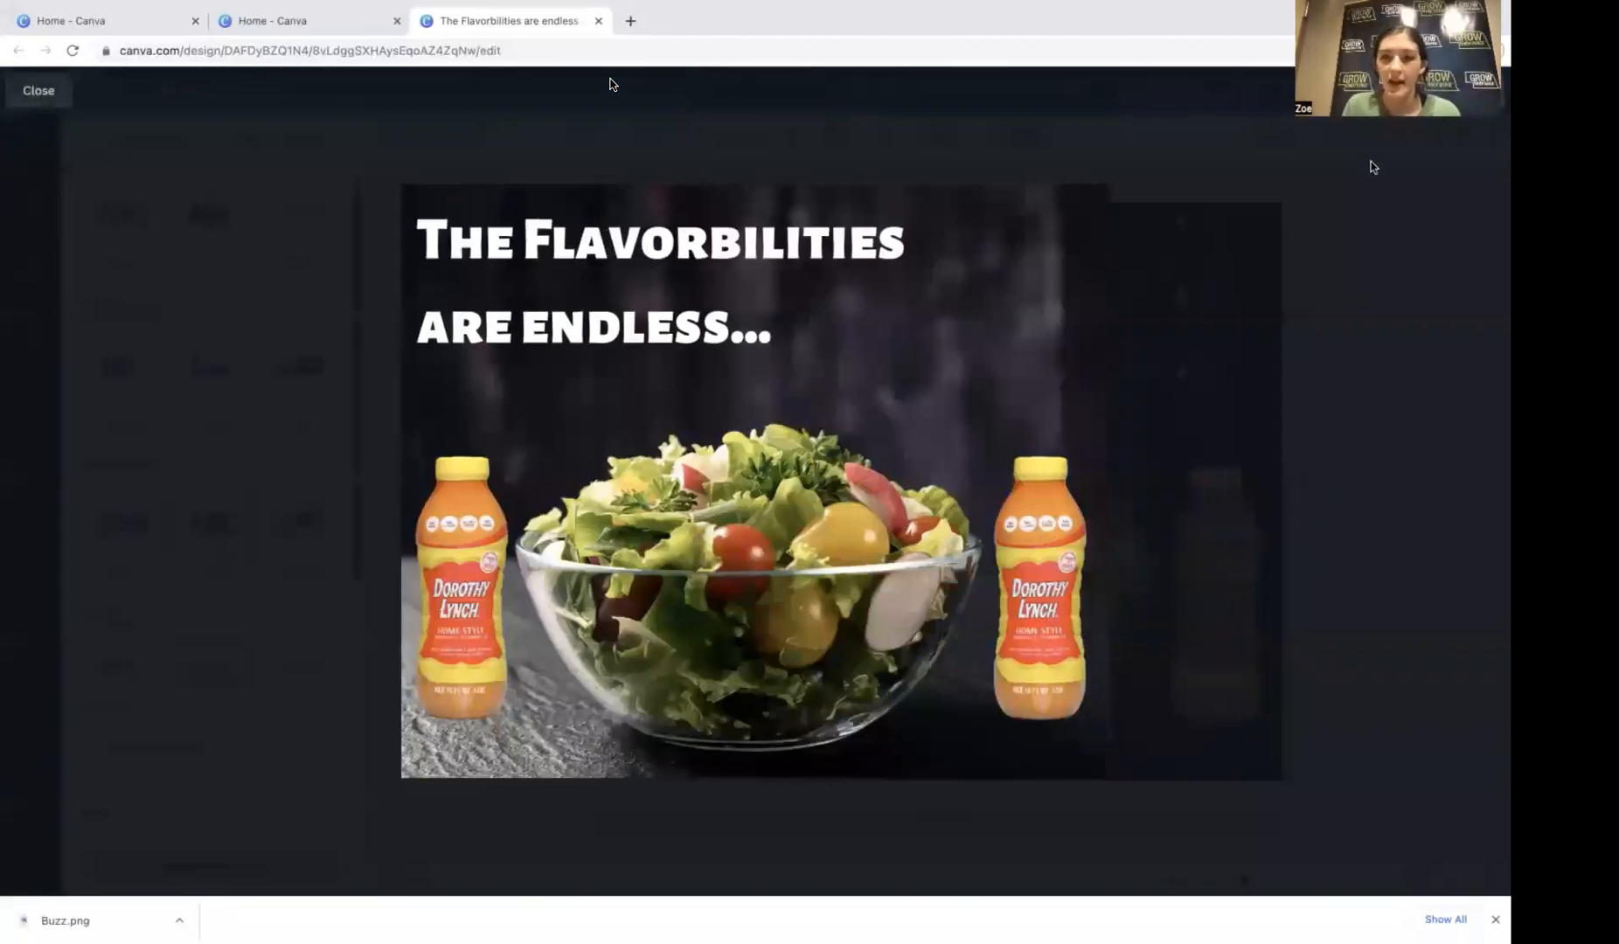
key(Escape)
Step: Apply the Pan photo animation on enter to the right and left Dorothy Lynch bottles
click(1193, 543)
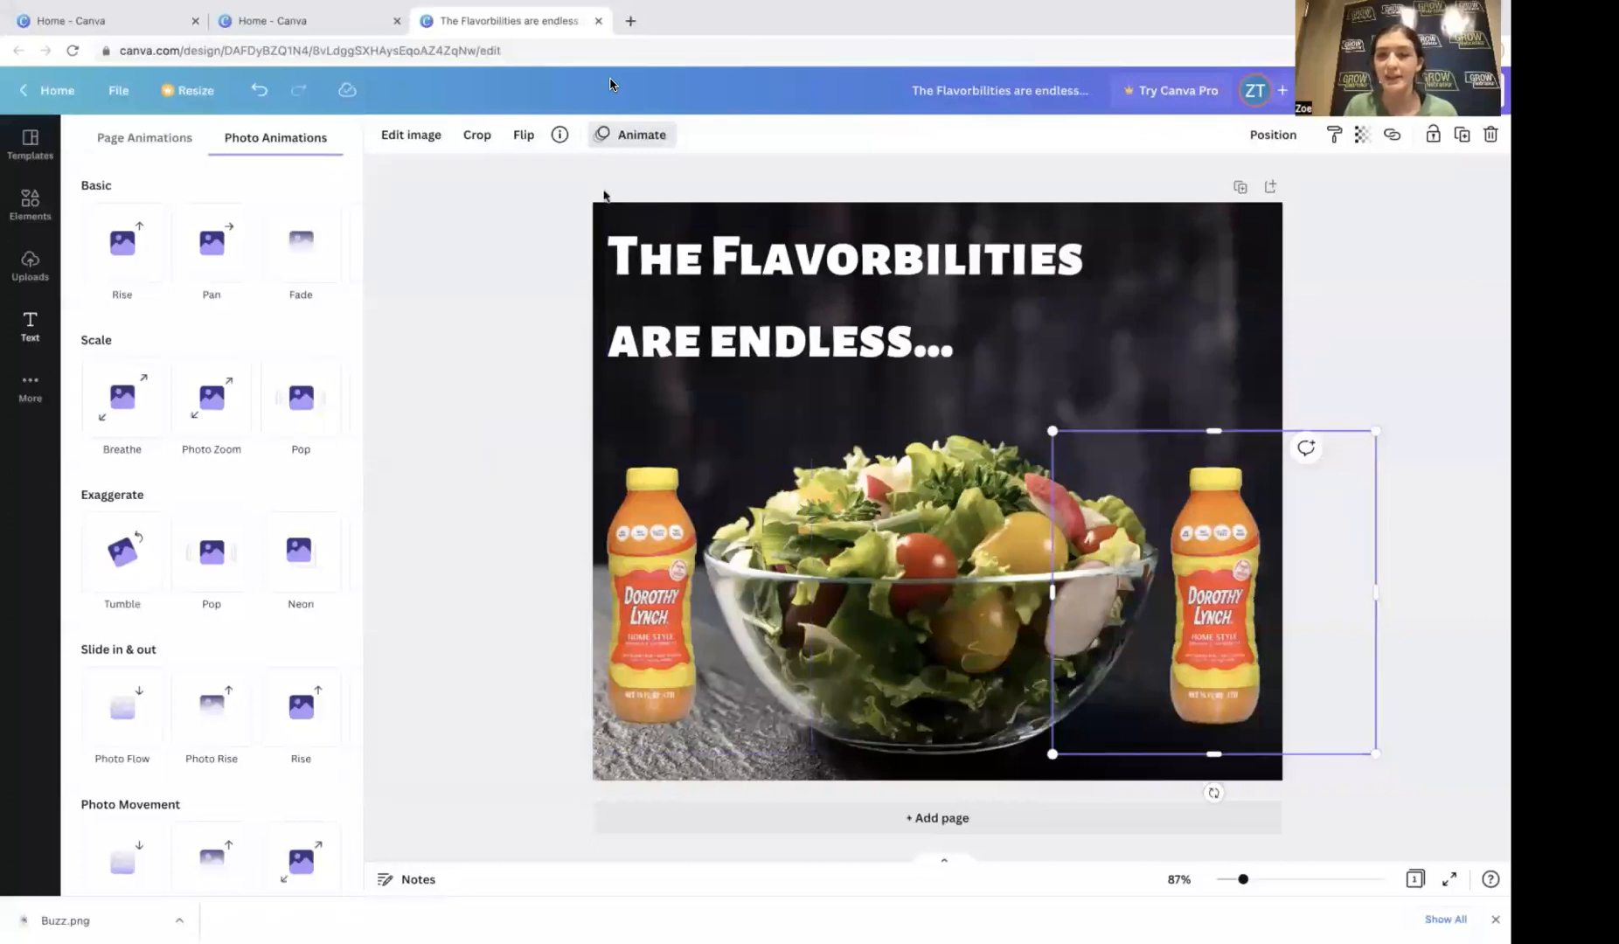
click(238, 266)
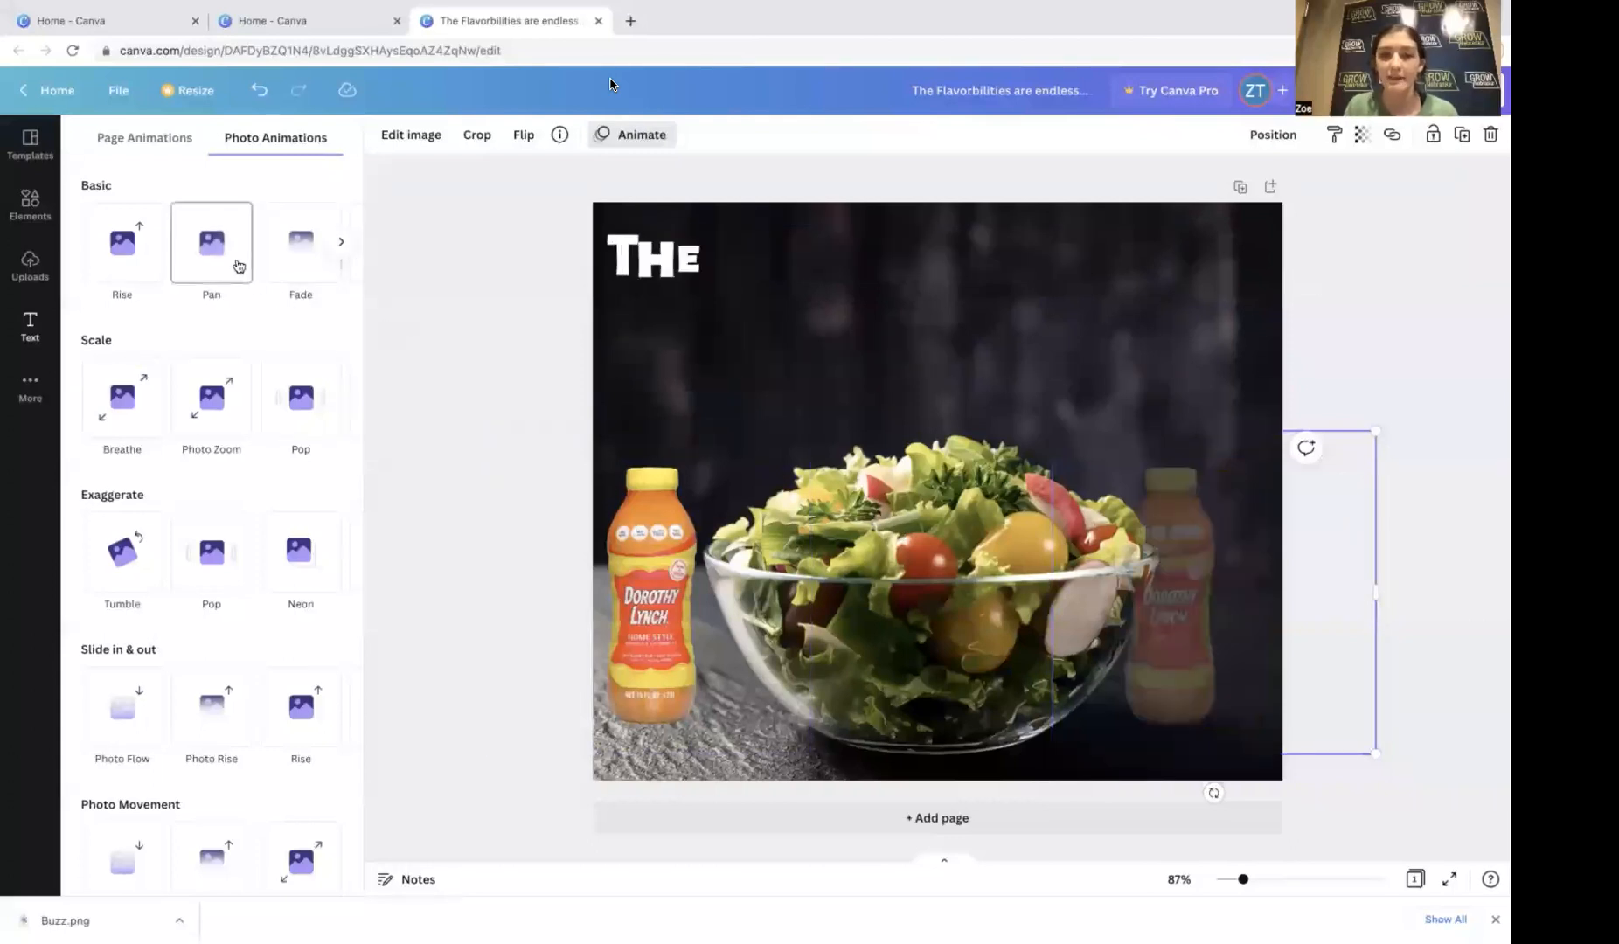
click(238, 265)
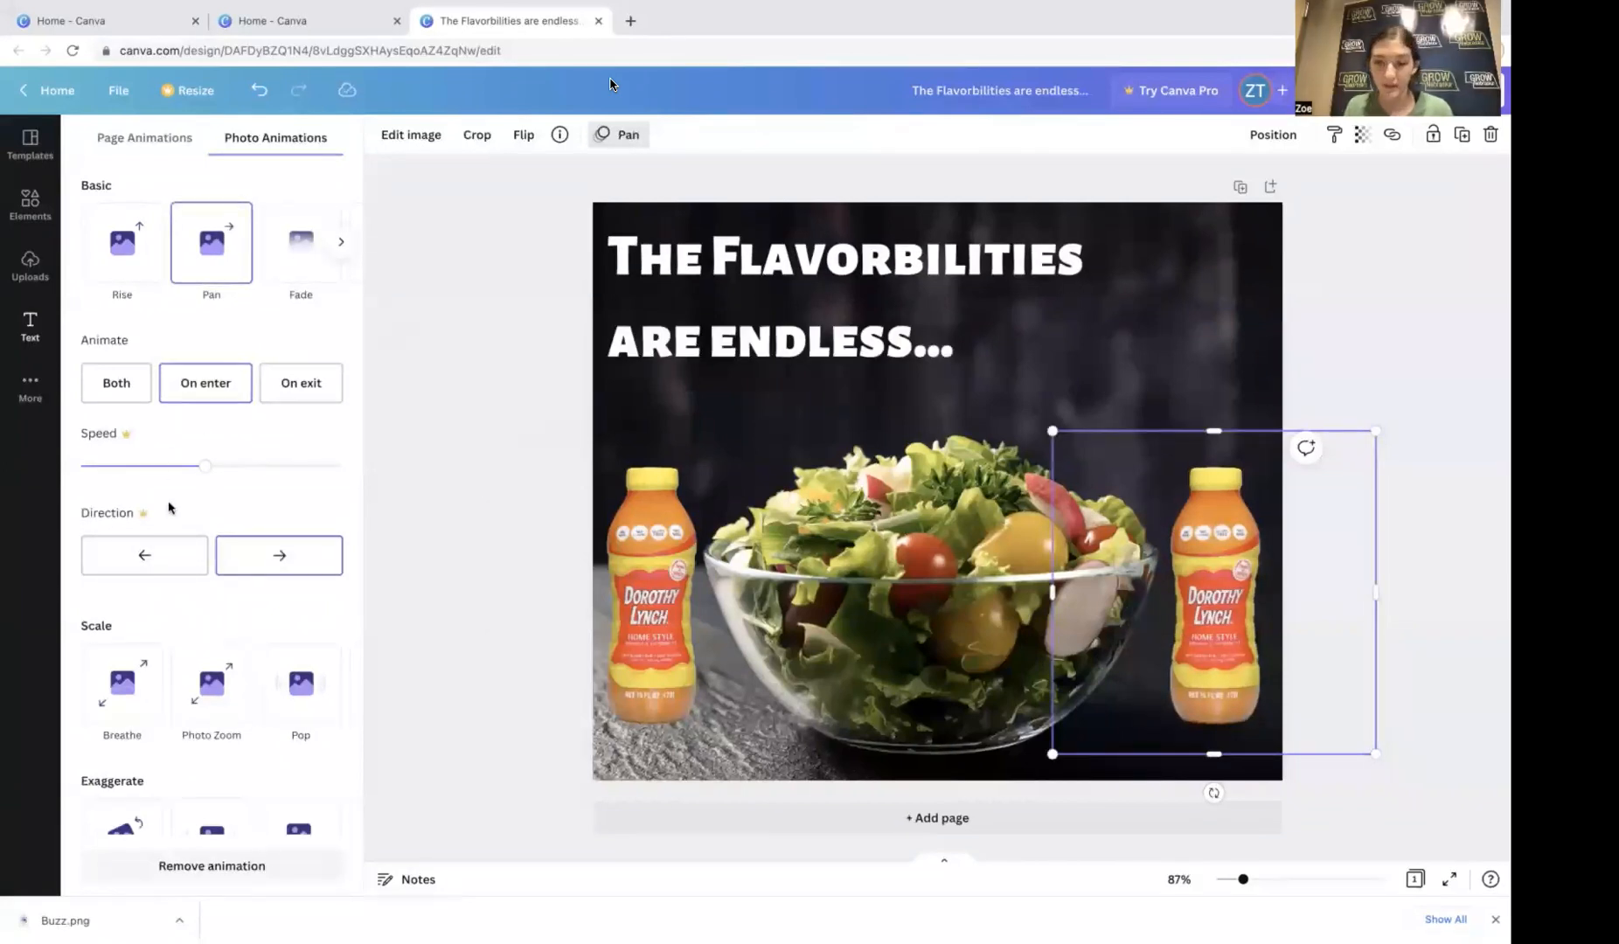
click(665, 553)
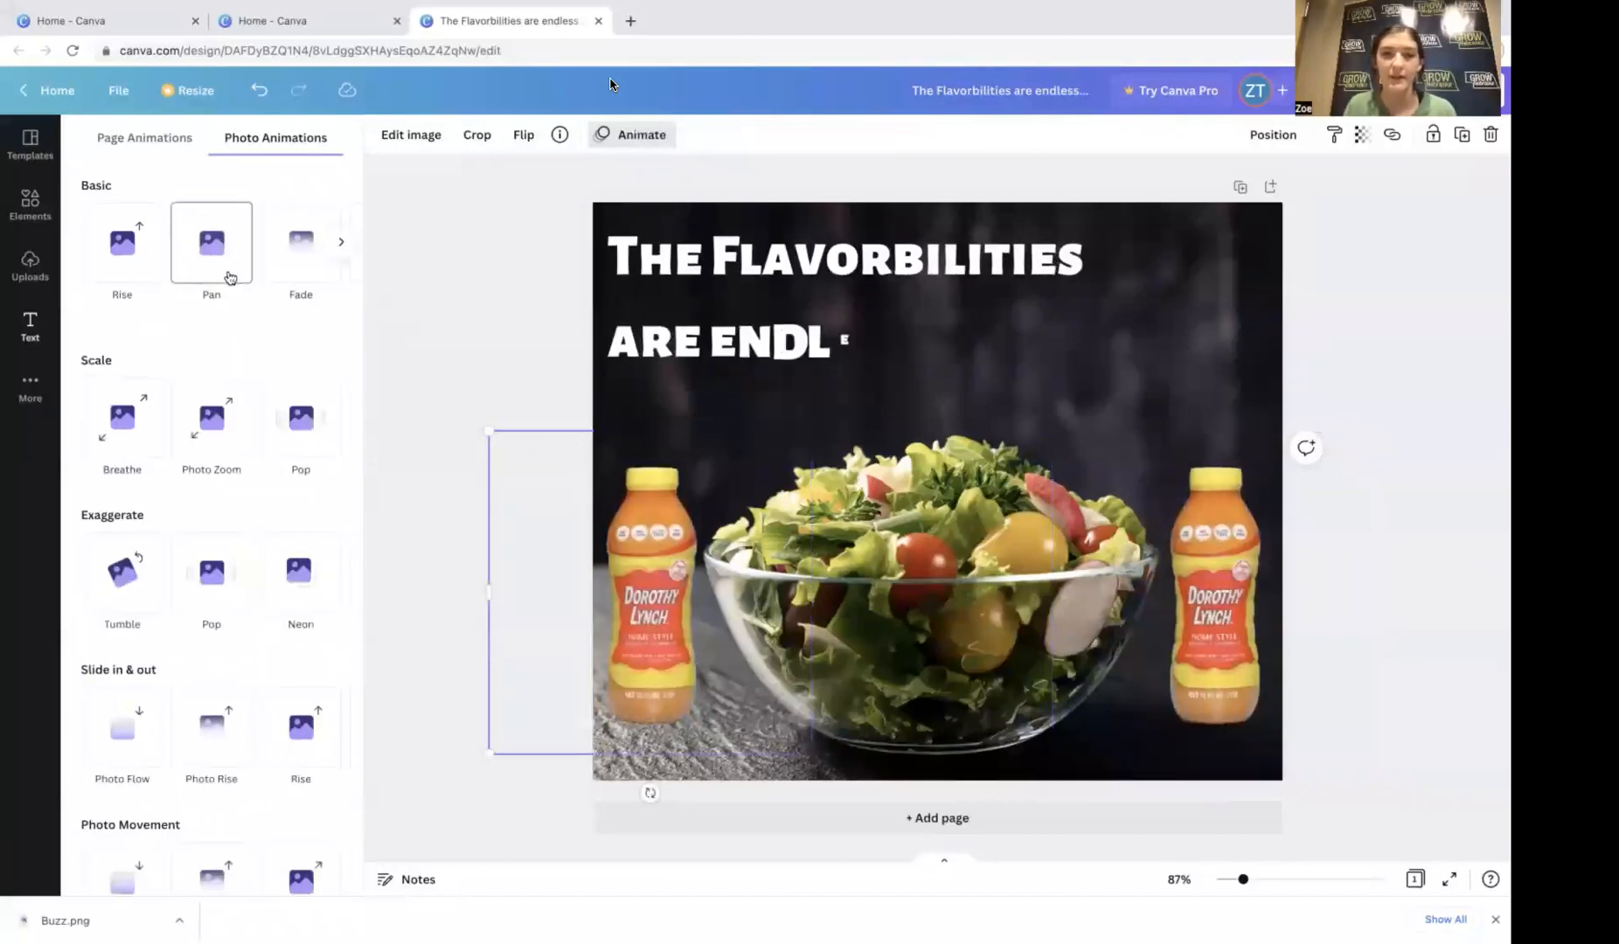
click(229, 276)
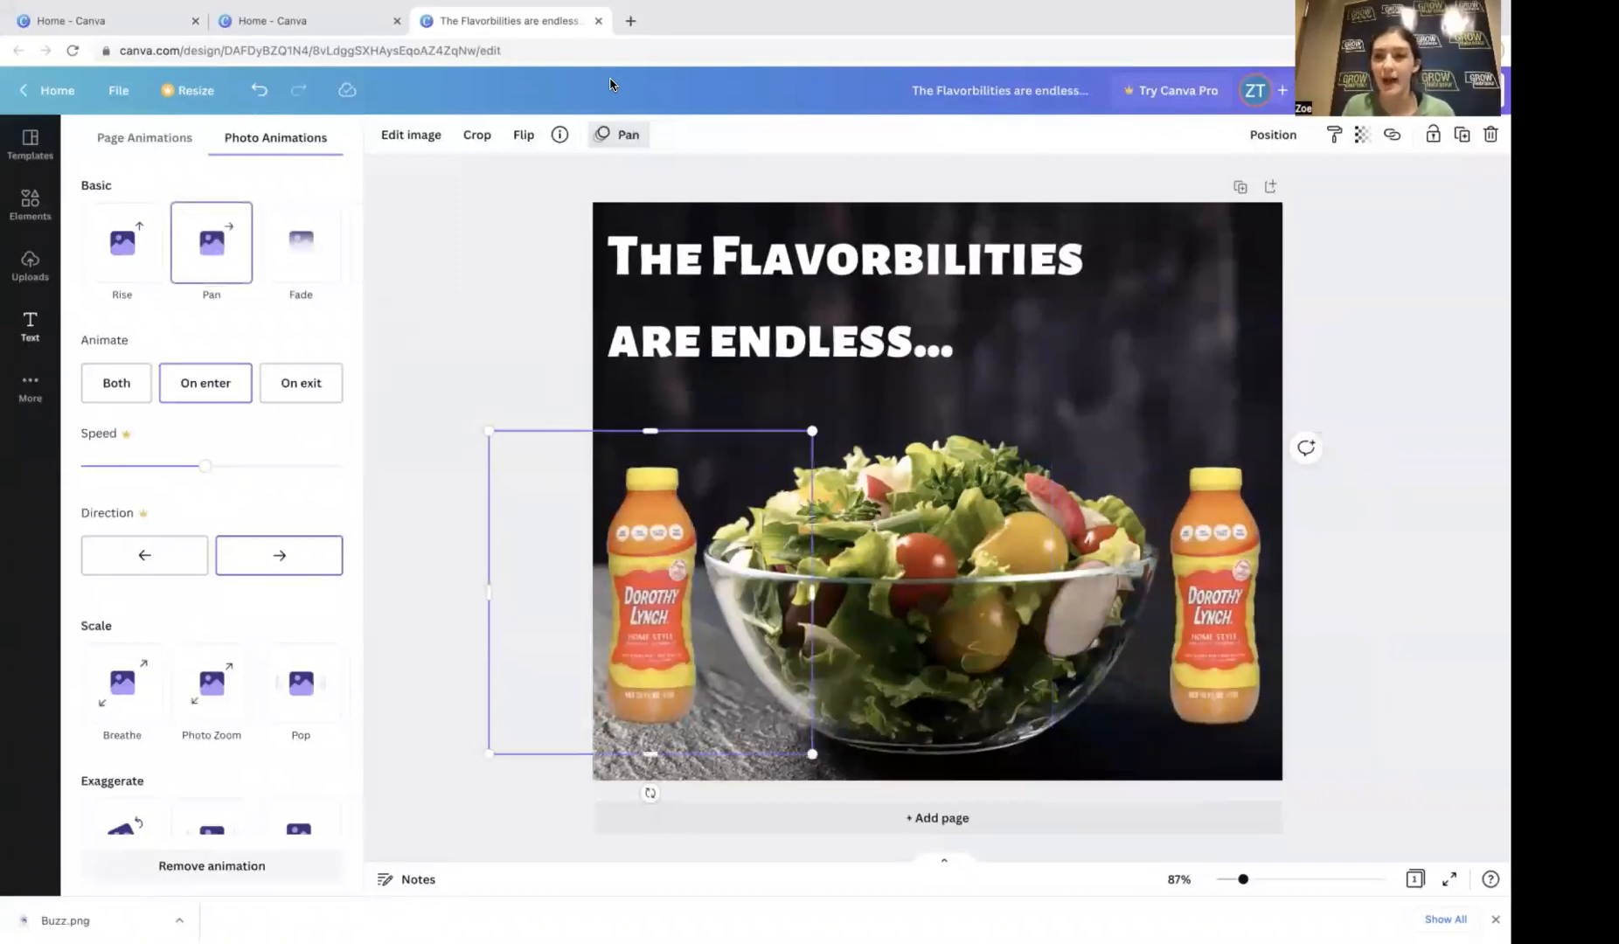
Step: Download the animated Dorothy Lynch design as an MP4 Video
click(1469, 91)
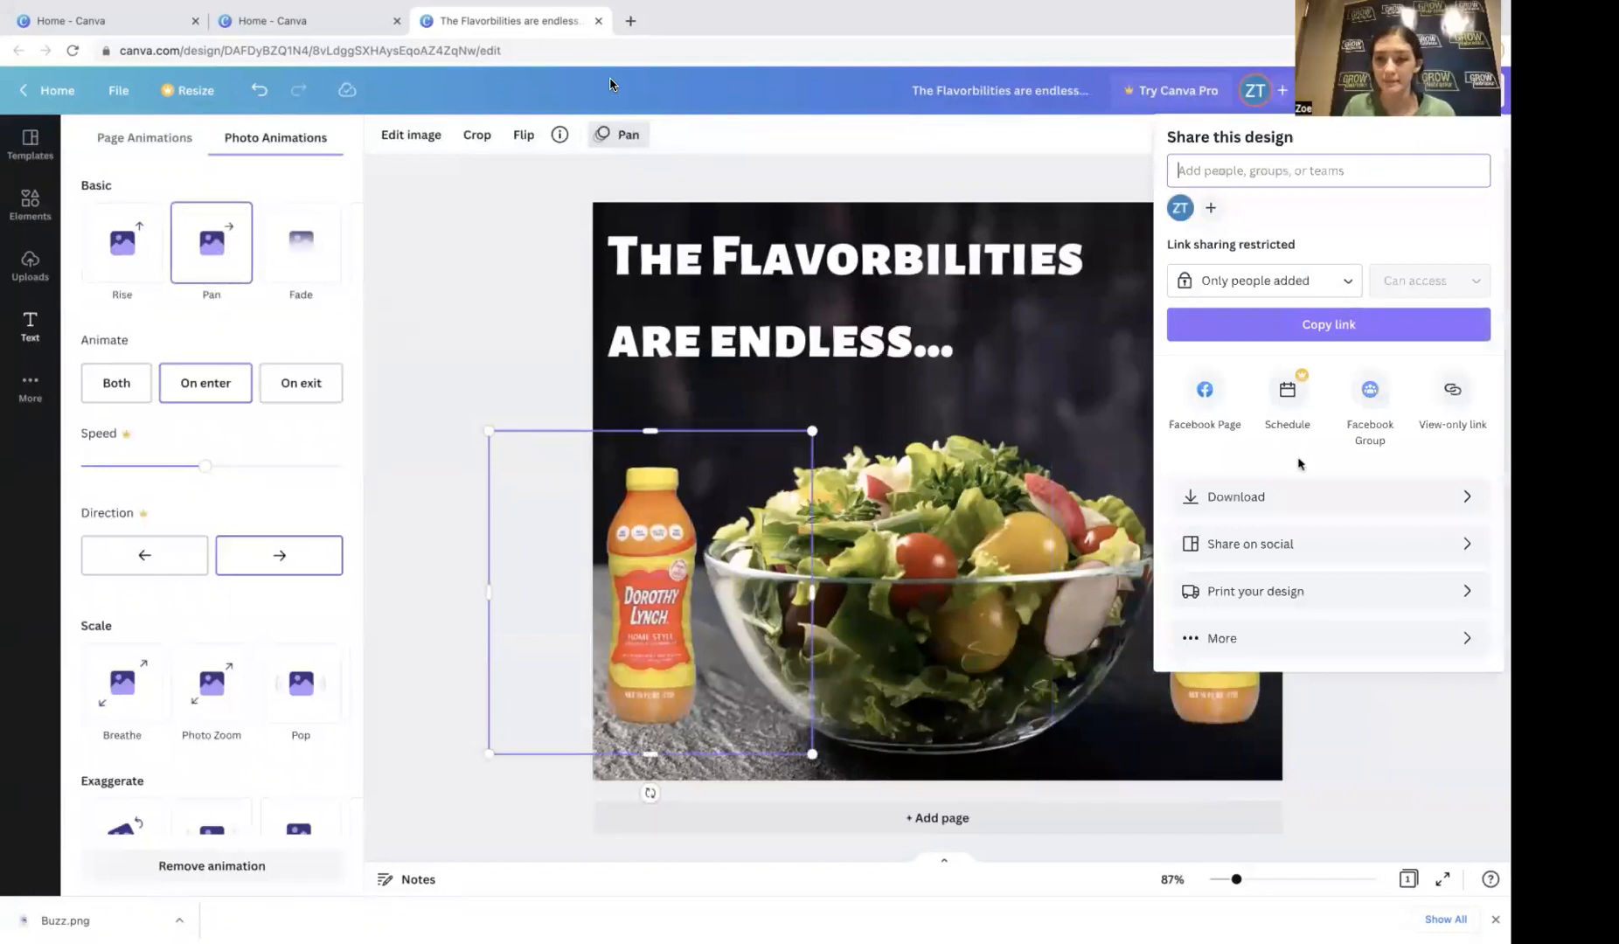
click(1293, 498)
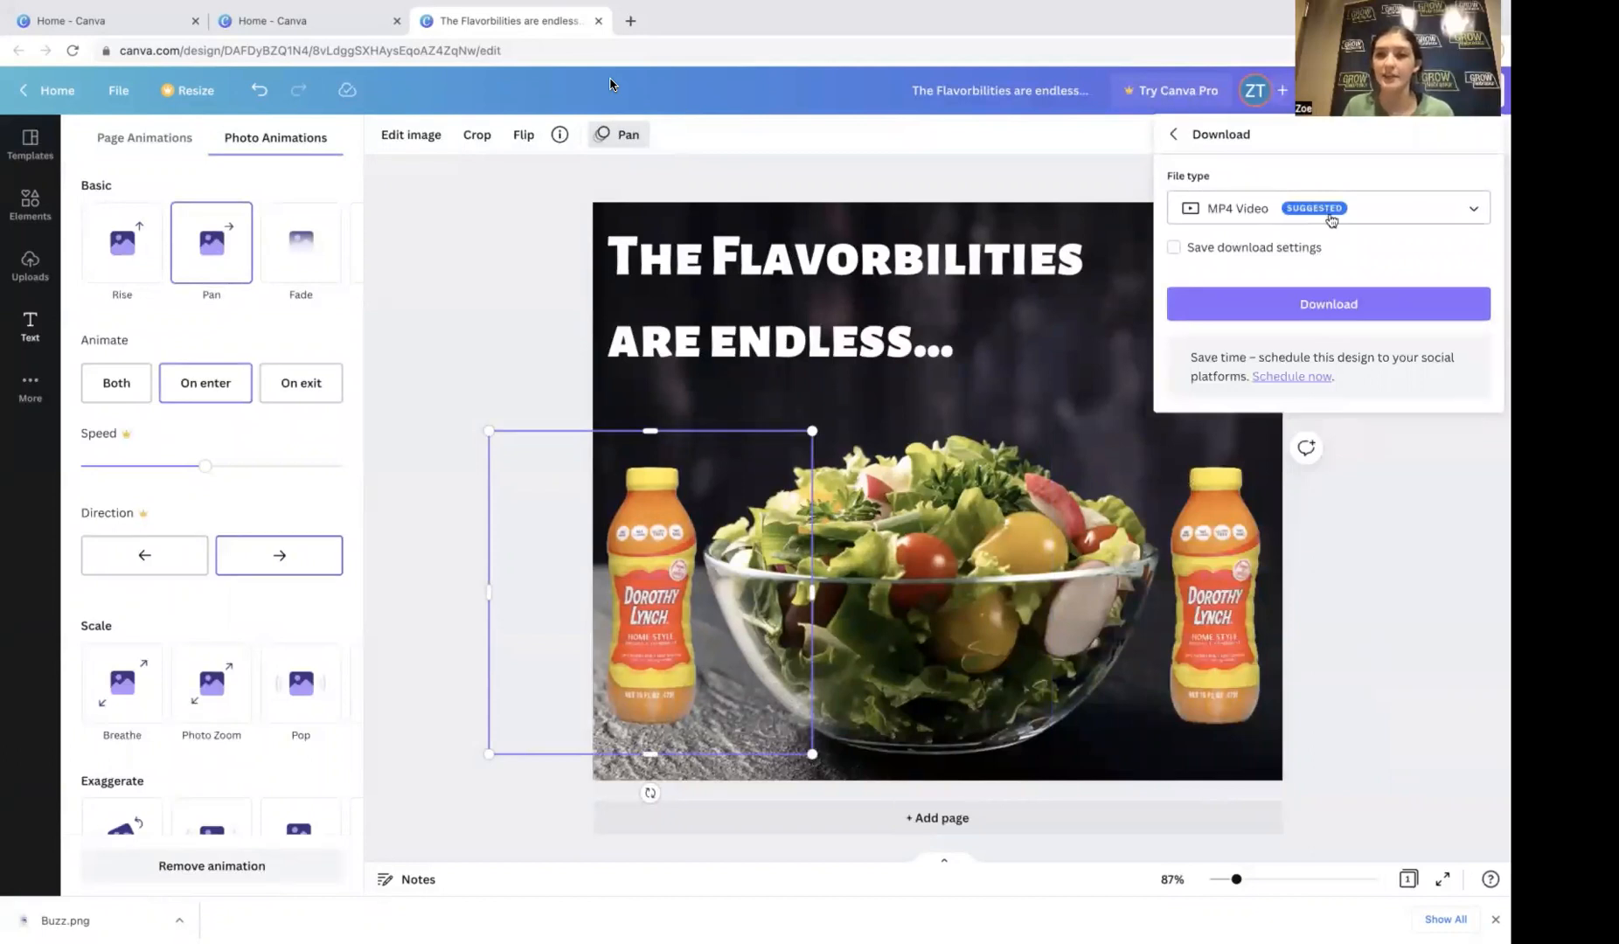
click(1331, 220)
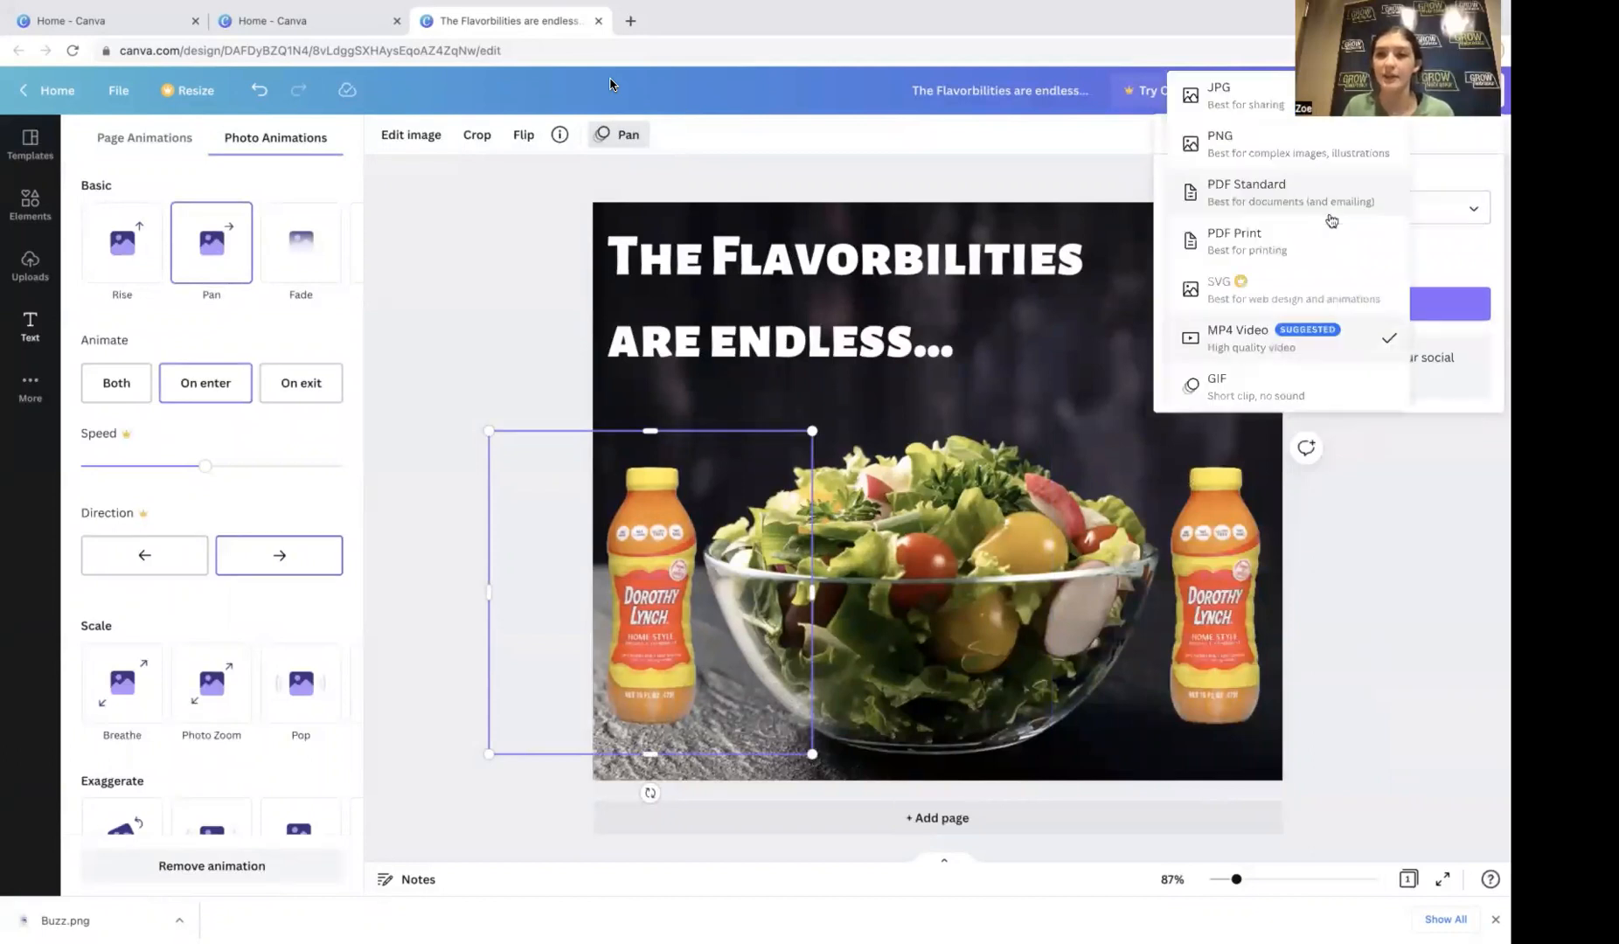
click(1310, 355)
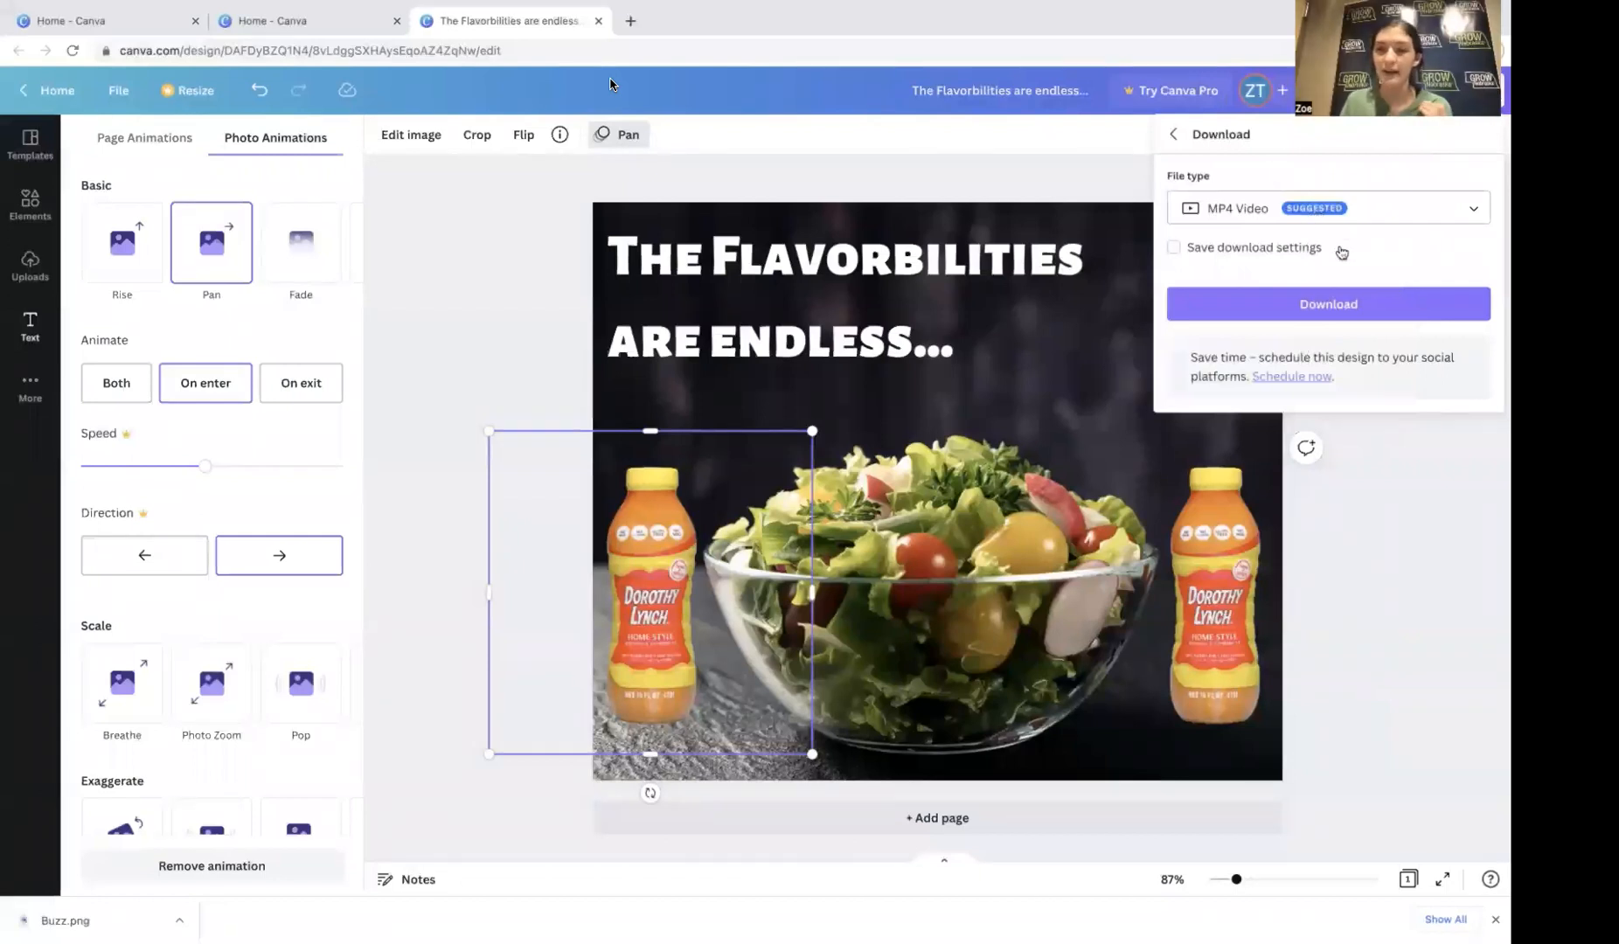
click(1330, 295)
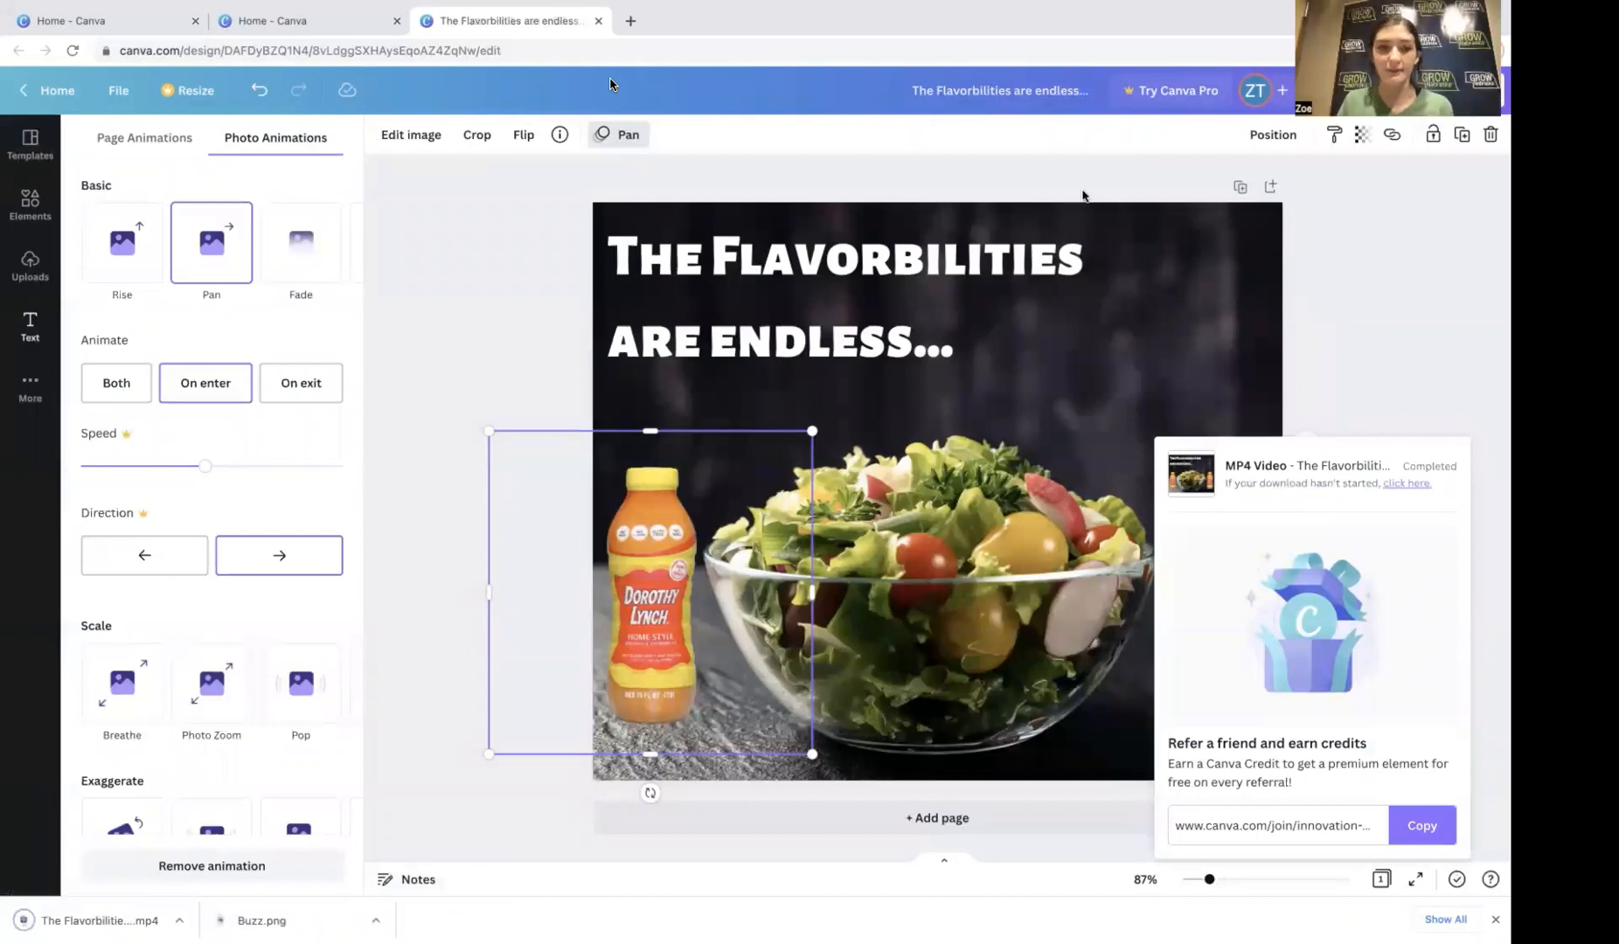
Step: Return to the home page and create a new blank Facebook Post design
click(69, 90)
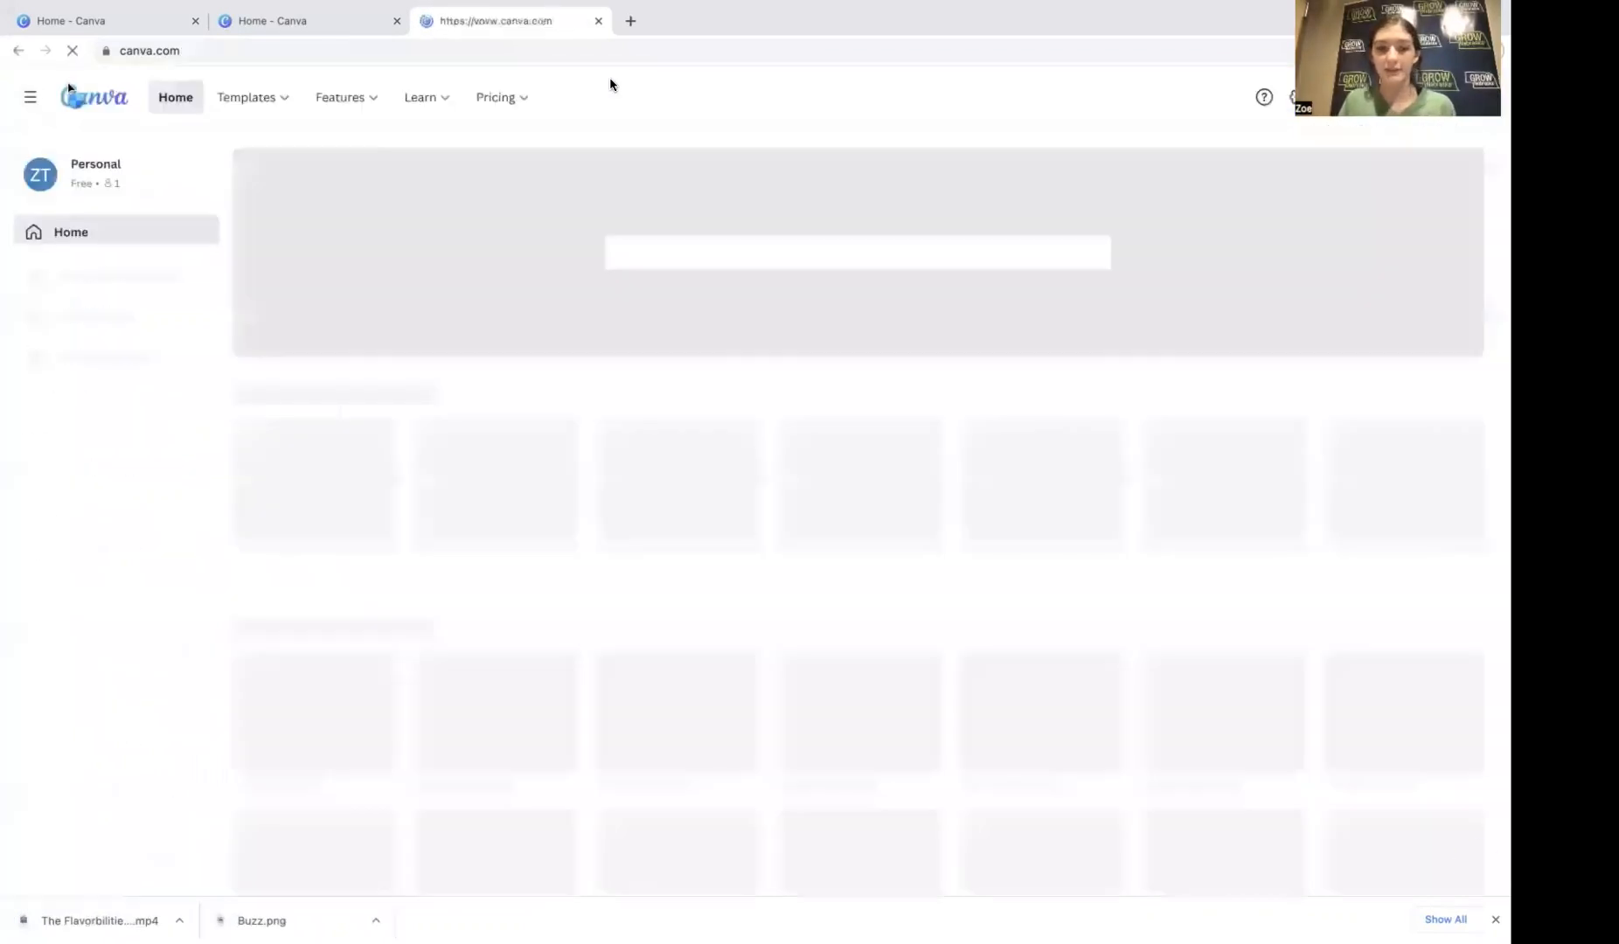
scroll(582, 570, down, 3)
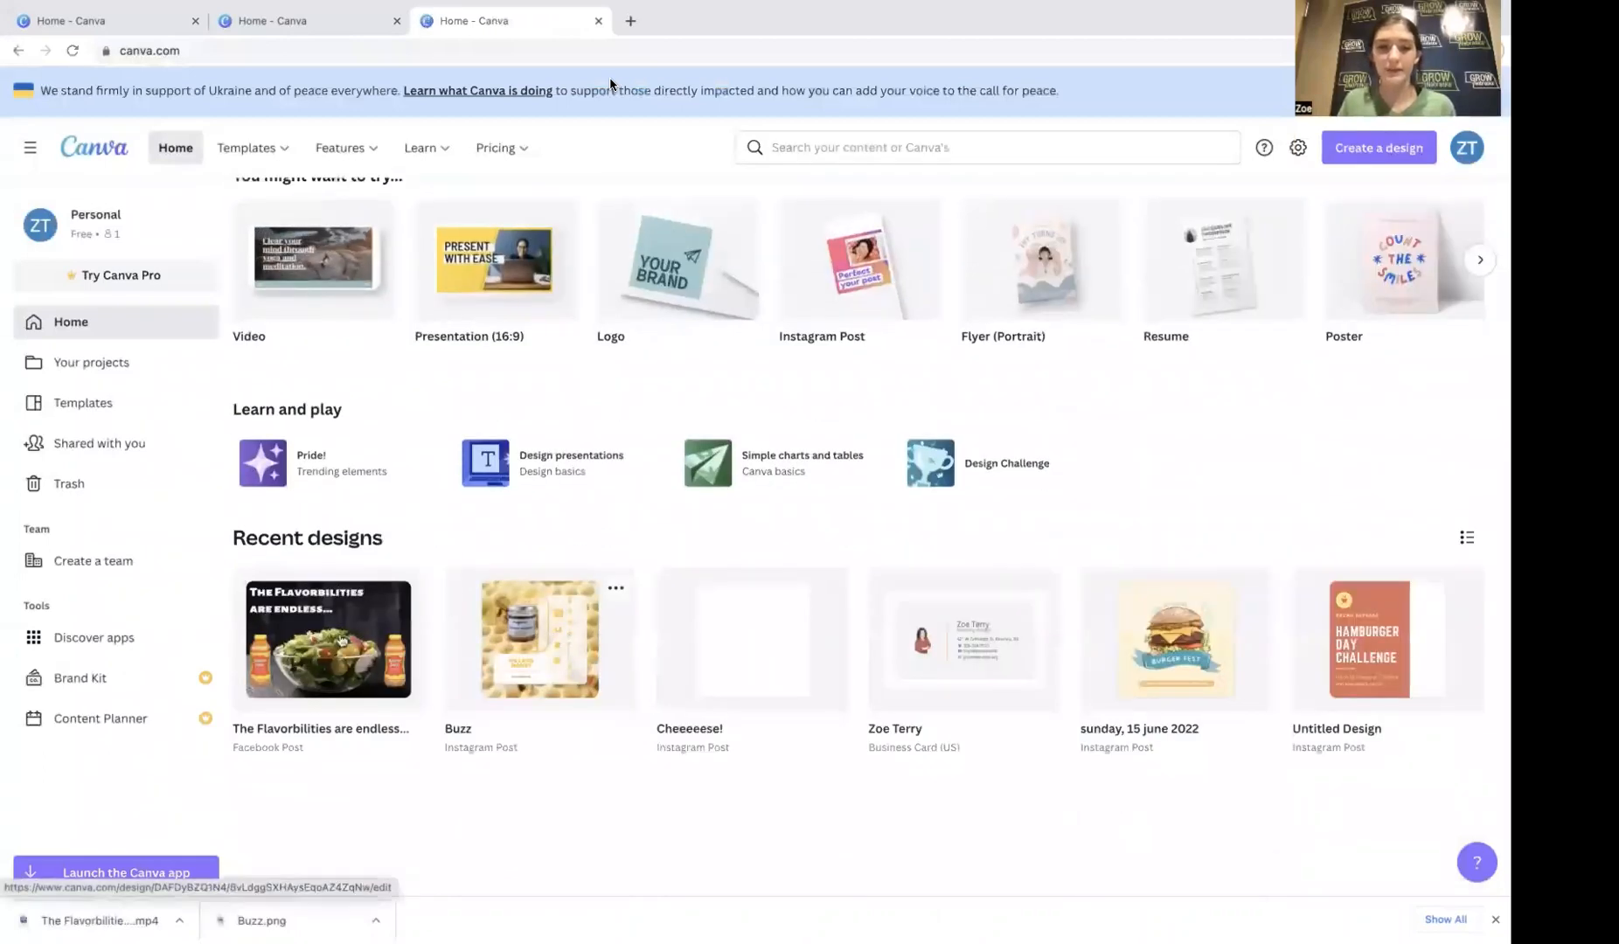
scroll(640, 547, up, 2)
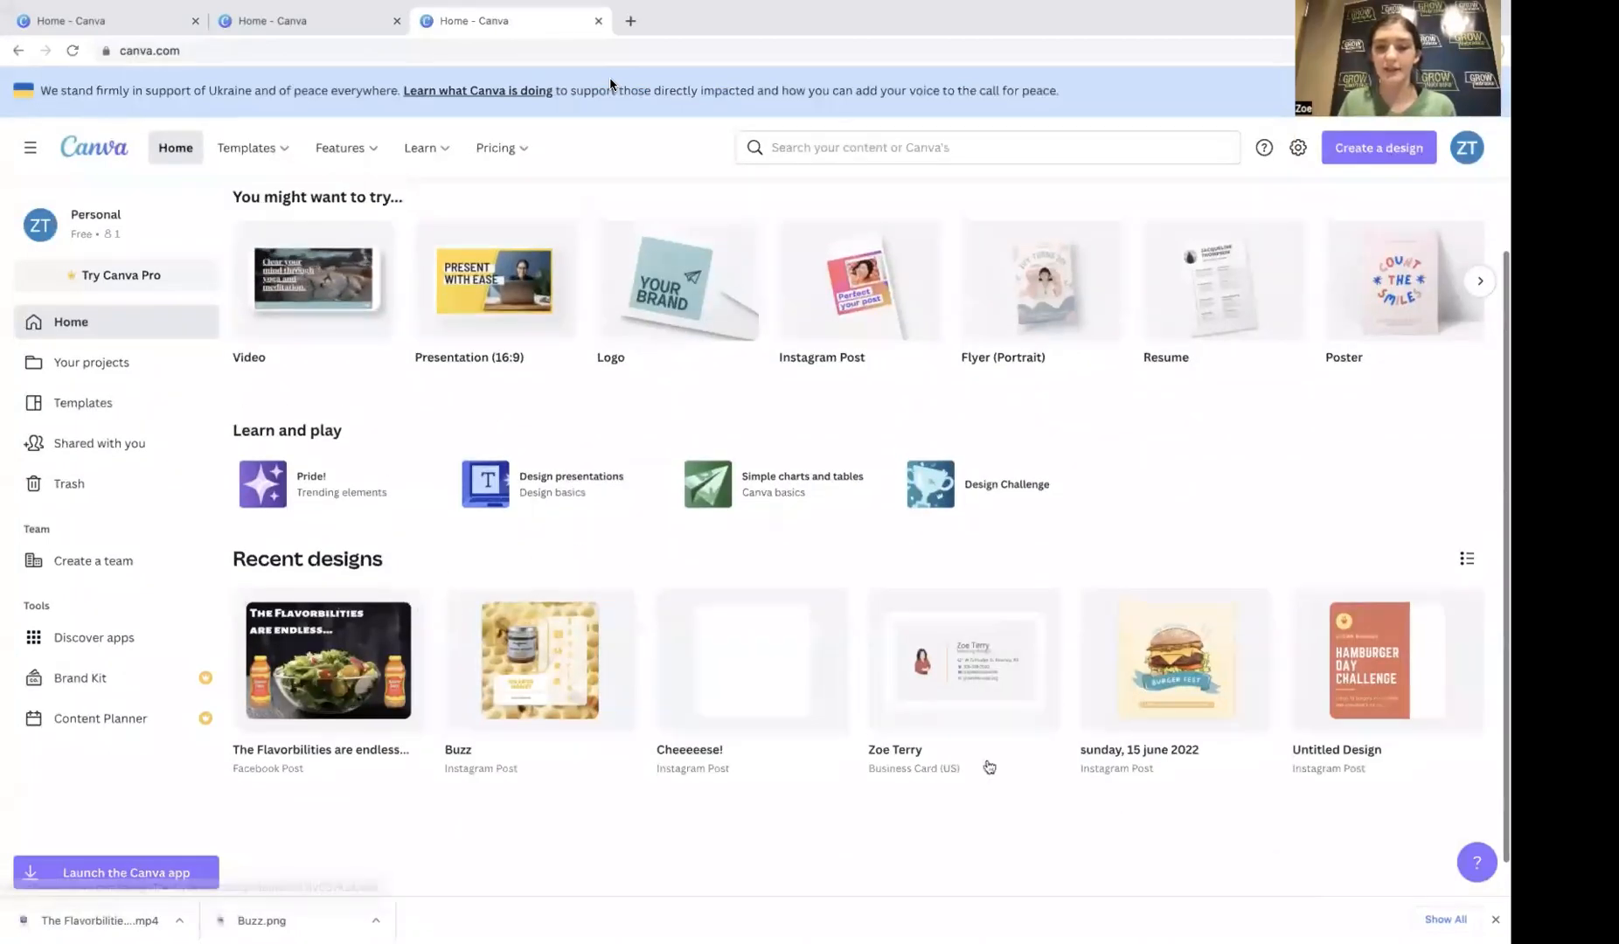
scroll(894, 606, up, 1)
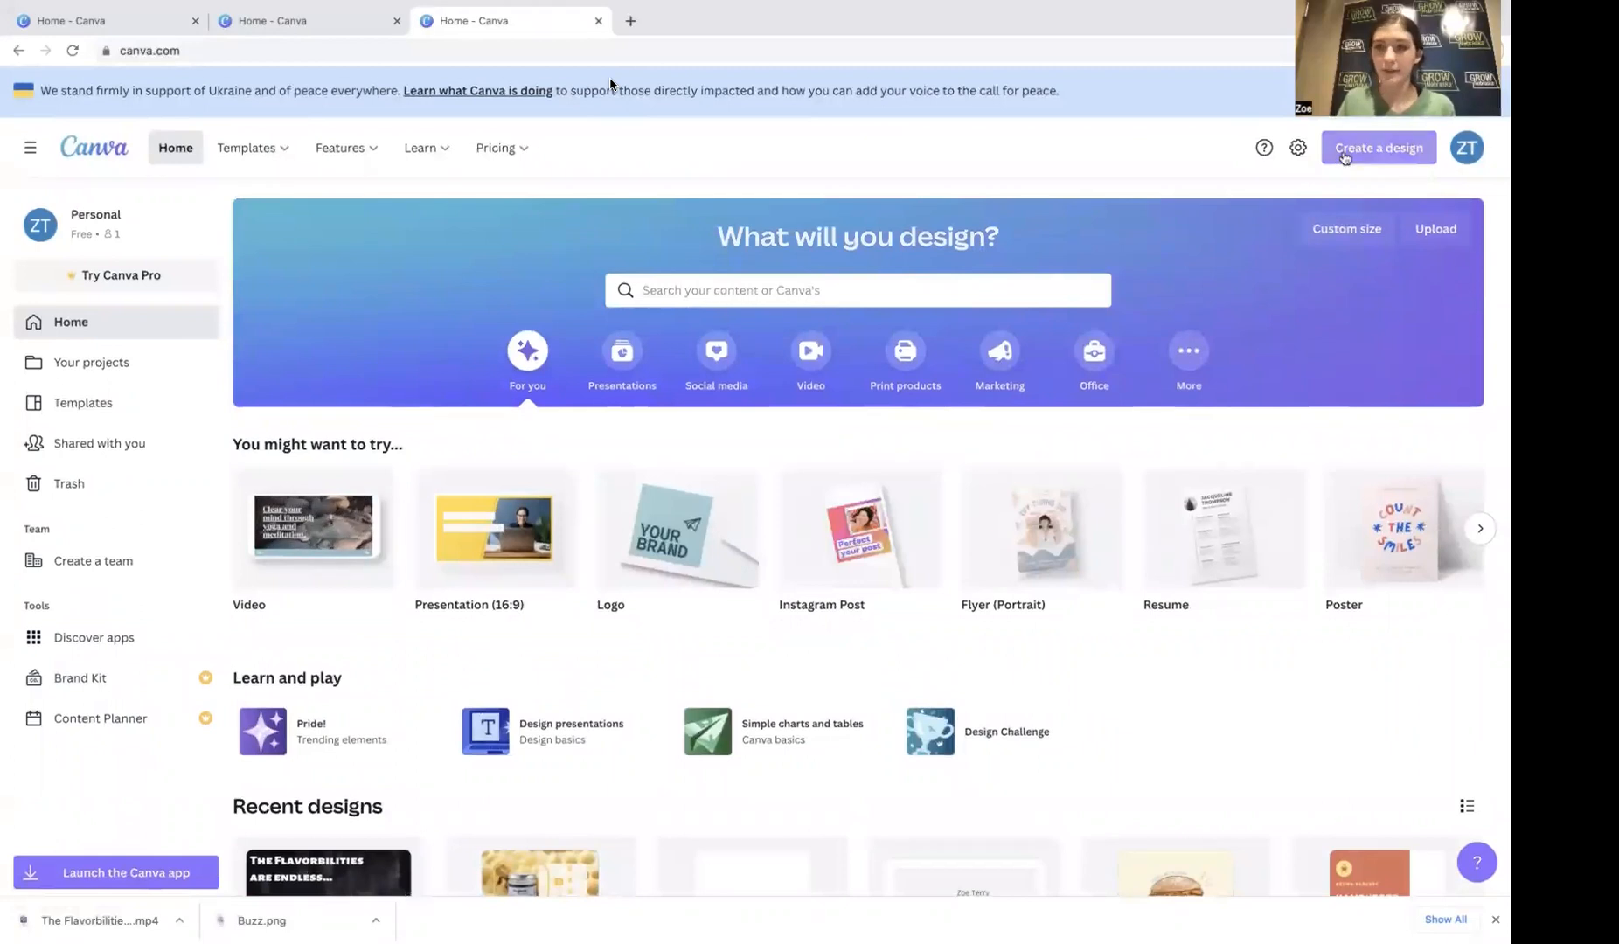
click(1378, 147)
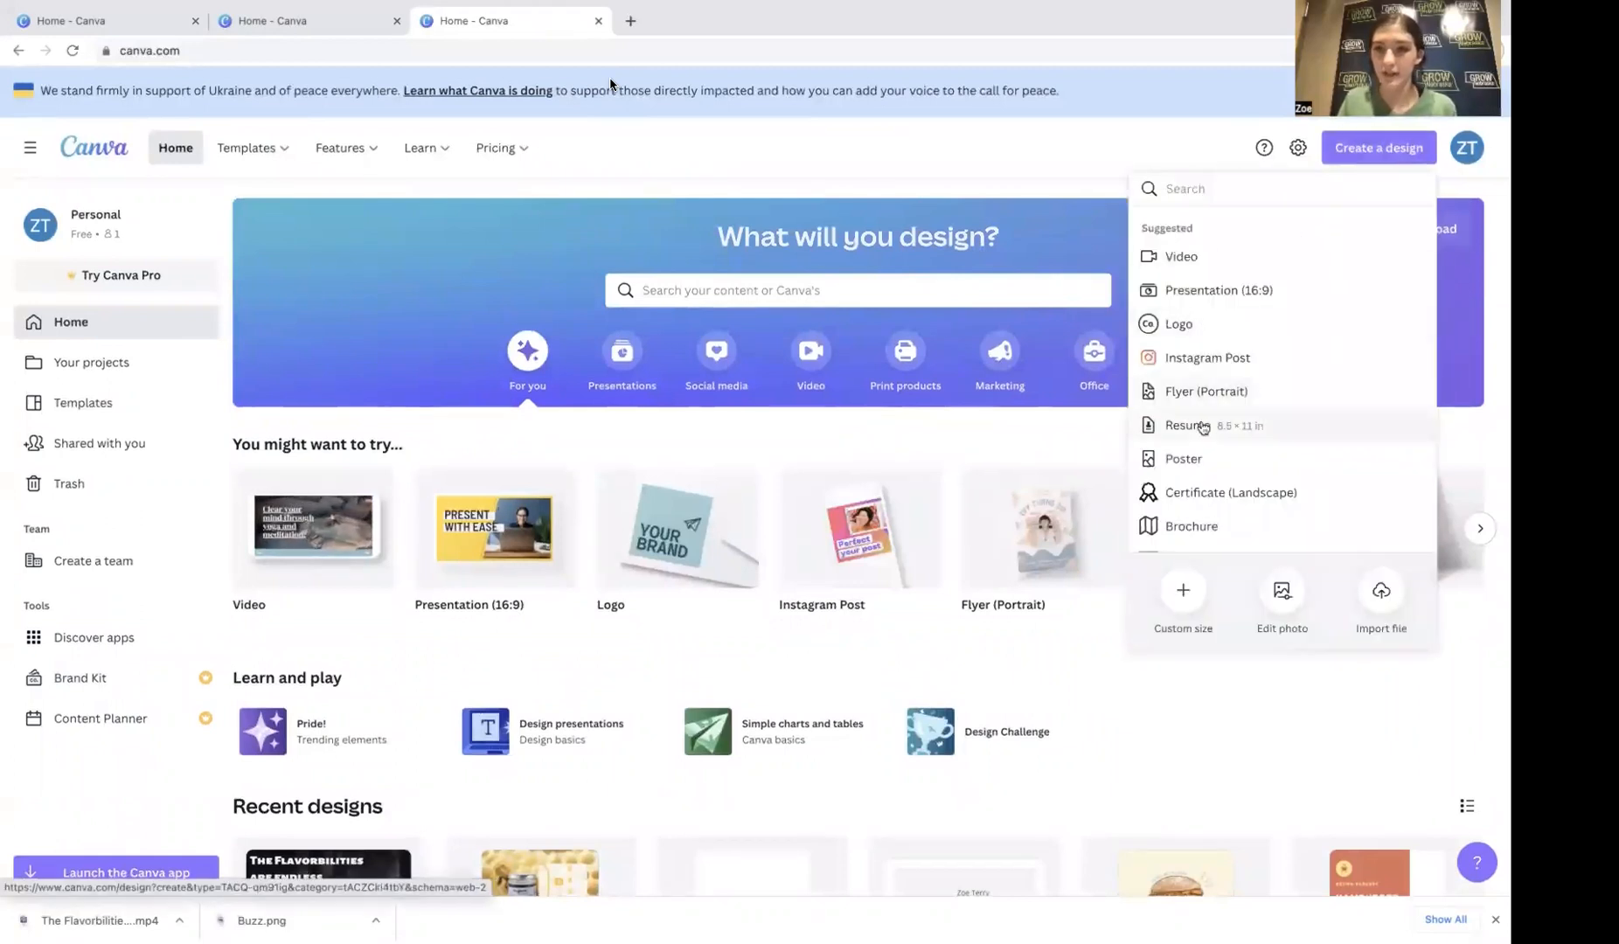
scroll(1205, 419, down, 2)
scroll(1203, 428, down, 3)
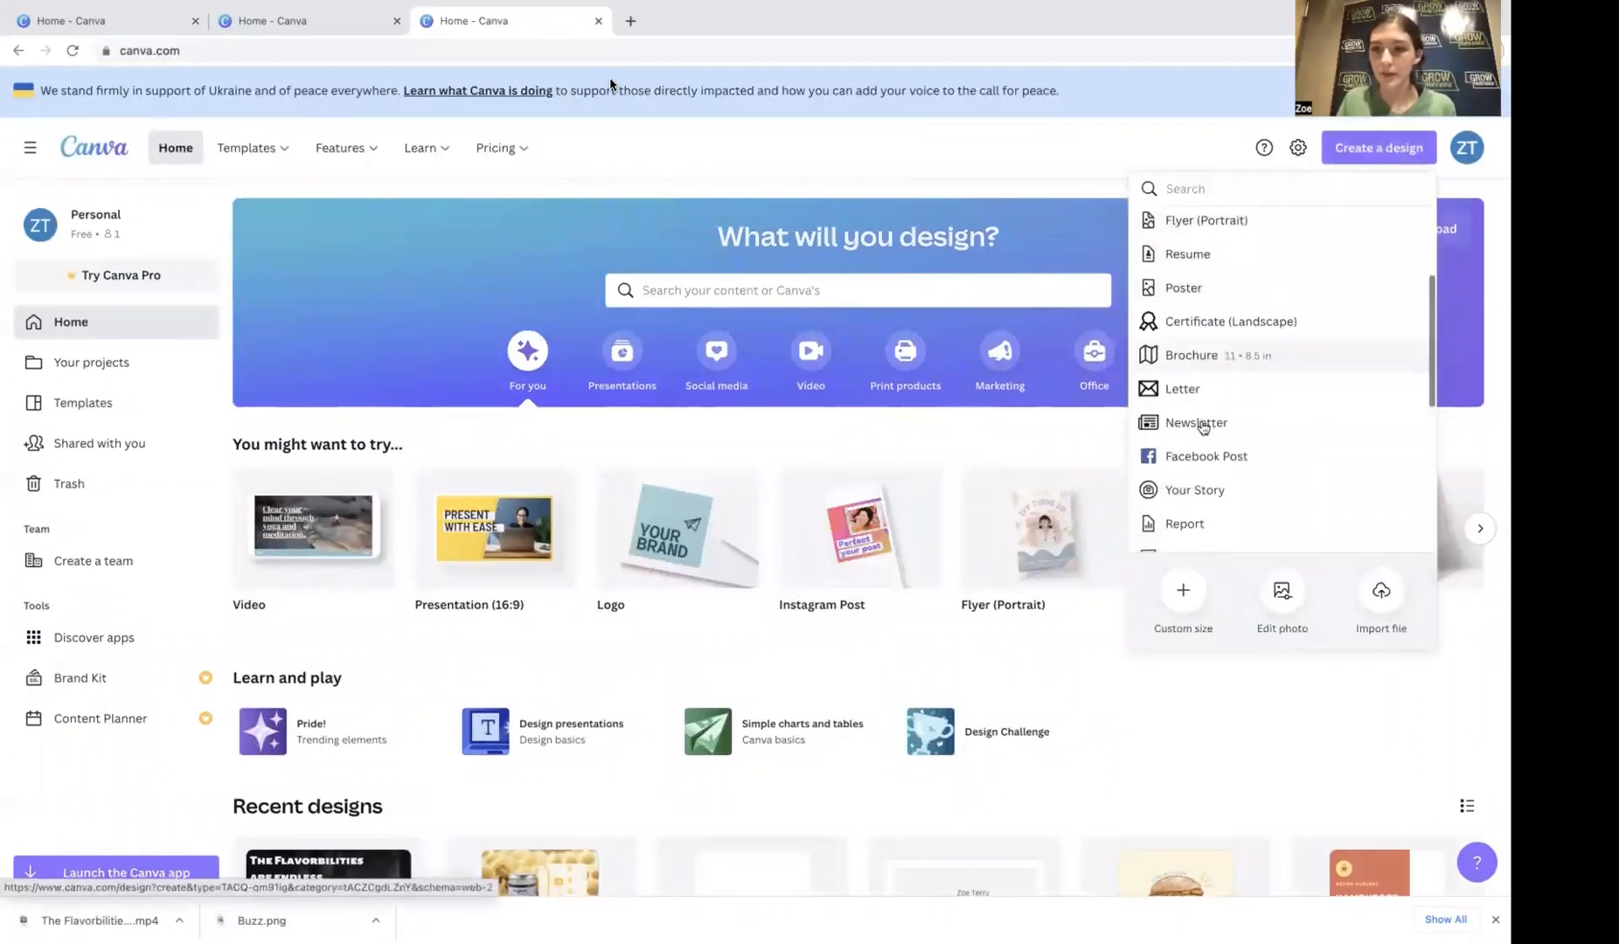
scroll(1203, 427, down, 1)
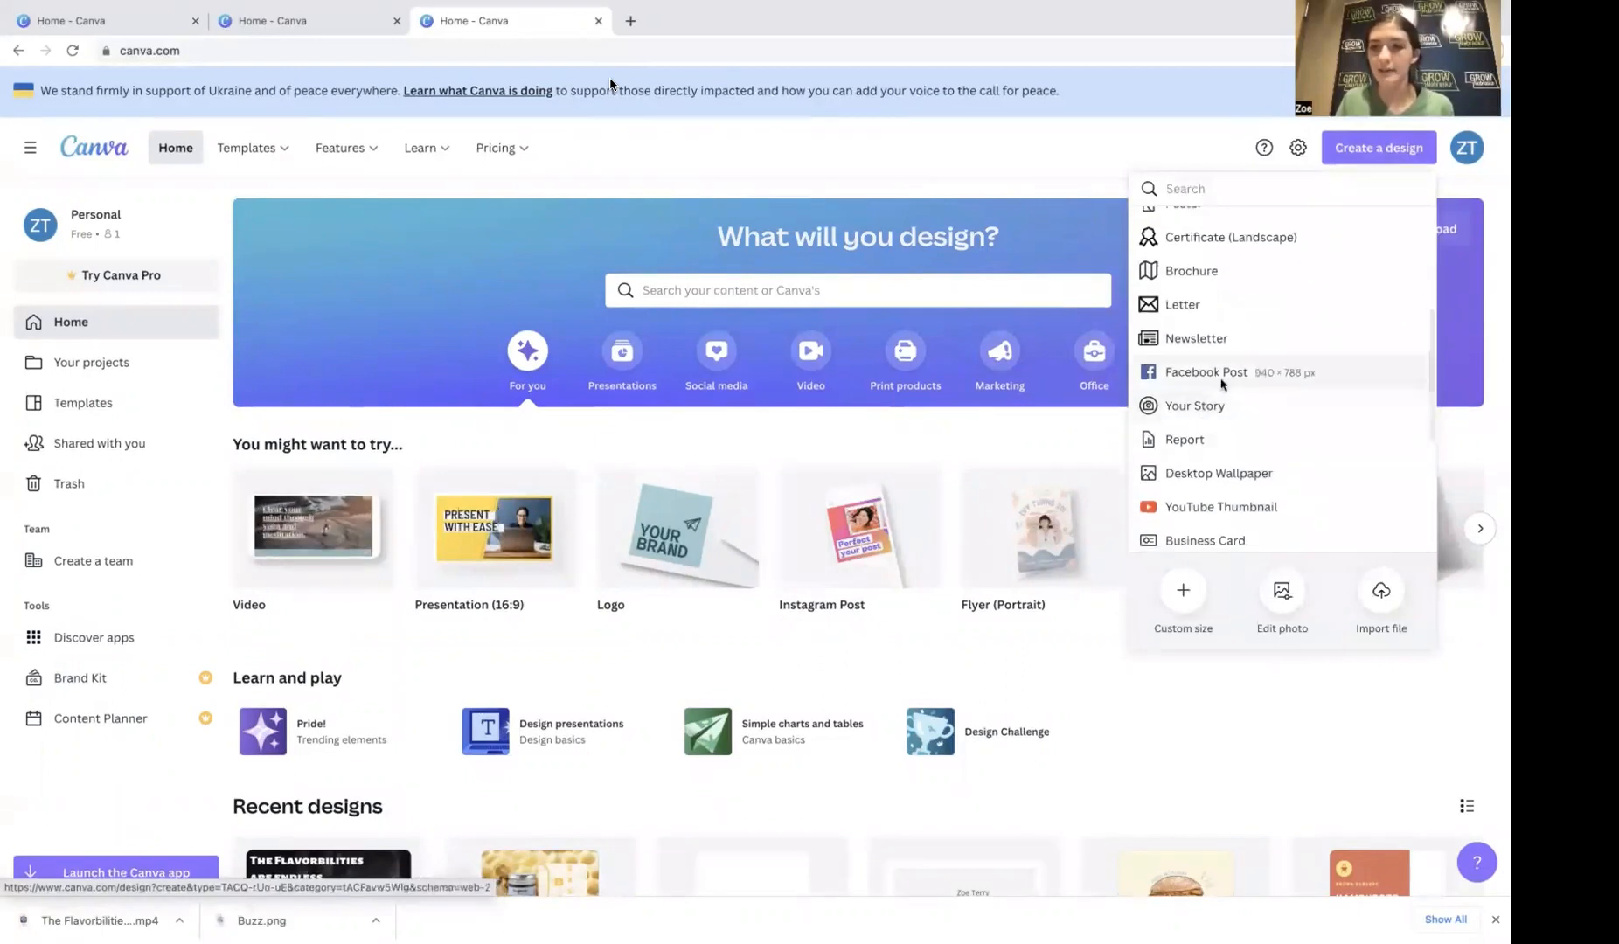
click(1215, 374)
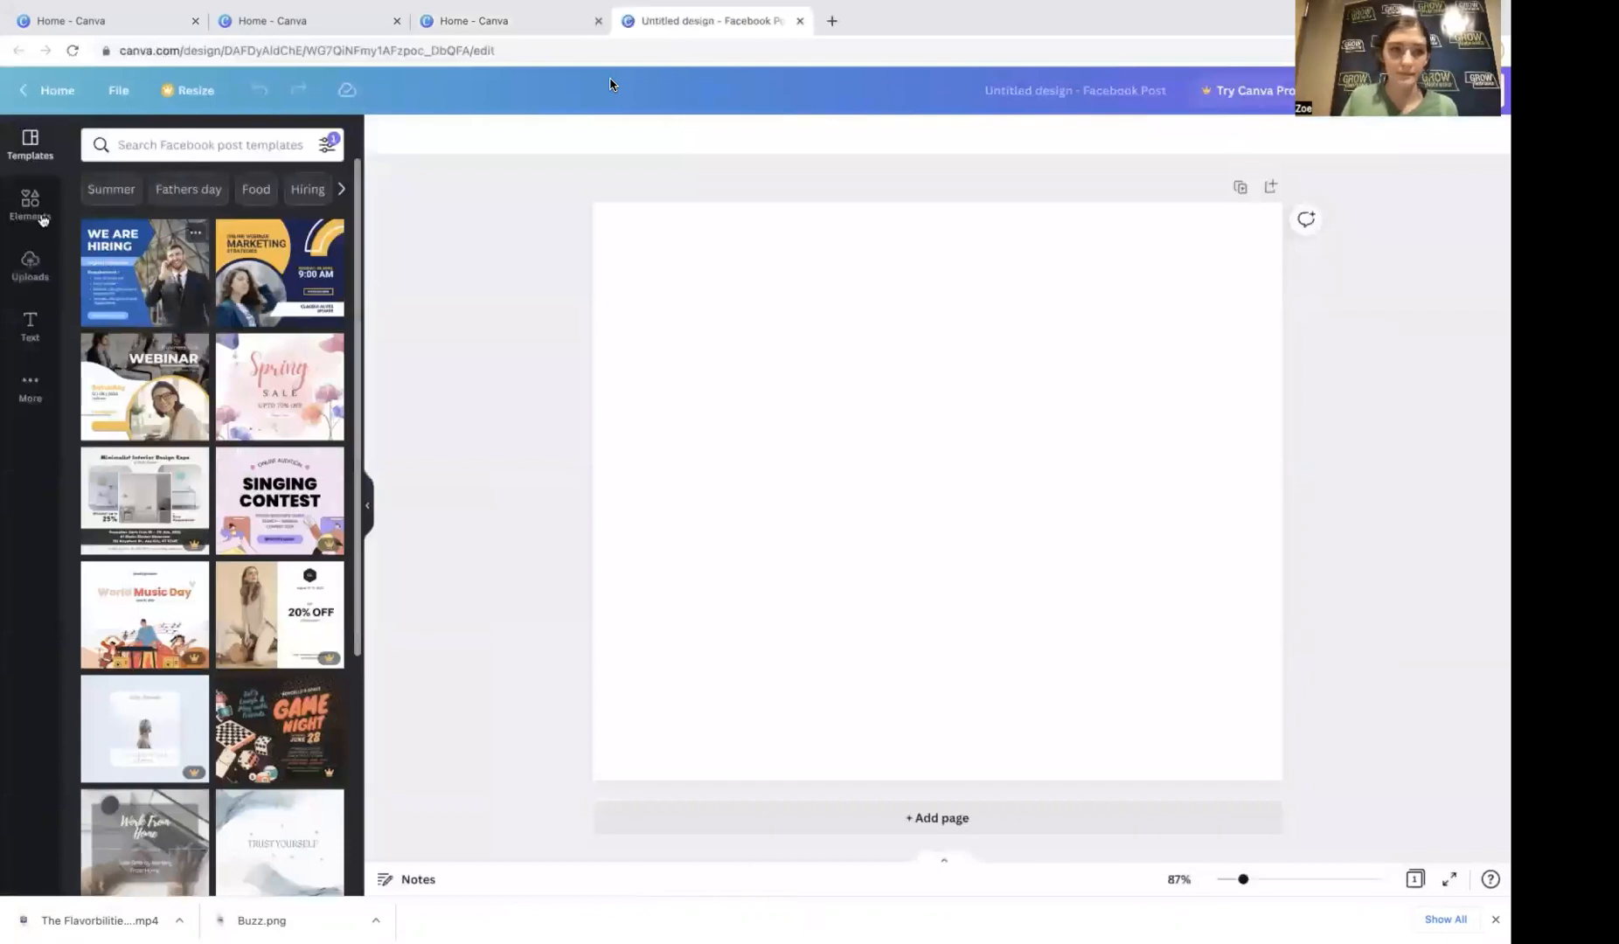
Step: Search the Facebook post templates for "collage" and apply the beige template with four square photo frames
click(141, 148)
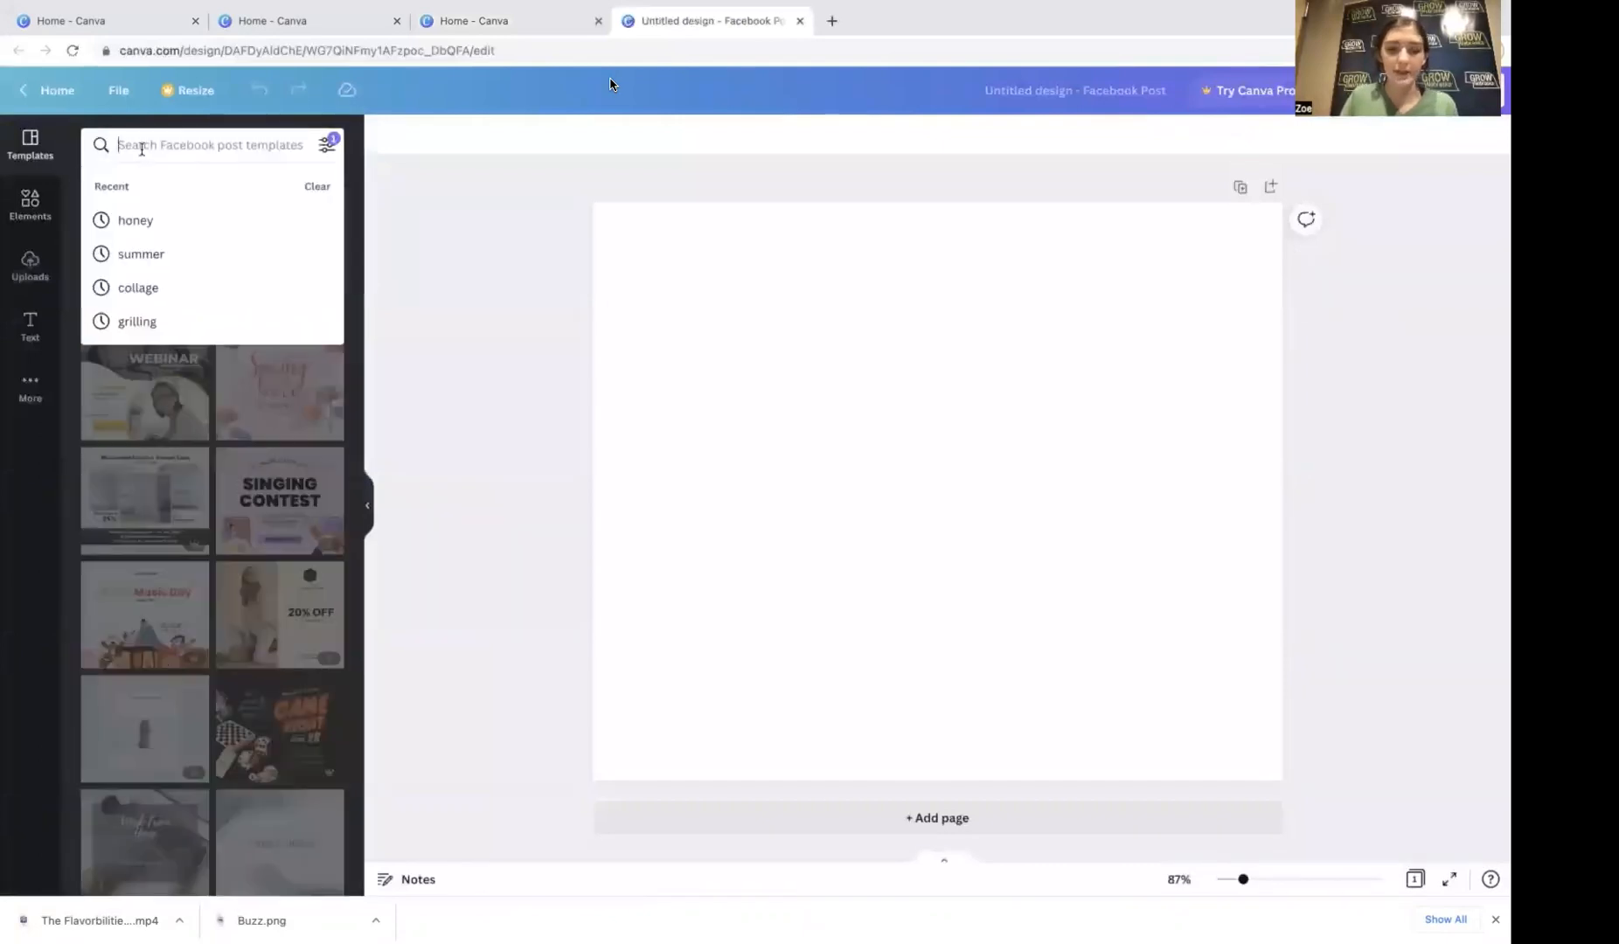
text(collage)
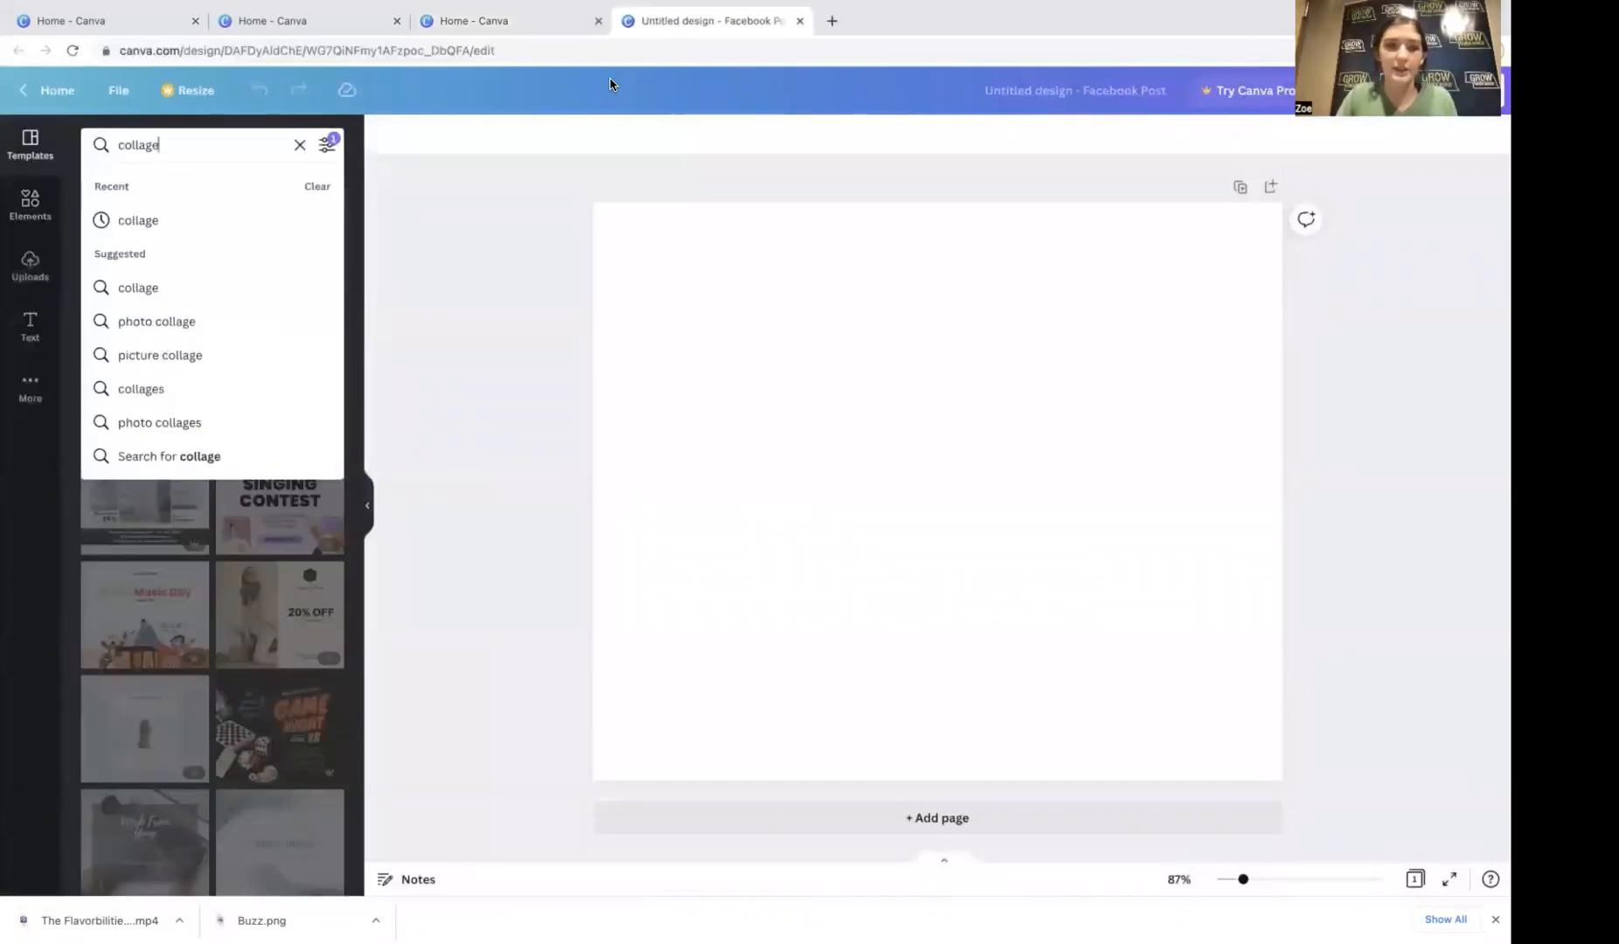
key(Return)
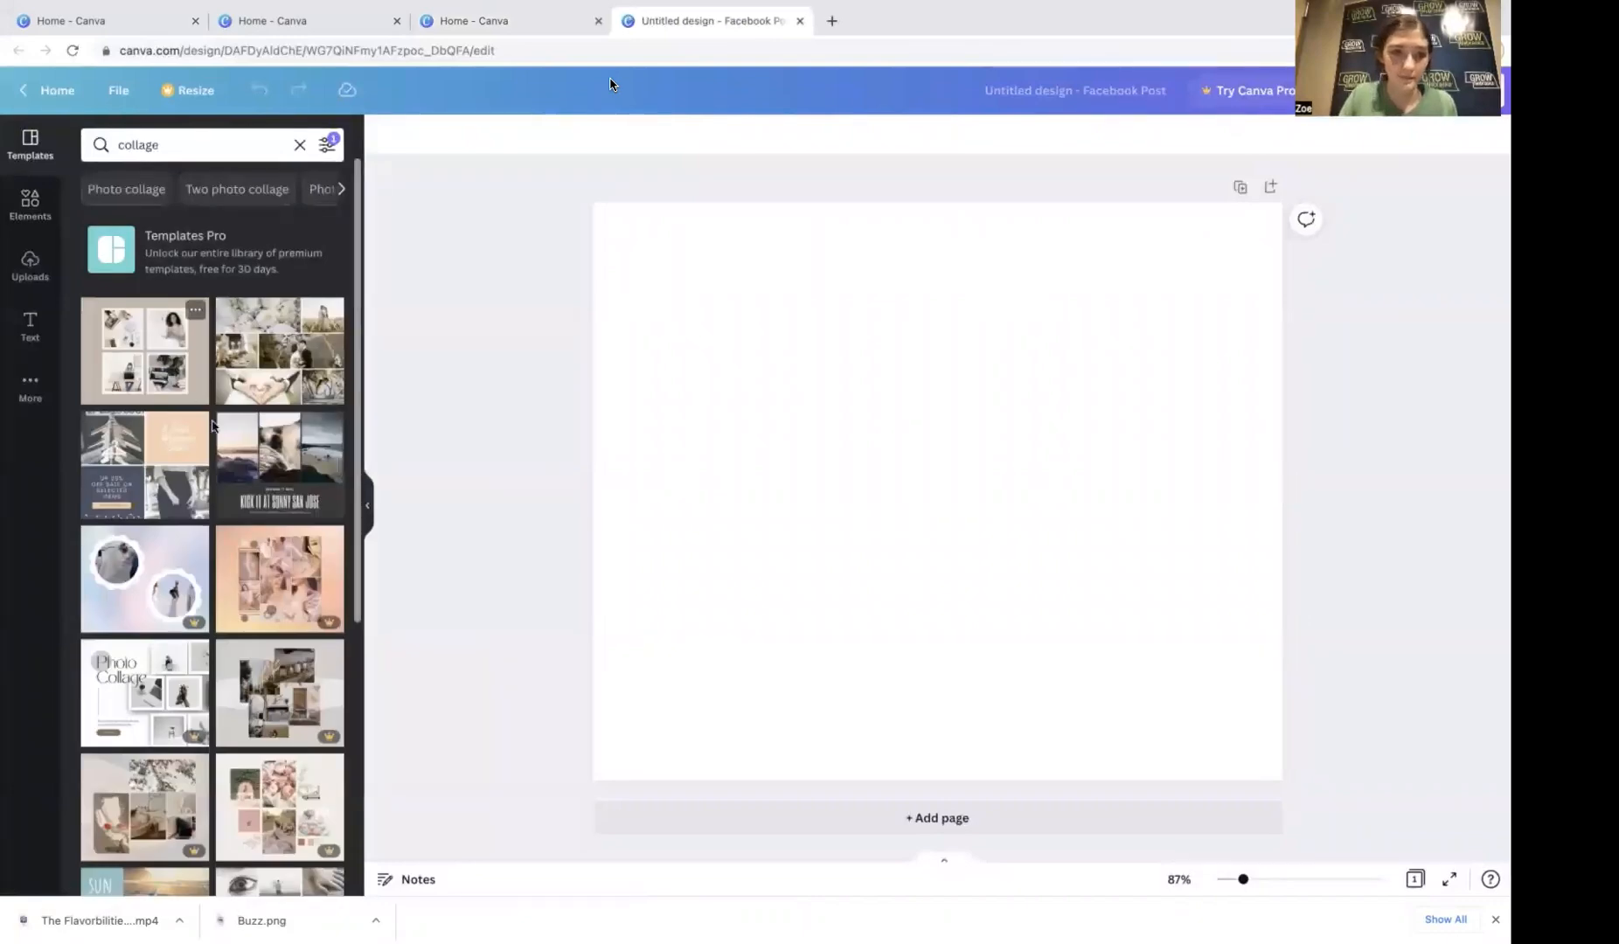
click(169, 382)
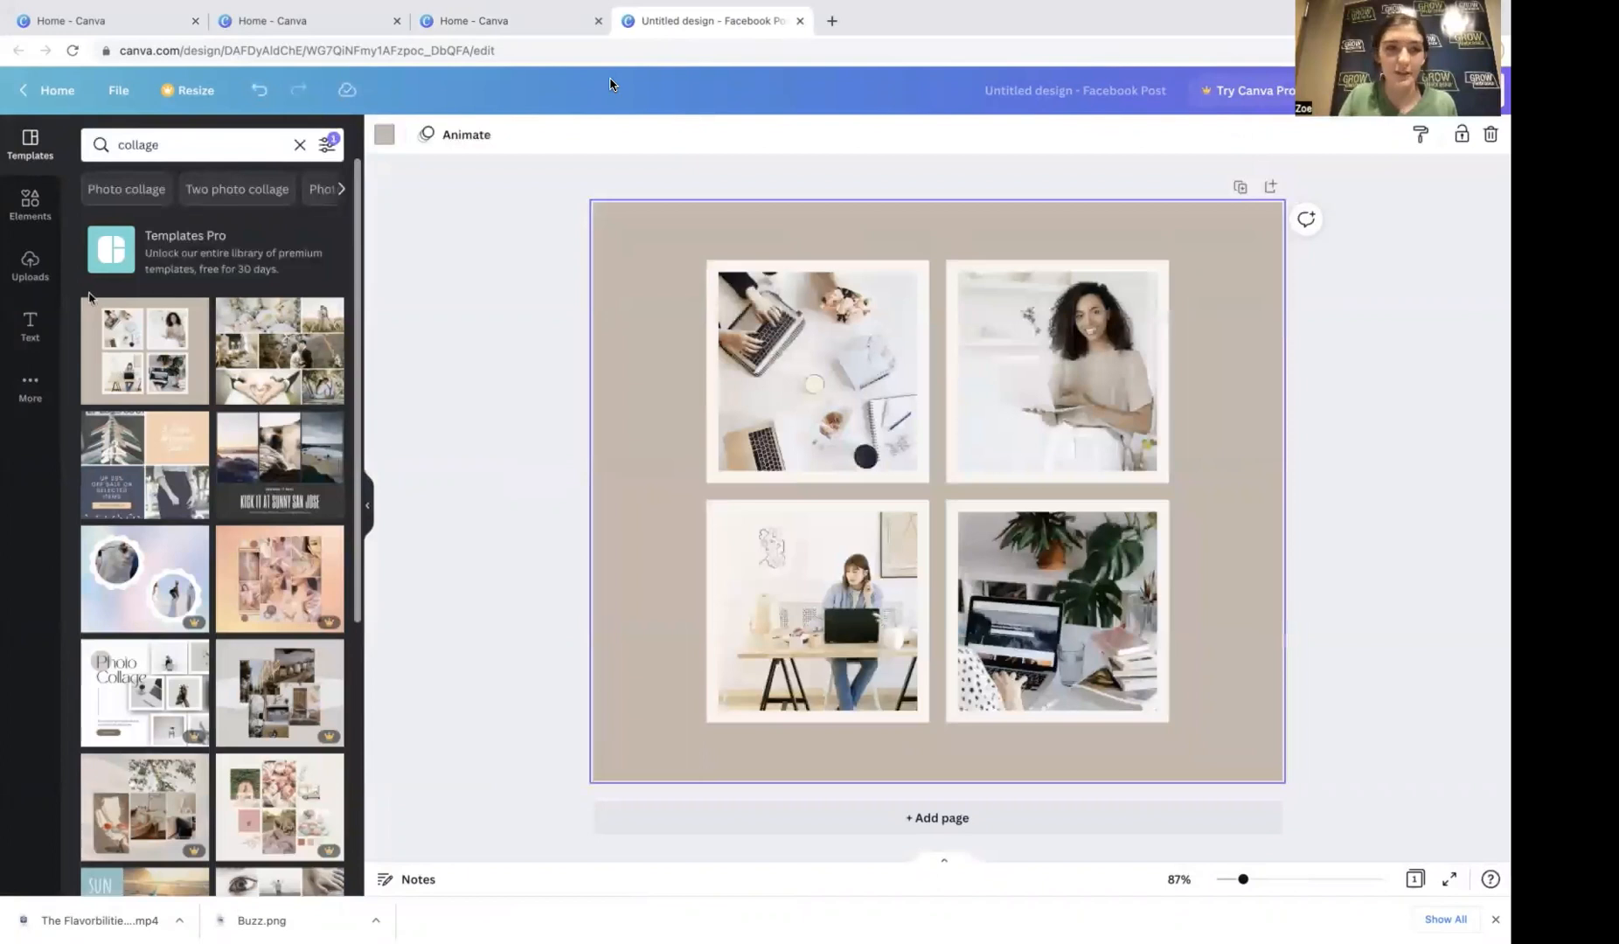
Step: Fill the collage's four frames with the four uploaded member photos, one photo per frame
click(32, 264)
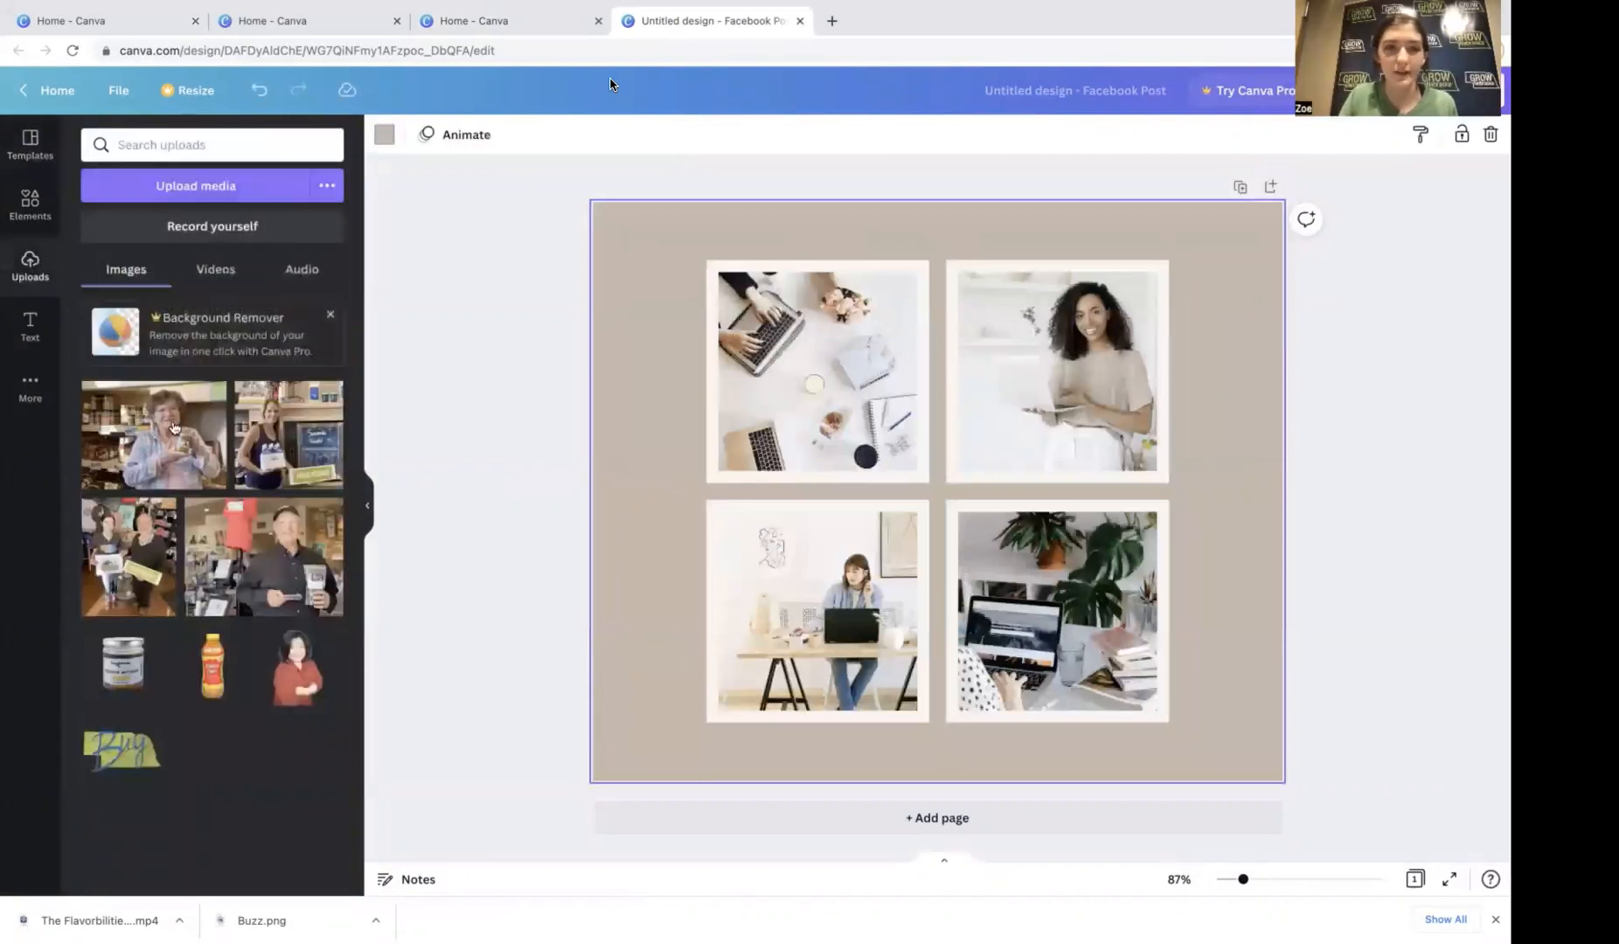
drag(416, 456, 812, 376)
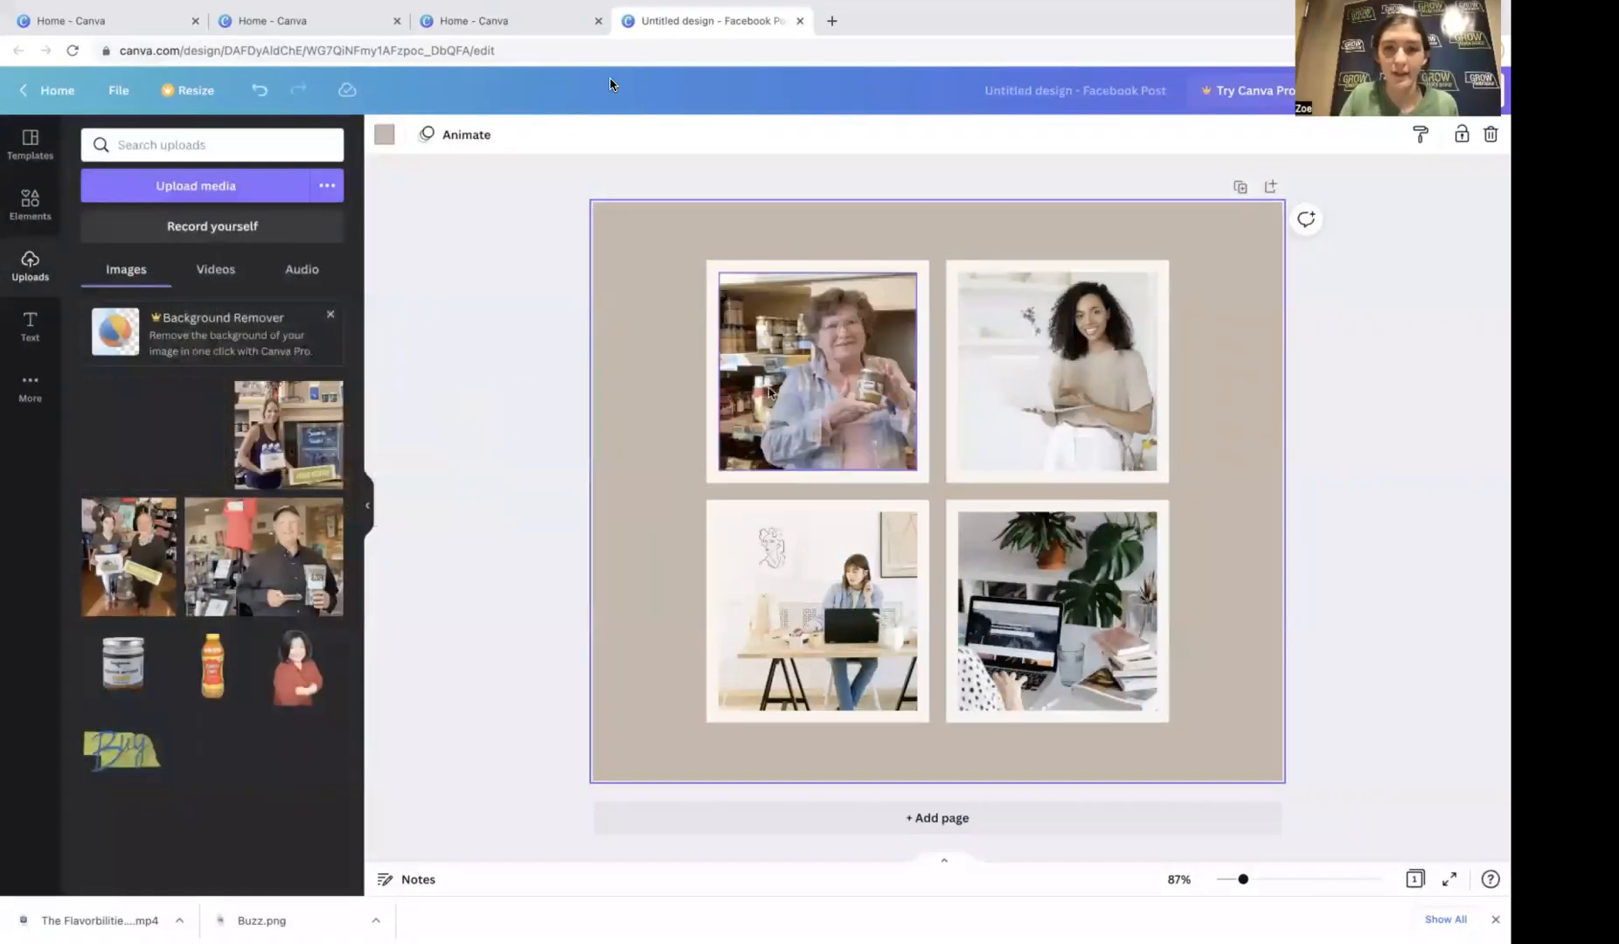
drag(312, 447, 975, 416)
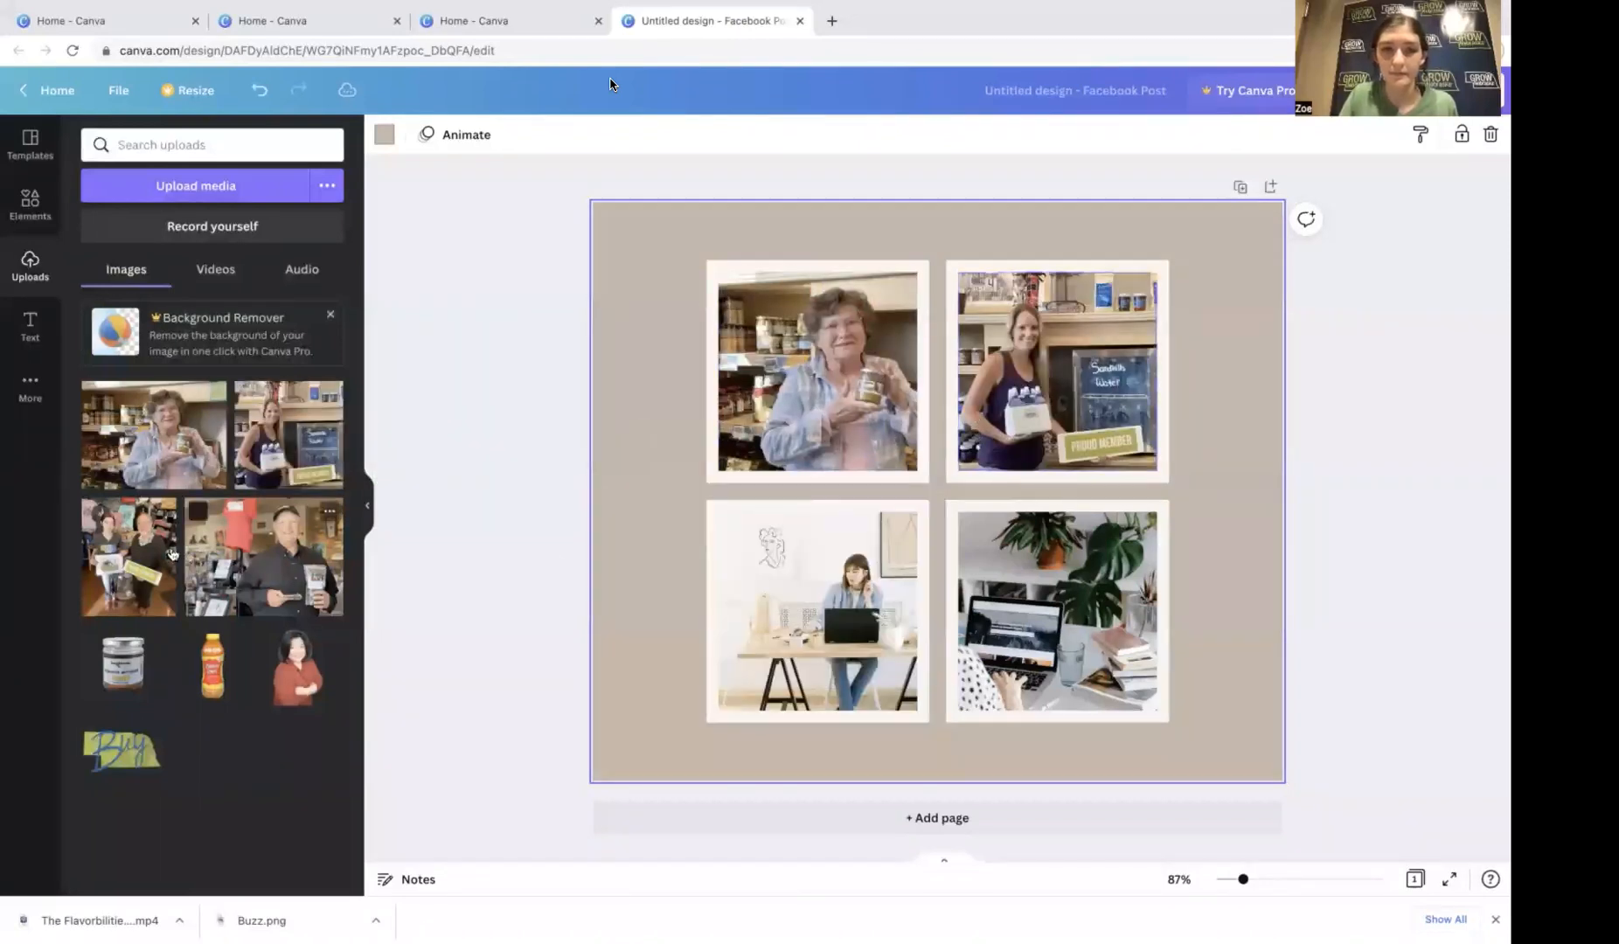
drag(537, 629, 778, 625)
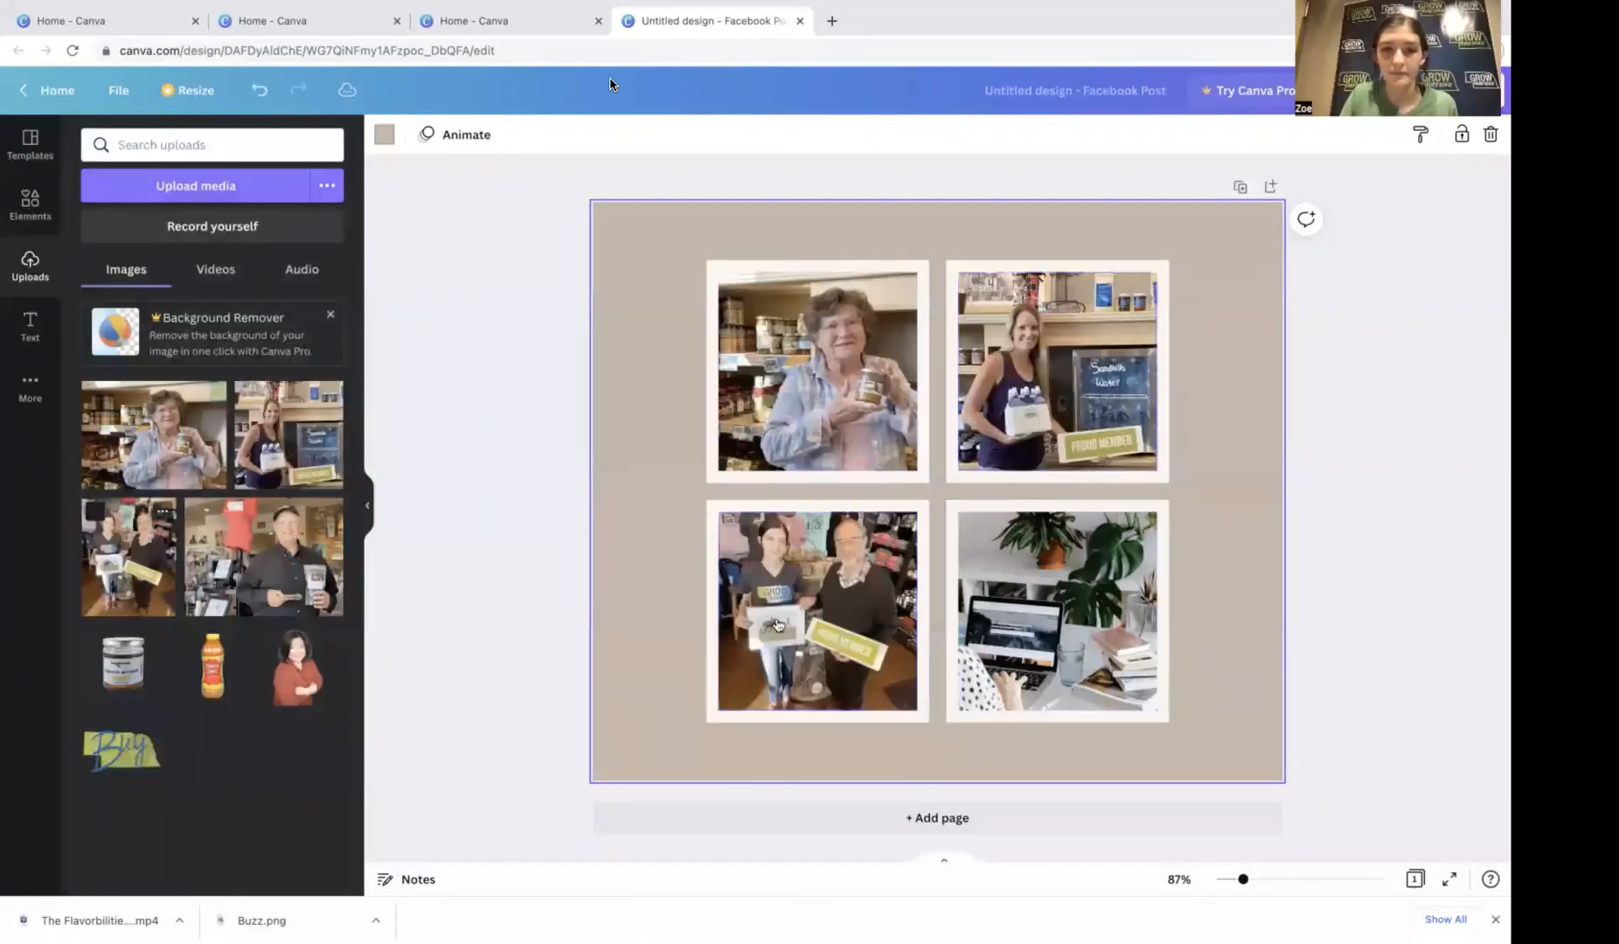
drag(282, 553, 1023, 624)
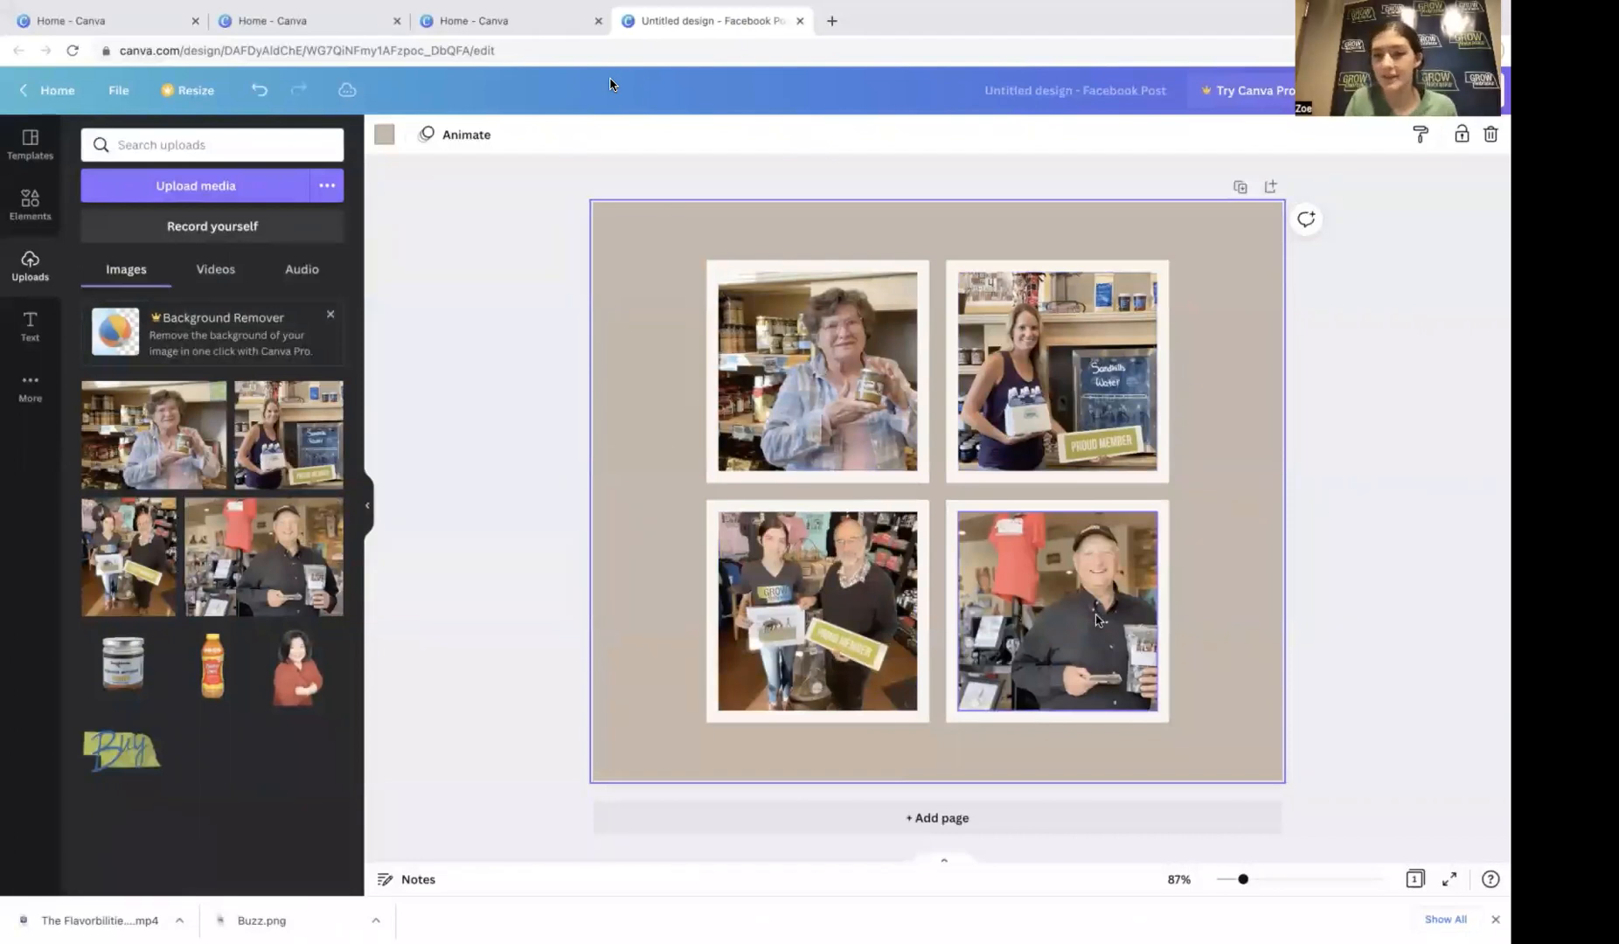
Step: Shift the photos inside the lower-right and upper-left frames to the left so the people and their products are well framed
double_click(1096, 619)
drag(1097, 615, 1057, 614)
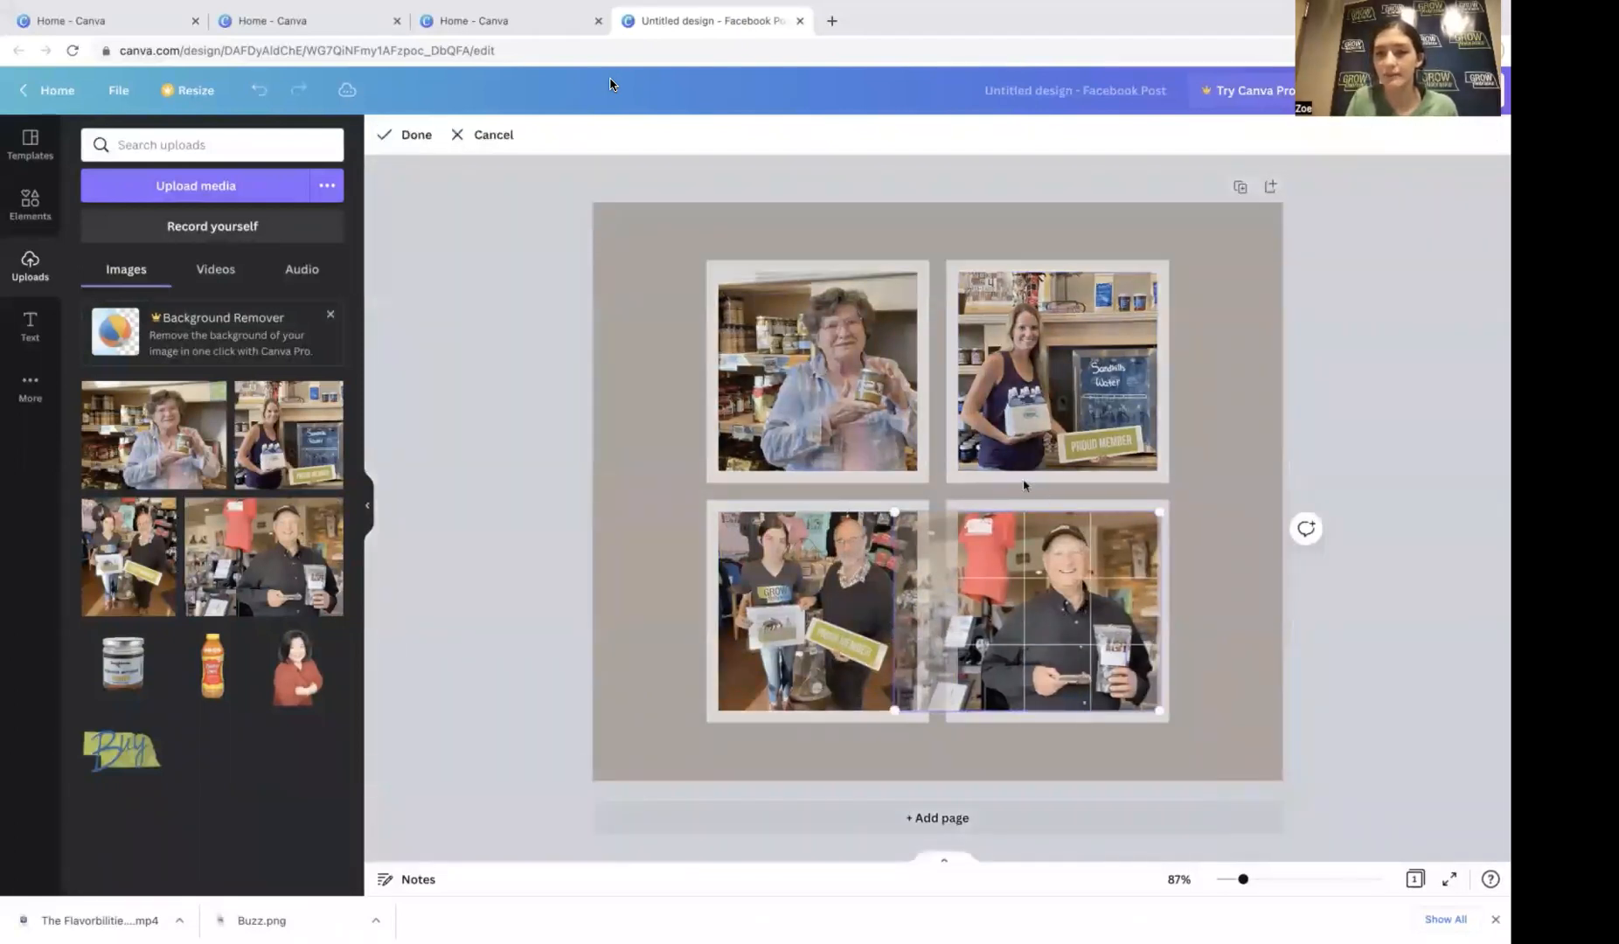
double_click(827, 426)
drag(827, 426, 779, 418)
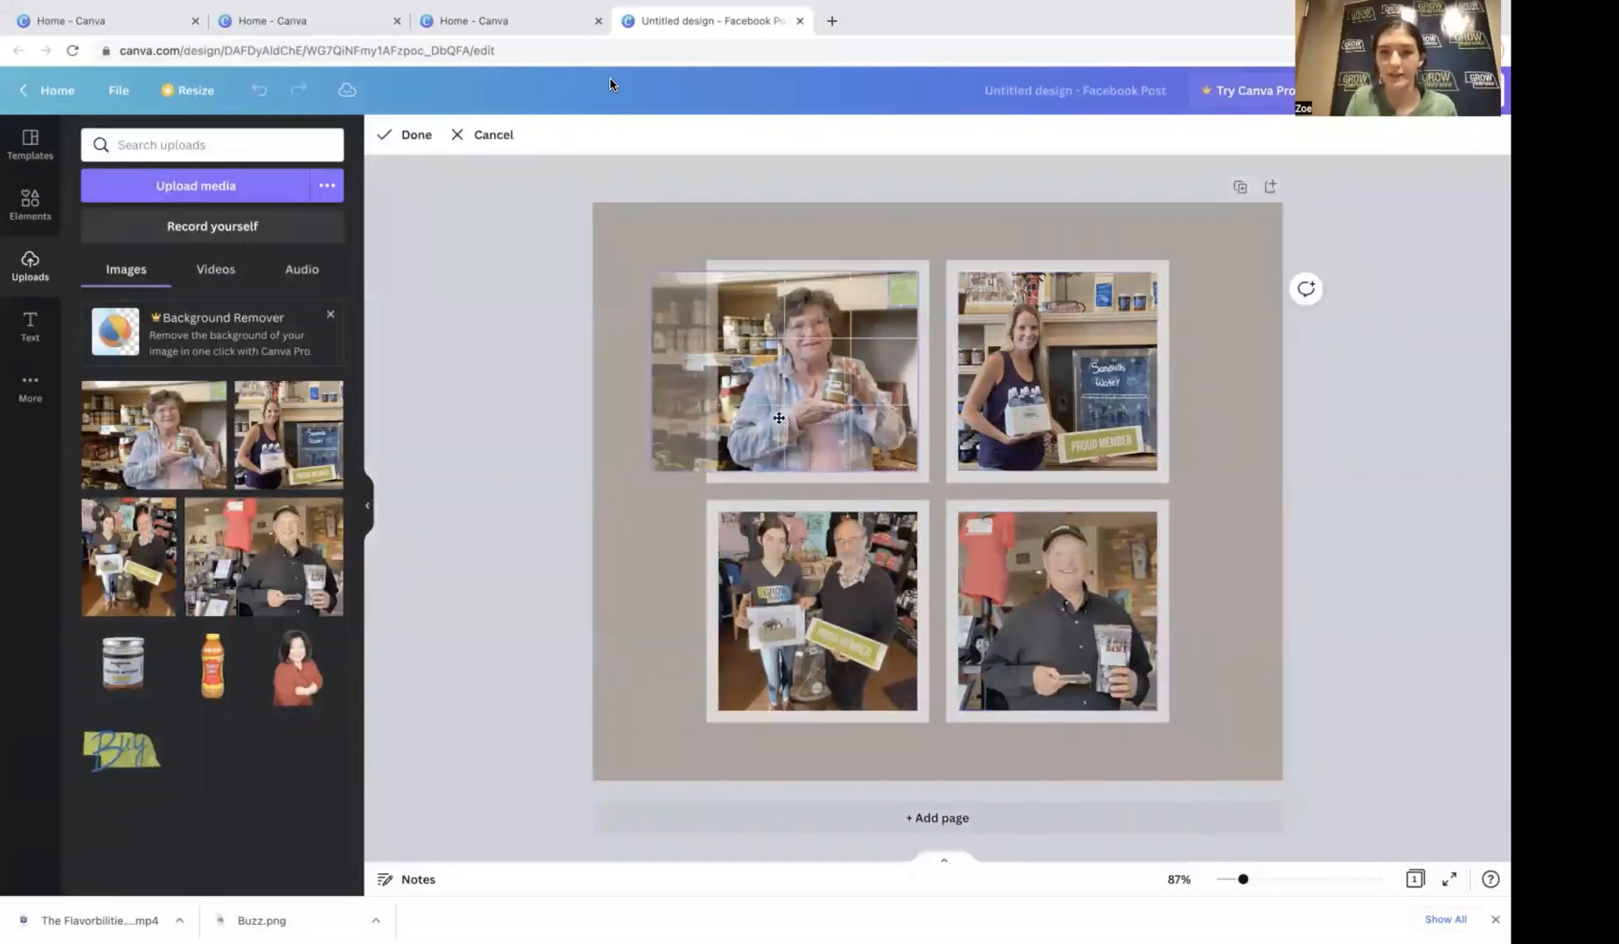
click(1354, 450)
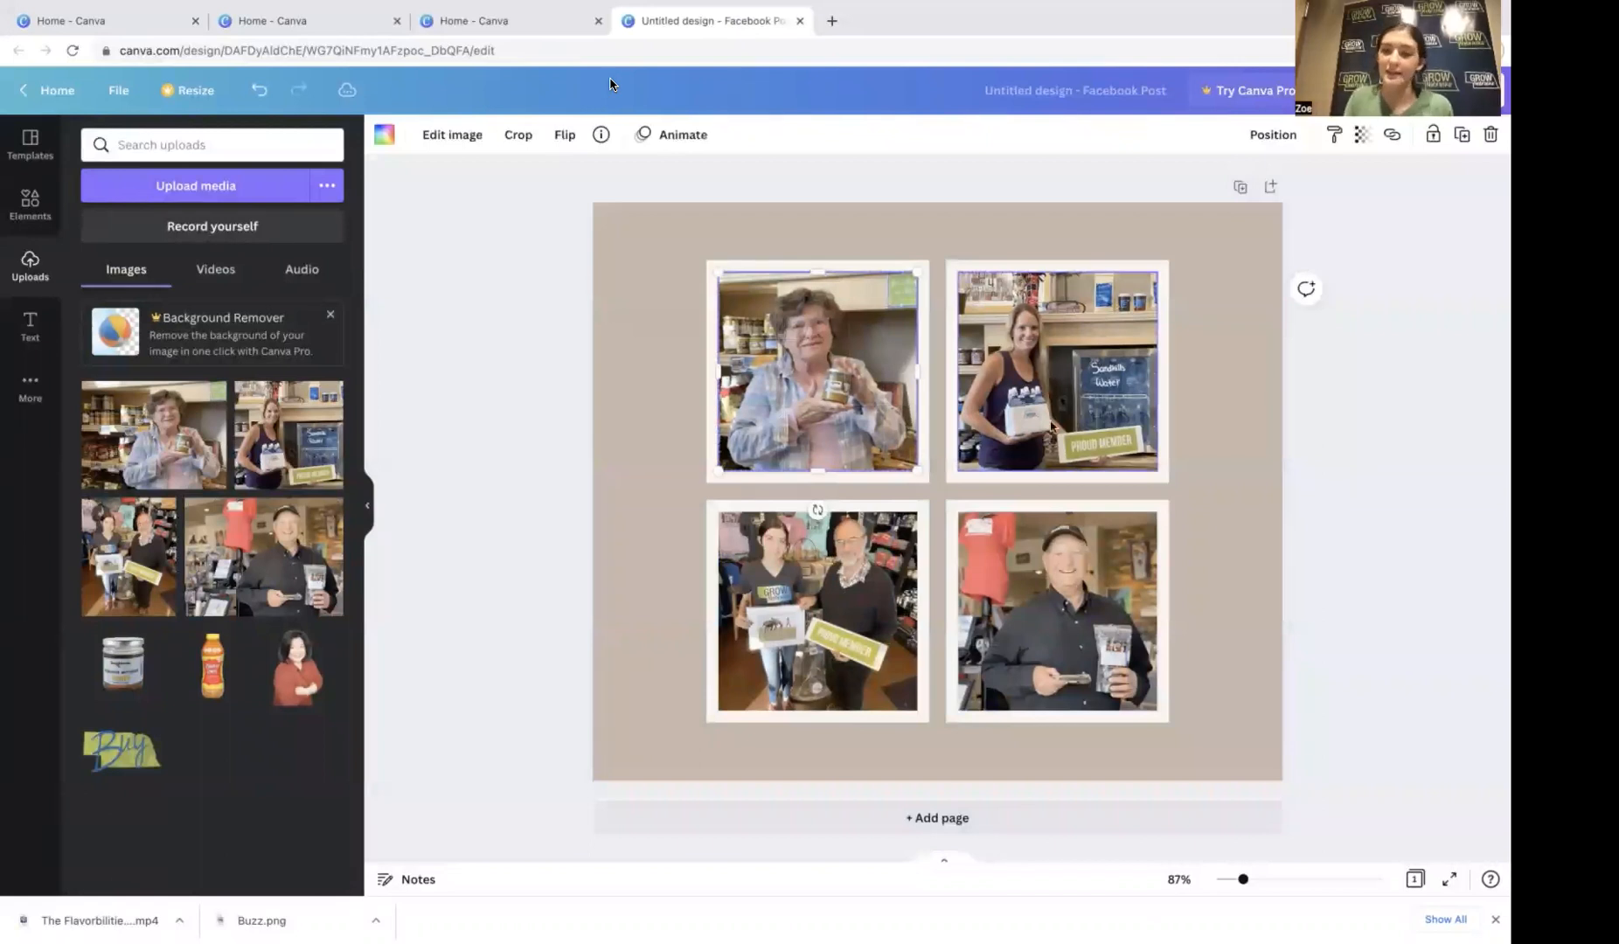
Step: Add a heading reading "GROW Nebraska Members" and widen its text box so the text wraps onto two lines
click(38, 160)
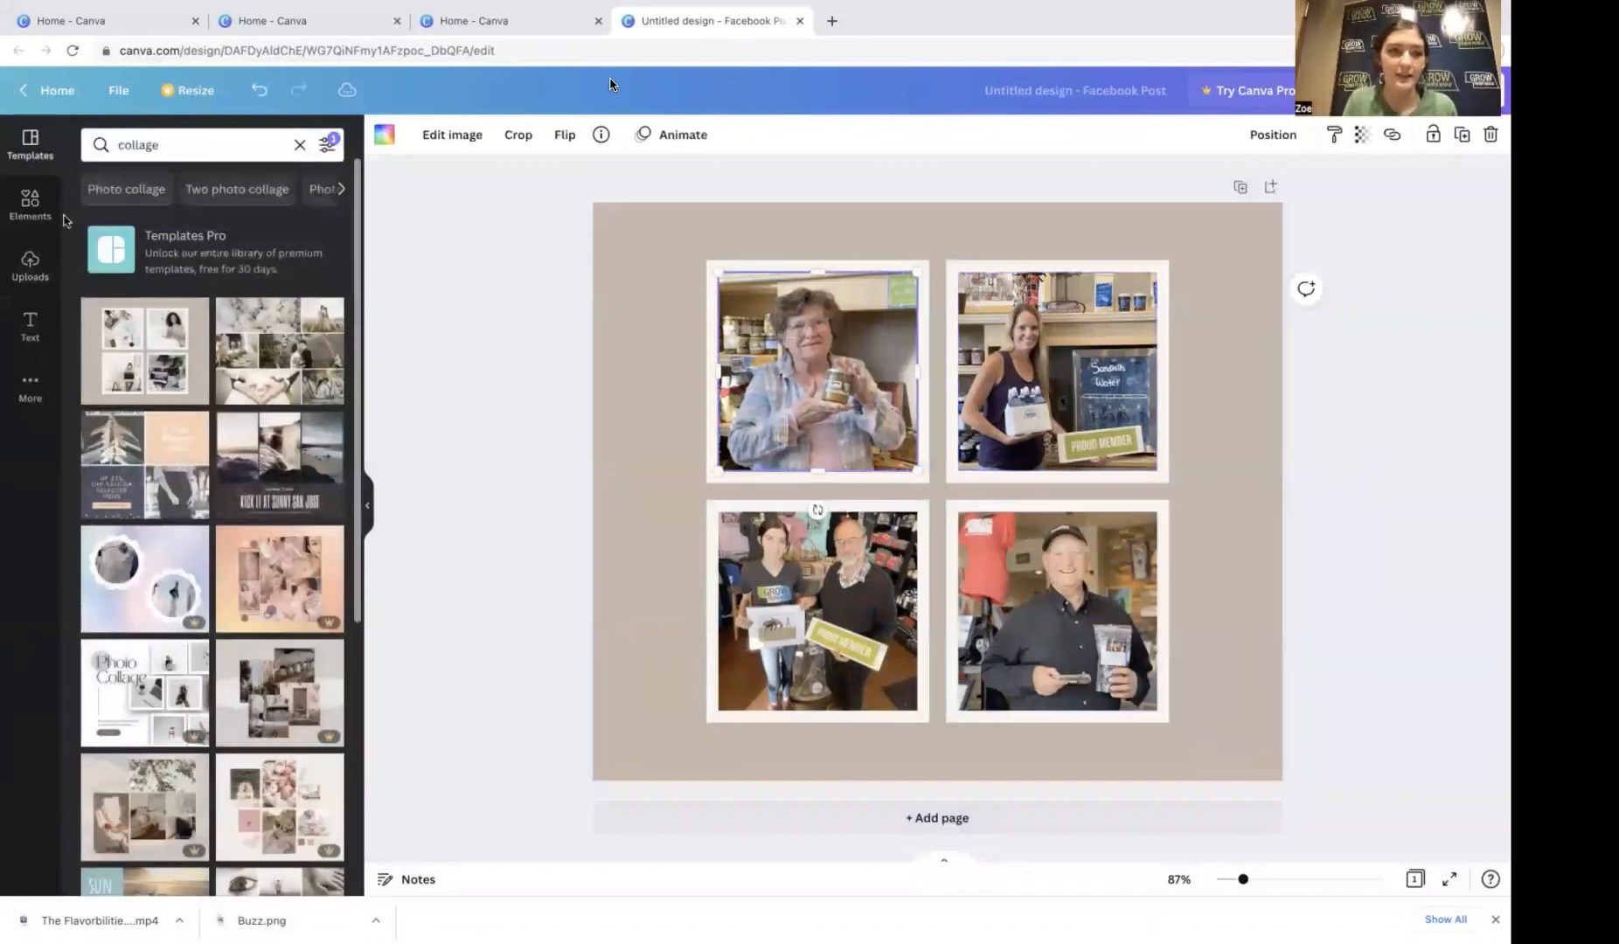
click(30, 325)
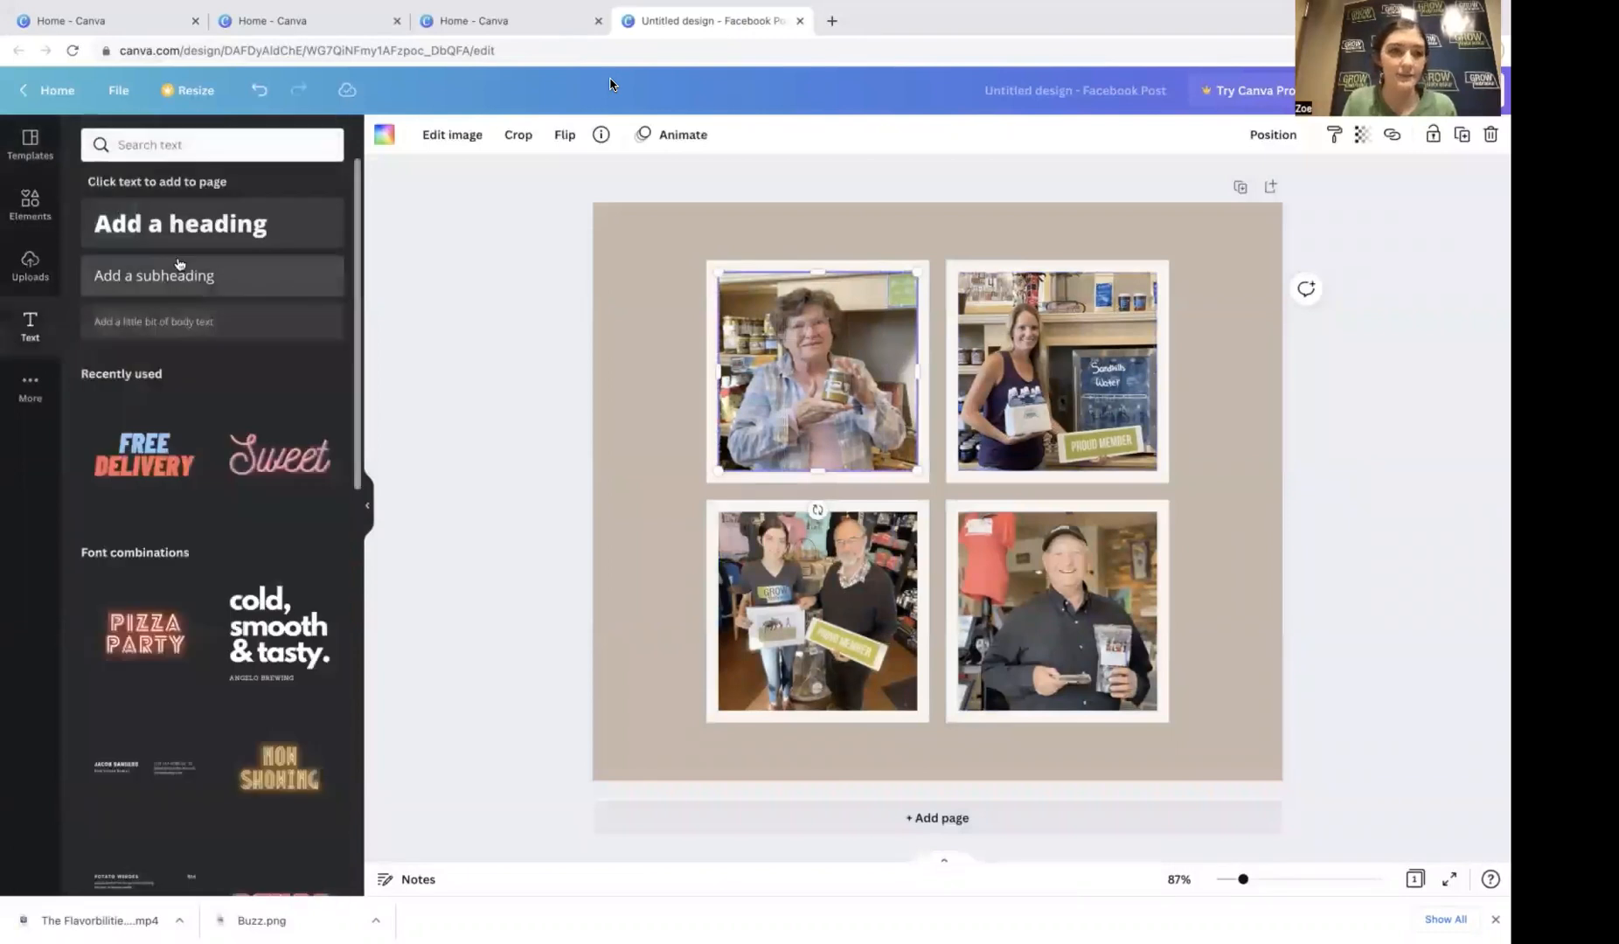
click(233, 226)
key(BackSpace)
text(GR)
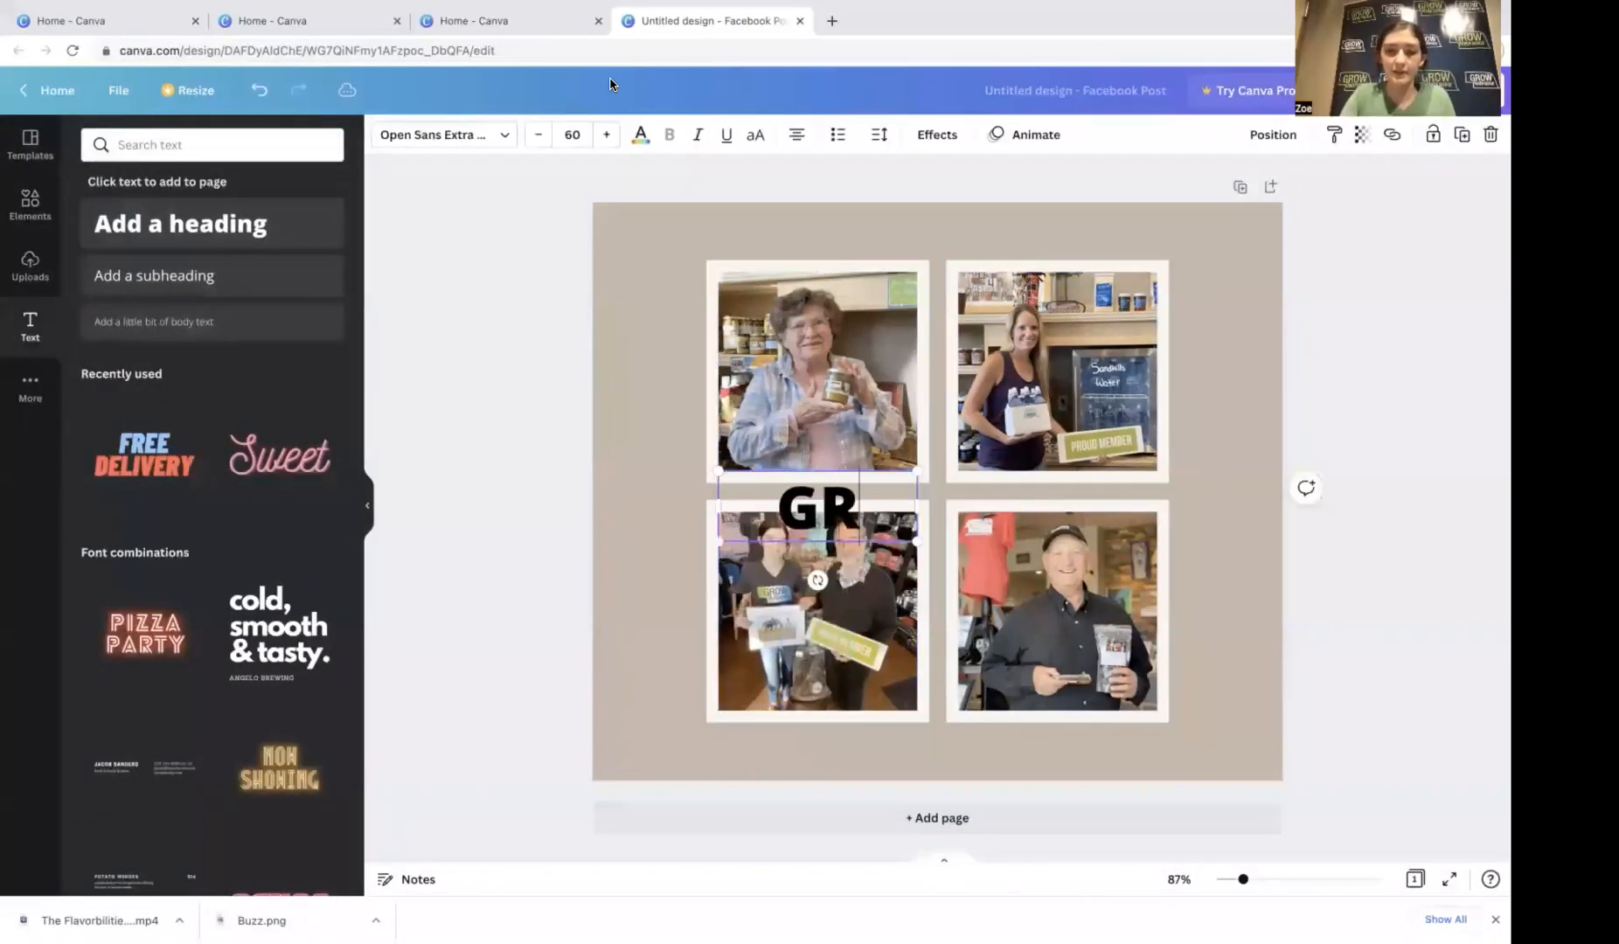
text(OW NE)
key(BackSpace)
text(ebraska Member)
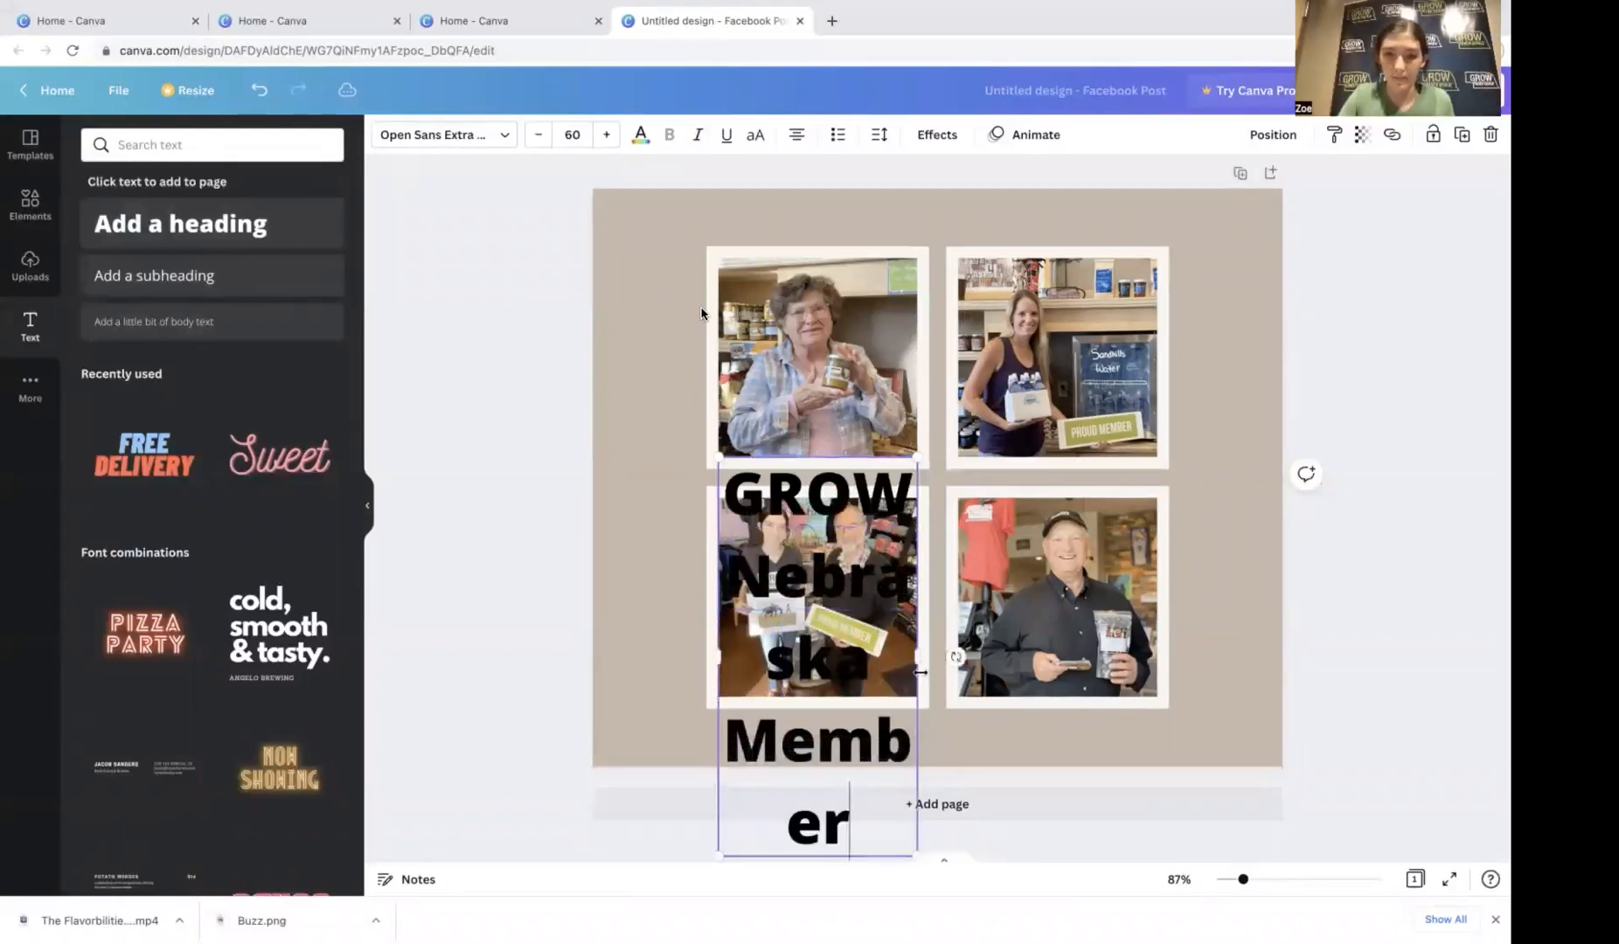
text(s)
drag(917, 661, 1283, 578)
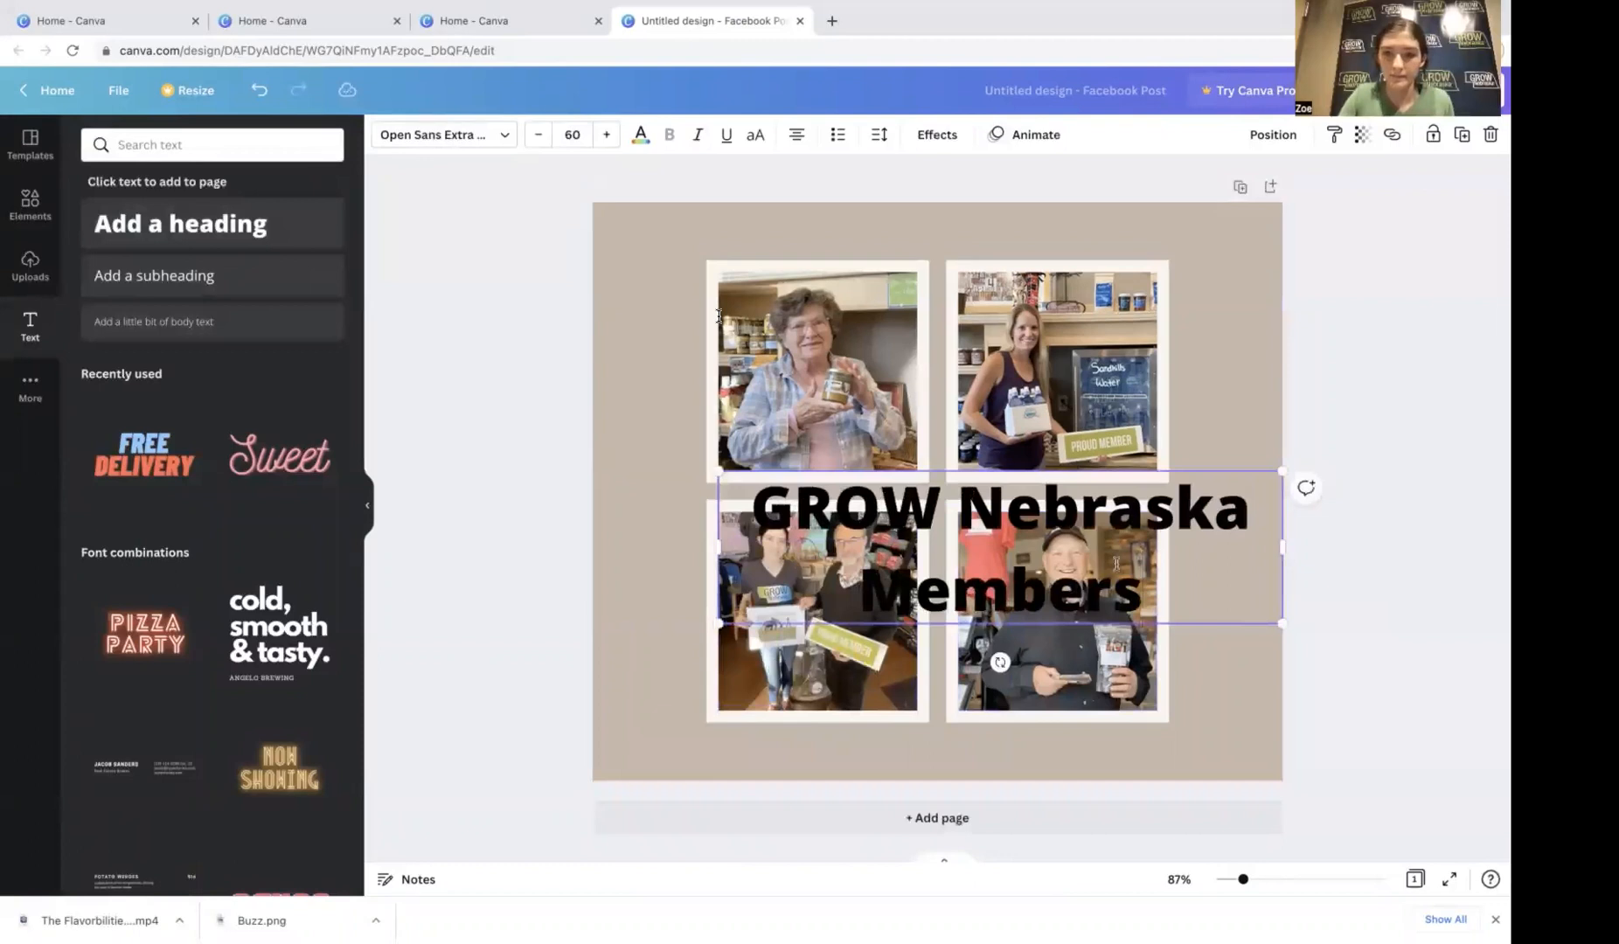
Step: Shorten the heading to "GROW Nebraska" and place it above the upper row of photos
key(BackSpace)
key(BackSpace)
key(BackSpace)
key(BackSpace)
key(BackSpace)
key(BackSpace)
key(BackSpace)
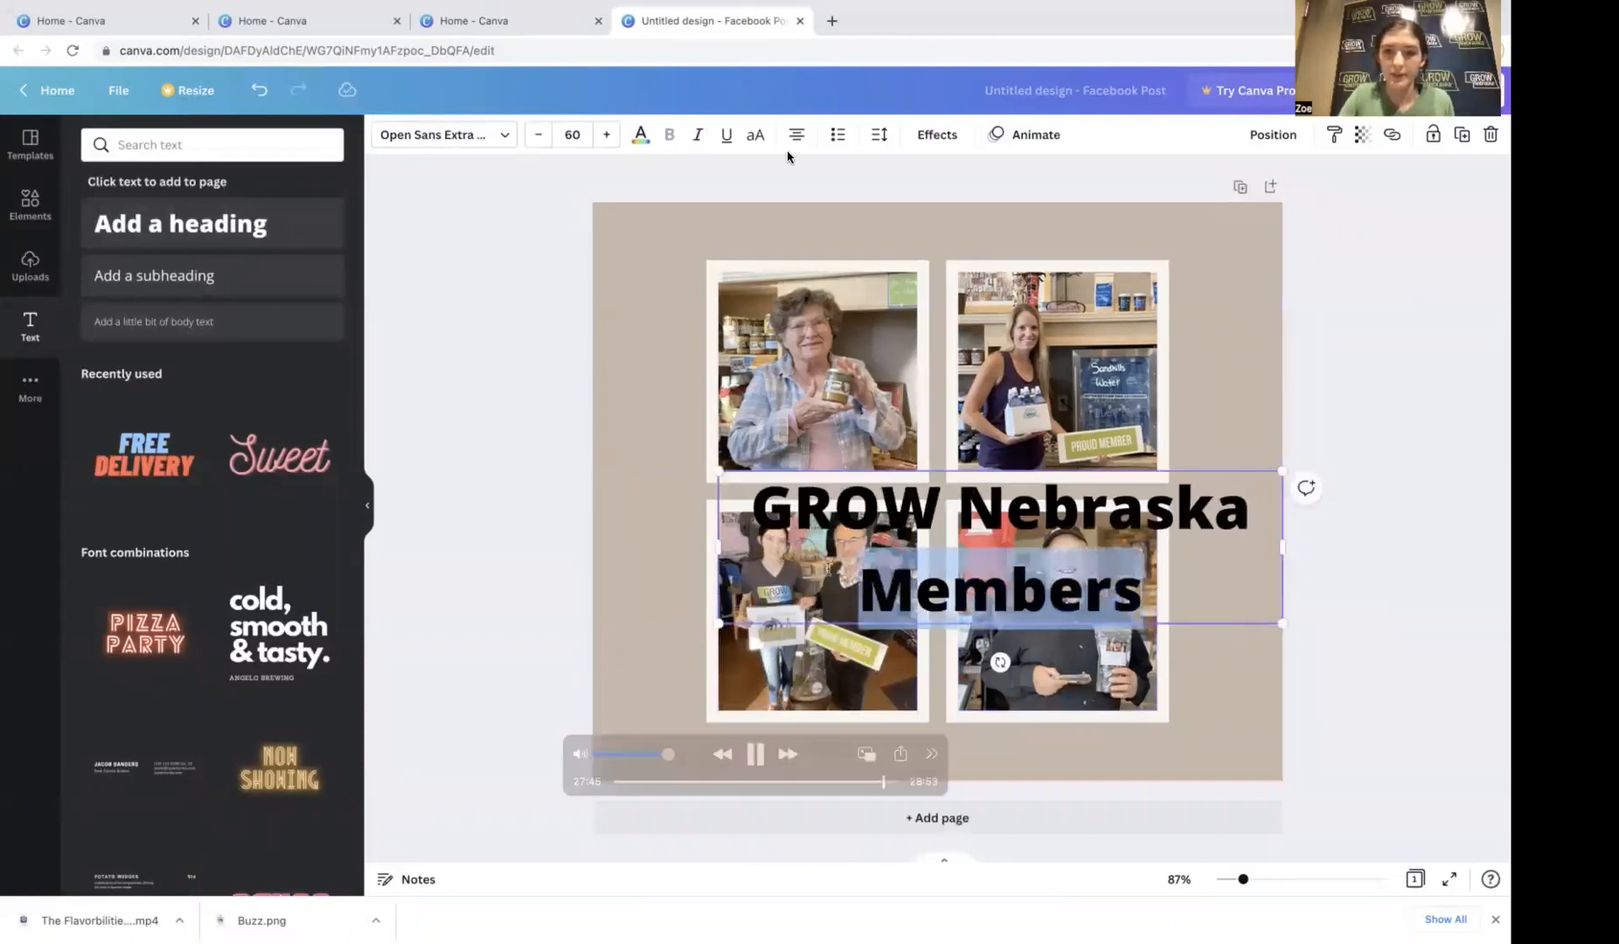
click(1435, 473)
drag(1264, 532, 1200, 244)
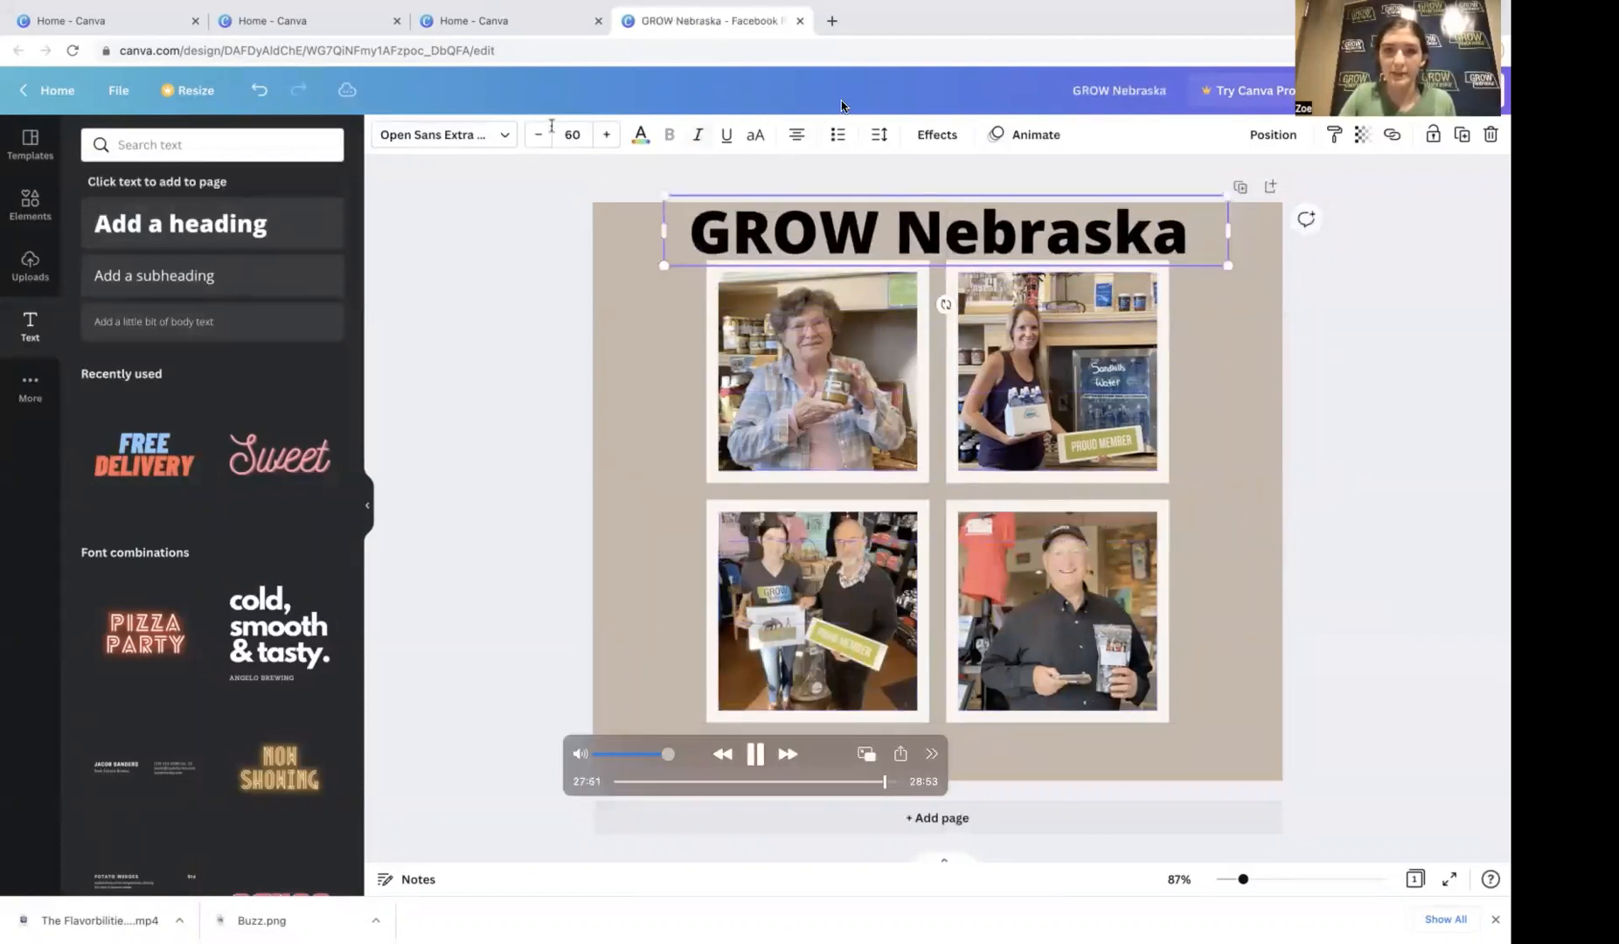
Step: Set the "GROW Nebraska" heading to font size 57 and Open Sans, trying HK Grotesk Medium first
click(539, 134)
click(538, 134)
click(538, 133)
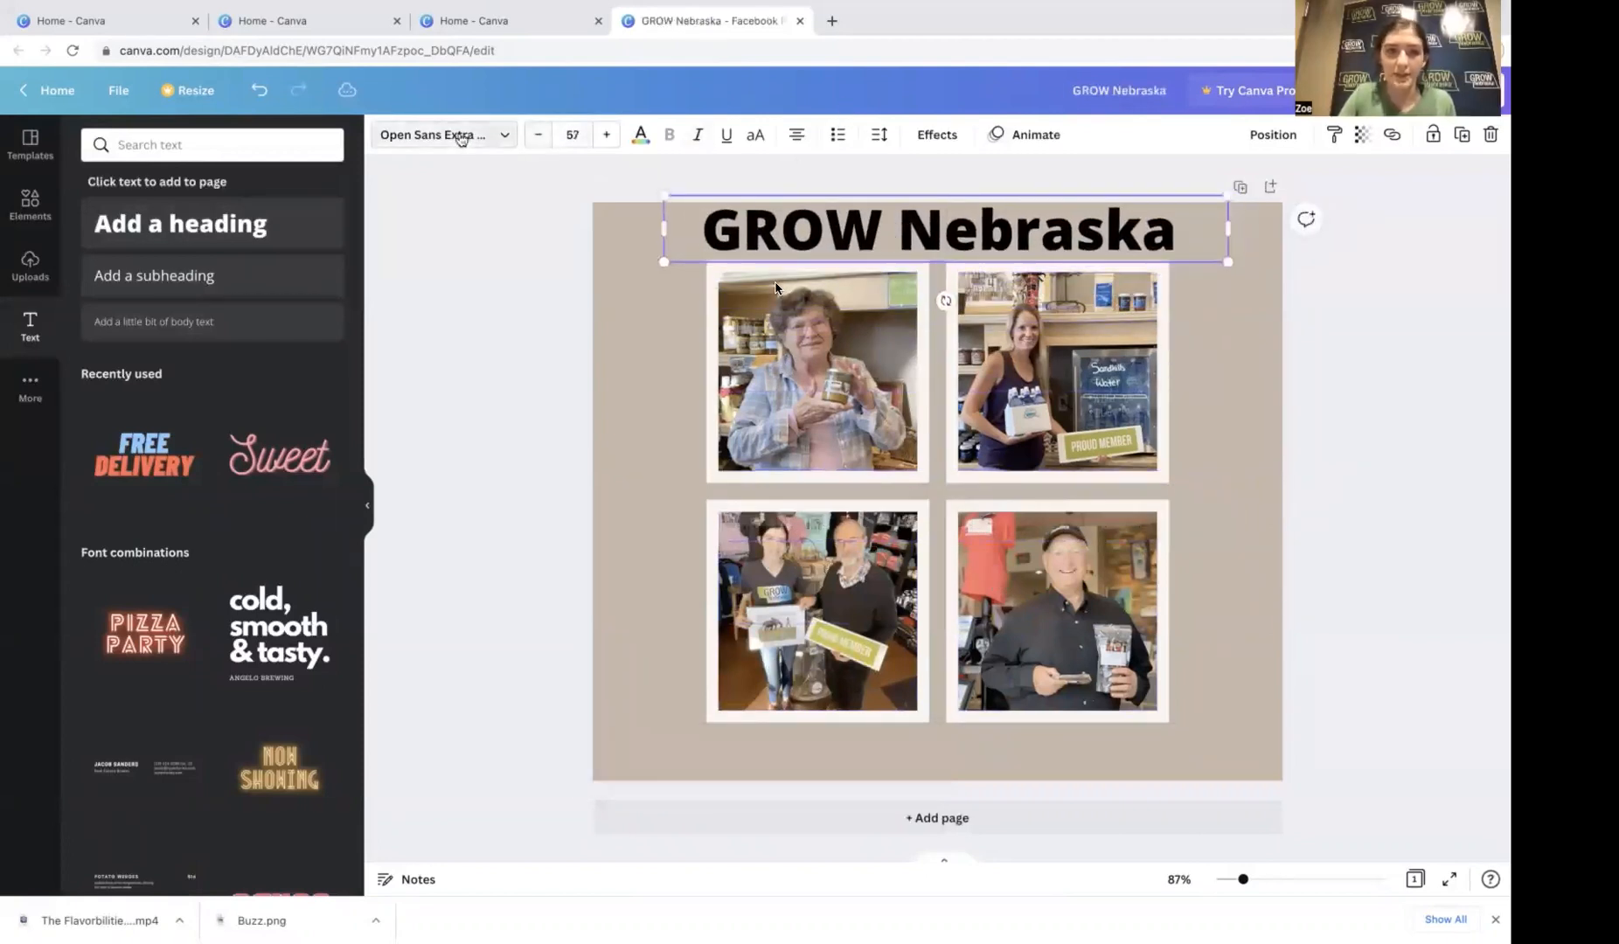
click(461, 138)
click(278, 256)
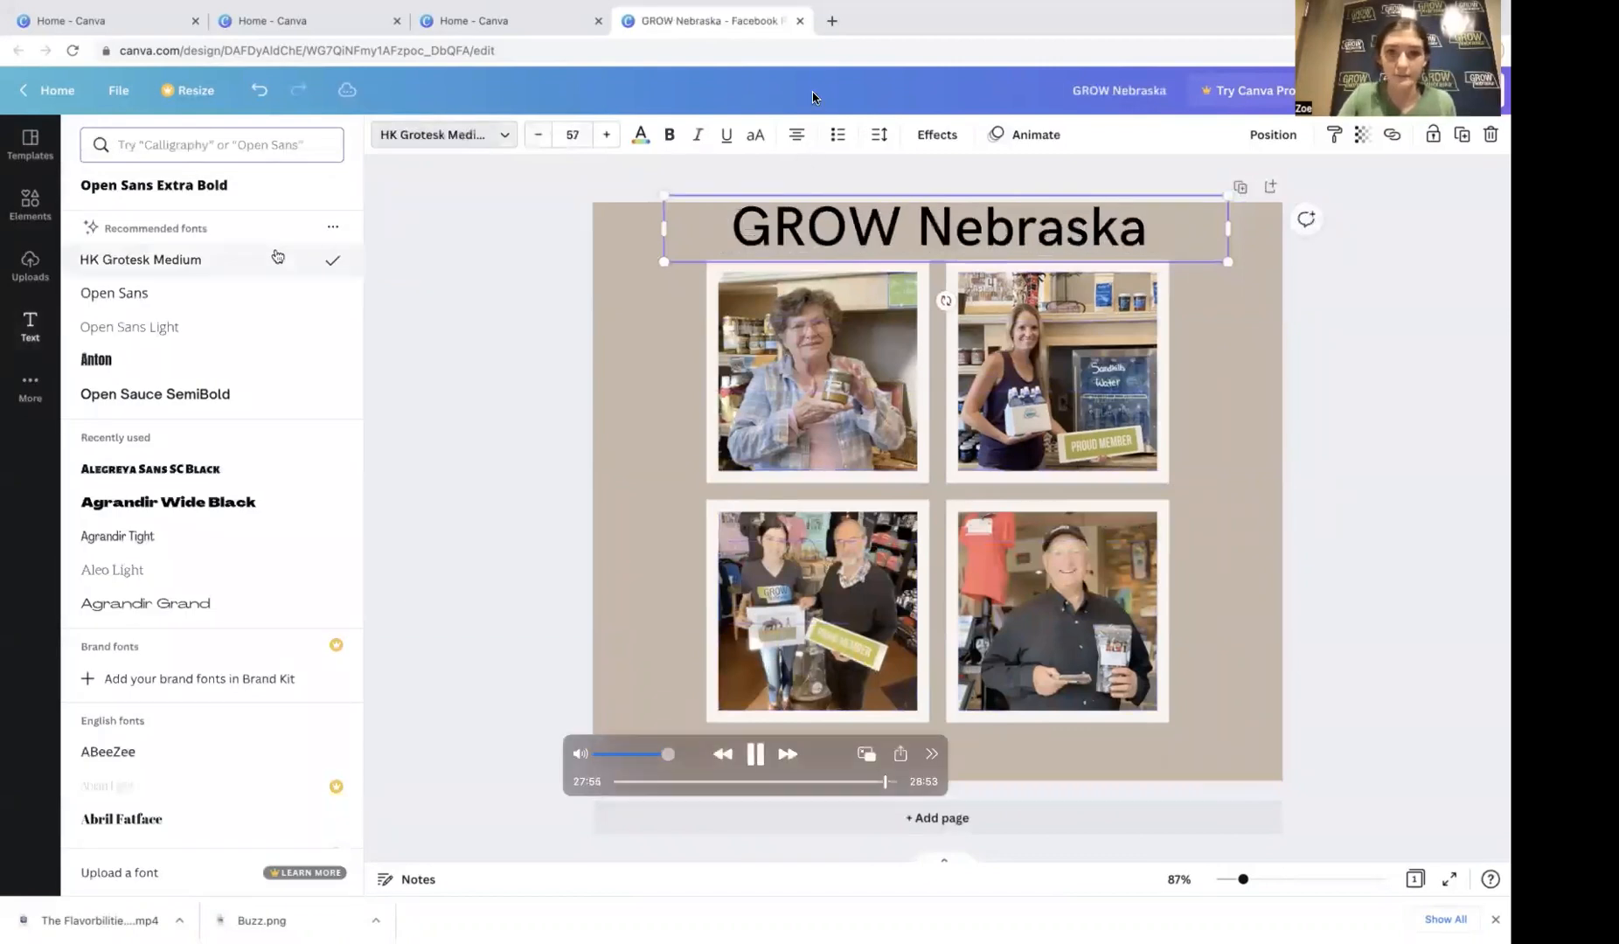
click(328, 299)
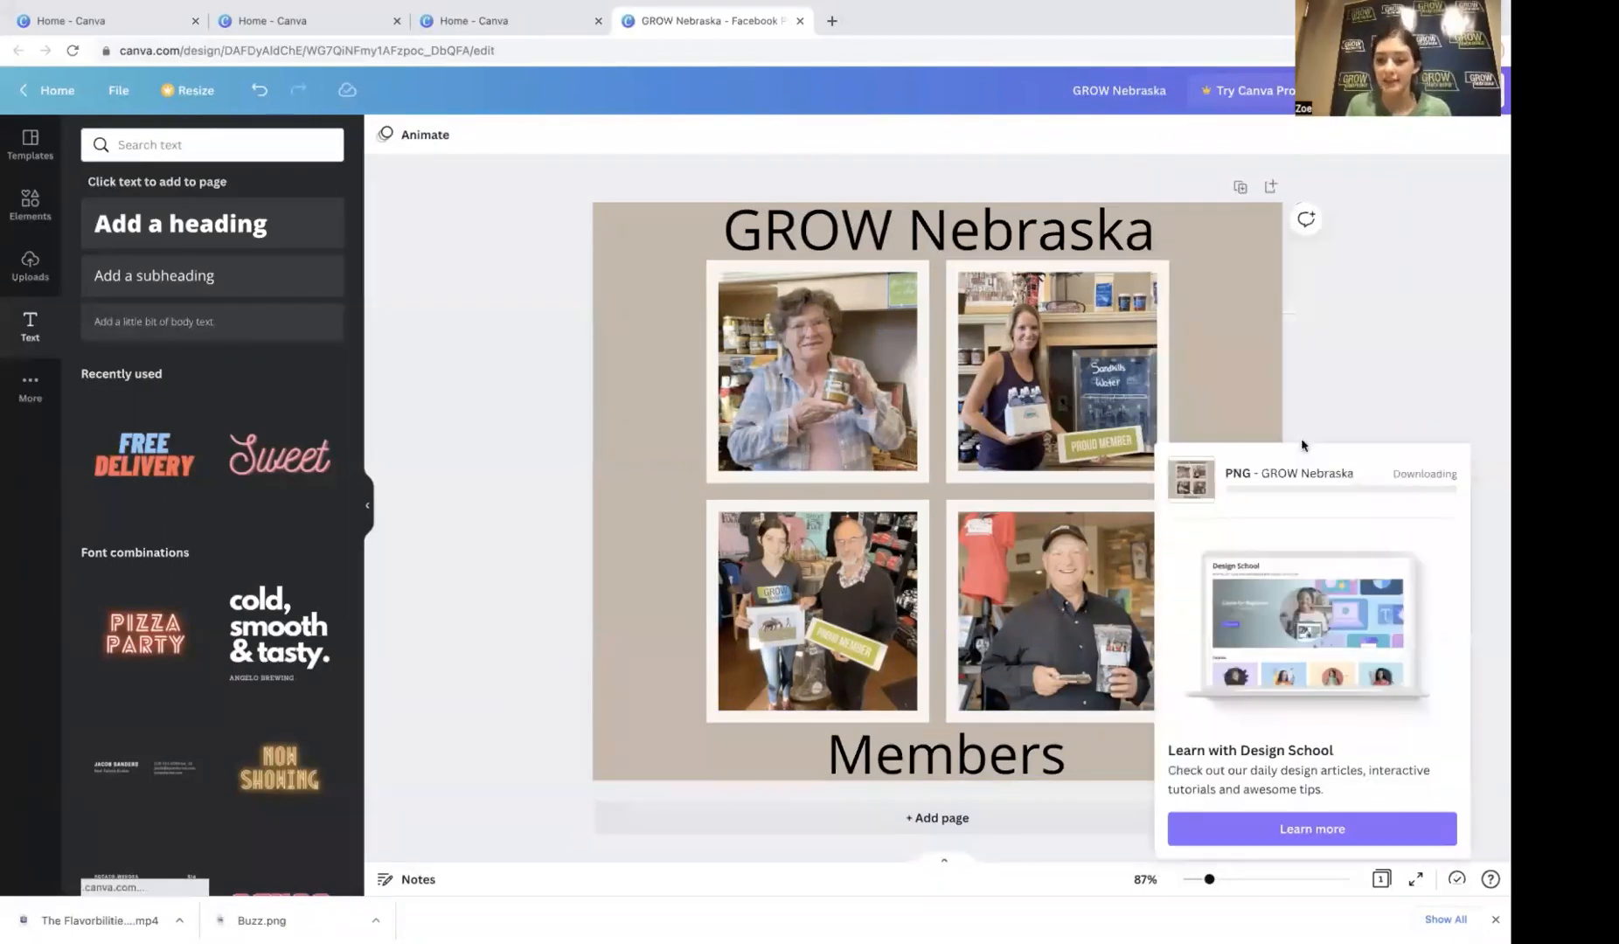
mouse_move(1290, 739)
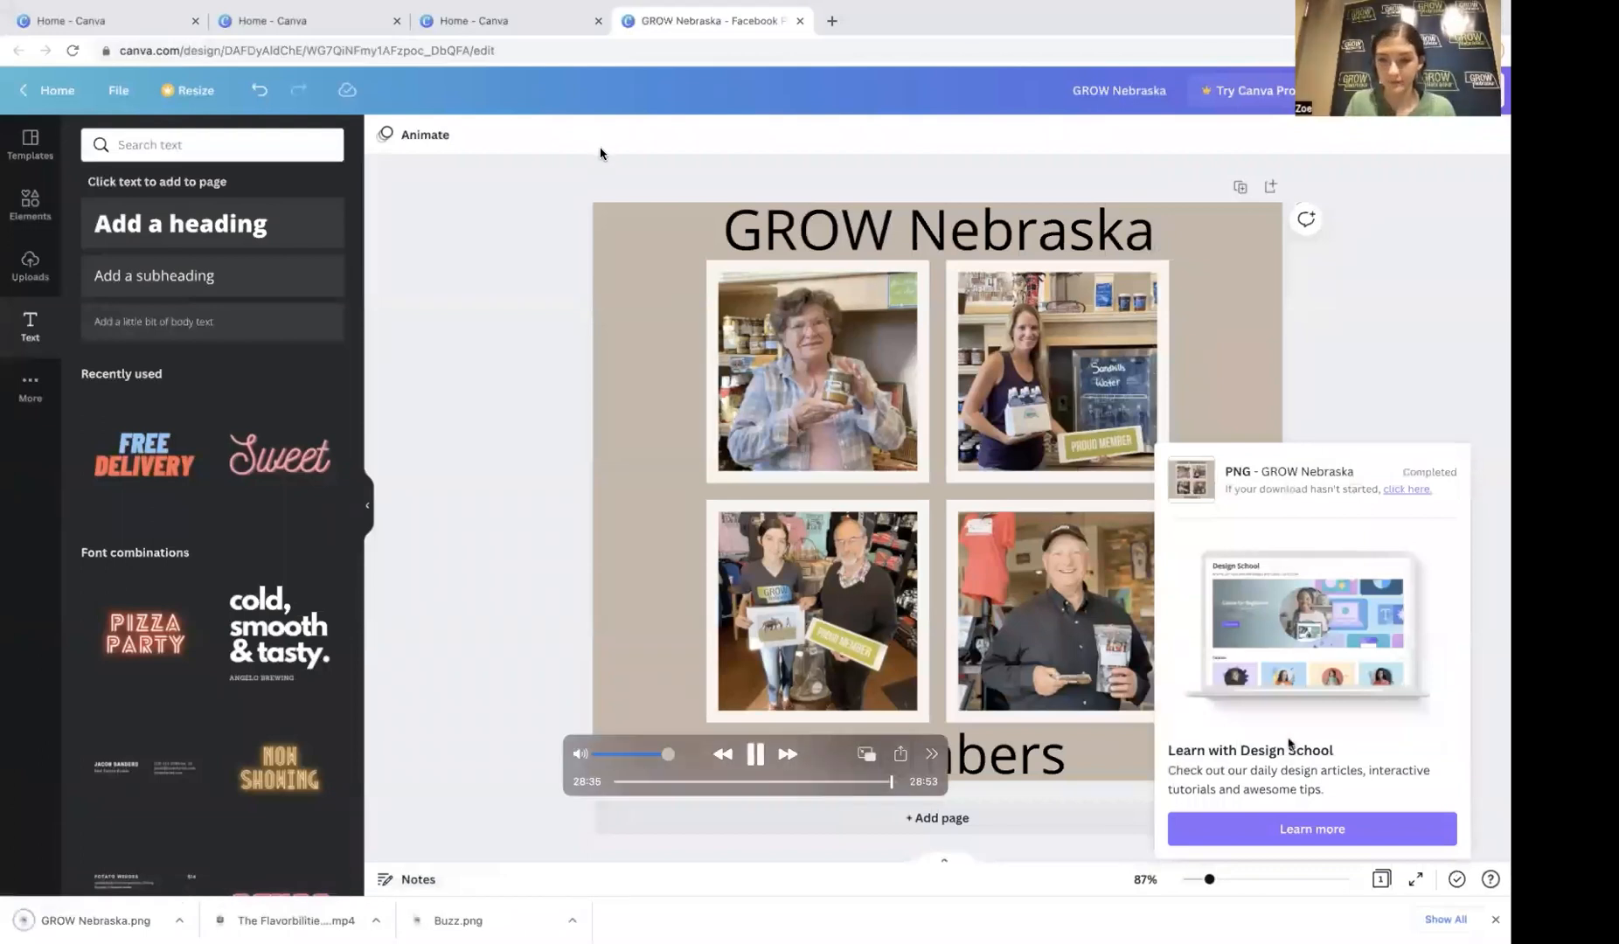